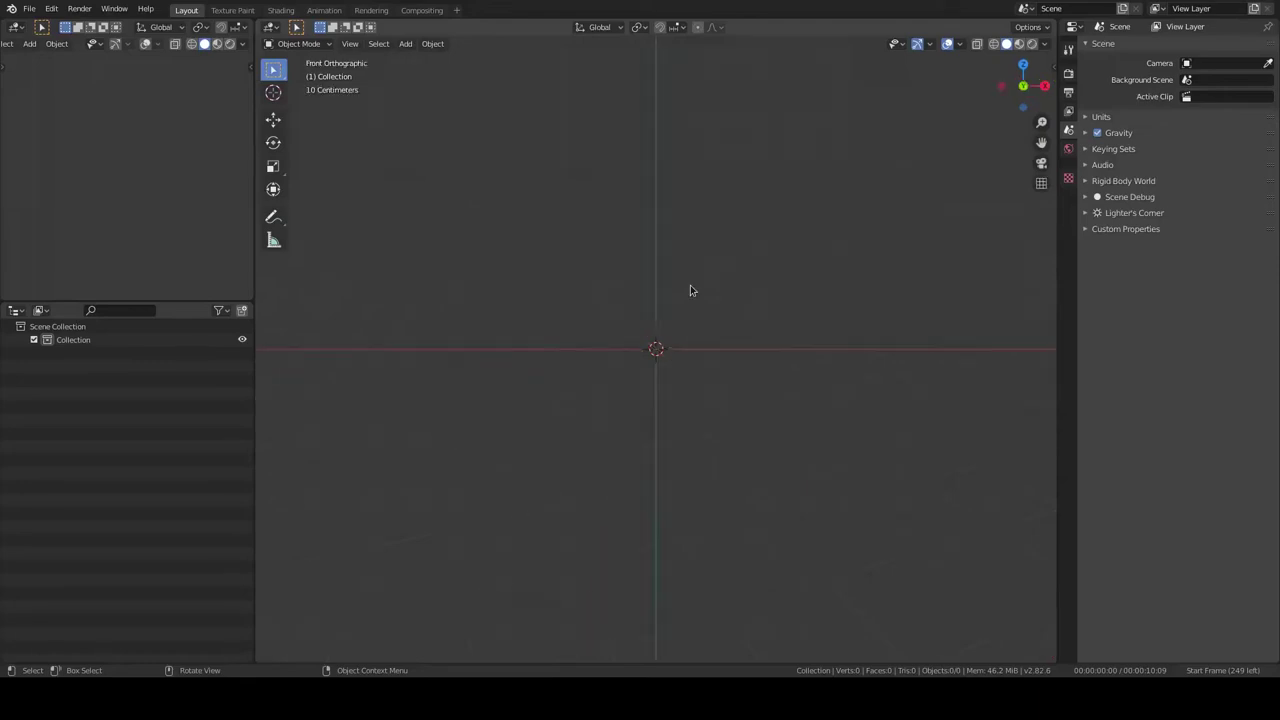
- Add a round cube, raise it along Z and smooth it with subdivision
{"action": "left_click", "coordinate": [723, 257]}
{"action": "key", "text": "g"}
{"action": "key", "text": "z"}
{"action": "left_click", "coordinate": [711, 297]}
{"action": "key", "text": "ctrl+Tab"}
{"action": "mouse_move", "coordinate": [711, 297]}
{"action": "middle_mouse_down"}
{"action": "mouse_move", "coordinate": [702, 286]}
{"action": "mouse_move", "coordinate": [705, 305]}
{"action": "middle_mouse_up"}
{"action": "key", "text": "ctrl+Tab"}
{"action": "key", "text": "Escape"}
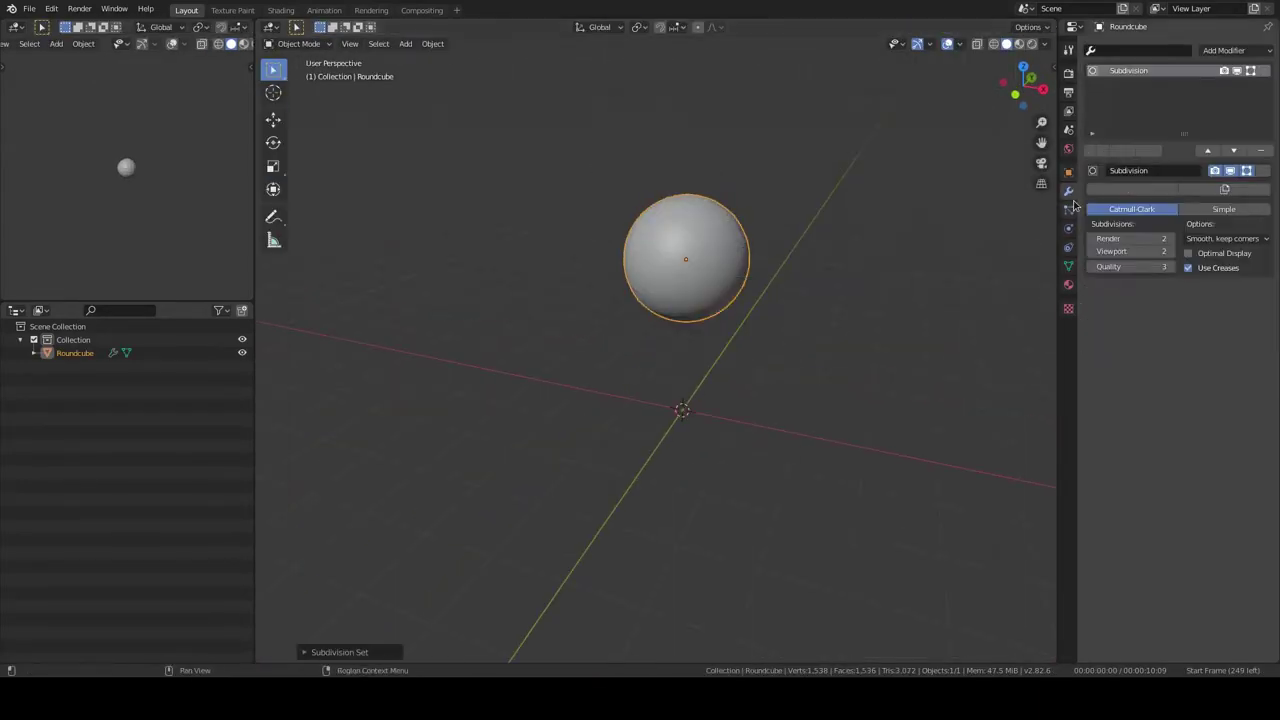
- In Sculpt Mode, stretch the round cube into a tall egg-shaped head using Elastic Deform
{"action": "key", "text": "ctrl+Tab"}
{"action": "key", "text": "e"}
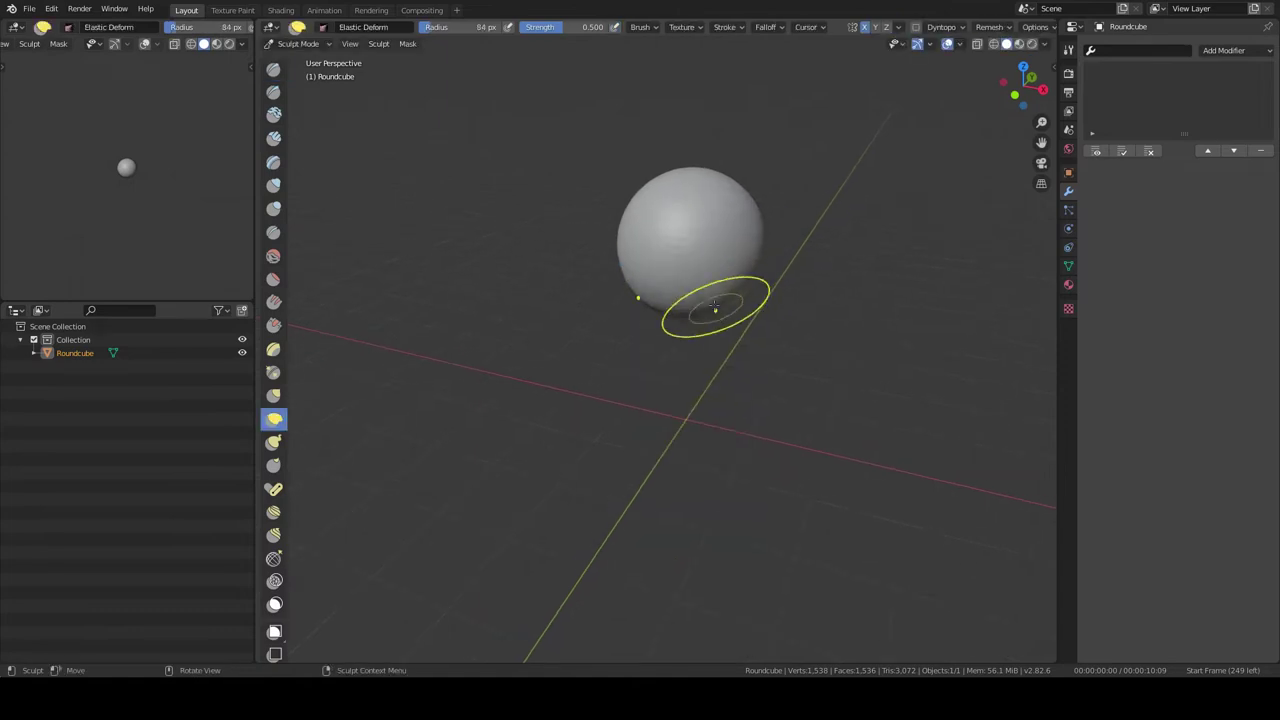
{"action": "middle_click_drag", "start_coordinate": [716, 373], "coordinate": [826, 317]}
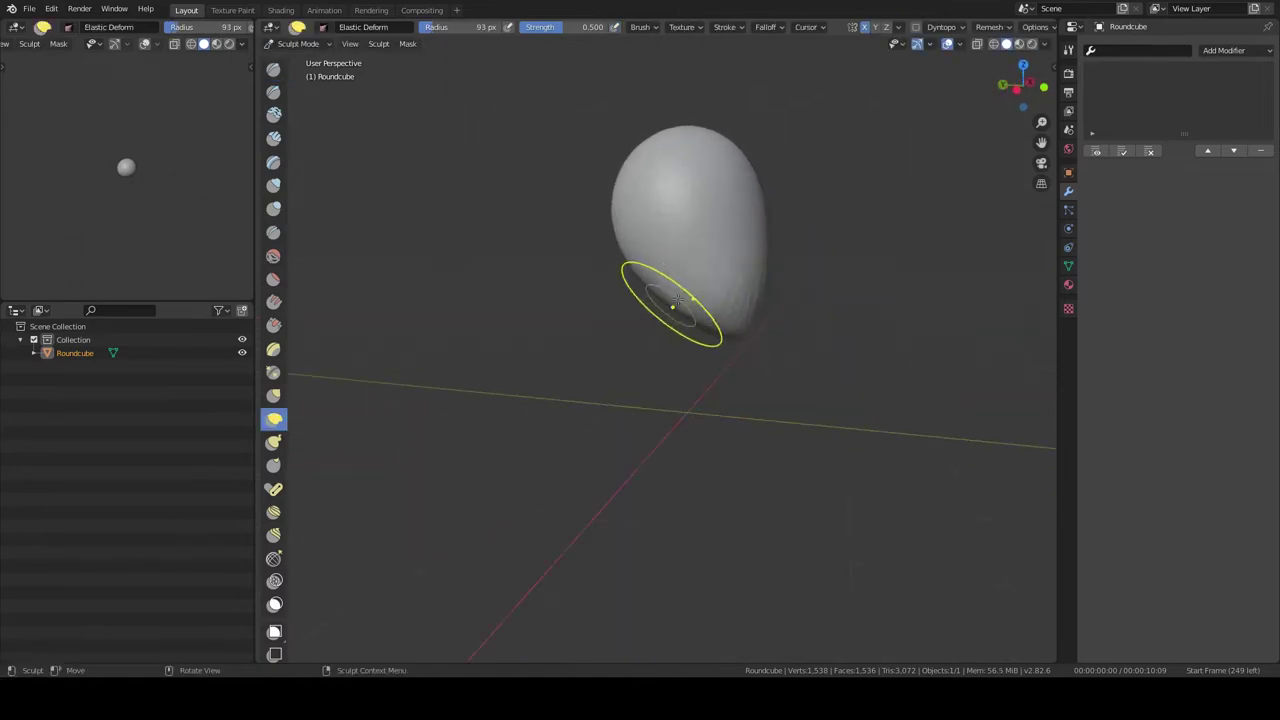
{"action": "middle_click_drag", "start_coordinate": [676, 300], "coordinate": [800, 253]}
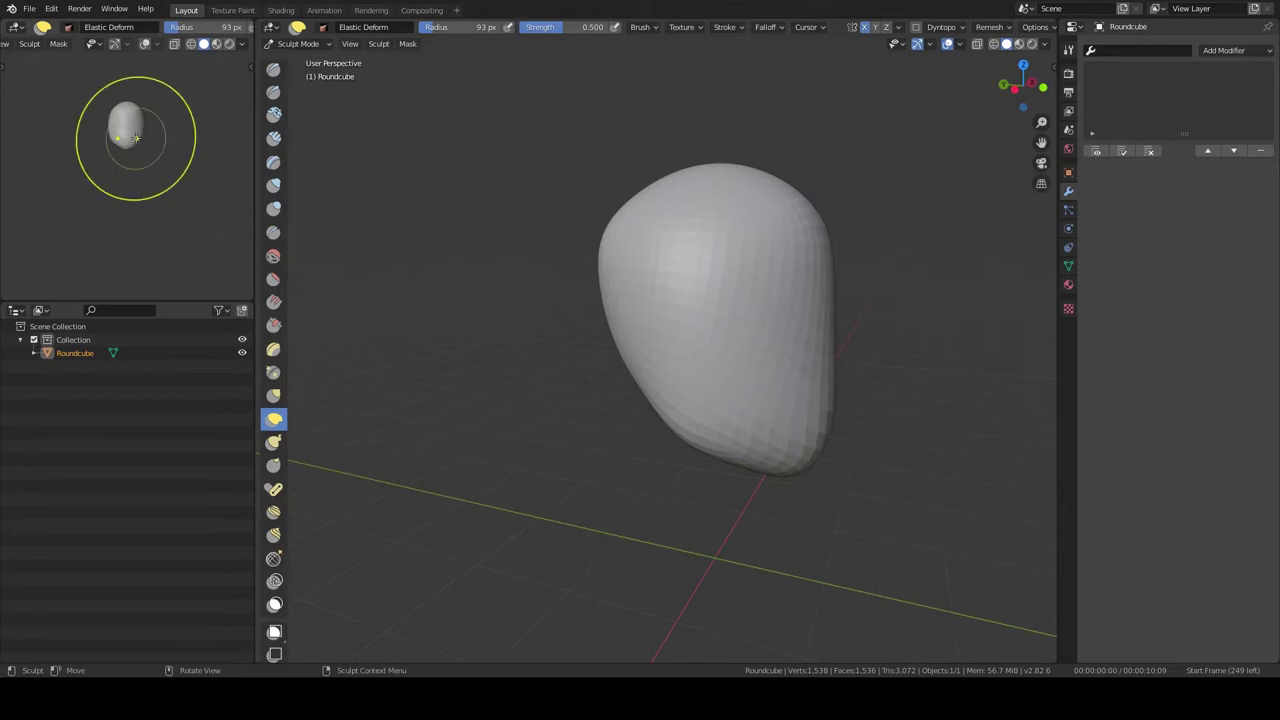
{"action": "left_click_drag", "start_coordinate": [700, 280], "coordinate": [759, 237]}
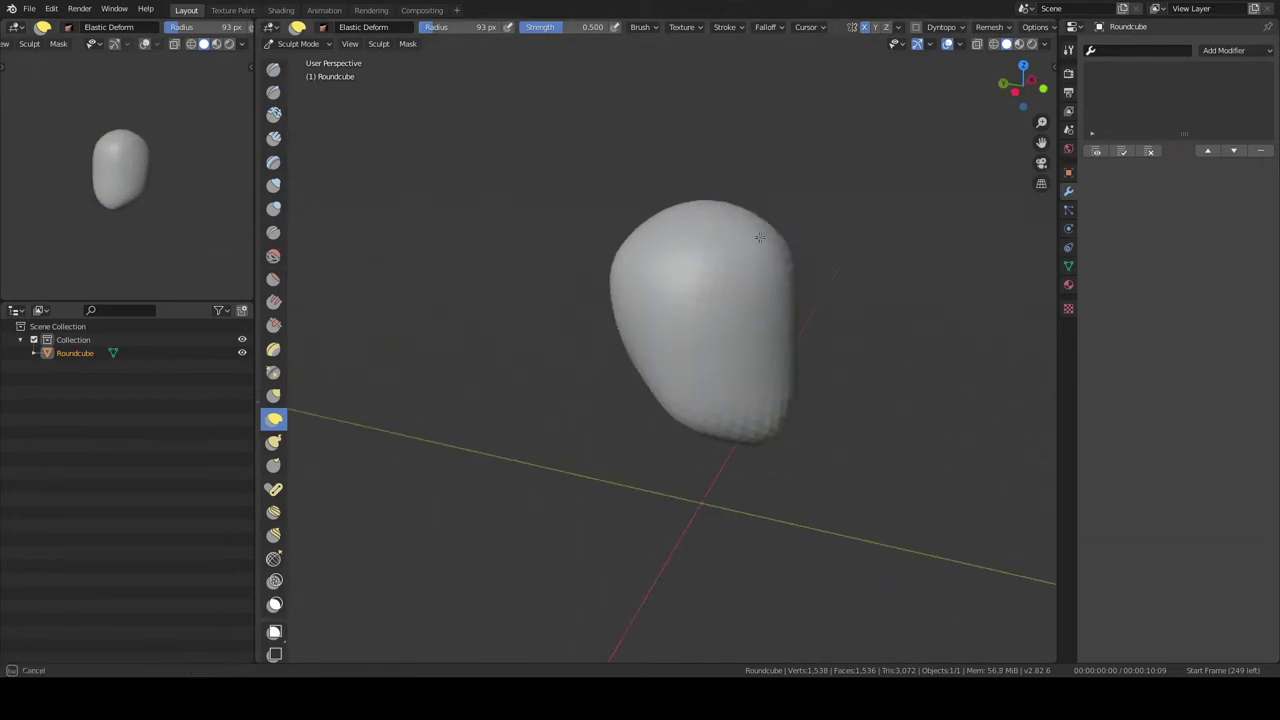
{"action": "middle_click_drag", "start_coordinate": [735, 241], "coordinate": [708, 389]}
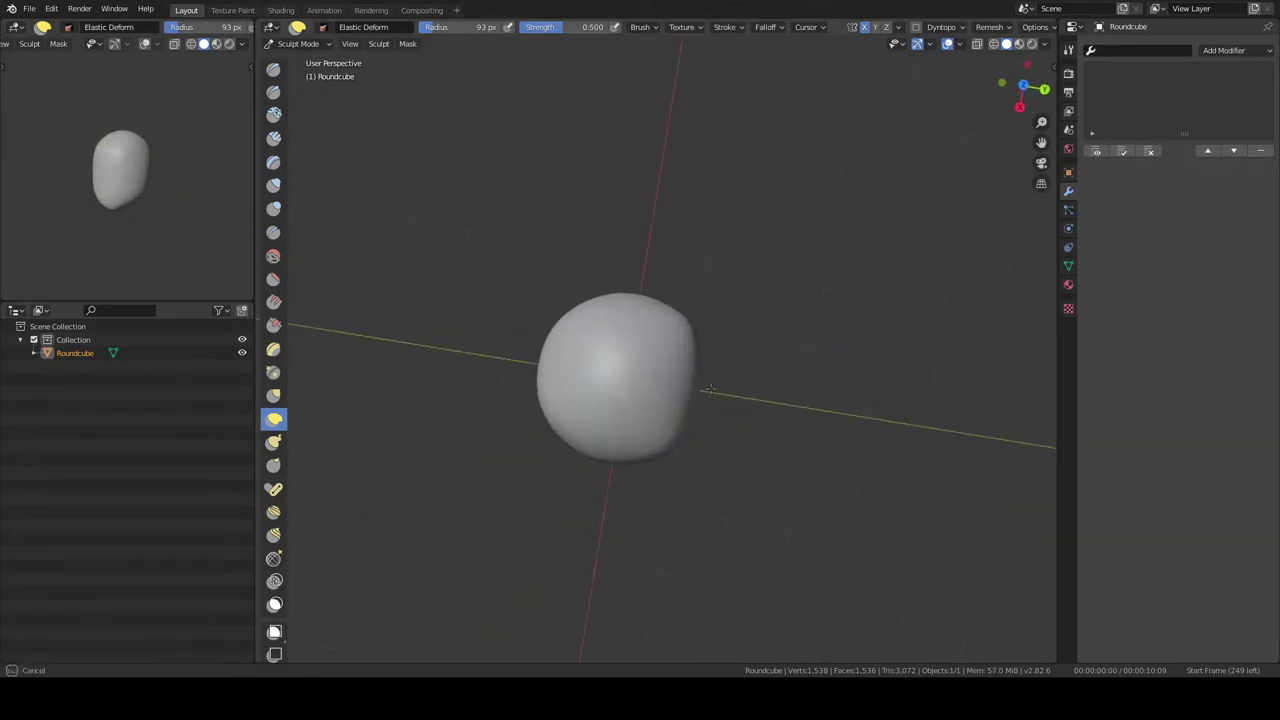
{"action": "mouse_move", "coordinate": [744, 386]}
{"action": "middle_mouse_down"}
{"action": "mouse_move", "coordinate": [832, 261]}
{"action": "mouse_move", "coordinate": [733, 268]}
{"action": "middle_mouse_up"}
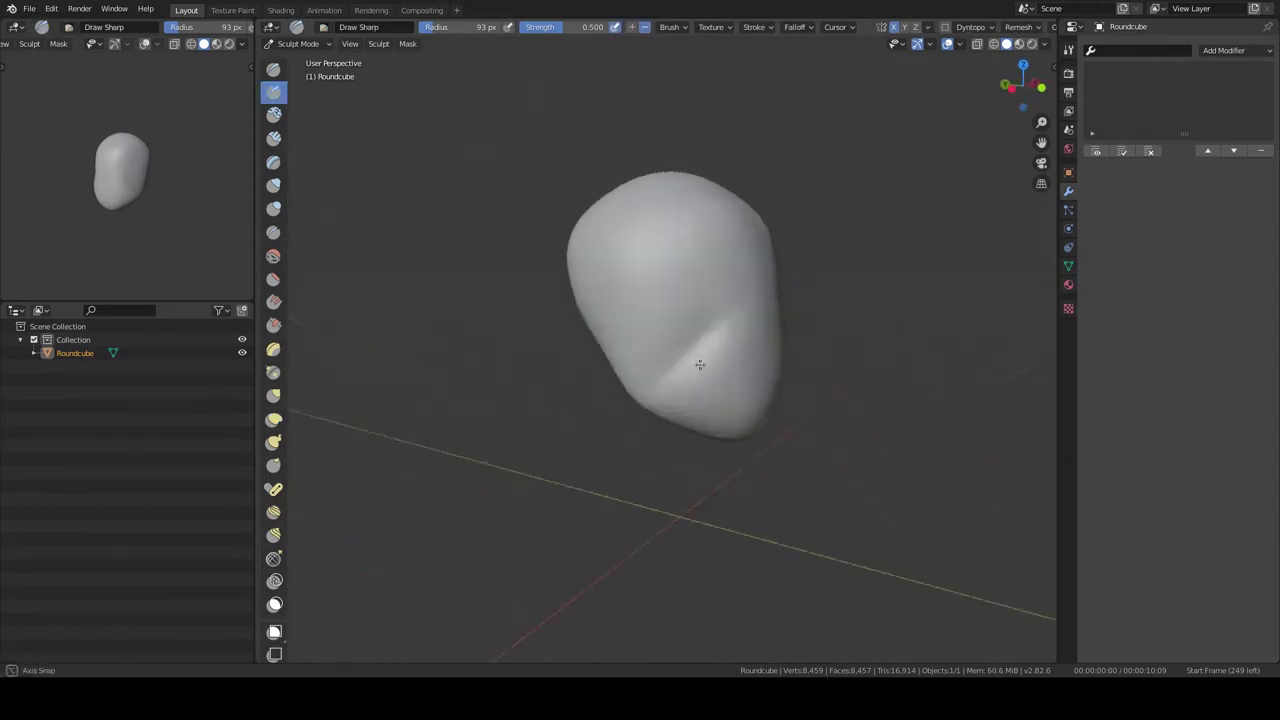
- Use Clay Strips with adjusted strength and radius to build brow, nose and jaw mass
{"action": "middle_click_drag", "start_coordinate": [700, 365], "coordinate": [726, 277]}
{"action": "mouse_move", "coordinate": [702, 319]}
{"action": "middle_mouse_down"}
{"action": "mouse_move", "coordinate": [647, 231]}
{"action": "mouse_move", "coordinate": [767, 333]}
{"action": "mouse_move", "coordinate": [700, 300]}
{"action": "middle_mouse_up"}
{"action": "key", "text": "c"}
{"action": "key", "text": "shift+f"}
{"action": "left_click", "coordinate": [650, 264]}
{"action": "mouse_move", "coordinate": [650, 264]}
{"action": "middle_mouse_down"}
{"action": "mouse_move", "coordinate": [656, 326]}
{"action": "mouse_move", "coordinate": [609, 310]}
{"action": "mouse_move", "coordinate": [654, 286]}
{"action": "middle_mouse_up"}
{"action": "left_click", "coordinate": [652, 351]}
{"action": "key", "text": "KP_1"}
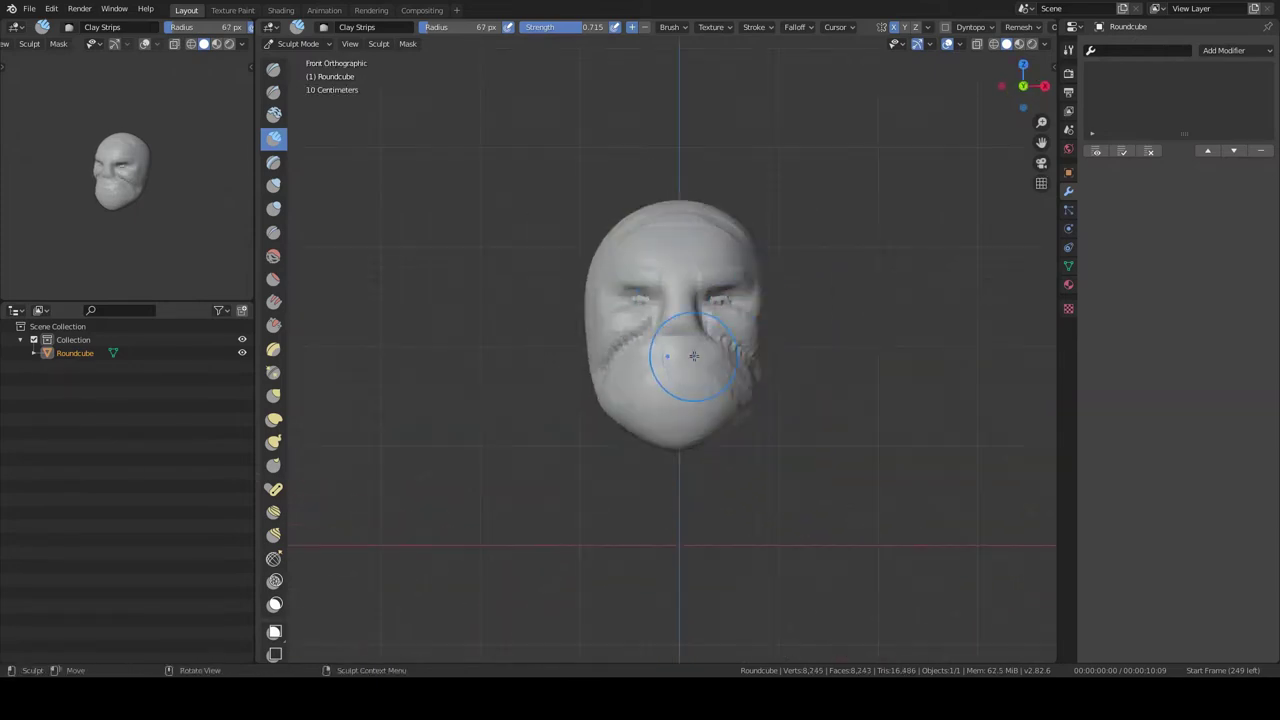
{"action": "key", "text": "ctrl+Tab"}
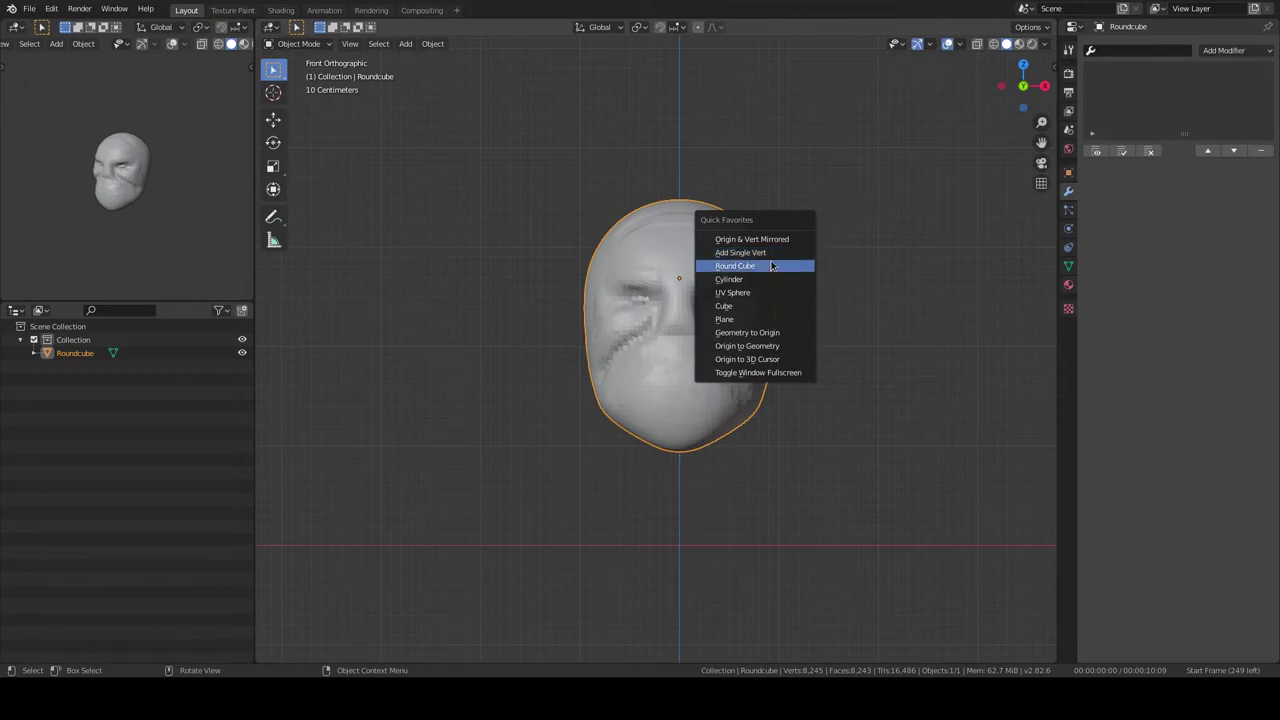
- Add a mirrored single vertex and extrude it into a curving horn chain from the head
{"action": "left_click", "coordinate": [764, 240]}
{"action": "mouse_move", "coordinate": [856, 267]}
{"action": "middle_mouse_down"}
{"action": "mouse_move", "coordinate": [651, 337]}
{"action": "mouse_move", "coordinate": [603, 229]}
{"action": "middle_mouse_up"}
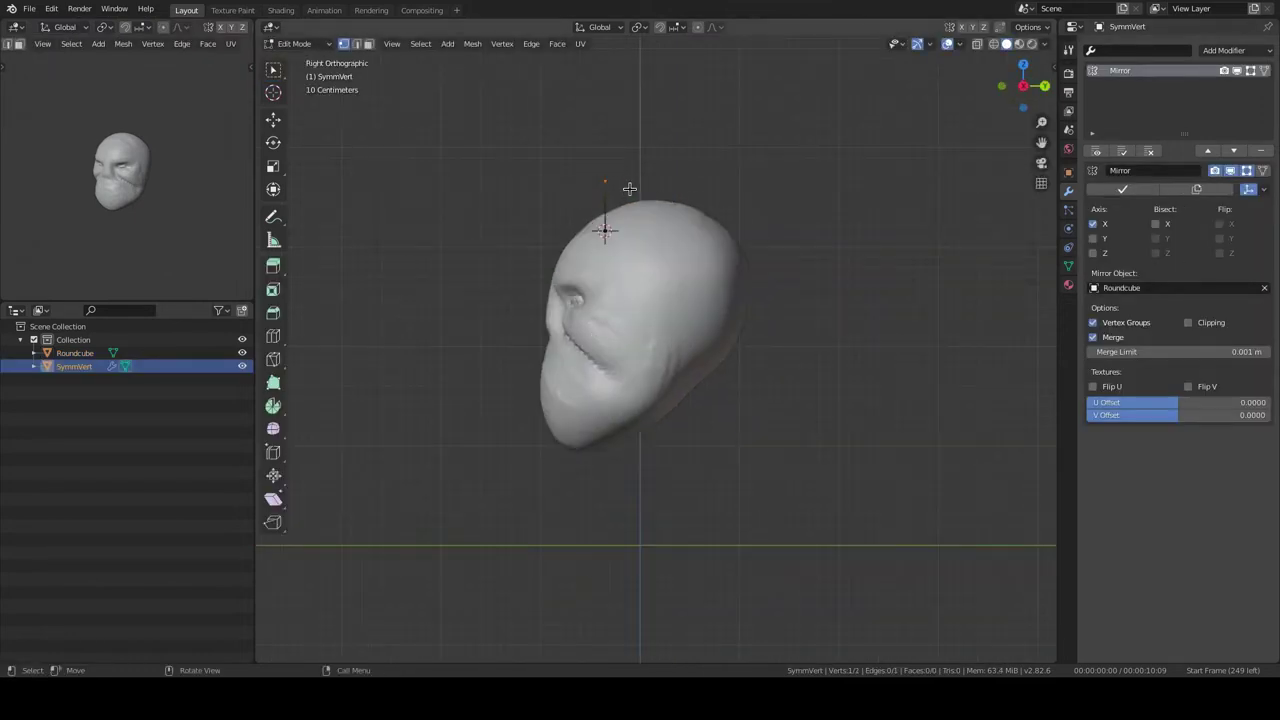
{"action": "key", "text": "g"}
{"action": "key", "text": "KP_3"}
{"action": "middle_click_drag", "start_coordinate": [705, 105], "coordinate": [786, 228]}
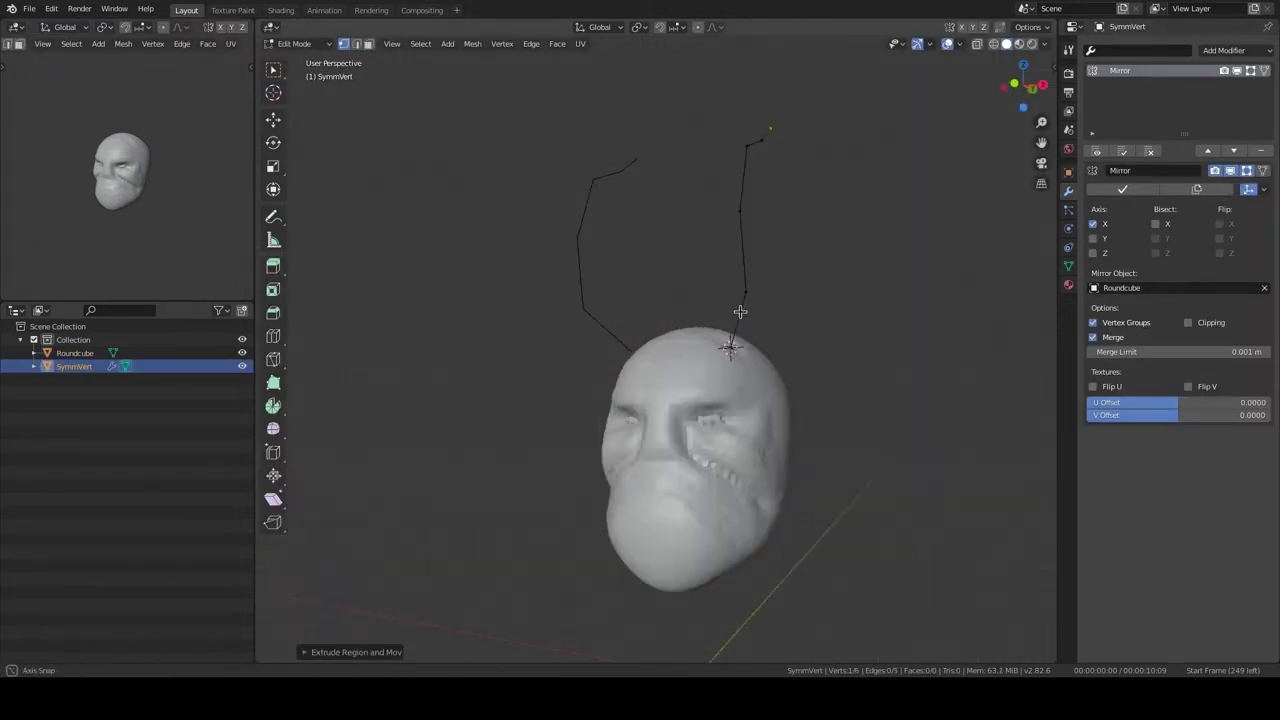
{"action": "key", "text": "e"}
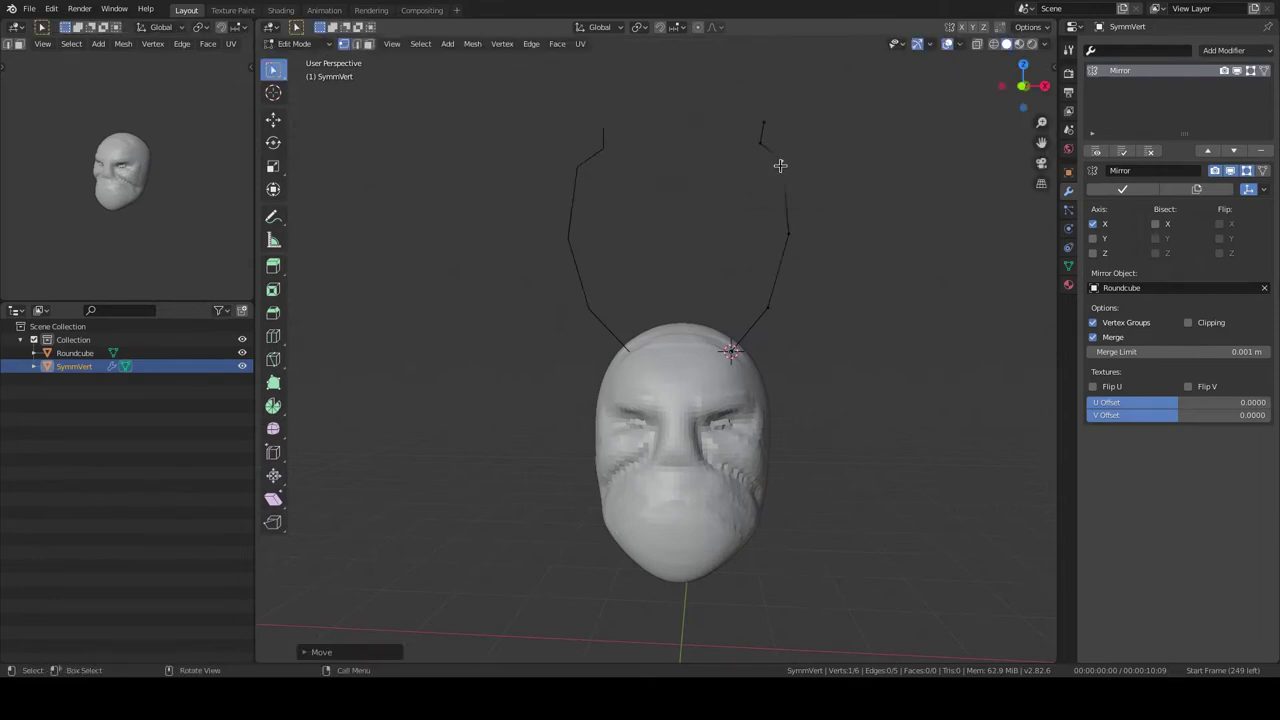
{"action": "left_click", "coordinate": [834, 138]}
{"action": "mouse_move", "coordinate": [834, 138]}
{"action": "middle_mouse_down"}
{"action": "mouse_move", "coordinate": [774, 135]}
{"action": "mouse_move", "coordinate": [806, 100]}
{"action": "mouse_move", "coordinate": [803, 126]}
{"action": "middle_mouse_up"}
- Adjust a horn point from the front and add a Skin modifier for blocky thickness
{"action": "key", "text": "KP_1"}
{"action": "key", "text": "g"}
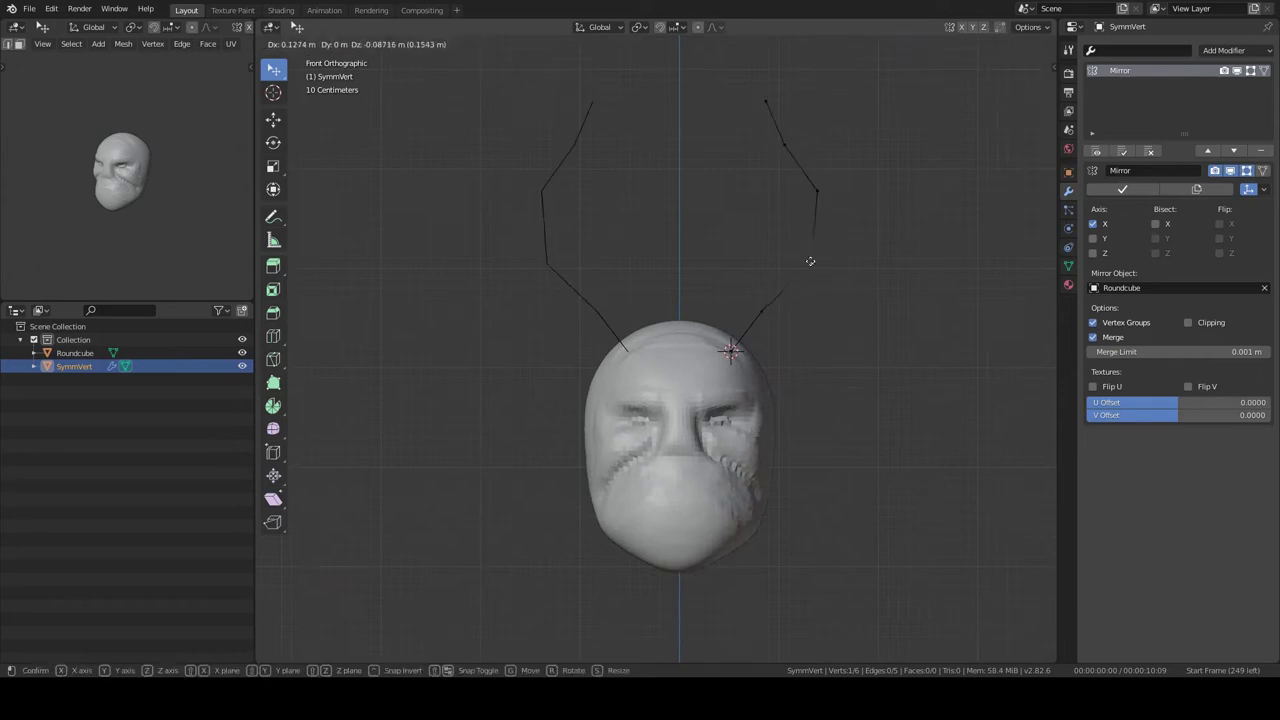
{"action": "left_click", "coordinate": [1237, 50]}
{"action": "left_click", "coordinate": [1020, 247]}
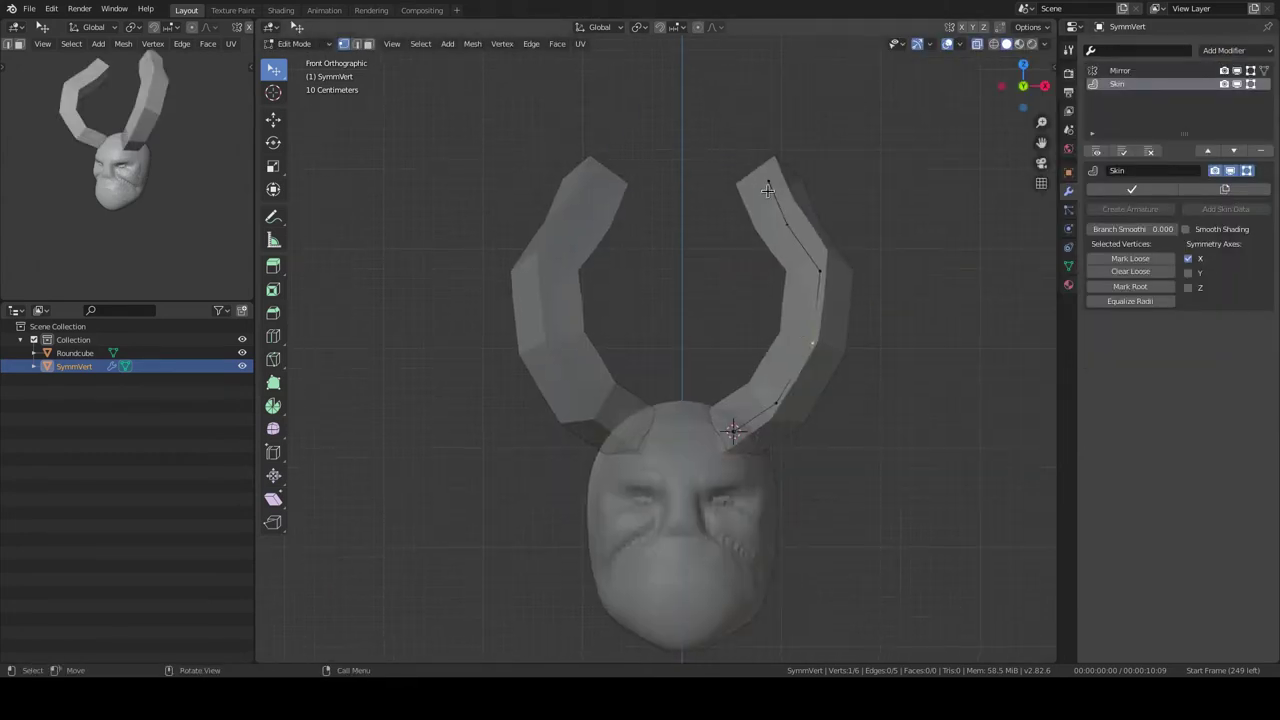
- Add a round cube for the body and move it below the head
{"action": "key", "text": "Tab"}
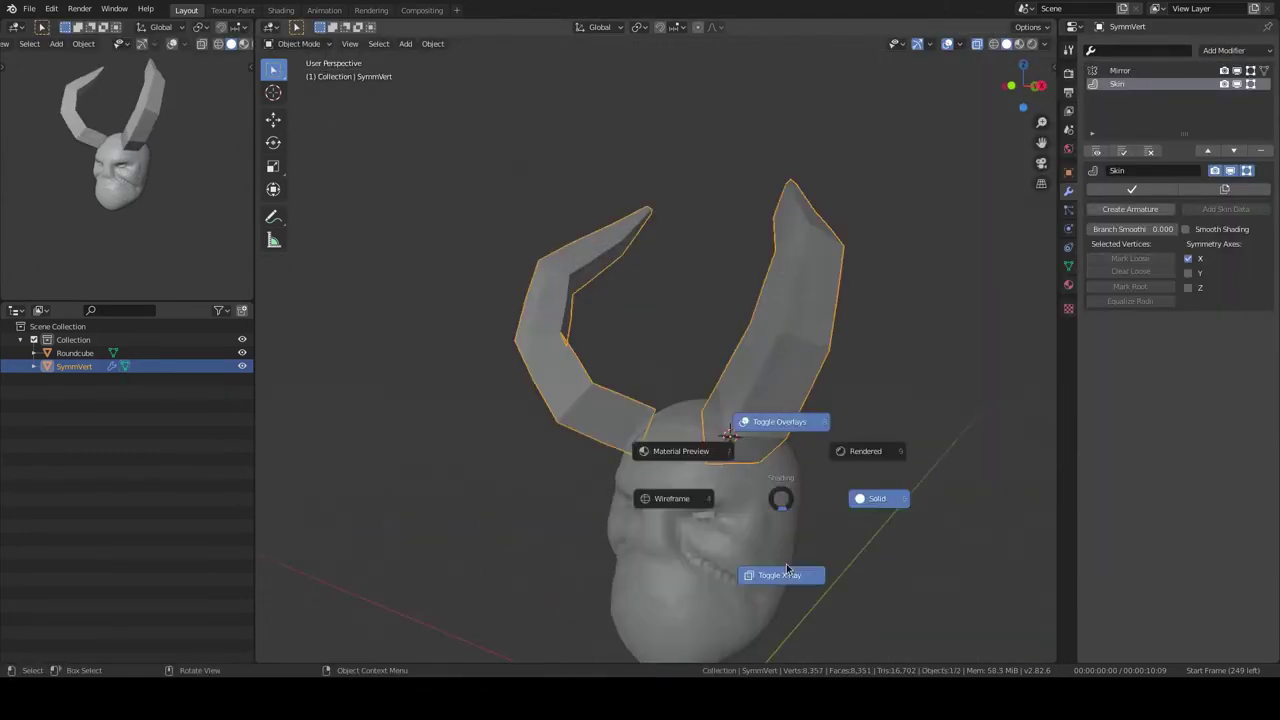
{"action": "middle_click_drag", "start_coordinate": [771, 500], "coordinate": [643, 327]}
{"action": "key", "text": "KP_3"}
{"action": "left_click", "coordinate": [723, 237]}
{"action": "key", "text": "shift+a"}
{"action": "left_click", "coordinate": [747, 352]}
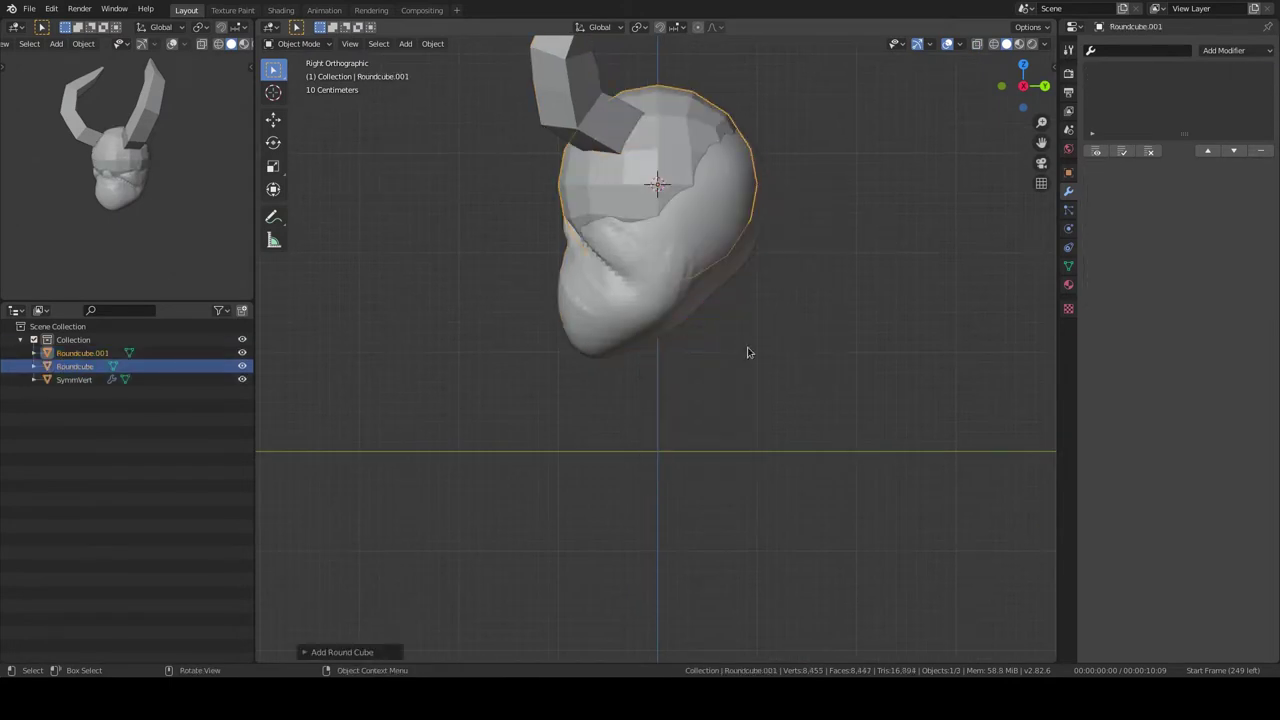
{"action": "key", "text": "g"}
{"action": "left_click", "coordinate": [771, 286]}
{"action": "key", "text": "shift+a"}
{"action": "left_click", "coordinate": [743, 209]}
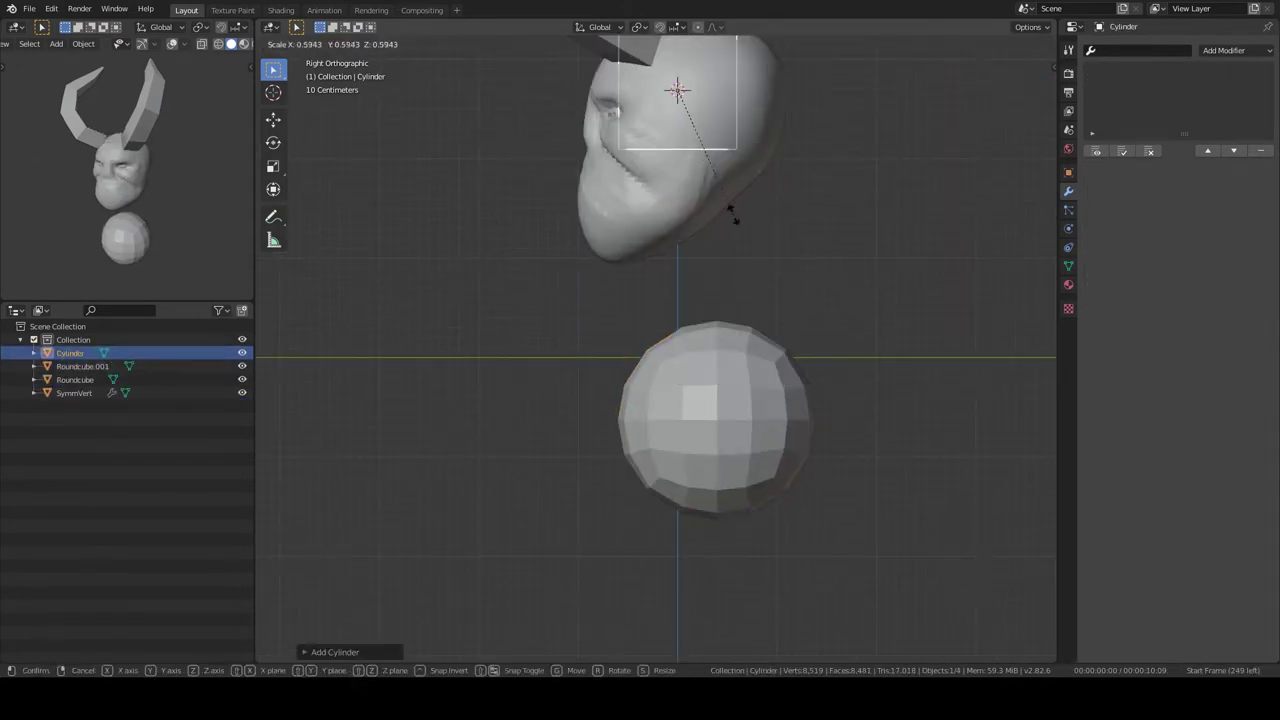
- Add a cylinder neck, shrink it, taper its top ring and move it into place
{"action": "key", "text": "g"}
{"action": "left_click", "coordinate": [785, 400]}
{"action": "scroll", "coordinate": [751, 229], "scroll_direction": "down", "scroll_amount": 2}
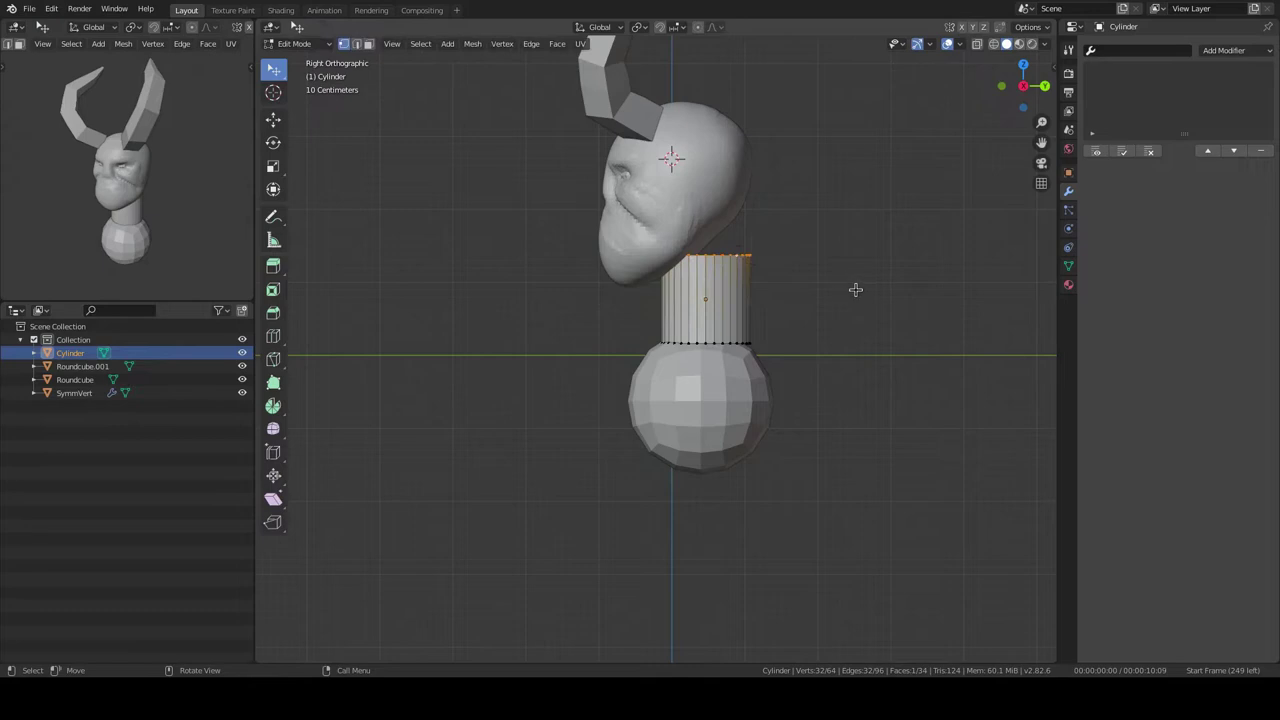
{"action": "key", "text": "s"}
{"action": "left_click", "coordinate": [790, 286]}
{"action": "key", "text": "Tab"}
{"action": "key", "text": "g"}
{"action": "left_click", "coordinate": [822, 294]}
{"action": "middle_click_drag", "start_coordinate": [822, 294], "coordinate": [722, 258]}
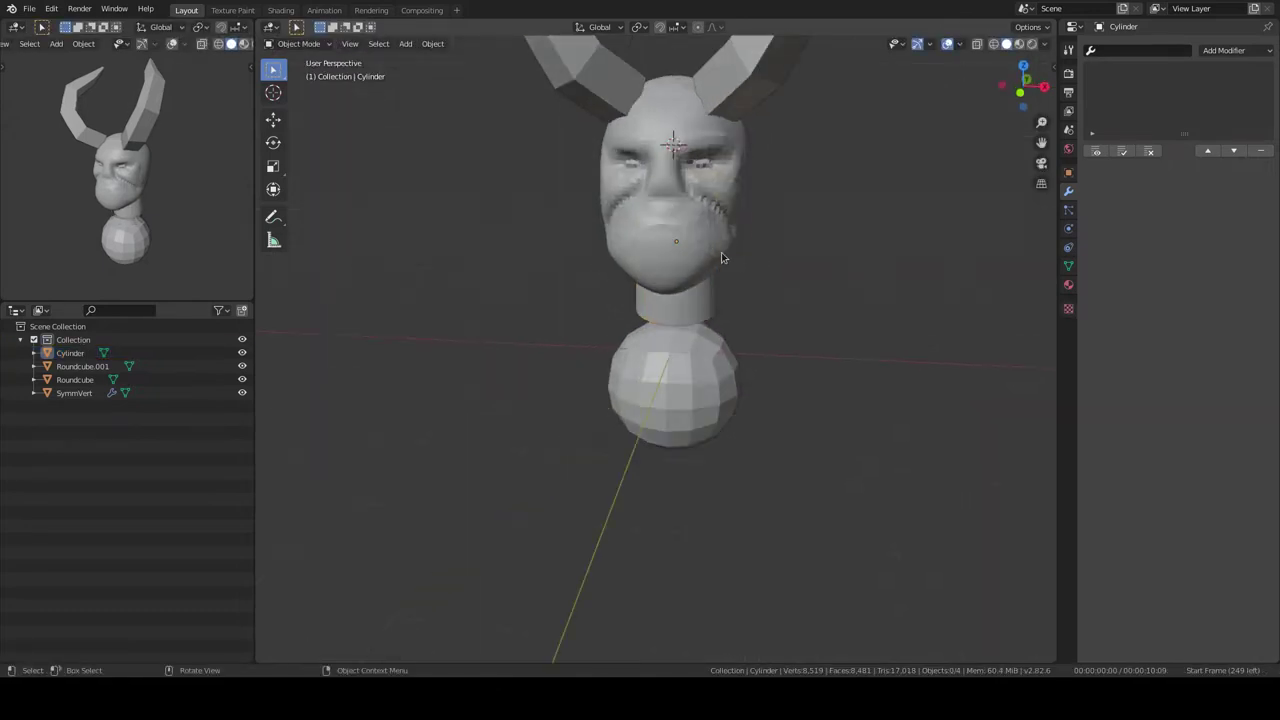
{"action": "scroll", "coordinate": [721, 257], "scroll_direction": "down", "scroll_amount": 2}
- Enlarge the torso round cube and flatten its front-to-back depth along Y
{"action": "left_click", "coordinate": [675, 370]}
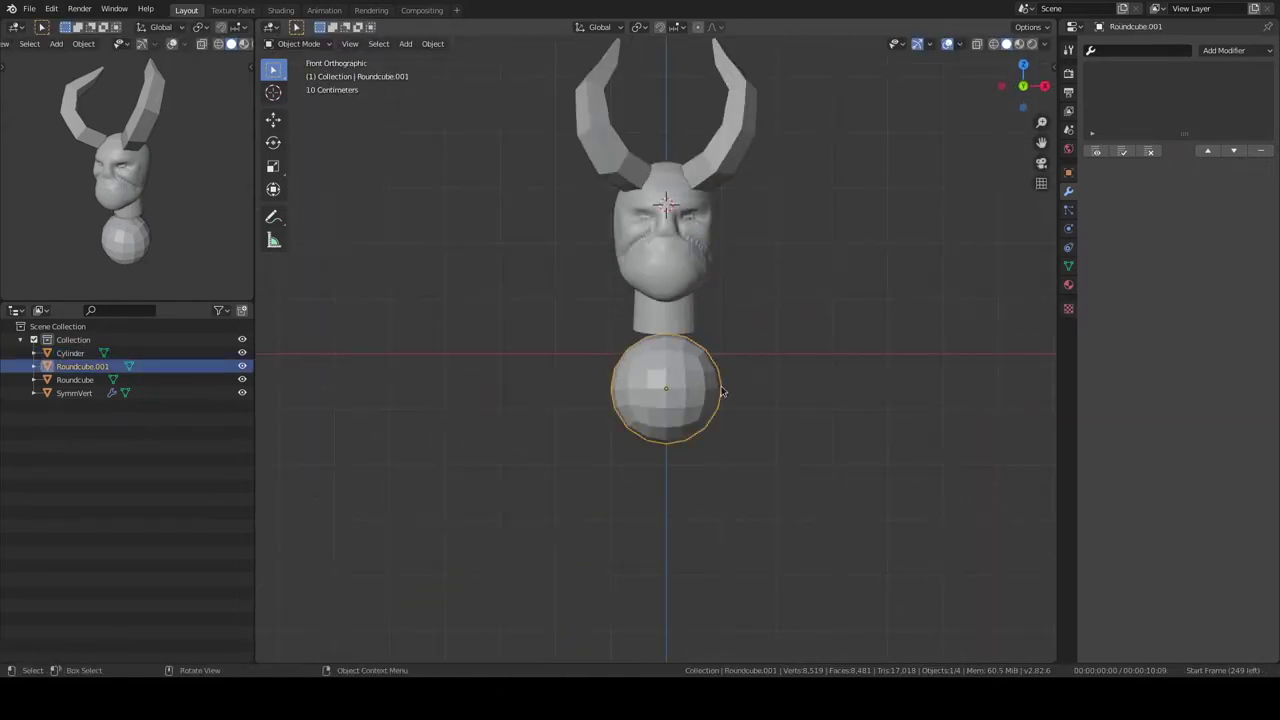
{"action": "key", "text": "s"}
{"action": "left_click", "coordinate": [721, 385]}
{"action": "middle_click_drag", "start_coordinate": [721, 385], "coordinate": [778, 388]}
{"action": "key", "text": "s"}
{"action": "key", "text": "y"}
{"action": "left_click", "coordinate": [778, 388]}
{"action": "key", "text": "KP_3"}
{"action": "left_click", "coordinate": [712, 334], "text": "shift"}
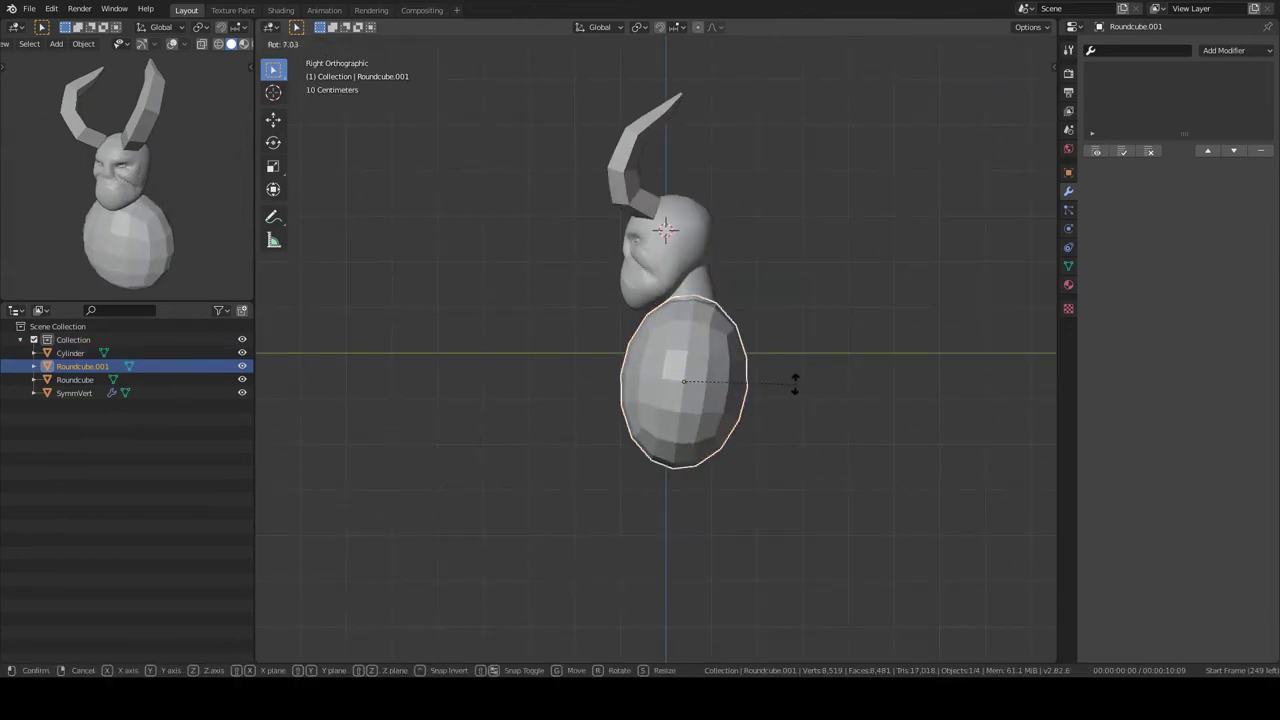
{"action": "key", "text": "KP_1"}
{"action": "scroll", "coordinate": [746, 265], "scroll_direction": "up", "scroll_amount": 3}
- Add a small round cube ear beside the head and duplicate it with a Mirror modifier
{"action": "key", "text": "shift+a"}
{"action": "left_click", "coordinate": [720, 270]}
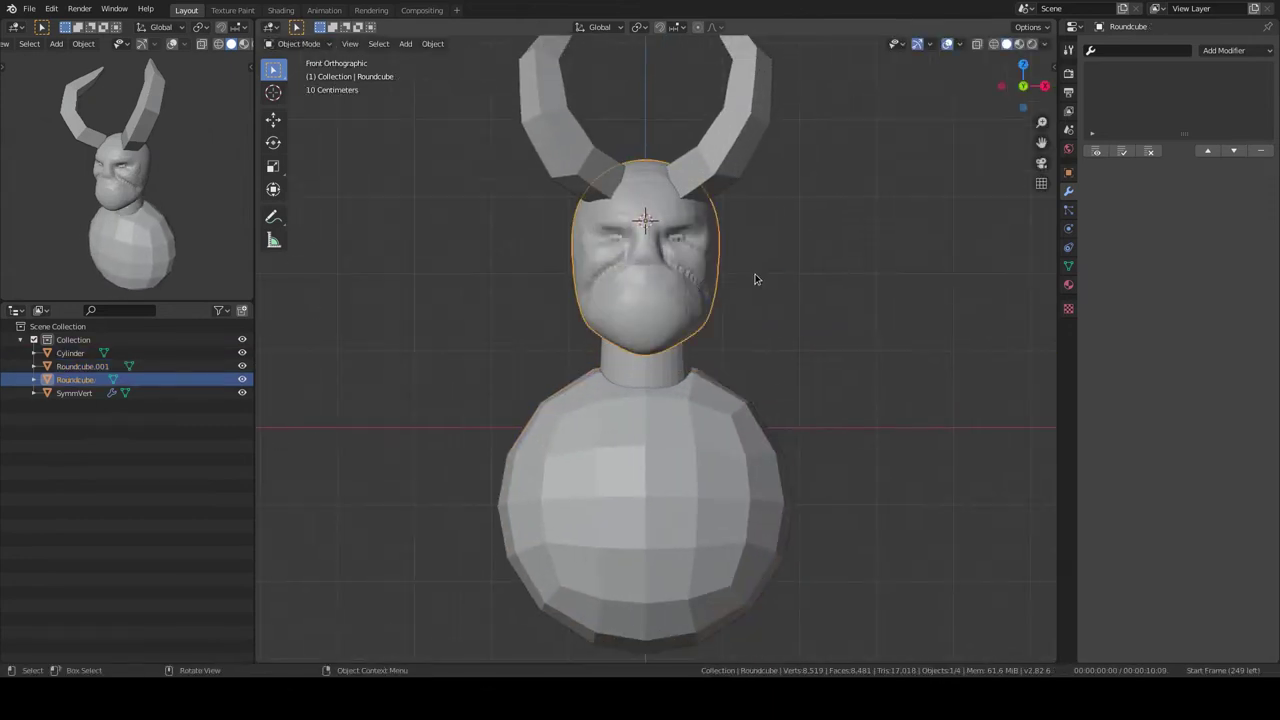
{"action": "key", "text": "s"}
{"action": "left_click", "coordinate": [720, 285]}
{"action": "key", "text": "g"}
{"action": "left_click", "coordinate": [757, 294]}
{"action": "left_click", "coordinate": [1237, 50]}
{"action": "left_click", "coordinate": [1010, 188]}
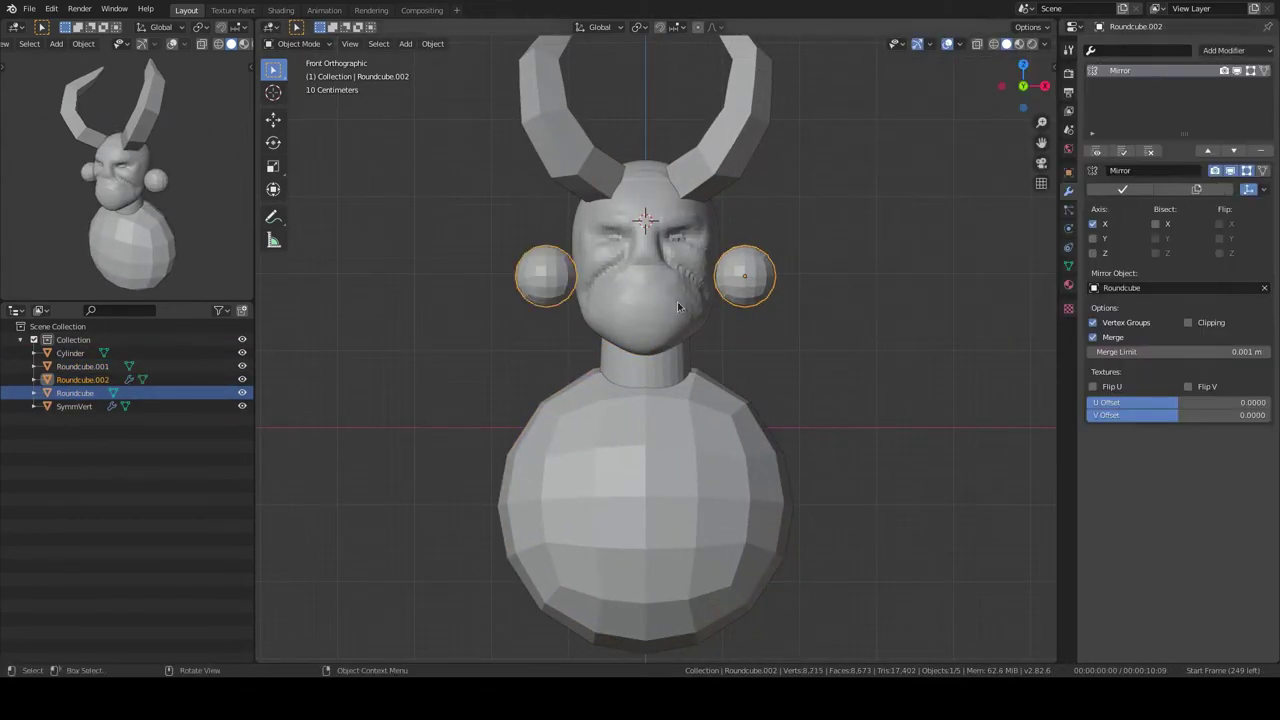
{"action": "middle_click_drag", "start_coordinate": [755, 266], "coordinate": [728, 250]}
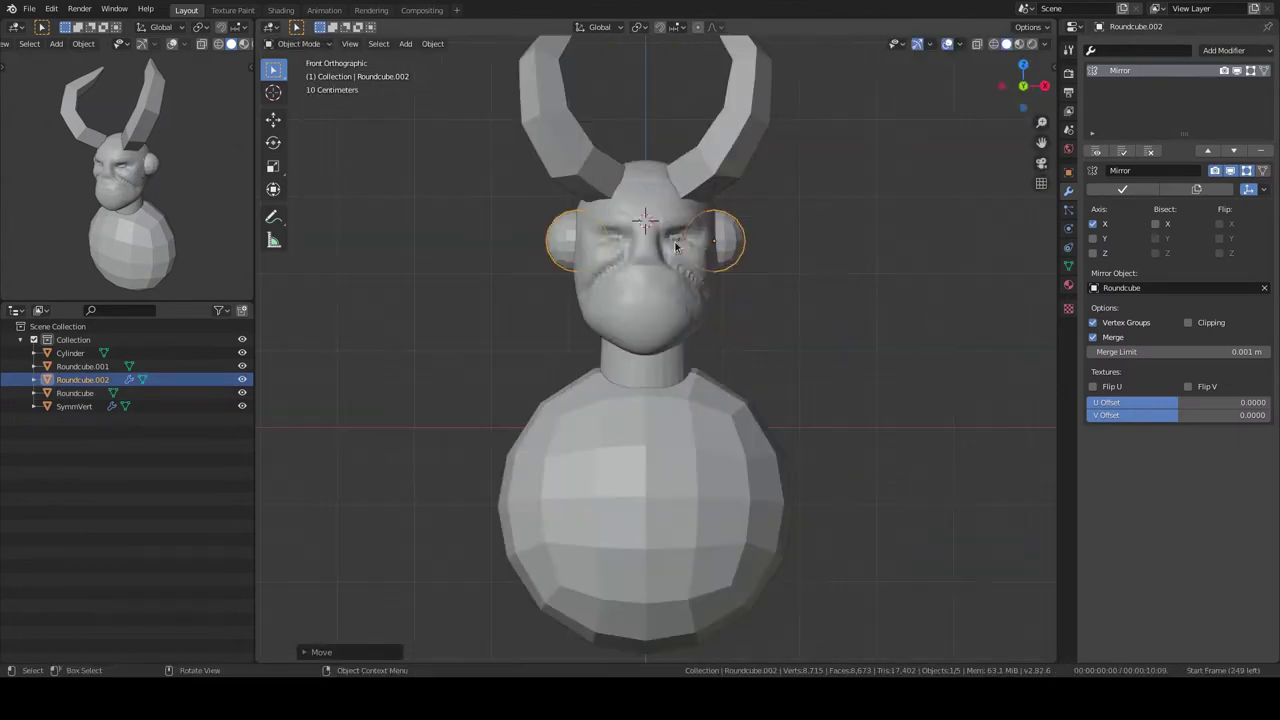
{"action": "left_click", "coordinate": [705, 245]}
- Sculpt the head's face shape with the Elastic Deform brush
{"action": "key", "text": "ctrl+Tab"}
{"action": "key", "text": "shift+space"}
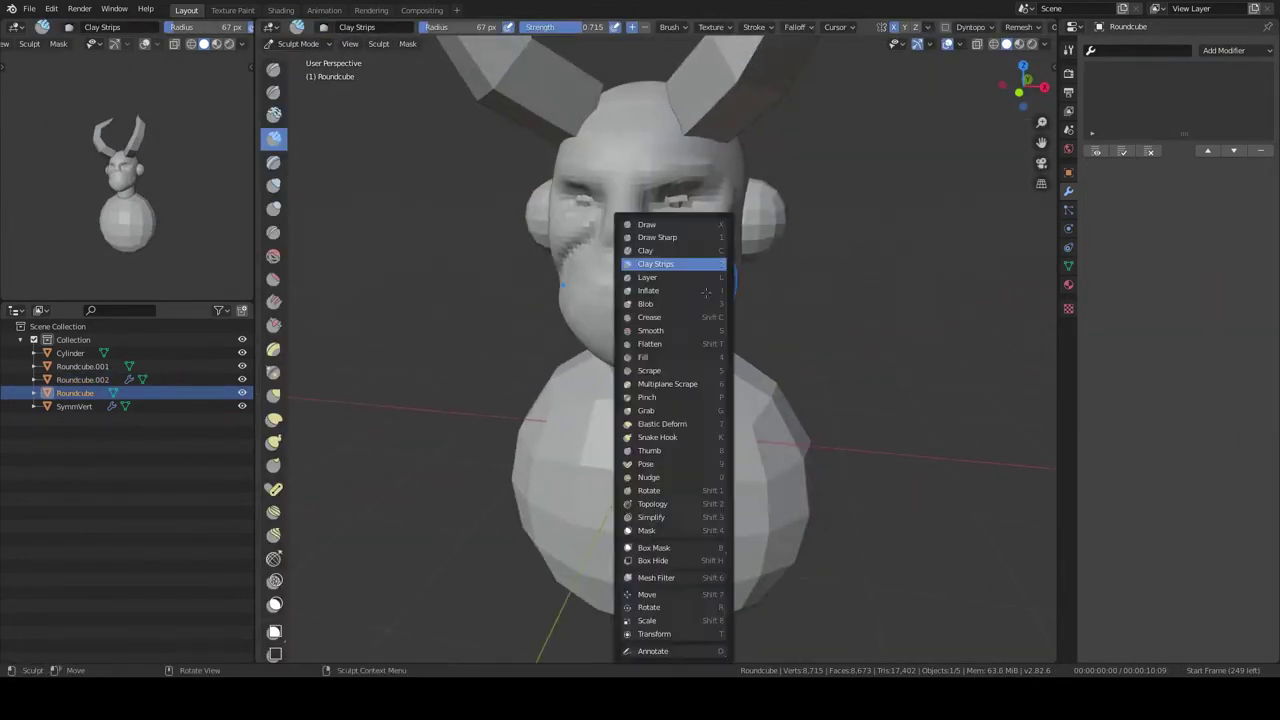
{"action": "left_click", "coordinate": [688, 265]}
{"action": "mouse_move", "coordinate": [688, 267]}
{"action": "middle_mouse_down"}
{"action": "mouse_move", "coordinate": [737, 340]}
{"action": "mouse_move", "coordinate": [725, 421]}
{"action": "middle_mouse_up"}
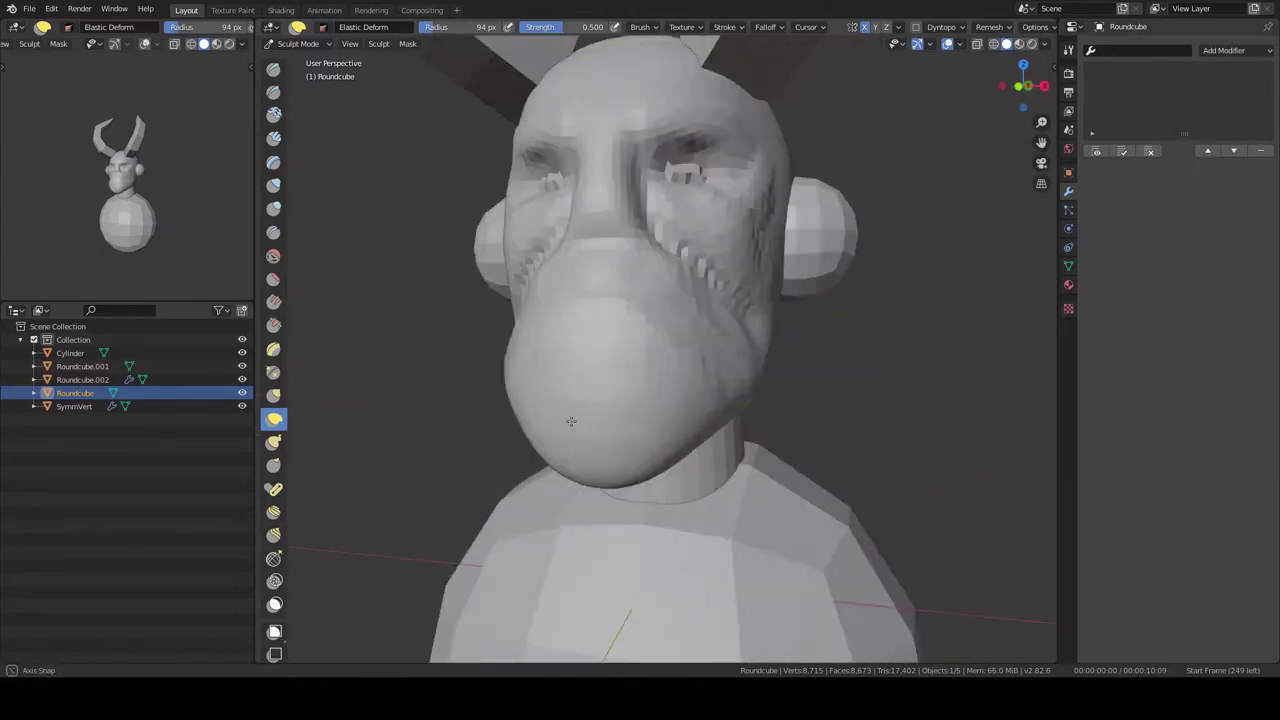
{"action": "mouse_move", "coordinate": [845, 357]}
{"action": "middle_mouse_down"}
{"action": "mouse_move", "coordinate": [628, 257]}
{"action": "mouse_move", "coordinate": [749, 366]}
{"action": "mouse_move", "coordinate": [712, 302]}
{"action": "mouse_move", "coordinate": [577, 286]}
{"action": "mouse_move", "coordinate": [508, 320]}
{"action": "mouse_move", "coordinate": [520, 280]}
{"action": "mouse_move", "coordinate": [676, 253]}
{"action": "mouse_move", "coordinate": [640, 280]}
{"action": "mouse_move", "coordinate": [690, 333]}
{"action": "middle_mouse_up"}
- Apply the neck cylinder's scale, then go back to sculpting the head
{"action": "key", "text": "ctrl+Tab"}
{"action": "left_click", "coordinate": [690, 333]}
{"action": "key", "text": "ctrl+Tab"}
{"action": "key", "text": "ctrl+Tab"}
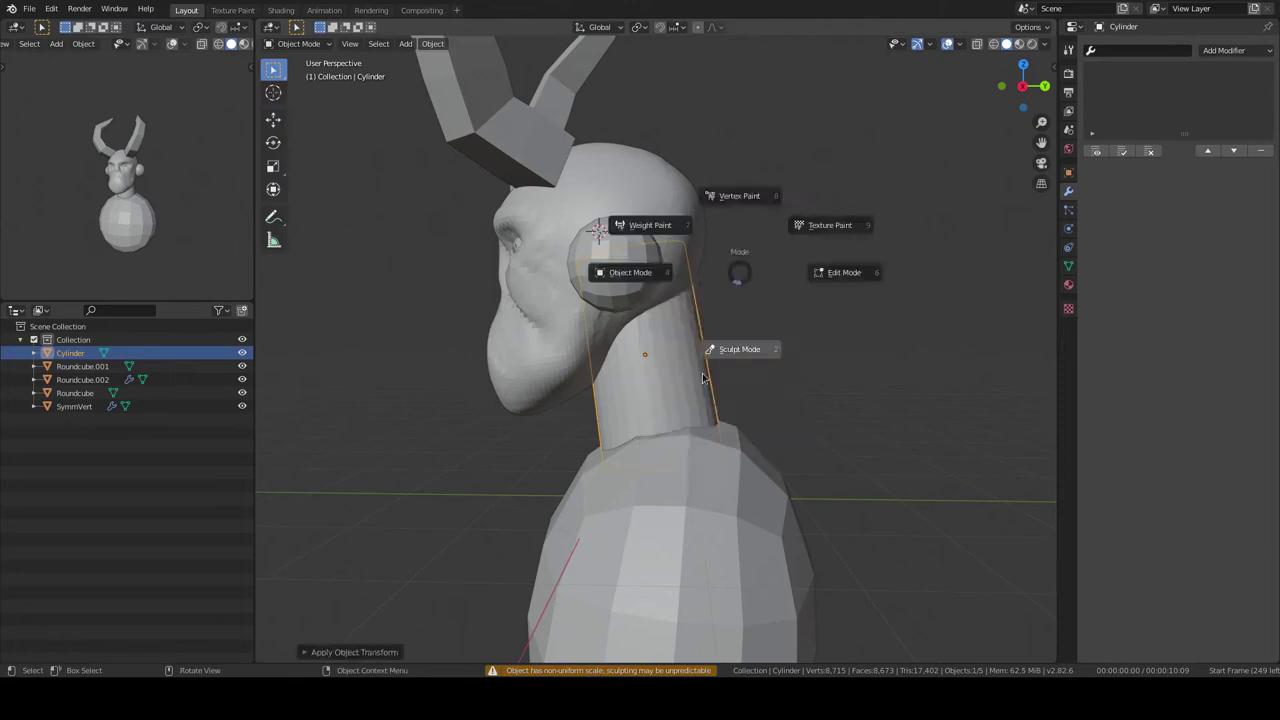
{"action": "left_click", "coordinate": [703, 378]}
{"action": "key", "text": "KP_1"}
- Resize the brush and build up the heavy brow with Clay Strips
{"action": "mouse_move", "coordinate": [688, 262]}
{"action": "middle_mouse_down"}
{"action": "mouse_move", "coordinate": [623, 314]}
{"action": "mouse_move", "coordinate": [557, 214]}
{"action": "mouse_move", "coordinate": [693, 189]}
{"action": "middle_mouse_up"}
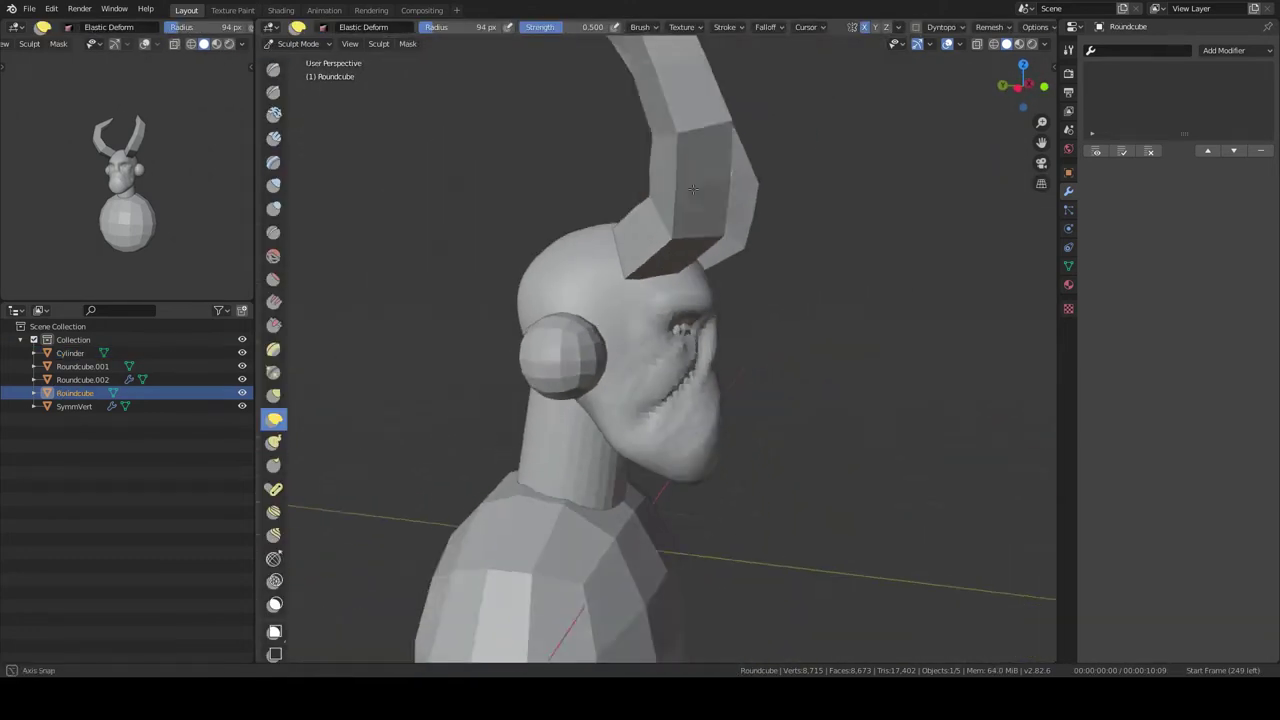
{"action": "mouse_move", "coordinate": [549, 261]}
{"action": "middle_mouse_down"}
{"action": "mouse_move", "coordinate": [684, 294]}
{"action": "mouse_move", "coordinate": [703, 329]}
{"action": "mouse_move", "coordinate": [654, 309]}
{"action": "mouse_move", "coordinate": [700, 366]}
{"action": "mouse_move", "coordinate": [709, 271]}
{"action": "mouse_move", "coordinate": [700, 330]}
{"action": "mouse_move", "coordinate": [705, 320]}
{"action": "middle_mouse_up"}
{"action": "left_click", "coordinate": [620, 317]}
{"action": "key", "text": "c"}
{"action": "middle_click_drag", "start_coordinate": [620, 317], "coordinate": [639, 303]}
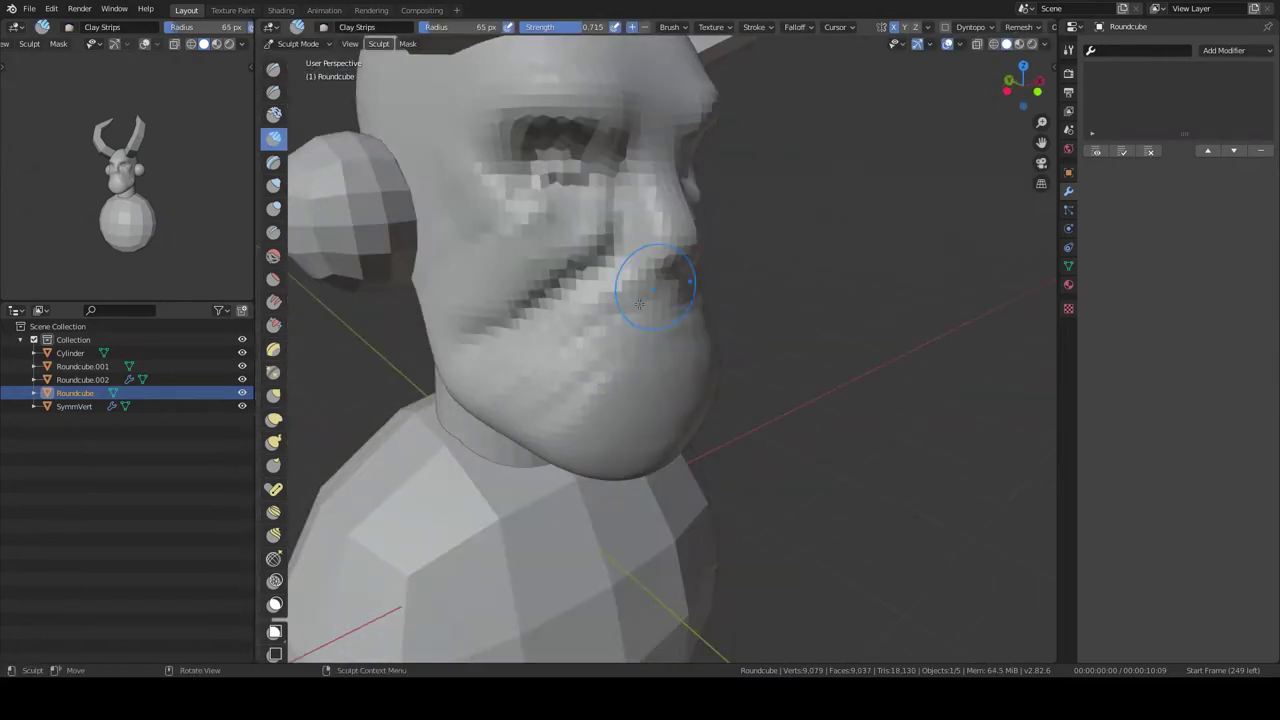
{"action": "mouse_move", "coordinate": [678, 92]}
{"action": "middle_mouse_down"}
{"action": "mouse_move", "coordinate": [615, 341]}
{"action": "mouse_move", "coordinate": [640, 372]}
{"action": "mouse_move", "coordinate": [580, 300]}
{"action": "mouse_move", "coordinate": [631, 207]}
{"action": "mouse_move", "coordinate": [566, 200]}
{"action": "mouse_move", "coordinate": [610, 300]}
{"action": "mouse_move", "coordinate": [668, 323]}
{"action": "mouse_move", "coordinate": [686, 387]}
{"action": "mouse_move", "coordinate": [724, 352]}
{"action": "mouse_move", "coordinate": [660, 332]}
{"action": "mouse_move", "coordinate": [640, 350]}
{"action": "mouse_move", "coordinate": [663, 337]}
{"action": "mouse_move", "coordinate": [595, 333]}
{"action": "mouse_move", "coordinate": [721, 325]}
{"action": "mouse_move", "coordinate": [705, 290]}
{"action": "mouse_move", "coordinate": [620, 300]}
{"action": "mouse_move", "coordinate": [563, 333]}
{"action": "mouse_move", "coordinate": [563, 277]}
{"action": "mouse_move", "coordinate": [594, 280]}
{"action": "mouse_move", "coordinate": [677, 380]}
{"action": "mouse_move", "coordinate": [605, 343]}
{"action": "mouse_move", "coordinate": [709, 263]}
{"action": "mouse_move", "coordinate": [697, 242]}
{"action": "mouse_move", "coordinate": [645, 235]}
{"action": "mouse_move", "coordinate": [639, 202]}
{"action": "mouse_move", "coordinate": [666, 266]}
{"action": "mouse_move", "coordinate": [614, 363]}
{"action": "mouse_move", "coordinate": [623, 357]}
{"action": "middle_mouse_up"}
{"action": "scroll", "coordinate": [580, 300], "scroll_direction": "up", "scroll_amount": 3}
- Alternate Draw and Clay Strips brushes to define the nose and lips
{"action": "key", "text": "x"}
{"action": "scroll", "coordinate": [600, 260], "scroll_direction": "down", "scroll_amount": 3}
{"action": "key", "text": "c"}
{"action": "scroll", "coordinate": [610, 300], "scroll_direction": "down", "scroll_amount": 5}
{"action": "scroll", "coordinate": [634, 337], "scroll_direction": "up", "scroll_amount": 8}
{"action": "scroll", "coordinate": [645, 340], "scroll_direction": "down", "scroll_amount": 5}
{"action": "scroll", "coordinate": [645, 340], "scroll_direction": "up", "scroll_amount": 6}
- Add Clay Strips mass to the face and jowly jaw, checking the profile and front
{"action": "key", "text": "c"}
{"action": "key", "text": "shift+space"}
{"action": "scroll", "coordinate": [686, 251], "scroll_direction": "up", "scroll_amount": 2}
{"action": "scroll", "coordinate": [605, 343], "scroll_direction": "up", "scroll_amount": 3}
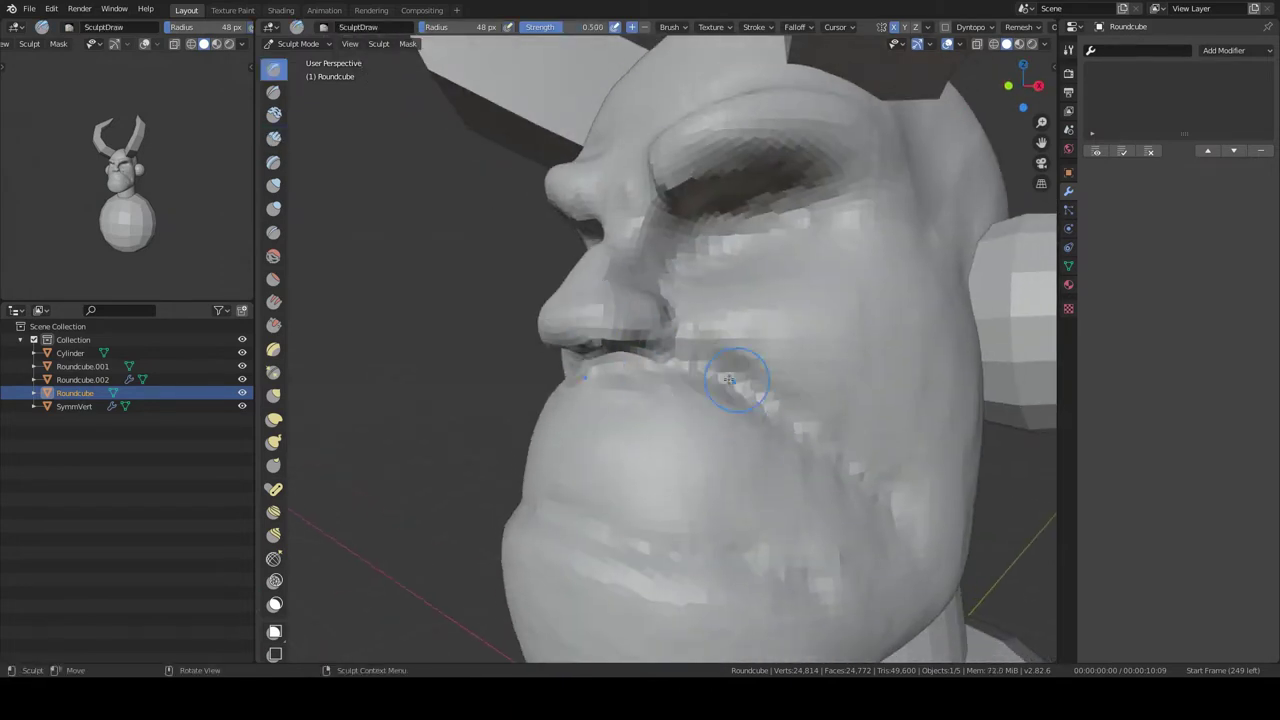
{"action": "mouse_move", "coordinate": [735, 380]}
{"action": "middle_mouse_down"}
{"action": "mouse_move", "coordinate": [734, 434]}
{"action": "mouse_move", "coordinate": [737, 336]}
{"action": "mouse_move", "coordinate": [706, 321]}
{"action": "middle_mouse_up"}
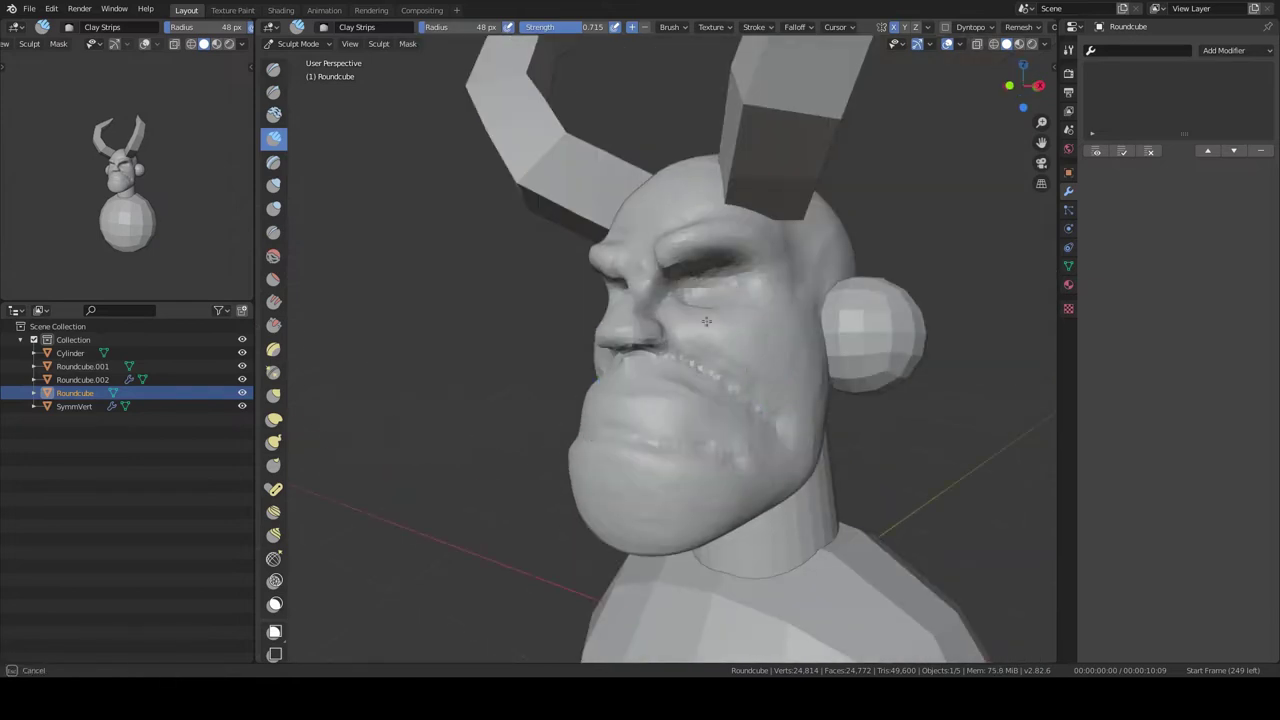
{"action": "mouse_move", "coordinate": [799, 341]}
{"action": "middle_mouse_down"}
{"action": "mouse_move", "coordinate": [826, 347]}
{"action": "mouse_move", "coordinate": [806, 419]}
{"action": "middle_mouse_up"}
{"action": "key", "text": "KP_1"}
- Push the jaw and crown with Elastic Deform, checking the side profile and top of the head
{"action": "scroll", "coordinate": [764, 370], "scroll_direction": "up", "scroll_amount": 3}
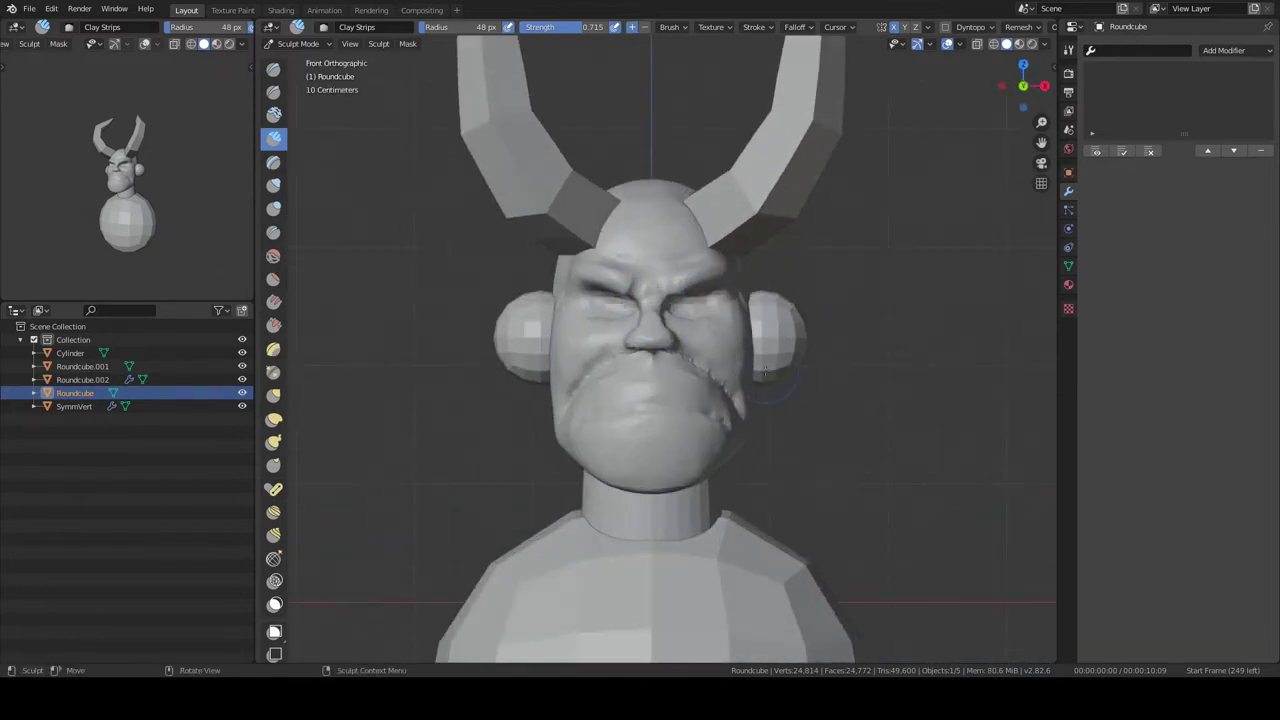
{"action": "mouse_move", "coordinate": [754, 453]}
{"action": "middle_mouse_down"}
{"action": "mouse_move", "coordinate": [657, 400]}
{"action": "mouse_move", "coordinate": [630, 451]}
{"action": "middle_mouse_up"}
{"action": "scroll", "coordinate": [657, 400], "scroll_direction": "up", "scroll_amount": 3}
{"action": "mouse_move", "coordinate": [814, 457]}
{"action": "middle_mouse_down"}
{"action": "mouse_move", "coordinate": [557, 257]}
{"action": "mouse_move", "coordinate": [671, 243]}
{"action": "mouse_move", "coordinate": [645, 390]}
{"action": "middle_mouse_up"}
{"action": "scroll", "coordinate": [557, 257], "scroll_direction": "up", "scroll_amount": 2}
{"action": "scroll", "coordinate": [671, 243], "scroll_direction": "down", "scroll_amount": 3}
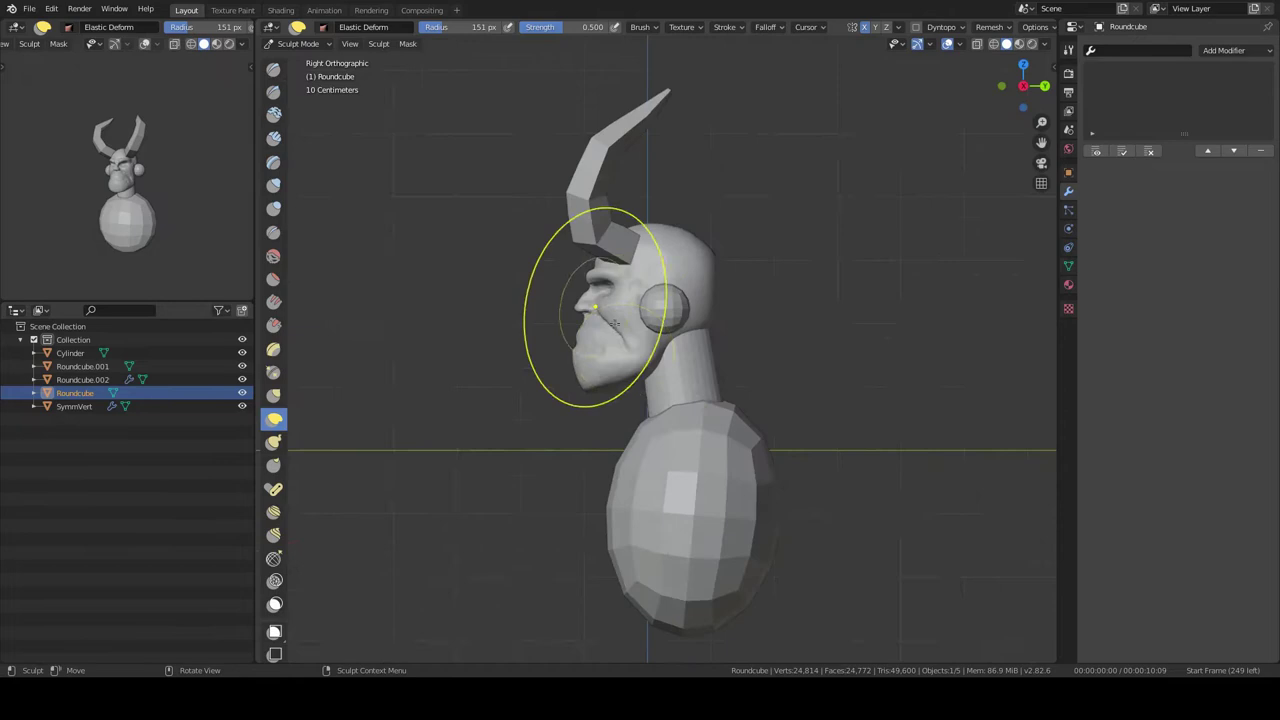
{"action": "scroll", "coordinate": [615, 322], "scroll_direction": "up", "scroll_amount": 4}
{"action": "scroll", "coordinate": [684, 432], "scroll_direction": "down", "scroll_amount": 3}
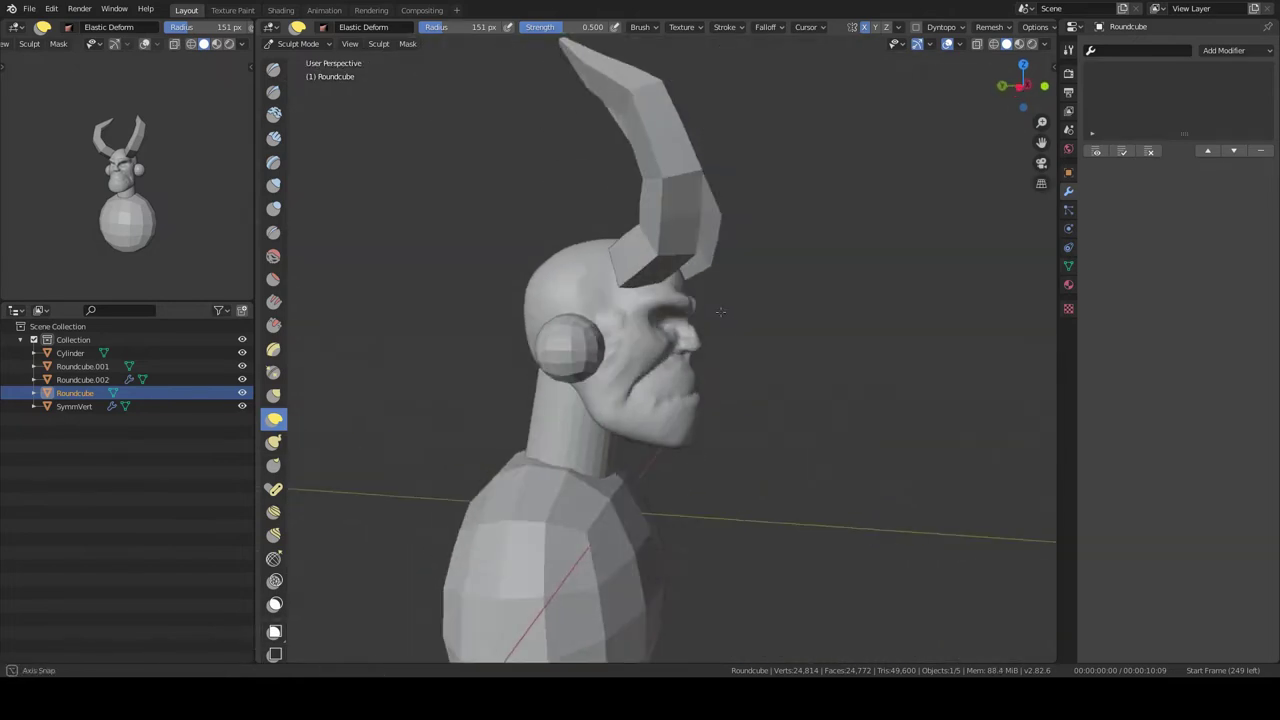
- Bulge the cheeks and muzzle into a rounder lower face, checking from front, underside and behind
{"action": "middle_click_drag", "start_coordinate": [684, 432], "coordinate": [556, 243]}
{"action": "scroll", "coordinate": [556, 243], "scroll_direction": "up", "scroll_amount": 4}
{"action": "middle_click_drag", "start_coordinate": [529, 323], "coordinate": [529, 340]}
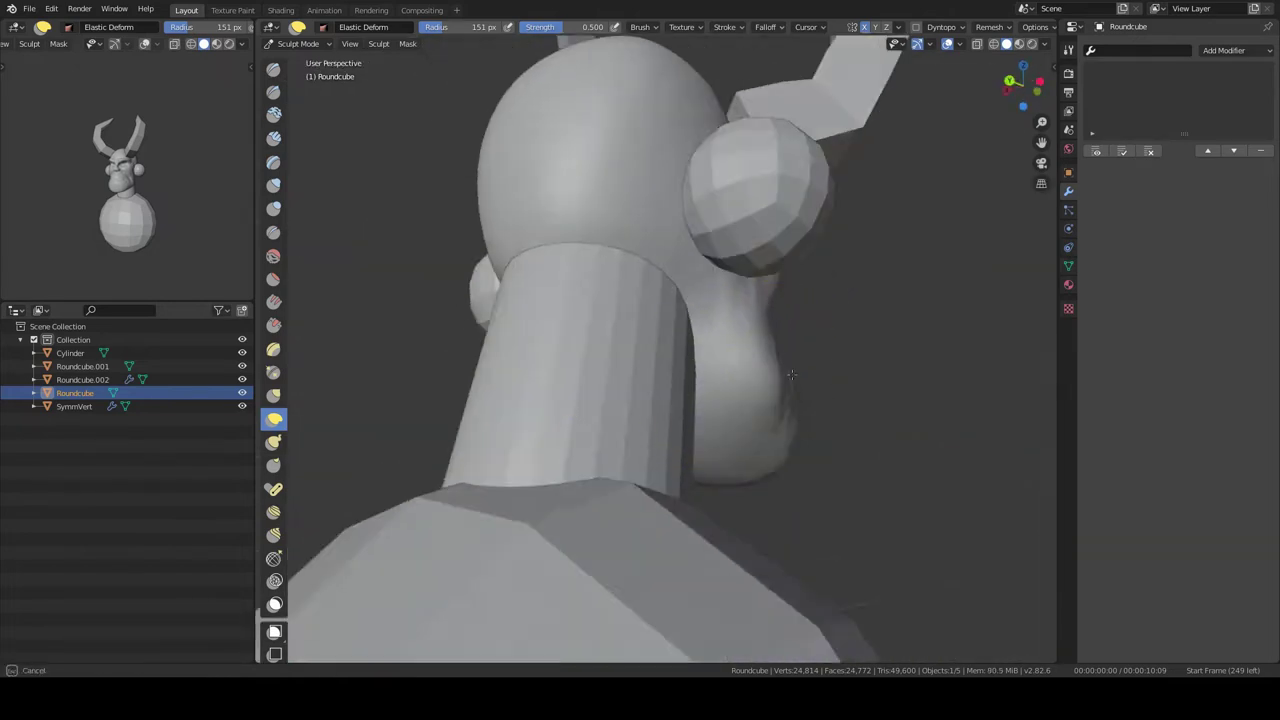
{"action": "scroll", "coordinate": [529, 340], "scroll_direction": "down", "scroll_amount": 3}
{"action": "scroll", "coordinate": [529, 340], "scroll_direction": "up", "scroll_amount": 3}
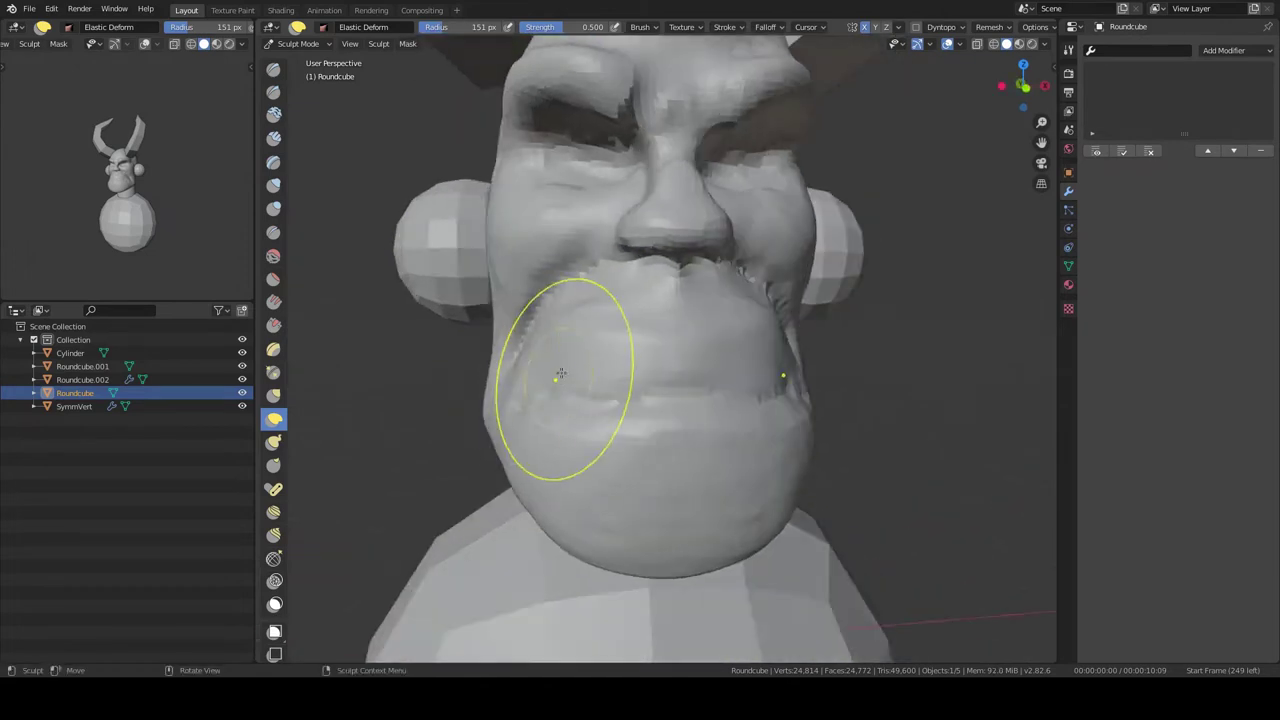
{"action": "scroll", "coordinate": [557, 371], "scroll_direction": "down", "scroll_amount": 3}
{"action": "mouse_move", "coordinate": [557, 371]}
{"action": "middle_mouse_down"}
{"action": "mouse_move", "coordinate": [578, 425]}
{"action": "mouse_move", "coordinate": [679, 243]}
{"action": "middle_mouse_up"}
{"action": "scroll", "coordinate": [578, 425], "scroll_direction": "up", "scroll_amount": 3}
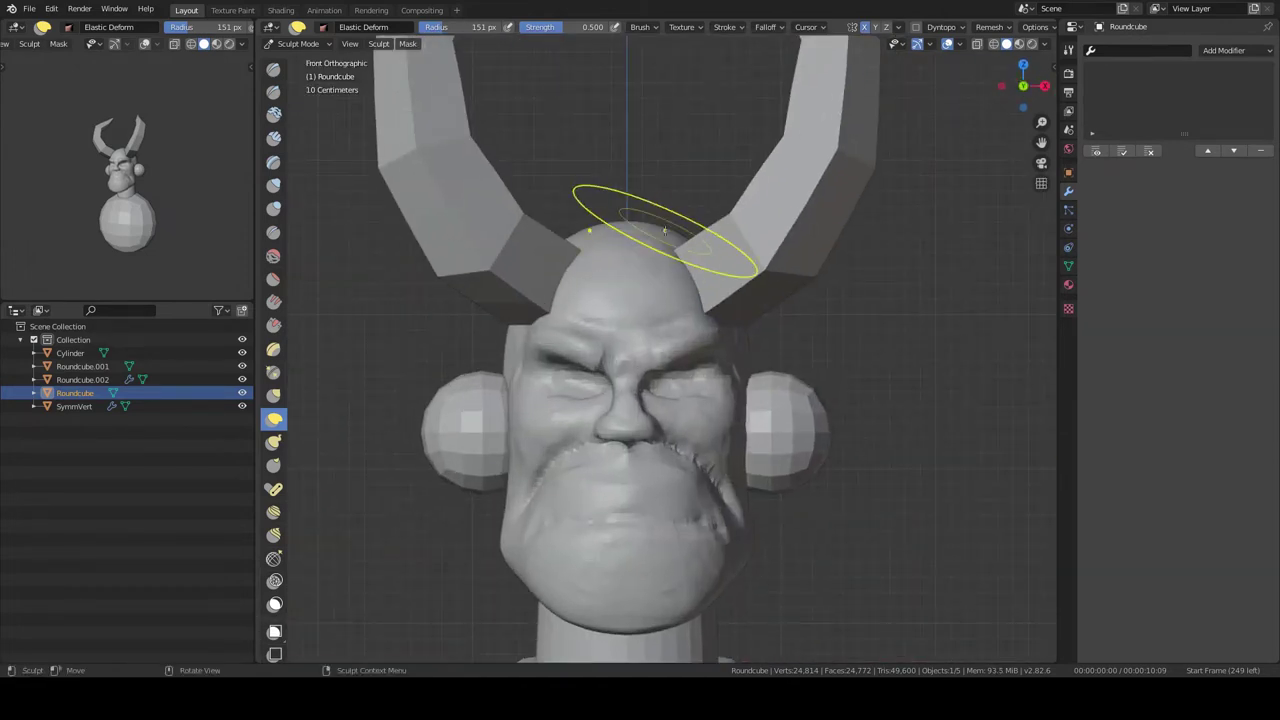
{"action": "mouse_move", "coordinate": [652, 342]}
{"action": "middle_mouse_down"}
{"action": "mouse_move", "coordinate": [698, 218]}
{"action": "mouse_move", "coordinate": [768, 447]}
{"action": "middle_mouse_up"}
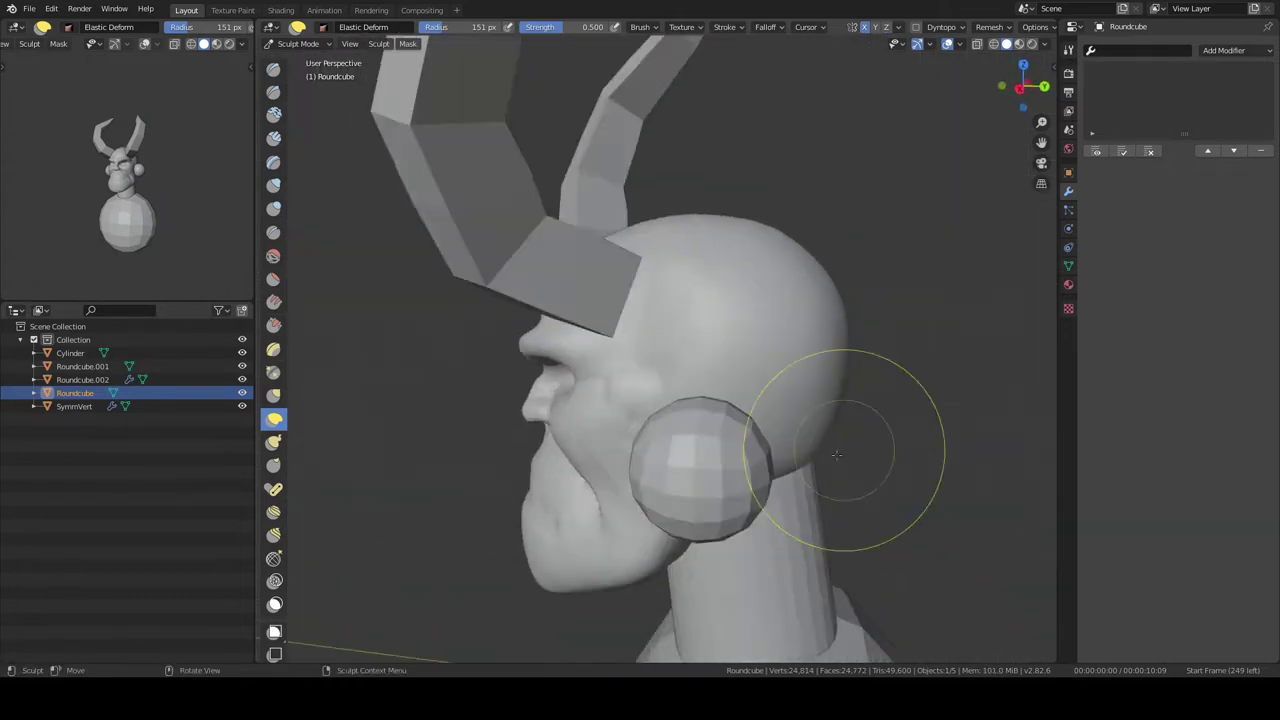
- Select the ear balls, smooth them with level-2 subdivision, and flatten them along X
{"action": "key", "text": "ctrl+Tab"}
{"action": "key", "text": "KP_1"}
{"action": "left_click", "coordinate": [790, 370]}
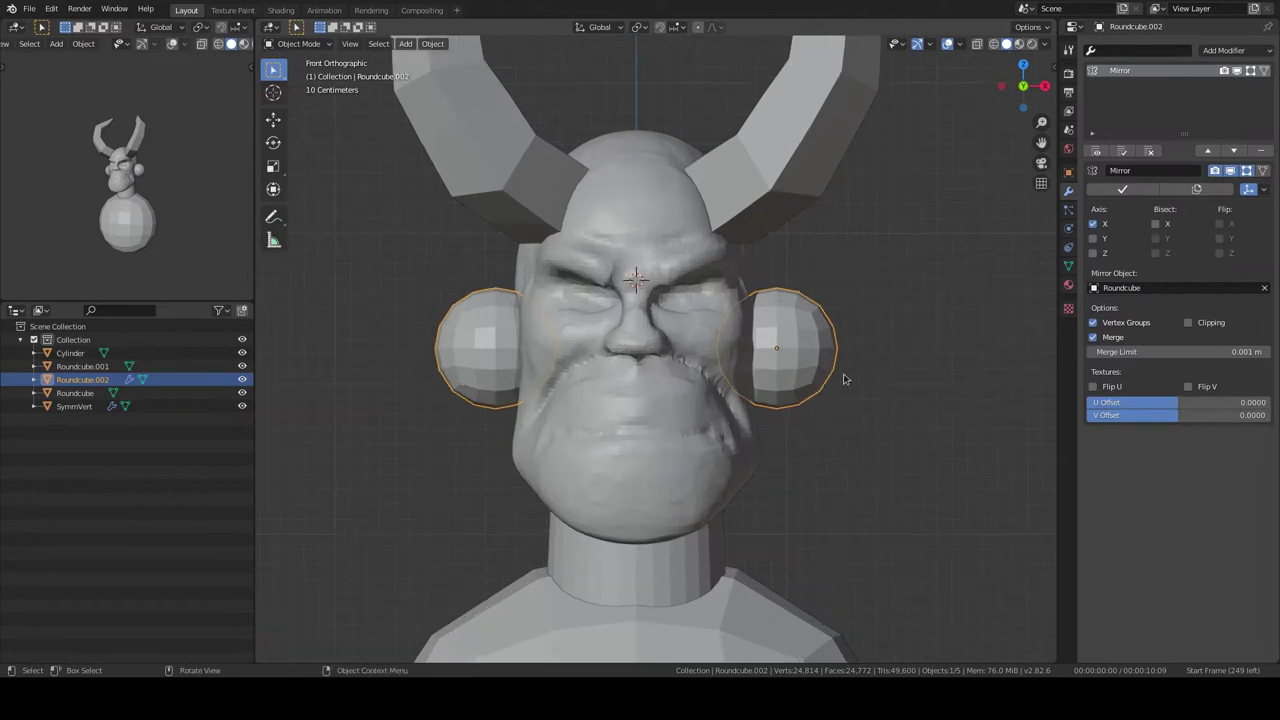
{"action": "key", "text": "ctrl+2"}
{"action": "middle_click_drag", "start_coordinate": [852, 345], "coordinate": [936, 366]}
{"action": "key", "text": "s"}
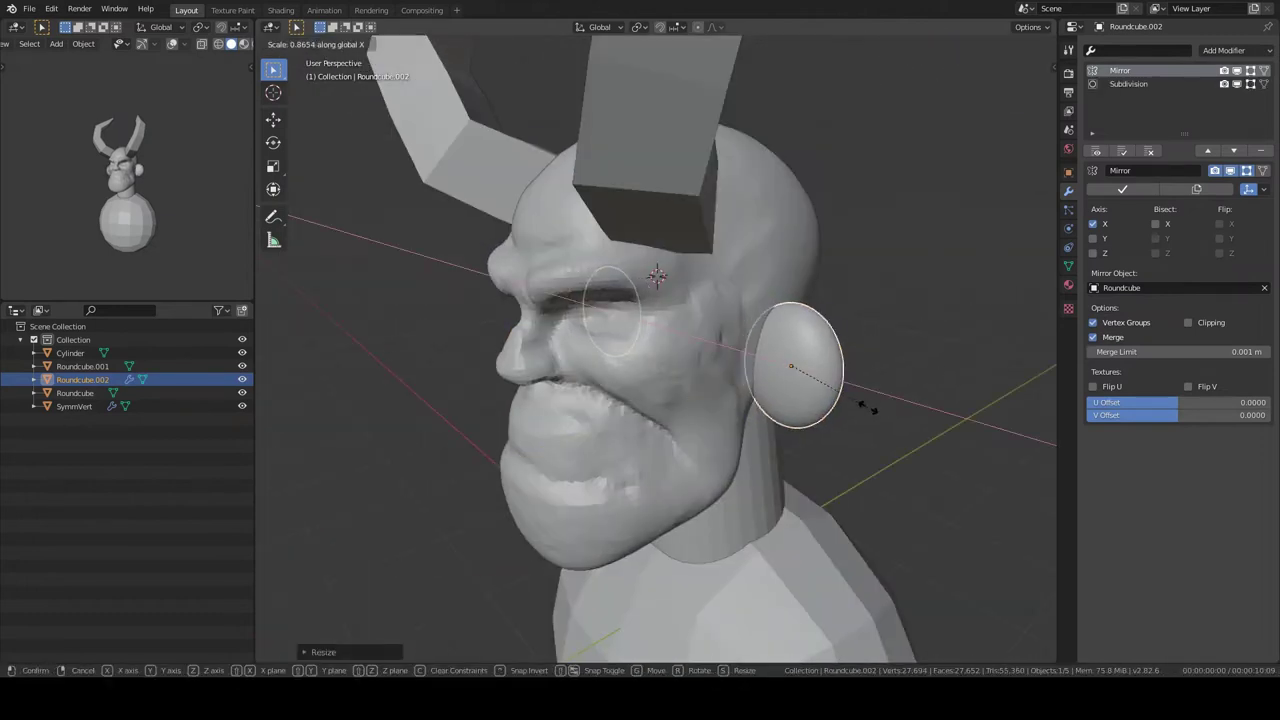
{"action": "left_click", "coordinate": [867, 407]}
- Rotate and move the flattened ears so they sit angled against the head
{"action": "key", "text": "KP_1"}
{"action": "left_click", "coordinate": [862, 345]}
{"action": "middle_click_drag", "start_coordinate": [862, 345], "coordinate": [778, 408]}
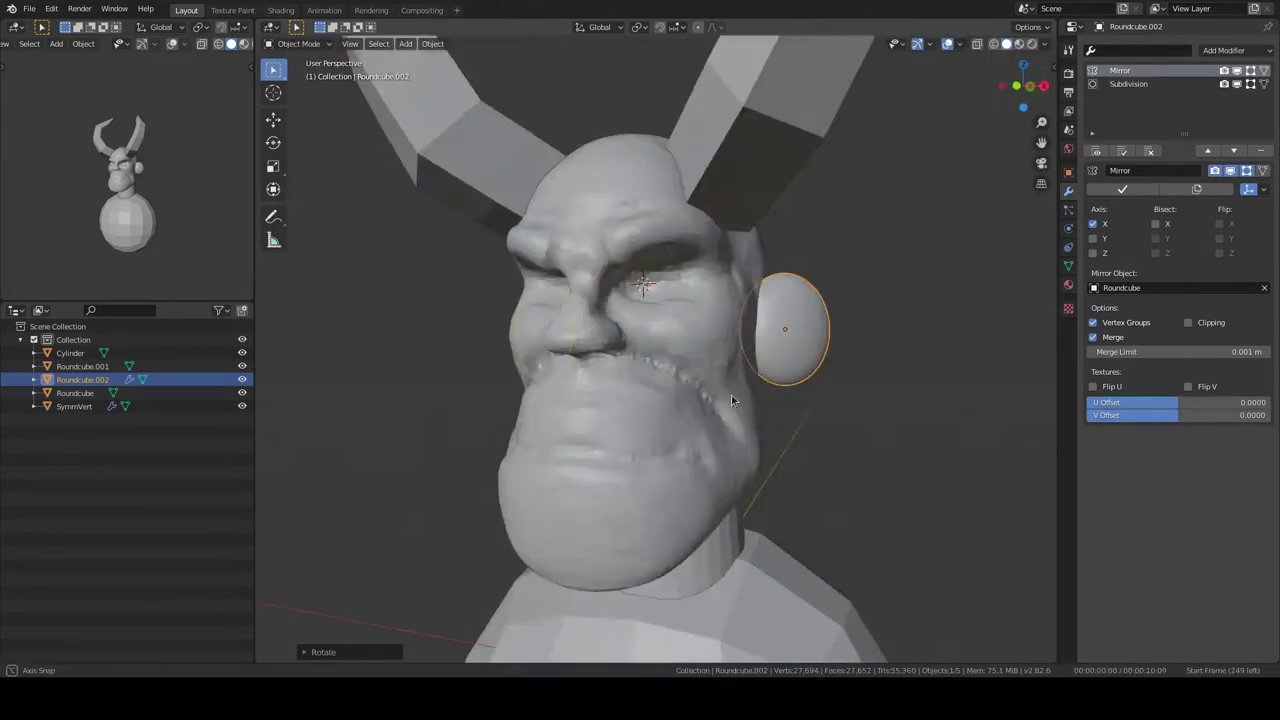
{"action": "key", "text": "r"}
{"action": "key", "text": "KP_1"}
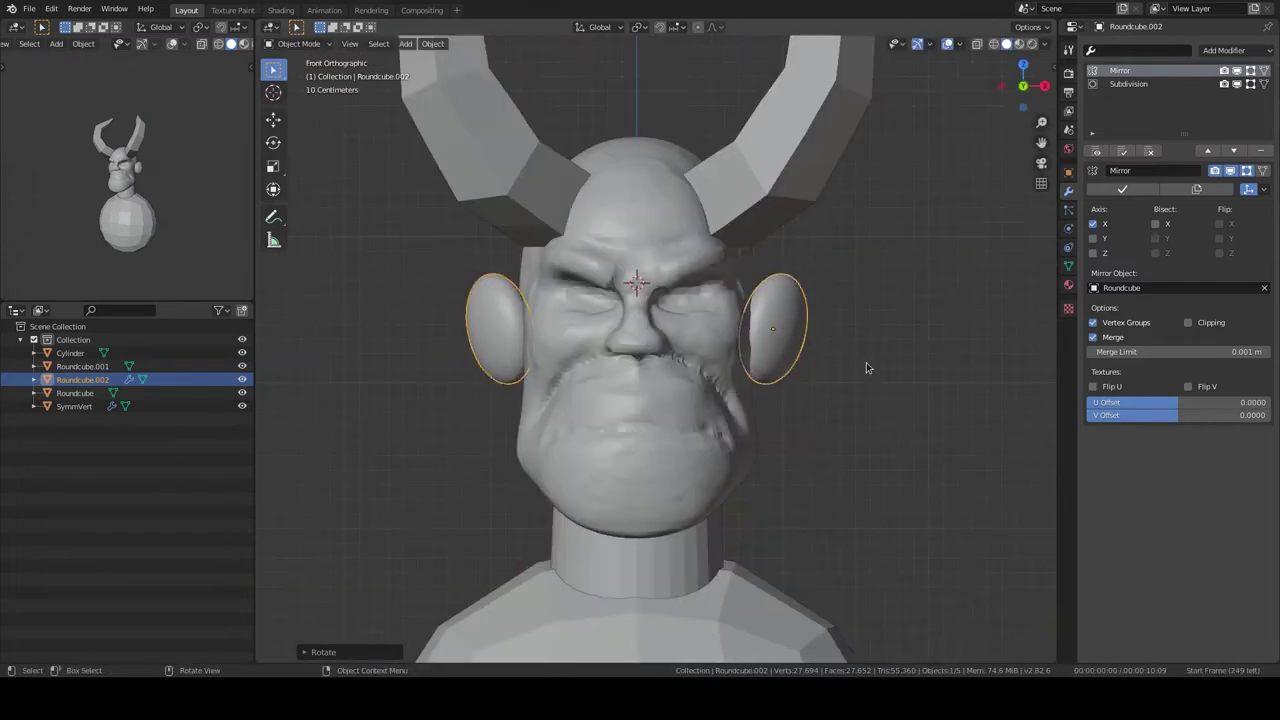
{"action": "key", "text": "KP_3"}
{"action": "key", "text": "g"}
{"action": "left_click", "coordinate": [807, 323]}
{"action": "left_click", "coordinate": [799, 331]}
{"action": "mouse_move", "coordinate": [799, 331]}
{"action": "middle_mouse_down"}
{"action": "mouse_move", "coordinate": [875, 323]}
{"action": "mouse_move", "coordinate": [753, 314]}
{"action": "middle_mouse_up"}
{"action": "left_click", "coordinate": [798, 368]}
{"action": "mouse_move", "coordinate": [788, 392]}
{"action": "middle_mouse_down"}
{"action": "mouse_move", "coordinate": [868, 277]}
{"action": "mouse_move", "coordinate": [800, 260]}
{"action": "mouse_move", "coordinate": [812, 274]}
{"action": "middle_mouse_up"}
- Start sculpting the ears with the Clay Strips and Elastic Deform brushes
{"action": "key", "text": "ctrl+Tab"}
{"action": "key", "text": "shift+space"}
{"action": "key", "text": "2"}
{"action": "key", "text": "shift+space"}
{"action": "key", "text": "e"}
{"action": "scroll", "coordinate": [812, 274], "scroll_direction": "up", "scroll_amount": 4}
{"action": "middle_click_drag", "start_coordinate": [814, 343], "coordinate": [1004, 33]}
{"action": "scroll", "coordinate": [814, 343], "scroll_direction": "down", "scroll_amount": 3}
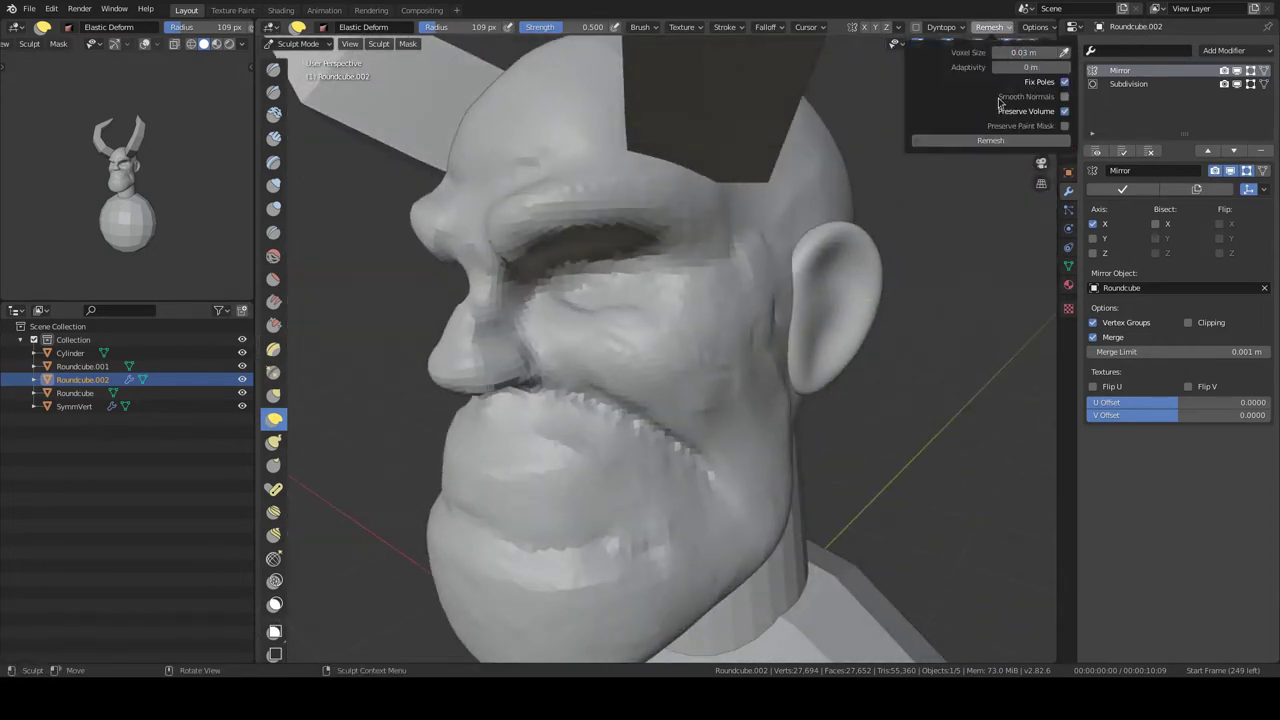
- Apply the ears' subdivision smoothing and remesh them into a denser, even surface
{"action": "middle_click_drag", "start_coordinate": [998, 103], "coordinate": [792, 350]}
{"action": "scroll", "coordinate": [792, 350], "scroll_direction": "up", "scroll_amount": 4}
{"action": "key", "text": "ctrl+Tab"}
{"action": "key", "text": "2"}
{"action": "left_click", "coordinate": [990, 27]}
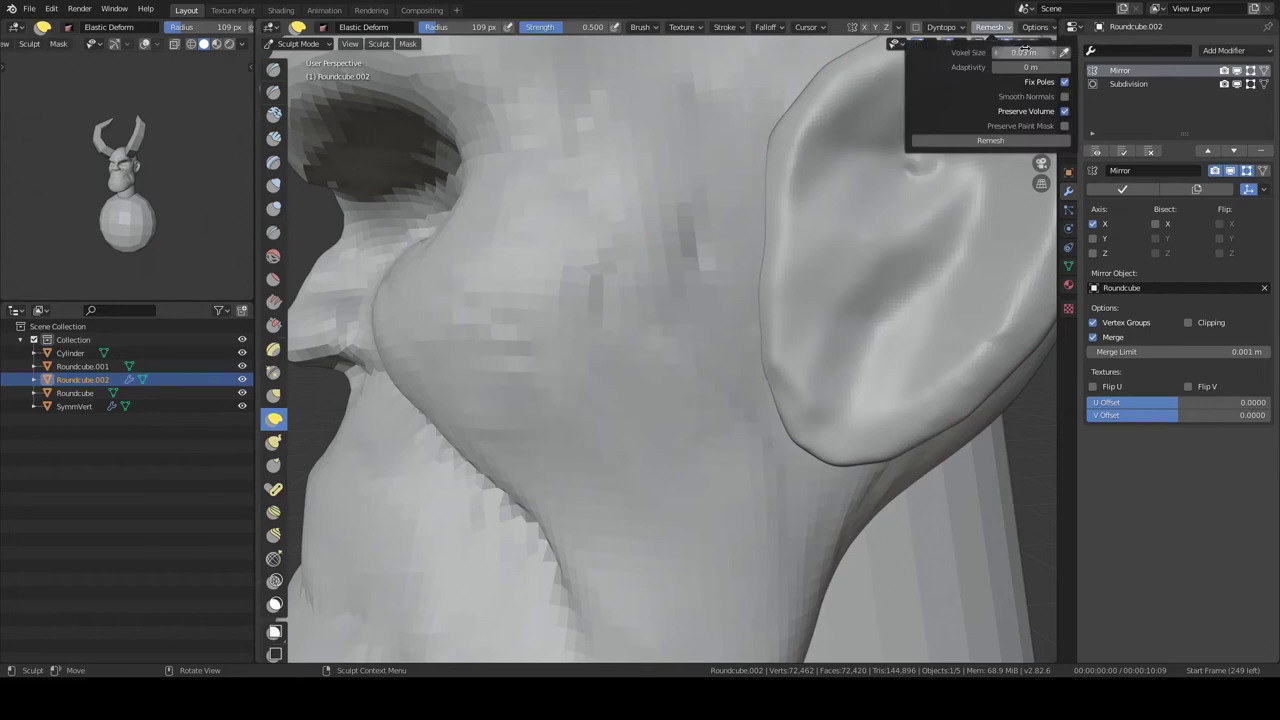
{"action": "scroll", "coordinate": [774, 340], "scroll_direction": "down", "scroll_amount": 4}
{"action": "key", "text": "shift+space"}
{"action": "key", "text": "c"}
{"action": "mouse_move", "coordinate": [790, 330]}
{"action": "middle_mouse_down"}
{"action": "mouse_move", "coordinate": [792, 304]}
{"action": "mouse_move", "coordinate": [900, 294]}
{"action": "middle_mouse_up"}
{"action": "key", "text": "ctrl+a"}
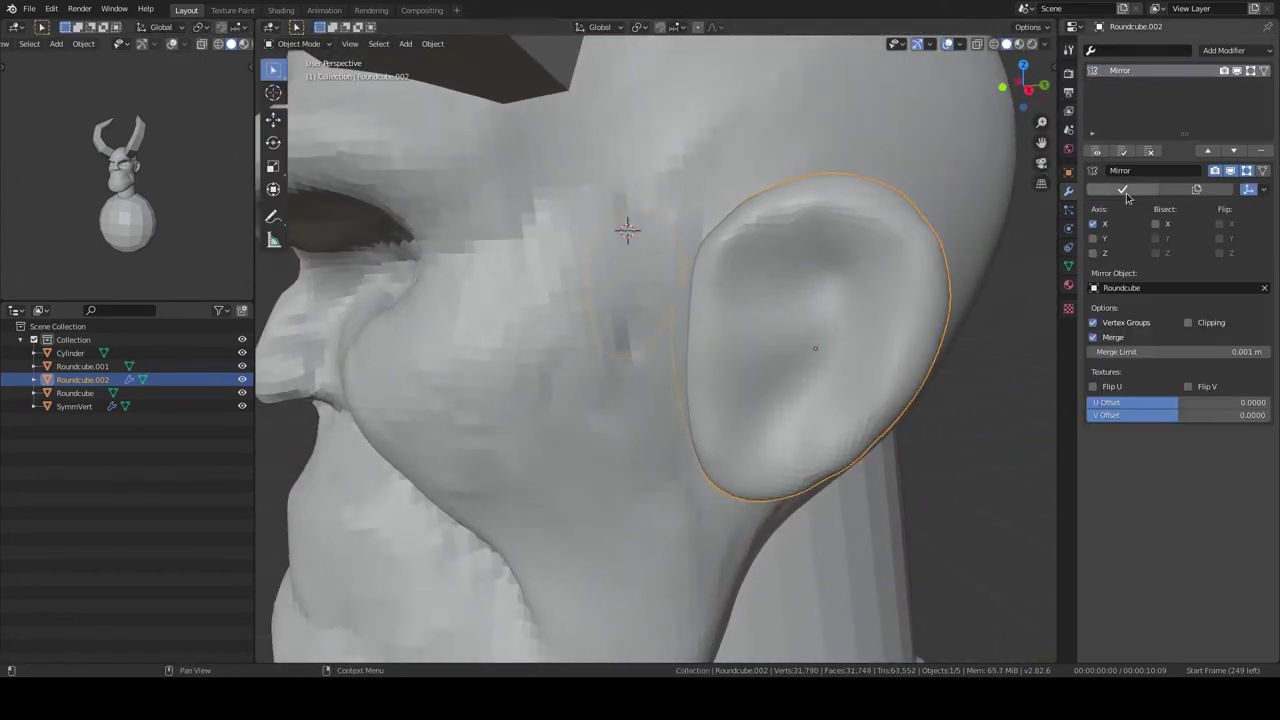
{"action": "key", "text": "ctrl+r"}
{"action": "left_click", "coordinate": [1018, 27]}
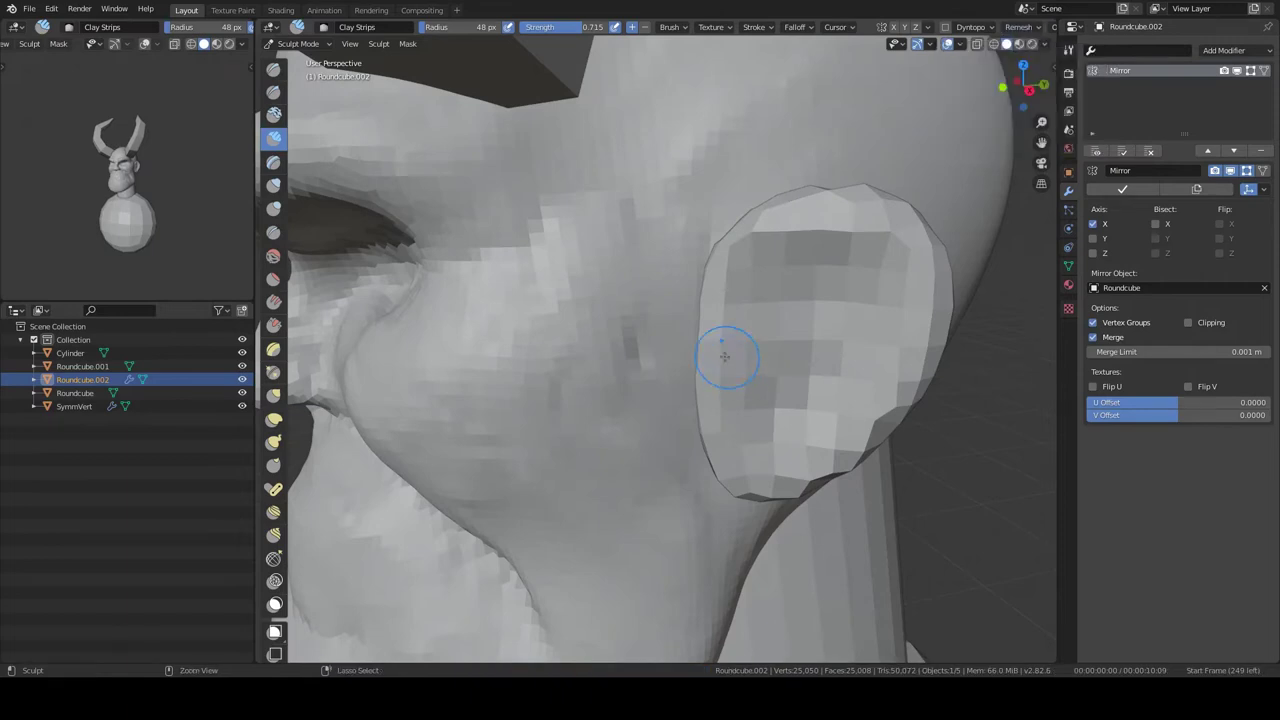
- Carve inner-ear ridges with the Clay Strips brush at a 100 px radius
{"action": "scroll", "coordinate": [725, 356], "scroll_direction": "down", "scroll_amount": 3}
{"action": "mouse_move", "coordinate": [725, 356]}
{"action": "middle_mouse_down"}
{"action": "mouse_move", "coordinate": [662, 319]}
{"action": "mouse_move", "coordinate": [833, 319]}
{"action": "middle_mouse_up"}
{"action": "left_click", "coordinate": [830, 230]}
{"action": "scroll", "coordinate": [729, 286], "scroll_direction": "down", "scroll_amount": 3}
{"action": "mouse_move", "coordinate": [729, 286]}
{"action": "middle_mouse_down"}
{"action": "mouse_move", "coordinate": [680, 257]}
{"action": "mouse_move", "coordinate": [743, 229]}
{"action": "middle_mouse_up"}
{"action": "scroll", "coordinate": [643, 236], "scroll_direction": "up", "scroll_amount": 2}
{"action": "key", "text": "c"}
{"action": "mouse_move", "coordinate": [757, 286]}
{"action": "middle_mouse_down"}
{"action": "mouse_move", "coordinate": [703, 273]}
{"action": "mouse_move", "coordinate": [708, 236]}
{"action": "middle_mouse_up"}
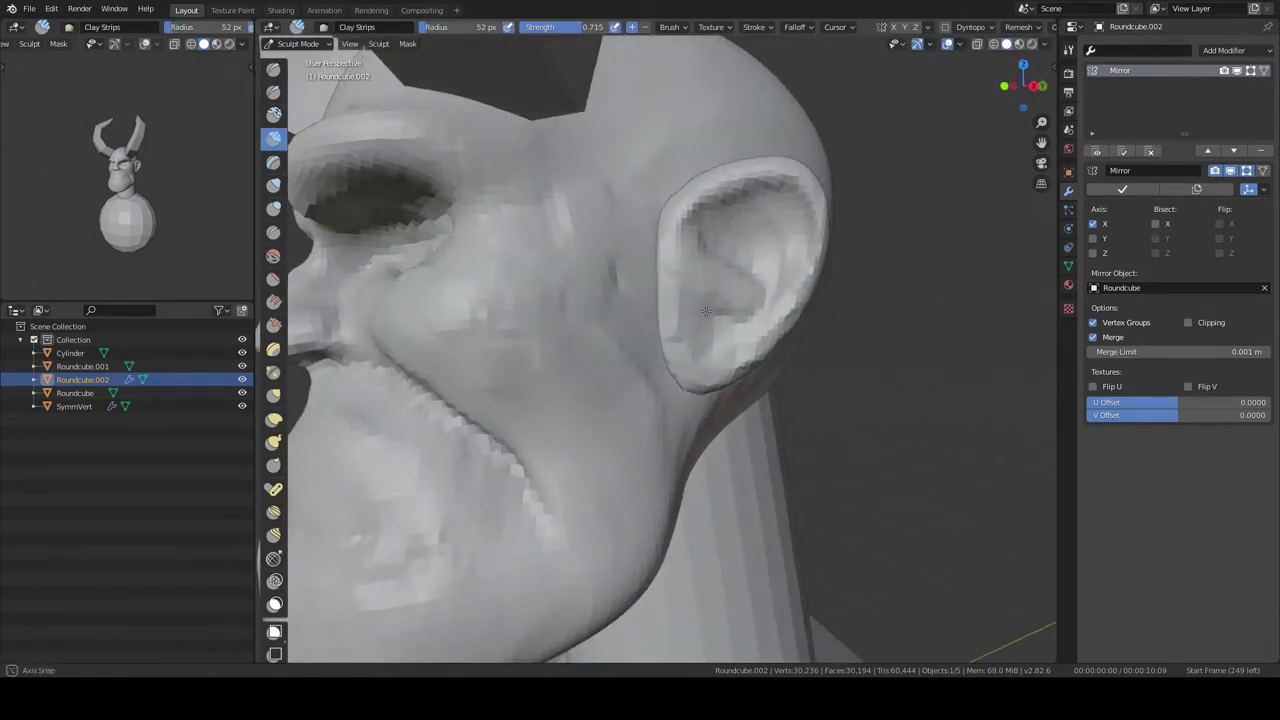
{"action": "middle_click_drag", "start_coordinate": [706, 311], "coordinate": [778, 225]}
{"action": "mouse_move", "coordinate": [714, 297]}
{"action": "middle_mouse_down"}
{"action": "mouse_move", "coordinate": [700, 305]}
{"action": "mouse_move", "coordinate": [700, 294]}
{"action": "middle_mouse_up"}
- Reshape the head's eye sockets and brow with the Elastic Deform brush
{"action": "key", "text": "ctrl+Tab"}
{"action": "left_click", "coordinate": [700, 305]}
{"action": "key", "text": "ctrl+Tab"}
{"action": "left_click_drag", "start_coordinate": [700, 294], "coordinate": [723, 306]}
{"action": "mouse_move", "coordinate": [723, 306]}
{"action": "middle_mouse_down"}
{"action": "mouse_move", "coordinate": [714, 271]}
{"action": "mouse_move", "coordinate": [681, 248]}
{"action": "mouse_move", "coordinate": [700, 366]}
{"action": "mouse_move", "coordinate": [740, 332]}
{"action": "middle_mouse_up"}
{"action": "key", "text": "ctrl+Tab"}
- Add a Subdivision Surface modifier to the horns object to round them
{"action": "left_click", "coordinate": [740, 332]}
{"action": "left_click", "coordinate": [1224, 50]}
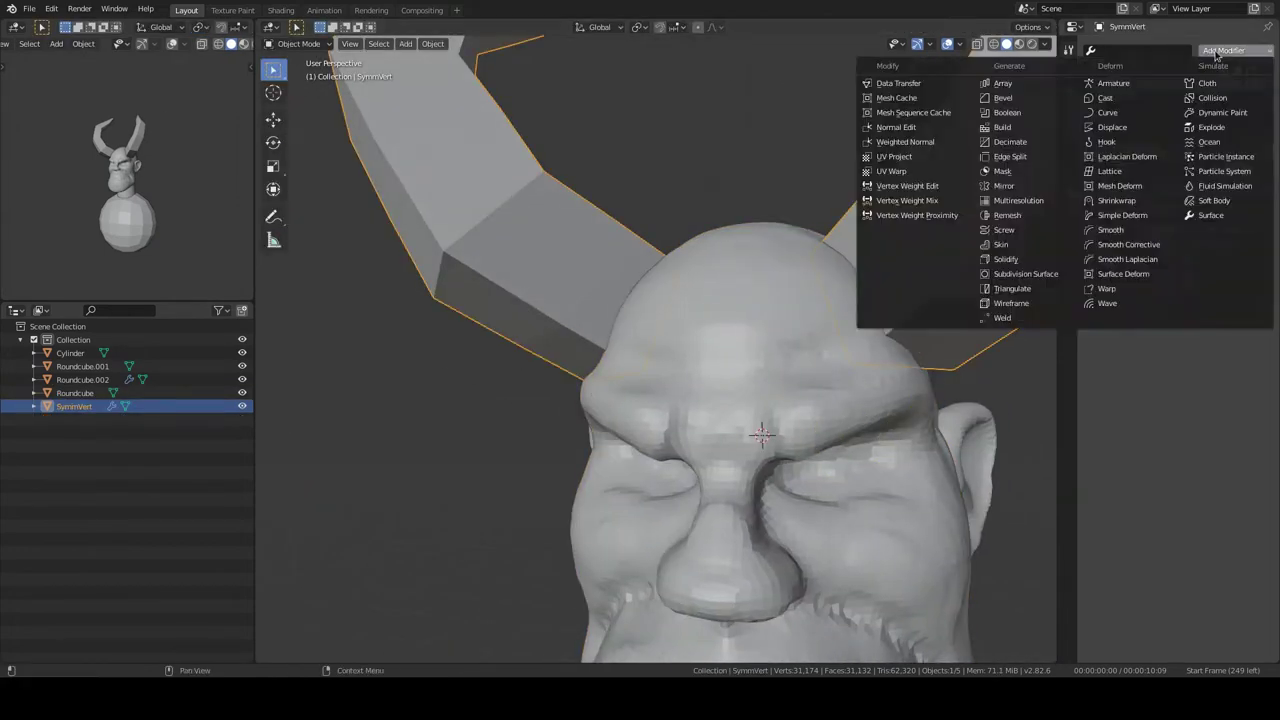
{"action": "left_click", "coordinate": [1230, 52]}
{"action": "left_click", "coordinate": [1026, 275]}
{"action": "scroll", "coordinate": [768, 314], "scroll_direction": "down", "scroll_amount": 5}
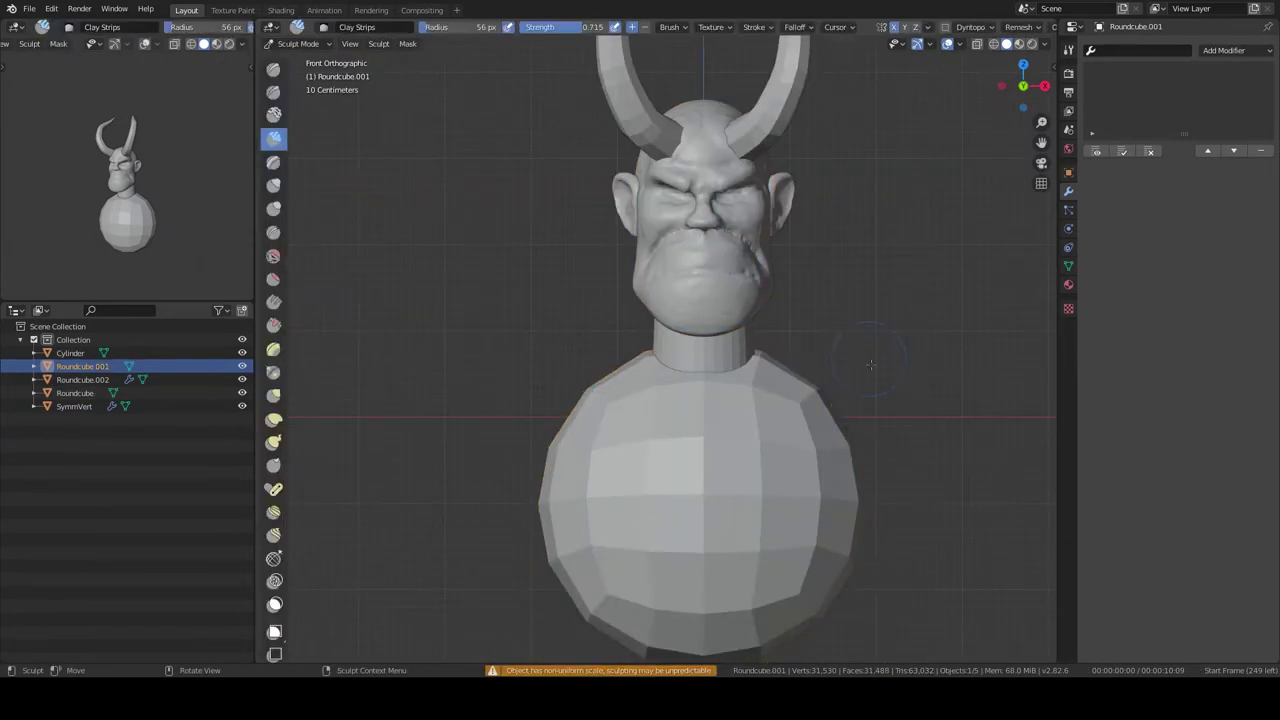
- Subdivide the torso with Ctrl+2 and sculpt the chest and shoulders
{"action": "key", "text": "ctrl+2"}
{"action": "key", "text": "q"}
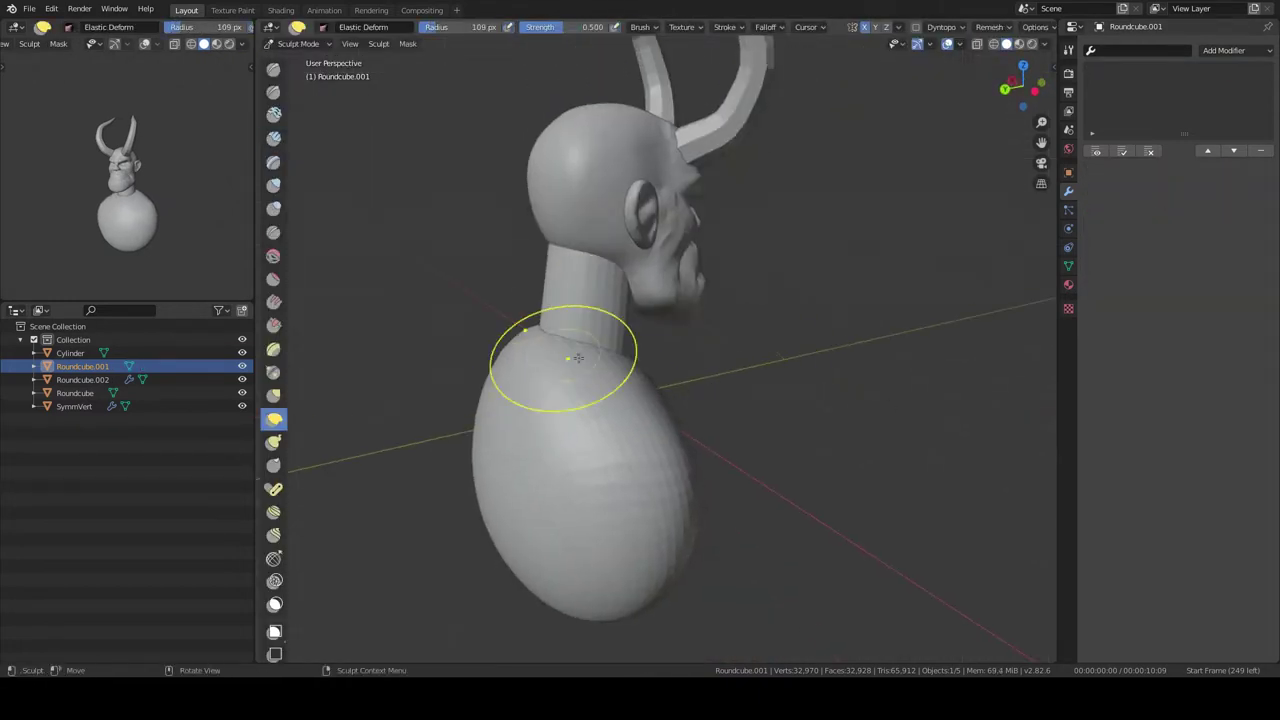
{"action": "middle_click_drag", "start_coordinate": [855, 373], "coordinate": [668, 406]}
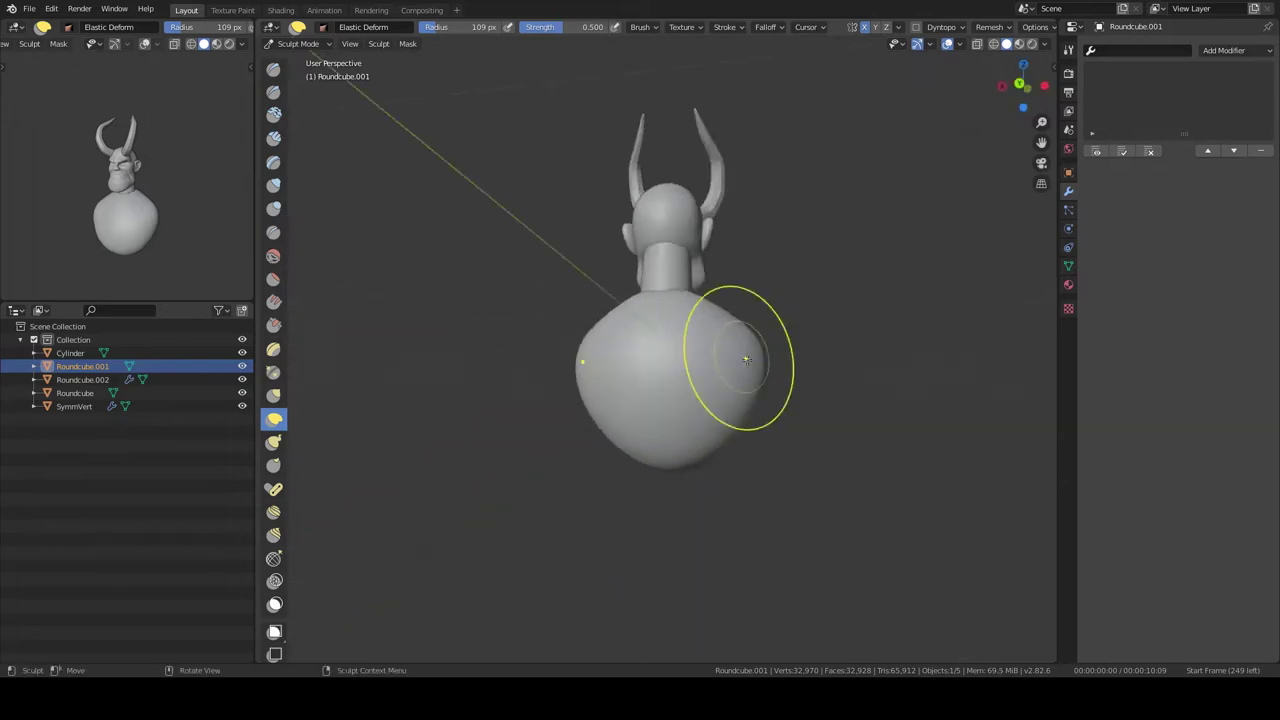
{"action": "middle_click_drag", "start_coordinate": [704, 337], "coordinate": [663, 336]}
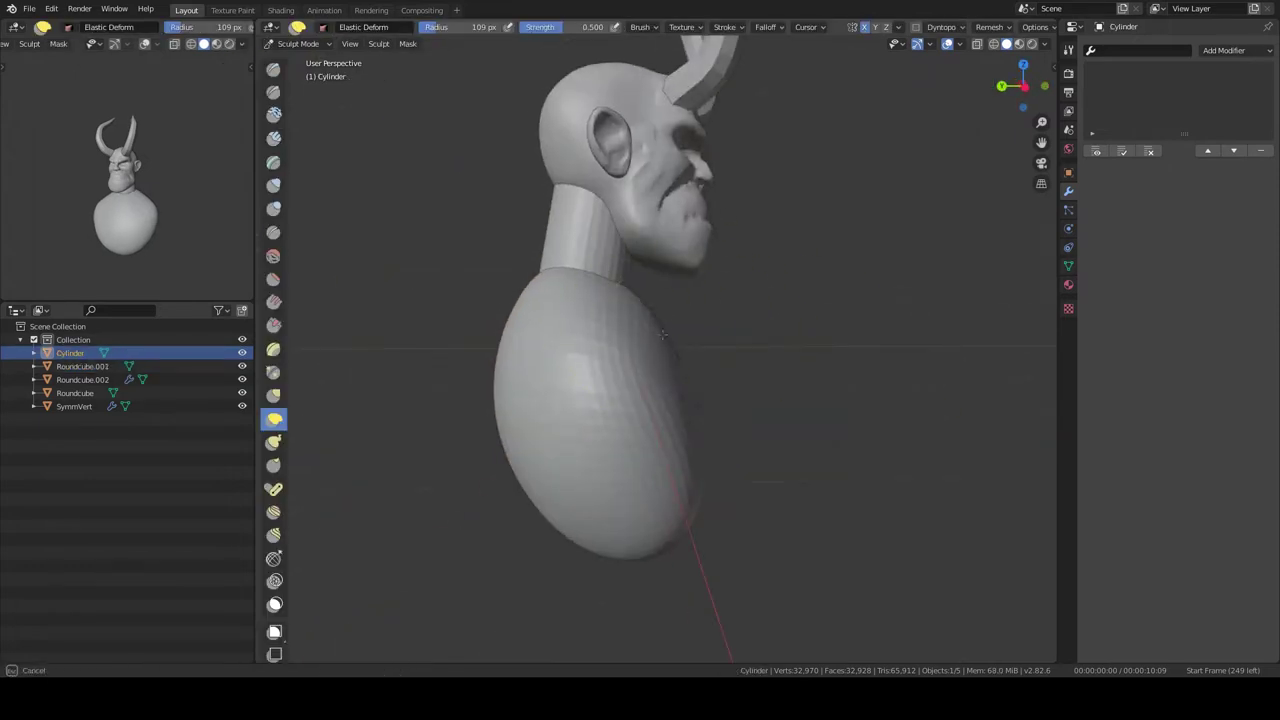
{"action": "middle_click_drag", "start_coordinate": [635, 220], "coordinate": [768, 277]}
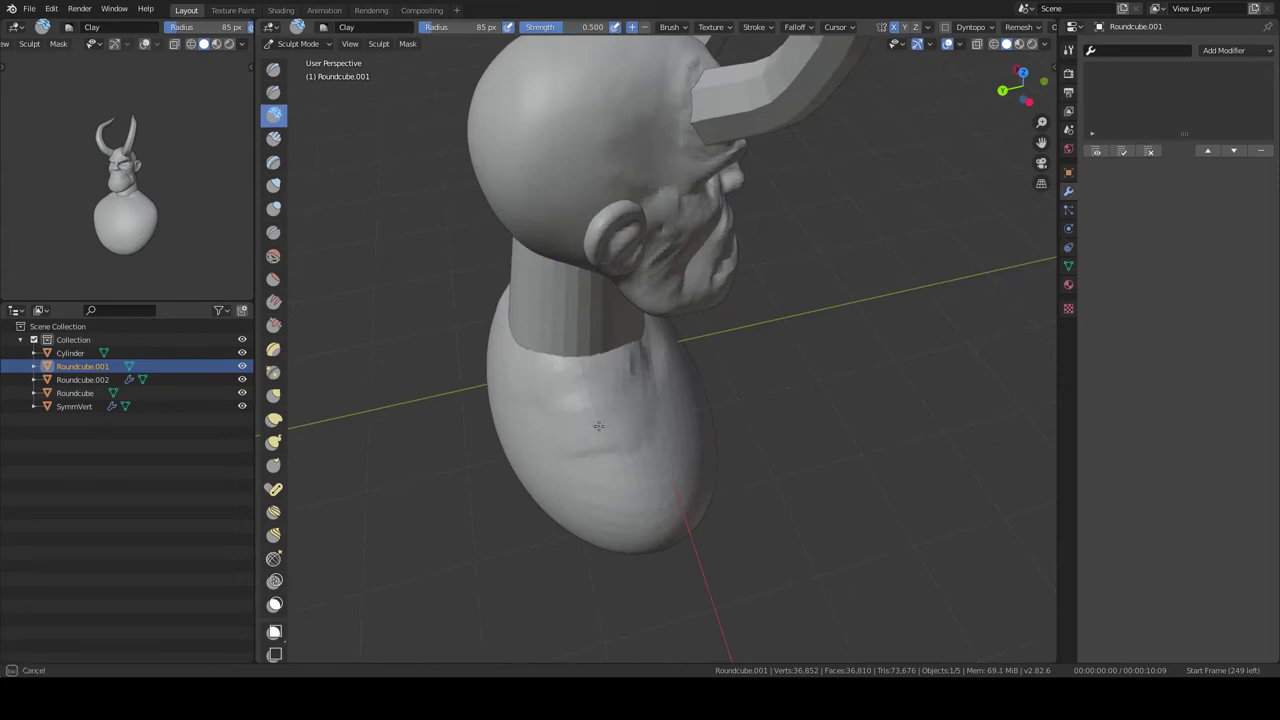
{"action": "middle_click_drag", "start_coordinate": [598, 426], "coordinate": [678, 343]}
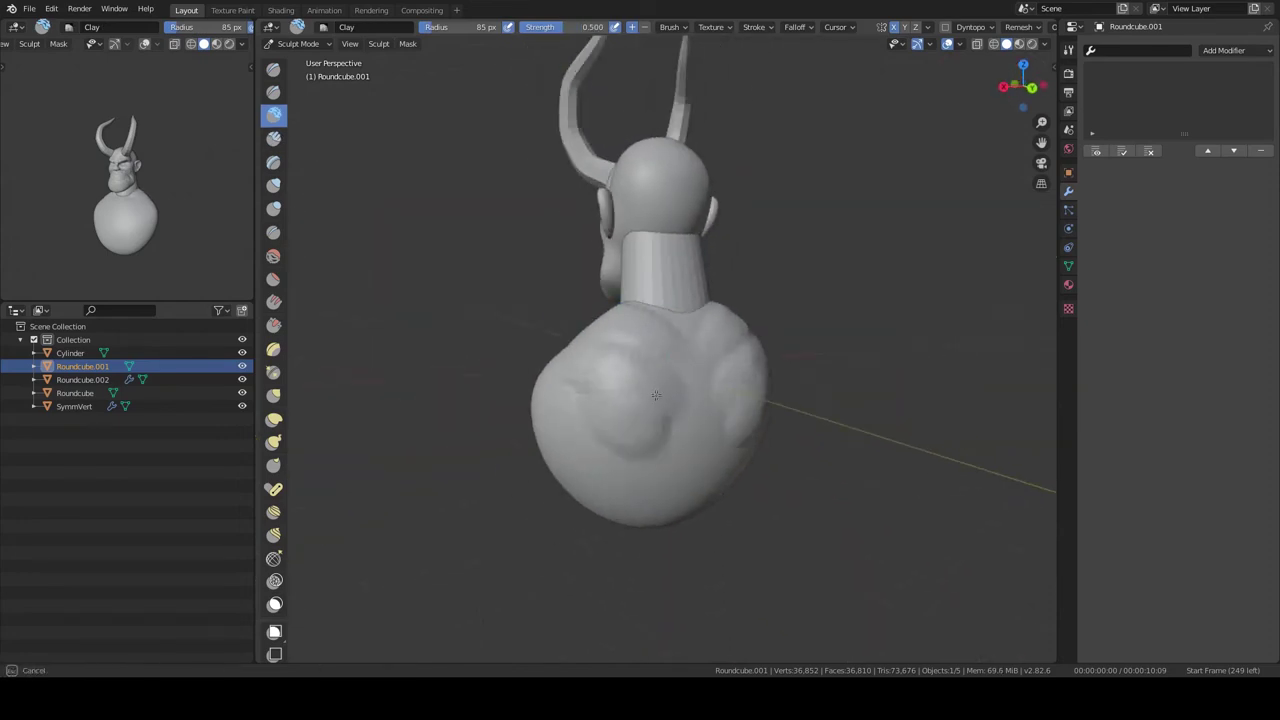
{"action": "middle_click_drag", "start_coordinate": [797, 338], "coordinate": [727, 430]}
{"action": "mouse_move", "coordinate": [784, 383]}
{"action": "middle_mouse_down"}
{"action": "mouse_move", "coordinate": [764, 453]}
{"action": "mouse_move", "coordinate": [812, 516]}
{"action": "middle_mouse_up"}
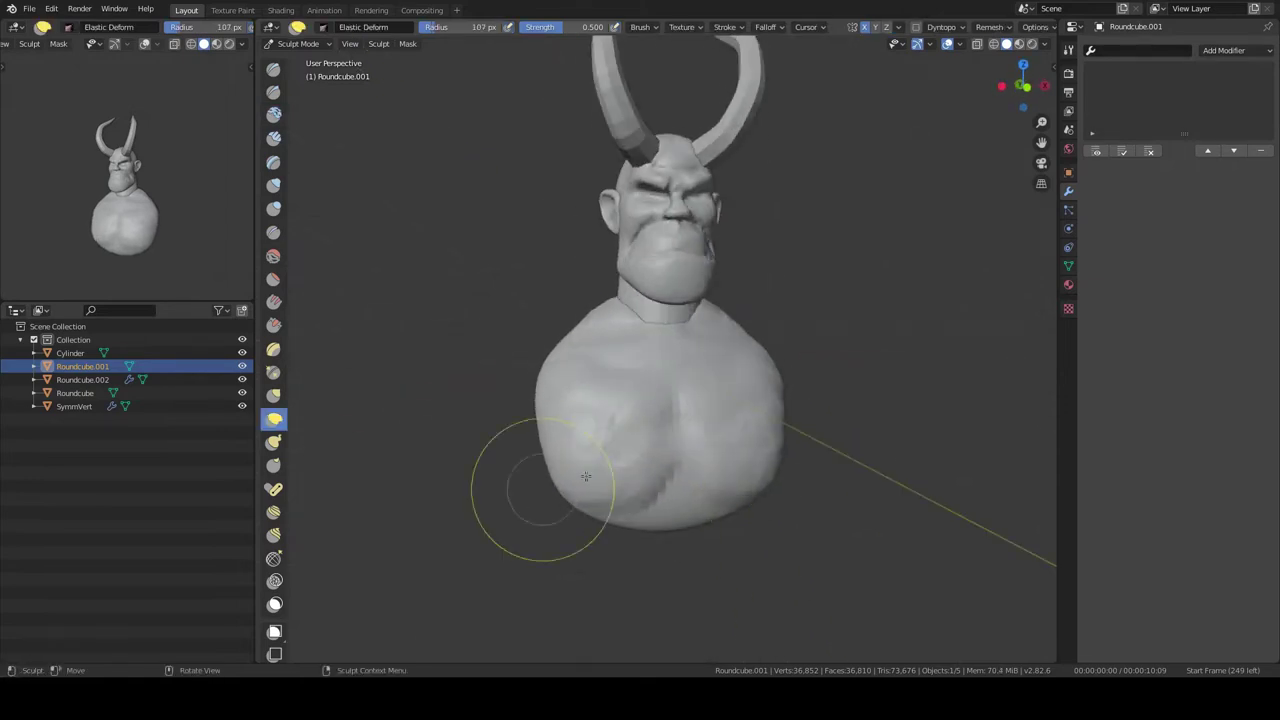
- Pull the torso's back and sides into shape with the Grab brush
{"action": "key", "text": "g"}
{"action": "mouse_move", "coordinate": [692, 377]}
{"action": "middle_mouse_down"}
{"action": "mouse_move", "coordinate": [787, 346]}
{"action": "mouse_move", "coordinate": [708, 320]}
{"action": "middle_mouse_up"}
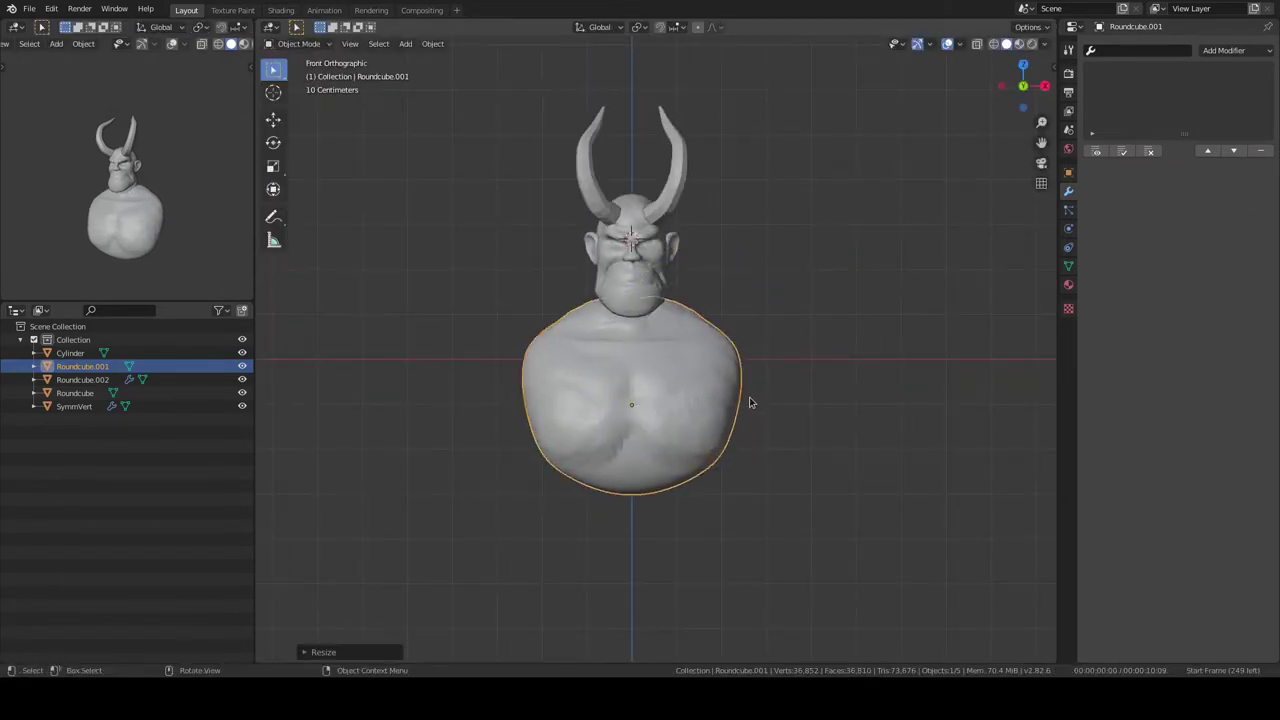
{"action": "scroll", "coordinate": [643, 391], "scroll_direction": "up", "scroll_amount": 4}
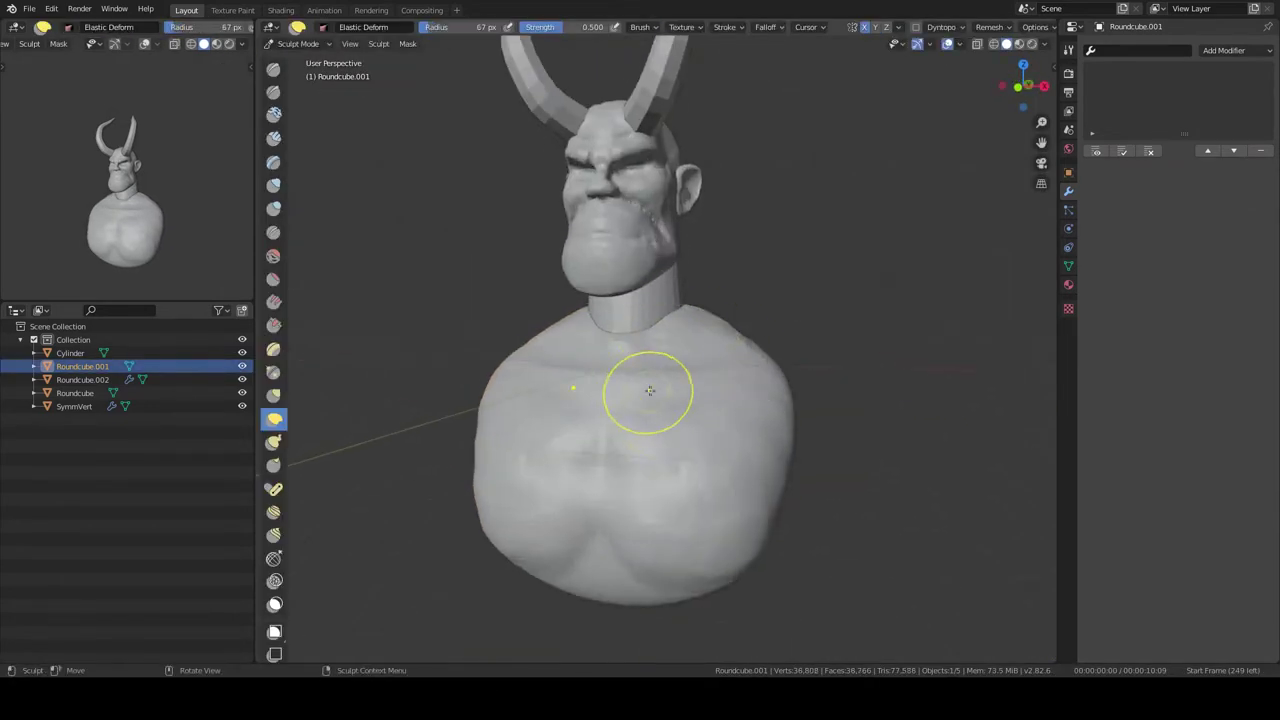
{"action": "middle_click_drag", "start_coordinate": [643, 391], "coordinate": [725, 230]}
{"action": "key", "text": "ctrl+Tab"}
{"action": "left_click", "coordinate": [725, 226]}
{"action": "mouse_move", "coordinate": [816, 296]}
{"action": "middle_mouse_down"}
{"action": "mouse_move", "coordinate": [614, 300]}
{"action": "mouse_move", "coordinate": [568, 229]}
{"action": "mouse_move", "coordinate": [722, 190]}
{"action": "mouse_move", "coordinate": [721, 310]}
{"action": "mouse_move", "coordinate": [657, 313]}
{"action": "mouse_move", "coordinate": [771, 314]}
{"action": "middle_mouse_up"}
- Mask a band around the back of the head and down along the jaw
{"action": "key", "text": "ctrl+Tab"}
{"action": "left_click", "coordinate": [683, 265]}
{"action": "key", "text": "KP_3"}
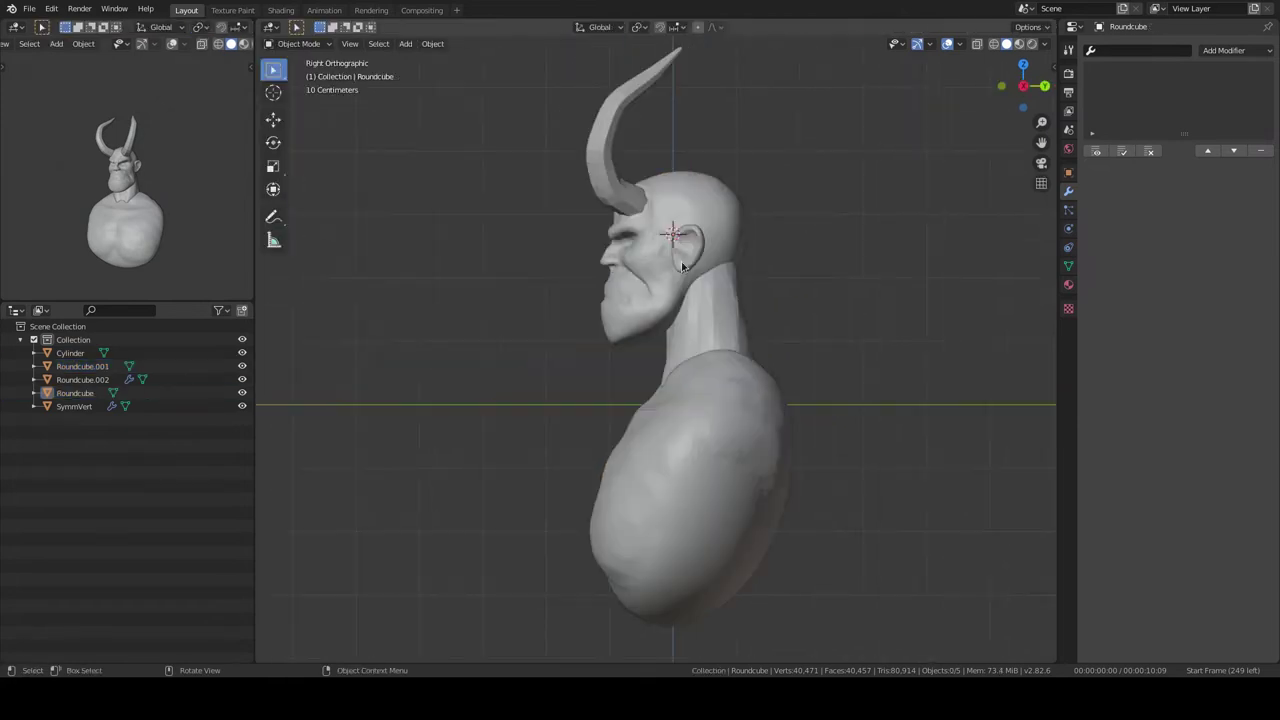
{"action": "left_click", "coordinate": [683, 265]}
{"action": "scroll", "coordinate": [680, 268], "scroll_direction": "up", "scroll_amount": 2}
{"action": "key", "text": "ctrl+Tab"}
{"action": "scroll", "coordinate": [665, 285], "scroll_direction": "up", "scroll_amount": 3}
{"action": "scroll", "coordinate": [651, 303], "scroll_direction": "up", "scroll_amount": 2}
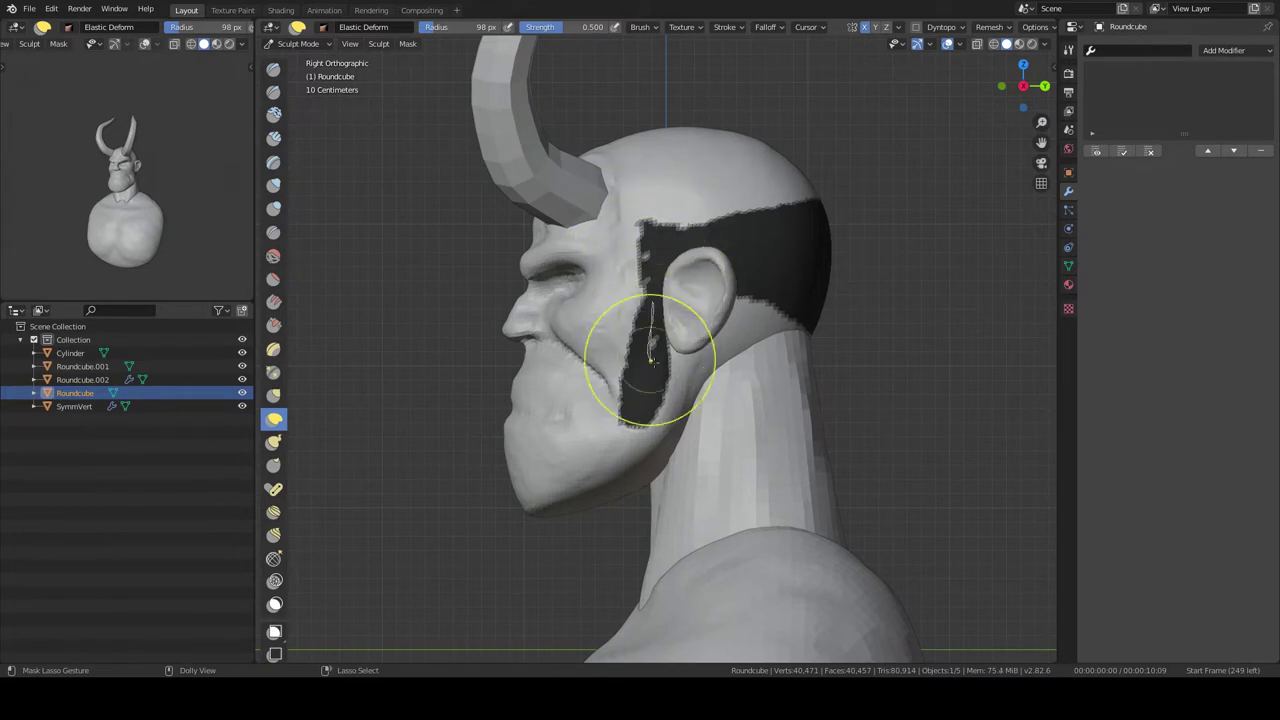
{"action": "middle_click_drag", "start_coordinate": [651, 360], "coordinate": [706, 253], "text": "shift"}
- Extract the masked band as a separate shell mesh with Mask Extract
{"action": "mouse_move", "coordinate": [673, 358]}
{"action": "middle_mouse_down"}
{"action": "mouse_move", "coordinate": [686, 320]}
{"action": "mouse_move", "coordinate": [493, 347]}
{"action": "middle_mouse_up"}
{"action": "key", "text": "KP_3"}
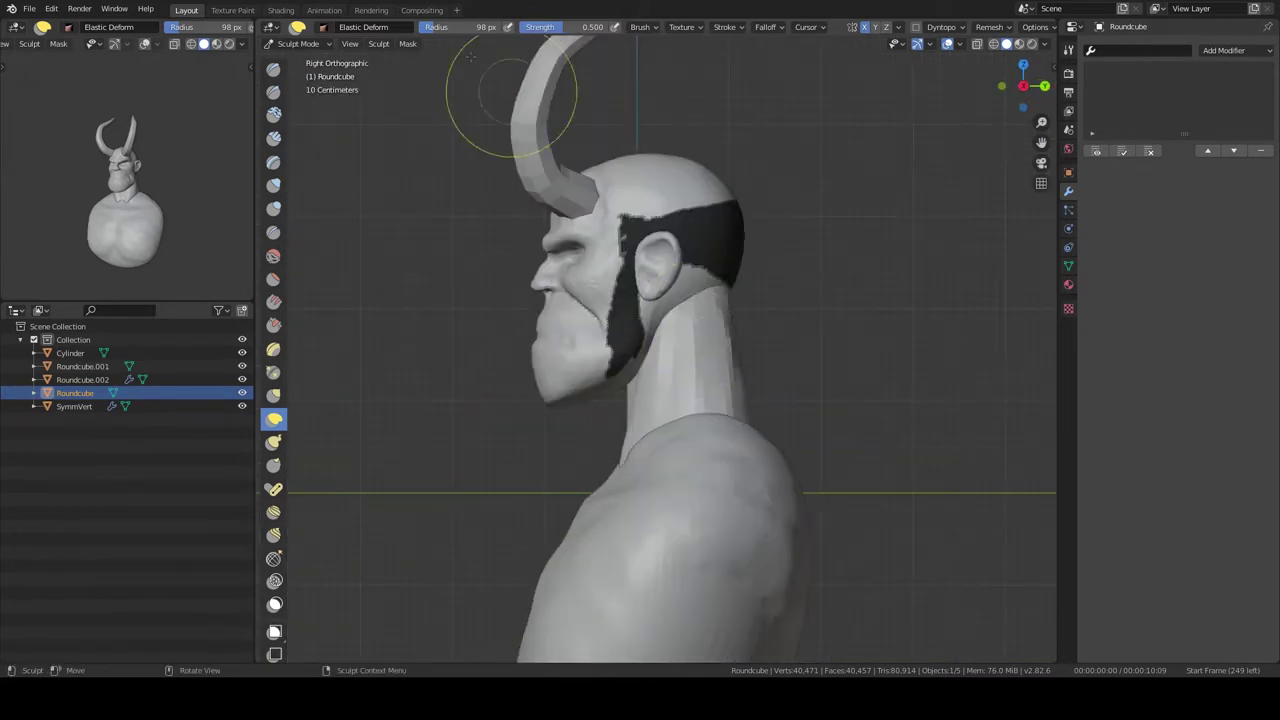
{"action": "left_click", "coordinate": [380, 43]}
{"action": "left_click", "coordinate": [437, 254]}
{"action": "left_click", "coordinate": [441, 351]}
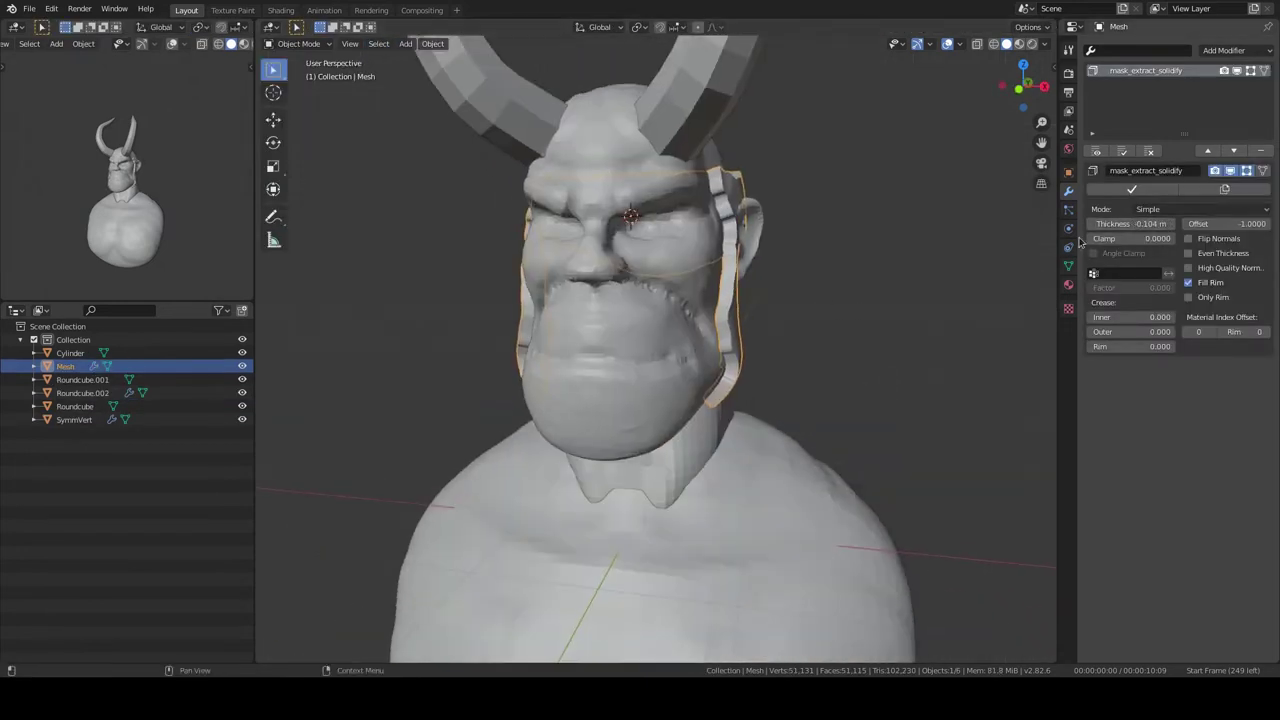
- Remesh the extracted shell and thicken it
{"action": "middle_click_drag", "start_coordinate": [804, 346], "coordinate": [800, 314]}
{"action": "left_click", "coordinate": [989, 26]}
{"action": "left_click", "coordinate": [990, 140]}
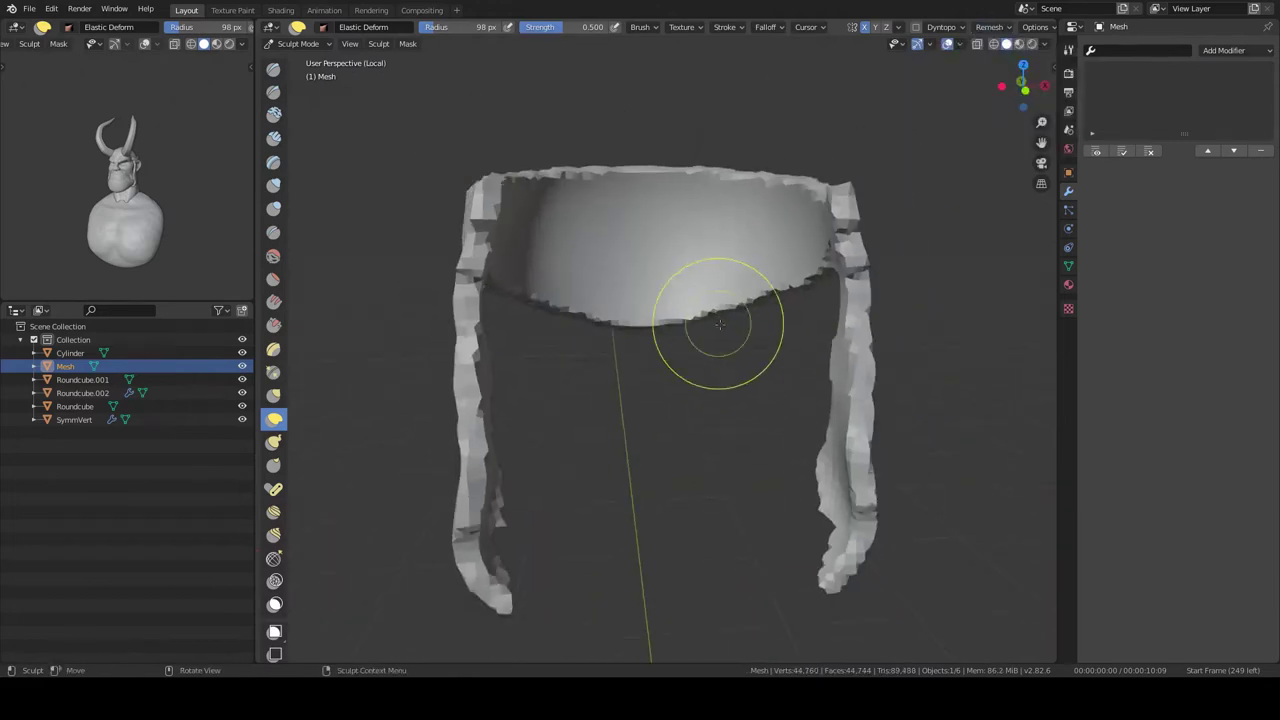
{"action": "key", "text": "KP_Divide"}
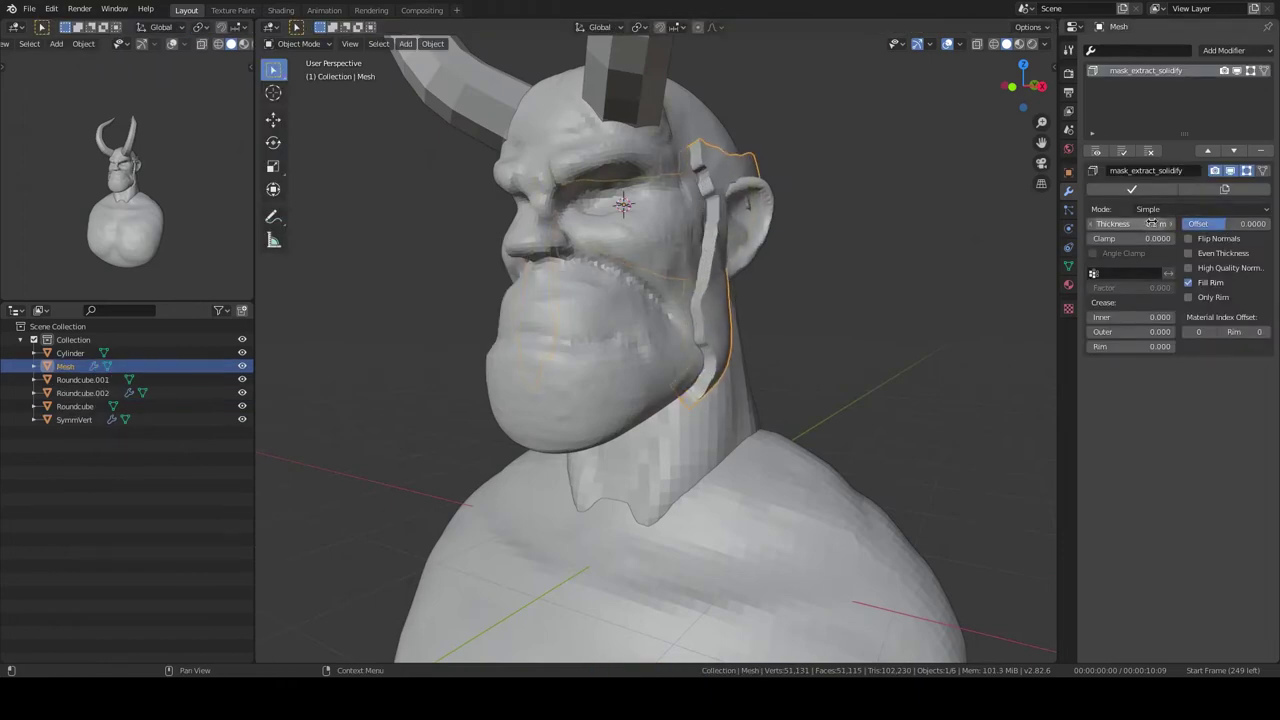
{"action": "left_click_drag", "start_coordinate": [1152, 222], "coordinate": [1037, 200]}
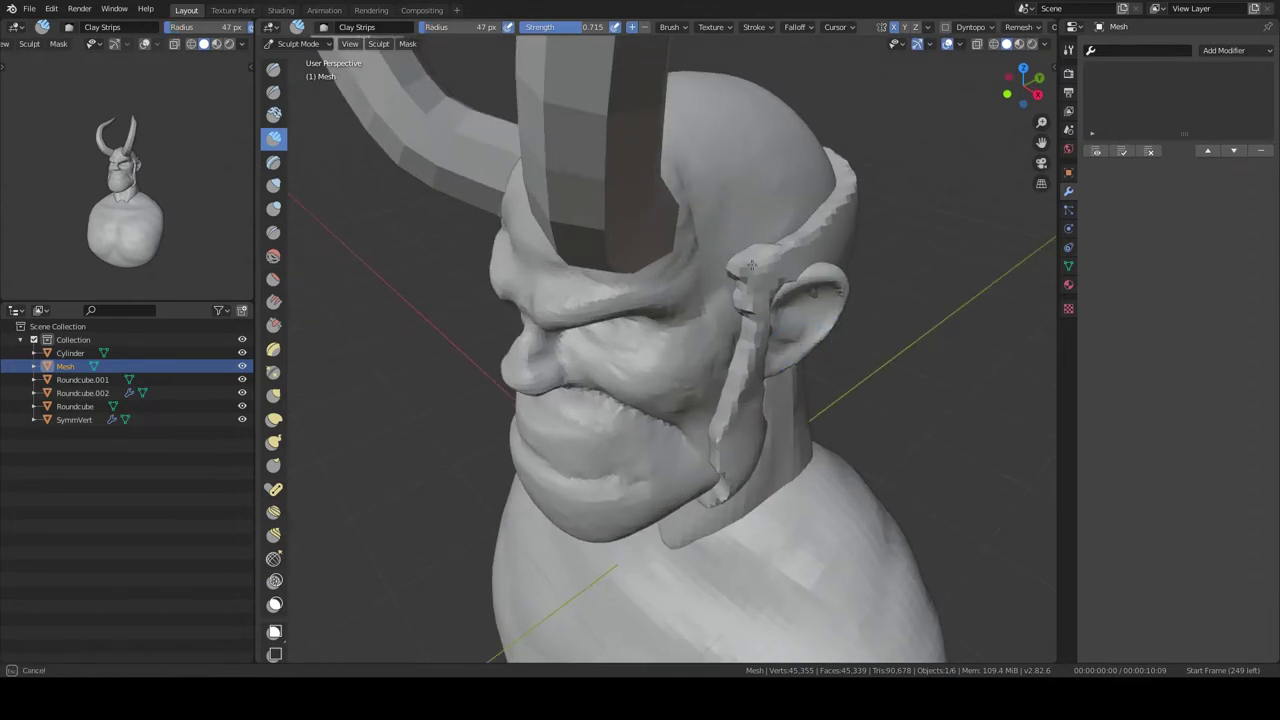
- Pull out geometry behind the ear with the Snake Hook brush
{"action": "middle_click_drag", "start_coordinate": [677, 297], "coordinate": [719, 271]}
{"action": "mouse_move", "coordinate": [677, 230]}
{"action": "middle_mouse_down"}
{"action": "mouse_move", "coordinate": [705, 284]}
{"action": "mouse_move", "coordinate": [673, 317]}
{"action": "middle_mouse_up"}
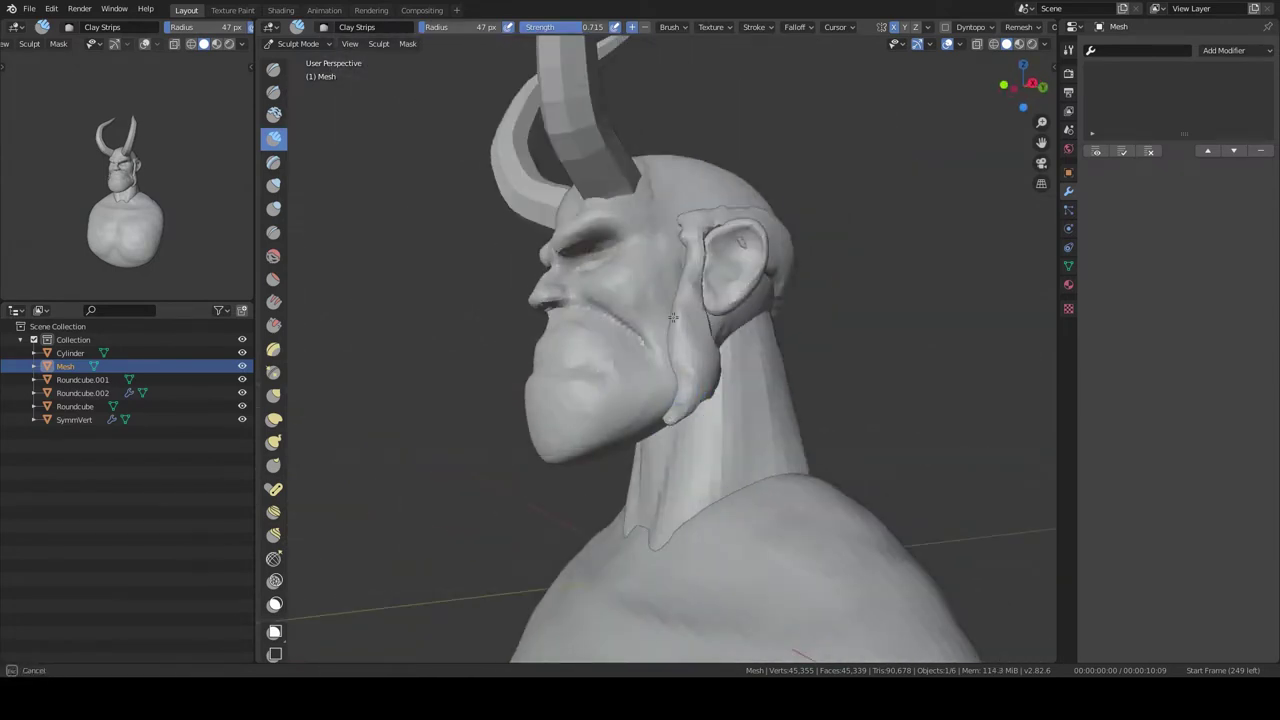
{"action": "key", "text": "shift+space"}
{"action": "left_click", "coordinate": [686, 263]}
{"action": "mouse_move", "coordinate": [686, 263]}
{"action": "middle_mouse_down"}
{"action": "mouse_move", "coordinate": [710, 290]}
{"action": "mouse_move", "coordinate": [663, 277]}
{"action": "mouse_move", "coordinate": [597, 329]}
{"action": "mouse_move", "coordinate": [717, 309]}
{"action": "mouse_move", "coordinate": [717, 277]}
{"action": "mouse_move", "coordinate": [800, 340]}
{"action": "middle_mouse_up"}
- Add a mirrored round shoulder ball to the torso and move it into position
{"action": "key", "text": "ctrl+Tab"}
{"action": "key", "text": "KP_1"}
{"action": "left_click", "coordinate": [818, 363]}
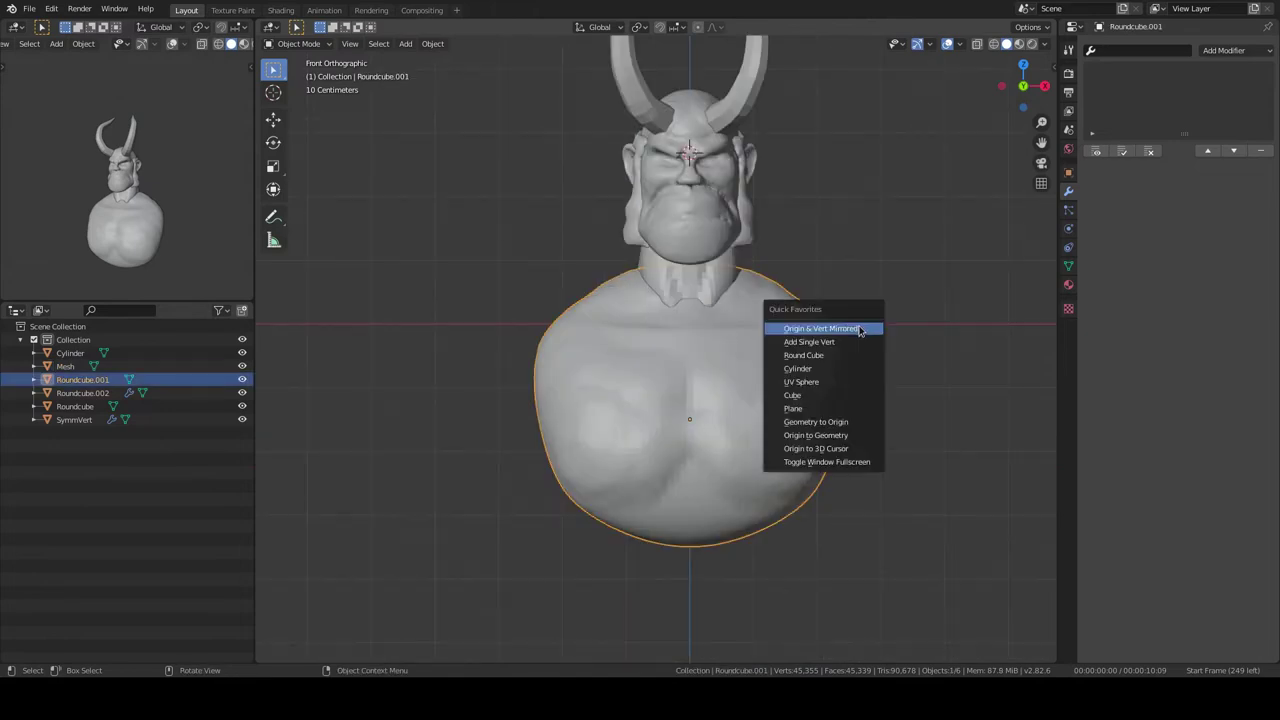
{"action": "left_click", "coordinate": [1237, 50]}
{"action": "left_click", "coordinate": [1125, 320]}
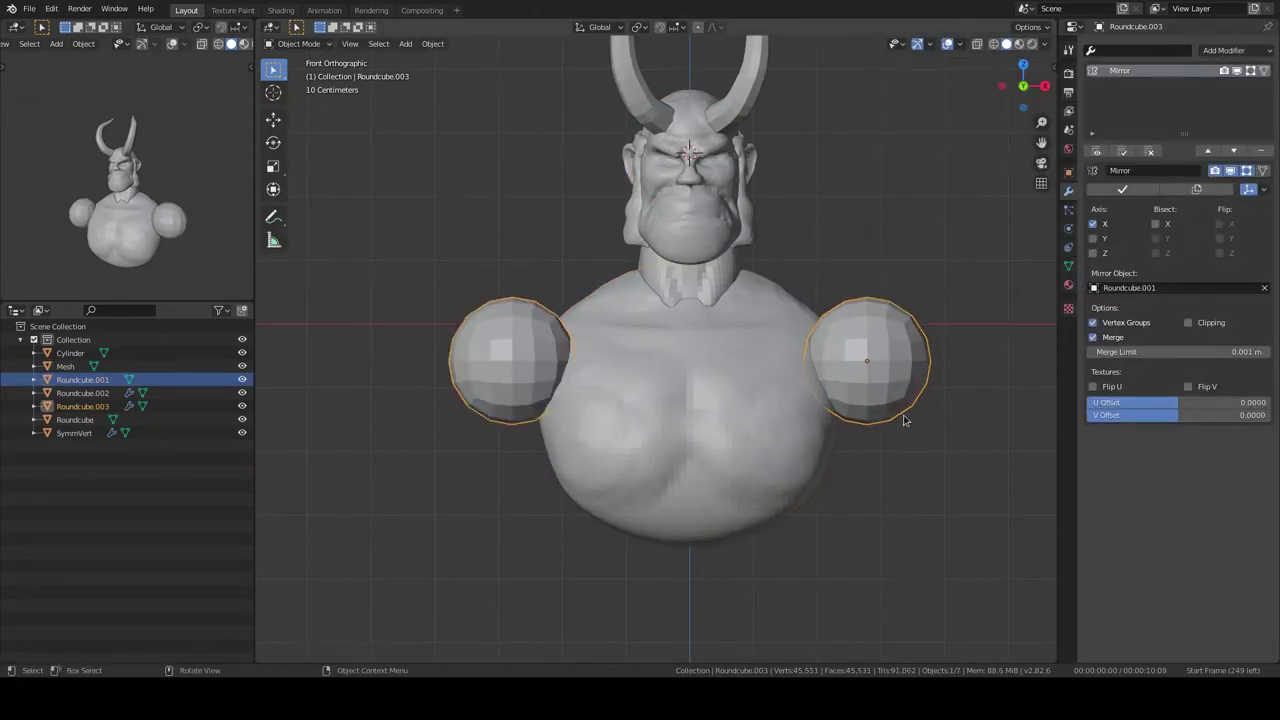
{"action": "key", "text": "KP_3"}
{"action": "key", "text": "KP_1"}
{"action": "key", "text": "g"}
{"action": "left_click", "coordinate": [860, 400]}
{"action": "middle_click_drag", "start_coordinate": [860, 400], "coordinate": [821, 381]}
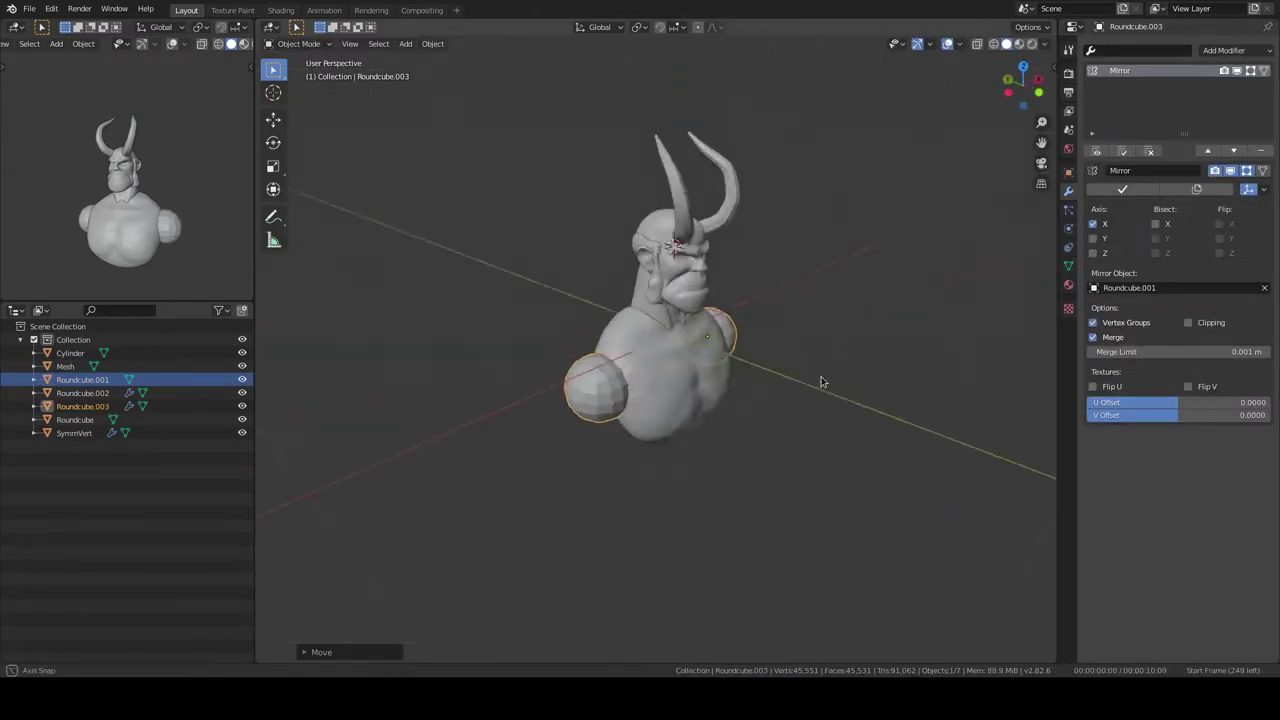
{"action": "key", "text": "KP_1"}
- Add a UV sphere eyeball with a Mirror modifier mirrored across the head object
{"action": "key", "text": "q"}
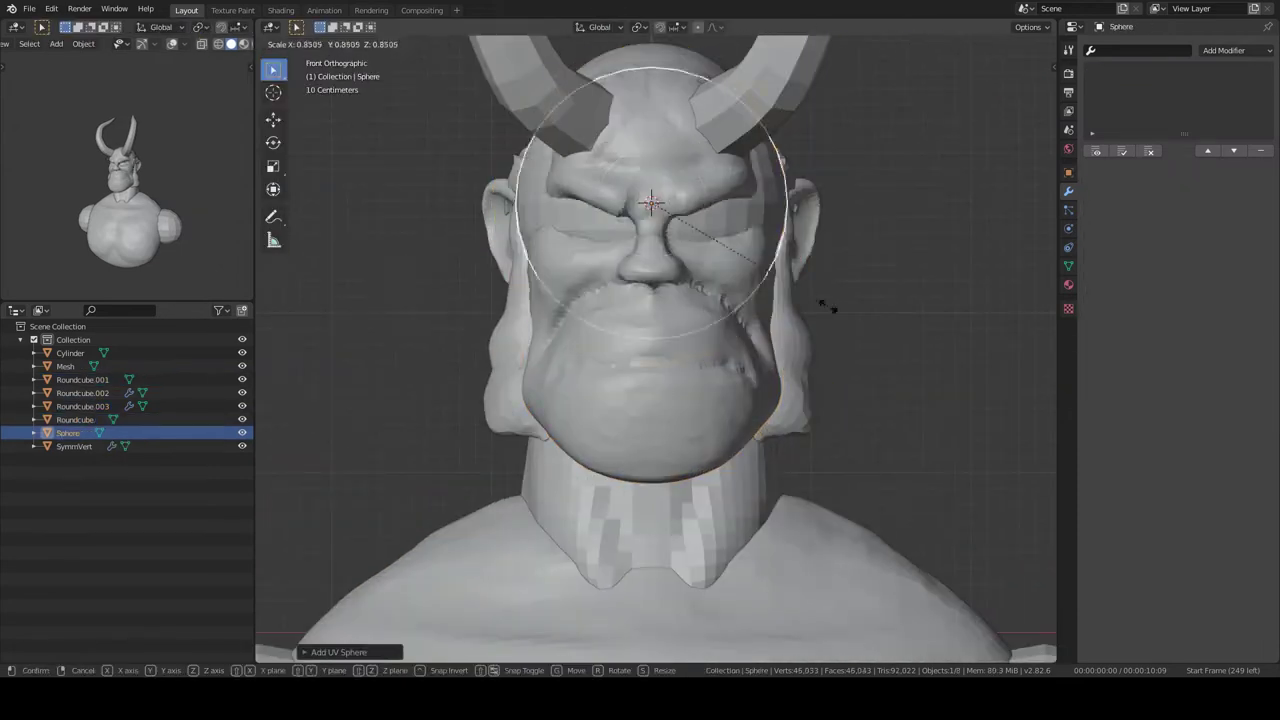
{"action": "left_click", "coordinate": [720, 253]}
{"action": "left_click", "coordinate": [1237, 50]}
{"action": "left_click", "coordinate": [1026, 188]}
{"action": "left_click", "coordinate": [75, 419]}
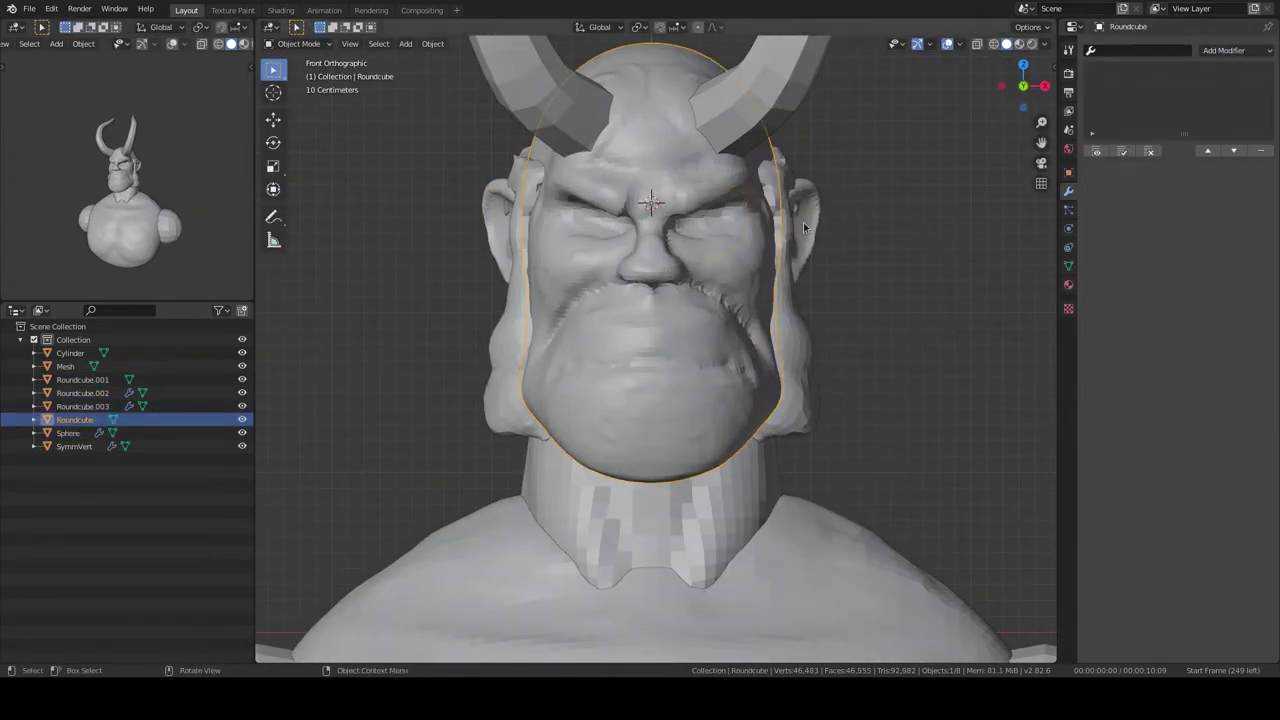
{"action": "middle_click_drag", "start_coordinate": [640, 240], "coordinate": [588, 211]}
{"action": "left_click", "coordinate": [535, 198]}
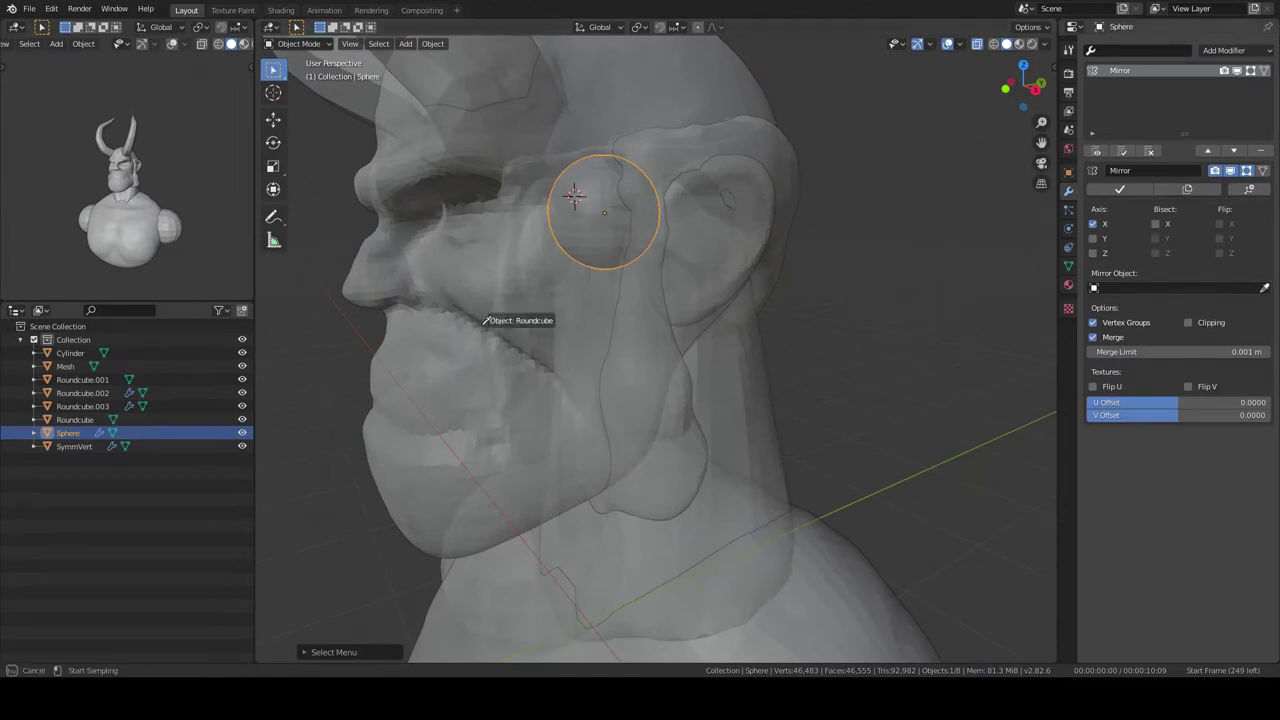
{"action": "left_click", "coordinate": [484, 320]}
- Fit the eyeball into its socket and resume sculpting the head at 55 px radius
{"action": "key", "text": "alt+z"}
{"action": "mouse_move", "coordinate": [571, 386]}
{"action": "middle_mouse_down"}
{"action": "mouse_move", "coordinate": [640, 300]}
{"action": "mouse_move", "coordinate": [767, 308]}
{"action": "middle_mouse_up"}
{"action": "left_click", "coordinate": [925, 45]}
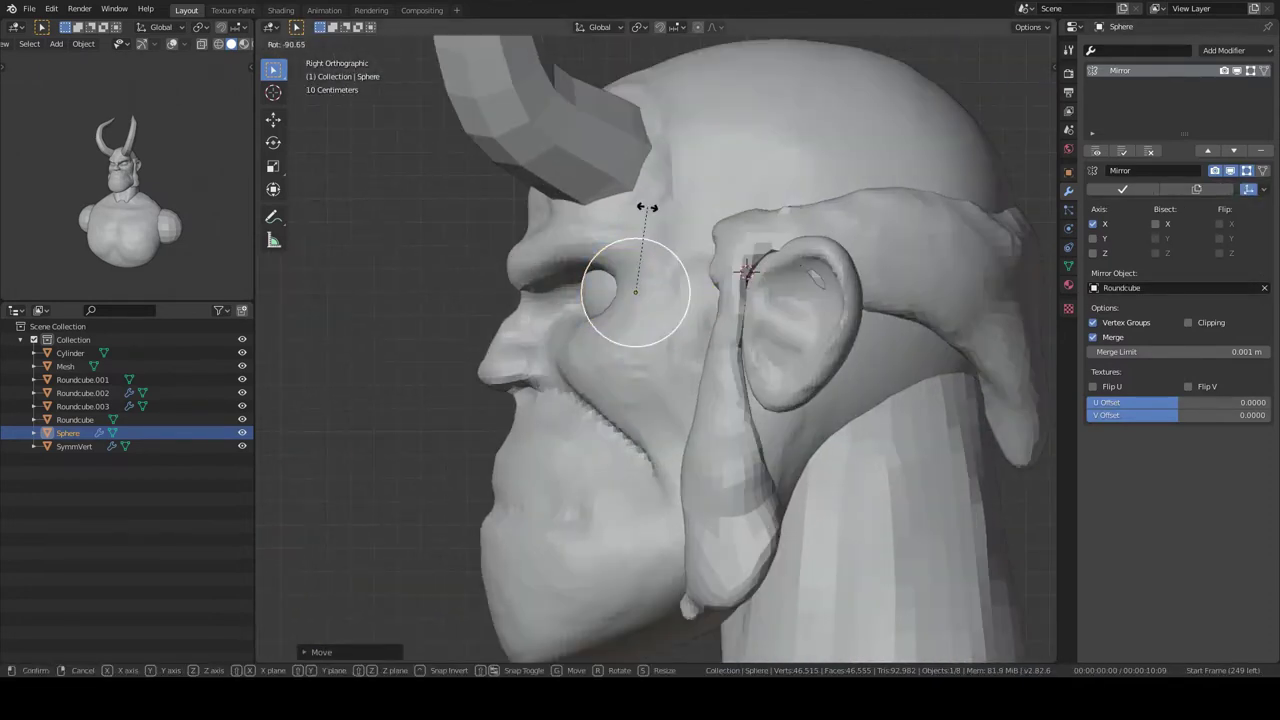
{"action": "mouse_move", "coordinate": [681, 224]}
{"action": "middle_mouse_down"}
{"action": "mouse_move", "coordinate": [757, 211]}
{"action": "mouse_move", "coordinate": [667, 327]}
{"action": "mouse_move", "coordinate": [605, 255]}
{"action": "mouse_move", "coordinate": [571, 386]}
{"action": "mouse_move", "coordinate": [598, 344]}
{"action": "mouse_move", "coordinate": [586, 329]}
{"action": "mouse_move", "coordinate": [738, 331]}
{"action": "mouse_move", "coordinate": [686, 200]}
{"action": "mouse_move", "coordinate": [613, 221]}
{"action": "mouse_move", "coordinate": [674, 243]}
{"action": "mouse_move", "coordinate": [634, 267]}
{"action": "mouse_move", "coordinate": [626, 245]}
{"action": "middle_mouse_up"}
{"action": "left_click", "coordinate": [757, 211]}
{"action": "key", "text": "ctrl+Tab"}
{"action": "left_click", "coordinate": [667, 327]}
- Work around the eye and forehead, leaving Sculpt Mode while orbiting to a frontal three-quarter view
{"action": "scroll", "coordinate": [605, 240], "scroll_direction": "down", "scroll_amount": 3}
{"action": "scroll", "coordinate": [702, 266], "scroll_direction": "up", "scroll_amount": 2}
{"action": "scroll", "coordinate": [702, 266], "scroll_direction": "down", "scroll_amount": 2}
{"action": "scroll", "coordinate": [626, 245], "scroll_direction": "up", "scroll_amount": 3}
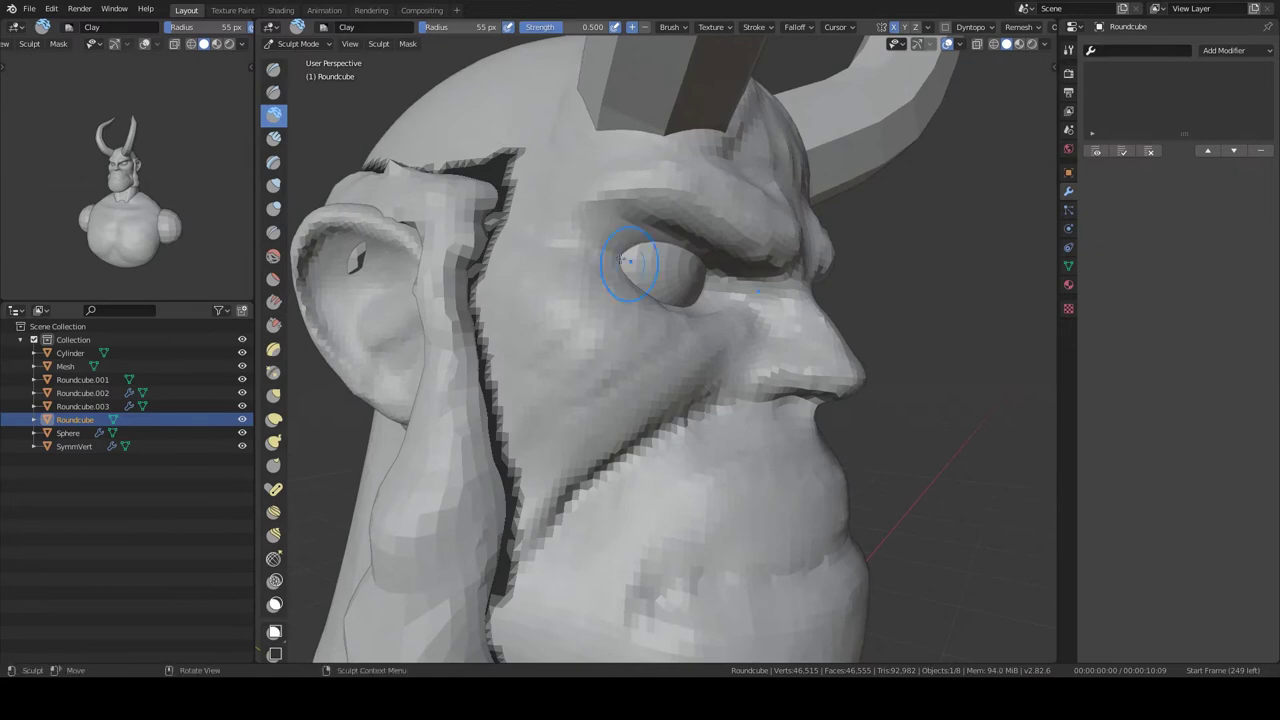
{"action": "scroll", "coordinate": [627, 262], "scroll_direction": "down", "scroll_amount": 2}
{"action": "mouse_move", "coordinate": [585, 329]}
{"action": "middle_mouse_down"}
{"action": "mouse_move", "coordinate": [671, 286]}
{"action": "mouse_move", "coordinate": [711, 335]}
{"action": "mouse_move", "coordinate": [764, 314]}
{"action": "mouse_move", "coordinate": [703, 344]}
{"action": "middle_mouse_up"}
{"action": "scroll", "coordinate": [671, 286], "scroll_direction": "up", "scroll_amount": 2}
{"action": "key", "text": "ctrl+Tab"}
{"action": "key", "text": "ctrl+Tab"}
{"action": "scroll", "coordinate": [727, 284], "scroll_direction": "up", "scroll_amount": 3}
{"action": "mouse_move", "coordinate": [727, 284]}
{"action": "middle_mouse_down"}
{"action": "mouse_move", "coordinate": [663, 300]}
{"action": "mouse_move", "coordinate": [677, 334]}
{"action": "mouse_move", "coordinate": [646, 320]}
{"action": "mouse_move", "coordinate": [659, 302]}
{"action": "mouse_move", "coordinate": [606, 214]}
{"action": "mouse_move", "coordinate": [749, 263]}
{"action": "mouse_move", "coordinate": [623, 309]}
{"action": "mouse_move", "coordinate": [675, 299]}
{"action": "mouse_move", "coordinate": [623, 357]}
{"action": "mouse_move", "coordinate": [691, 376]}
{"action": "mouse_move", "coordinate": [763, 286]}
{"action": "mouse_move", "coordinate": [714, 329]}
{"action": "mouse_move", "coordinate": [764, 313]}
{"action": "middle_mouse_up"}
{"action": "mouse_move", "coordinate": [792, 415]}
{"action": "middle_mouse_down"}
{"action": "mouse_move", "coordinate": [634, 409]}
{"action": "mouse_move", "coordinate": [718, 415]}
{"action": "mouse_move", "coordinate": [643, 400]}
{"action": "mouse_move", "coordinate": [700, 386]}
{"action": "middle_mouse_up"}
- Sharpen the nose profile with the Scrape/Peaks brush, with the head isolated in Local view
{"action": "key", "text": "shift+t"}
{"action": "key", "text": "KP_Divide"}
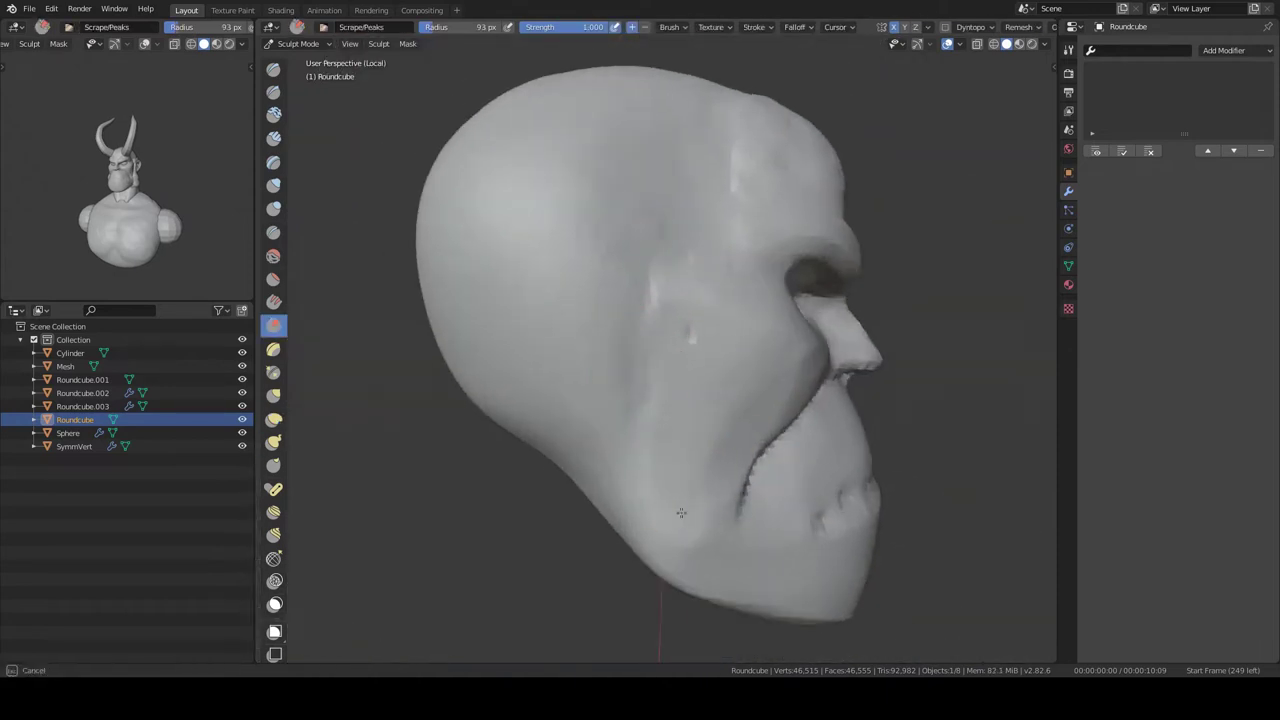
{"action": "mouse_move", "coordinate": [649, 382]}
{"action": "middle_mouse_down"}
{"action": "mouse_move", "coordinate": [423, 420]}
{"action": "mouse_move", "coordinate": [586, 323]}
{"action": "middle_mouse_up"}
{"action": "scroll", "coordinate": [600, 300], "scroll_direction": "down", "scroll_amount": 5}
{"action": "scroll", "coordinate": [673, 277], "scroll_direction": "up", "scroll_amount": 8}
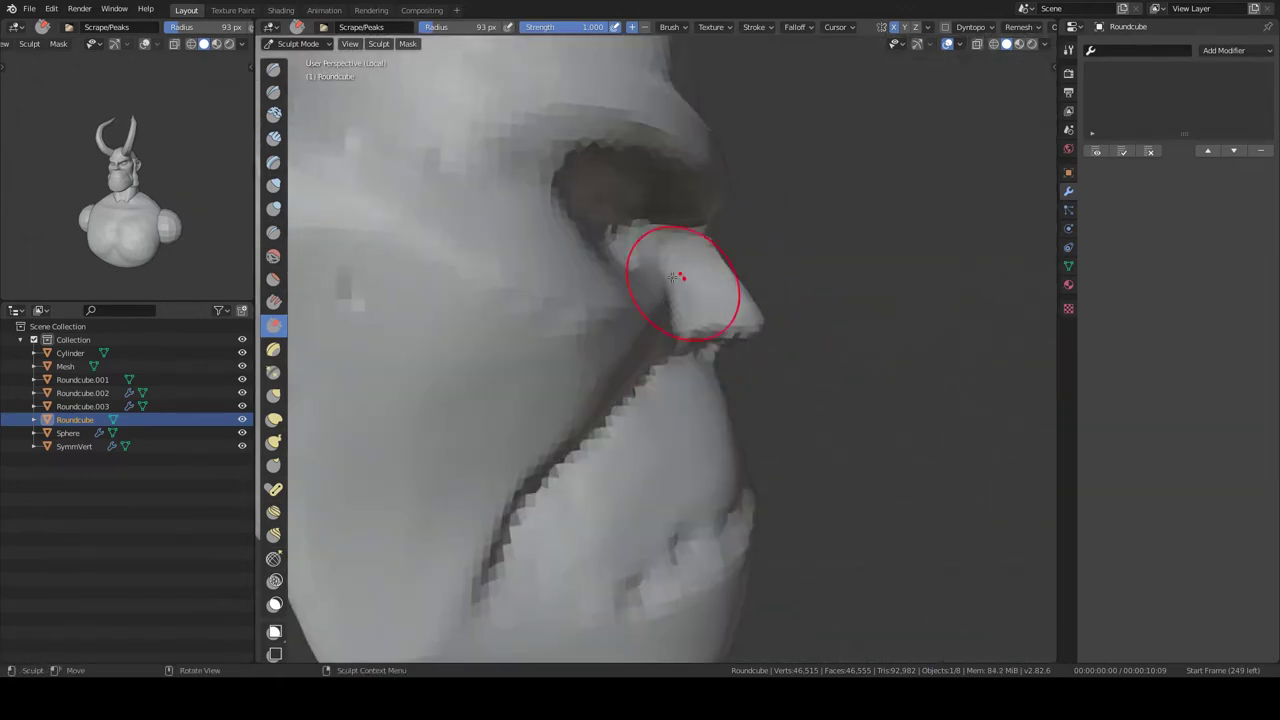
{"action": "mouse_move", "coordinate": [762, 350]}
{"action": "middle_mouse_down"}
{"action": "mouse_move", "coordinate": [720, 300]}
{"action": "mouse_move", "coordinate": [777, 323]}
{"action": "mouse_move", "coordinate": [755, 355]}
{"action": "mouse_move", "coordinate": [664, 358]}
{"action": "mouse_move", "coordinate": [694, 323]}
{"action": "mouse_move", "coordinate": [602, 352]}
{"action": "mouse_move", "coordinate": [808, 263]}
{"action": "middle_mouse_up"}
{"action": "scroll", "coordinate": [720, 300], "scroll_direction": "down", "scroll_amount": 5}
{"action": "scroll", "coordinate": [720, 286], "scroll_direction": "up", "scroll_amount": 6}
{"action": "scroll", "coordinate": [758, 340], "scroll_direction": "up", "scroll_amount": 3}
{"action": "scroll", "coordinate": [664, 358], "scroll_direction": "down", "scroll_amount": 4}
{"action": "scroll", "coordinate": [700, 330], "scroll_direction": "up", "scroll_amount": 3}
- Reshape the lips, muzzle and cheeks with the Elastic Deform and Clay Strips brushes
{"action": "key", "text": "e"}
{"action": "scroll", "coordinate": [602, 352], "scroll_direction": "up", "scroll_amount": 3}
{"action": "scroll", "coordinate": [808, 263], "scroll_direction": "down", "scroll_amount": 4}
{"action": "scroll", "coordinate": [663, 340], "scroll_direction": "up", "scroll_amount": 3}
{"action": "key", "text": "c"}
{"action": "middle_click_drag", "start_coordinate": [663, 340], "coordinate": [623, 290]}
{"action": "scroll", "coordinate": [623, 290], "scroll_direction": "down", "scroll_amount": 3}
{"action": "scroll", "coordinate": [537, 311], "scroll_direction": "up", "scroll_amount": 4}
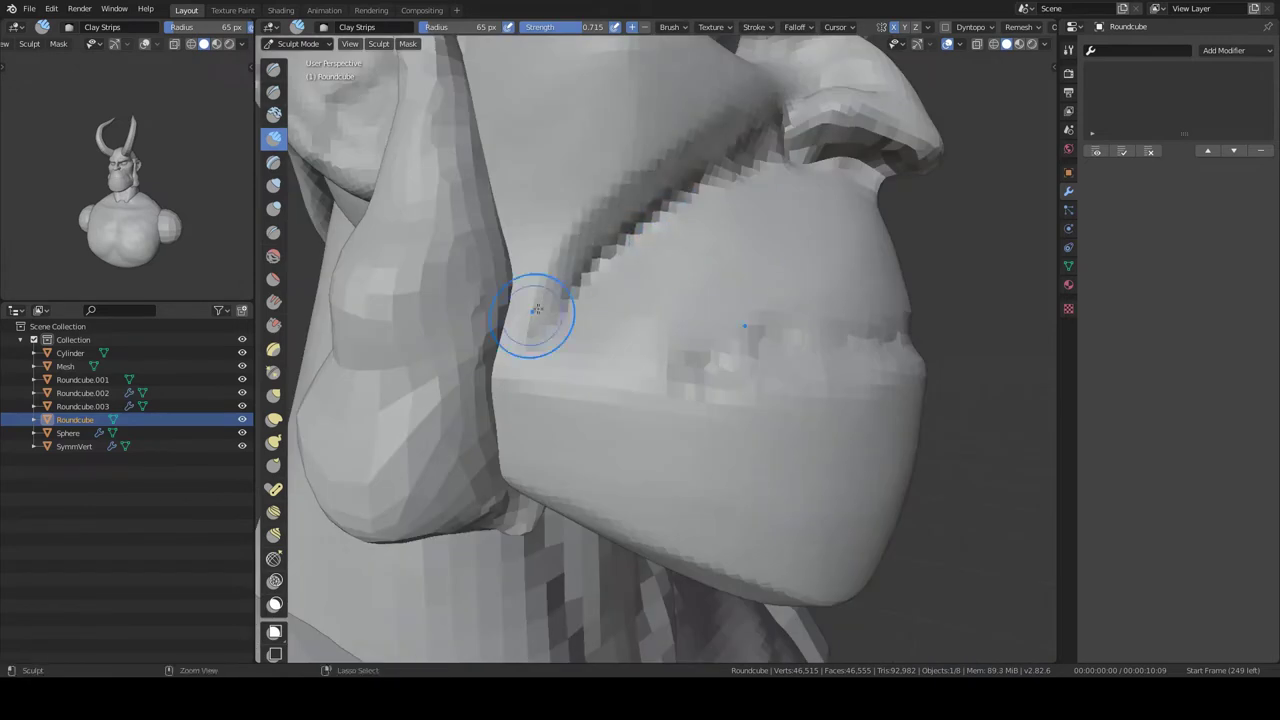
{"action": "scroll", "coordinate": [537, 311], "scroll_direction": "down", "scroll_amount": 3}
{"action": "middle_click_drag", "start_coordinate": [537, 311], "coordinate": [632, 248]}
{"action": "mouse_move", "coordinate": [611, 205]}
{"action": "middle_mouse_down"}
{"action": "mouse_move", "coordinate": [653, 262]}
{"action": "mouse_move", "coordinate": [720, 310]}
{"action": "mouse_move", "coordinate": [650, 310]}
{"action": "mouse_move", "coordinate": [760, 320]}
{"action": "middle_mouse_up"}
- Return the horns to object mode in front view and switch the torso to Sculpt Mode
{"action": "key", "text": "ctrl+Tab"}
{"action": "key", "text": "KP_1"}
{"action": "left_click", "coordinate": [748, 252]}
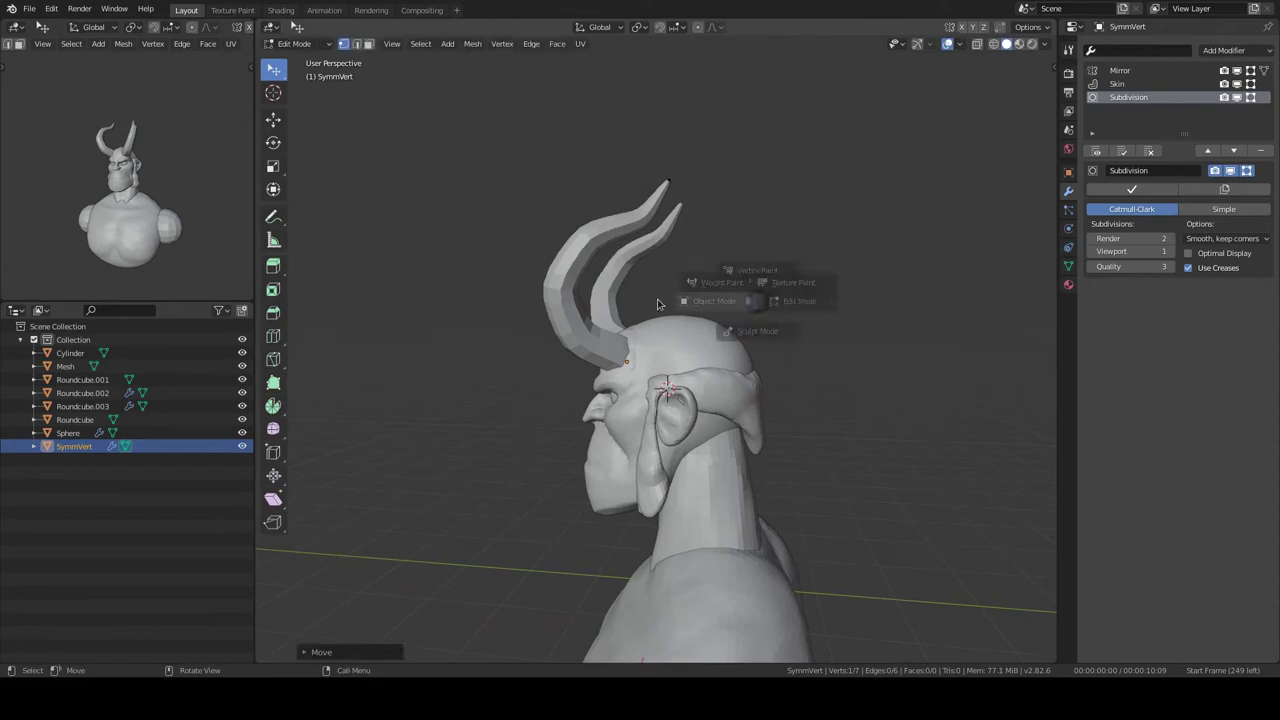
{"action": "left_click", "coordinate": [658, 304]}
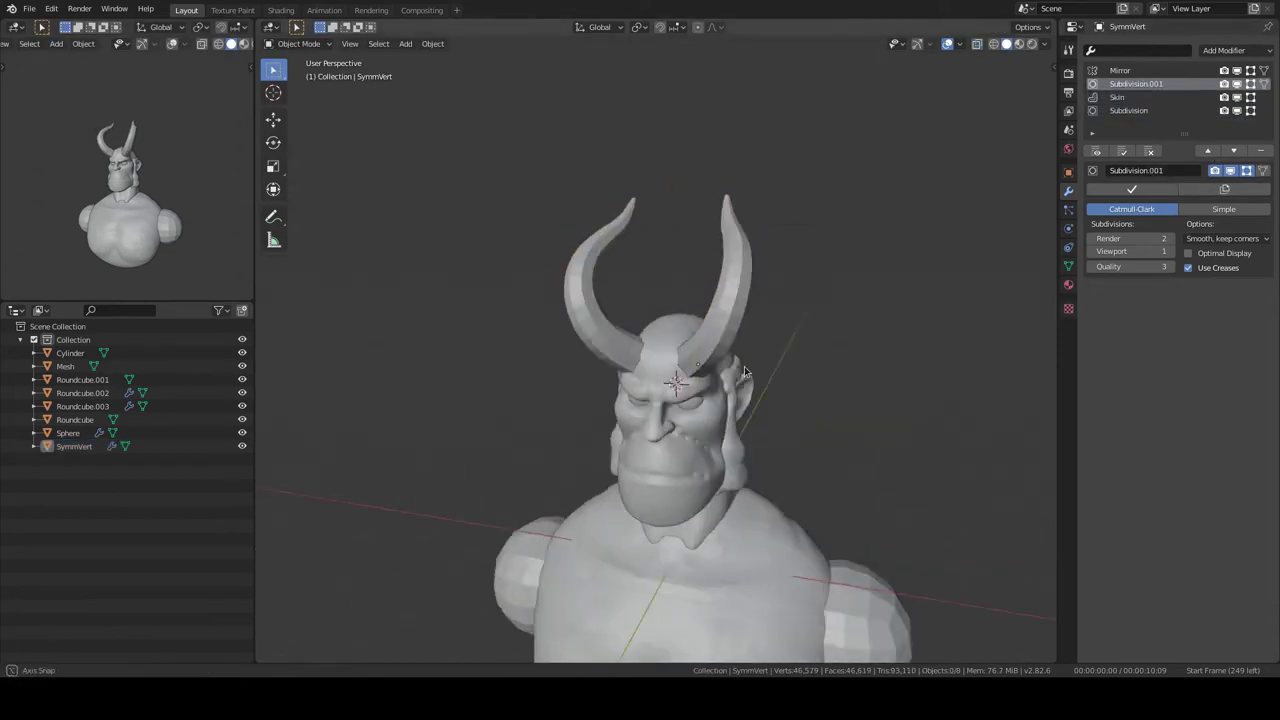
{"action": "left_click", "coordinate": [752, 487]}
{"action": "key", "text": "ctrl+Tab"}
{"action": "left_click", "coordinate": [757, 349]}
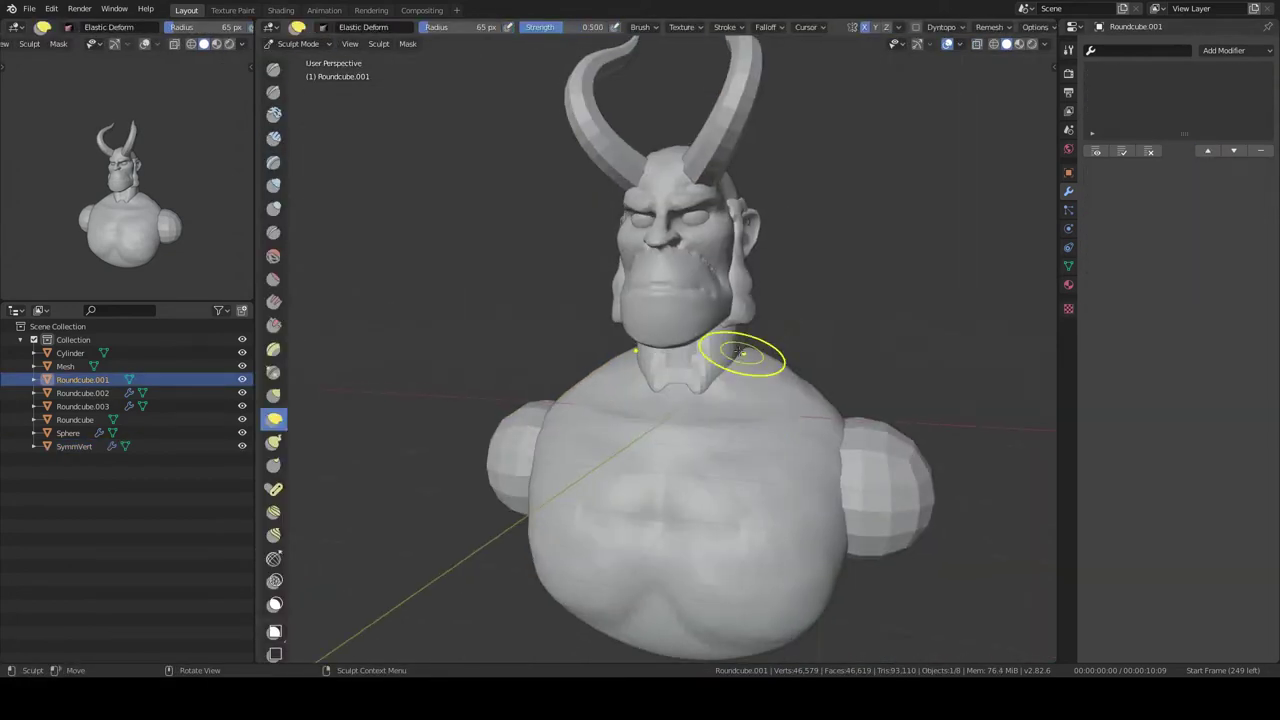
- Smooth the shoulder balls with a Subdivision modifier and apply it
{"action": "middle_click_drag", "start_coordinate": [778, 396], "coordinate": [636, 437]}
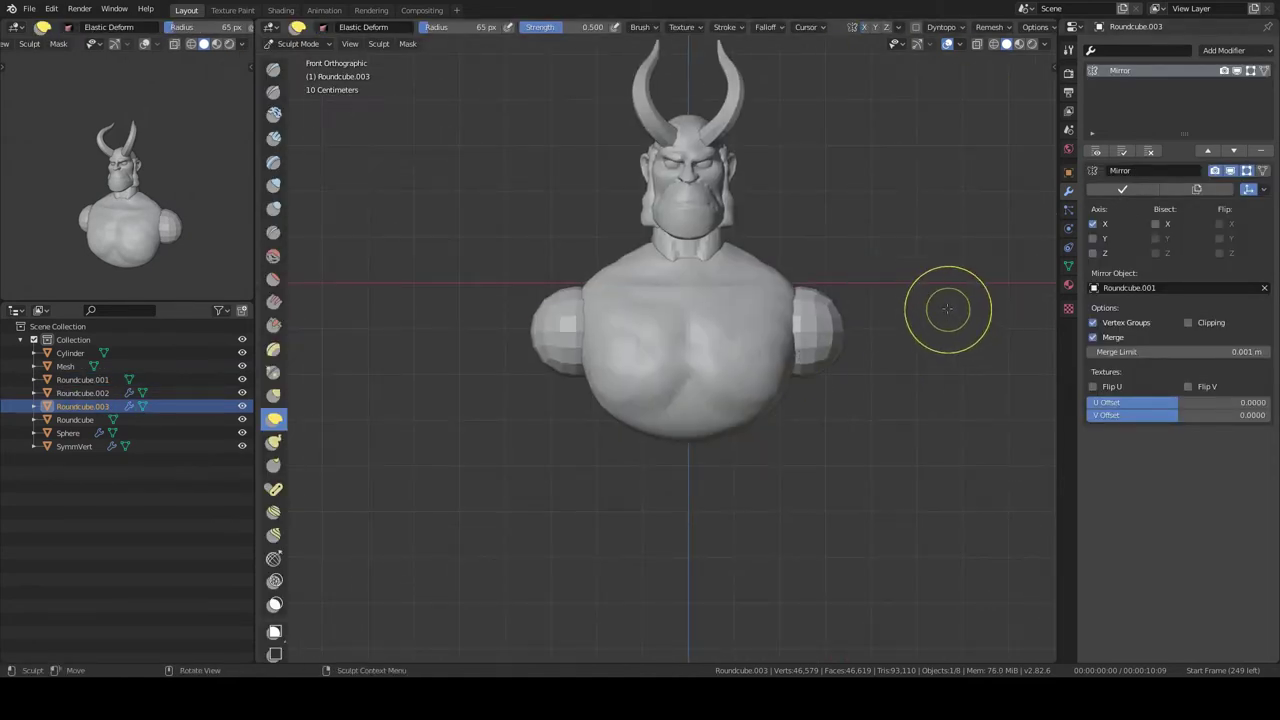
{"action": "key", "text": "Tab"}
{"action": "left_click", "coordinate": [1122, 189]}
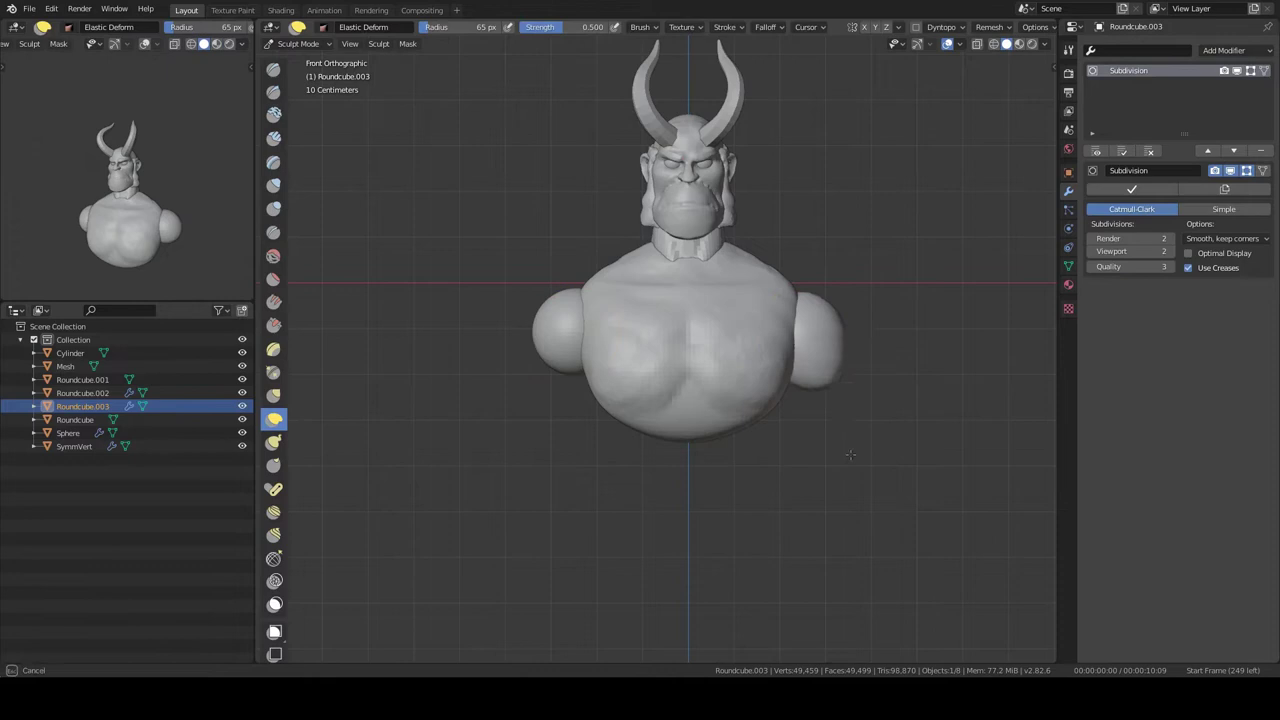
{"action": "key", "text": "ctrl+z"}
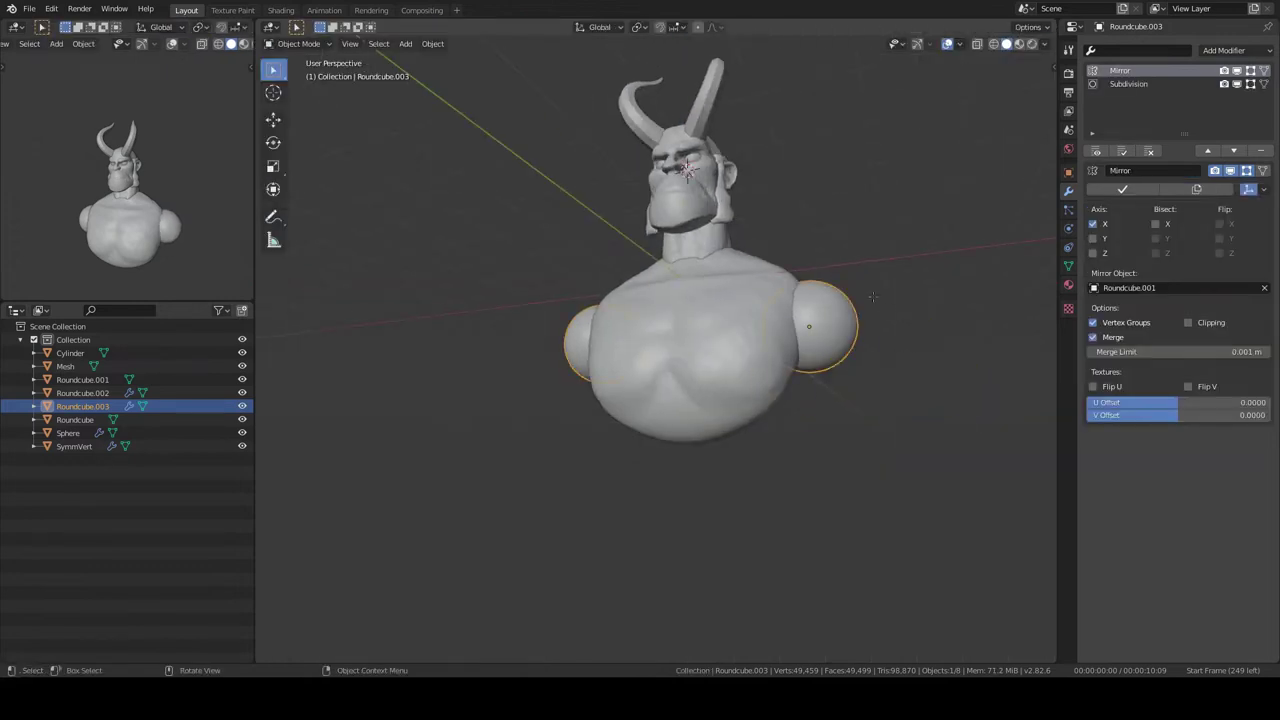
{"action": "mouse_move", "coordinate": [829, 386]}
{"action": "middle_mouse_down"}
{"action": "mouse_move", "coordinate": [668, 325]}
{"action": "mouse_move", "coordinate": [700, 423]}
{"action": "mouse_move", "coordinate": [670, 417]}
{"action": "middle_mouse_up"}
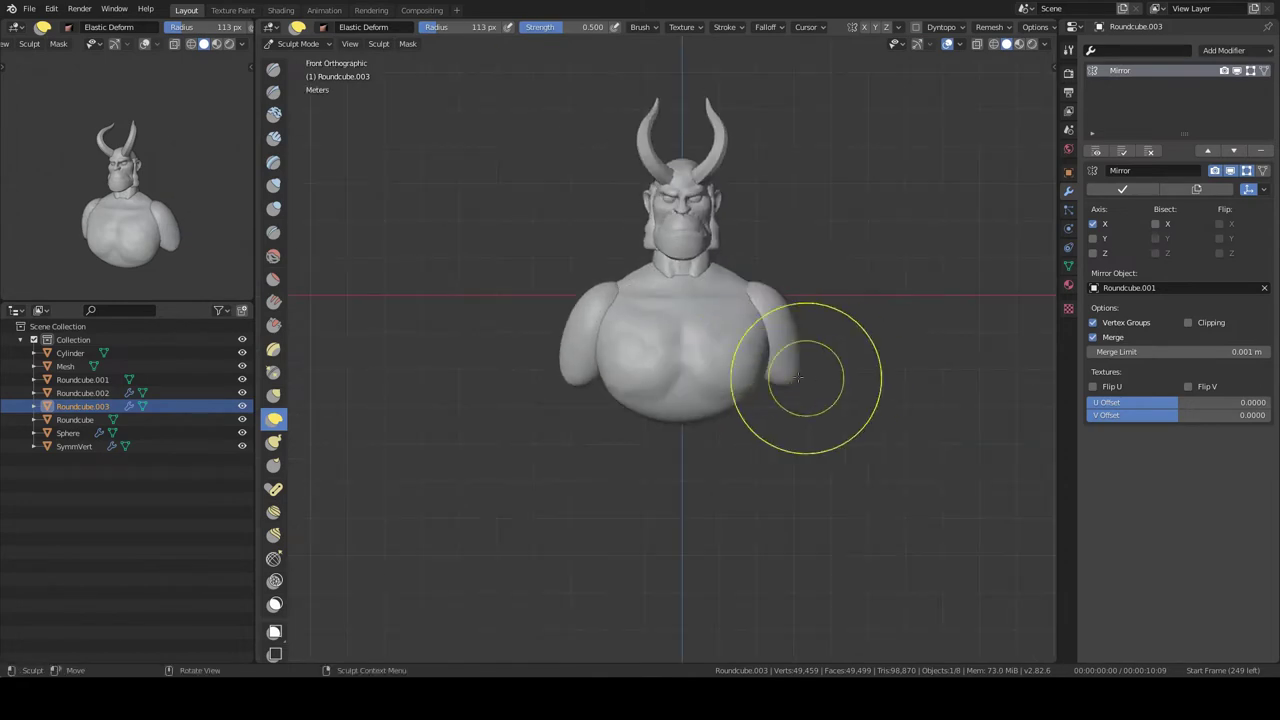
{"action": "mouse_move", "coordinate": [652, 311]}
{"action": "middle_mouse_down"}
{"action": "mouse_move", "coordinate": [809, 271]}
{"action": "mouse_move", "coordinate": [749, 263]}
{"action": "mouse_move", "coordinate": [756, 348]}
{"action": "middle_mouse_up"}
- Build defined pectorals on the chest with the Clay Strips brush
{"action": "key", "text": "ctrl+z"}
{"action": "scroll", "coordinate": [686, 400], "scroll_direction": "up", "scroll_amount": 3}
{"action": "mouse_move", "coordinate": [628, 306]}
{"action": "middle_mouse_down"}
{"action": "mouse_move", "coordinate": [614, 286]}
{"action": "mouse_move", "coordinate": [680, 311]}
{"action": "mouse_move", "coordinate": [749, 251]}
{"action": "mouse_move", "coordinate": [691, 366]}
{"action": "mouse_move", "coordinate": [557, 344]}
{"action": "mouse_move", "coordinate": [714, 343]}
{"action": "middle_mouse_up"}
{"action": "key", "text": "c"}
{"action": "left_click_drag", "start_coordinate": [714, 343], "coordinate": [540, 300]}
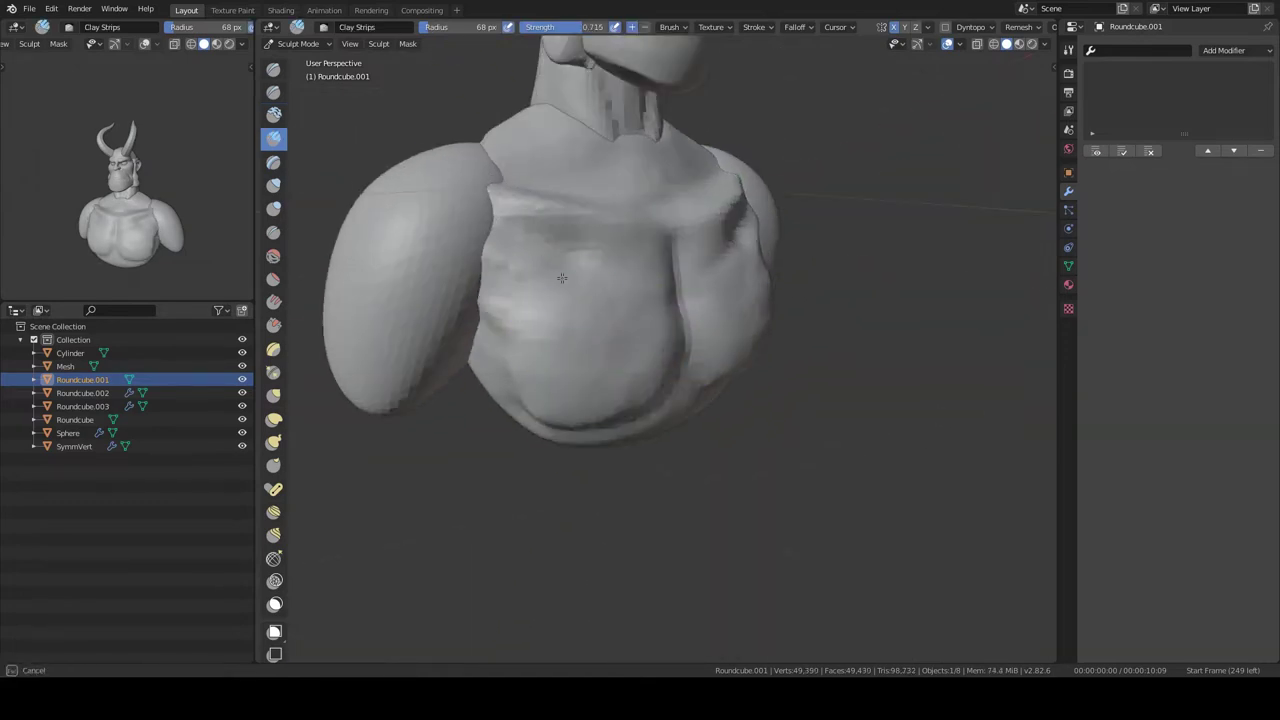
{"action": "middle_click_drag", "start_coordinate": [540, 300], "coordinate": [536, 262]}
{"action": "left_click", "coordinate": [754, 27]}
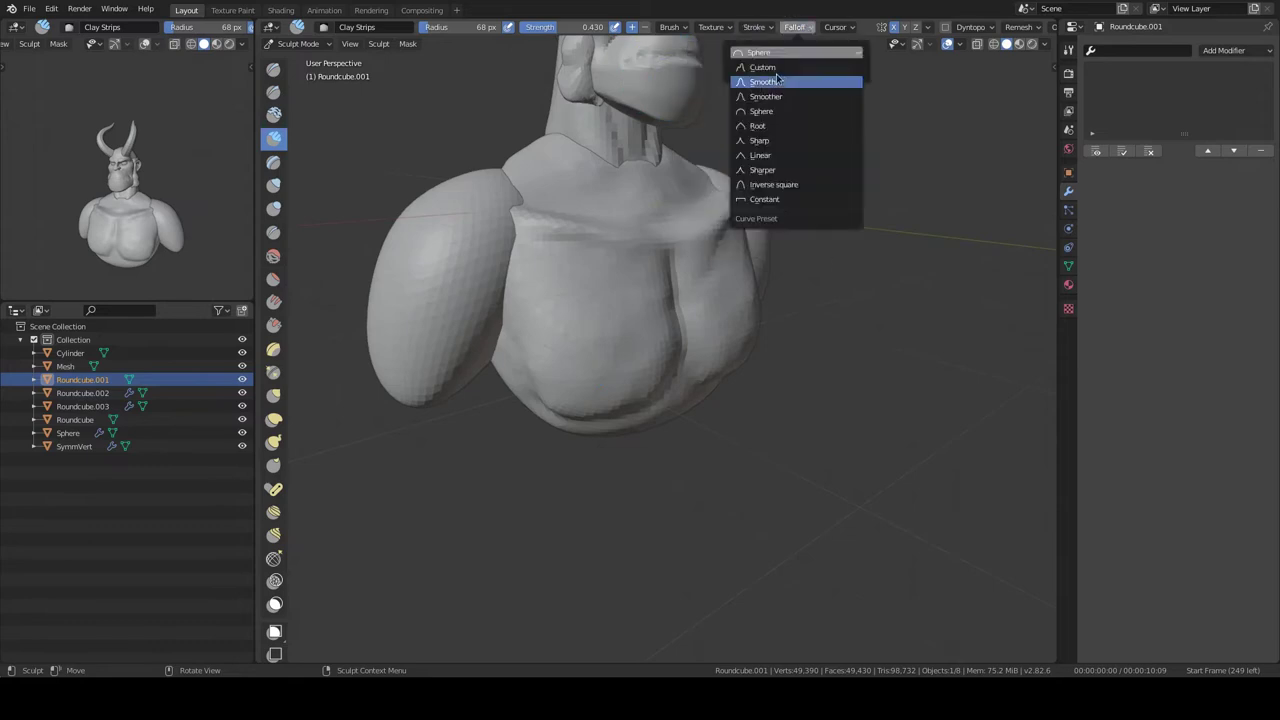
{"action": "mouse_move", "coordinate": [630, 300]}
{"action": "middle_mouse_down"}
{"action": "mouse_move", "coordinate": [614, 300]}
{"action": "mouse_move", "coordinate": [650, 300]}
{"action": "mouse_move", "coordinate": [600, 300]}
{"action": "mouse_move", "coordinate": [745, 328]}
{"action": "mouse_move", "coordinate": [775, 283]}
{"action": "mouse_move", "coordinate": [751, 286]}
{"action": "middle_mouse_up"}
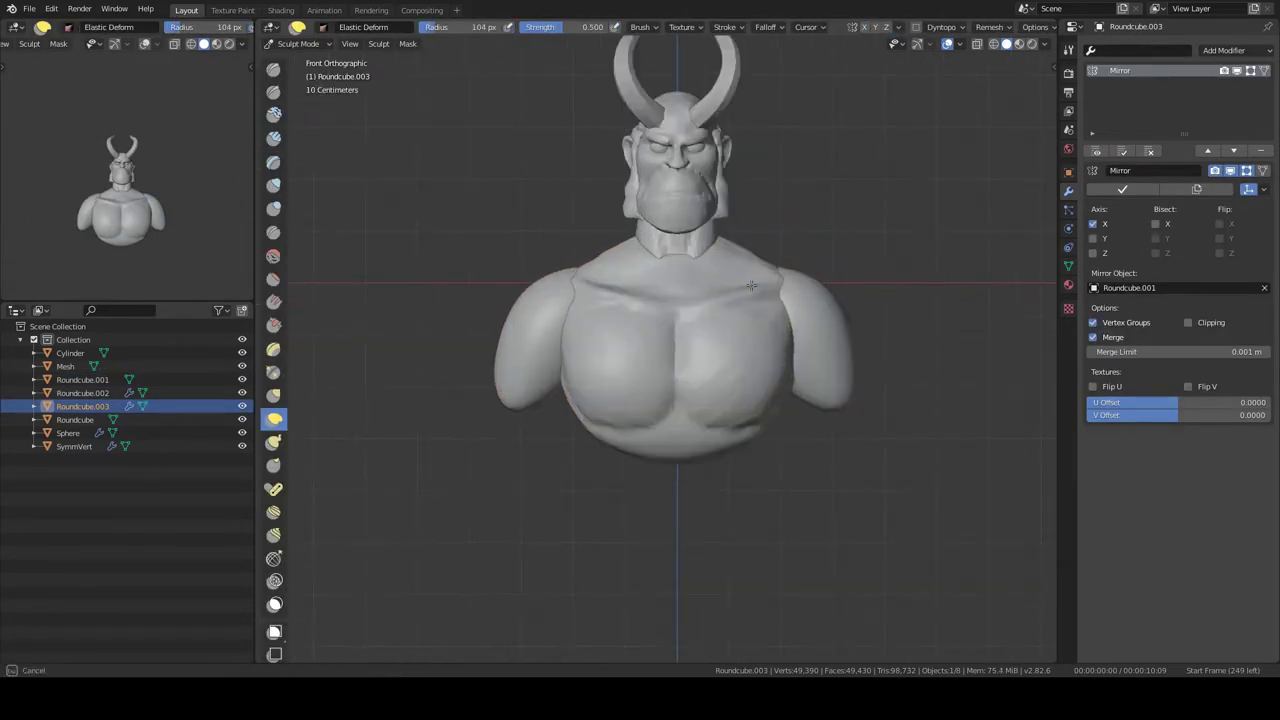
{"action": "middle_click_drag", "start_coordinate": [833, 294], "coordinate": [822, 427]}
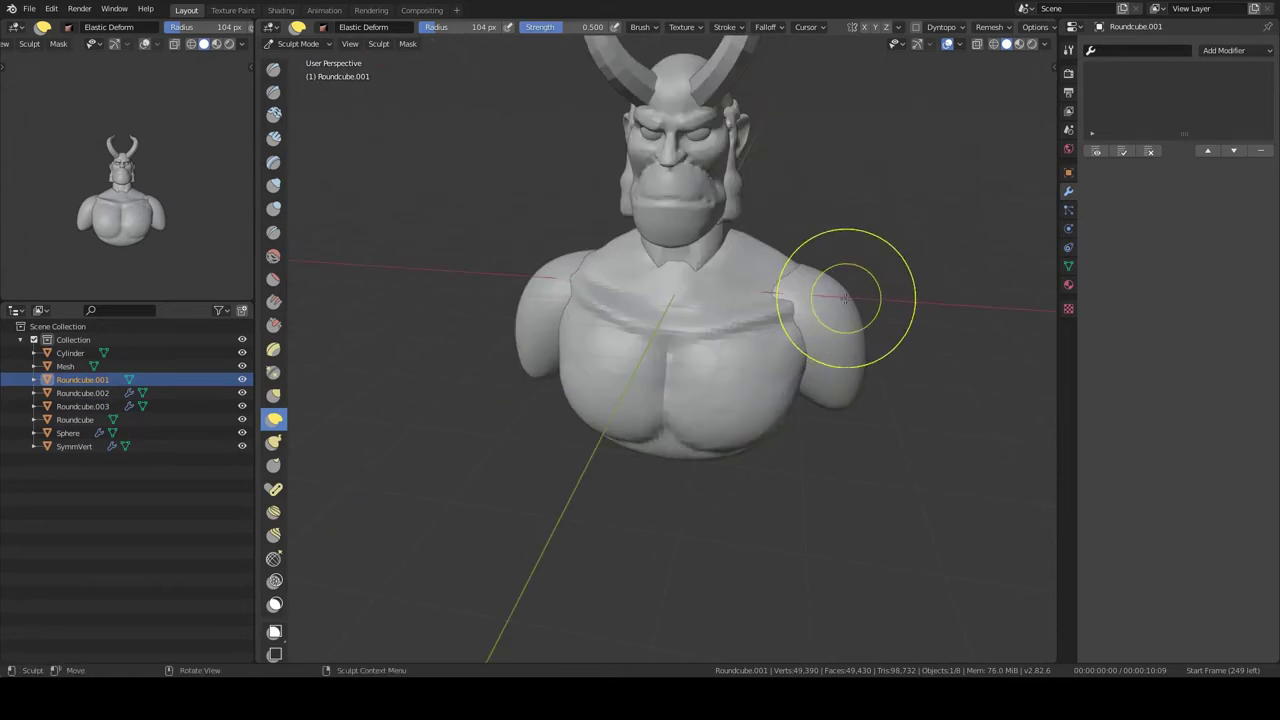
{"action": "mouse_move", "coordinate": [829, 289]}
{"action": "middle_mouse_down"}
{"action": "mouse_move", "coordinate": [816, 291]}
{"action": "mouse_move", "coordinate": [886, 334]}
{"action": "middle_mouse_up"}
- Select the head, return it to Sculpt Mode and isolate it in Local view
{"action": "key", "text": "ctrl+Tab"}
{"action": "scroll", "coordinate": [824, 291], "scroll_direction": "up", "scroll_amount": 3}
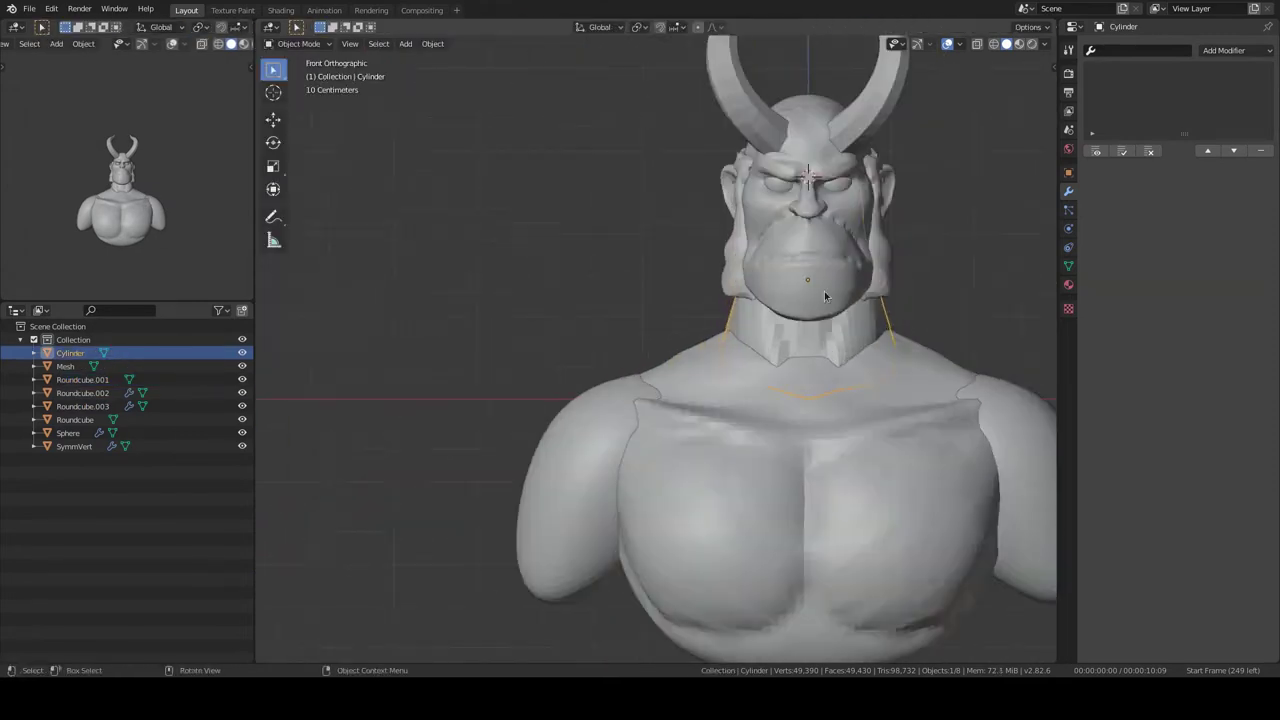
{"action": "scroll", "coordinate": [717, 240], "scroll_direction": "up", "scroll_amount": 2}
{"action": "left_click", "coordinate": [717, 240]}
{"action": "key", "text": "ctrl+Tab"}
{"action": "scroll", "coordinate": [707, 291], "scroll_direction": "up", "scroll_amount": 2}
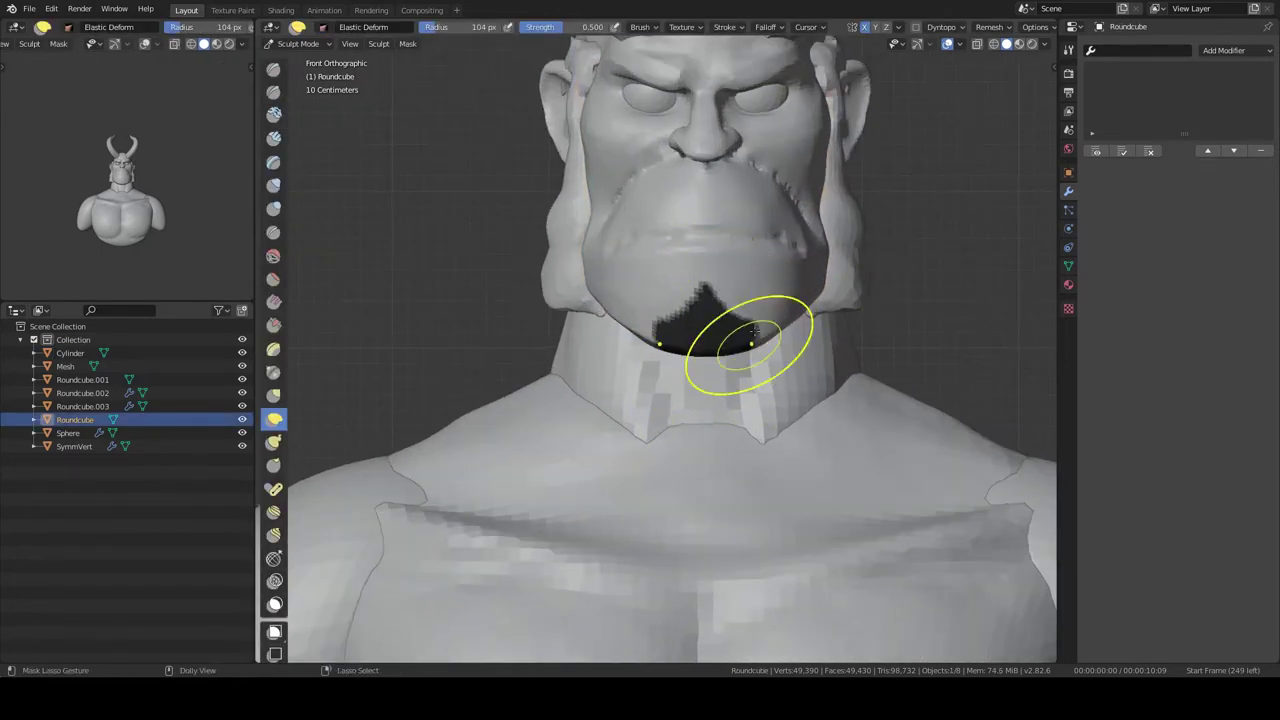
{"action": "key", "text": "KP_Divide"}
{"action": "mouse_move", "coordinate": [754, 331]}
{"action": "middle_mouse_down"}
{"action": "mouse_move", "coordinate": [520, 529]}
{"action": "mouse_move", "coordinate": [609, 391]}
{"action": "mouse_move", "coordinate": [608, 337]}
{"action": "mouse_move", "coordinate": [666, 193]}
{"action": "middle_mouse_up"}
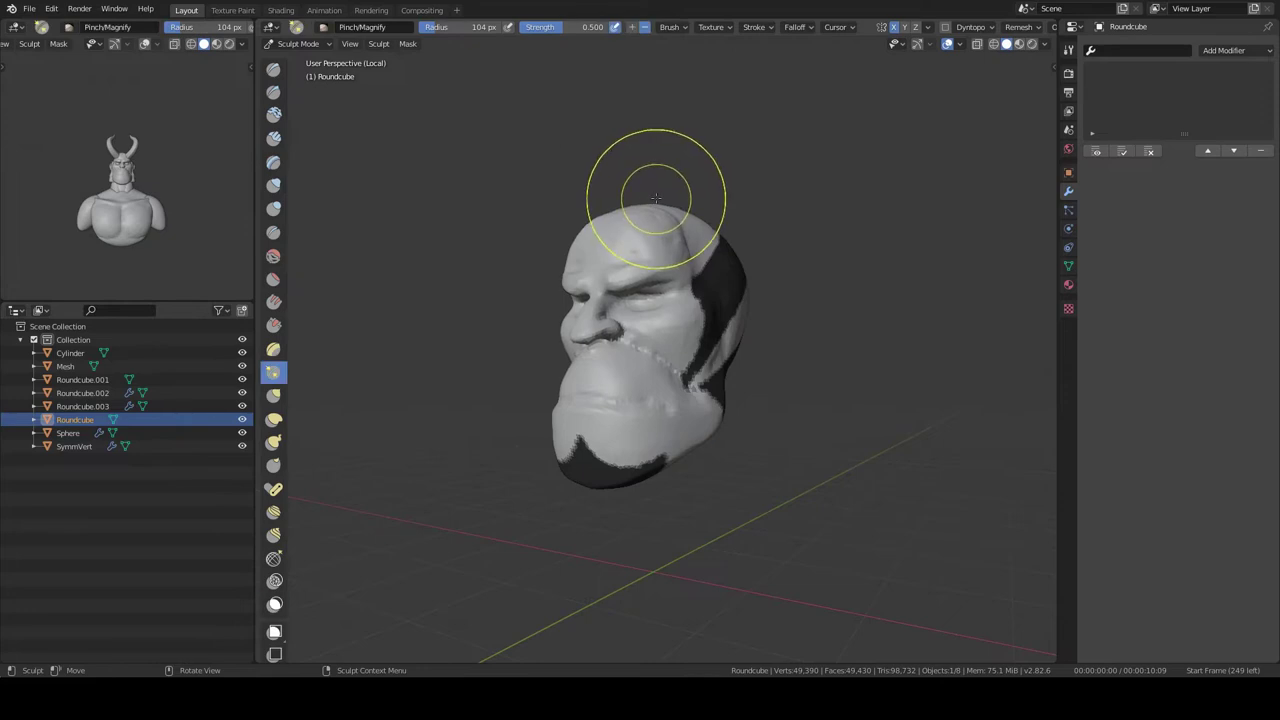
- Lasso-mask the chin area for the goatee from a straight side view
{"action": "key", "text": "shift+space"}
{"action": "left_click", "coordinate": [646, 350]}
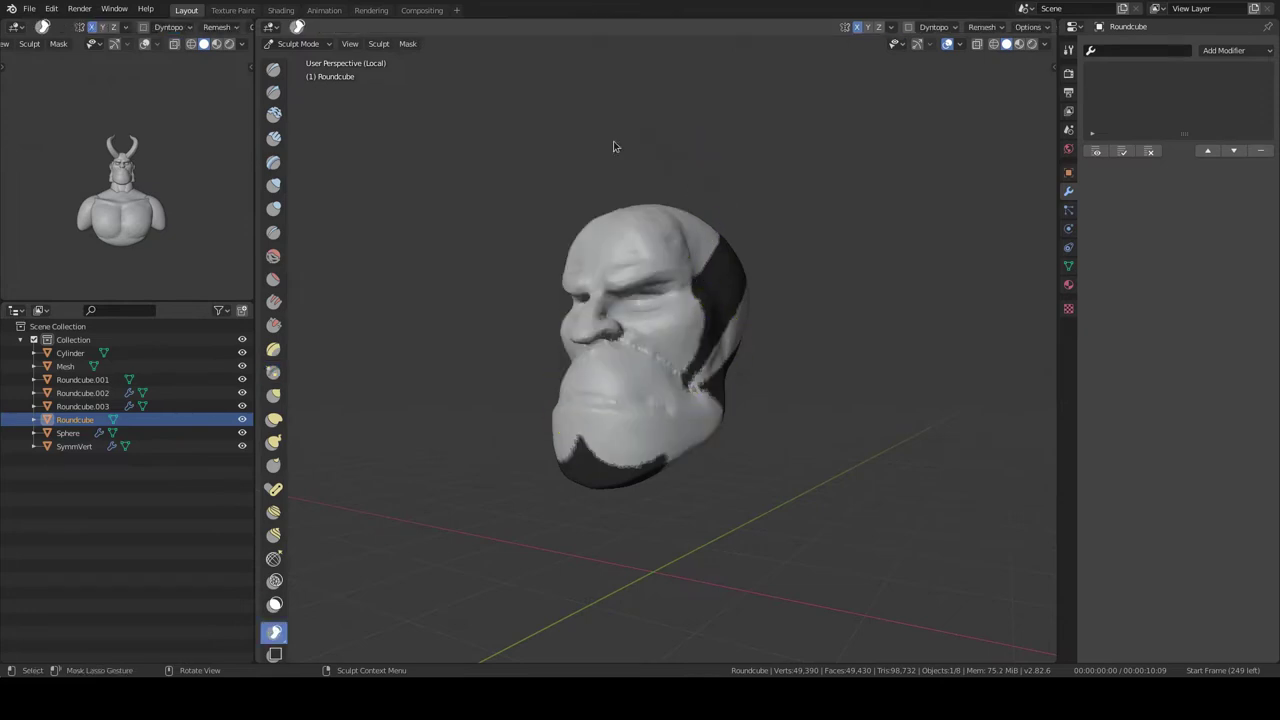
{"action": "mouse_move", "coordinate": [572, 395]}
{"action": "middle_mouse_down"}
{"action": "mouse_move", "coordinate": [674, 223]}
{"action": "mouse_move", "coordinate": [631, 280]}
{"action": "mouse_move", "coordinate": [570, 281]}
{"action": "mouse_move", "coordinate": [610, 285]}
{"action": "middle_mouse_up"}
{"action": "key", "text": "alt+m"}
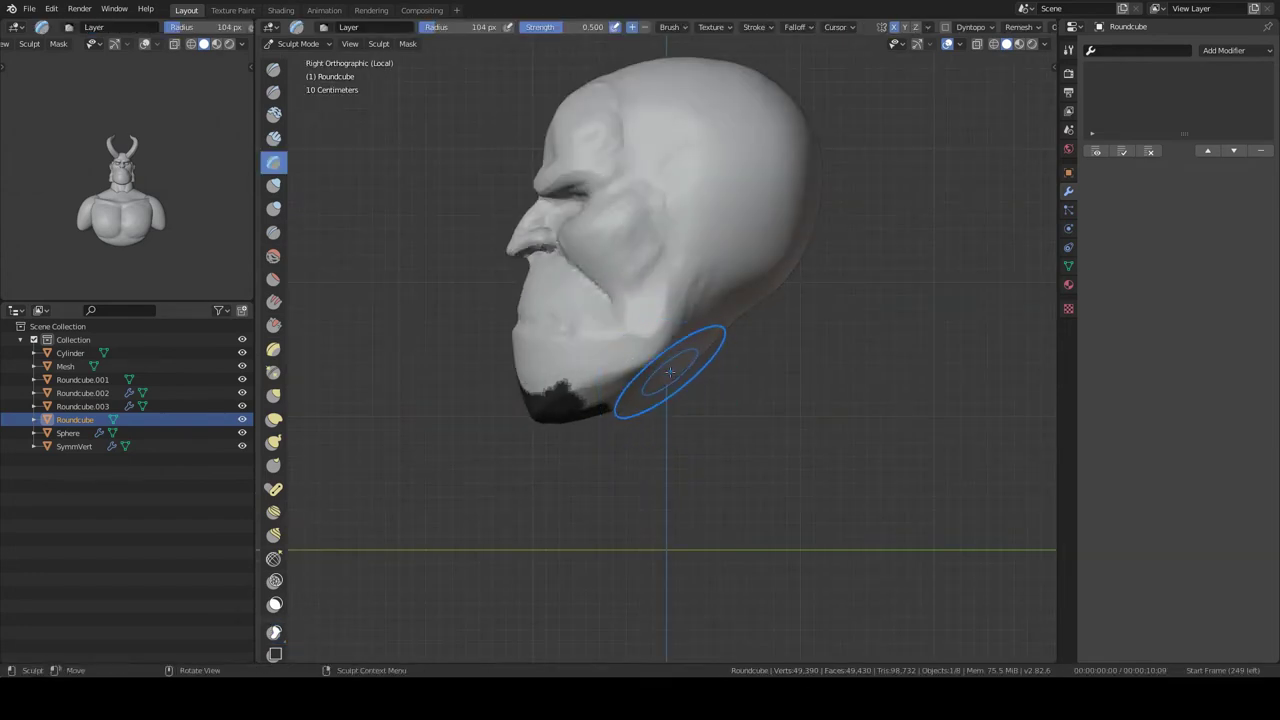
{"action": "middle_click_drag", "start_coordinate": [669, 372], "coordinate": [702, 346], "text": "shift"}
{"action": "key", "text": "shift+space"}
{"action": "left_click", "coordinate": [646, 507]}
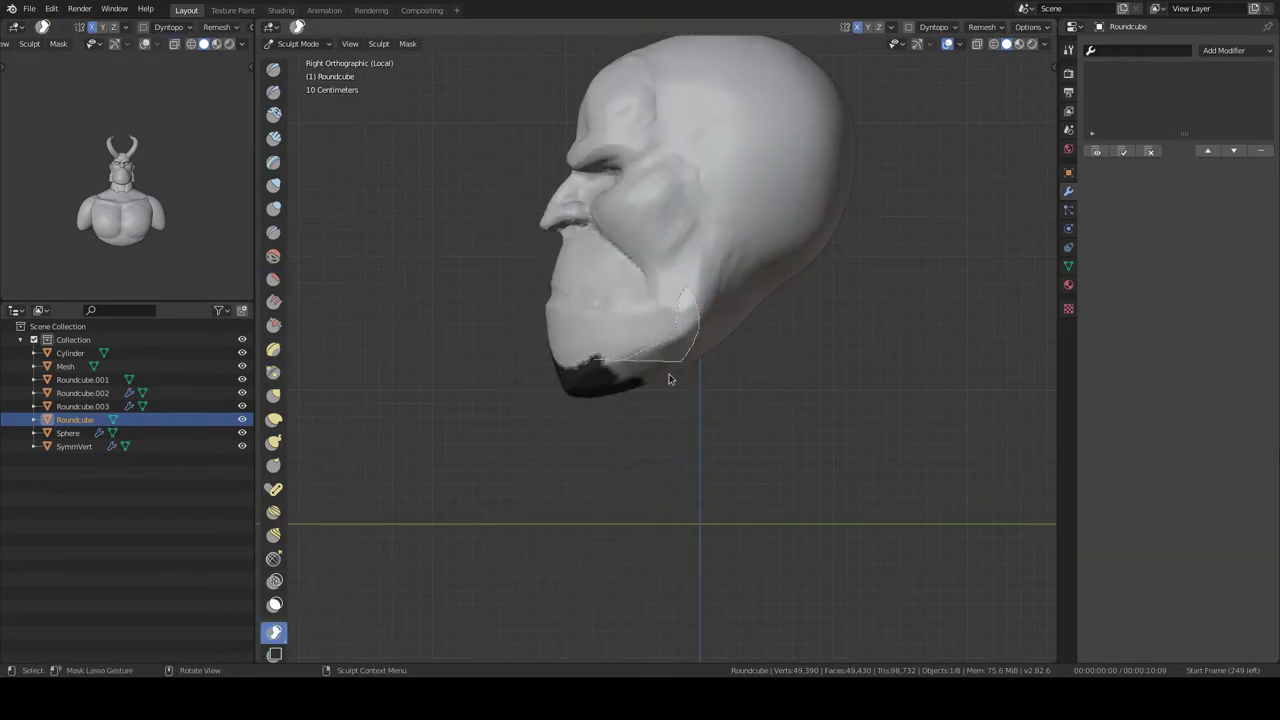
{"action": "left_click_drag", "start_coordinate": [670, 379], "coordinate": [600, 362]}
{"action": "middle_click_drag", "start_coordinate": [600, 362], "coordinate": [706, 275]}
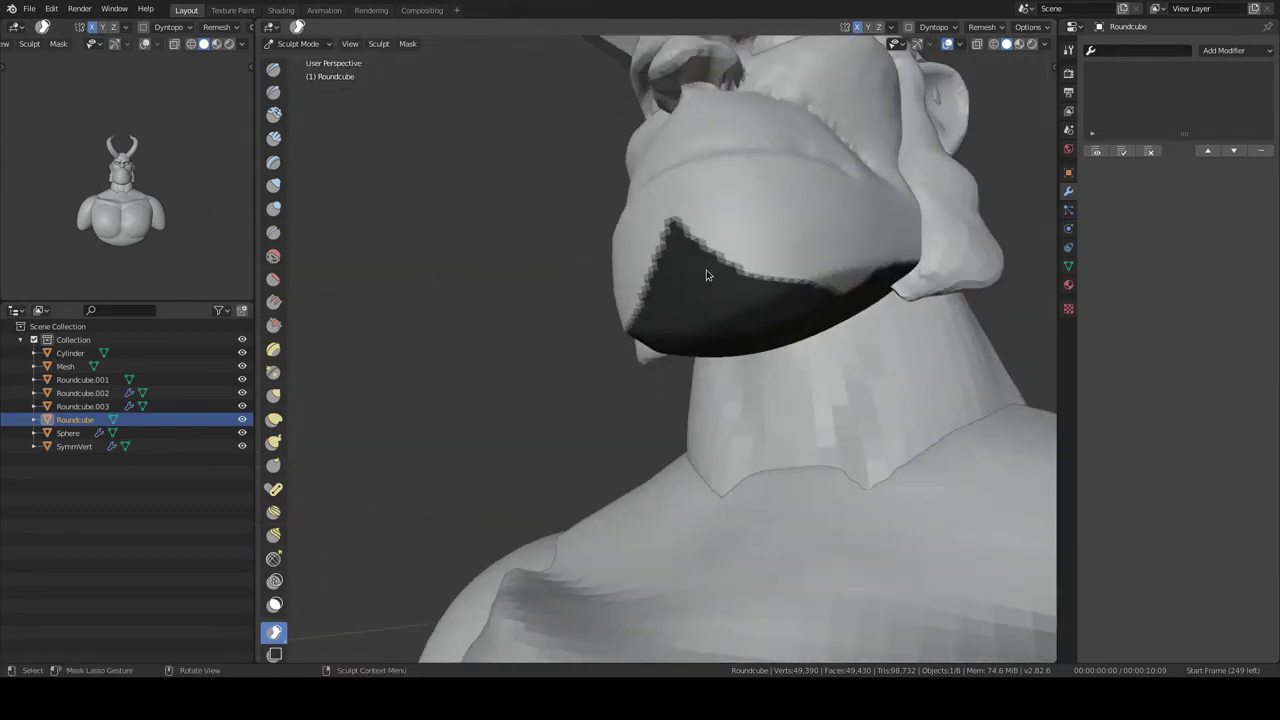
{"action": "middle_click_drag", "start_coordinate": [770, 280], "coordinate": [756, 191]}
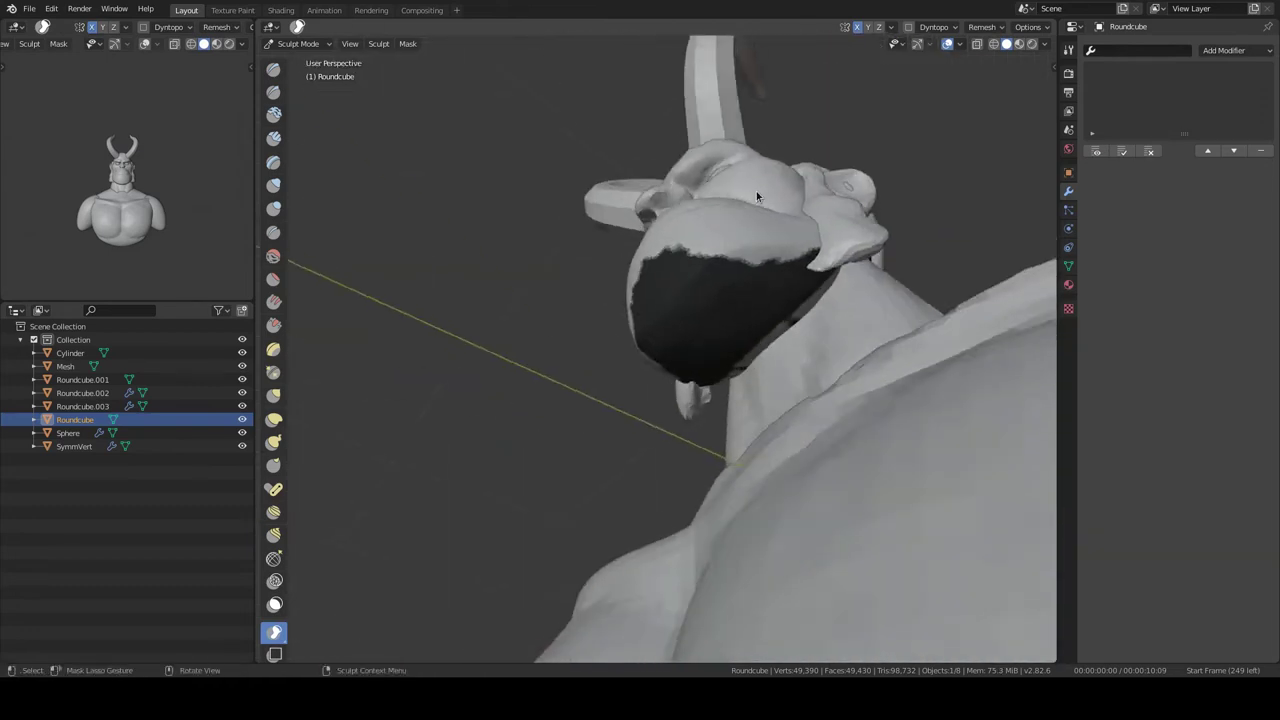
- Extract the masked chin as a new mesh, set its Solidify thickness and apply it
{"action": "key", "text": "KP_Divide"}
{"action": "mouse_move", "coordinate": [677, 258]}
{"action": "middle_mouse_down", "text": "alt"}
{"action": "mouse_move", "coordinate": [781, 292]}
{"action": "mouse_move", "coordinate": [700, 300]}
{"action": "mouse_move", "coordinate": [838, 298]}
{"action": "mouse_move", "coordinate": [1115, 106]}
{"action": "middle_mouse_up", "text": "alt"}
{"action": "left_click", "coordinate": [464, 349]}
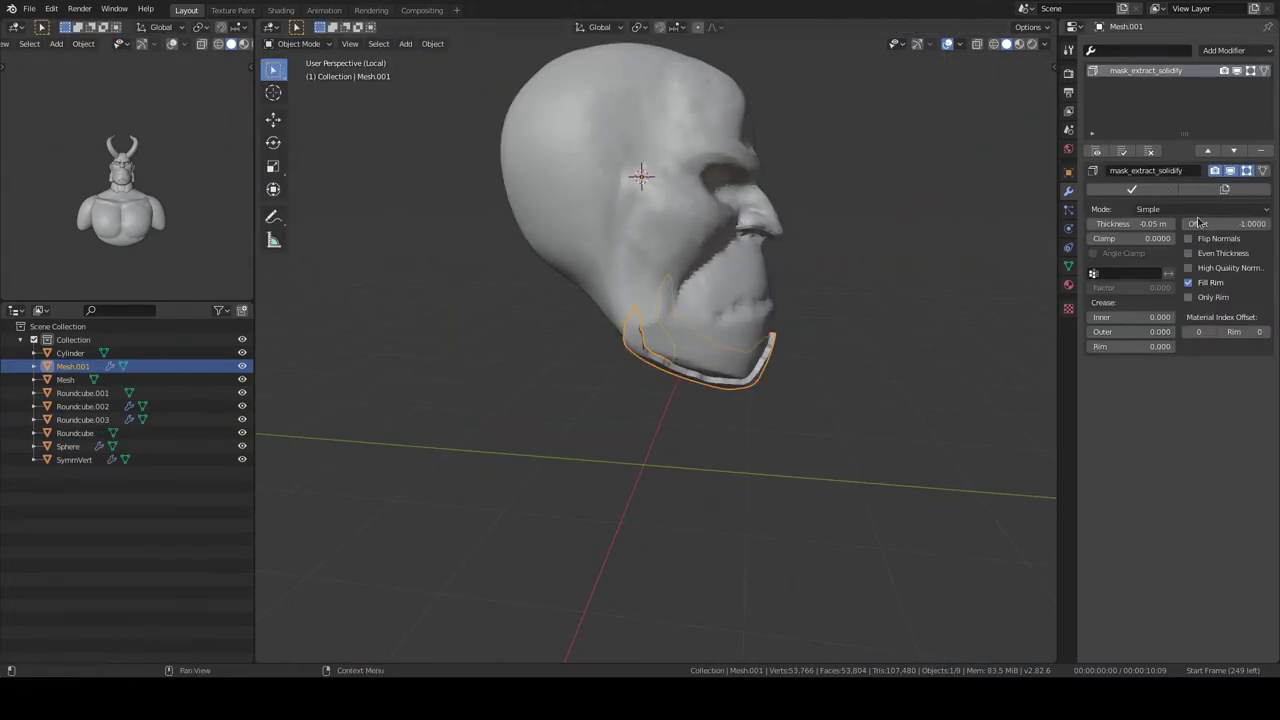
{"action": "key", "text": "KP_Decimal"}
{"action": "left_click_drag", "start_coordinate": [1130, 223], "coordinate": [1141, 223]}
{"action": "key", "text": "KP_Divide"}
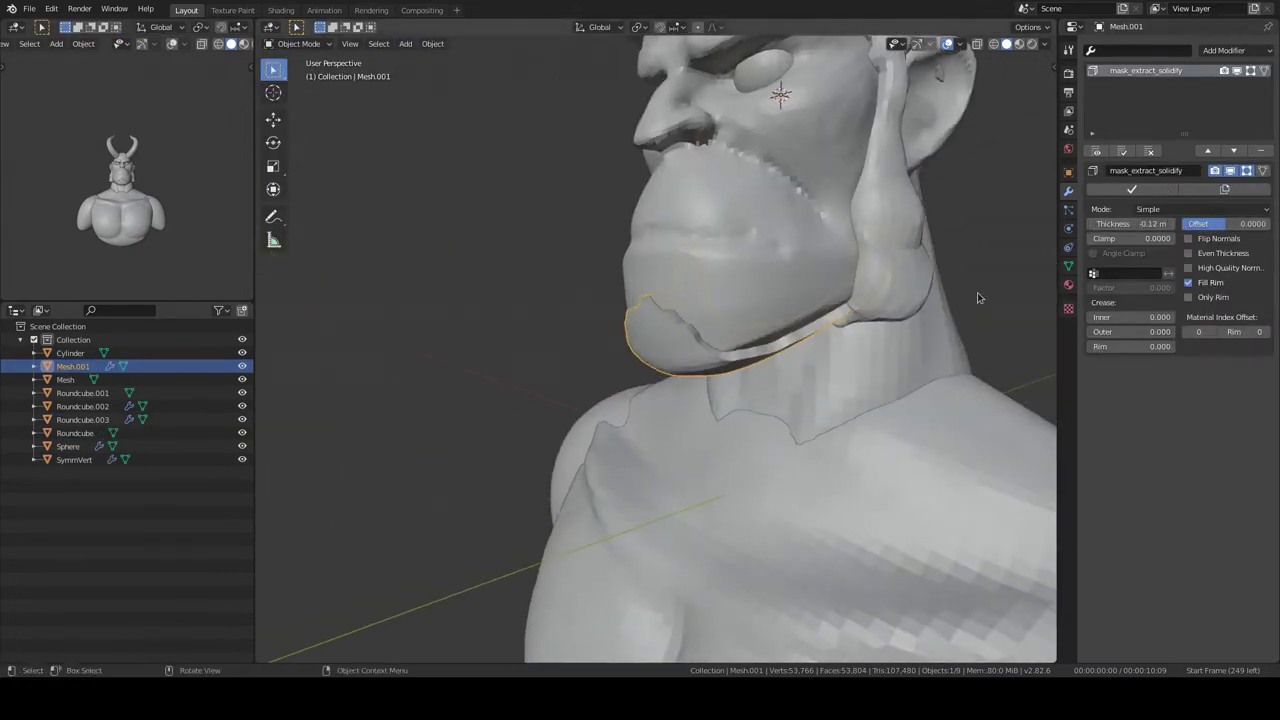
{"action": "left_click", "coordinate": [1131, 189]}
{"action": "middle_click_drag", "start_coordinate": [640, 330], "coordinate": [707, 334]}
- Pull the chin piece down into a pointed goatee with the Snake Hook brush
{"action": "key", "text": "ctrl+Tab"}
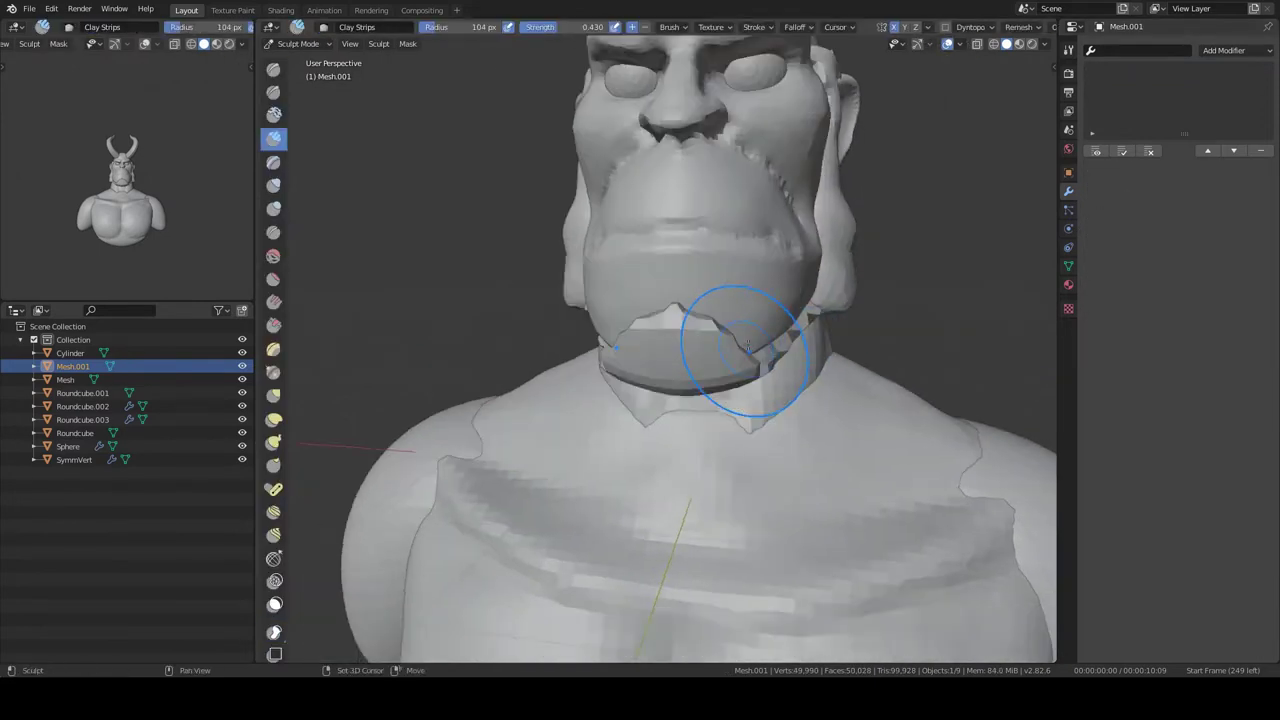
{"action": "key", "text": "k"}
{"action": "mouse_move", "coordinate": [707, 334]}
{"action": "middle_mouse_down"}
{"action": "mouse_move", "coordinate": [746, 376]}
{"action": "mouse_move", "coordinate": [698, 297]}
{"action": "mouse_move", "coordinate": [808, 286]}
{"action": "mouse_move", "coordinate": [783, 262]}
{"action": "middle_mouse_up"}
{"action": "scroll", "coordinate": [808, 286], "scroll_direction": "down", "scroll_amount": 3}
- Reselect the head, isolate it and resume sculpting from a front three-quarter view
{"action": "key", "text": "ctrl+Tab"}
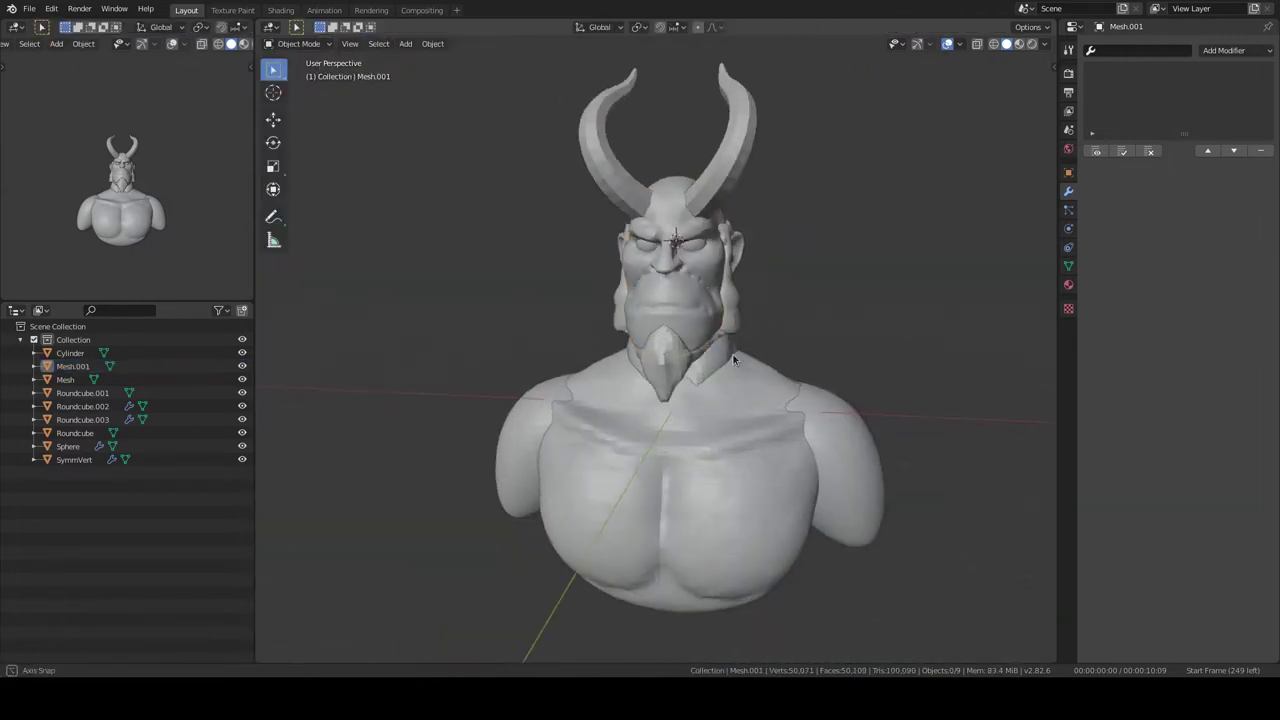
{"action": "left_click", "coordinate": [783, 262]}
{"action": "key", "text": "KP_Divide"}
{"action": "key", "text": "ctrl+Tab"}
{"action": "key", "text": "KP_1"}
{"action": "mouse_move", "coordinate": [764, 322]}
{"action": "middle_mouse_down"}
{"action": "mouse_move", "coordinate": [698, 304]}
{"action": "mouse_move", "coordinate": [686, 238]}
{"action": "middle_mouse_up"}
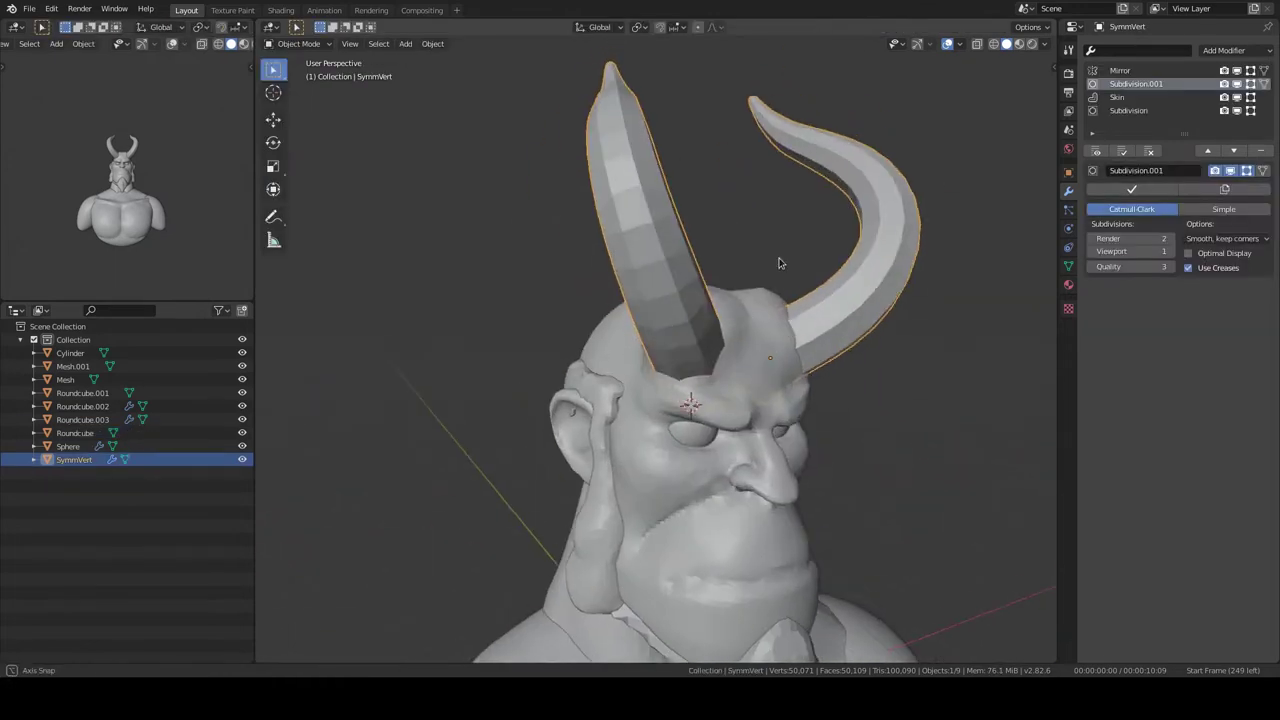
- Deepen the brow ridges with a flattening Scrape brush, working from the front and sides
{"action": "left_click", "coordinate": [770, 314]}
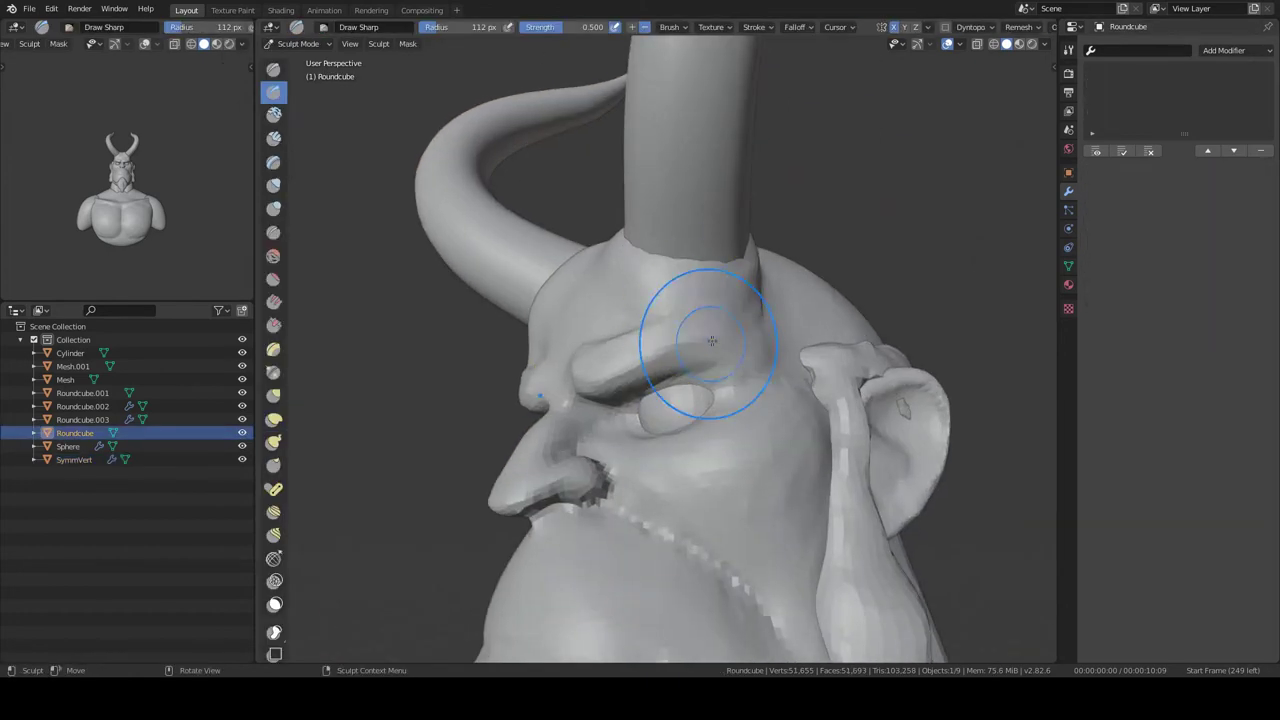
{"action": "key", "text": "6"}
{"action": "mouse_move", "coordinate": [688, 277]}
{"action": "middle_mouse_down"}
{"action": "mouse_move", "coordinate": [714, 333]}
{"action": "mouse_move", "coordinate": [771, 277]}
{"action": "mouse_move", "coordinate": [720, 241]}
{"action": "mouse_move", "coordinate": [760, 186]}
{"action": "middle_mouse_up"}
{"action": "scroll", "coordinate": [771, 277], "scroll_direction": "up", "scroll_amount": 4}
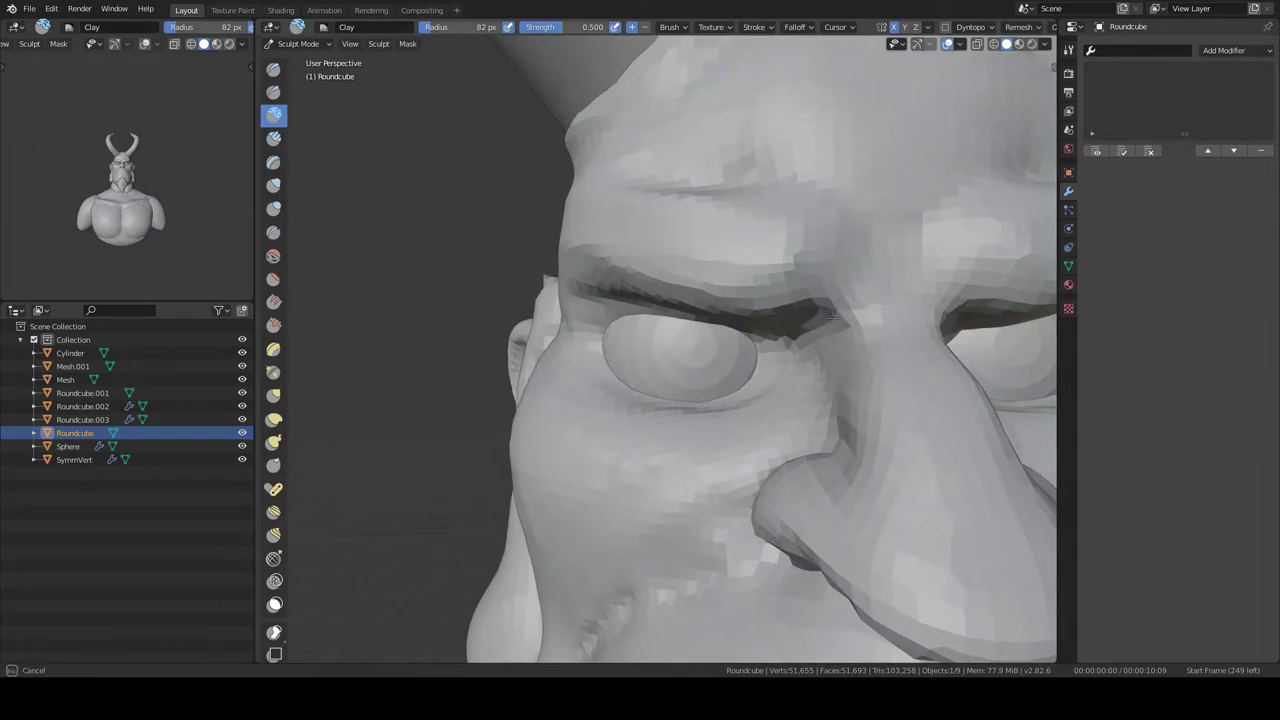
{"action": "mouse_move", "coordinate": [801, 185]}
{"action": "middle_mouse_down"}
{"action": "mouse_move", "coordinate": [783, 284]}
{"action": "mouse_move", "coordinate": [695, 252]}
{"action": "middle_mouse_up"}
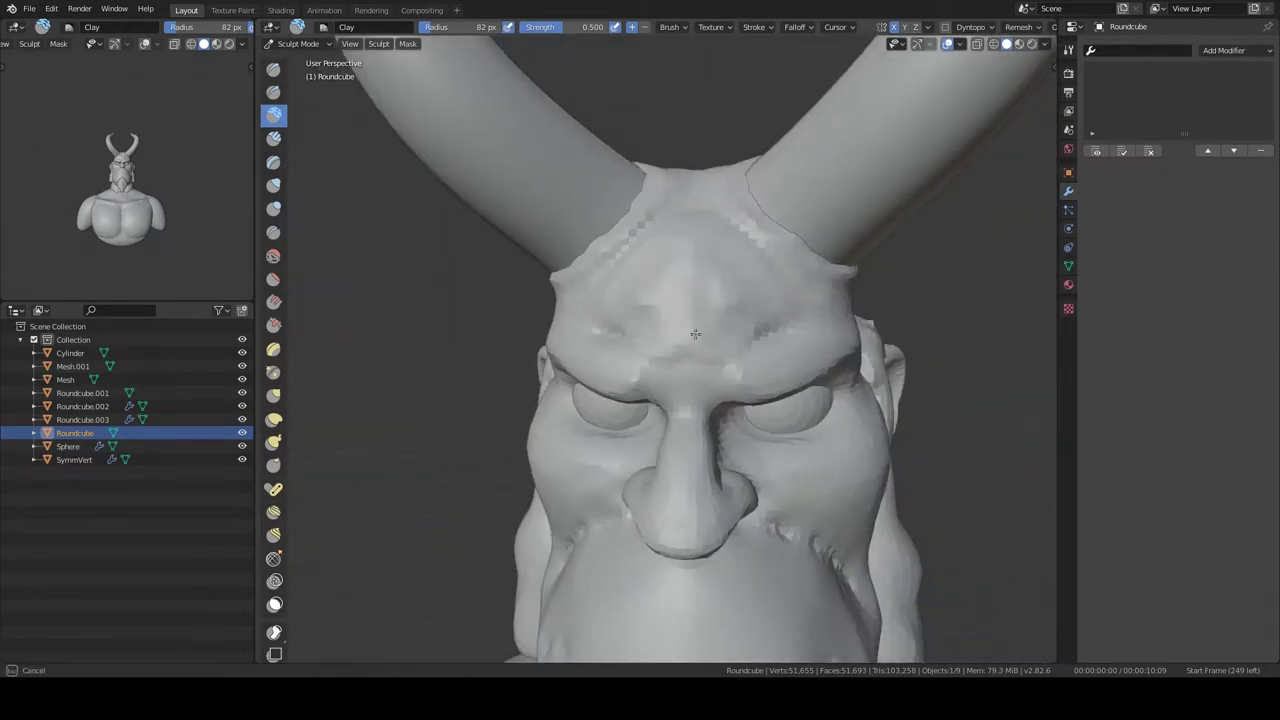
{"action": "mouse_move", "coordinate": [695, 333]}
{"action": "middle_mouse_down"}
{"action": "mouse_move", "coordinate": [698, 380]}
{"action": "mouse_move", "coordinate": [709, 277]}
{"action": "mouse_move", "coordinate": [744, 273]}
{"action": "mouse_move", "coordinate": [694, 355]}
{"action": "mouse_move", "coordinate": [614, 271]}
{"action": "mouse_move", "coordinate": [708, 394]}
{"action": "middle_mouse_up"}
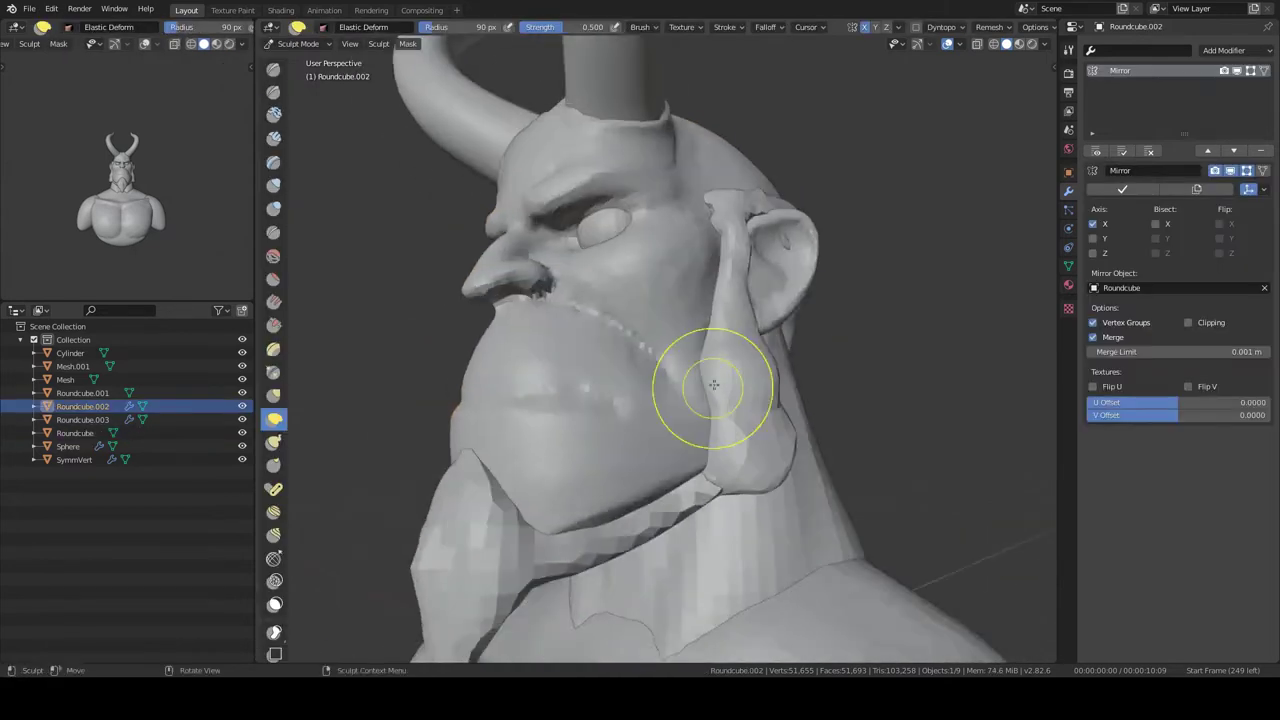
- Resize the brush, switch to Clay Strips and isolate the ear in Local view
{"action": "key", "text": "f"}
{"action": "key", "text": "Escape"}
{"action": "key", "text": "c"}
{"action": "mouse_move", "coordinate": [720, 328]}
{"action": "middle_mouse_down"}
{"action": "mouse_move", "coordinate": [646, 256]}
{"action": "mouse_move", "coordinate": [643, 423]}
{"action": "middle_mouse_up"}
{"action": "scroll", "coordinate": [724, 306], "scroll_direction": "up", "scroll_amount": 2}
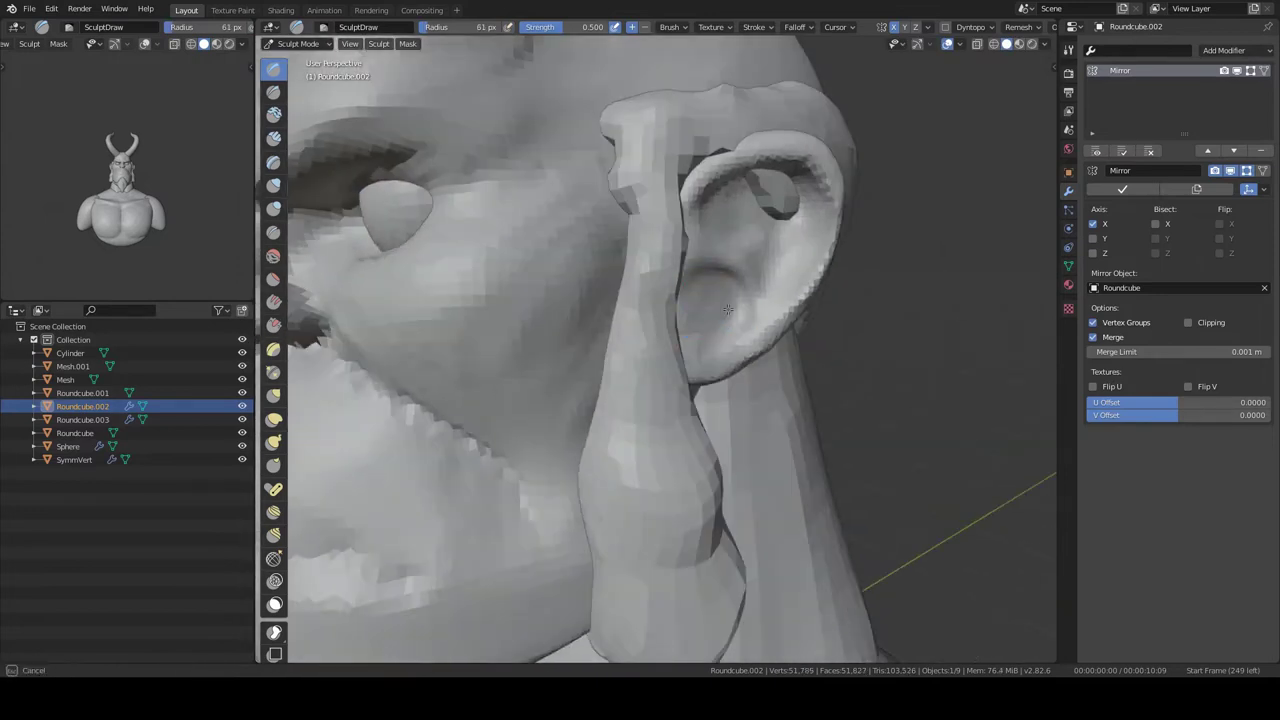
{"action": "middle_click_drag", "start_coordinate": [736, 304], "coordinate": [690, 229]}
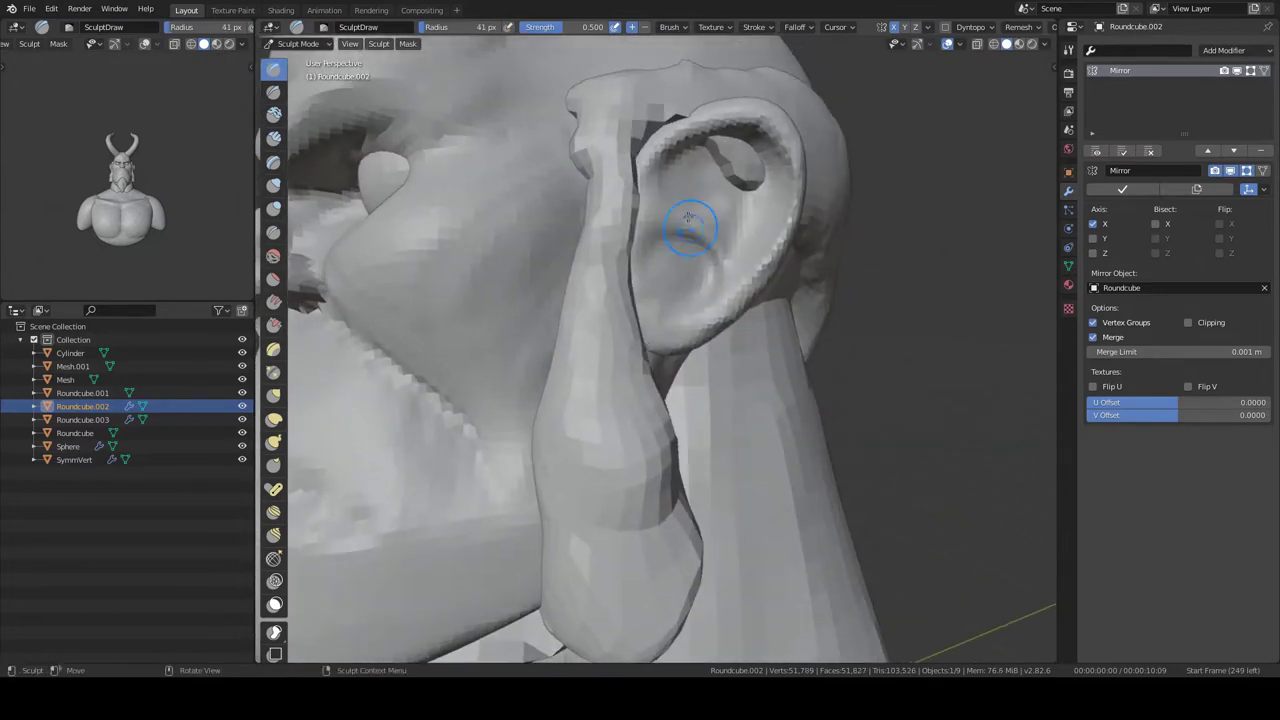
{"action": "key", "text": "KP_Divide"}
{"action": "middle_click_drag", "start_coordinate": [771, 343], "coordinate": [809, 343]}
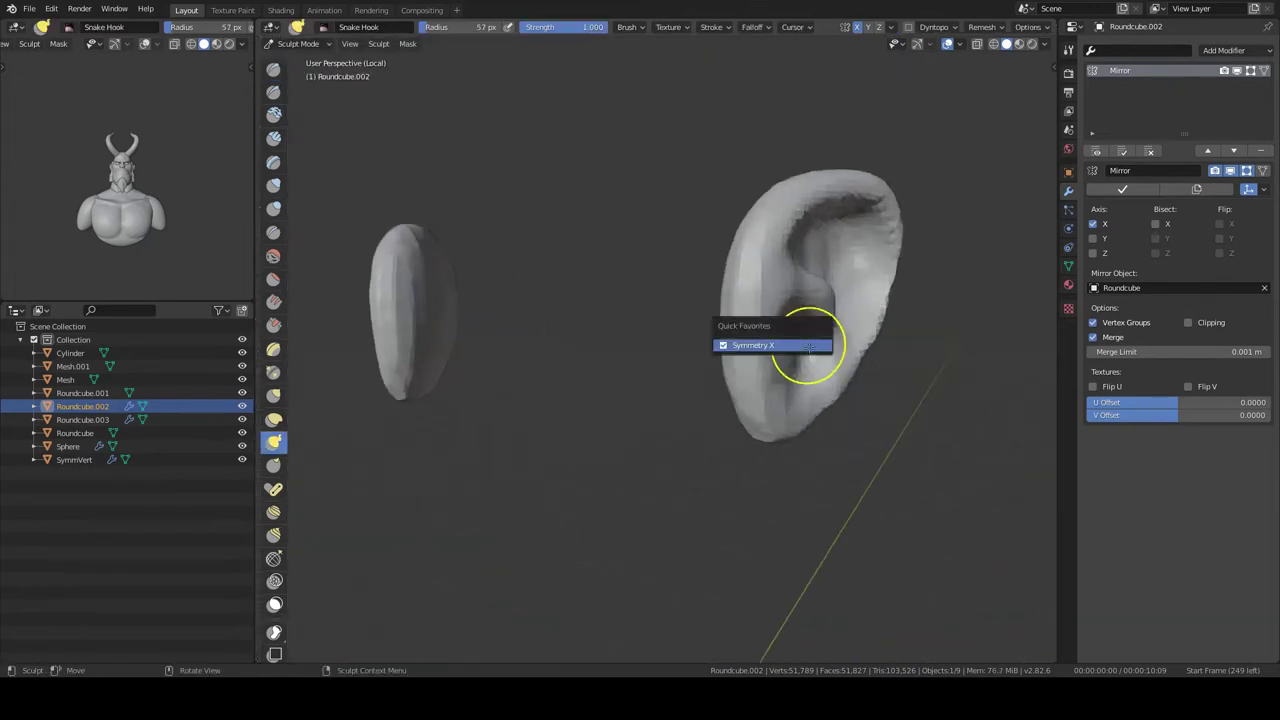
{"action": "middle_click_drag", "start_coordinate": [780, 290], "coordinate": [775, 230]}
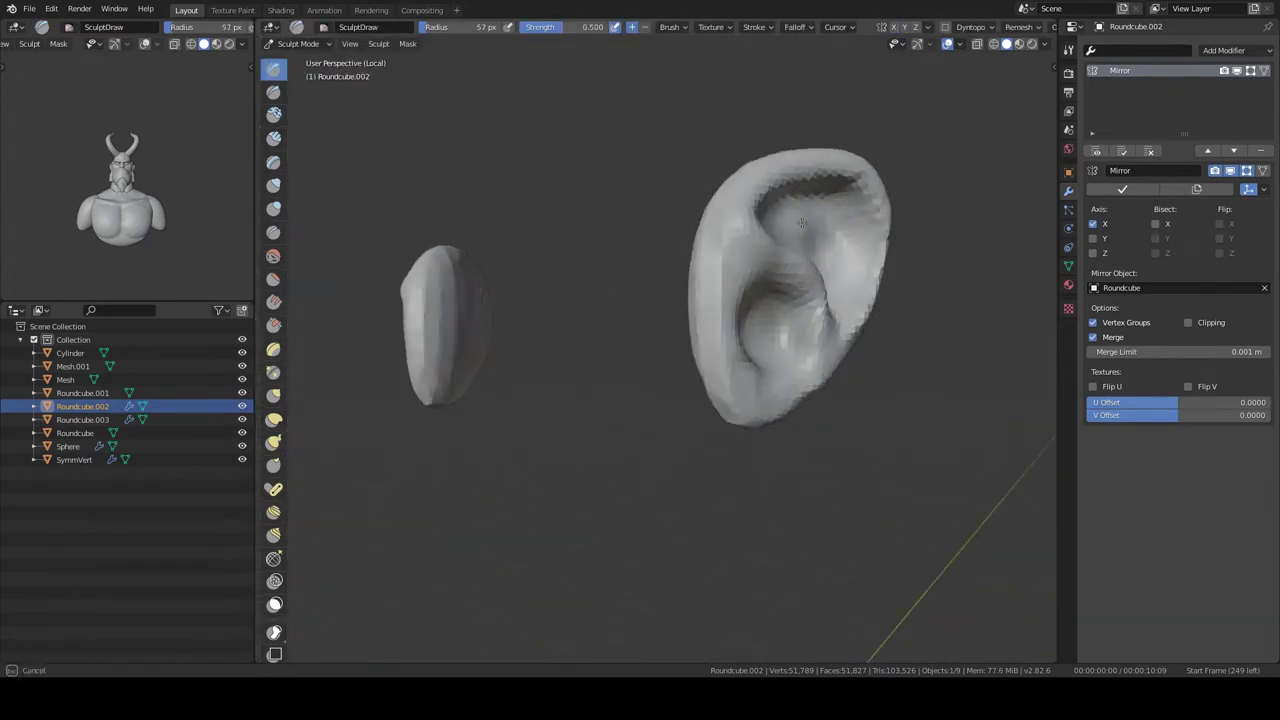
- Carve the ear folds with Clay Strips, exit Local view and select the torso in object mode
{"action": "key", "text": "shift+space"}
{"action": "left_click", "coordinate": [771, 262]}
{"action": "key", "text": "KP_Divide"}
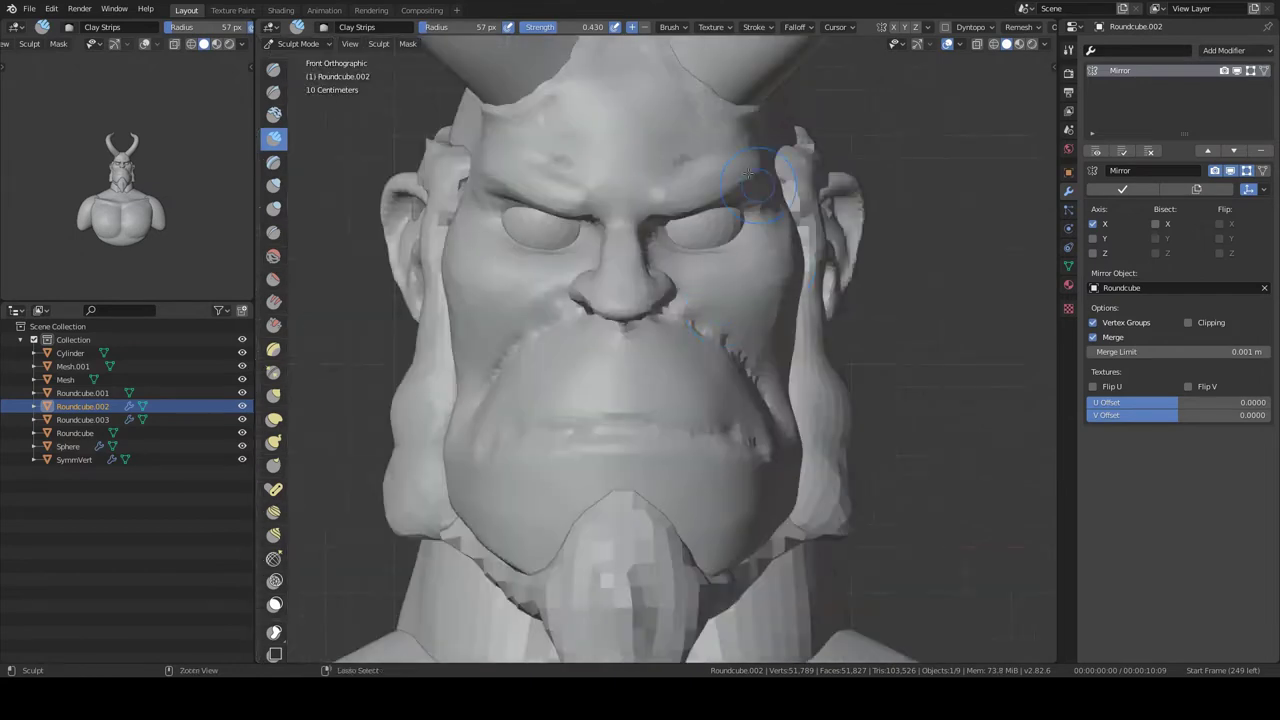
{"action": "key", "text": "ctrl+Tab"}
{"action": "scroll", "coordinate": [662, 339], "scroll_direction": "up", "scroll_amount": 1}
{"action": "scroll", "coordinate": [640, 335], "scroll_direction": "up", "scroll_amount": 3}
{"action": "left_click", "coordinate": [633, 332]}
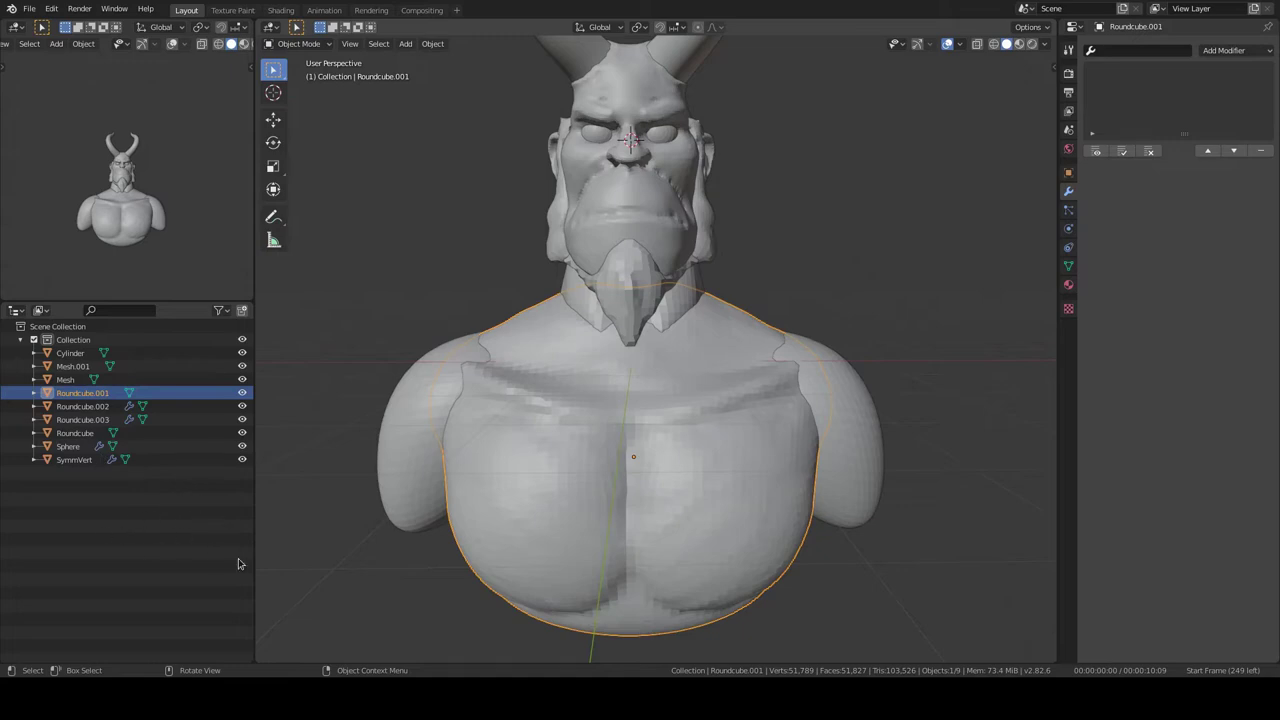
- Enter Sculpt Mode on the torso and start shaping it with the Clay Strips brush
{"action": "key", "text": "ctrl+Tab"}
{"action": "key", "text": "shift+space"}
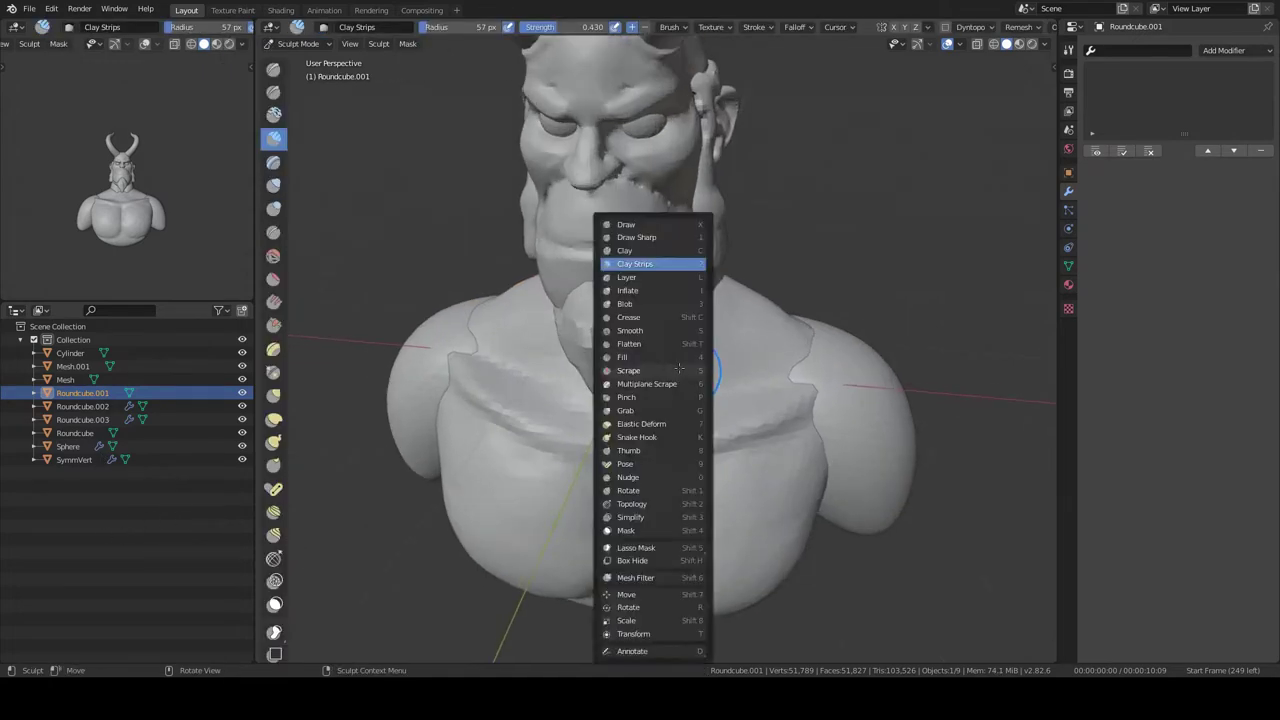
{"action": "left_click", "coordinate": [657, 257]}
{"action": "mouse_move", "coordinate": [657, 257]}
{"action": "middle_mouse_down"}
{"action": "mouse_move", "coordinate": [597, 432]}
{"action": "mouse_move", "coordinate": [700, 300]}
{"action": "middle_mouse_up"}
{"action": "scroll", "coordinate": [610, 370], "scroll_direction": "down", "scroll_amount": 3}
- Work the back and sides of the torso with the Elastic Deform, Scrape and Draw brushes
{"action": "key", "text": "shift+space"}
{"action": "left_click", "coordinate": [737, 391]}
{"action": "mouse_move", "coordinate": [737, 391]}
{"action": "middle_mouse_down"}
{"action": "mouse_move", "coordinate": [759, 293]}
{"action": "mouse_move", "coordinate": [720, 347]}
{"action": "mouse_move", "coordinate": [590, 352]}
{"action": "middle_mouse_up"}
{"action": "key", "text": "shift+space"}
{"action": "scroll", "coordinate": [590, 352], "scroll_direction": "down", "scroll_amount": 3}
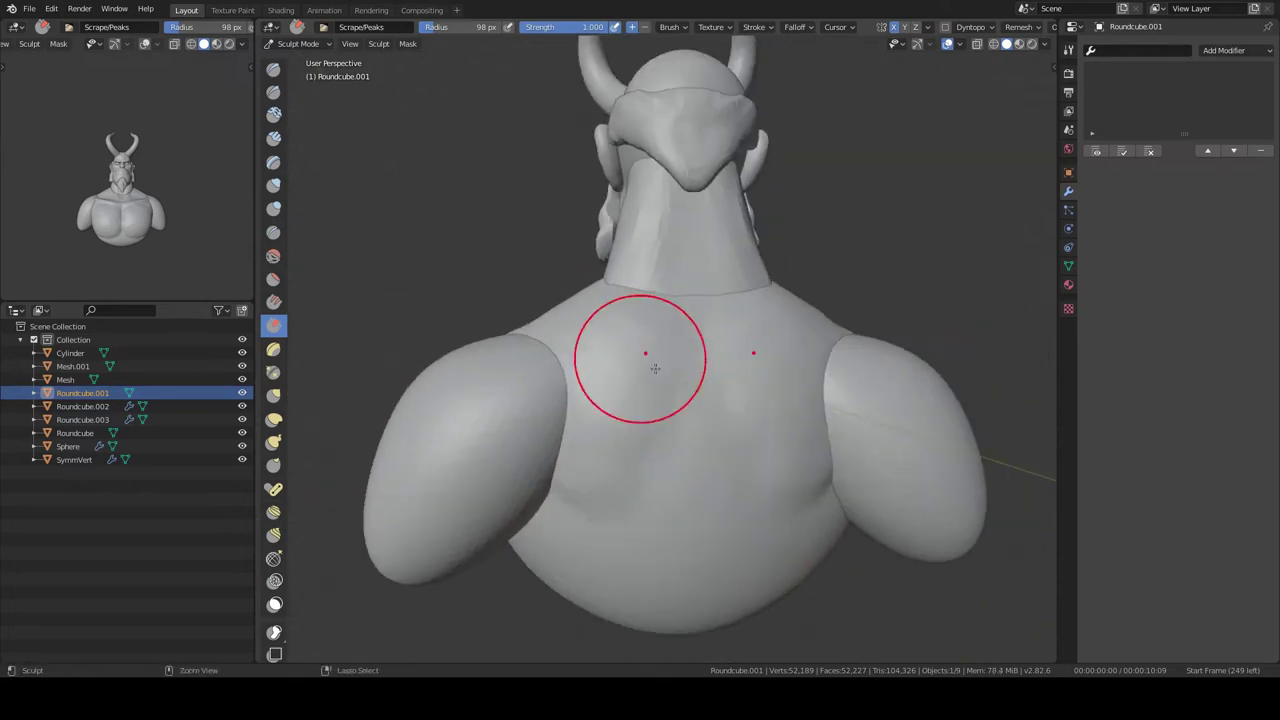
{"action": "key", "text": "x"}
{"action": "mouse_move", "coordinate": [677, 514]}
{"action": "middle_mouse_down"}
{"action": "mouse_move", "coordinate": [773, 449]}
{"action": "mouse_move", "coordinate": [771, 400]}
{"action": "mouse_move", "coordinate": [752, 318]}
{"action": "mouse_move", "coordinate": [700, 380]}
{"action": "mouse_move", "coordinate": [660, 340]}
{"action": "middle_mouse_up"}
{"action": "key", "text": "shift+space"}
{"action": "left_click", "coordinate": [710, 430]}
- Isolate the torso in Local view and sculpt it with a 71 px brush
{"action": "key", "text": "KP_Divide"}
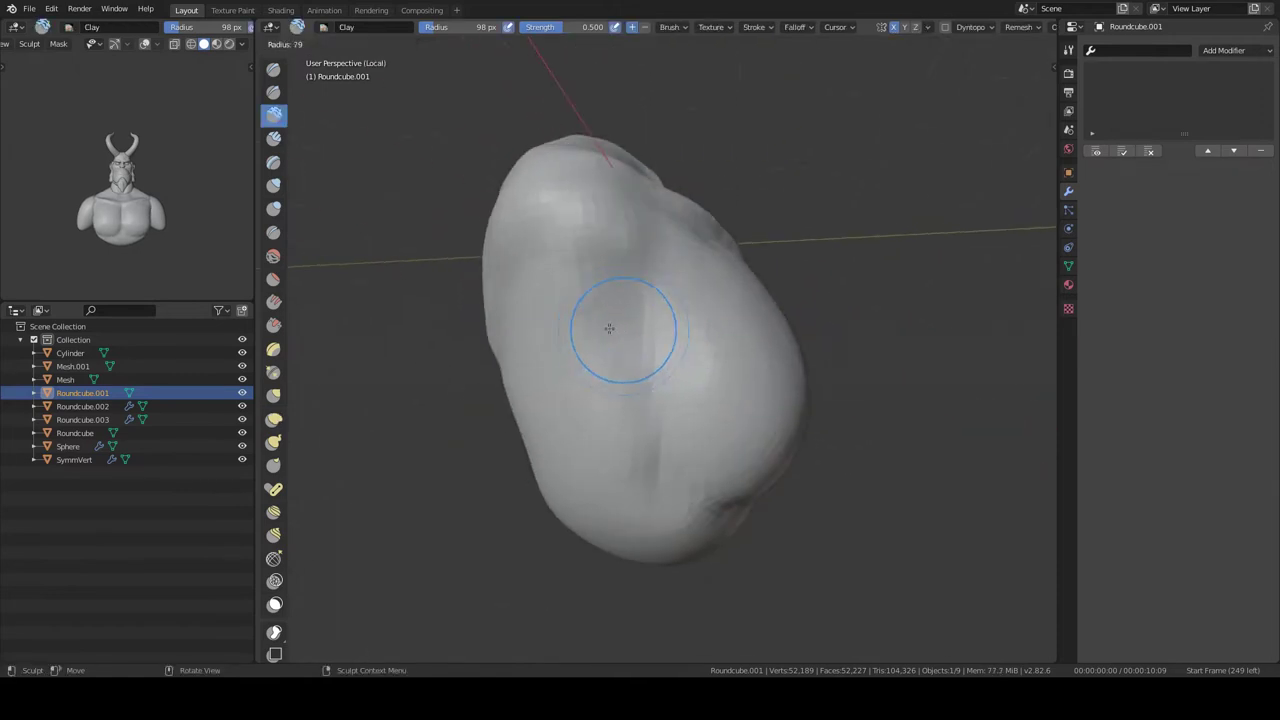
{"action": "left_click", "coordinate": [609, 328]}
{"action": "scroll", "coordinate": [607, 329], "scroll_direction": "down", "scroll_amount": 3}
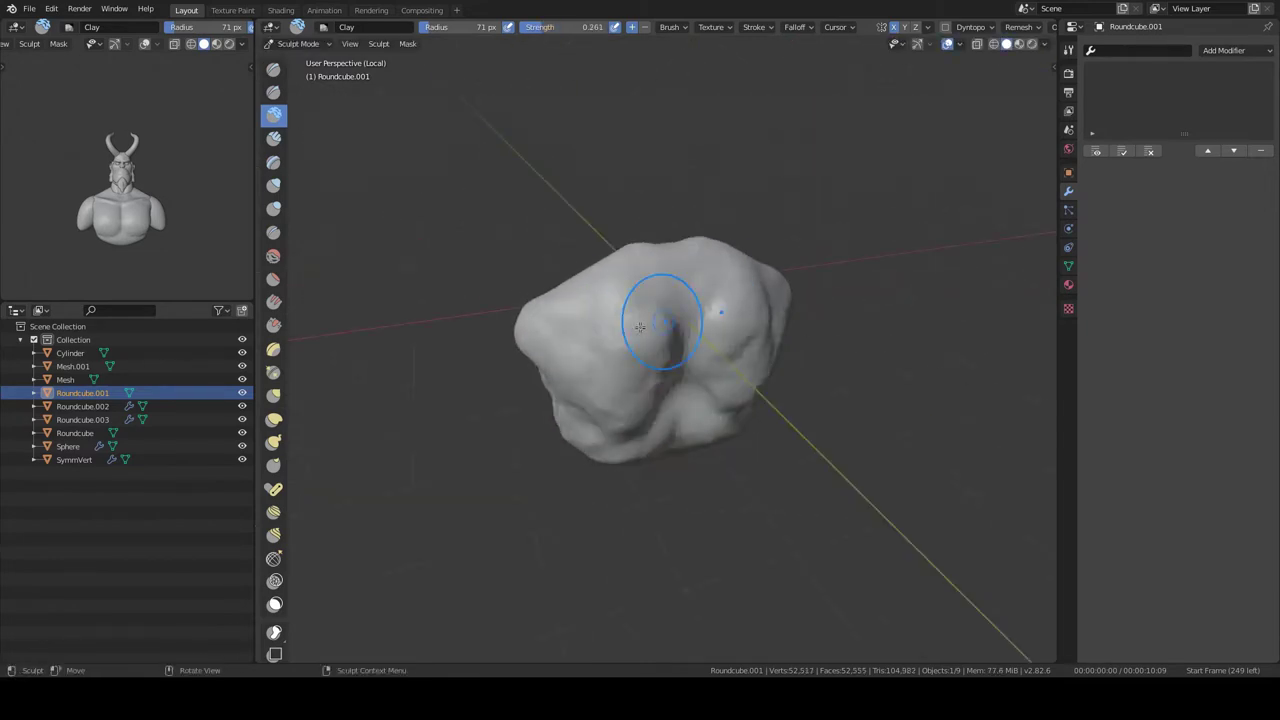
{"action": "key", "text": "KP_Divide"}
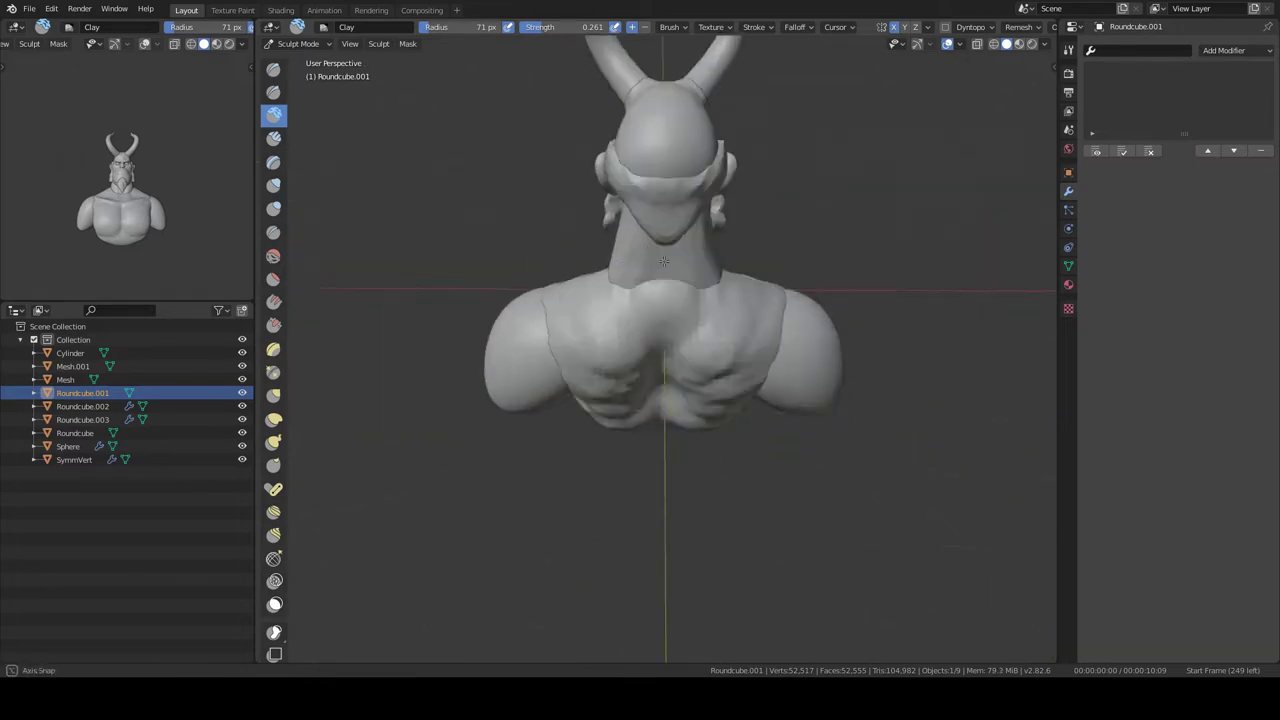
- Refine the chest and collarbones with the Scrape, Elastic Deform and Draw brushes, then return to Object Mode
{"action": "mouse_move", "coordinate": [664, 261]}
{"action": "middle_mouse_down"}
{"action": "mouse_move", "coordinate": [695, 373]}
{"action": "mouse_move", "coordinate": [572, 357]}
{"action": "mouse_move", "coordinate": [764, 266]}
{"action": "mouse_move", "coordinate": [651, 321]}
{"action": "mouse_move", "coordinate": [684, 341]}
{"action": "mouse_move", "coordinate": [705, 328]}
{"action": "middle_mouse_up"}
{"action": "key", "text": "shift+t"}
{"action": "key", "text": "shift+space"}
{"action": "key", "text": "x"}
{"action": "key", "text": "x"}
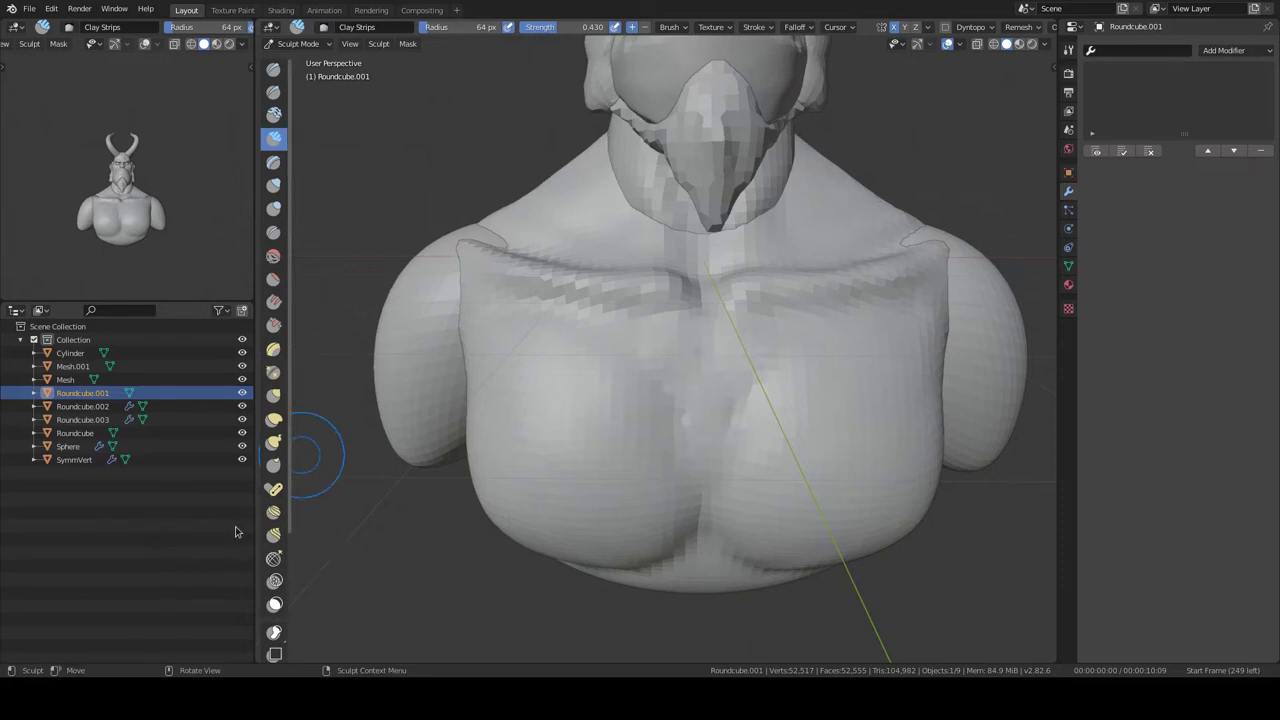
{"action": "middle_click_drag", "start_coordinate": [695, 366], "coordinate": [638, 362]}
{"action": "scroll", "coordinate": [627, 430], "scroll_direction": "down", "scroll_amount": 3}
{"action": "mouse_move", "coordinate": [623, 443]}
{"action": "middle_mouse_down"}
{"action": "mouse_move", "coordinate": [600, 322]}
{"action": "mouse_move", "coordinate": [531, 306]}
{"action": "middle_mouse_up"}
{"action": "scroll", "coordinate": [600, 322], "scroll_direction": "up", "scroll_amount": 2}
{"action": "mouse_move", "coordinate": [555, 357]}
{"action": "middle_mouse_down"}
{"action": "mouse_move", "coordinate": [538, 337]}
{"action": "mouse_move", "coordinate": [571, 371]}
{"action": "mouse_move", "coordinate": [670, 324]}
{"action": "mouse_move", "coordinate": [600, 340]}
{"action": "middle_mouse_up"}
{"action": "scroll", "coordinate": [620, 350], "scroll_direction": "down", "scroll_amount": 2}
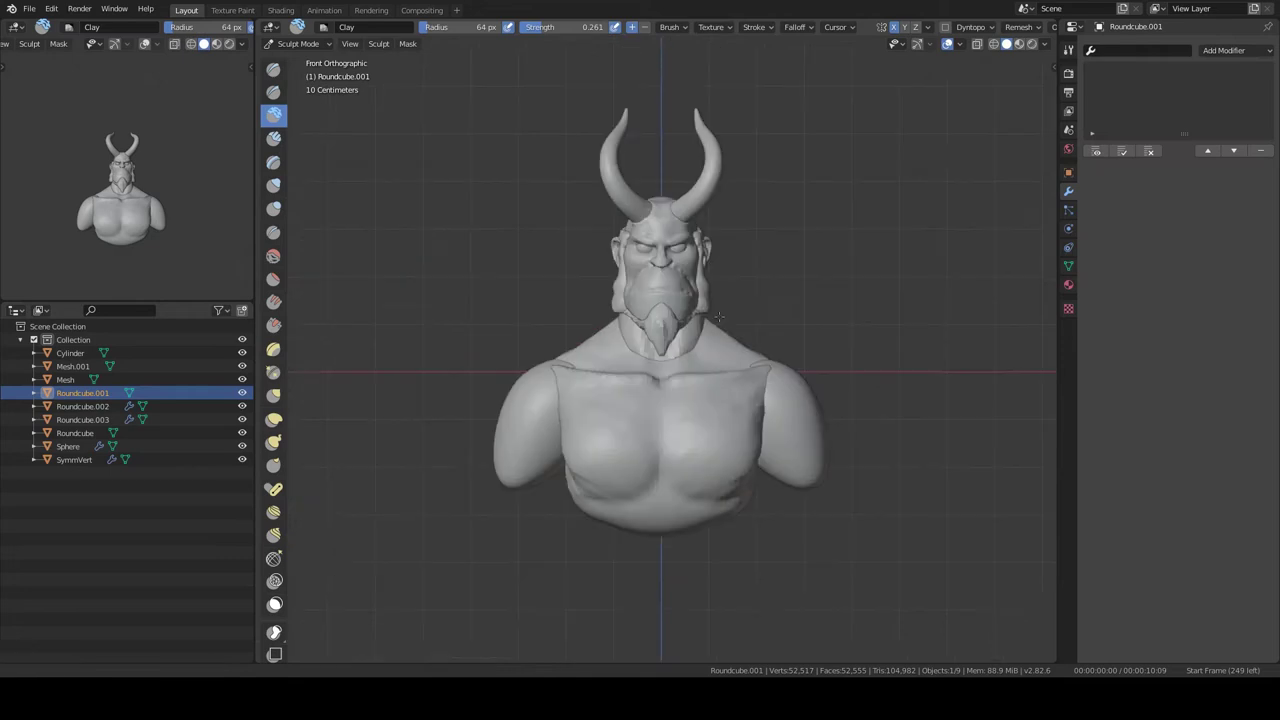
{"action": "mouse_move", "coordinate": [314, 529]}
{"action": "middle_mouse_down", "text": "alt"}
{"action": "mouse_move", "coordinate": [635, 329]}
{"action": "mouse_move", "coordinate": [309, 523]}
{"action": "mouse_move", "coordinate": [851, 317]}
{"action": "middle_mouse_up", "text": "alt"}
{"action": "key", "text": "ctrl+Tab"}
{"action": "scroll", "coordinate": [651, 327], "scroll_direction": "up", "scroll_amount": 2}
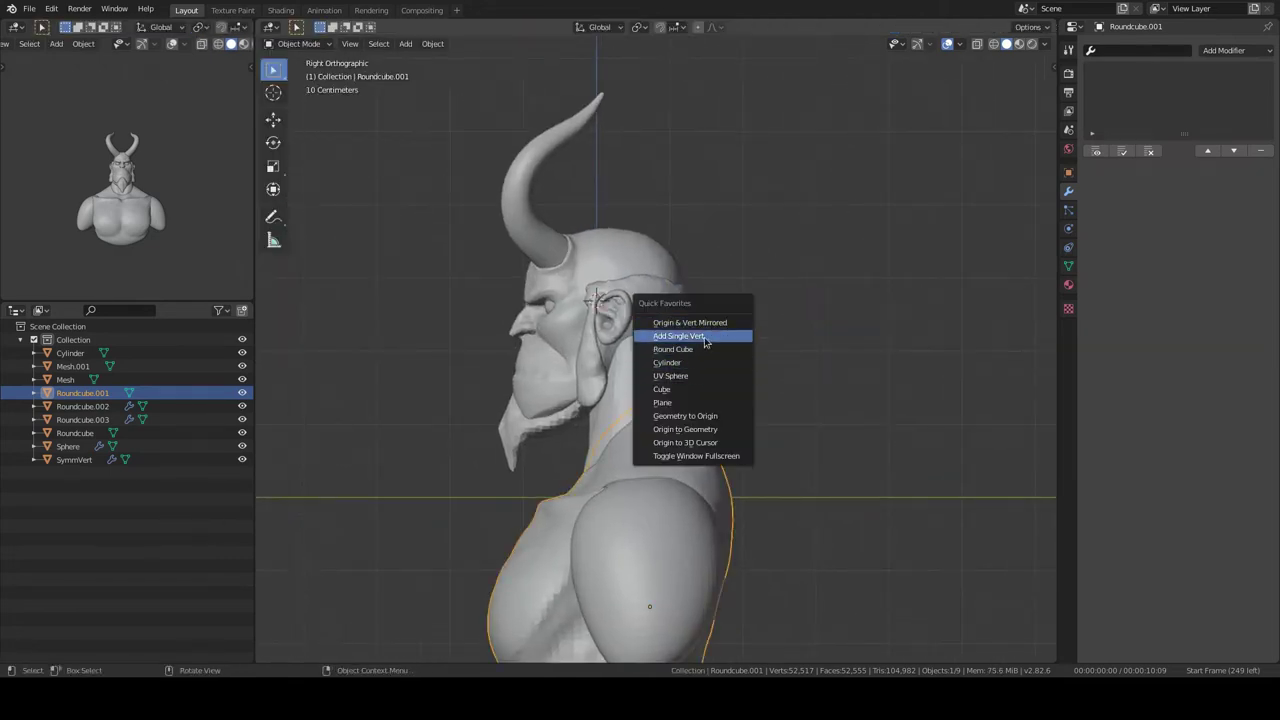
- Add a single-vertex object with Skin and Subdivision modifiers behind the head
{"action": "left_click", "coordinate": [705, 341]}
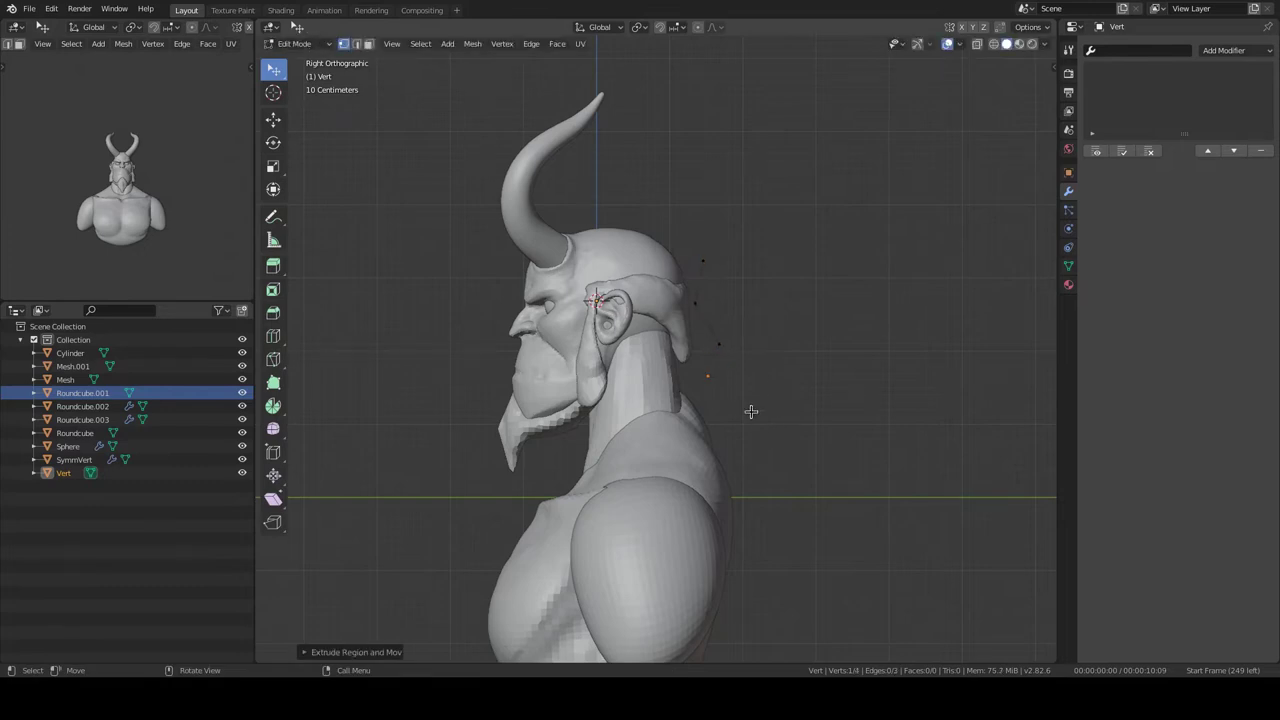
{"action": "left_click", "coordinate": [1235, 50]}
{"action": "left_click", "coordinate": [1026, 249]}
{"action": "mouse_move", "coordinate": [700, 350]}
{"action": "middle_mouse_down"}
{"action": "mouse_move", "coordinate": [692, 307]}
{"action": "mouse_move", "coordinate": [830, 373]}
{"action": "middle_mouse_up"}
{"action": "left_click", "coordinate": [1235, 50]}
{"action": "left_click", "coordinate": [1026, 264]}
- Widen the skinned strand along X in X-ray, then move its top vertex from a side view
{"action": "key", "text": "alt+z"}
{"action": "left_click", "coordinate": [684, 363]}
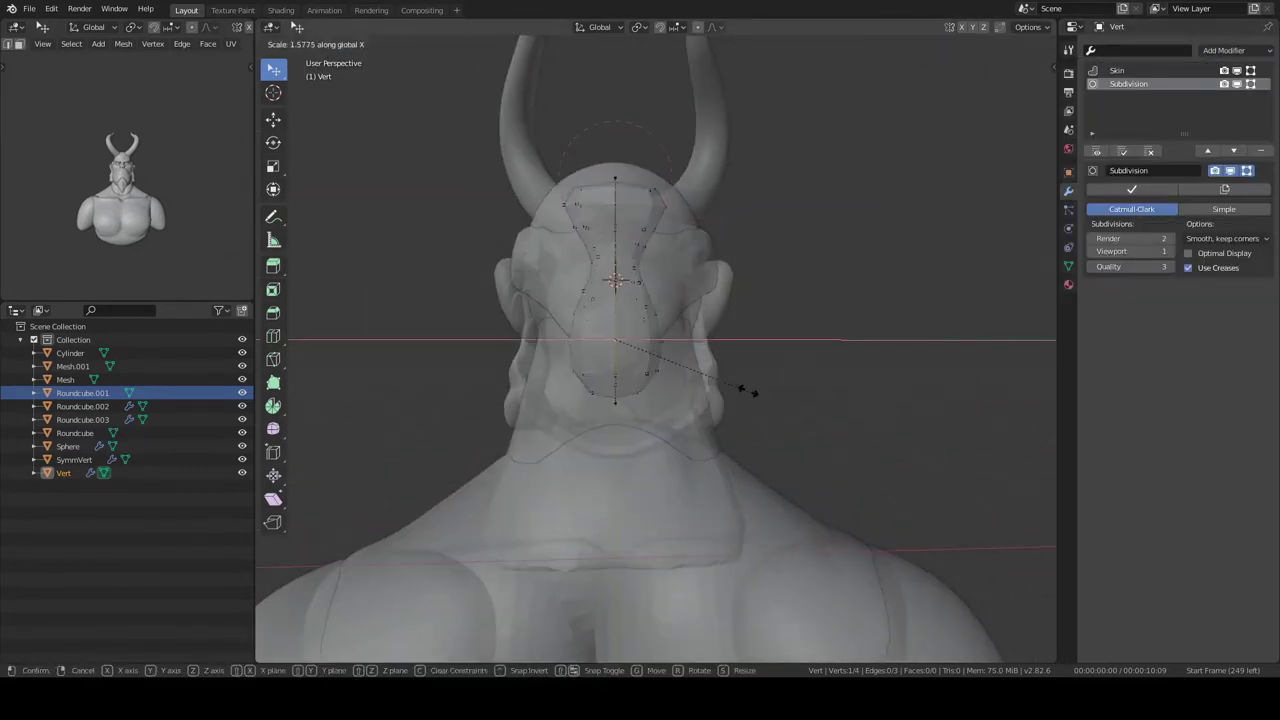
{"action": "left_click", "coordinate": [748, 390]}
{"action": "key", "text": "Tab"}
{"action": "key", "text": "KP_3"}
{"action": "key", "text": "alt+z"}
{"action": "left_click", "coordinate": [1042, 44]}
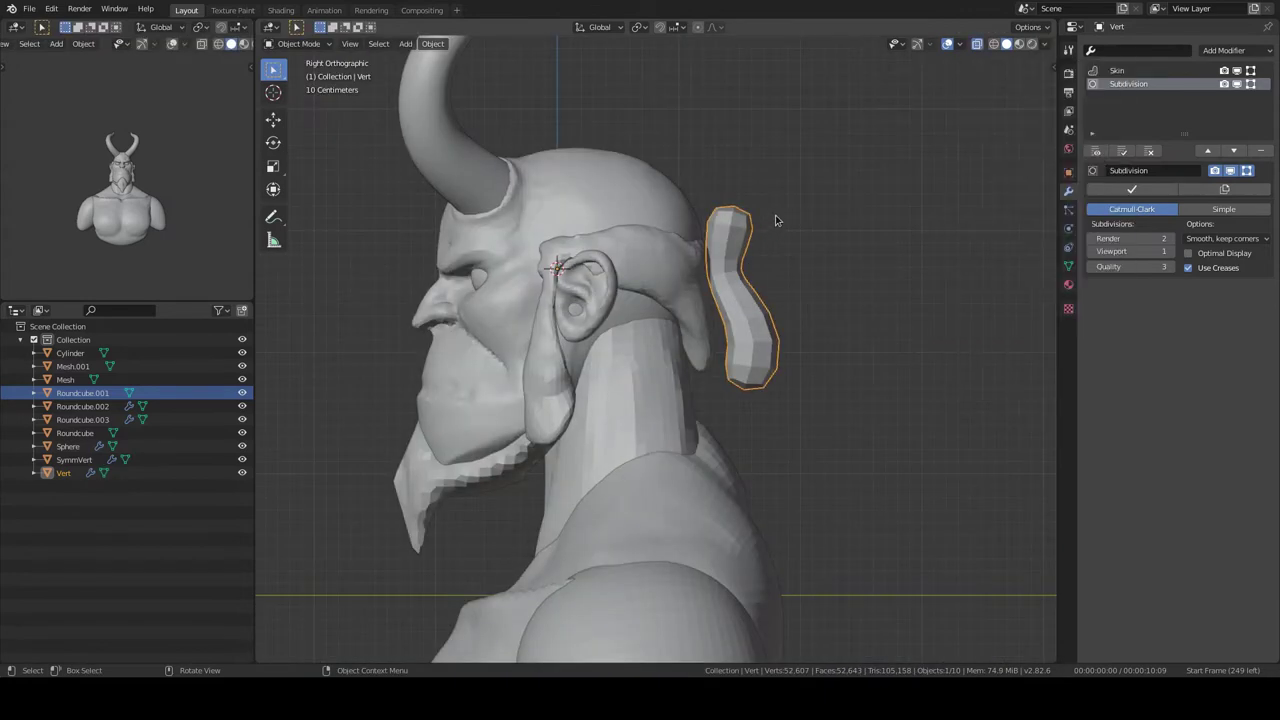
{"action": "key", "text": "Tab"}
{"action": "key", "text": "g"}
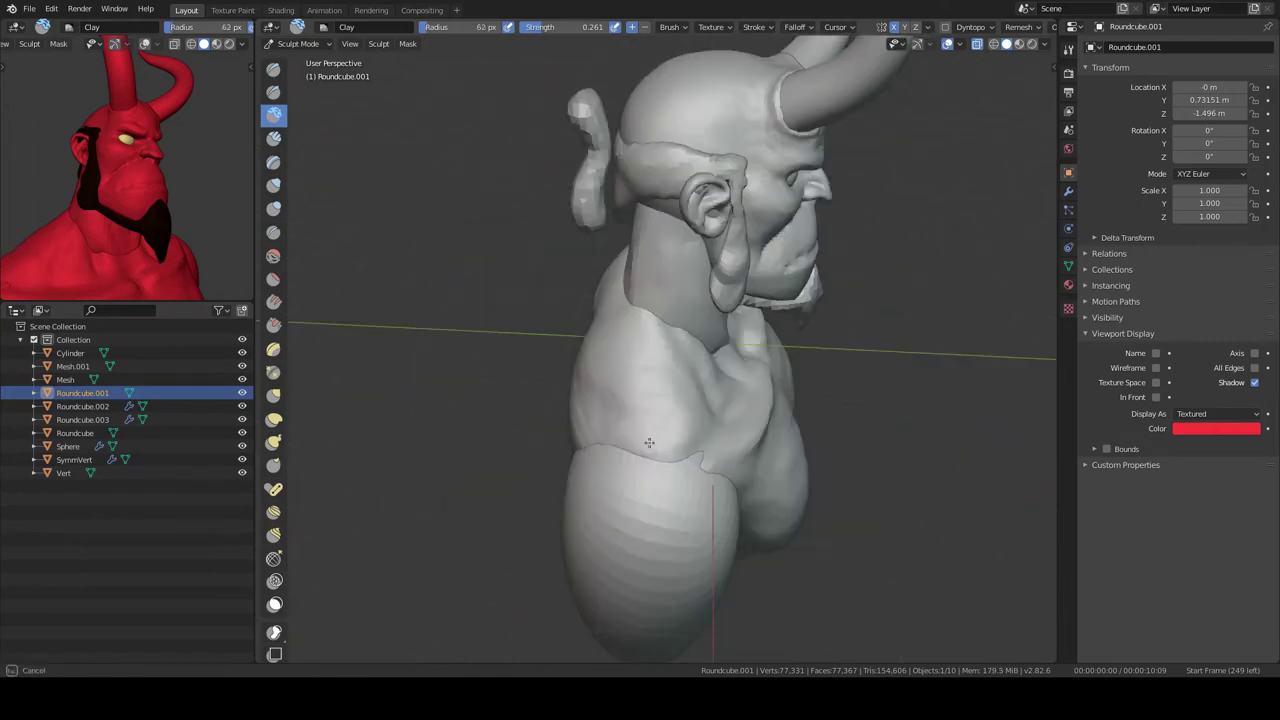
- Isolate the torso and sculpt the neck muscles with the Clay brush at 0.364 strength
{"action": "middle_click_drag", "start_coordinate": [626, 356], "coordinate": [638, 325]}
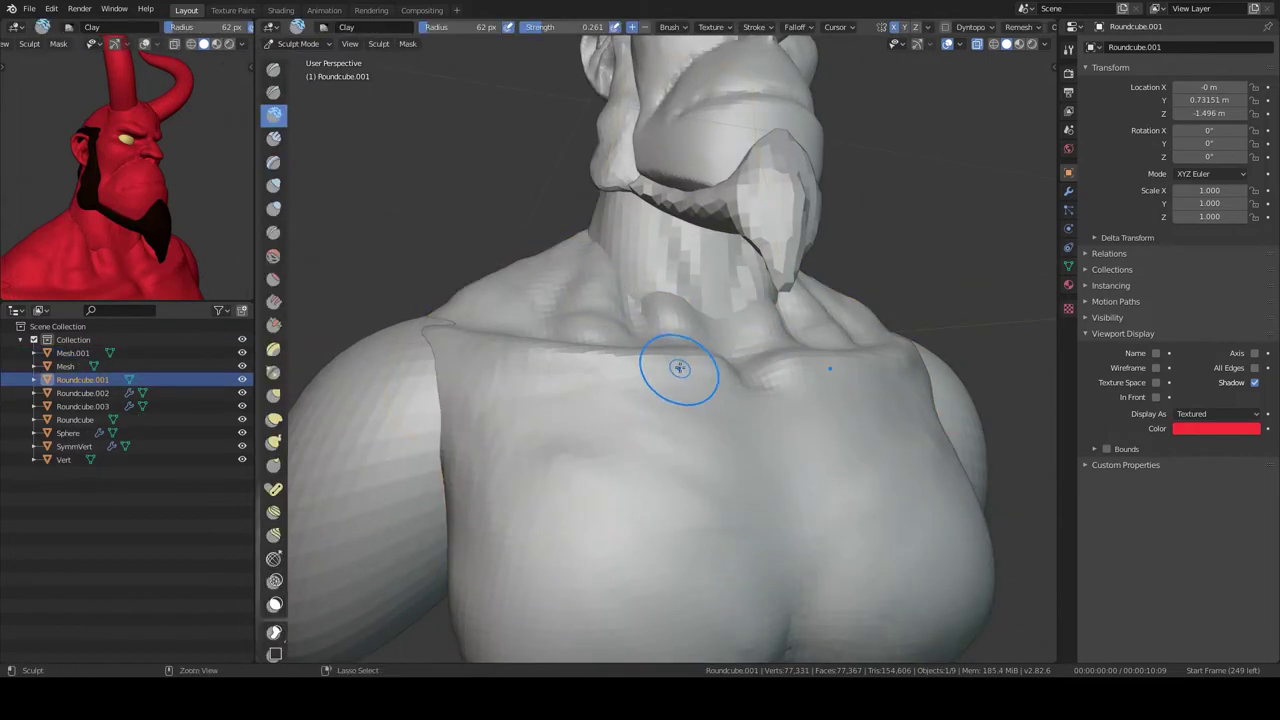
{"action": "middle_click_drag", "start_coordinate": [679, 368], "coordinate": [660, 331]}
{"action": "mouse_move", "coordinate": [620, 256]}
{"action": "middle_mouse_down"}
{"action": "mouse_move", "coordinate": [626, 229]}
{"action": "mouse_move", "coordinate": [663, 257]}
{"action": "mouse_move", "coordinate": [651, 197]}
{"action": "mouse_move", "coordinate": [666, 289]}
{"action": "middle_mouse_up"}
{"action": "key", "text": "c"}
{"action": "key", "text": "KP_Divide"}
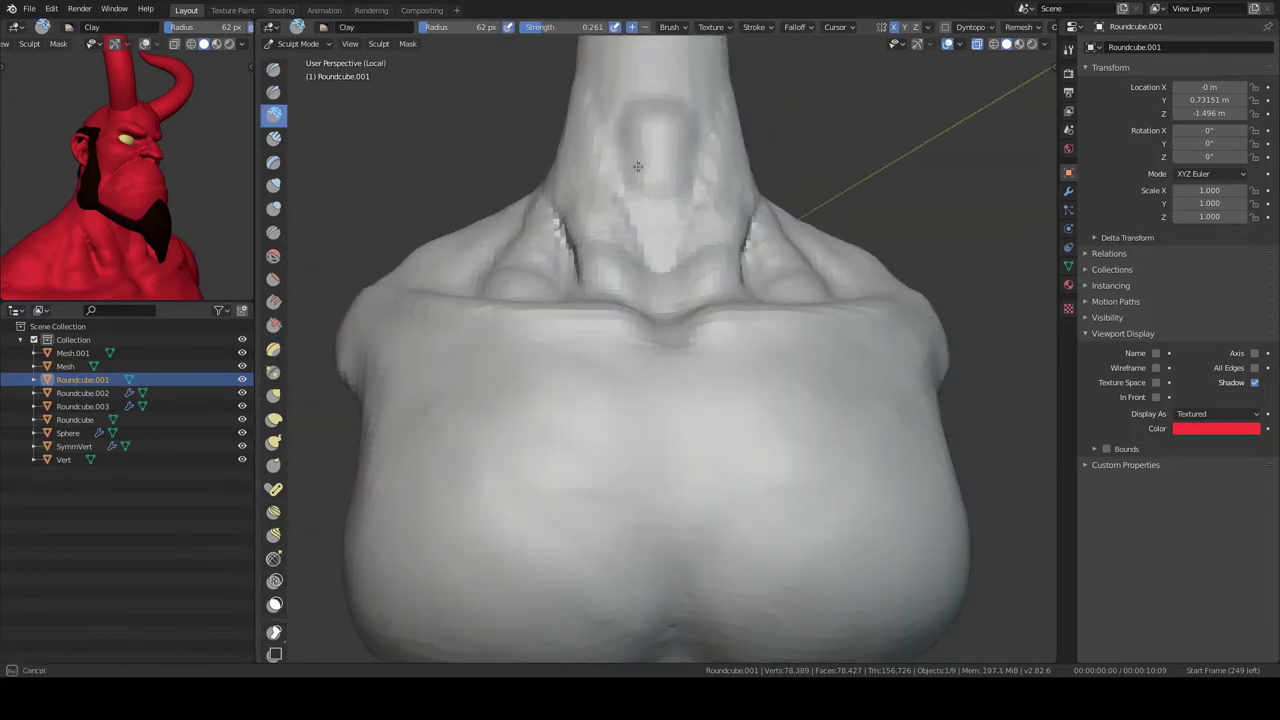
{"action": "middle_click_drag", "start_coordinate": [657, 243], "coordinate": [511, 40]}
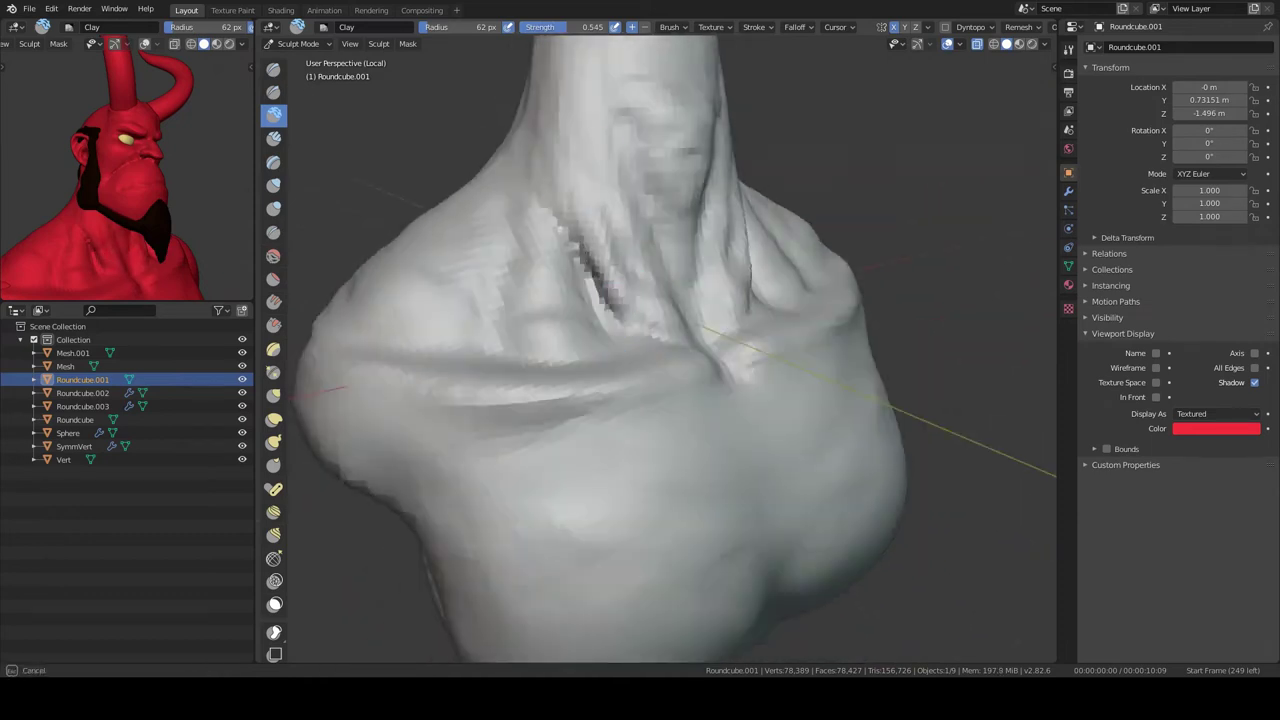
{"action": "mouse_move", "coordinate": [650, 322]}
{"action": "middle_mouse_down"}
{"action": "mouse_move", "coordinate": [620, 263]}
{"action": "mouse_move", "coordinate": [704, 353]}
{"action": "mouse_move", "coordinate": [670, 382]}
{"action": "mouse_move", "coordinate": [619, 218]}
{"action": "middle_mouse_up"}
{"action": "key", "text": "shift+f"}
{"action": "left_click", "coordinate": [563, 249]}
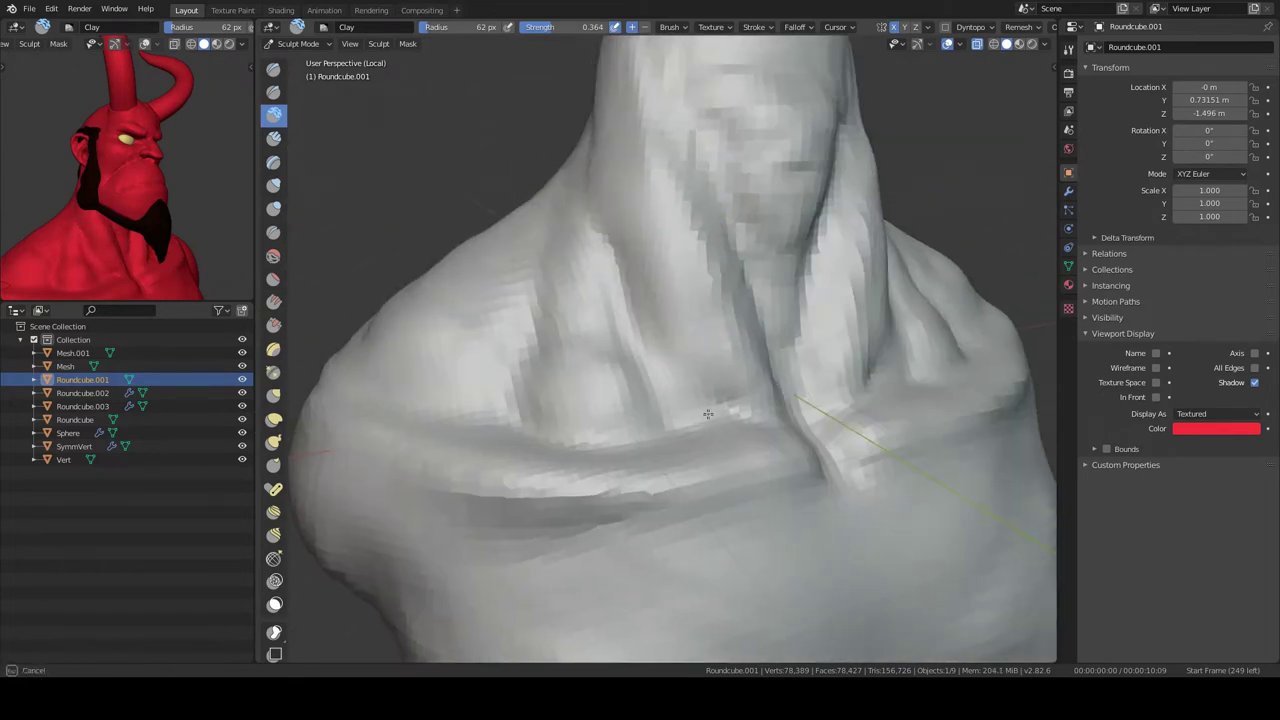
- Shape the chest with a 103 px Elastic Deform brush, leave Local view, and select the shoulder pieces
{"action": "mouse_move", "coordinate": [637, 432]}
{"action": "middle_mouse_down"}
{"action": "mouse_move", "coordinate": [729, 329]}
{"action": "mouse_move", "coordinate": [591, 334]}
{"action": "mouse_move", "coordinate": [711, 409]}
{"action": "mouse_move", "coordinate": [594, 380]}
{"action": "mouse_move", "coordinate": [560, 297]}
{"action": "mouse_move", "coordinate": [565, 307]}
{"action": "middle_mouse_up"}
{"action": "key", "text": "f"}
{"action": "left_click", "coordinate": [663, 383]}
{"action": "scroll", "coordinate": [663, 383], "scroll_direction": "down", "scroll_amount": 3}
{"action": "key", "text": "KP_Divide"}
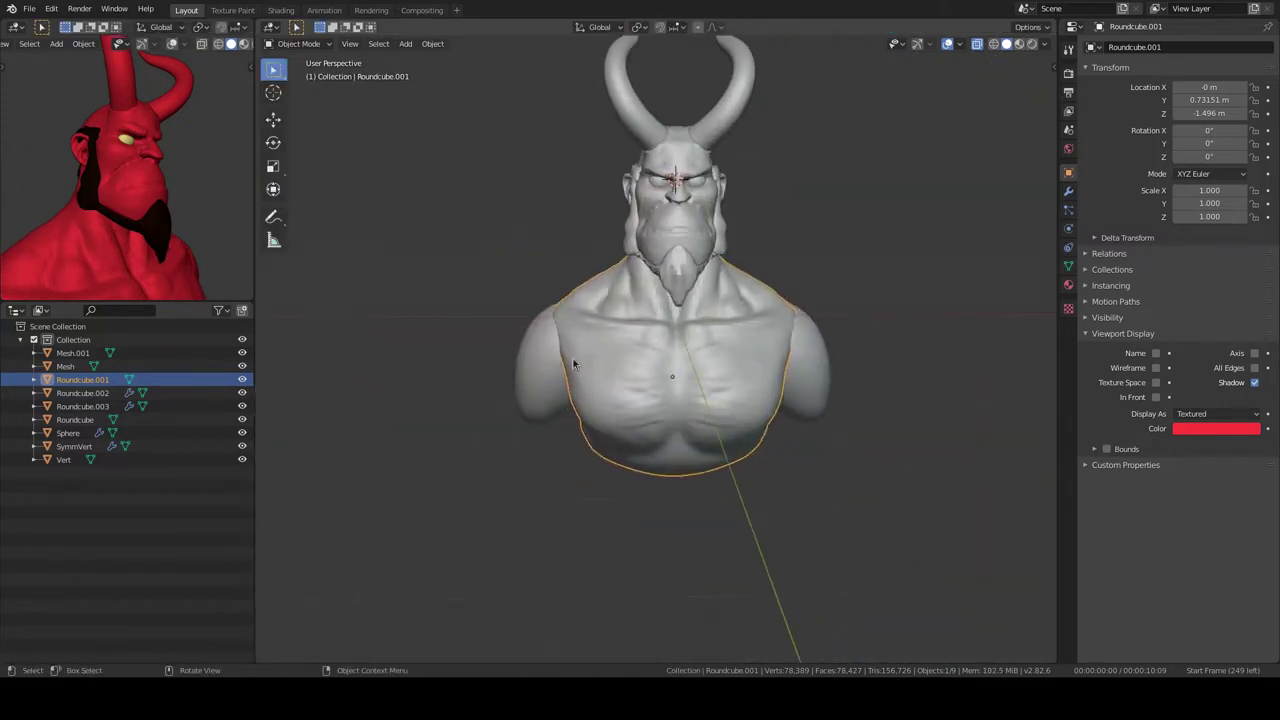
{"action": "left_click", "coordinate": [1068, 190]}
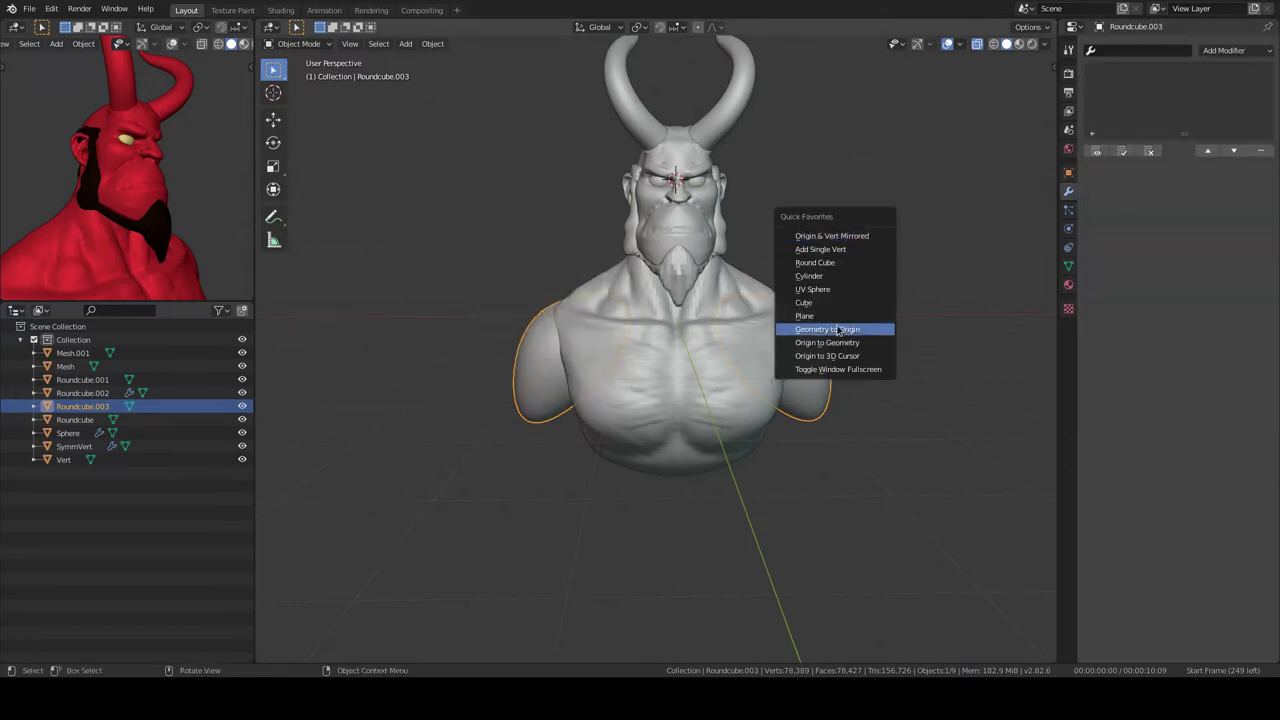
- Center the shoulder piece's geometry on its origin and sculpt it with the Clay brush
{"action": "left_click", "coordinate": [838, 330]}
{"action": "key", "text": "ctrl+Tab"}
{"action": "key", "text": "c"}
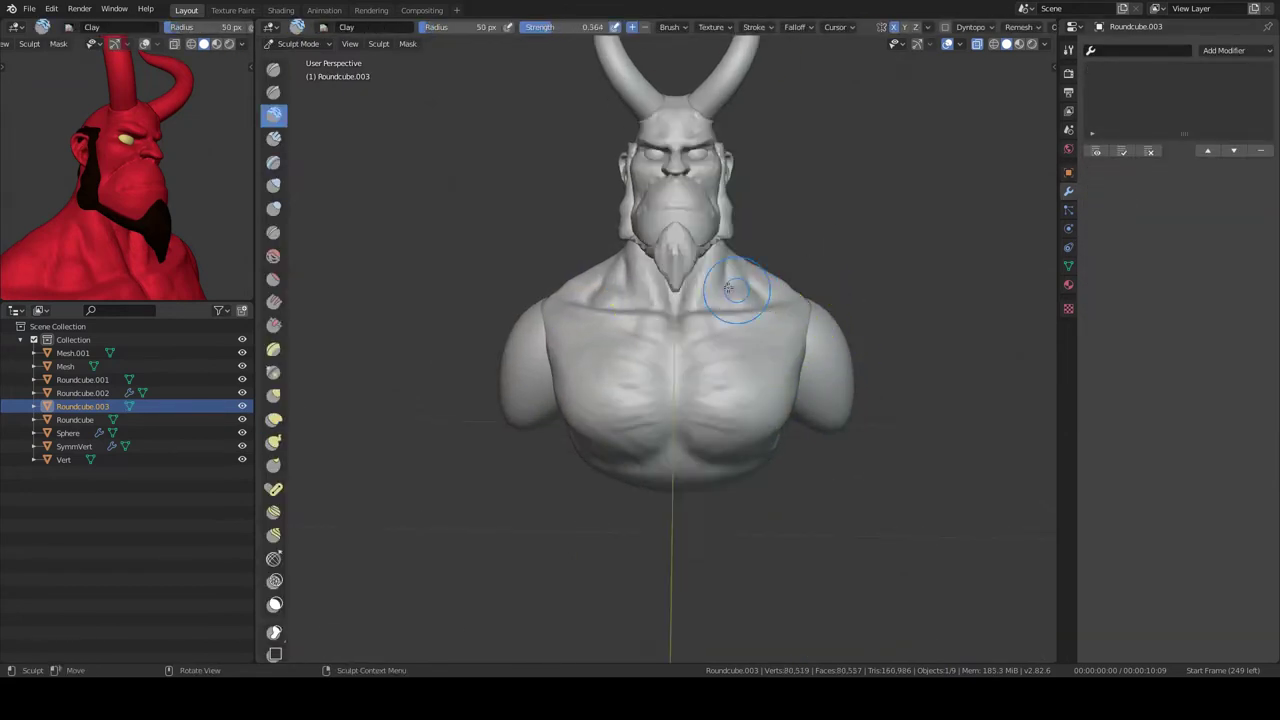
{"action": "middle_click_drag", "start_coordinate": [733, 308], "coordinate": [628, 250]}
{"action": "mouse_move", "coordinate": [593, 305]}
{"action": "middle_mouse_down"}
{"action": "mouse_move", "coordinate": [694, 329]}
{"action": "mouse_move", "coordinate": [766, 406]}
{"action": "mouse_move", "coordinate": [536, 337]}
{"action": "middle_mouse_up"}
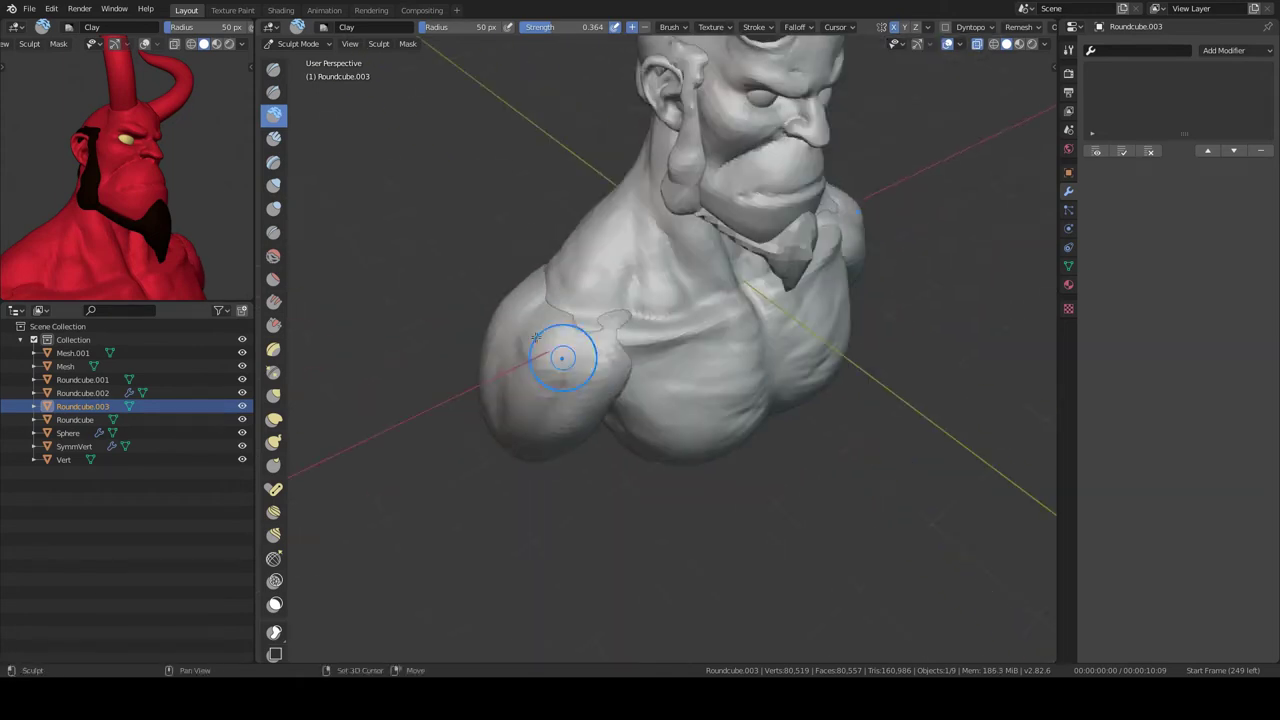
{"action": "scroll", "coordinate": [582, 321], "scroll_direction": "down", "scroll_amount": 5}
{"action": "middle_click_drag", "start_coordinate": [623, 277], "coordinate": [562, 357]}
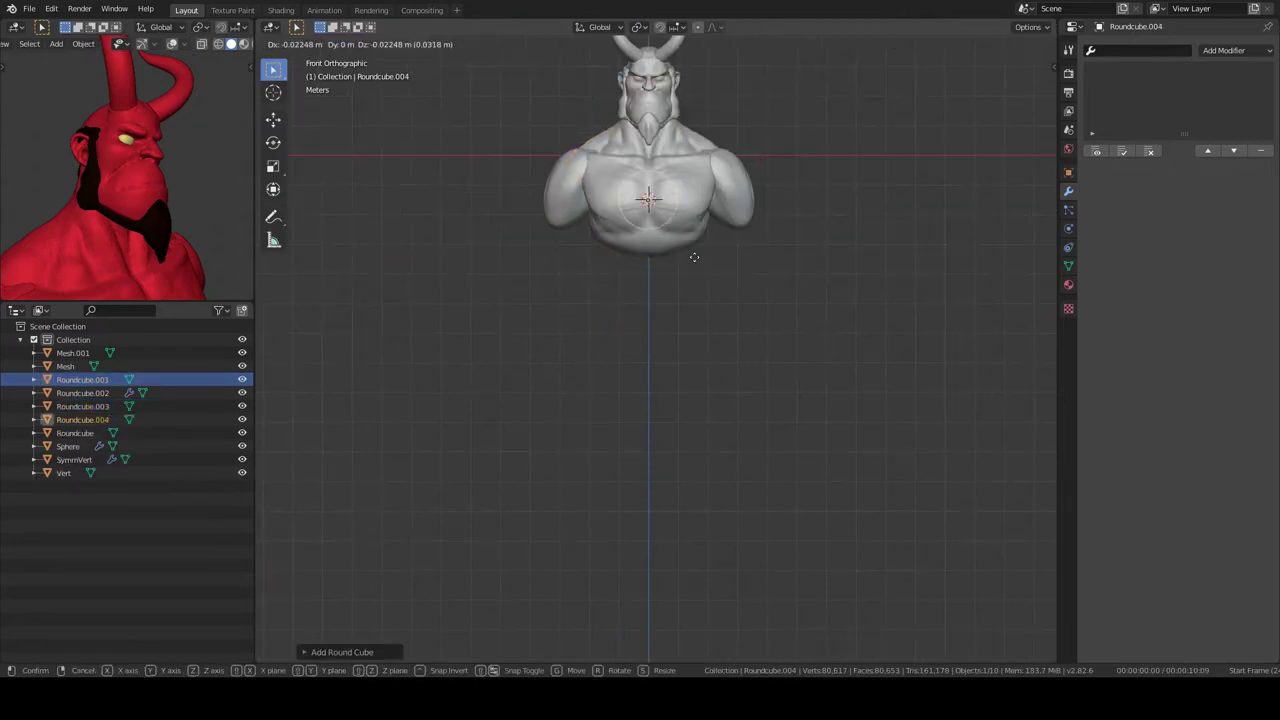
- Apply the new round cube's transform and shape the lower torso with the Grab and Elastic Deform brushes
{"action": "left_click", "coordinate": [718, 284]}
{"action": "key", "text": "ctrl+Tab"}
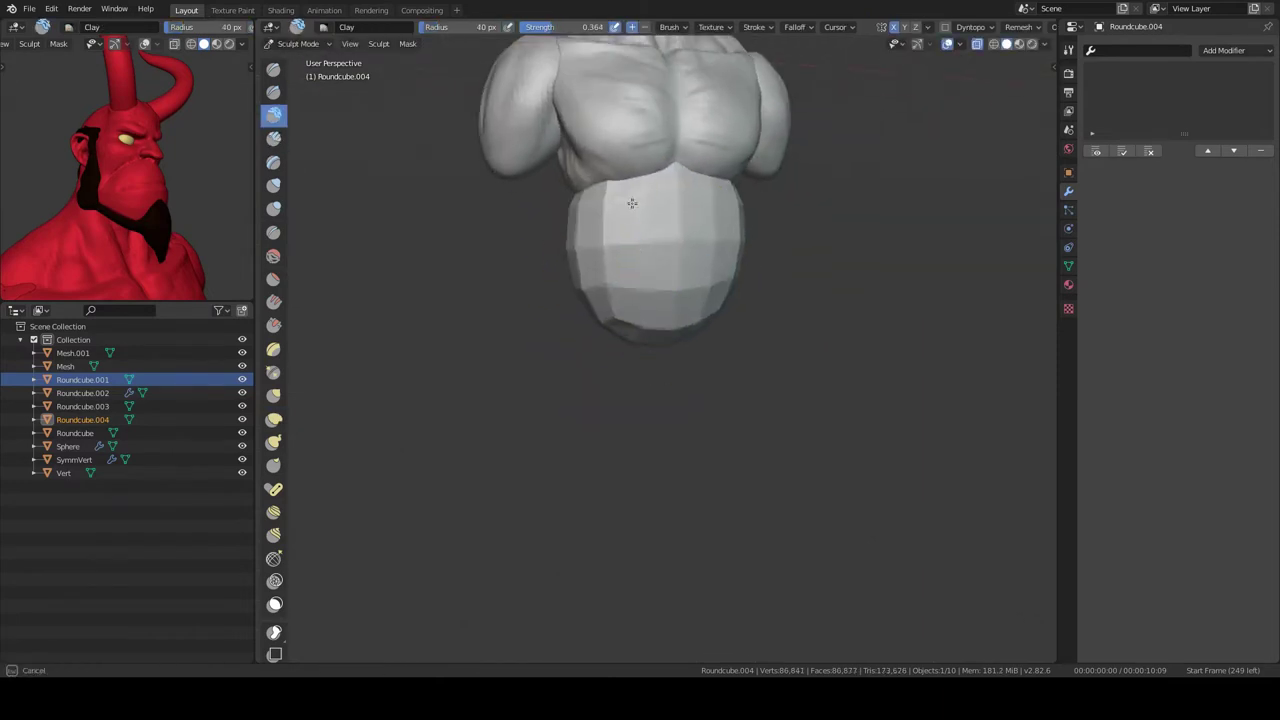
{"action": "middle_click_drag", "start_coordinate": [647, 234], "coordinate": [598, 265]}
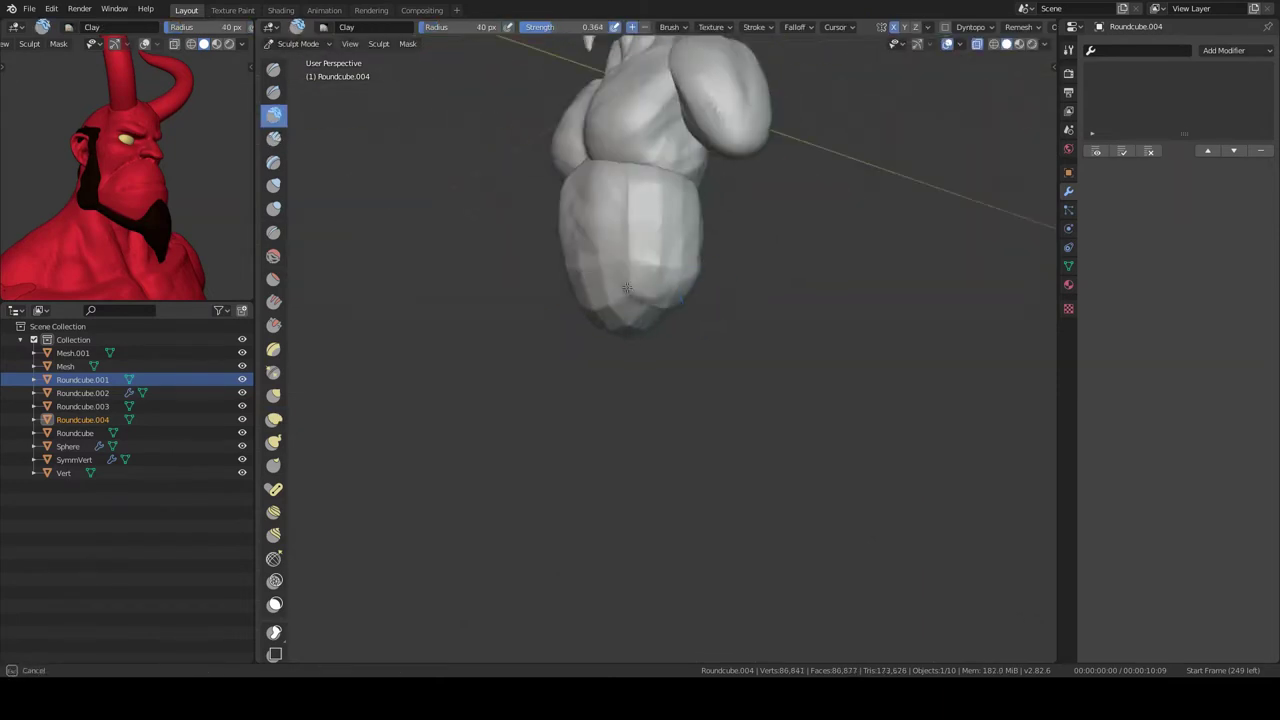
{"action": "mouse_move", "coordinate": [675, 199]}
{"action": "middle_mouse_down"}
{"action": "mouse_move", "coordinate": [665, 371]}
{"action": "mouse_move", "coordinate": [678, 373]}
{"action": "mouse_move", "coordinate": [666, 400]}
{"action": "mouse_move", "coordinate": [666, 365]}
{"action": "middle_mouse_up"}
{"action": "key", "text": "g"}
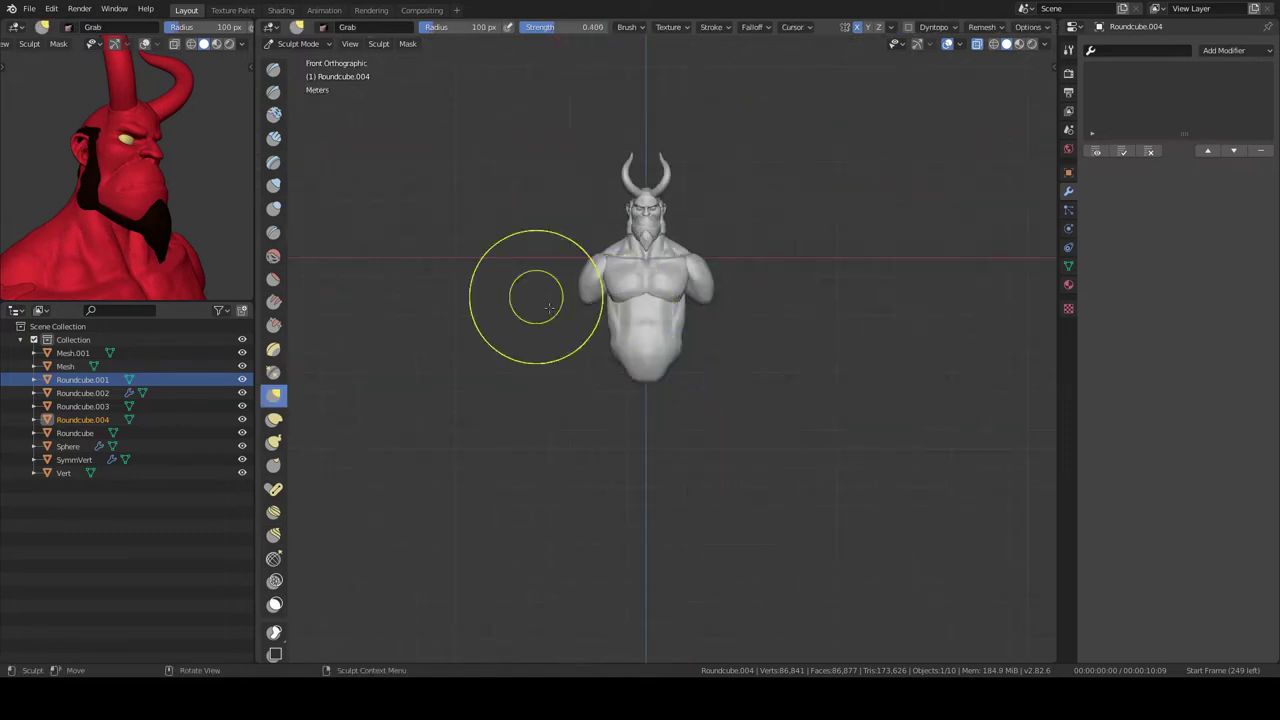
{"action": "key", "text": "shift+space"}
{"action": "left_click", "coordinate": [686, 290]}
{"action": "mouse_move", "coordinate": [714, 306]}
{"action": "middle_mouse_down"}
{"action": "mouse_move", "coordinate": [846, 271]}
{"action": "mouse_move", "coordinate": [727, 281]}
{"action": "middle_mouse_up"}
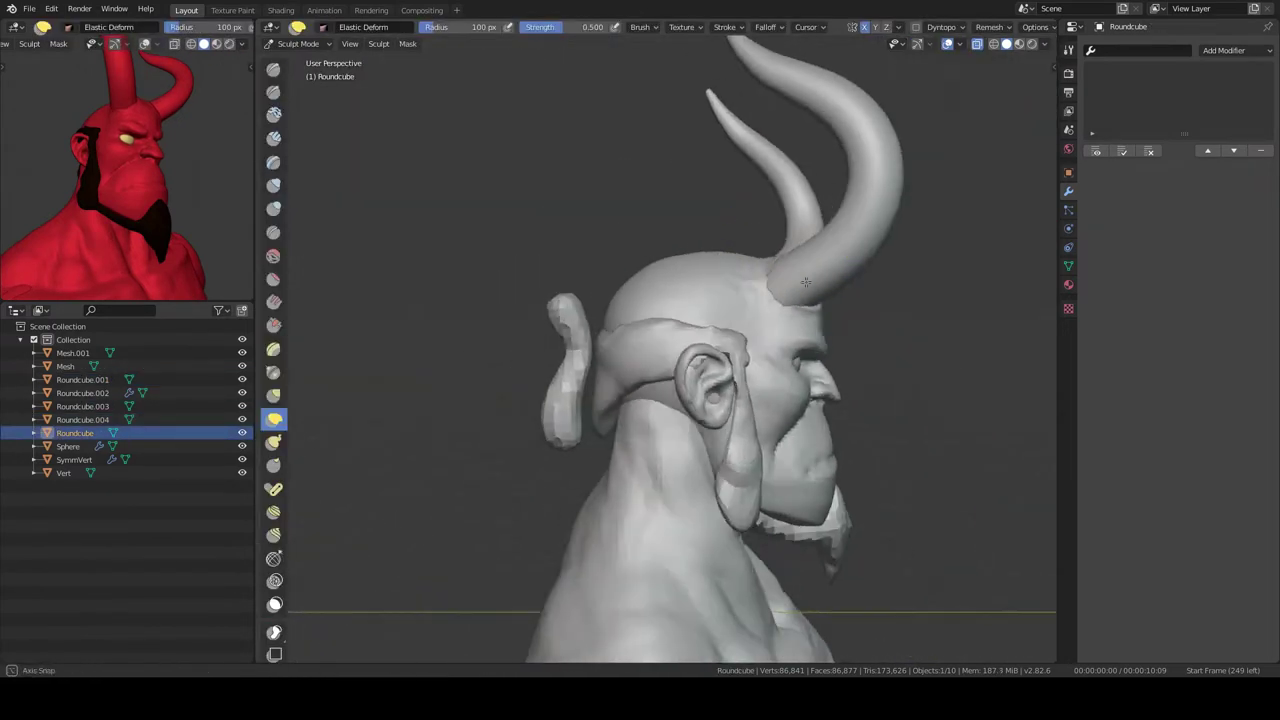
- Carve a sharp crease from the nose wing down around the mouth with the Draw Sharp brush
{"action": "middle_click_drag", "start_coordinate": [805, 283], "coordinate": [767, 246]}
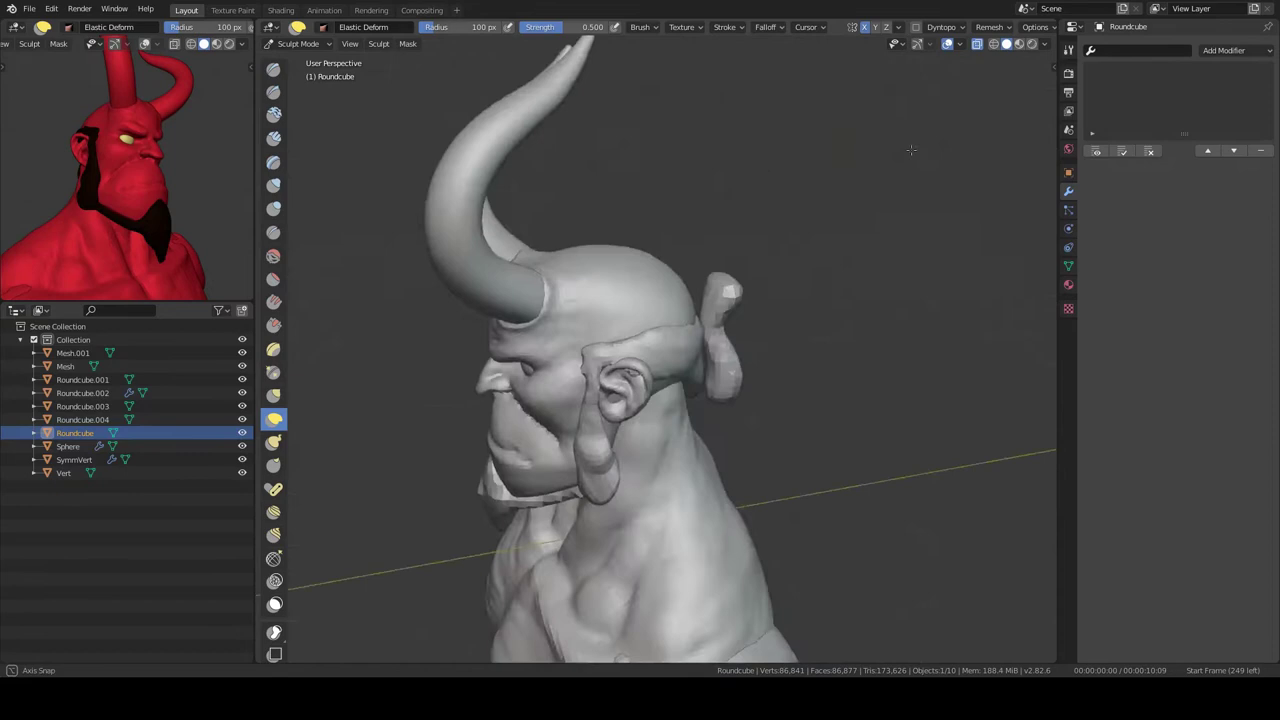
{"action": "key", "text": "ctrl+Tab"}
{"action": "key", "text": "Escape"}
{"action": "scroll", "coordinate": [760, 220], "scroll_direction": "down", "scroll_amount": 3}
{"action": "scroll", "coordinate": [800, 177], "scroll_direction": "up", "scroll_amount": 3}
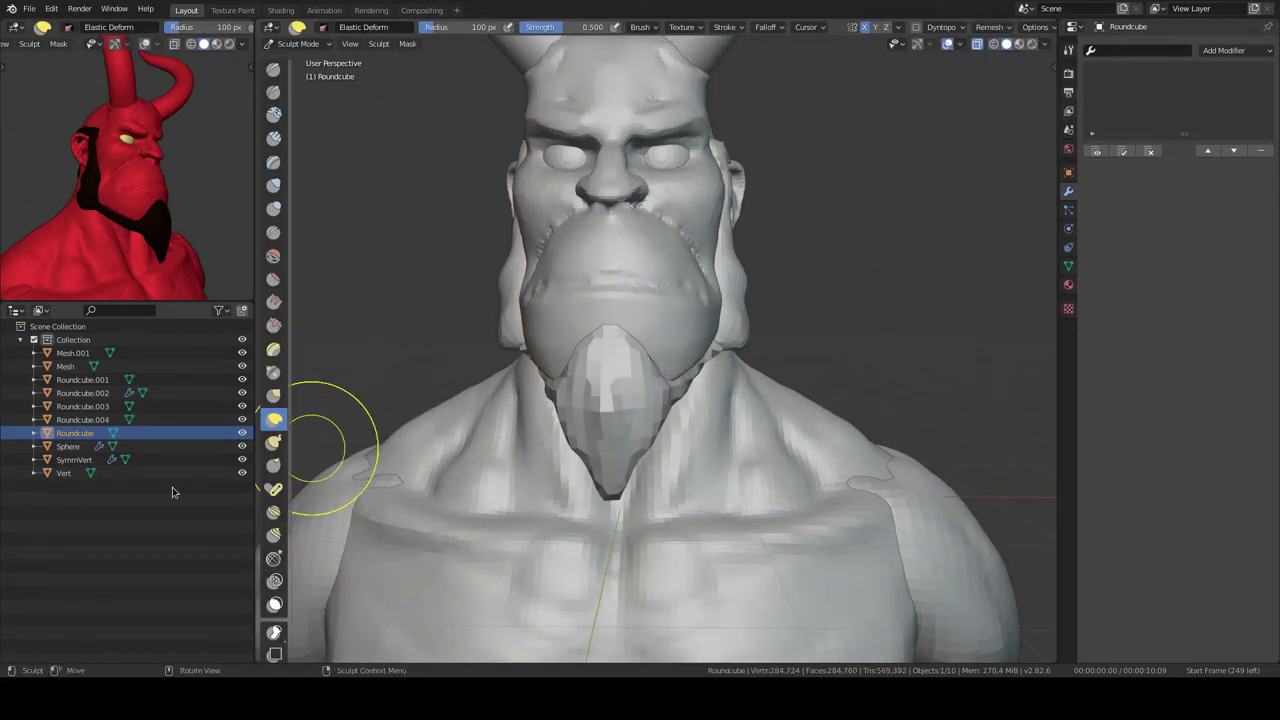
{"action": "middle_click_drag", "start_coordinate": [286, 518], "coordinate": [680, 320]}
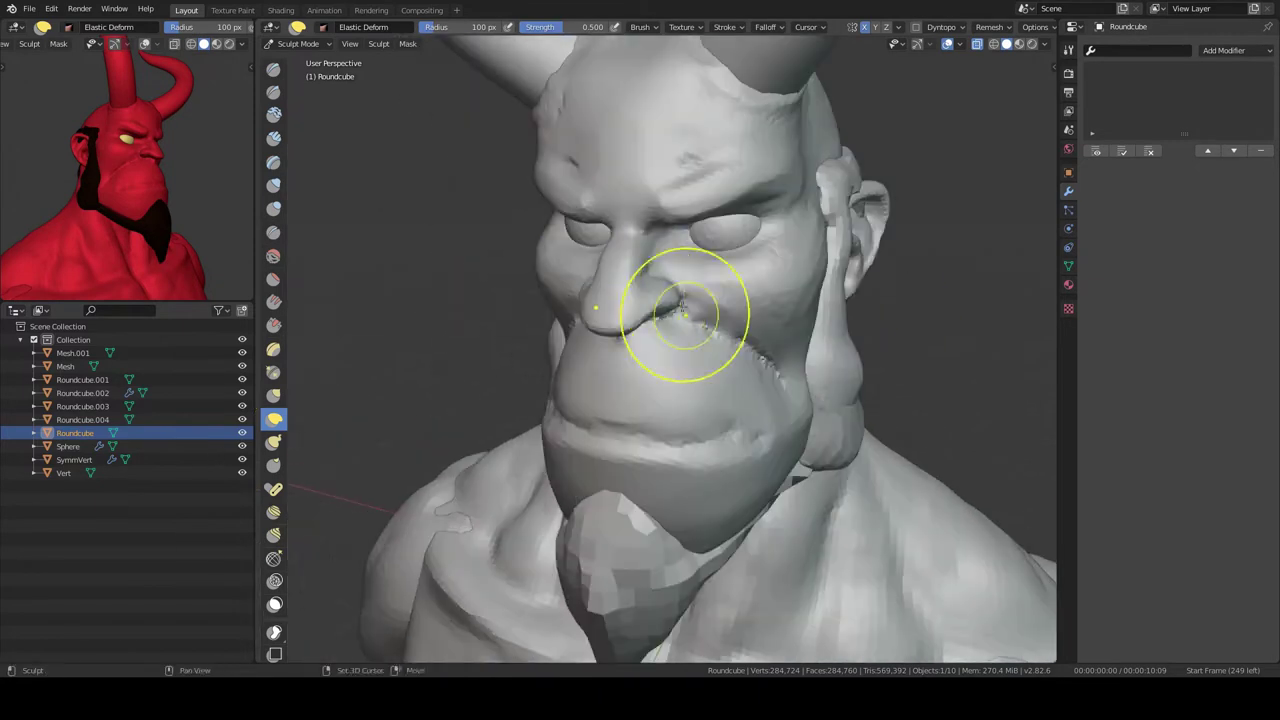
{"action": "key", "text": "shift+x"}
{"action": "mouse_move", "coordinate": [614, 229]}
{"action": "middle_mouse_down"}
{"action": "mouse_move", "coordinate": [614, 336]}
{"action": "mouse_move", "coordinate": [652, 306]}
{"action": "mouse_move", "coordinate": [594, 364]}
{"action": "mouse_move", "coordinate": [516, 267]}
{"action": "mouse_move", "coordinate": [680, 286]}
{"action": "mouse_move", "coordinate": [714, 400]}
{"action": "mouse_move", "coordinate": [673, 344]}
{"action": "mouse_move", "coordinate": [700, 271]}
{"action": "mouse_move", "coordinate": [670, 255]}
{"action": "mouse_move", "coordinate": [650, 300]}
{"action": "mouse_move", "coordinate": [663, 349]}
{"action": "mouse_move", "coordinate": [630, 320]}
{"action": "mouse_move", "coordinate": [641, 314]}
{"action": "mouse_move", "coordinate": [497, 323]}
{"action": "middle_mouse_up"}
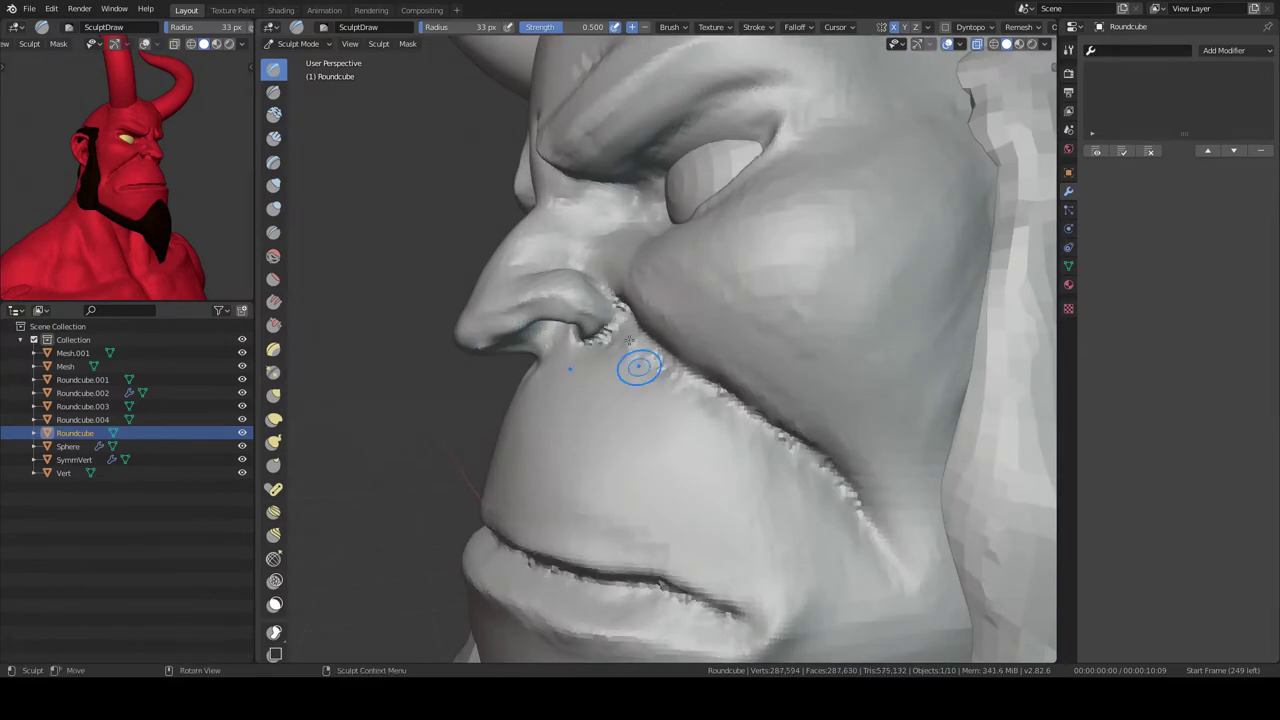
- Build up the cheek folds and lips with the Clay Strips and Elastic Deform brushes
{"action": "key", "text": "c"}
{"action": "middle_click_drag", "start_coordinate": [638, 367], "coordinate": [506, 286], "text": "ctrl"}
{"action": "mouse_move", "coordinate": [581, 258]}
{"action": "middle_mouse_down"}
{"action": "mouse_move", "coordinate": [634, 314]}
{"action": "mouse_move", "coordinate": [518, 253]}
{"action": "mouse_move", "coordinate": [578, 293]}
{"action": "middle_mouse_up"}
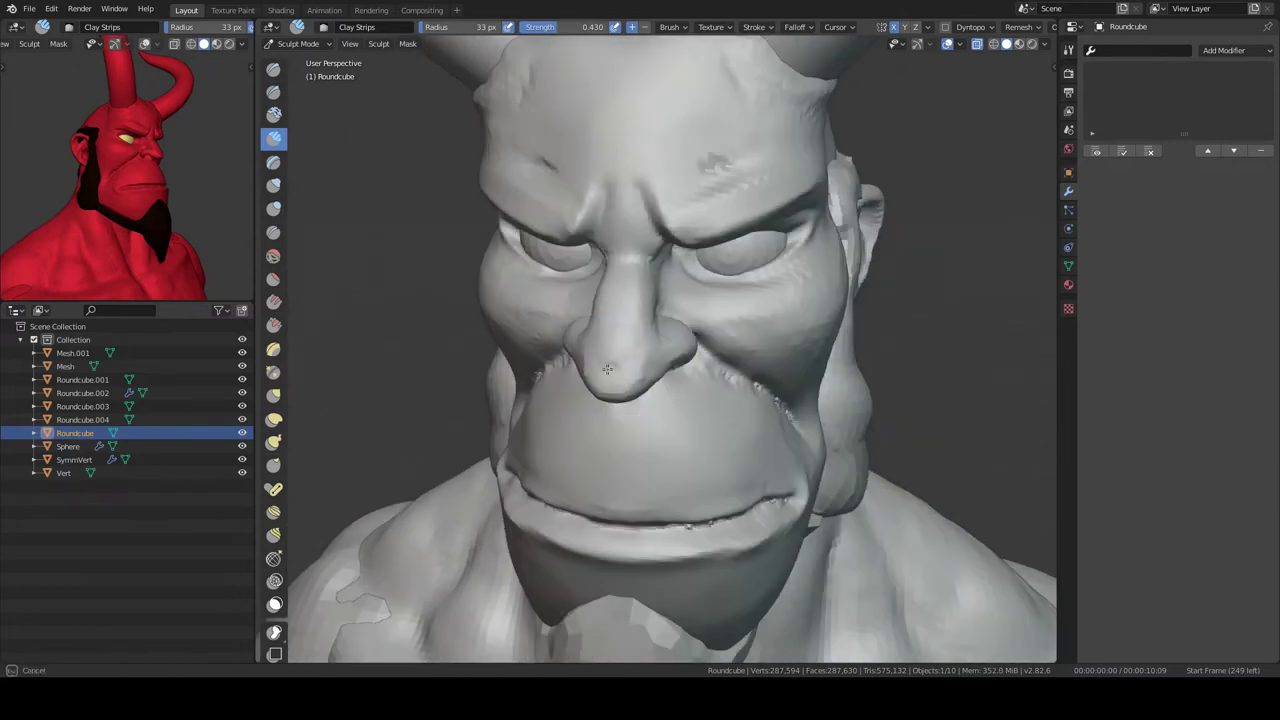
{"action": "mouse_move", "coordinate": [643, 341]}
{"action": "middle_mouse_down"}
{"action": "mouse_move", "coordinate": [808, 326]}
{"action": "mouse_move", "coordinate": [566, 297]}
{"action": "mouse_move", "coordinate": [651, 206]}
{"action": "mouse_move", "coordinate": [472, 312]}
{"action": "middle_mouse_up"}
{"action": "key", "text": "shift+space"}
{"action": "scroll", "coordinate": [472, 312], "scroll_direction": "down", "scroll_amount": 5}
{"action": "scroll", "coordinate": [662, 303], "scroll_direction": "up", "scroll_amount": 3}
{"action": "mouse_move", "coordinate": [662, 303]}
{"action": "middle_mouse_down"}
{"action": "mouse_move", "coordinate": [611, 368]}
{"action": "mouse_move", "coordinate": [746, 215]}
{"action": "mouse_move", "coordinate": [670, 330]}
{"action": "mouse_move", "coordinate": [567, 331]}
{"action": "middle_mouse_up"}
{"action": "scroll", "coordinate": [694, 286], "scroll_direction": "down", "scroll_amount": 4}
{"action": "scroll", "coordinate": [670, 330], "scroll_direction": "up", "scroll_amount": 3}
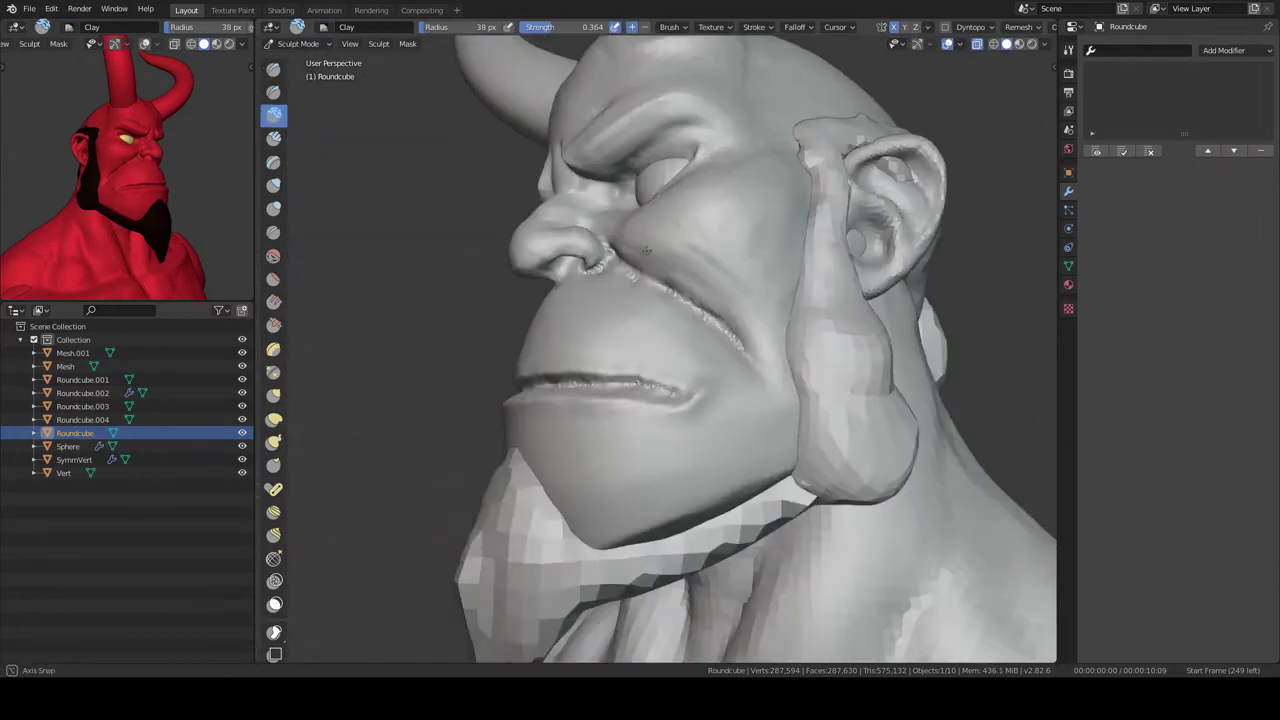
{"action": "middle_click_drag", "start_coordinate": [646, 250], "coordinate": [695, 195]}
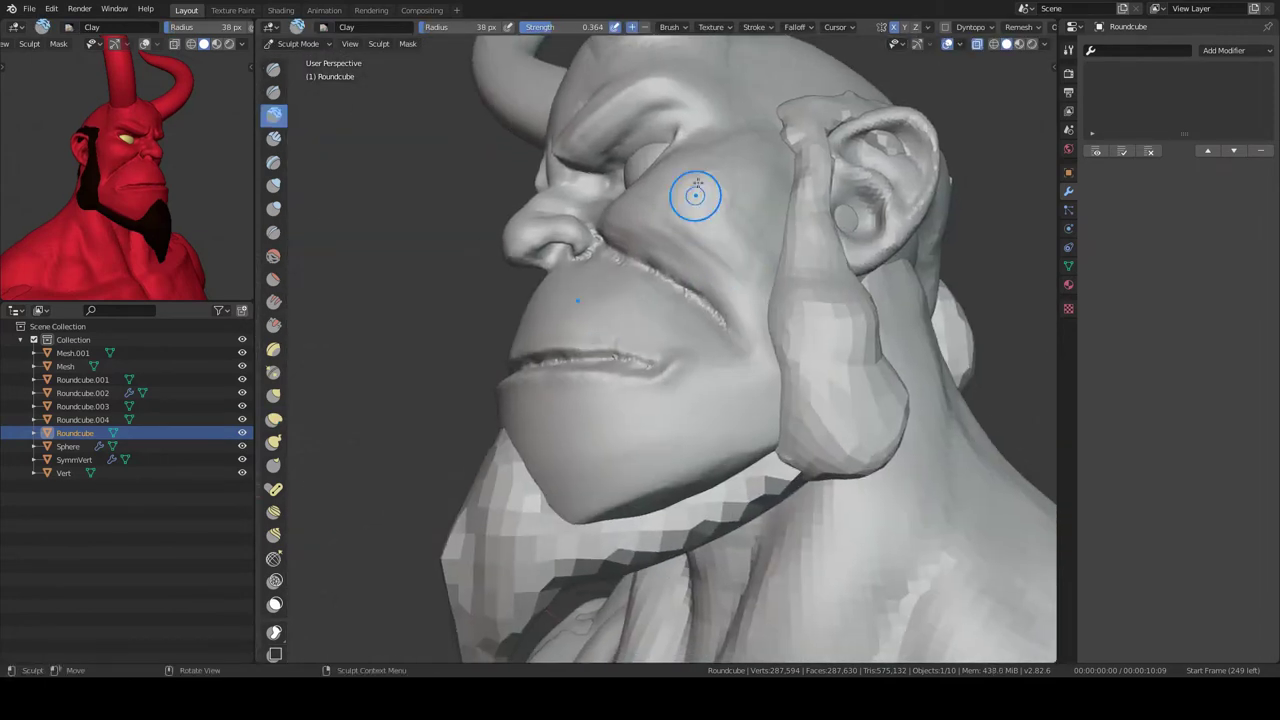
{"action": "mouse_move", "coordinate": [709, 353]}
{"action": "middle_mouse_down"}
{"action": "mouse_move", "coordinate": [726, 237]}
{"action": "mouse_move", "coordinate": [731, 266]}
{"action": "mouse_move", "coordinate": [689, 209]}
{"action": "mouse_move", "coordinate": [709, 234]}
{"action": "mouse_move", "coordinate": [743, 232]}
{"action": "mouse_move", "coordinate": [677, 260]}
{"action": "mouse_move", "coordinate": [675, 230]}
{"action": "middle_mouse_up"}
- Refine the lips with the Clay Strips and Clay brushes, then isolate the ear in Local view
{"action": "key", "text": "c"}
{"action": "mouse_move", "coordinate": [674, 278]}
{"action": "middle_mouse_down"}
{"action": "mouse_move", "coordinate": [650, 235]}
{"action": "mouse_move", "coordinate": [663, 255]}
{"action": "mouse_move", "coordinate": [709, 234]}
{"action": "mouse_move", "coordinate": [689, 206]}
{"action": "mouse_move", "coordinate": [626, 266]}
{"action": "mouse_move", "coordinate": [677, 223]}
{"action": "mouse_move", "coordinate": [652, 171]}
{"action": "middle_mouse_up"}
{"action": "key", "text": "shift+space"}
{"action": "left_click", "coordinate": [650, 251]}
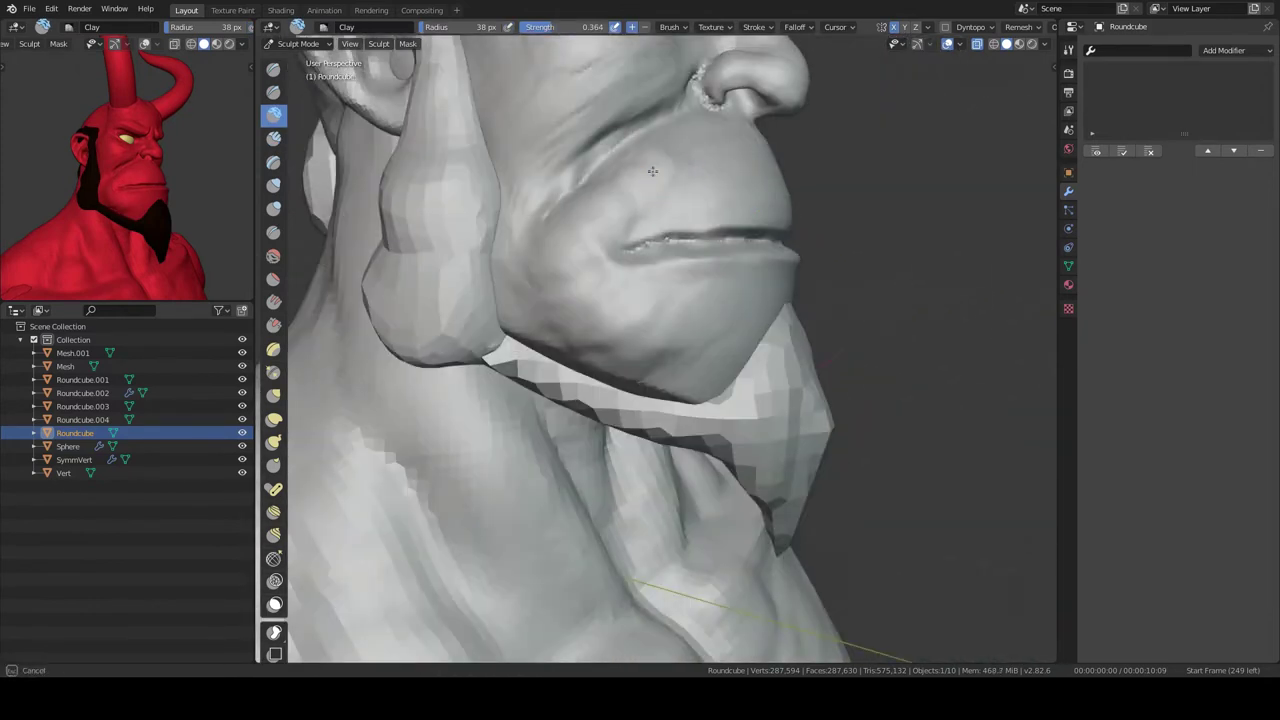
{"action": "left_click", "coordinate": [705, 273]}
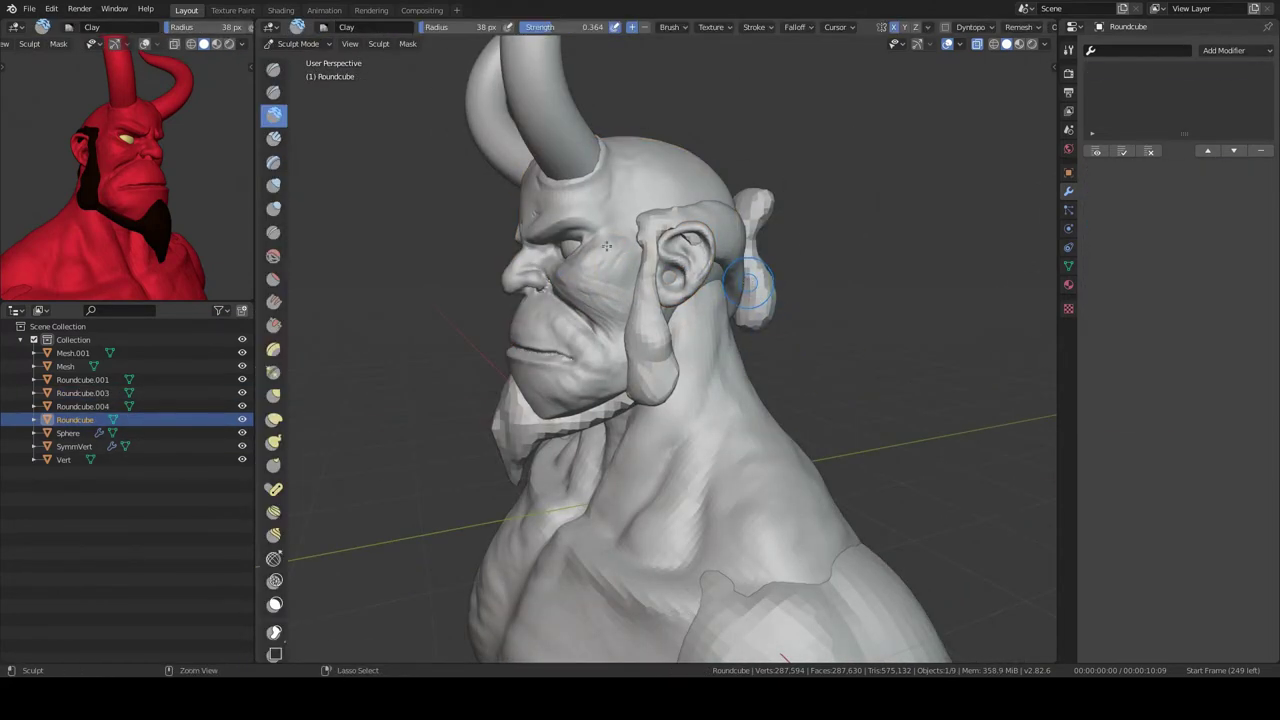
{"action": "key", "text": "KP_Divide"}
{"action": "scroll", "coordinate": [660, 265], "scroll_direction": "up", "scroll_amount": 5}
- Deepen the ear's inner folds with the Clay Strips brush and leave Local view
{"action": "middle_click_drag", "start_coordinate": [607, 270], "coordinate": [719, 237]}
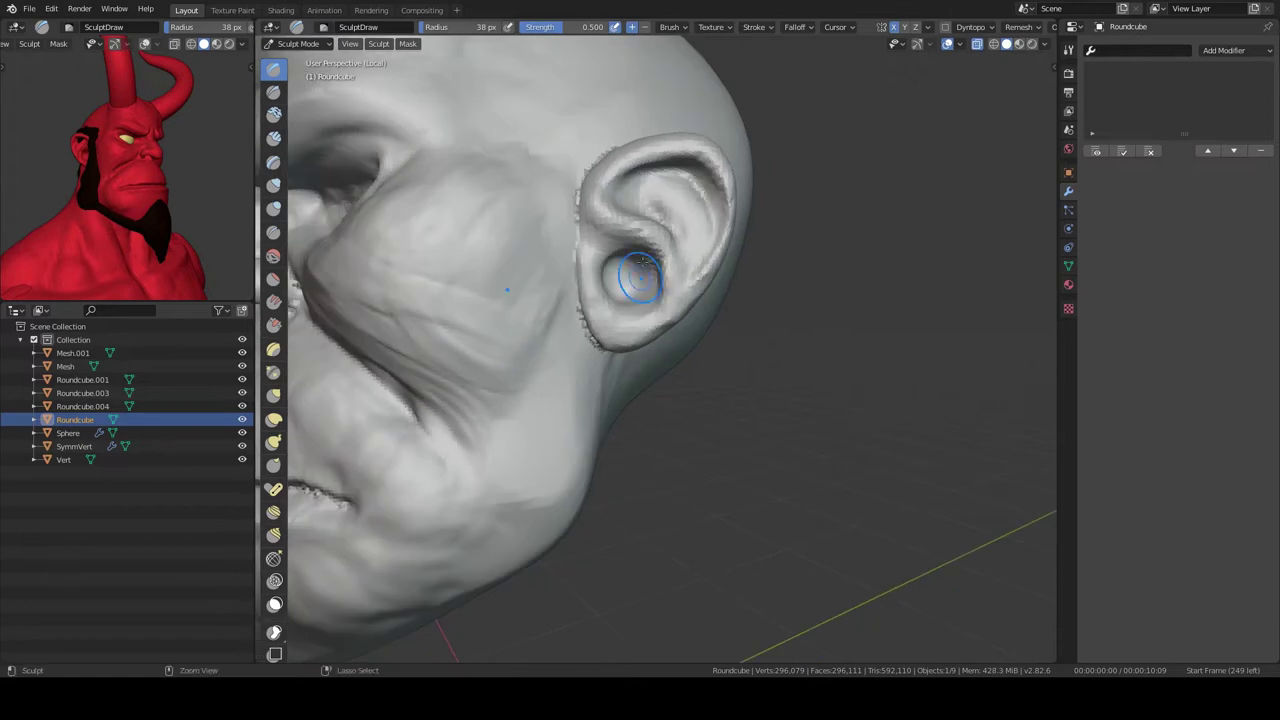
{"action": "key", "text": "c"}
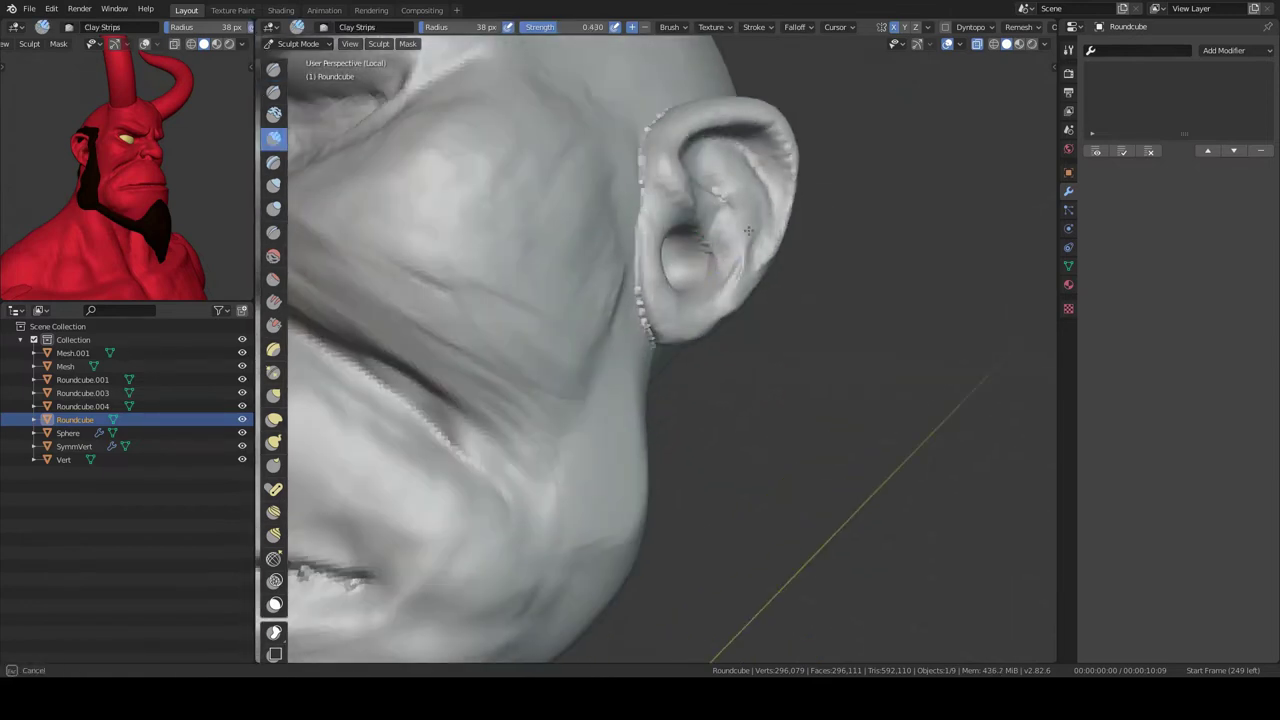
{"action": "mouse_move", "coordinate": [640, 351]}
{"action": "middle_mouse_down"}
{"action": "mouse_move", "coordinate": [597, 306]}
{"action": "mouse_move", "coordinate": [644, 211]}
{"action": "mouse_move", "coordinate": [749, 266]}
{"action": "mouse_move", "coordinate": [634, 286]}
{"action": "mouse_move", "coordinate": [600, 310]}
{"action": "mouse_move", "coordinate": [640, 300]}
{"action": "middle_mouse_up"}
{"action": "scroll", "coordinate": [634, 286], "scroll_direction": "down", "scroll_amount": 5}
{"action": "key", "text": "ctrl+Tab"}
{"action": "key", "text": "KP_Divide"}
- Select the strip along the jaw and voxel-remesh it to a denser surface in Sculpt Mode
{"action": "left_click", "coordinate": [649, 318]}
{"action": "key", "text": "ctrl+Tab"}
{"action": "left_click", "coordinate": [1020, 27]}
{"action": "mouse_move", "coordinate": [733, 333]}
{"action": "middle_mouse_down"}
{"action": "mouse_move", "coordinate": [700, 320]}
{"action": "mouse_move", "coordinate": [709, 371]}
{"action": "mouse_move", "coordinate": [729, 234]}
{"action": "mouse_move", "coordinate": [775, 262]}
{"action": "mouse_move", "coordinate": [698, 160]}
{"action": "mouse_move", "coordinate": [749, 186]}
{"action": "mouse_move", "coordinate": [928, 193]}
{"action": "mouse_move", "coordinate": [730, 343]}
{"action": "mouse_move", "coordinate": [671, 257]}
{"action": "mouse_move", "coordinate": [766, 307]}
{"action": "mouse_move", "coordinate": [717, 258]}
{"action": "middle_mouse_up"}
{"action": "scroll", "coordinate": [700, 320], "scroll_direction": "up", "scroll_amount": 3}
{"action": "left_click", "coordinate": [1020, 27]}
{"action": "left_click", "coordinate": [1020, 140]}
{"action": "key", "text": "c"}
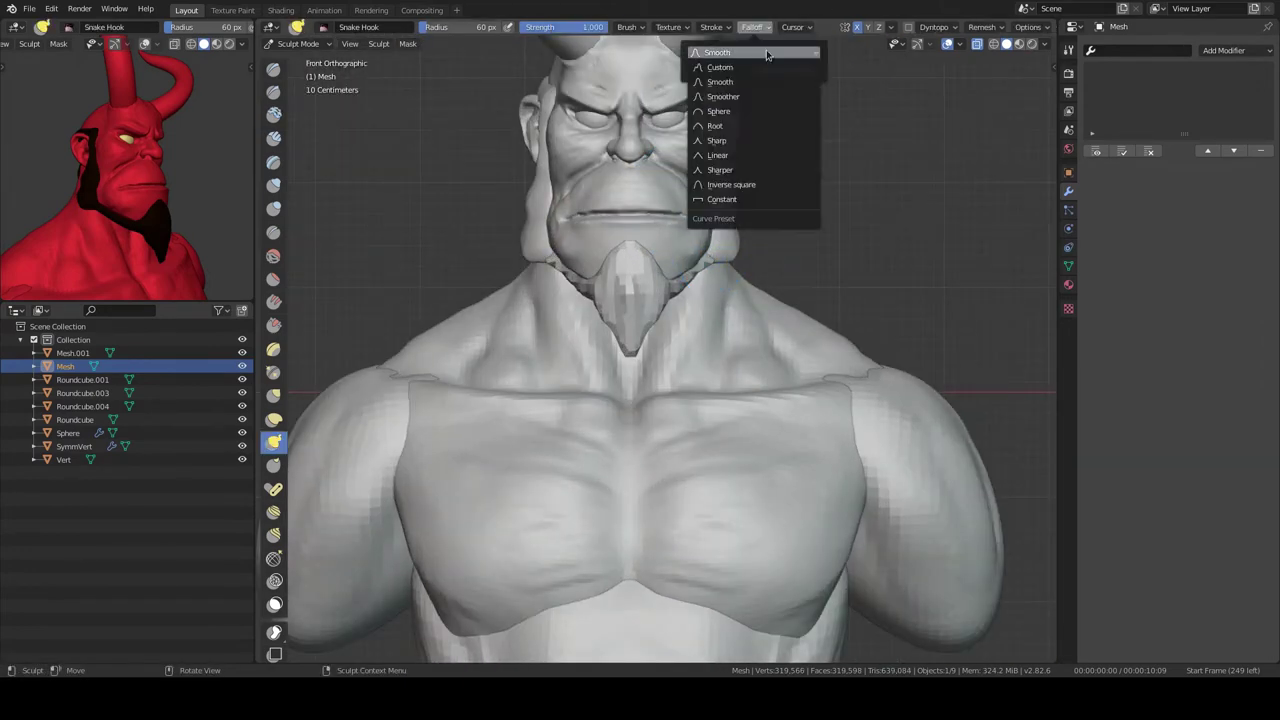
- Pull pointed spikes outward along the jaw strip with Snake Hook strokes
{"action": "scroll", "coordinate": [794, 186], "scroll_direction": "up", "scroll_amount": 2}
{"action": "mouse_move", "coordinate": [794, 186]}
{"action": "middle_mouse_down"}
{"action": "mouse_move", "coordinate": [849, 271]}
{"action": "mouse_move", "coordinate": [678, 253]}
{"action": "middle_mouse_up"}
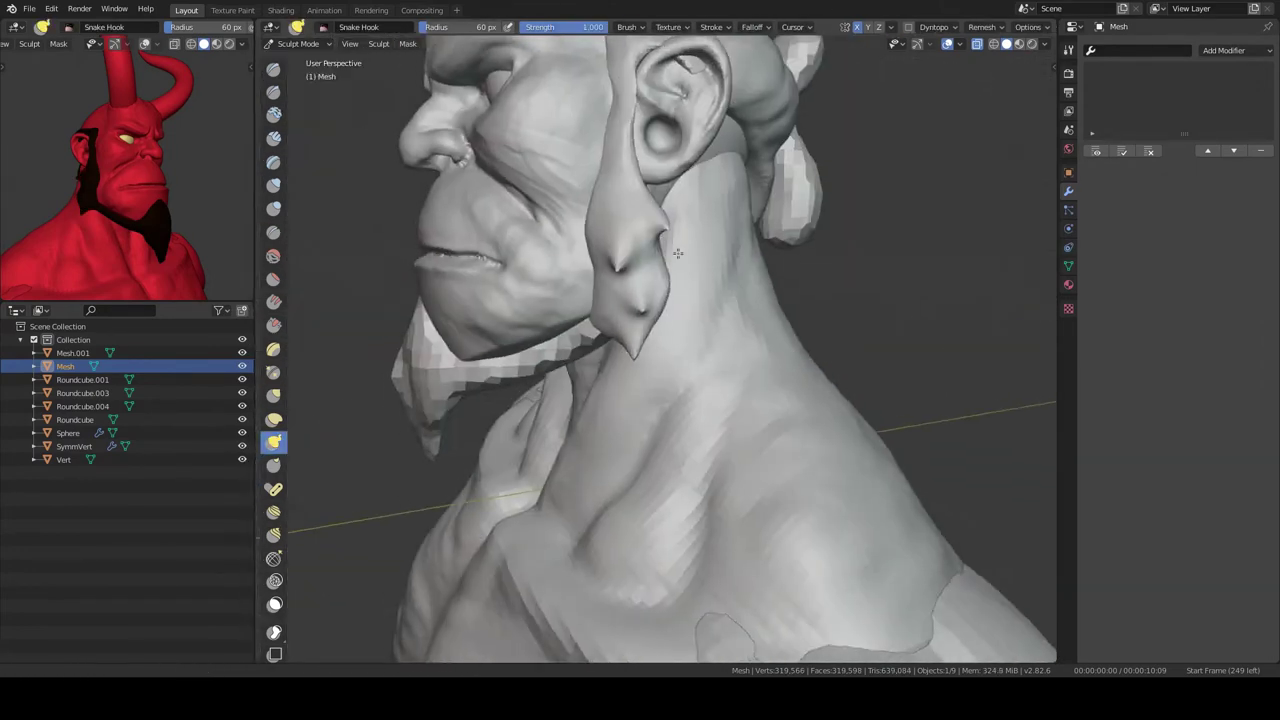
{"action": "mouse_move", "coordinate": [723, 346]}
{"action": "middle_mouse_down"}
{"action": "mouse_move", "coordinate": [731, 251]}
{"action": "mouse_move", "coordinate": [823, 160]}
{"action": "mouse_move", "coordinate": [732, 305]}
{"action": "middle_mouse_up"}
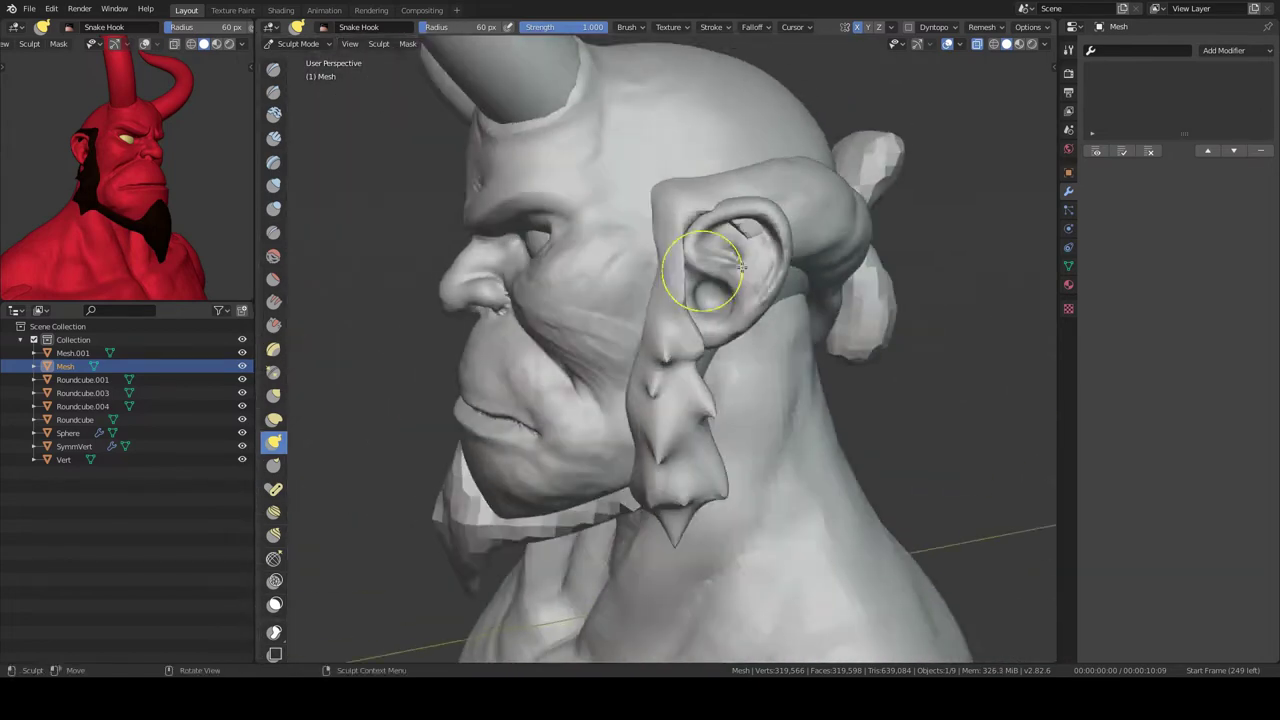
{"action": "scroll", "coordinate": [806, 324], "scroll_direction": "up", "scroll_amount": 5}
{"action": "middle_click_drag", "start_coordinate": [806, 324], "coordinate": [686, 543]}
{"action": "key", "text": "x"}
{"action": "mouse_move", "coordinate": [686, 286]}
{"action": "middle_mouse_down"}
{"action": "mouse_move", "coordinate": [757, 311]}
{"action": "mouse_move", "coordinate": [757, 242]}
{"action": "middle_mouse_up"}
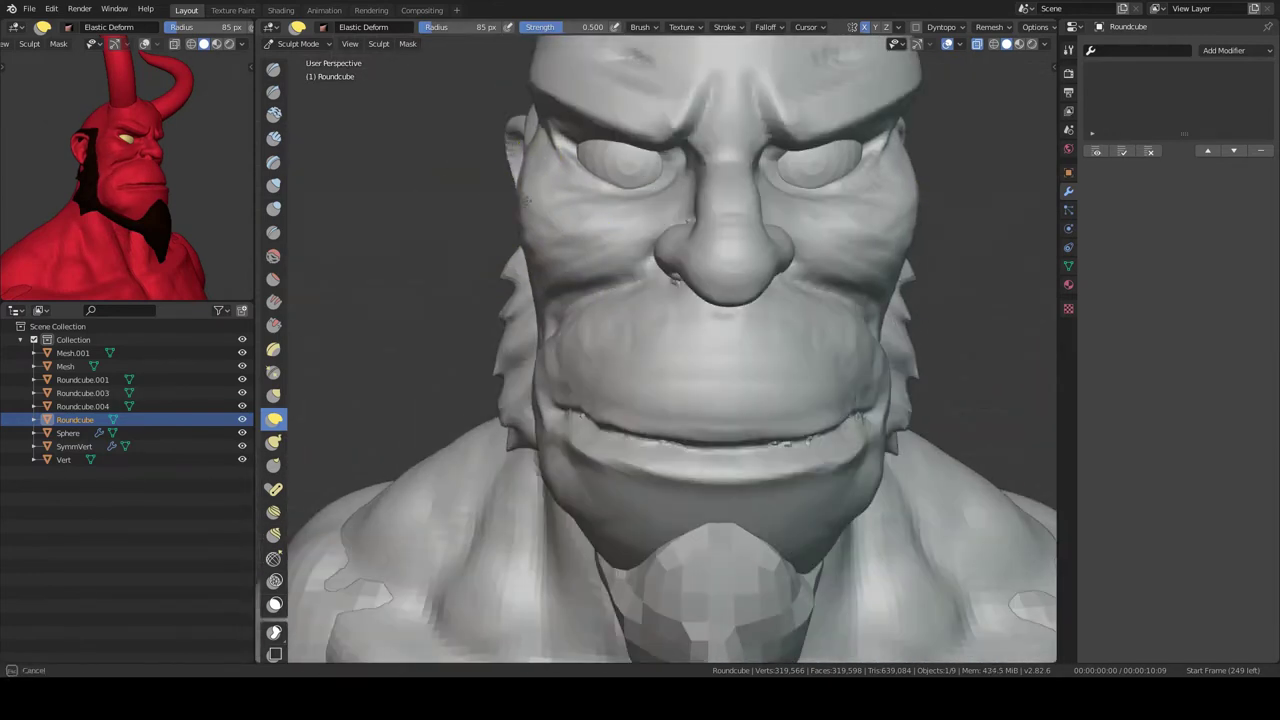
- Sharpen the cheek creases and lips around the mouth and chin with Clay Strips strokes
{"action": "mouse_move", "coordinate": [565, 300]}
{"action": "middle_mouse_down"}
{"action": "mouse_move", "coordinate": [700, 251]}
{"action": "mouse_move", "coordinate": [616, 340]}
{"action": "middle_mouse_up"}
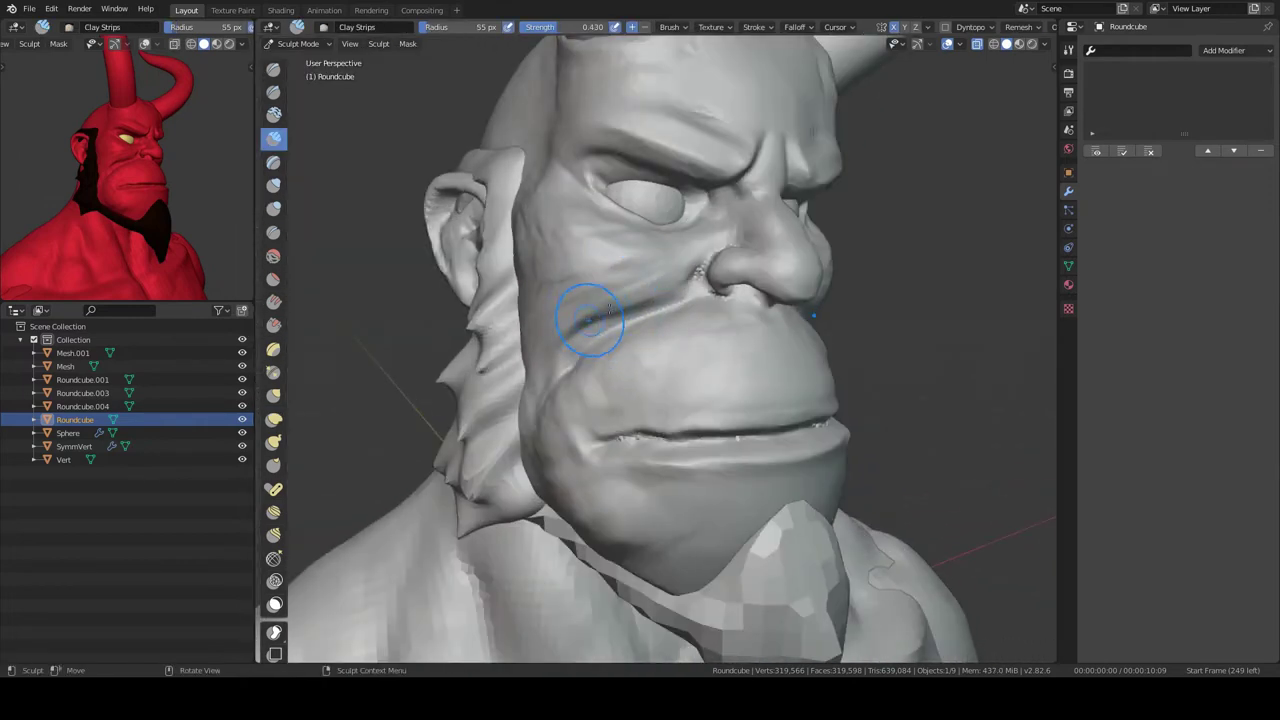
{"action": "mouse_move", "coordinate": [543, 356]}
{"action": "middle_mouse_down"}
{"action": "mouse_move", "coordinate": [643, 287]}
{"action": "mouse_move", "coordinate": [660, 240]}
{"action": "mouse_move", "coordinate": [560, 234]}
{"action": "mouse_move", "coordinate": [757, 214]}
{"action": "mouse_move", "coordinate": [743, 263]}
{"action": "mouse_move", "coordinate": [629, 357]}
{"action": "mouse_move", "coordinate": [628, 414]}
{"action": "middle_mouse_up"}
{"action": "scroll", "coordinate": [646, 310], "scroll_direction": "up", "scroll_amount": 3}
{"action": "mouse_move", "coordinate": [663, 355]}
{"action": "middle_mouse_down"}
{"action": "mouse_move", "coordinate": [620, 380]}
{"action": "mouse_move", "coordinate": [623, 457]}
{"action": "mouse_move", "coordinate": [713, 354]}
{"action": "mouse_move", "coordinate": [638, 372]}
{"action": "mouse_move", "coordinate": [791, 334]}
{"action": "mouse_move", "coordinate": [736, 360]}
{"action": "mouse_move", "coordinate": [596, 252]}
{"action": "middle_mouse_up"}
{"action": "scroll", "coordinate": [600, 394], "scroll_direction": "up", "scroll_amount": 2}
{"action": "scroll", "coordinate": [713, 354], "scroll_direction": "down", "scroll_amount": 8}
- Refine the lips in an isolated view of the head, then paint mask patches on the cheek and muzzle
{"action": "key", "text": "KP_Divide"}
{"action": "scroll", "coordinate": [631, 358], "scroll_direction": "up", "scroll_amount": 4}
{"action": "scroll", "coordinate": [736, 360], "scroll_direction": "up", "scroll_amount": 1}
{"action": "mouse_move", "coordinate": [715, 285]}
{"action": "middle_mouse_down"}
{"action": "mouse_move", "coordinate": [606, 320]}
{"action": "mouse_move", "coordinate": [703, 277]}
{"action": "mouse_move", "coordinate": [757, 338]}
{"action": "middle_mouse_up"}
{"action": "scroll", "coordinate": [757, 338], "scroll_direction": "down", "scroll_amount": 2}
{"action": "key", "text": "KP_Divide"}
{"action": "mouse_move", "coordinate": [714, 377]}
{"action": "middle_mouse_down"}
{"action": "mouse_move", "coordinate": [743, 334]}
{"action": "mouse_move", "coordinate": [640, 387]}
{"action": "middle_mouse_up"}
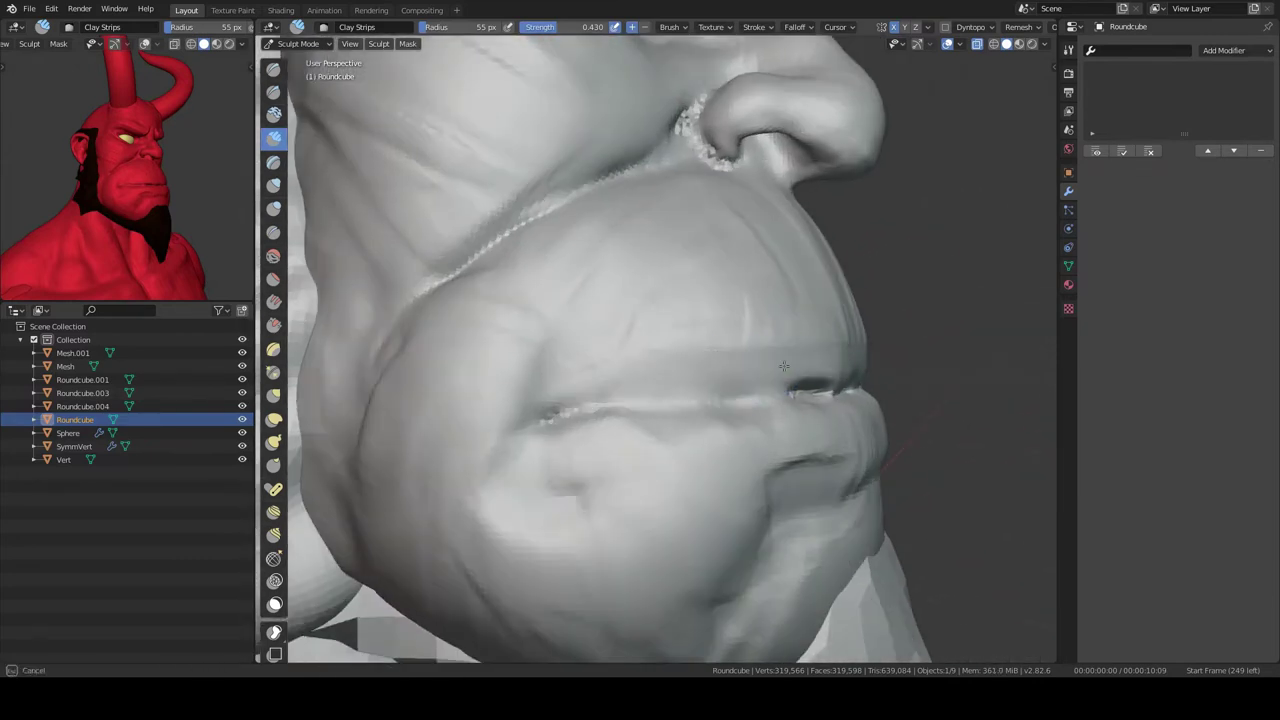
{"action": "mouse_move", "coordinate": [853, 333]}
{"action": "middle_mouse_down"}
{"action": "mouse_move", "coordinate": [794, 500]}
{"action": "mouse_move", "coordinate": [766, 329]}
{"action": "mouse_move", "coordinate": [689, 345]}
{"action": "mouse_move", "coordinate": [759, 304]}
{"action": "middle_mouse_up"}
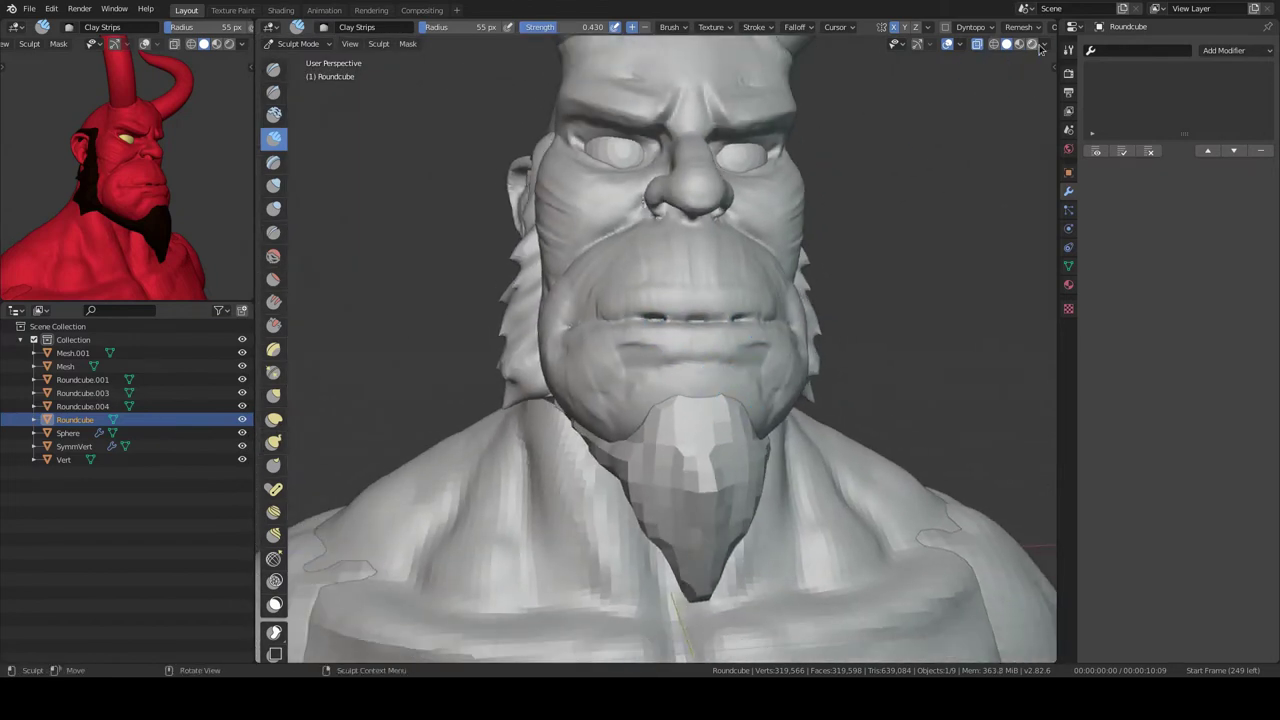
{"action": "left_click", "coordinate": [959, 44]}
{"action": "mouse_move", "coordinate": [893, 352]}
{"action": "middle_mouse_down"}
{"action": "mouse_move", "coordinate": [786, 337]}
{"action": "mouse_move", "coordinate": [814, 177]}
{"action": "middle_mouse_up"}
- Lasso-mask the cheek area so it is protected from chin edits
{"action": "key", "text": "shift+space"}
{"action": "left_click", "coordinate": [750, 570]}
{"action": "mouse_move", "coordinate": [790, 228]}
{"action": "left_mouse_down"}
{"action": "mouse_move", "coordinate": [843, 320]}
{"action": "mouse_move", "coordinate": [800, 340]}
{"action": "left_mouse_up"}
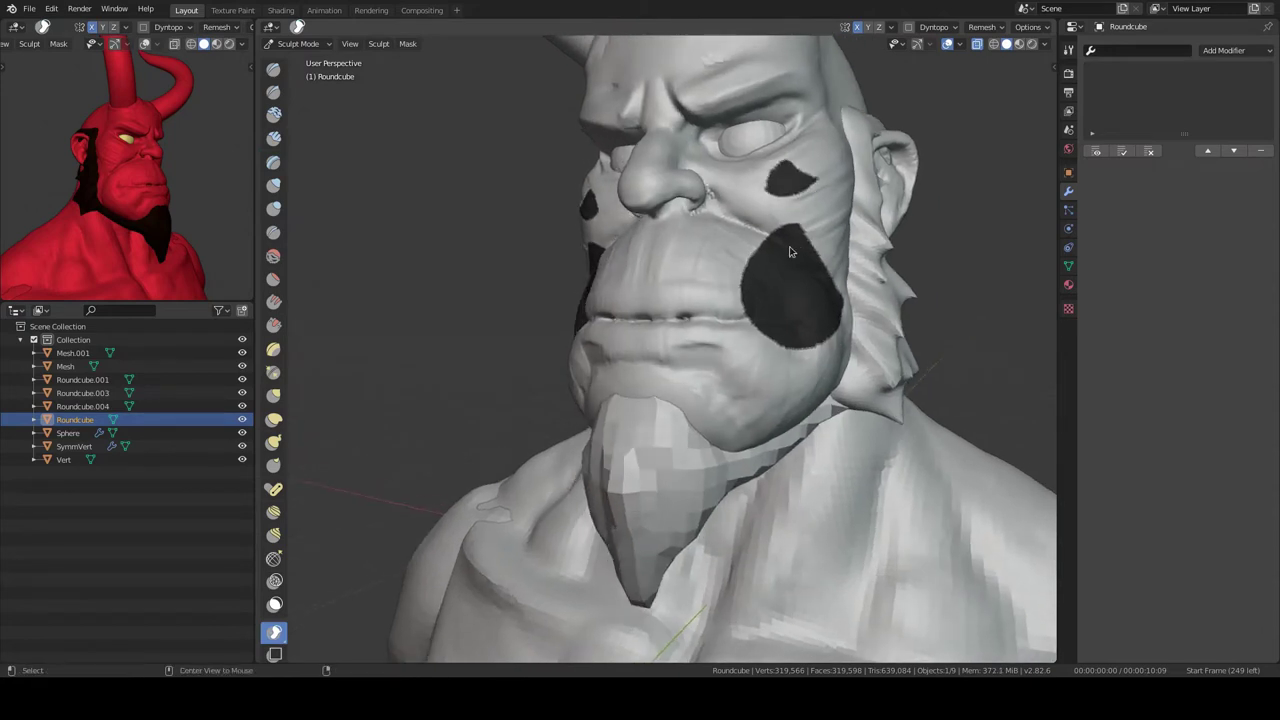
{"action": "key", "text": "alt+m"}
{"action": "middle_click_drag", "start_coordinate": [791, 251], "coordinate": [816, 345]}
- Enlarge and pull out the chin with a larger Elastic Deform brush
{"action": "middle_click_drag", "start_coordinate": [758, 389], "coordinate": [712, 280]}
{"action": "key", "text": "g"}
{"action": "key", "text": "shift+space"}
{"action": "key", "text": "f"}
{"action": "left_click", "coordinate": [748, 329]}
{"action": "mouse_move", "coordinate": [796, 314]}
{"action": "middle_mouse_down"}
{"action": "mouse_move", "coordinate": [749, 330]}
{"action": "mouse_move", "coordinate": [678, 386]}
{"action": "middle_mouse_up"}
{"action": "scroll", "coordinate": [775, 320], "scroll_direction": "down", "scroll_amount": 5}
{"action": "scroll", "coordinate": [760, 325], "scroll_direction": "up", "scroll_amount": 4}
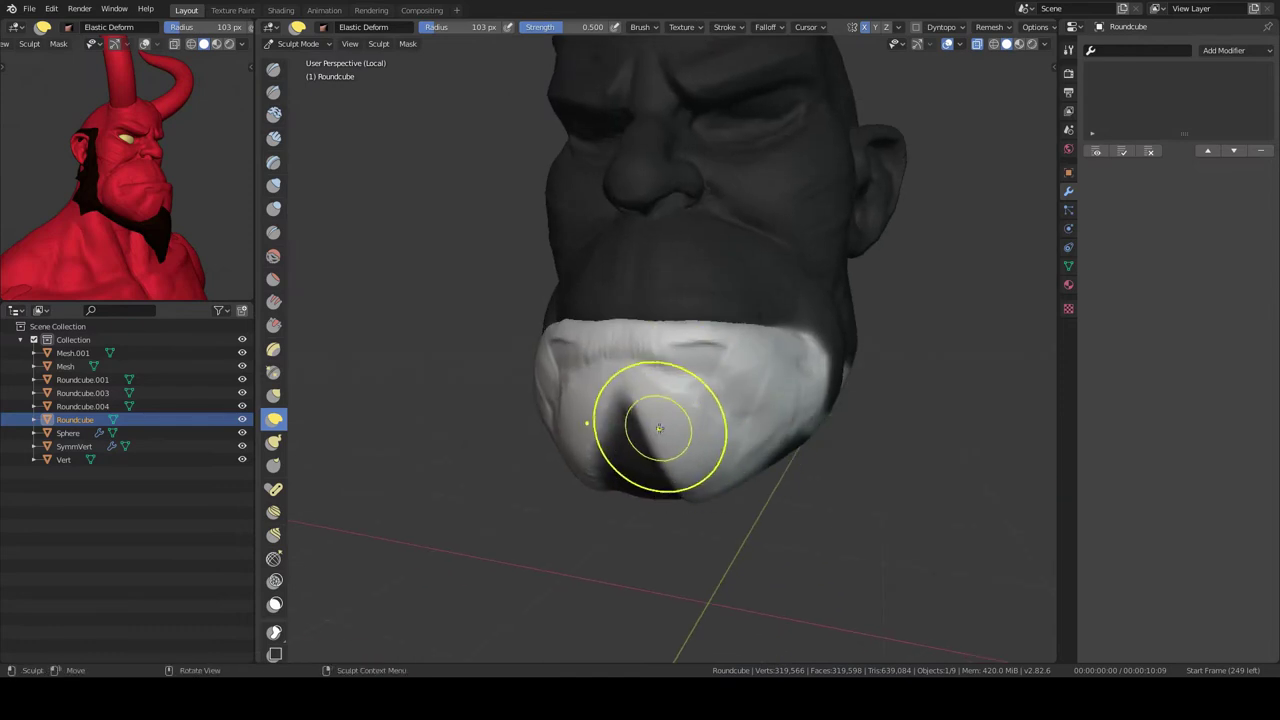
- Mask part of the area around the chin and build it up with Clay Strips
{"action": "key", "text": "shift+space"}
{"action": "left_click", "coordinate": [640, 605]}
{"action": "mouse_move", "coordinate": [683, 446]}
{"action": "middle_mouse_down"}
{"action": "mouse_move", "coordinate": [677, 457]}
{"action": "mouse_move", "coordinate": [832, 376]}
{"action": "mouse_move", "coordinate": [843, 323]}
{"action": "mouse_move", "coordinate": [829, 320]}
{"action": "mouse_move", "coordinate": [786, 370]}
{"action": "mouse_move", "coordinate": [772, 305]}
{"action": "middle_mouse_up"}
{"action": "key", "text": "shift+c"}
{"action": "scroll", "coordinate": [771, 300], "scroll_direction": "up", "scroll_amount": 3}
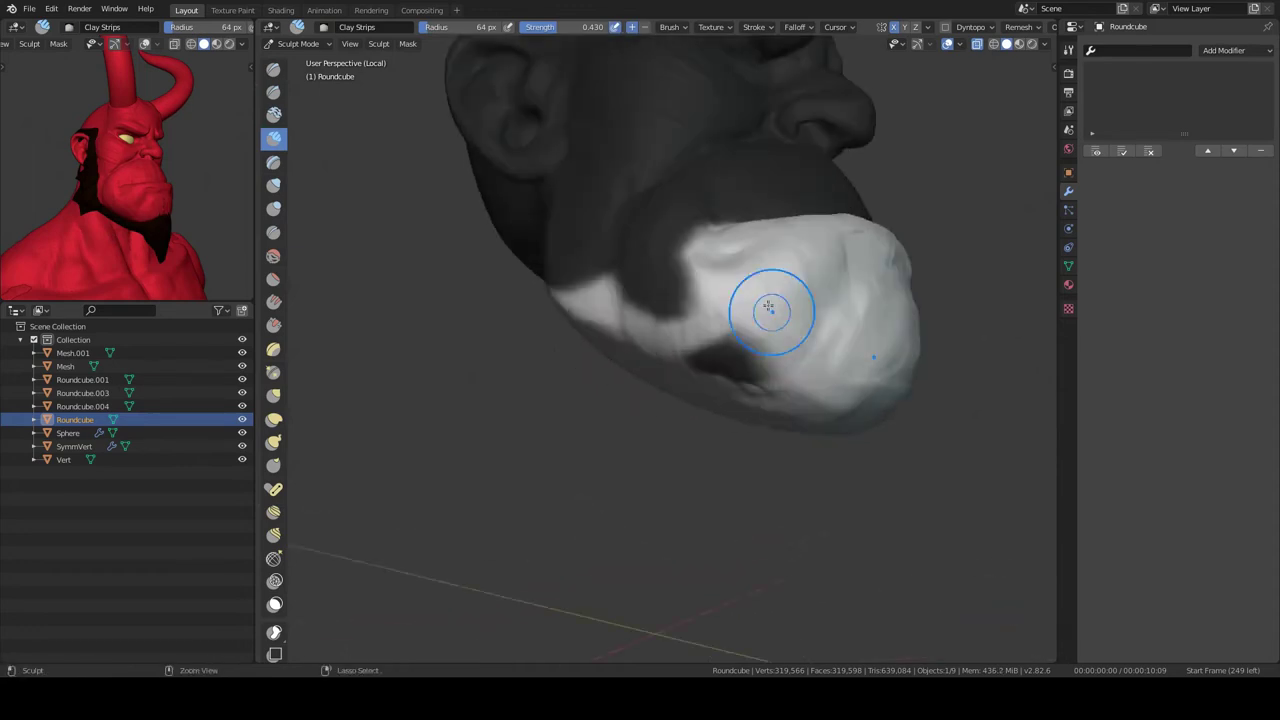
- Mask another part around the chin and keep building the lower lip and chin with Clay Strips
{"action": "key", "text": "shift+space"}
{"action": "left_click", "coordinate": [660, 585]}
{"action": "middle_click_drag", "start_coordinate": [660, 585], "coordinate": [672, 367]}
{"action": "key", "text": "shift+c"}
{"action": "mouse_move", "coordinate": [703, 314]}
{"action": "middle_mouse_down"}
{"action": "mouse_move", "coordinate": [700, 369]}
{"action": "mouse_move", "coordinate": [766, 329]}
{"action": "mouse_move", "coordinate": [869, 342]}
{"action": "mouse_move", "coordinate": [737, 400]}
{"action": "mouse_move", "coordinate": [793, 358]}
{"action": "mouse_move", "coordinate": [695, 309]}
{"action": "mouse_move", "coordinate": [649, 346]}
{"action": "mouse_move", "coordinate": [823, 300]}
{"action": "mouse_move", "coordinate": [802, 345]}
{"action": "middle_mouse_up"}
{"action": "key", "text": "shift+c"}
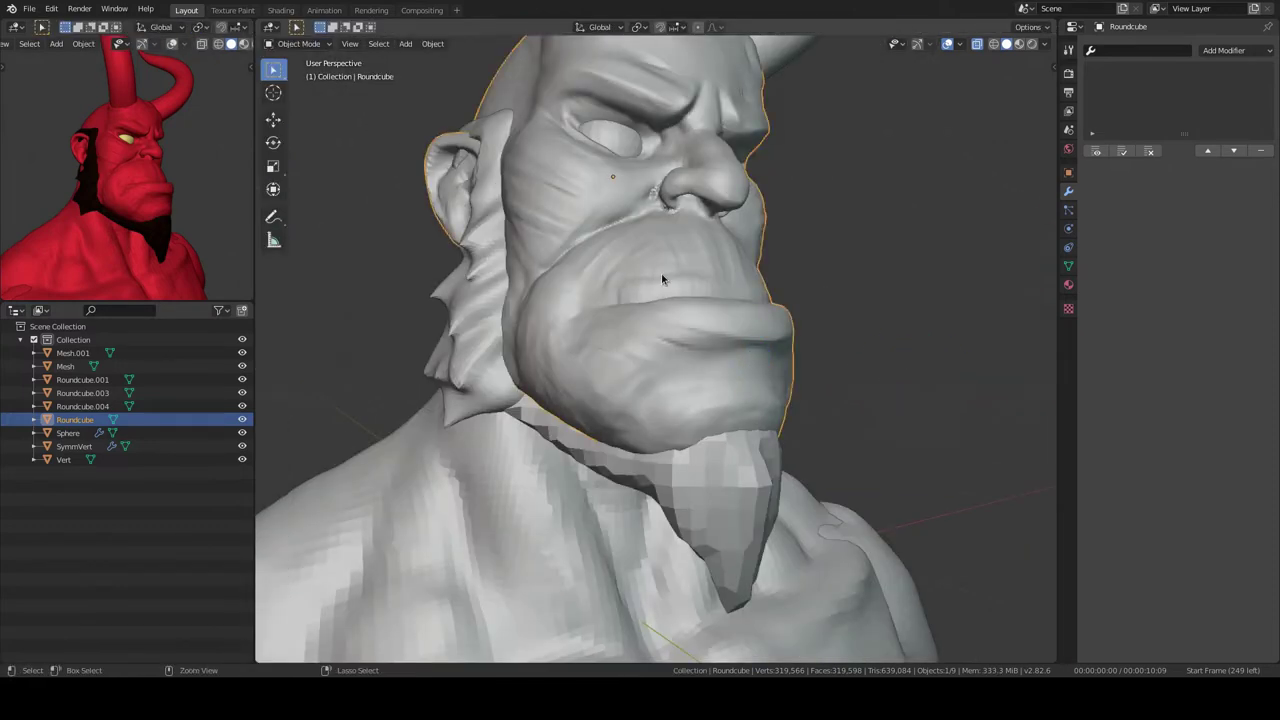
- Reselect the head in Sculpt Mode and inspect the eye and bust from several angles
{"action": "middle_click_drag", "start_coordinate": [737, 378], "coordinate": [711, 315]}
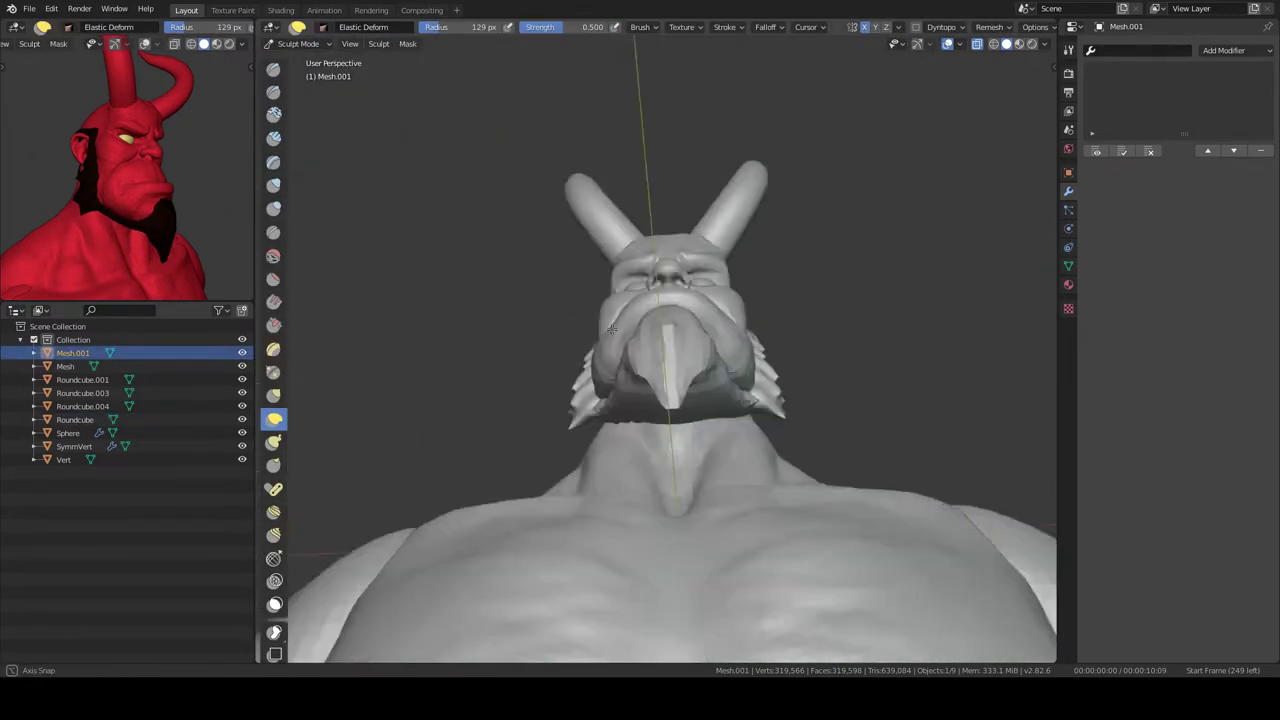
{"action": "key", "text": "ctrl+Tab"}
{"action": "left_click", "coordinate": [700, 310]}
{"action": "key", "text": "ctrl+Tab"}
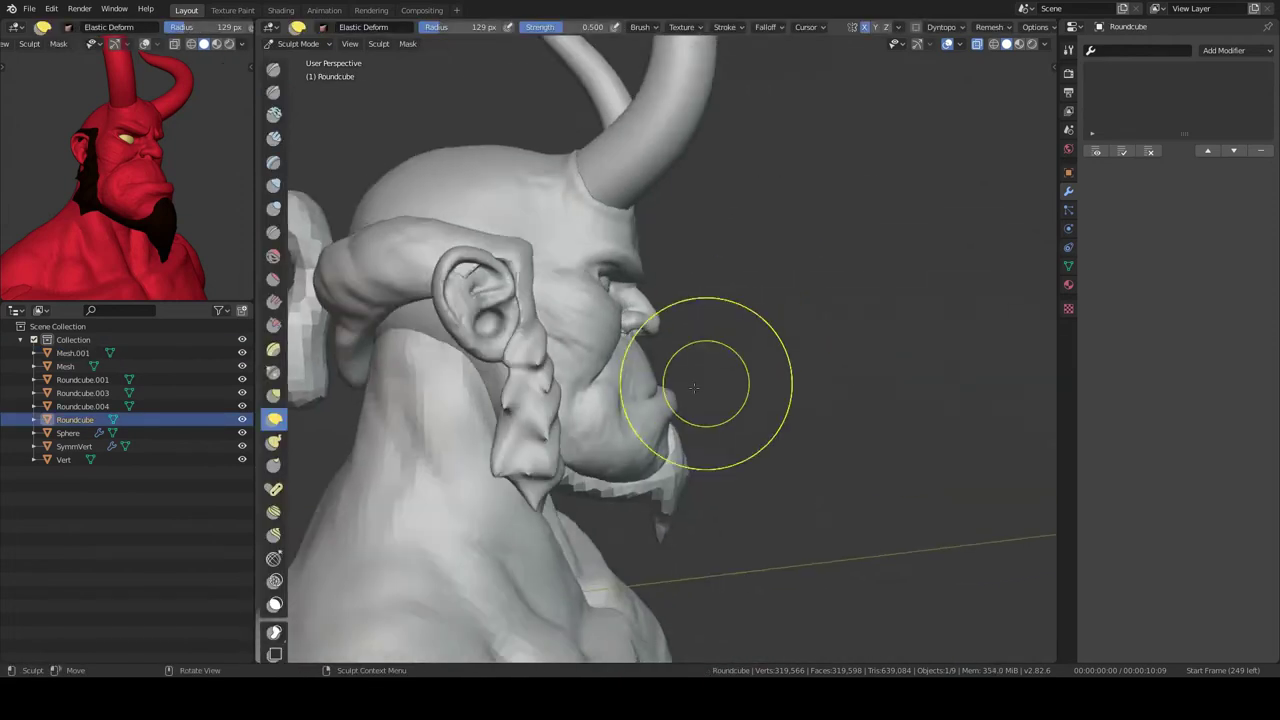
{"action": "scroll", "coordinate": [680, 300], "scroll_direction": "up", "scroll_amount": 5}
{"action": "mouse_move", "coordinate": [680, 300]}
{"action": "middle_mouse_down"}
{"action": "mouse_move", "coordinate": [659, 298]}
{"action": "mouse_move", "coordinate": [672, 352]}
{"action": "mouse_move", "coordinate": [648, 375]}
{"action": "mouse_move", "coordinate": [581, 394]}
{"action": "middle_mouse_up"}
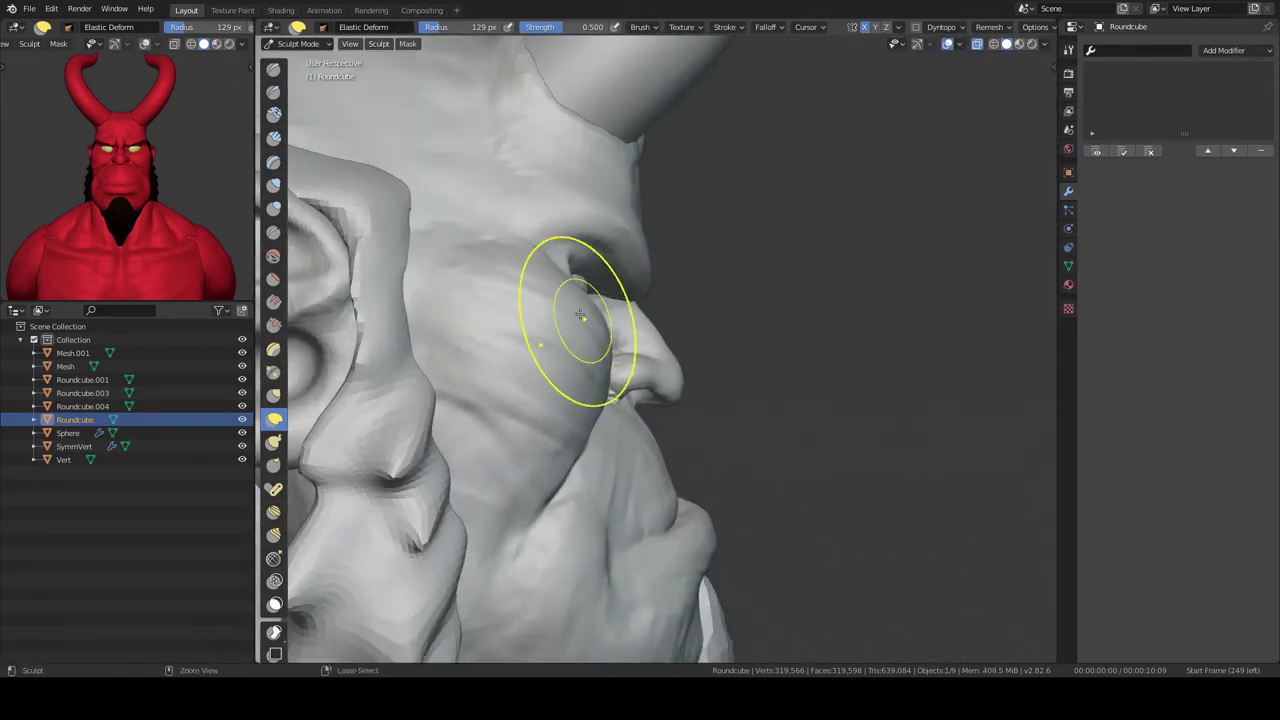
{"action": "middle_click_drag", "start_coordinate": [580, 315], "coordinate": [566, 290]}
{"action": "middle_click_drag", "start_coordinate": [733, 300], "coordinate": [766, 286]}
{"action": "scroll", "coordinate": [714, 343], "scroll_direction": "down", "scroll_amount": 8}
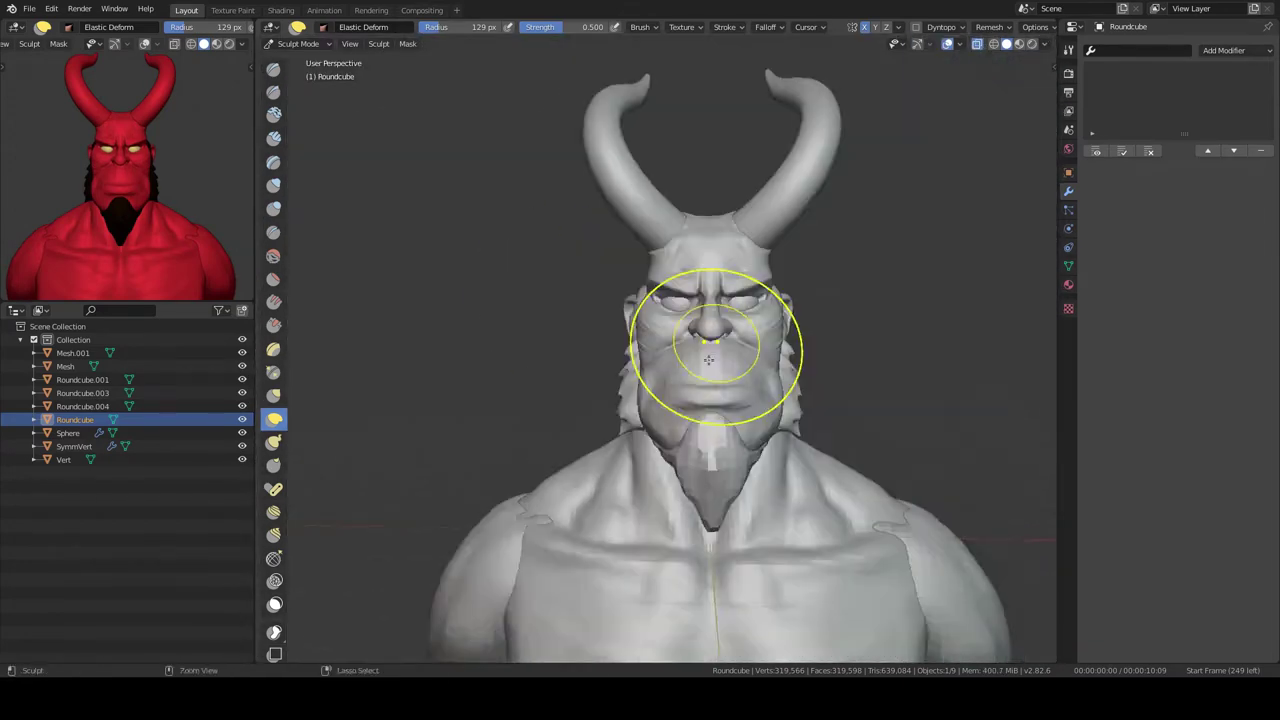
{"action": "middle_click_drag", "start_coordinate": [714, 343], "coordinate": [677, 326]}
- Add a camera aligned to a three-quarter view of the bust, sliding it right in walk mode
{"action": "key", "text": "ctrl+Tab"}
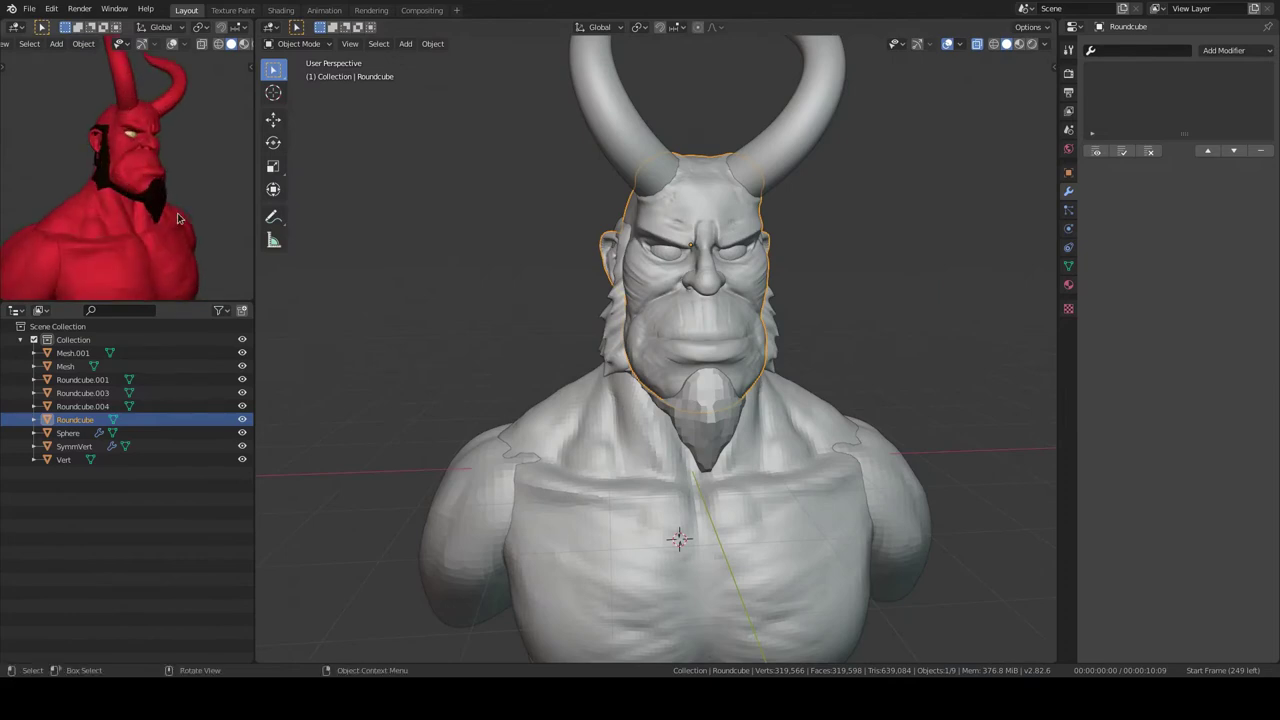
{"action": "scroll", "coordinate": [760, 330], "scroll_direction": "down", "scroll_amount": 4}
{"action": "middle_click_drag", "start_coordinate": [760, 330], "coordinate": [808, 323]}
{"action": "left_click", "coordinate": [740, 487]}
{"action": "key", "text": "ctrl+alt+KP_0"}
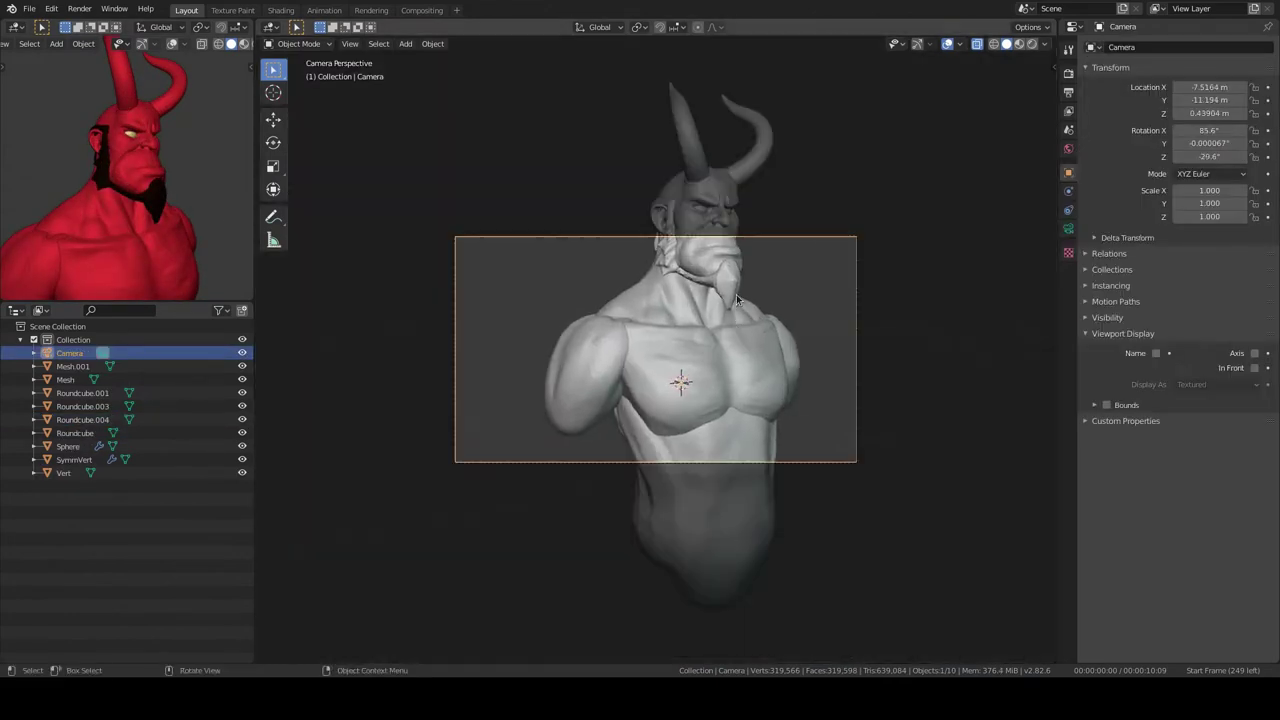
{"action": "key", "text": "shift+grave"}
{"action": "key", "text": "d"}
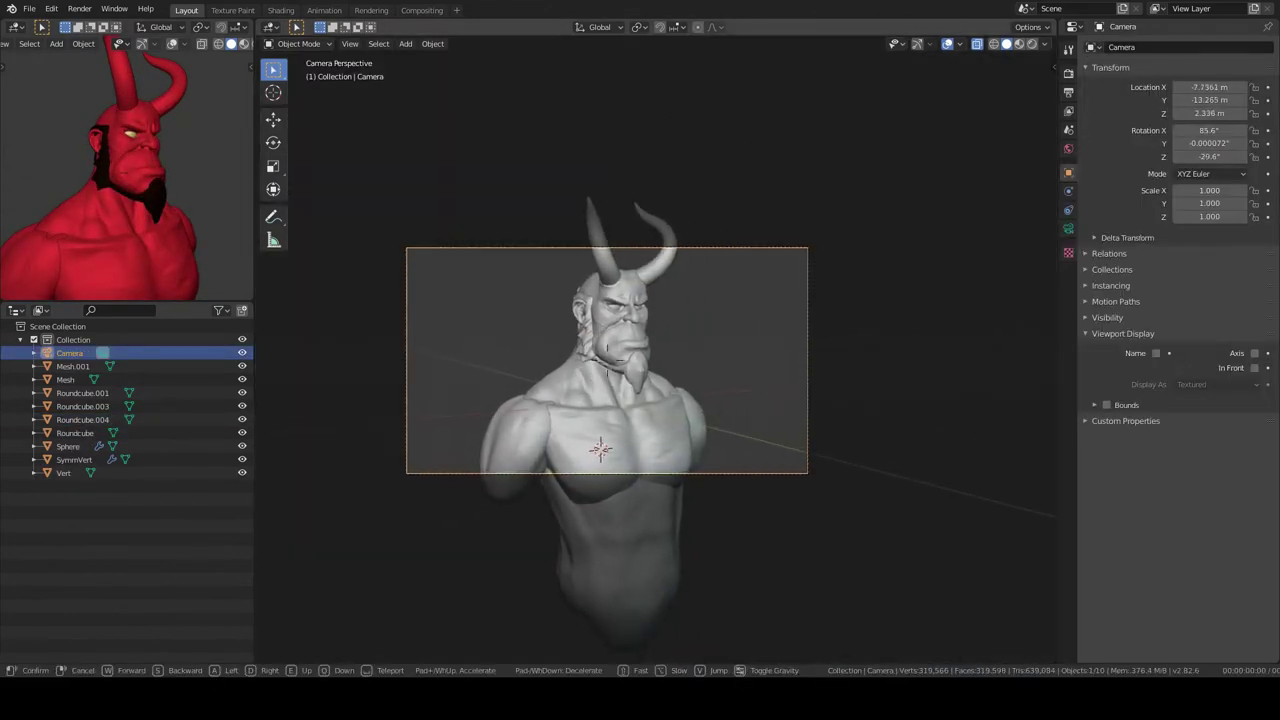
- Show the camera framing in the small viewport and orbit the main view back to the face
{"action": "scroll", "coordinate": [612, 430], "scroll_direction": "up", "scroll_amount": 2}
{"action": "middle_click_drag", "start_coordinate": [620, 477], "coordinate": [693, 350]}
{"action": "scroll", "coordinate": [620, 310], "scroll_direction": "up", "scroll_amount": 5}
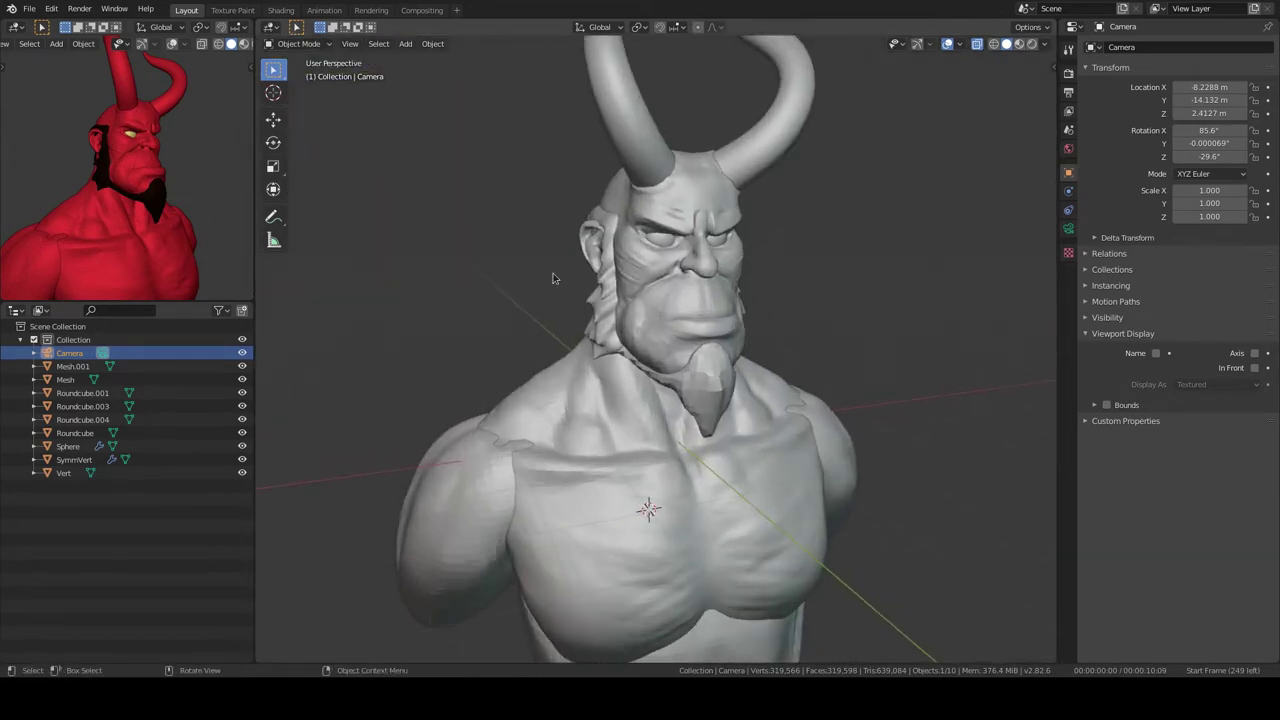
{"action": "key", "text": "KP_0"}
{"action": "scroll", "coordinate": [138, 163], "scroll_direction": "up", "scroll_amount": 3}
{"action": "middle_click_drag", "start_coordinate": [650, 430], "coordinate": [710, 345]}
- Resume sculpting the Roundcube head, framed on the ear and cheek
{"action": "left_click", "coordinate": [646, 391]}
{"action": "key", "text": "ctrl+Tab"}
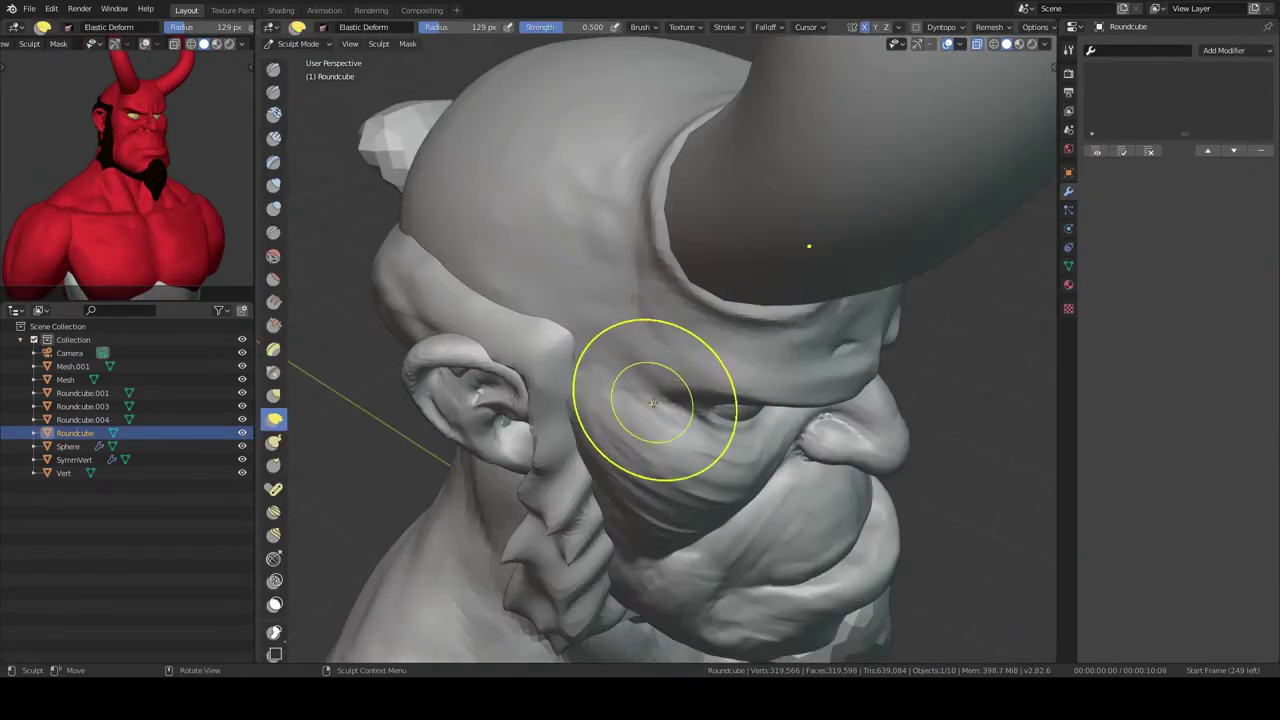
{"action": "scroll", "coordinate": [686, 262], "scroll_direction": "up", "scroll_amount": 3}
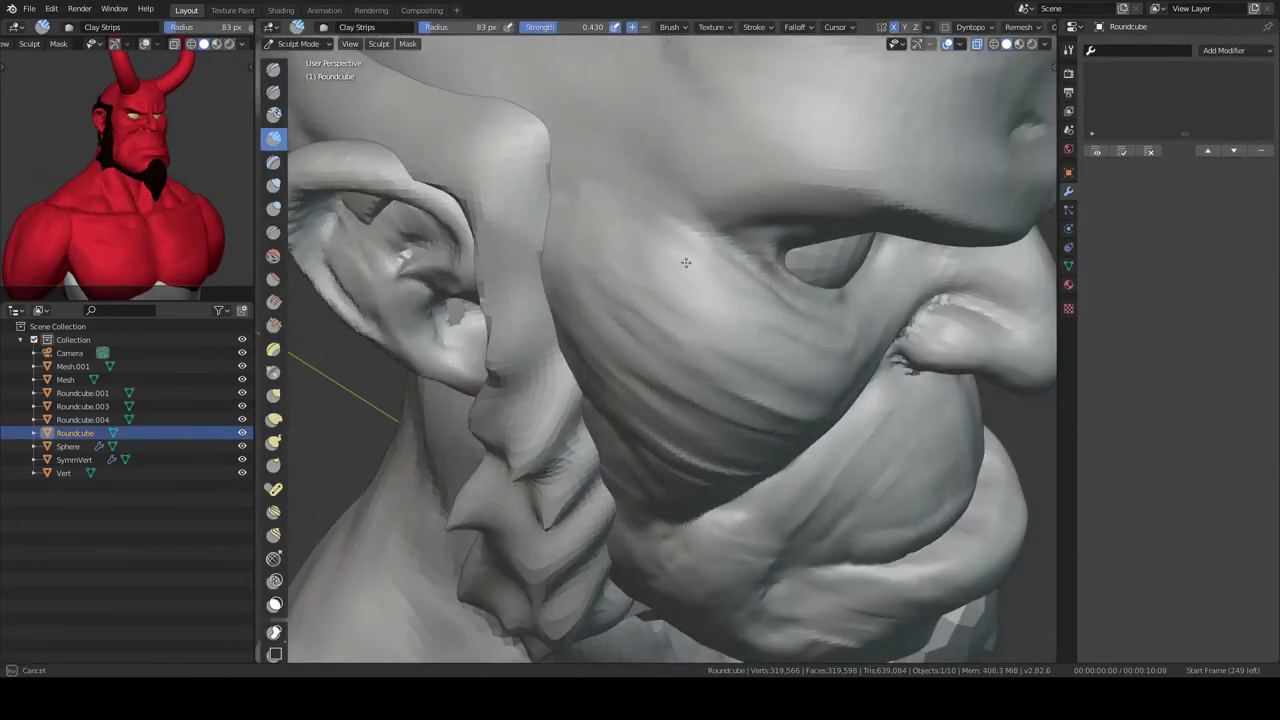
{"action": "mouse_move", "coordinate": [686, 262]}
{"action": "middle_mouse_down"}
{"action": "mouse_move", "coordinate": [769, 285]}
{"action": "mouse_move", "coordinate": [714, 337]}
{"action": "mouse_move", "coordinate": [663, 284]}
{"action": "mouse_move", "coordinate": [766, 251]}
{"action": "mouse_move", "coordinate": [659, 367]}
{"action": "middle_mouse_up"}
{"action": "scroll", "coordinate": [769, 285], "scroll_direction": "up", "scroll_amount": 3}
{"action": "scroll", "coordinate": [714, 337], "scroll_direction": "down", "scroll_amount": 3}
{"action": "scroll", "coordinate": [680, 337], "scroll_direction": "up", "scroll_amount": 2}
{"action": "scroll", "coordinate": [680, 337], "scroll_direction": "down", "scroll_amount": 4}
{"action": "scroll", "coordinate": [700, 340], "scroll_direction": "up", "scroll_amount": 5}
- Shape the eye socket with SculptDraw and Clay Strips strokes
{"action": "middle_click_drag", "start_coordinate": [714, 329], "coordinate": [601, 352]}
{"action": "key", "text": "x"}
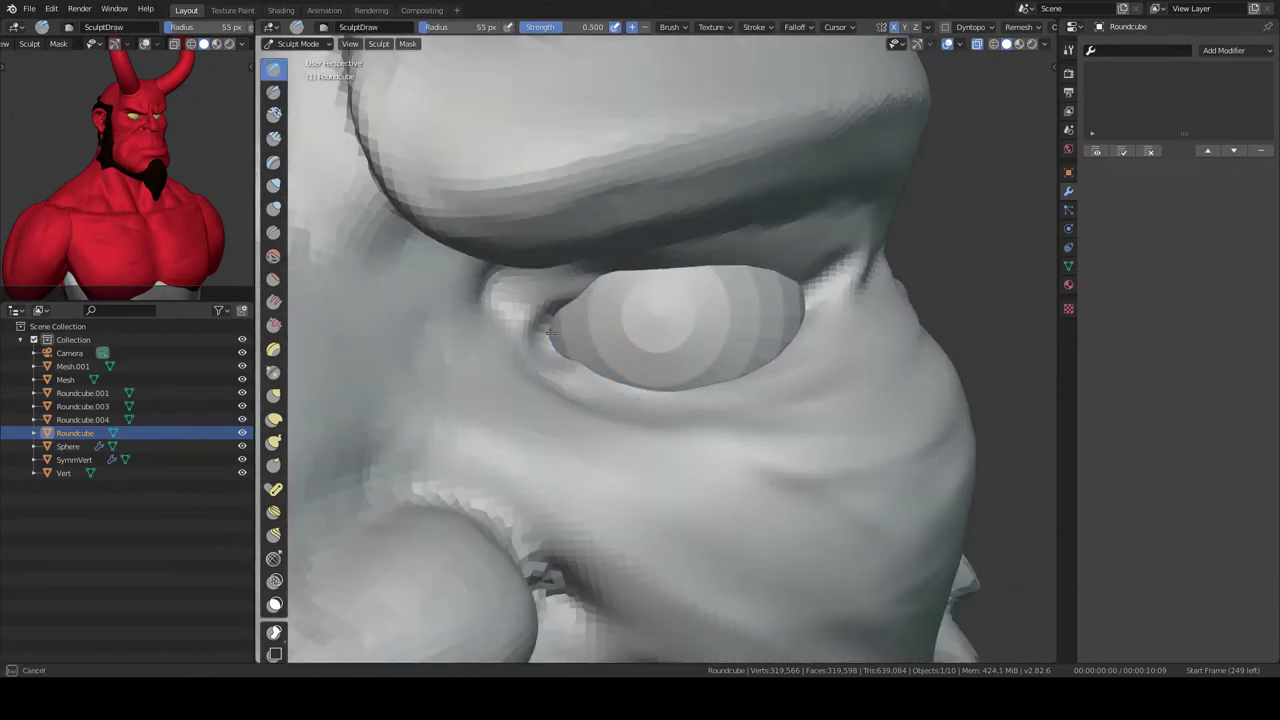
{"action": "middle_click_drag", "start_coordinate": [622, 289], "coordinate": [646, 224]}
{"action": "scroll", "coordinate": [747, 173], "scroll_direction": "down", "scroll_amount": 3}
{"action": "mouse_move", "coordinate": [747, 173]}
{"action": "middle_mouse_down"}
{"action": "mouse_move", "coordinate": [543, 309]}
{"action": "mouse_move", "coordinate": [548, 373]}
{"action": "mouse_move", "coordinate": [614, 400]}
{"action": "mouse_move", "coordinate": [586, 491]}
{"action": "mouse_move", "coordinate": [757, 370]}
{"action": "mouse_move", "coordinate": [686, 463]}
{"action": "mouse_move", "coordinate": [686, 309]}
{"action": "mouse_move", "coordinate": [745, 332]}
{"action": "mouse_move", "coordinate": [700, 343]}
{"action": "mouse_move", "coordinate": [718, 376]}
{"action": "middle_mouse_up"}
{"action": "scroll", "coordinate": [543, 309], "scroll_direction": "up", "scroll_amount": 3}
{"action": "key", "text": "c"}
{"action": "scroll", "coordinate": [744, 333], "scroll_direction": "down", "scroll_amount": 2}
{"action": "middle_click_drag", "start_coordinate": [683, 297], "coordinate": [750, 349]}
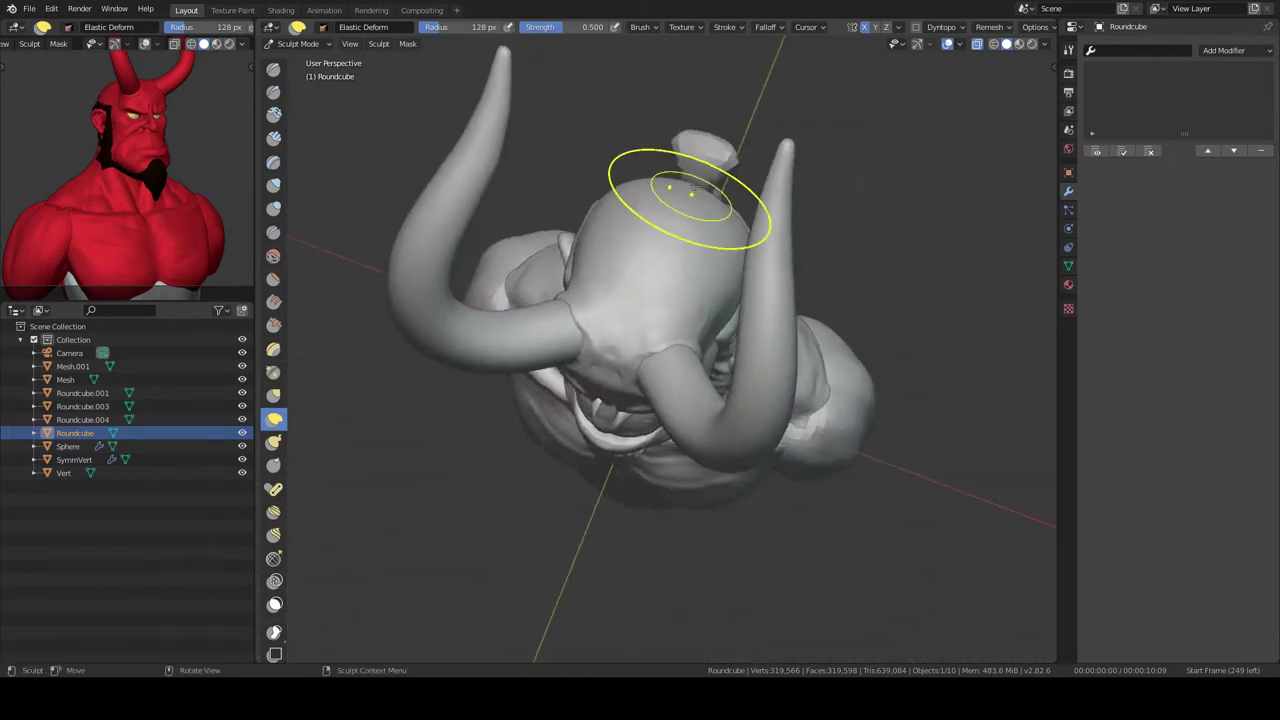
- Sculpt the Mesh object briefly, then return to the head framed on the cheek and ear
{"action": "key", "text": "alt+q"}
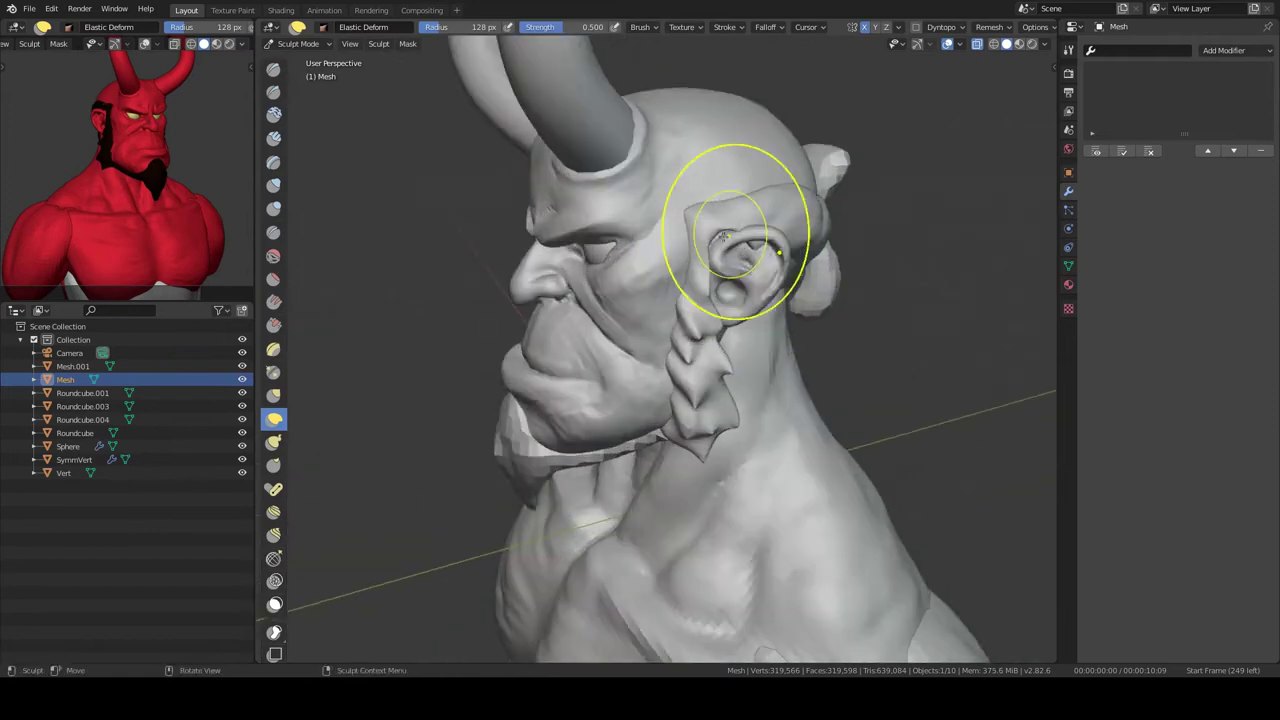
{"action": "mouse_move", "coordinate": [733, 260]}
{"action": "middle_mouse_down"}
{"action": "mouse_move", "coordinate": [657, 371]}
{"action": "mouse_move", "coordinate": [657, 251]}
{"action": "mouse_move", "coordinate": [728, 200]}
{"action": "mouse_move", "coordinate": [647, 354]}
{"action": "middle_mouse_up"}
{"action": "key", "text": "ctrl+Tab"}
{"action": "key", "text": "KP_1"}
{"action": "key", "text": "a"}
{"action": "key", "text": "alt+a"}
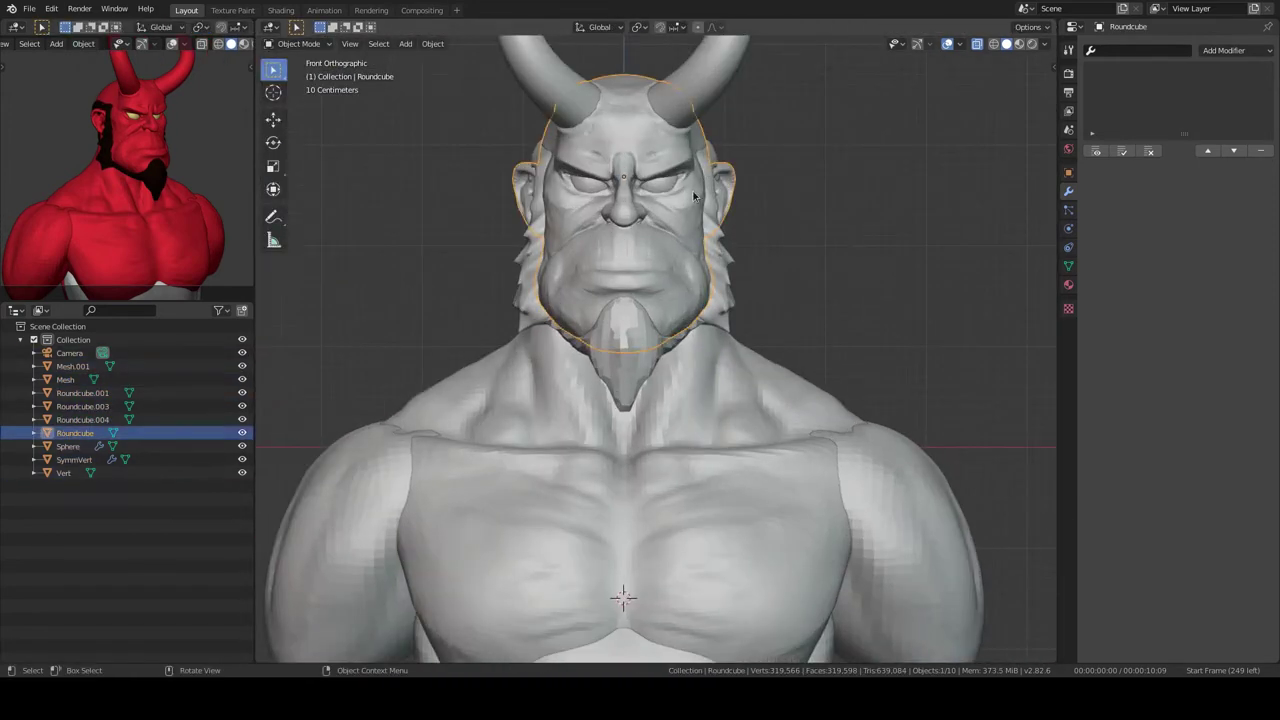
{"action": "key", "text": "KP_Decimal"}
{"action": "key", "text": "ctrl+Tab"}
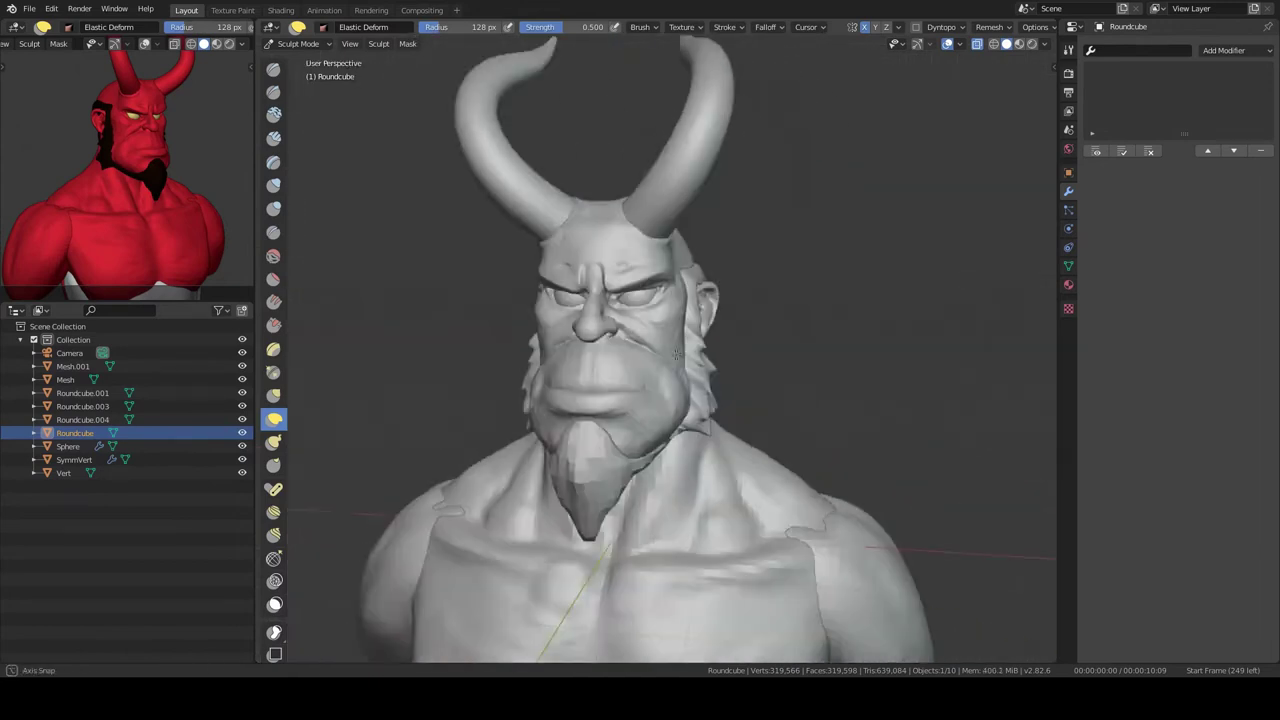
{"action": "scroll", "coordinate": [676, 352], "scroll_direction": "up", "scroll_amount": 5}
{"action": "mouse_move", "coordinate": [545, 369]}
{"action": "middle_mouse_down"}
{"action": "mouse_move", "coordinate": [614, 266]}
{"action": "mouse_move", "coordinate": [602, 360]}
{"action": "mouse_move", "coordinate": [556, 381]}
{"action": "middle_mouse_up"}
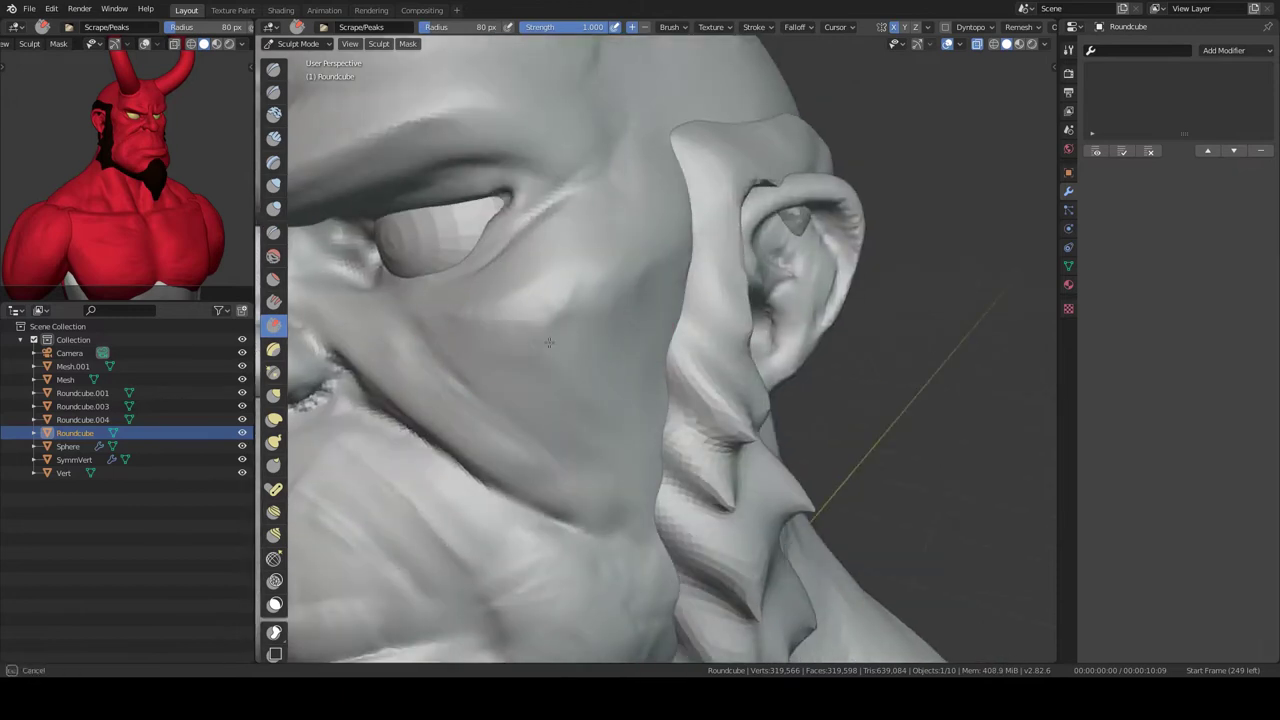
- Isolate the head in Local View and frame the lips and chin from below
{"action": "scroll", "coordinate": [686, 394], "scroll_direction": "down", "scroll_amount": 5}
{"action": "mouse_move", "coordinate": [686, 394]}
{"action": "middle_mouse_down"}
{"action": "mouse_move", "coordinate": [643, 537]}
{"action": "mouse_move", "coordinate": [613, 334]}
{"action": "mouse_move", "coordinate": [620, 251]}
{"action": "mouse_move", "coordinate": [617, 289]}
{"action": "mouse_move", "coordinate": [574, 316]}
{"action": "mouse_move", "coordinate": [706, 271]}
{"action": "mouse_move", "coordinate": [790, 287]}
{"action": "mouse_move", "coordinate": [666, 171]}
{"action": "mouse_move", "coordinate": [764, 165]}
{"action": "mouse_move", "coordinate": [680, 274]}
{"action": "middle_mouse_up"}
{"action": "scroll", "coordinate": [643, 537], "scroll_direction": "up", "scroll_amount": 5}
{"action": "key", "text": "KP_Divide"}
{"action": "middle_click_drag", "start_coordinate": [632, 395], "coordinate": [668, 60]}
{"action": "left_click", "coordinate": [668, 27]}
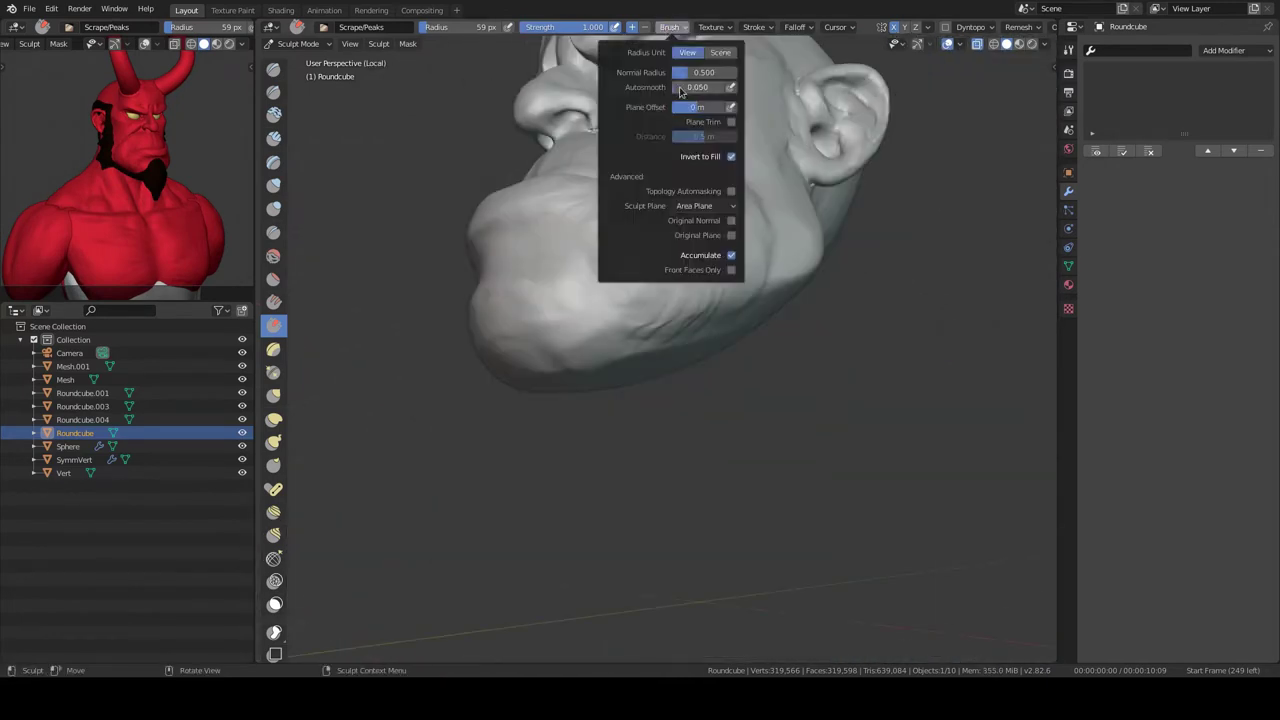
{"action": "mouse_move", "coordinate": [752, 322]}
{"action": "middle_mouse_down"}
{"action": "mouse_move", "coordinate": [563, 377]}
{"action": "mouse_move", "coordinate": [788, 312]}
{"action": "middle_mouse_up"}
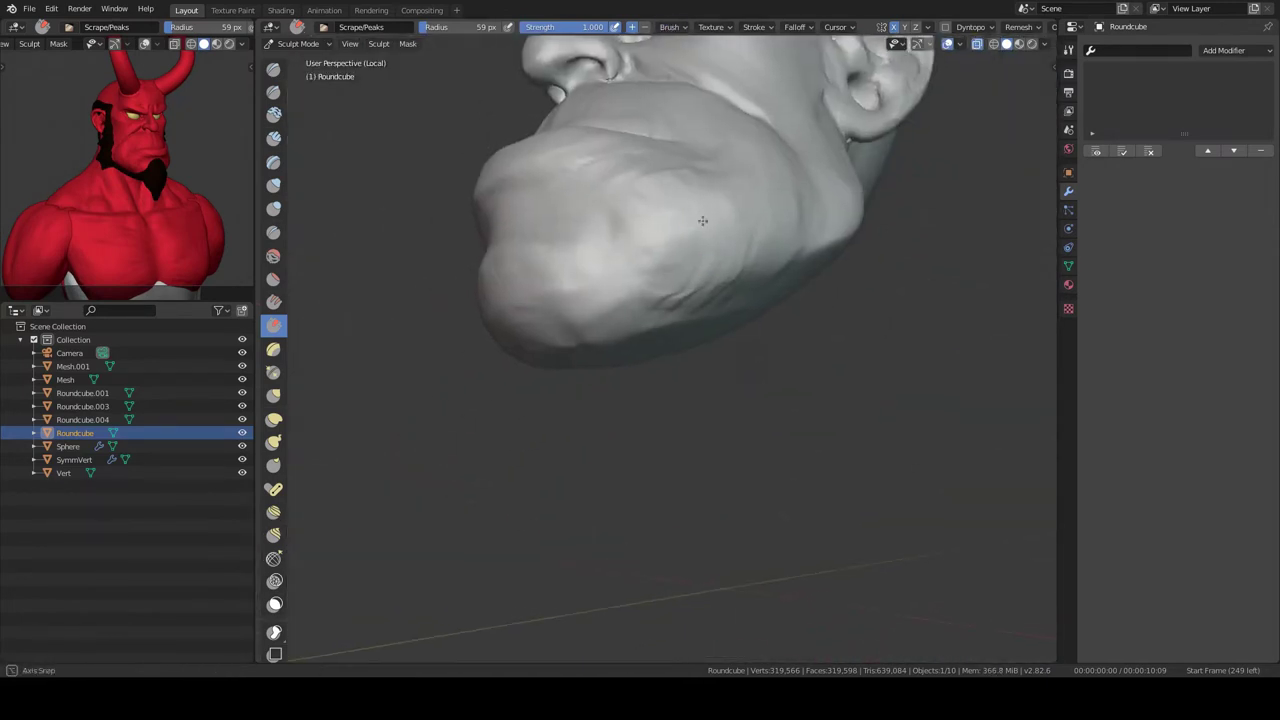
{"action": "middle_click_drag", "start_coordinate": [642, 351], "coordinate": [684, 378]}
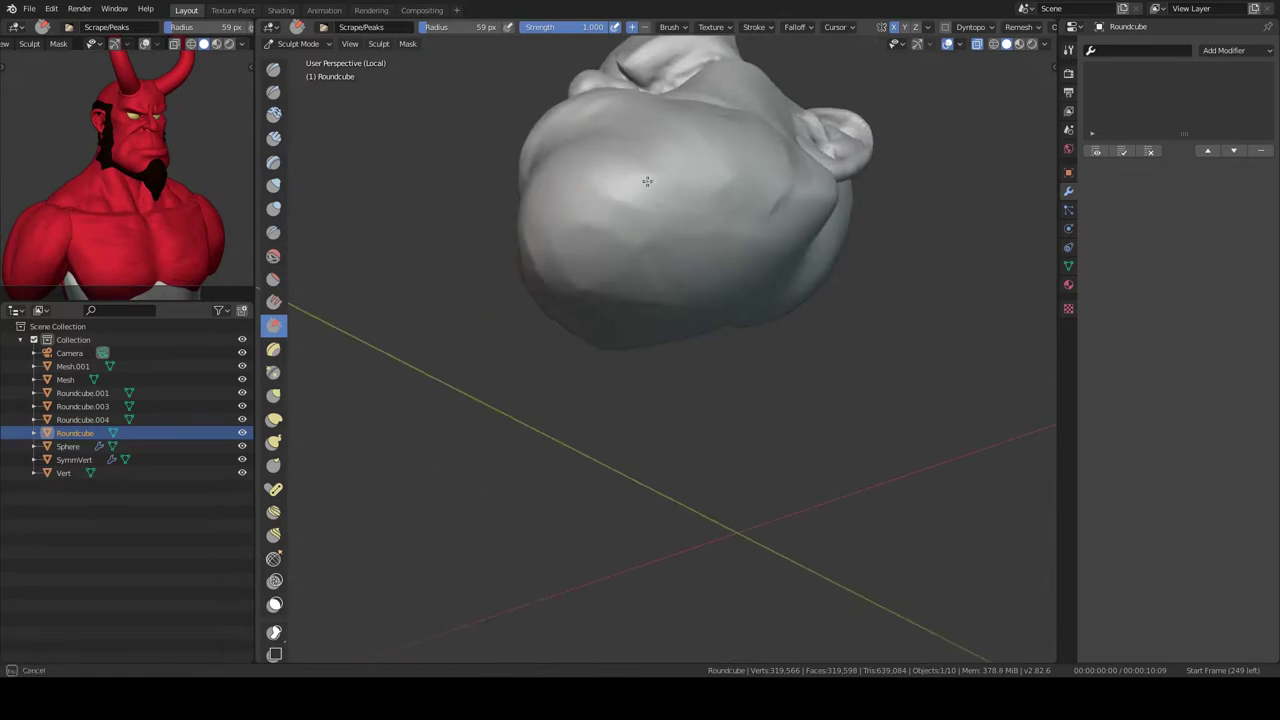
{"action": "mouse_move", "coordinate": [704, 358]}
{"action": "middle_mouse_down"}
{"action": "mouse_move", "coordinate": [700, 286]}
{"action": "mouse_move", "coordinate": [743, 251]}
{"action": "mouse_move", "coordinate": [590, 258]}
{"action": "middle_mouse_up"}
{"action": "scroll", "coordinate": [693, 321], "scroll_direction": "down", "scroll_amount": 5}
- Smooth the underside of the chin and lips with the Scrape/Peaks brush
{"action": "mouse_move", "coordinate": [857, 405]}
{"action": "middle_mouse_down"}
{"action": "mouse_move", "coordinate": [693, 321]}
{"action": "mouse_move", "coordinate": [729, 292]}
{"action": "mouse_move", "coordinate": [789, 290]}
{"action": "mouse_move", "coordinate": [688, 287]}
{"action": "mouse_move", "coordinate": [670, 310]}
{"action": "mouse_move", "coordinate": [690, 333]}
{"action": "mouse_move", "coordinate": [808, 314]}
{"action": "mouse_move", "coordinate": [737, 300]}
{"action": "mouse_move", "coordinate": [650, 222]}
{"action": "mouse_move", "coordinate": [745, 336]}
{"action": "middle_mouse_up"}
{"action": "scroll", "coordinate": [788, 289], "scroll_direction": "up", "scroll_amount": 2}
{"action": "scroll", "coordinate": [700, 290], "scroll_direction": "down", "scroll_amount": 5}
{"action": "scroll", "coordinate": [700, 290], "scroll_direction": "up", "scroll_amount": 5}
{"action": "scroll", "coordinate": [688, 287], "scroll_direction": "down", "scroll_amount": 5}
{"action": "scroll", "coordinate": [652, 294], "scroll_direction": "up", "scroll_amount": 4}
{"action": "key", "text": "shift+t"}
{"action": "scroll", "coordinate": [690, 333], "scroll_direction": "up", "scroll_amount": 2}
{"action": "scroll", "coordinate": [690, 333], "scroll_direction": "up", "scroll_amount": 2}
{"action": "scroll", "coordinate": [737, 300], "scroll_direction": "down", "scroll_amount": 3}
{"action": "scroll", "coordinate": [700, 290], "scroll_direction": "up", "scroll_amount": 2}
{"action": "scroll", "coordinate": [700, 290], "scroll_direction": "down", "scroll_amount": 3}
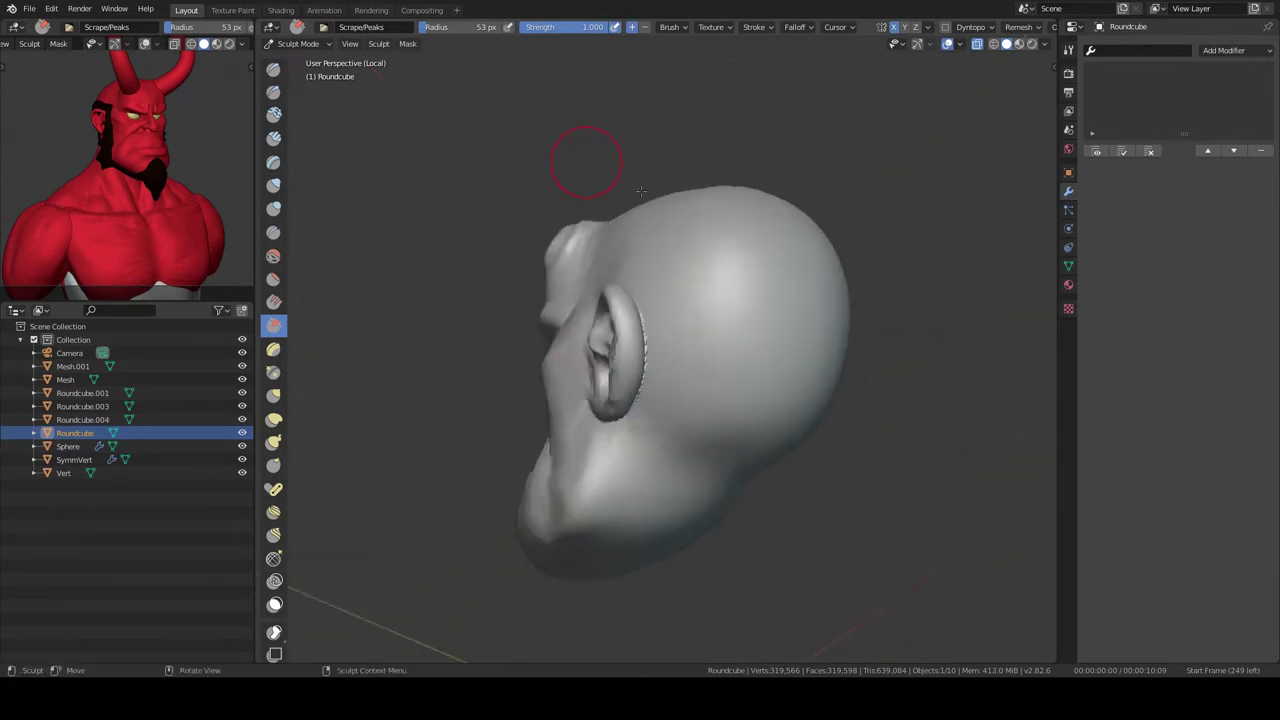
{"action": "mouse_move", "coordinate": [637, 345]}
{"action": "middle_mouse_down"}
{"action": "mouse_move", "coordinate": [723, 266]}
{"action": "mouse_move", "coordinate": [643, 286]}
{"action": "mouse_move", "coordinate": [633, 367]}
{"action": "middle_mouse_up"}
{"action": "scroll", "coordinate": [723, 266], "scroll_direction": "up", "scroll_amount": 2}
{"action": "scroll", "coordinate": [723, 266], "scroll_direction": "down", "scroll_amount": 3}
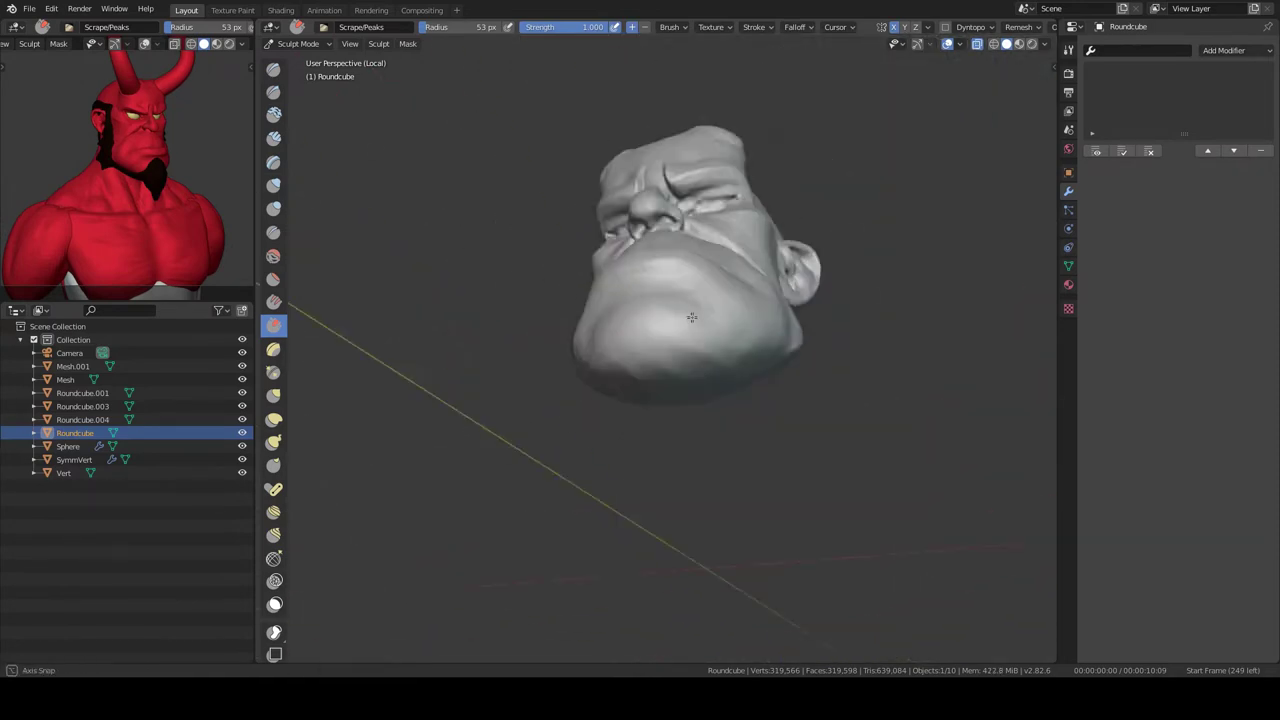
- Exit Local View and build up the brow and nose bridge with Clay Strips
{"action": "key", "text": "KP_Divide"}
{"action": "mouse_move", "coordinate": [752, 333]}
{"action": "middle_mouse_down"}
{"action": "mouse_move", "coordinate": [766, 357]}
{"action": "mouse_move", "coordinate": [731, 394]}
{"action": "middle_mouse_up"}
{"action": "scroll", "coordinate": [731, 394], "scroll_direction": "up", "scroll_amount": 2}
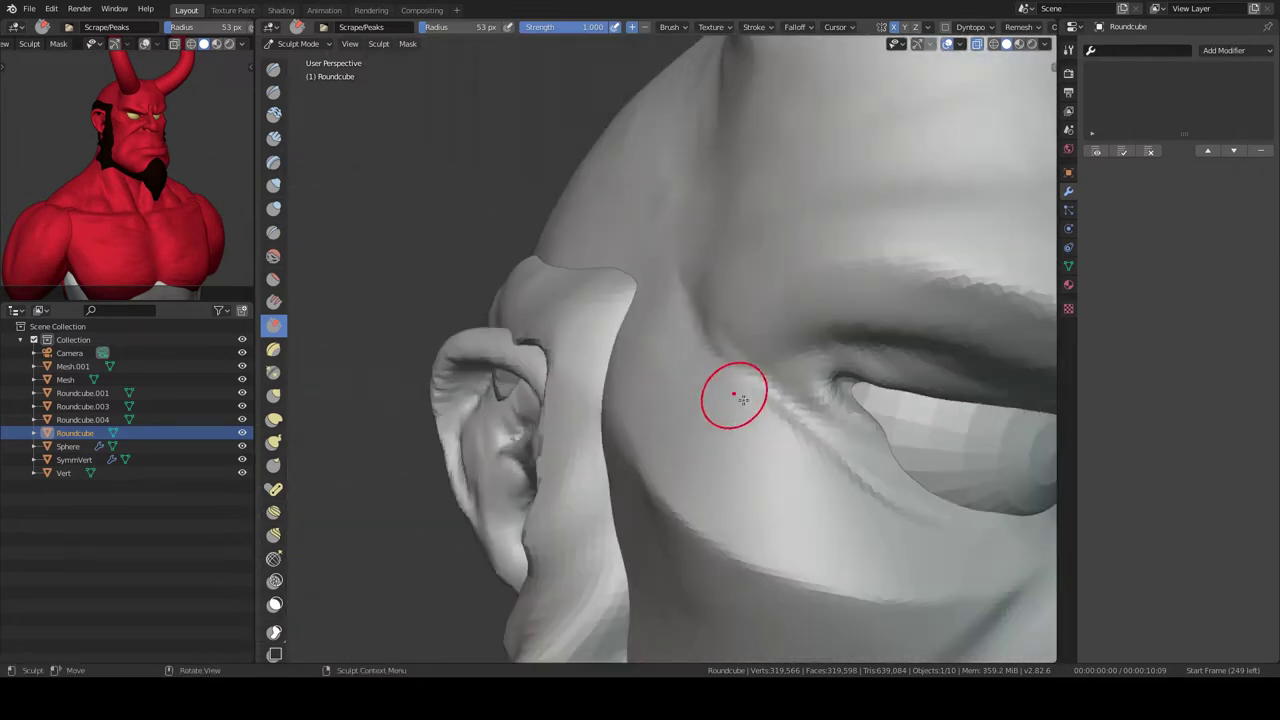
{"action": "scroll", "coordinate": [707, 351], "scroll_direction": "up", "scroll_amount": 2}
{"action": "middle_click_drag", "start_coordinate": [707, 351], "coordinate": [923, 241]}
{"action": "mouse_move", "coordinate": [855, 214]}
{"action": "middle_mouse_down"}
{"action": "mouse_move", "coordinate": [571, 337]}
{"action": "mouse_move", "coordinate": [590, 320]}
{"action": "mouse_move", "coordinate": [559, 287]}
{"action": "middle_mouse_up"}
{"action": "scroll", "coordinate": [620, 363], "scroll_direction": "up", "scroll_amount": 1}
{"action": "key", "text": "c"}
{"action": "middle_click_drag", "start_coordinate": [466, 267], "coordinate": [714, 201]}
{"action": "mouse_move", "coordinate": [666, 254]}
{"action": "middle_mouse_down"}
{"action": "mouse_move", "coordinate": [700, 206]}
{"action": "mouse_move", "coordinate": [663, 206]}
{"action": "middle_mouse_up"}
- Sharpen the brow crease with Draw Sharp and refine the nose with Scrape/Peaks
{"action": "key", "text": "shift+x"}
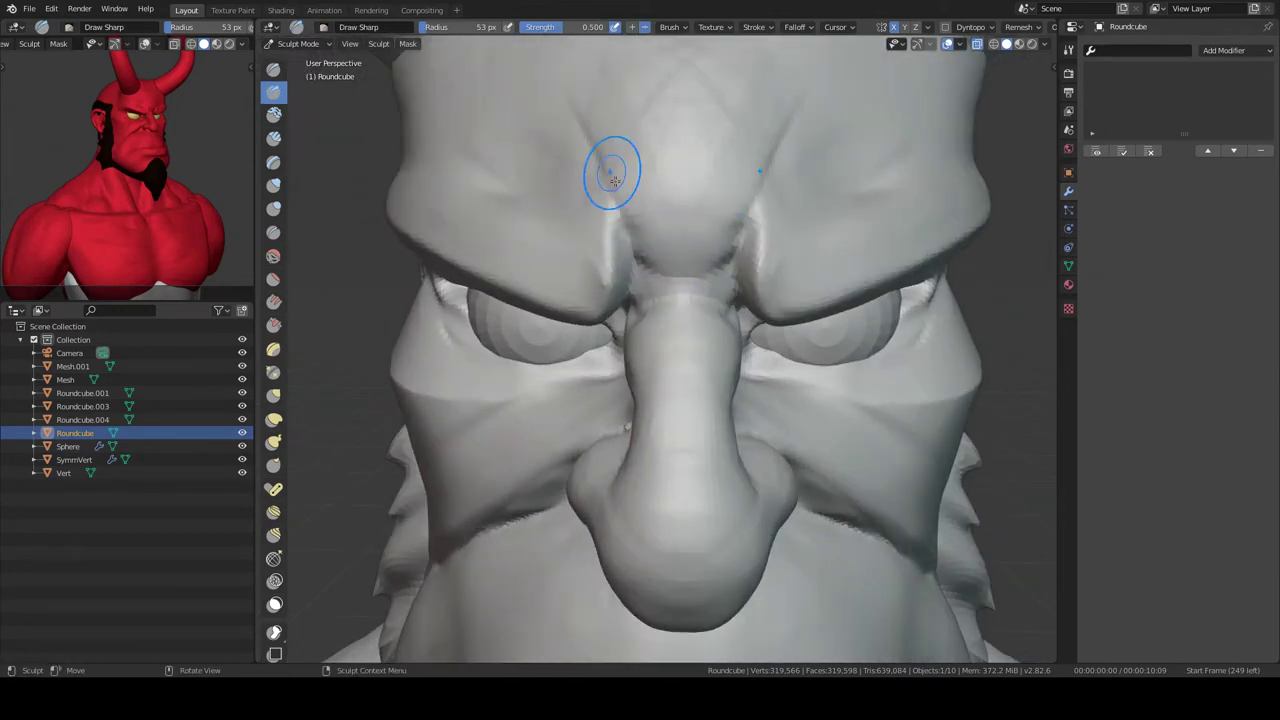
{"action": "left_click", "coordinate": [561, 344]}
{"action": "middle_click_drag", "start_coordinate": [561, 344], "coordinate": [727, 117]}
{"action": "middle_click_drag", "start_coordinate": [780, 178], "coordinate": [856, 166]}
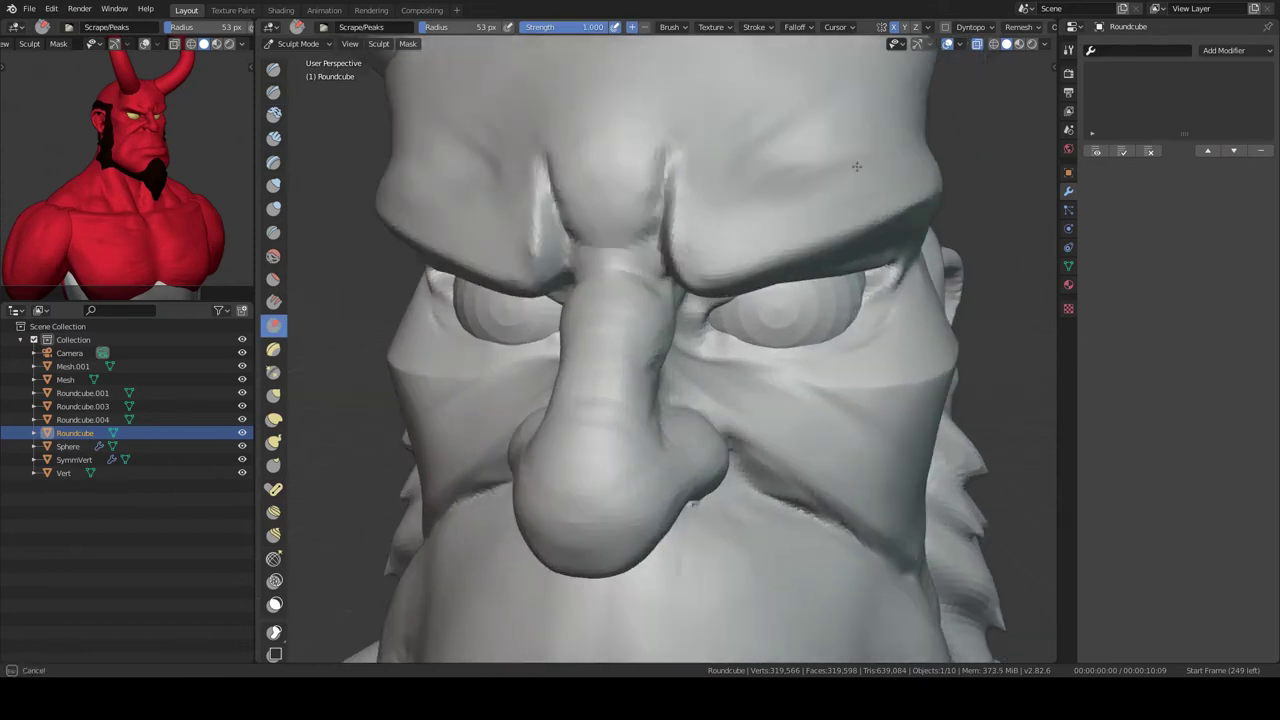
{"action": "mouse_move", "coordinate": [696, 132]}
{"action": "middle_mouse_down"}
{"action": "mouse_move", "coordinate": [686, 263]}
{"action": "mouse_move", "coordinate": [629, 294]}
{"action": "mouse_move", "coordinate": [750, 231]}
{"action": "middle_mouse_up"}
- Shape the area under the eye with SculptDraw and Elastic Deform strokes
{"action": "key", "text": "x"}
{"action": "middle_click_drag", "start_coordinate": [580, 290], "coordinate": [575, 180]}
{"action": "key", "text": "e"}
{"action": "mouse_move", "coordinate": [686, 206]}
{"action": "middle_mouse_down"}
{"action": "mouse_move", "coordinate": [630, 276]}
{"action": "mouse_move", "coordinate": [600, 266]}
{"action": "mouse_move", "coordinate": [560, 210]}
{"action": "mouse_move", "coordinate": [457, 257]}
{"action": "mouse_move", "coordinate": [619, 290]}
{"action": "mouse_move", "coordinate": [580, 371]}
{"action": "mouse_move", "coordinate": [523, 337]}
{"action": "mouse_move", "coordinate": [571, 380]}
{"action": "mouse_move", "coordinate": [474, 236]}
{"action": "mouse_move", "coordinate": [531, 357]}
{"action": "middle_mouse_up"}
{"action": "scroll", "coordinate": [630, 276], "scroll_direction": "up", "scroll_amount": 5}
- Undo an accidental move of the eyeball Sphere and return to sculpting the head
{"action": "key", "text": "ctrl+Tab"}
{"action": "left_click", "coordinate": [619, 290]}
{"action": "key", "text": "Escape"}
{"action": "key", "text": "ctrl+z"}
{"action": "key", "text": "ctrl+z"}
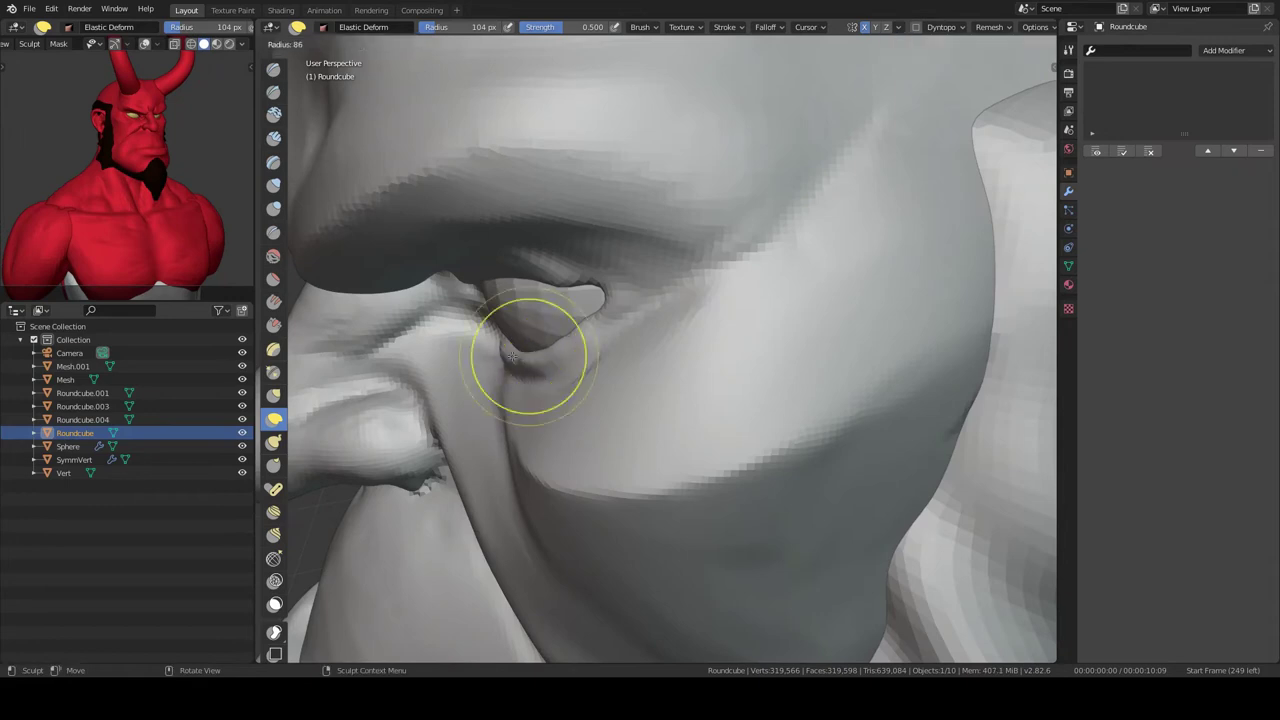
{"action": "scroll", "coordinate": [606, 343], "scroll_direction": "down", "scroll_amount": 3}
- Refine the upper eyelid crease and puffier lower lid with SculptDraw strokes
{"action": "mouse_move", "coordinate": [606, 343]}
{"action": "middle_mouse_down"}
{"action": "mouse_move", "coordinate": [722, 297]}
{"action": "mouse_move", "coordinate": [523, 229]}
{"action": "mouse_move", "coordinate": [651, 294]}
{"action": "mouse_move", "coordinate": [476, 298]}
{"action": "mouse_move", "coordinate": [543, 380]}
{"action": "mouse_move", "coordinate": [634, 386]}
{"action": "mouse_move", "coordinate": [597, 362]}
{"action": "mouse_move", "coordinate": [780, 293]}
{"action": "middle_mouse_up"}
{"action": "key", "text": "x"}
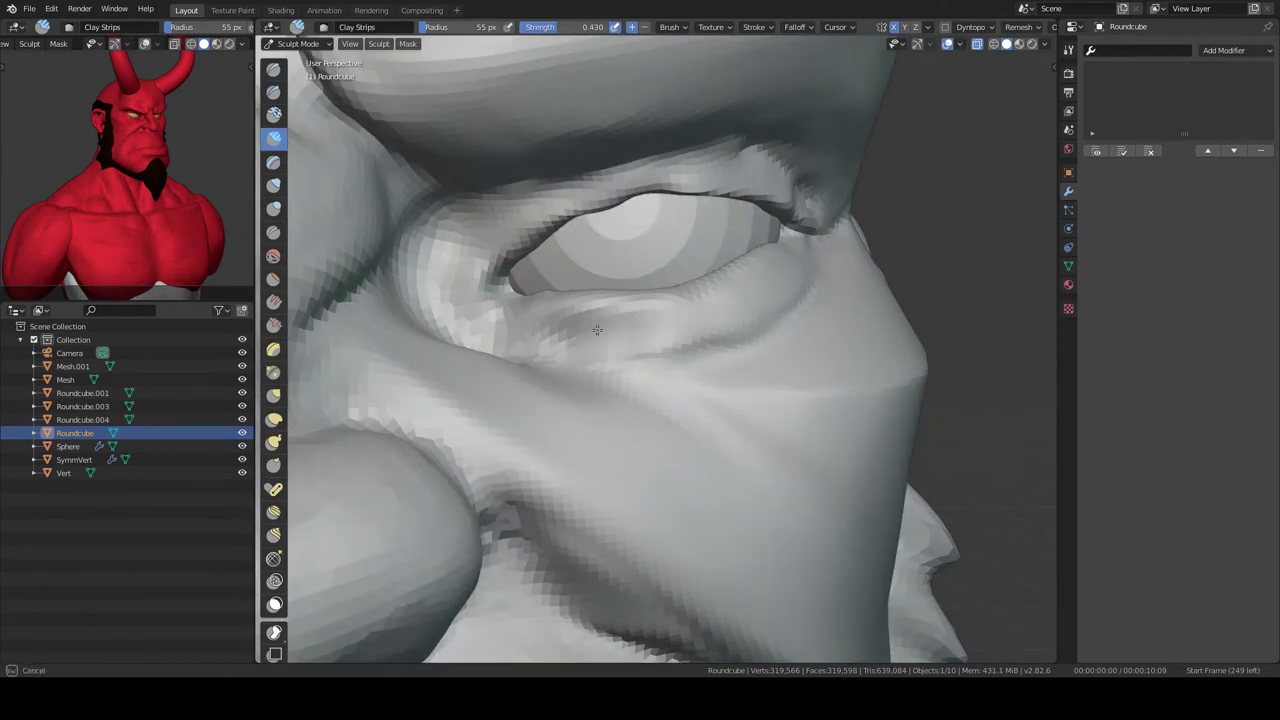
{"action": "mouse_move", "coordinate": [638, 305]}
{"action": "middle_mouse_down"}
{"action": "mouse_move", "coordinate": [691, 276]}
{"action": "mouse_move", "coordinate": [666, 251]}
{"action": "middle_mouse_up"}
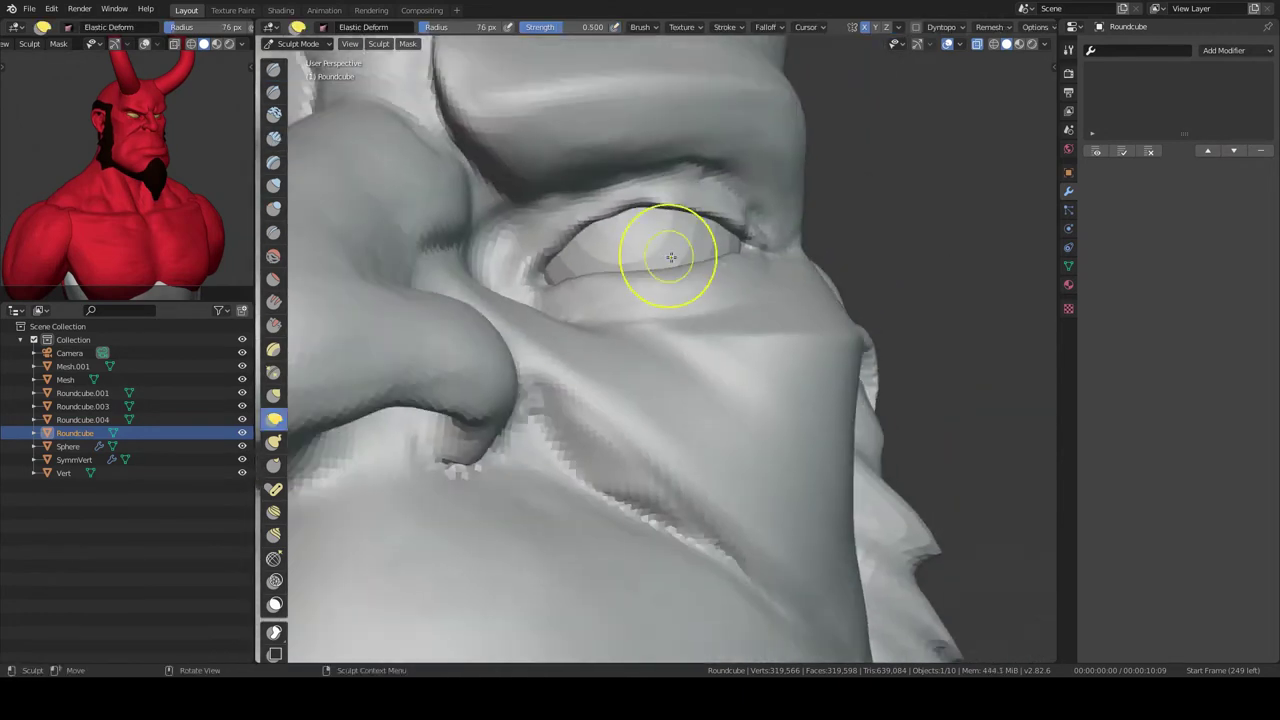
{"action": "key", "text": "KP_1"}
{"action": "middle_click_drag", "start_coordinate": [552, 225], "coordinate": [614, 334]}
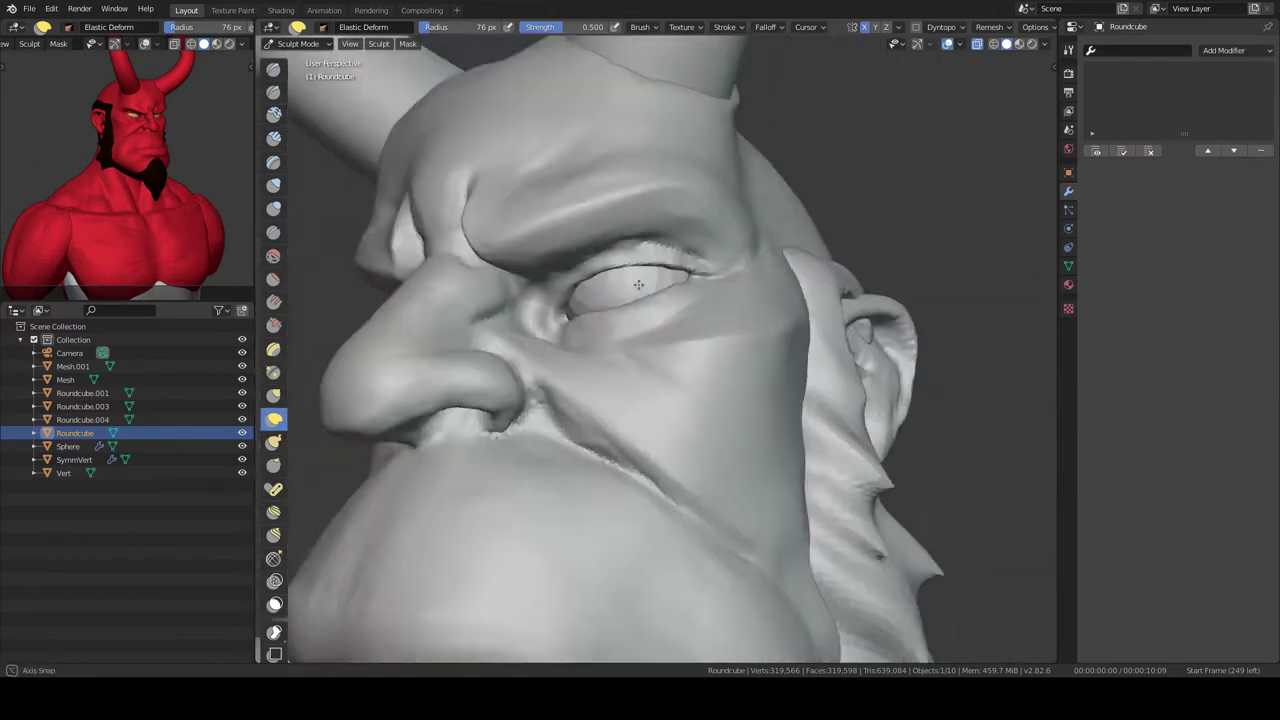
{"action": "scroll", "coordinate": [614, 334], "scroll_direction": "up", "scroll_amount": 3}
{"action": "scroll", "coordinate": [614, 330], "scroll_direction": "up", "scroll_amount": 3}
{"action": "scroll", "coordinate": [726, 412], "scroll_direction": "up", "scroll_amount": 2}
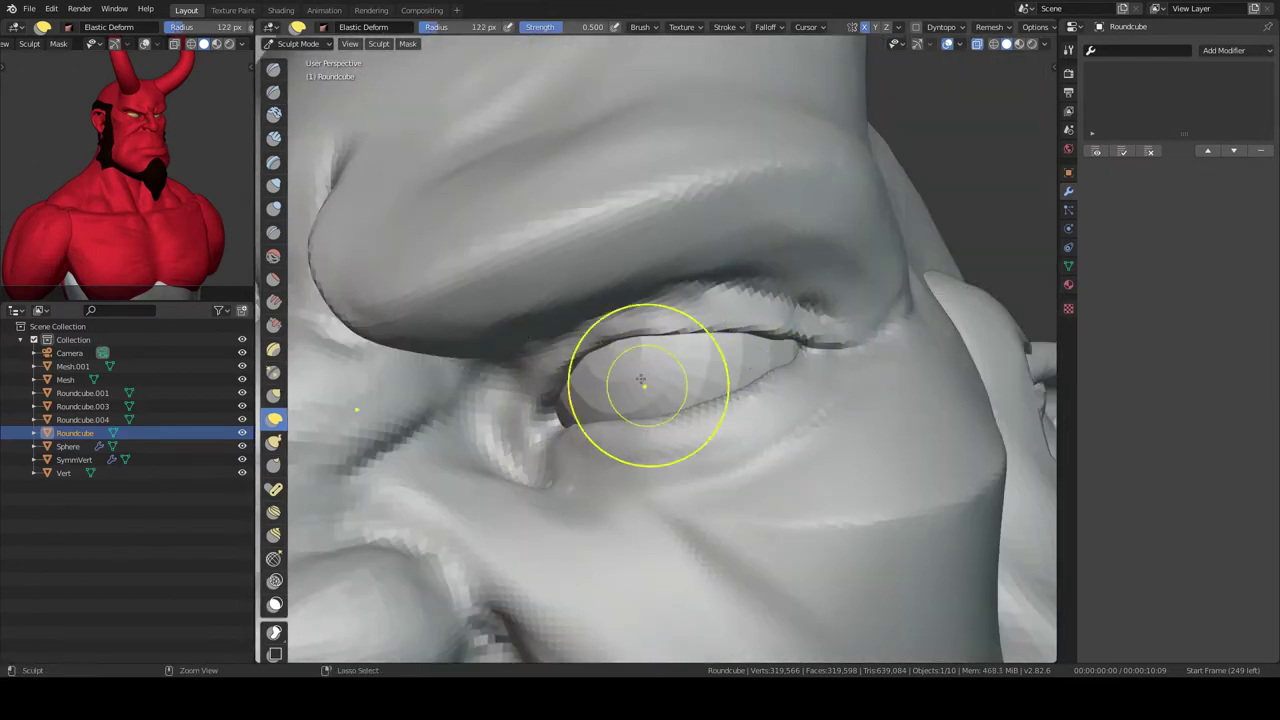
{"action": "middle_click_drag", "start_coordinate": [641, 380], "coordinate": [646, 356]}
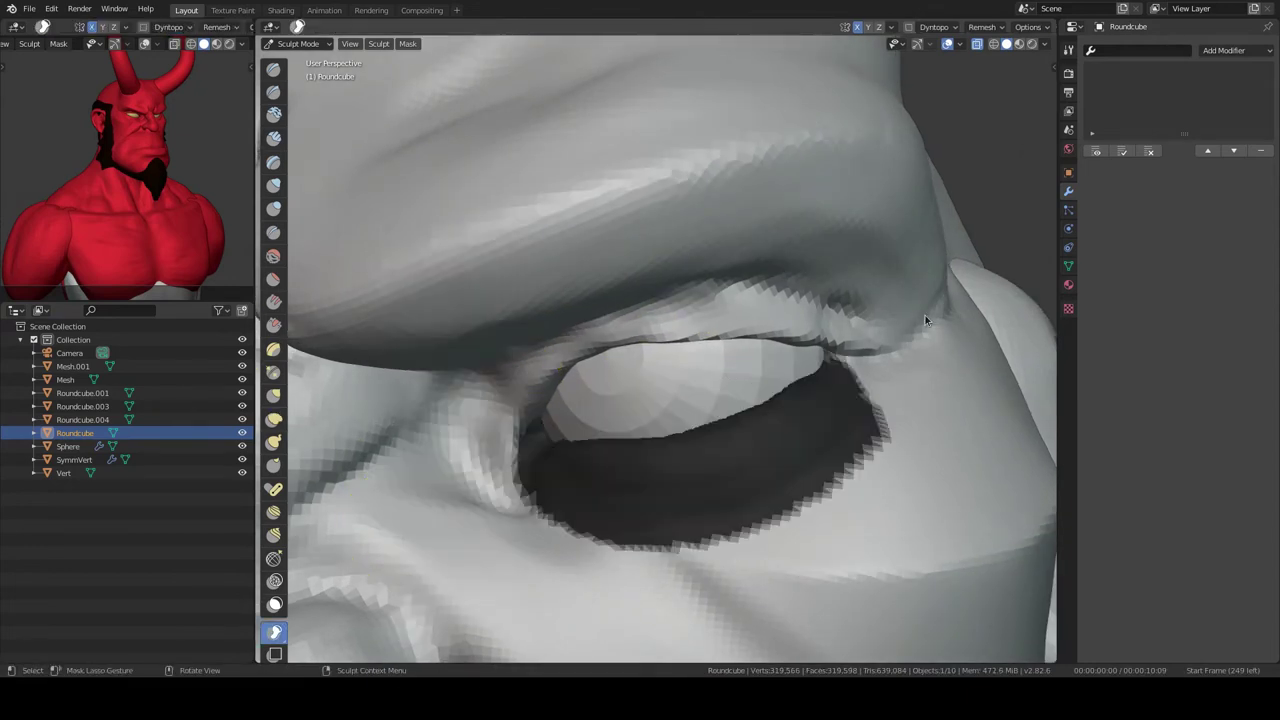
- Orbit around the eye and face, briefly leaving Sculpt Mode and then returning to it
{"action": "mouse_move", "coordinate": [645, 372]}
{"action": "middle_mouse_down"}
{"action": "mouse_move", "coordinate": [677, 329]}
{"action": "mouse_move", "coordinate": [563, 263]}
{"action": "mouse_move", "coordinate": [620, 309]}
{"action": "mouse_move", "coordinate": [650, 310]}
{"action": "mouse_move", "coordinate": [666, 286]}
{"action": "middle_mouse_up"}
{"action": "scroll", "coordinate": [569, 417], "scroll_direction": "up", "scroll_amount": 5}
{"action": "scroll", "coordinate": [549, 371], "scroll_direction": "down", "scroll_amount": 8}
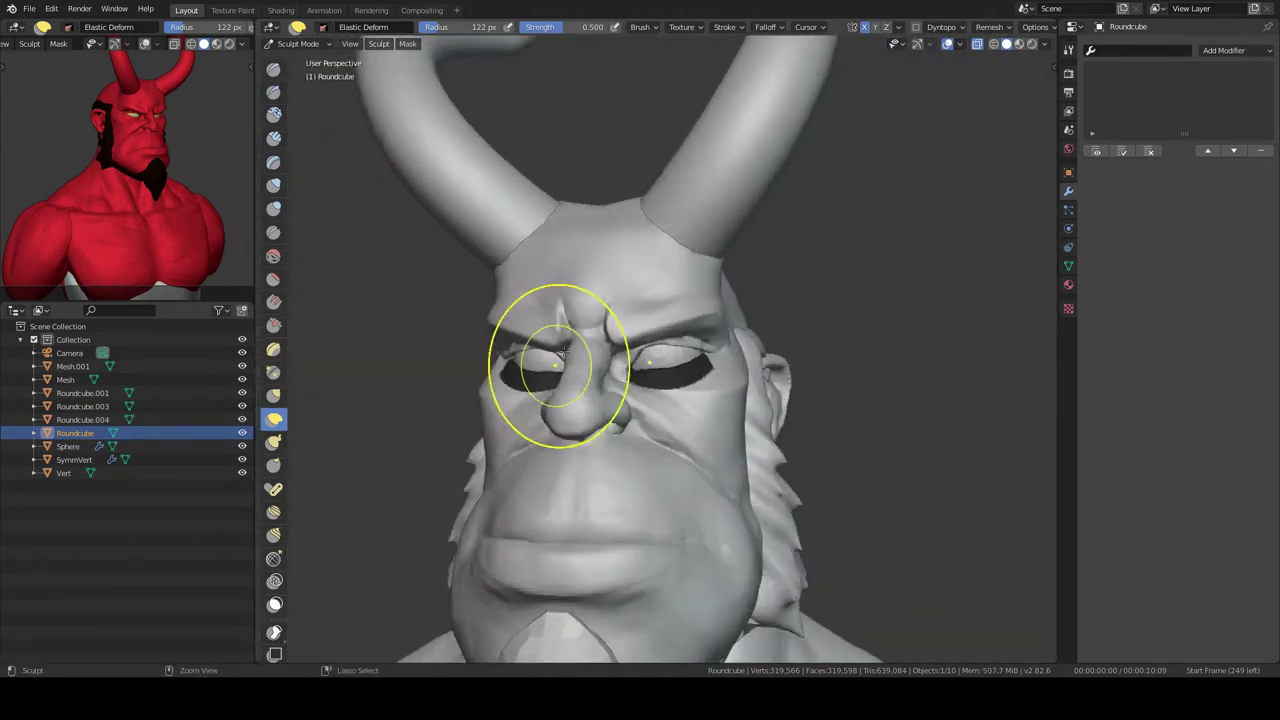
{"action": "scroll", "coordinate": [578, 395], "scroll_direction": "up", "scroll_amount": 6}
{"action": "scroll", "coordinate": [565, 383], "scroll_direction": "down", "scroll_amount": 5}
{"action": "middle_click_drag", "start_coordinate": [565, 383], "coordinate": [601, 406], "text": "alt"}
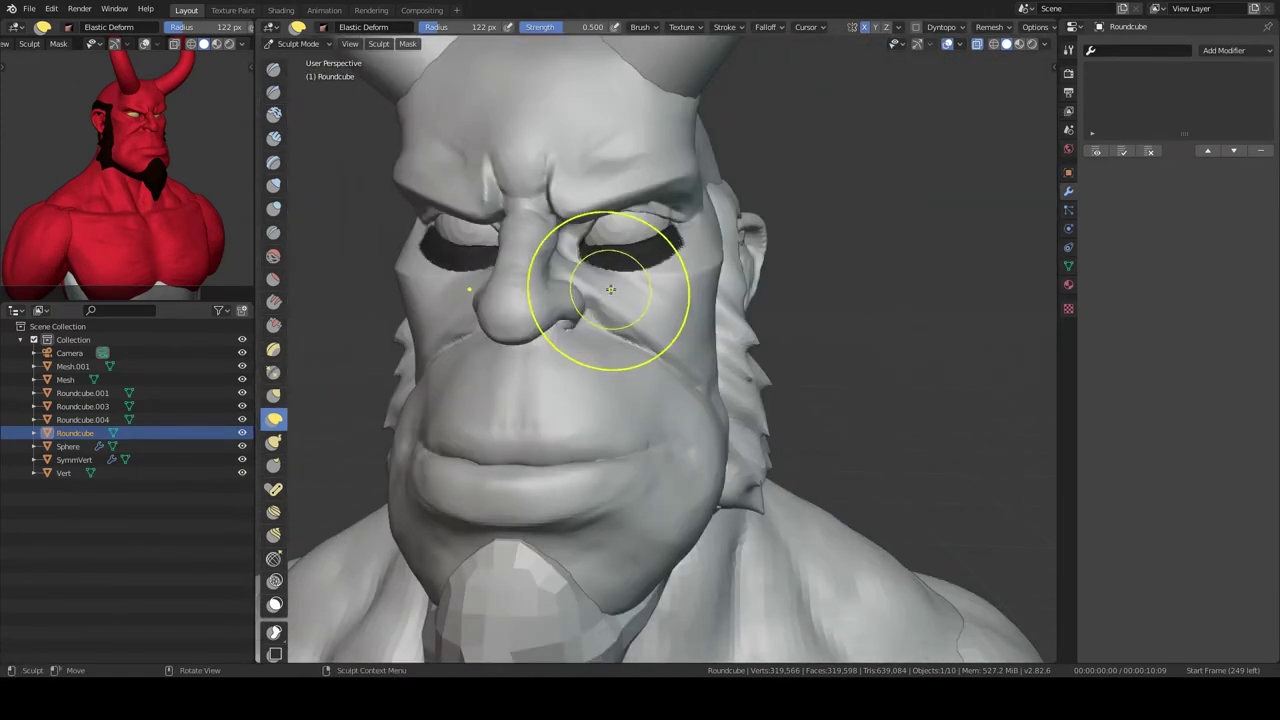
{"action": "scroll", "coordinate": [634, 243], "scroll_direction": "up", "scroll_amount": 5}
{"action": "mouse_move", "coordinate": [623, 249]}
{"action": "middle_mouse_down", "text": "alt"}
{"action": "mouse_move", "coordinate": [629, 271]}
{"action": "mouse_move", "coordinate": [507, 336]}
{"action": "mouse_move", "coordinate": [600, 350]}
{"action": "middle_mouse_up", "text": "alt"}
{"action": "scroll", "coordinate": [538, 363], "scroll_direction": "down", "scroll_amount": 2}
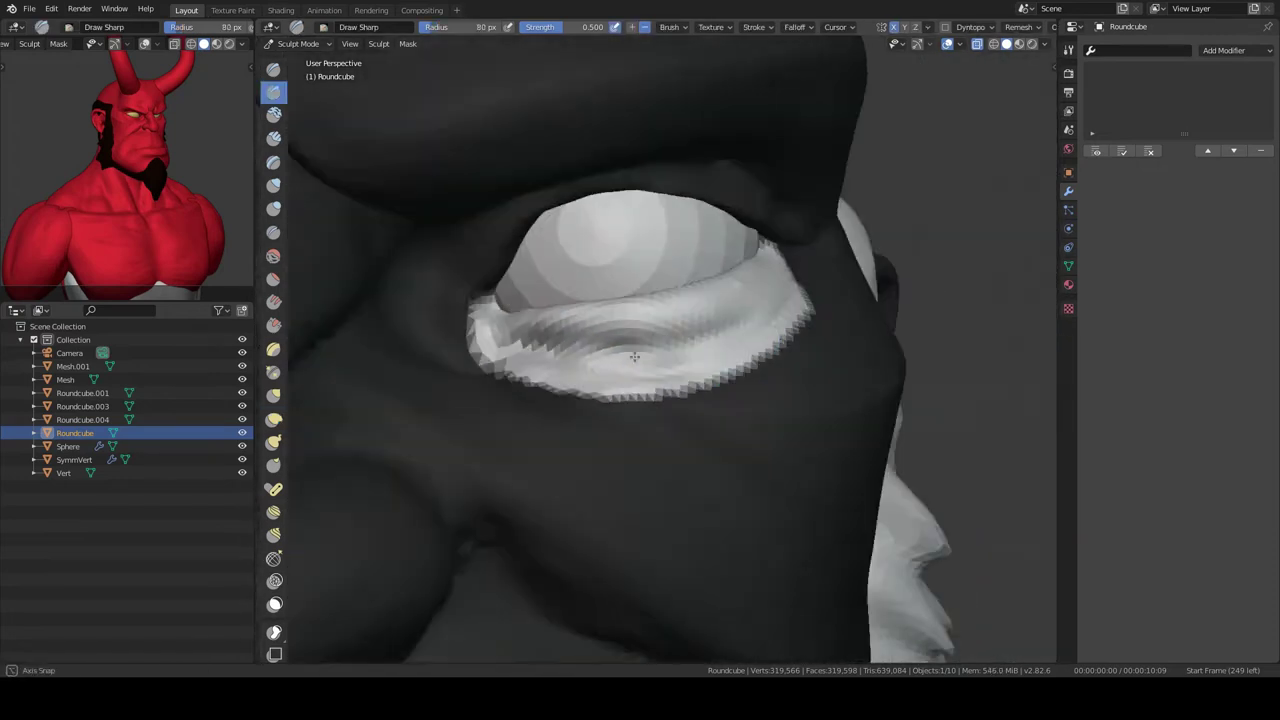
{"action": "scroll", "coordinate": [600, 350], "scroll_direction": "down", "scroll_amount": 5}
{"action": "key", "text": "ctrl+Tab"}
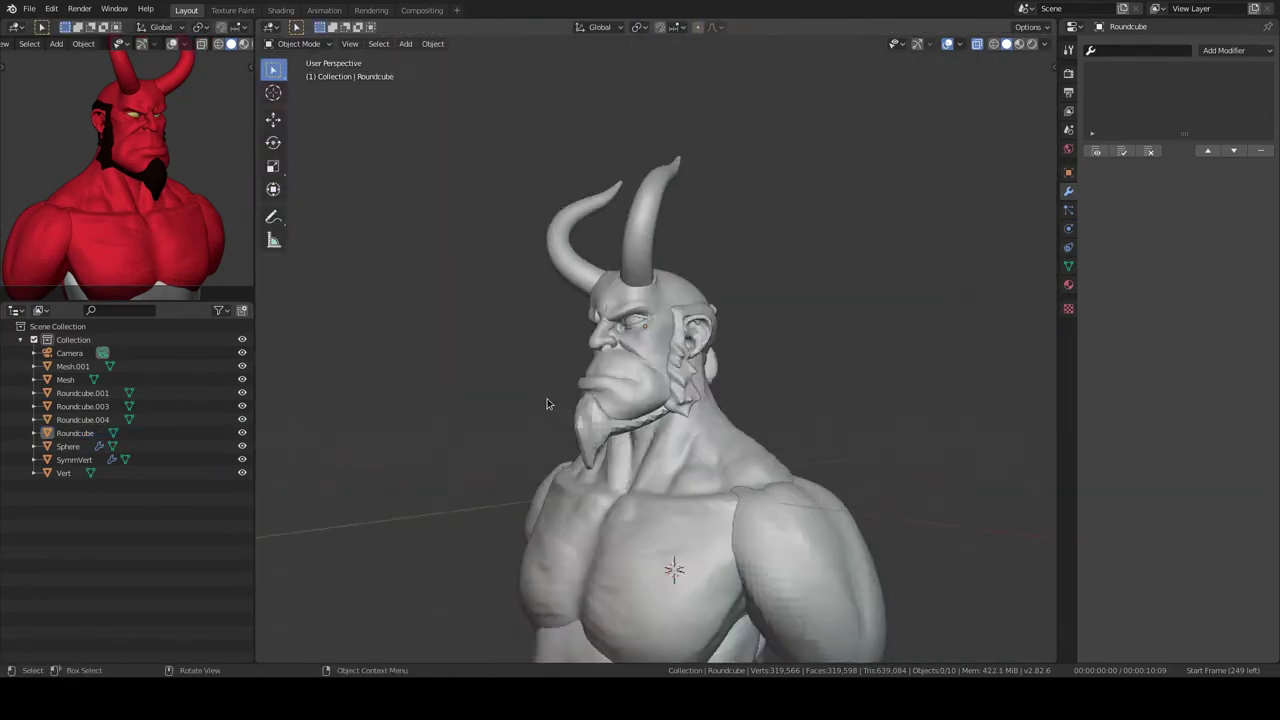
{"action": "key", "text": "ctrl+Tab"}
{"action": "scroll", "coordinate": [591, 357], "scroll_direction": "up", "scroll_amount": 5}
- Switch to the Scrape/Peaks brush and work the upper lip area
{"action": "key", "text": "shift+space"}
{"action": "left_click", "coordinate": [480, 232]}
{"action": "scroll", "coordinate": [490, 263], "scroll_direction": "up", "scroll_amount": 2}
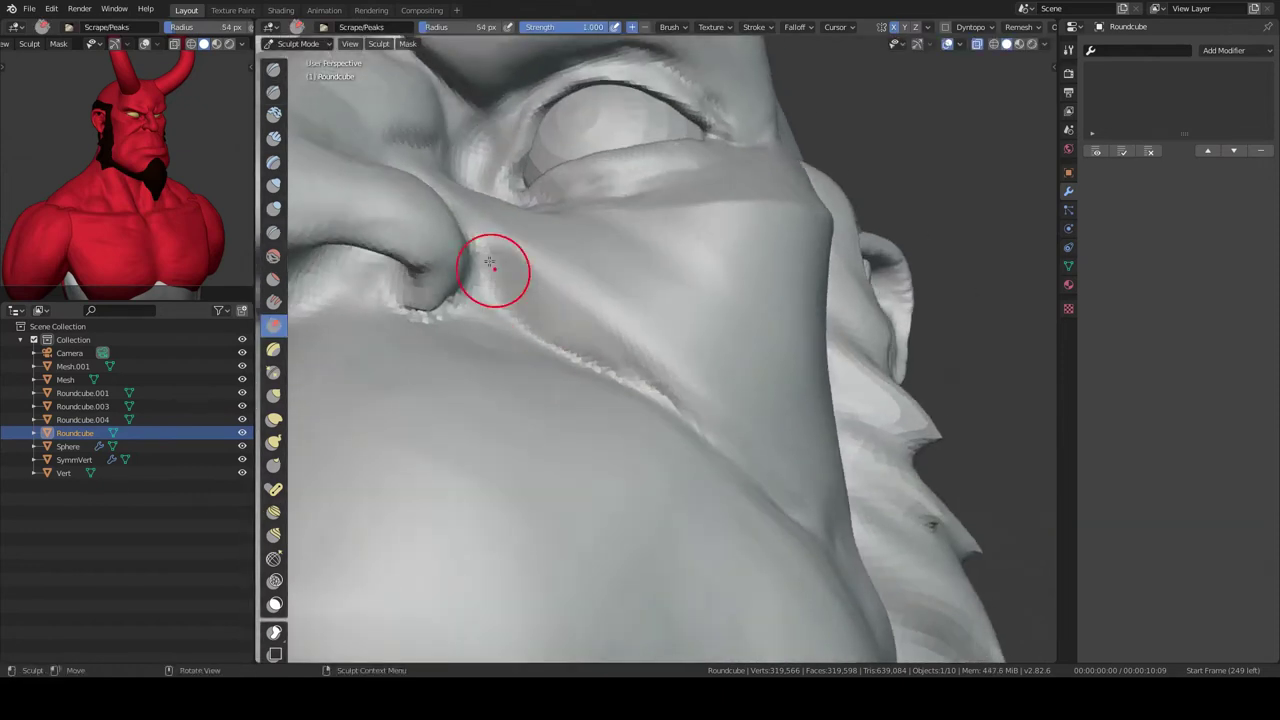
{"action": "scroll", "coordinate": [485, 290], "scroll_direction": "up", "scroll_amount": 2}
{"action": "scroll", "coordinate": [661, 338], "scroll_direction": "down", "scroll_amount": 4}
{"action": "scroll", "coordinate": [661, 338], "scroll_direction": "up", "scroll_amount": 2}
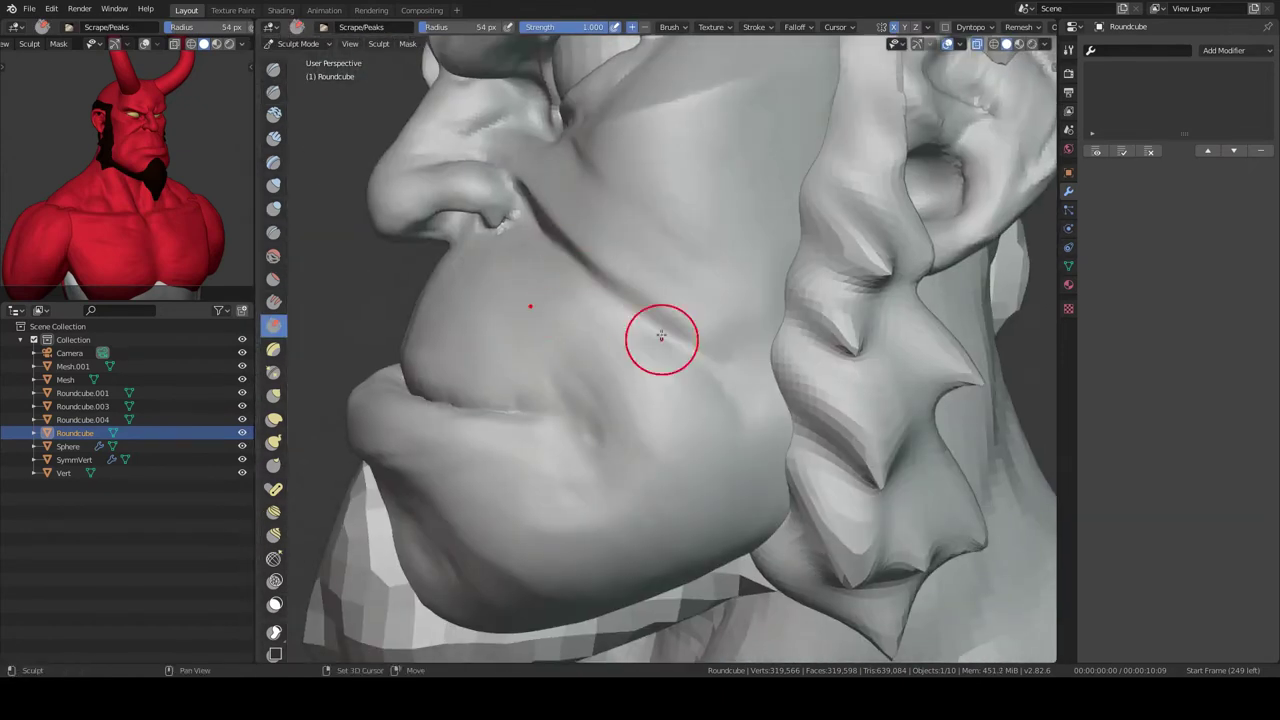
{"action": "scroll", "coordinate": [743, 337], "scroll_direction": "down", "scroll_amount": 3}
{"action": "scroll", "coordinate": [743, 337], "scroll_direction": "down", "scroll_amount": 2}
- Build up the cheek with the Clay brush from a closer side view
{"action": "key", "text": "c"}
{"action": "scroll", "coordinate": [586, 229], "scroll_direction": "up", "scroll_amount": 4}
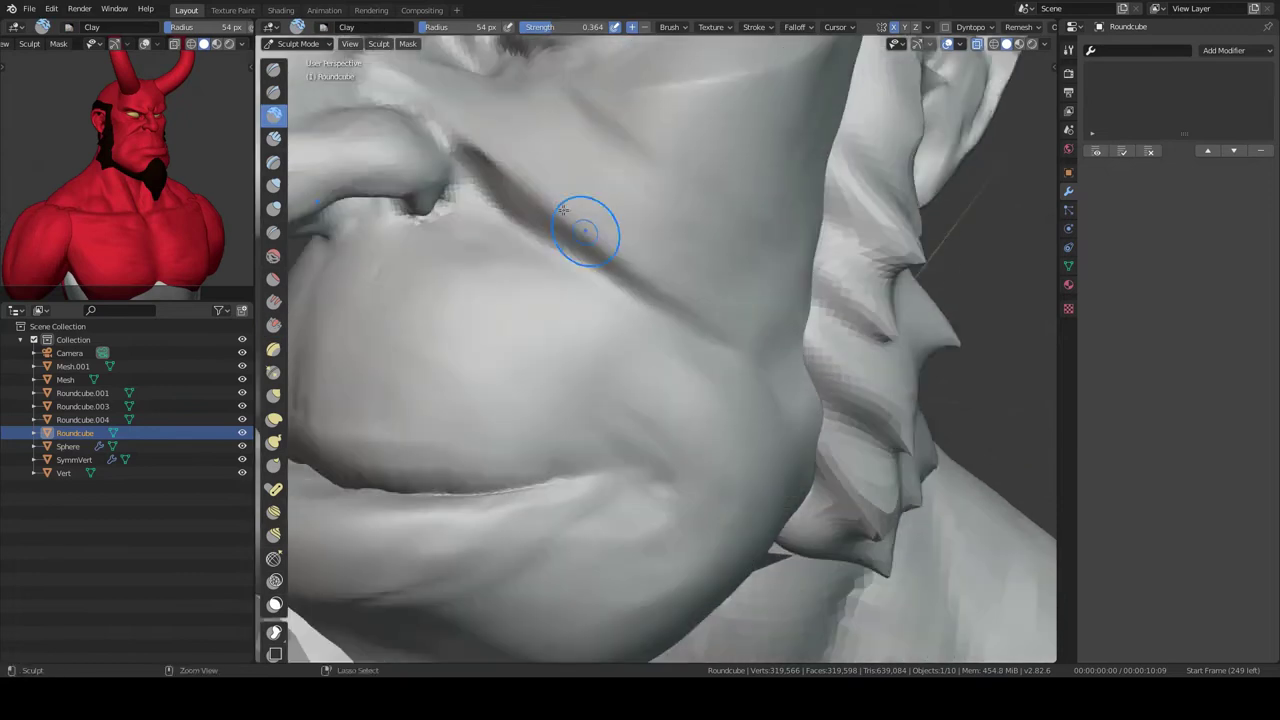
{"action": "scroll", "coordinate": [694, 200], "scroll_direction": "up", "scroll_amount": 2}
{"action": "scroll", "coordinate": [694, 200], "scroll_direction": "down", "scroll_amount": 3}
{"action": "mouse_move", "coordinate": [694, 200]}
{"action": "middle_mouse_down"}
{"action": "mouse_move", "coordinate": [572, 317]}
{"action": "mouse_move", "coordinate": [586, 306]}
{"action": "middle_mouse_up"}
{"action": "scroll", "coordinate": [620, 280], "scroll_direction": "up", "scroll_amount": 2}
{"action": "scroll", "coordinate": [586, 306], "scroll_direction": "up", "scroll_amount": 4}
{"action": "scroll", "coordinate": [646, 371], "scroll_direction": "down", "scroll_amount": 1}
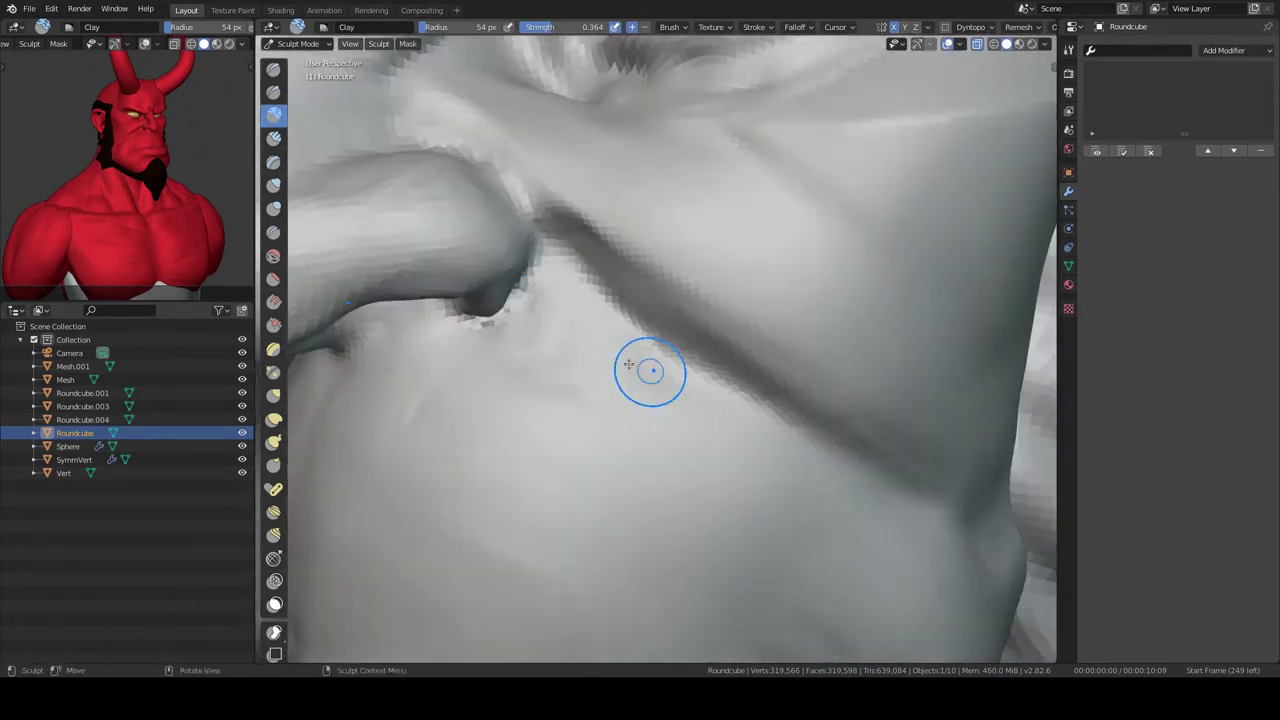
{"action": "scroll", "coordinate": [655, 425], "scroll_direction": "up", "scroll_amount": 1}
{"action": "scroll", "coordinate": [746, 455], "scroll_direction": "down", "scroll_amount": 3}
- Sculpt the fold beside the nose wing and the upper lip with Clay strokes
{"action": "mouse_move", "coordinate": [660, 423]}
{"action": "middle_mouse_down"}
{"action": "mouse_move", "coordinate": [629, 443]}
{"action": "mouse_move", "coordinate": [611, 390]}
{"action": "middle_mouse_up"}
{"action": "scroll", "coordinate": [629, 443], "scroll_direction": "up", "scroll_amount": 2}
{"action": "key", "text": "c"}
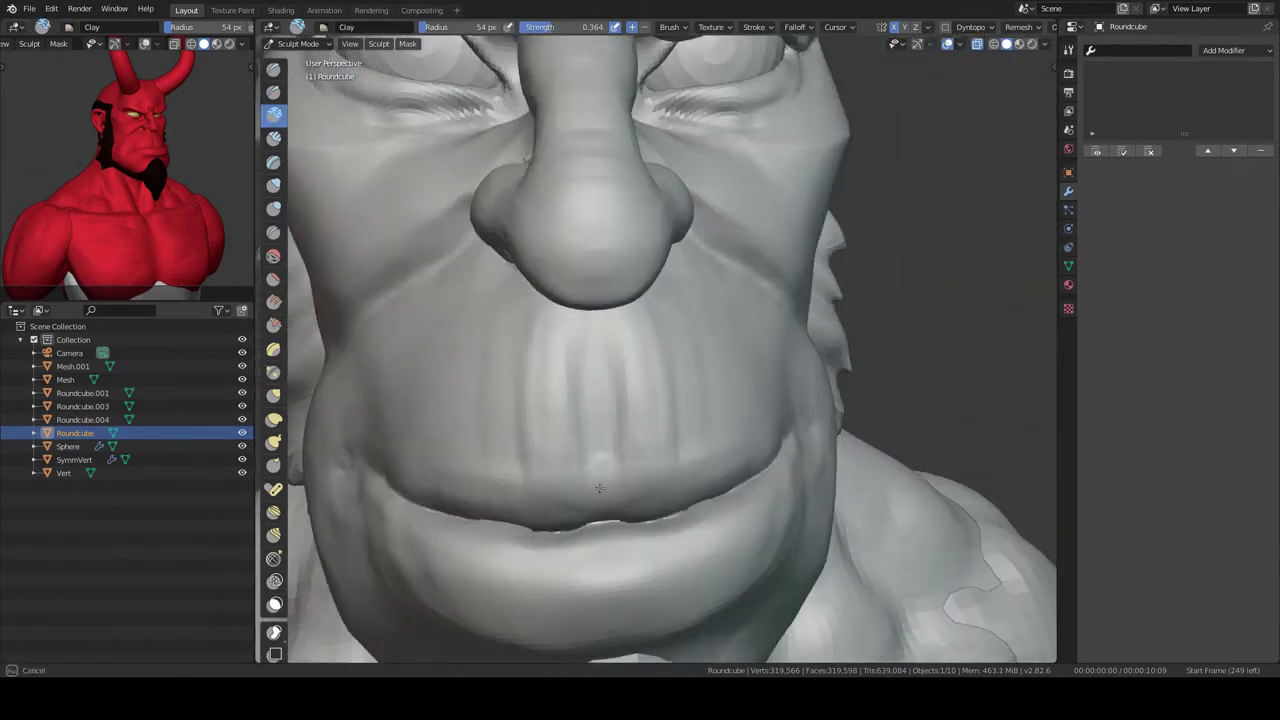
{"action": "scroll", "coordinate": [565, 289], "scroll_direction": "down", "scroll_amount": 3}
{"action": "mouse_move", "coordinate": [565, 289]}
{"action": "middle_mouse_down"}
{"action": "mouse_move", "coordinate": [643, 334]}
{"action": "mouse_move", "coordinate": [660, 430]}
{"action": "middle_mouse_up"}
{"action": "scroll", "coordinate": [665, 433], "scroll_direction": "up", "scroll_amount": 3}
{"action": "mouse_move", "coordinate": [670, 294]}
{"action": "middle_mouse_down"}
{"action": "mouse_move", "coordinate": [672, 340]}
{"action": "mouse_move", "coordinate": [677, 328]}
{"action": "middle_mouse_up"}
- Carve the crease beside the nose with the Scrape/Peaks brush
{"action": "key", "text": "shift+space"}
{"action": "left_click", "coordinate": [765, 392]}
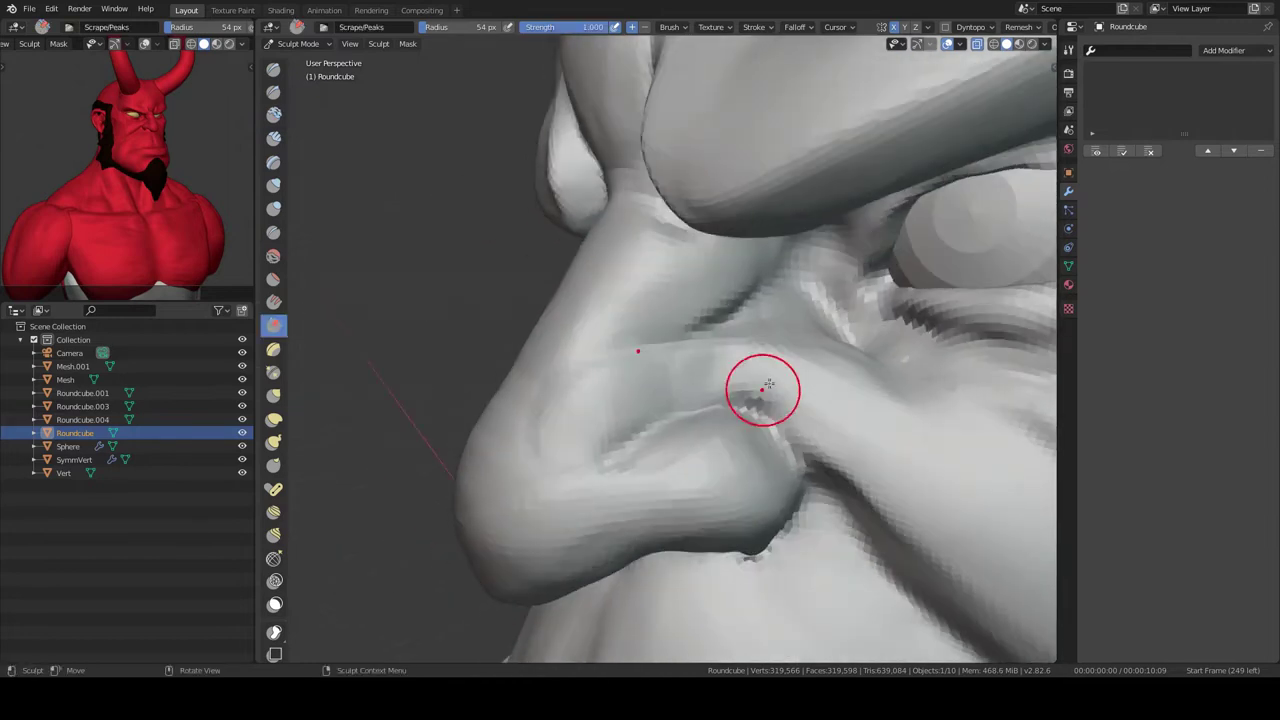
{"action": "mouse_move", "coordinate": [883, 367]}
{"action": "middle_mouse_down"}
{"action": "mouse_move", "coordinate": [771, 310]}
{"action": "mouse_move", "coordinate": [623, 348]}
{"action": "mouse_move", "coordinate": [571, 320]}
{"action": "mouse_move", "coordinate": [597, 361]}
{"action": "mouse_move", "coordinate": [577, 343]}
{"action": "mouse_move", "coordinate": [637, 343]}
{"action": "mouse_move", "coordinate": [612, 374]}
{"action": "mouse_move", "coordinate": [700, 371]}
{"action": "mouse_move", "coordinate": [691, 411]}
{"action": "mouse_move", "coordinate": [794, 437]}
{"action": "mouse_move", "coordinate": [749, 443]}
{"action": "mouse_move", "coordinate": [690, 416]}
{"action": "mouse_move", "coordinate": [746, 357]}
{"action": "mouse_move", "coordinate": [662, 333]}
{"action": "middle_mouse_up"}
- Reshape the horn bases and brow with Draw Sharp, Elastic Deform and Clay Strips (0.430 strength)
{"action": "mouse_move", "coordinate": [661, 195]}
{"action": "middle_mouse_down"}
{"action": "mouse_move", "coordinate": [657, 343]}
{"action": "mouse_move", "coordinate": [514, 337]}
{"action": "middle_mouse_up"}
{"action": "key", "text": "shift+d"}
{"action": "mouse_move", "coordinate": [655, 421]}
{"action": "middle_mouse_down"}
{"action": "mouse_move", "coordinate": [677, 352]}
{"action": "mouse_move", "coordinate": [643, 400]}
{"action": "mouse_move", "coordinate": [633, 314]}
{"action": "mouse_move", "coordinate": [474, 357]}
{"action": "mouse_move", "coordinate": [618, 365]}
{"action": "mouse_move", "coordinate": [623, 271]}
{"action": "mouse_move", "coordinate": [643, 329]}
{"action": "mouse_move", "coordinate": [674, 248]}
{"action": "mouse_move", "coordinate": [694, 329]}
{"action": "mouse_move", "coordinate": [686, 400]}
{"action": "mouse_move", "coordinate": [654, 361]}
{"action": "mouse_move", "coordinate": [557, 343]}
{"action": "mouse_move", "coordinate": [728, 330]}
{"action": "mouse_move", "coordinate": [620, 378]}
{"action": "mouse_move", "coordinate": [672, 340]}
{"action": "mouse_move", "coordinate": [686, 309]}
{"action": "mouse_move", "coordinate": [643, 337]}
{"action": "mouse_move", "coordinate": [661, 356]}
{"action": "mouse_move", "coordinate": [631, 365]}
{"action": "mouse_move", "coordinate": [657, 363]}
{"action": "mouse_move", "coordinate": [657, 322]}
{"action": "mouse_move", "coordinate": [634, 334]}
{"action": "mouse_move", "coordinate": [580, 314]}
{"action": "mouse_move", "coordinate": [654, 311]}
{"action": "mouse_move", "coordinate": [751, 376]}
{"action": "mouse_move", "coordinate": [707, 236]}
{"action": "mouse_move", "coordinate": [614, 243]}
{"action": "middle_mouse_up"}
{"action": "key", "text": "e"}
{"action": "key", "text": "c"}
{"action": "key", "text": "c"}
{"action": "scroll", "coordinate": [720, 230], "scroll_direction": "down", "scroll_amount": 3}
- Select the torso Roundcube.001 and add Origin & Vert Mirrored from Quick Favorites, creating SymmVert.001
{"action": "scroll", "coordinate": [700, 300], "scroll_direction": "down", "scroll_amount": 3}
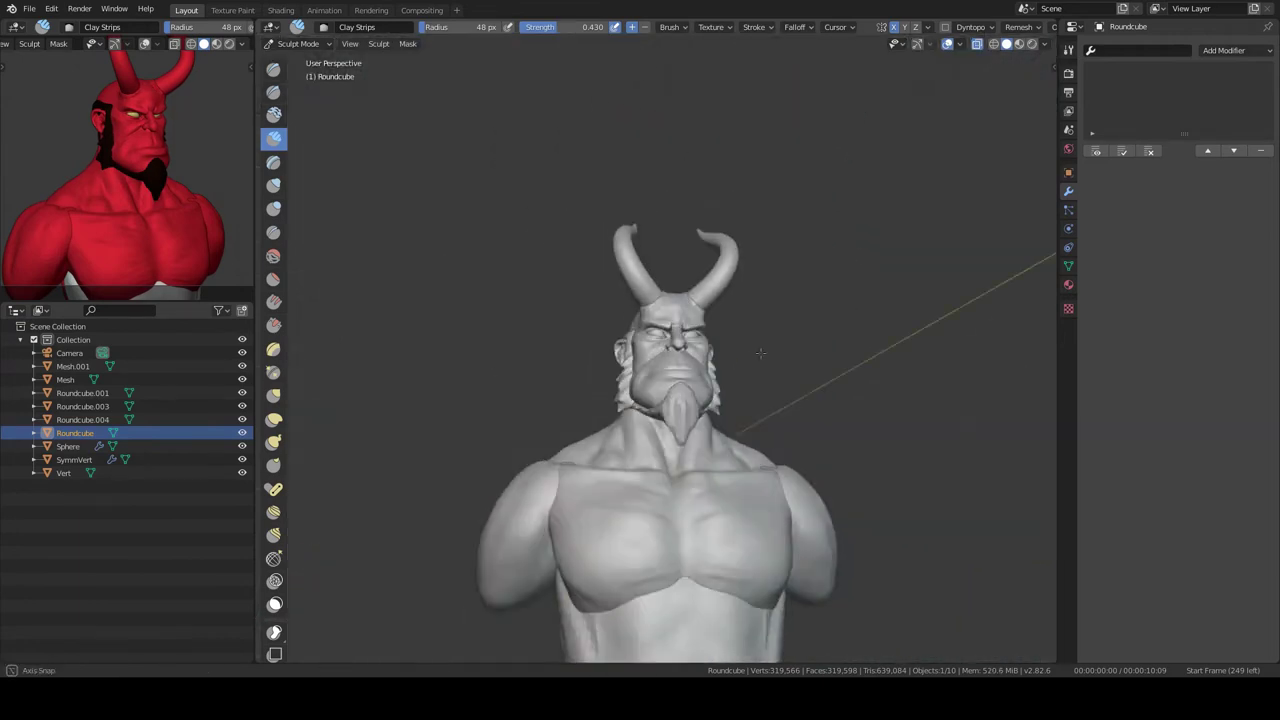
{"action": "scroll", "coordinate": [760, 352], "scroll_direction": "up", "scroll_amount": 3}
{"action": "middle_click_drag", "start_coordinate": [760, 352], "coordinate": [776, 309]}
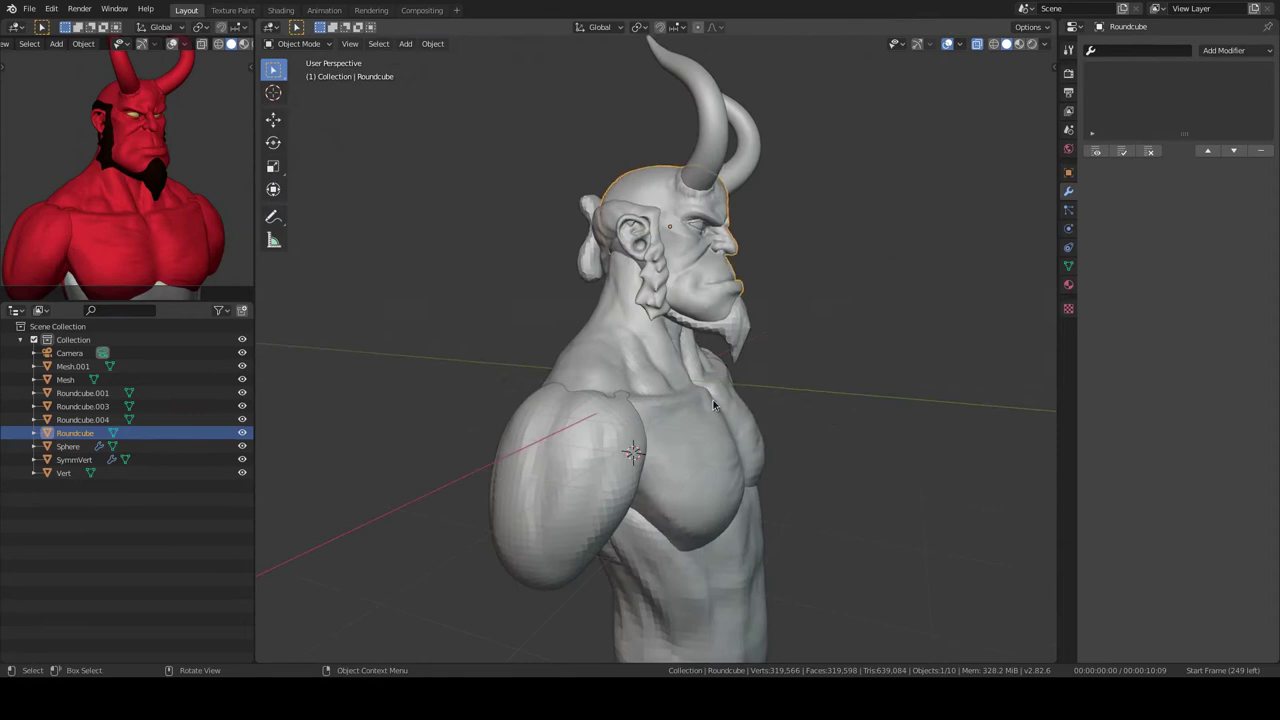
{"action": "left_click", "coordinate": [714, 404]}
{"action": "key", "text": "ctrl+Tab"}
{"action": "left_click", "coordinate": [747, 423]}
{"action": "mouse_move", "coordinate": [749, 400]}
{"action": "middle_mouse_down"}
{"action": "mouse_move", "coordinate": [570, 428]}
{"action": "mouse_move", "coordinate": [826, 444]}
{"action": "mouse_move", "coordinate": [746, 237]}
{"action": "middle_mouse_up"}
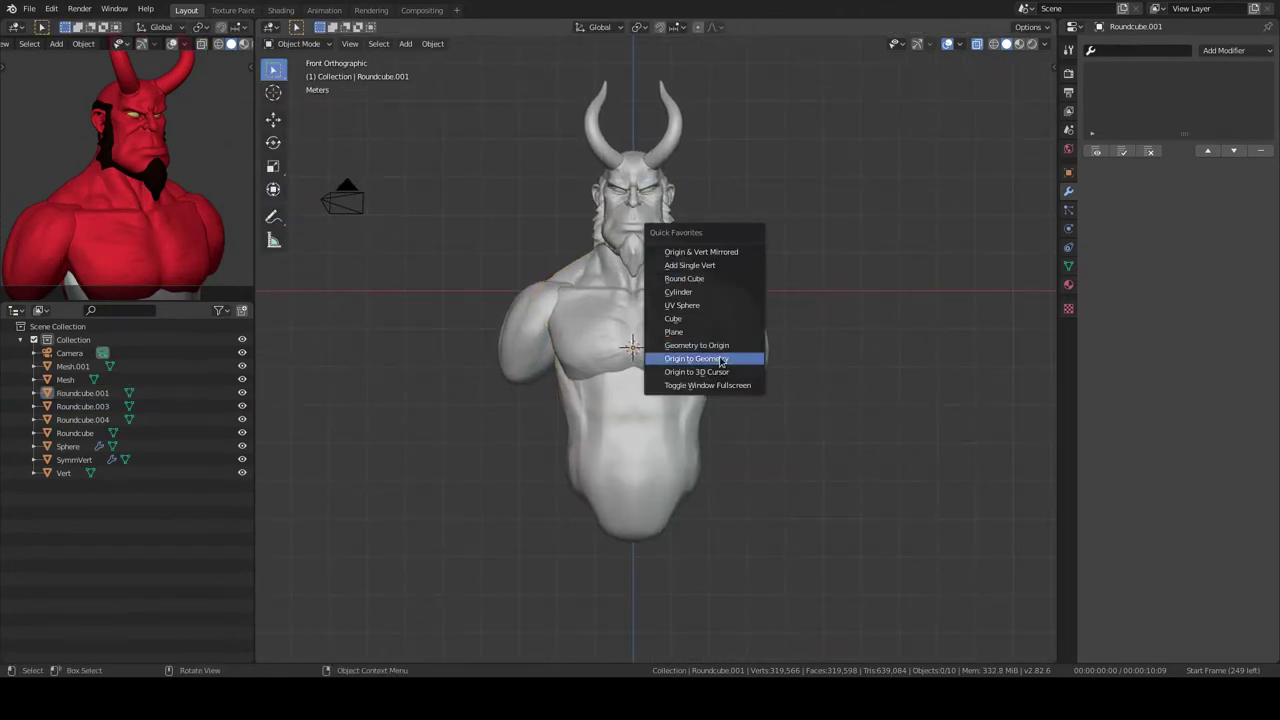
{"action": "left_click", "coordinate": [735, 256]}
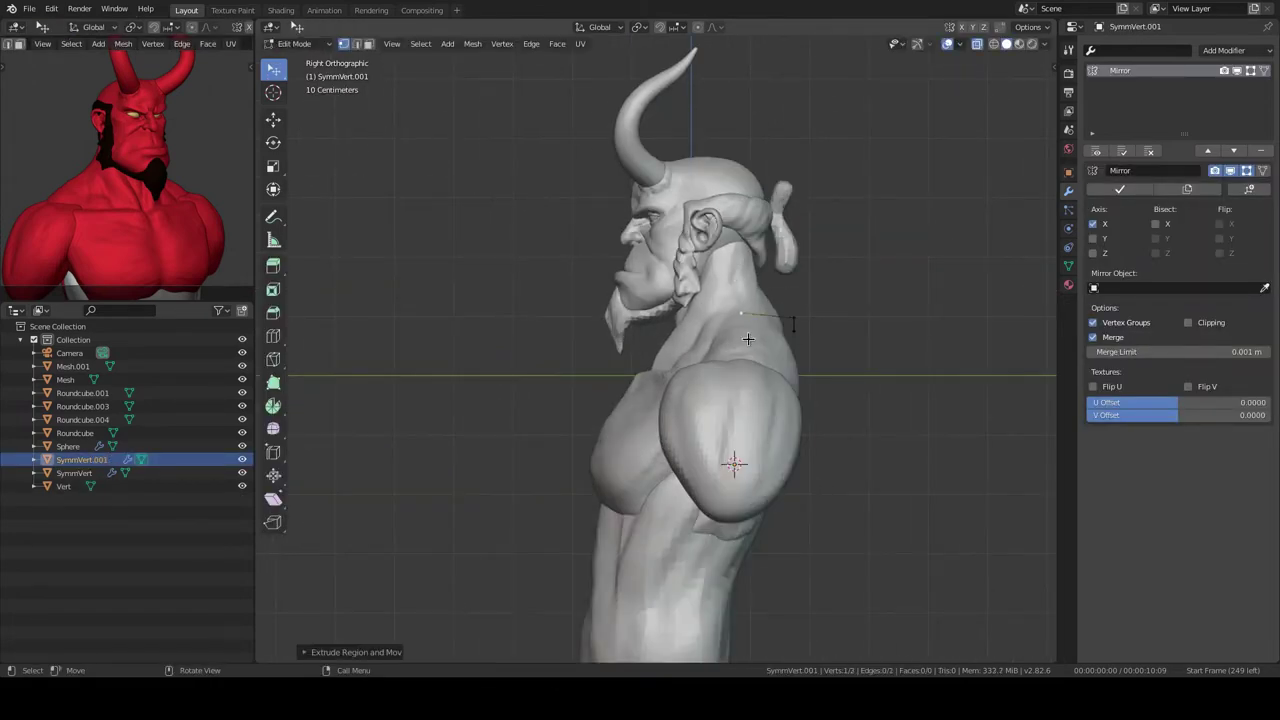
- Extrude the vertex into an edge chain running down the chest and across the back
{"action": "mouse_move", "coordinate": [651, 314]}
{"action": "middle_mouse_down"}
{"action": "mouse_move", "coordinate": [710, 373]}
{"action": "mouse_move", "coordinate": [557, 366]}
{"action": "middle_mouse_up"}
{"action": "key", "text": "g"}
{"action": "left_click", "coordinate": [655, 395]}
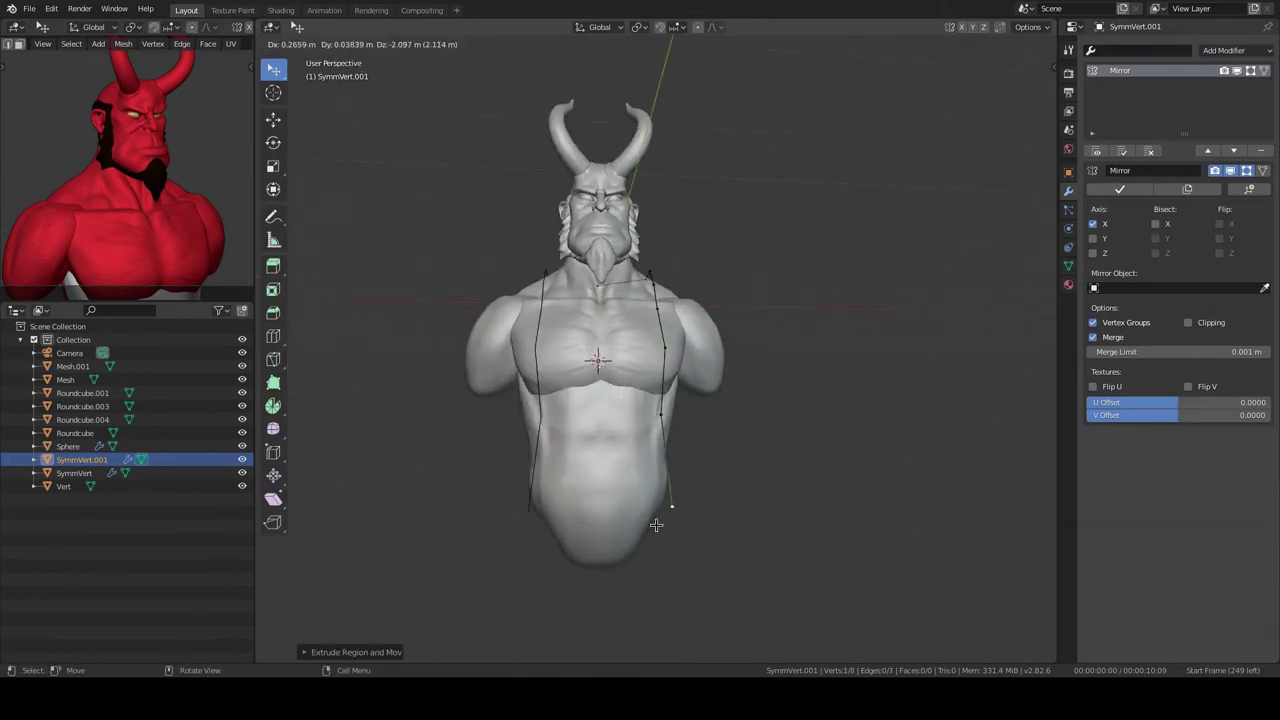
{"action": "mouse_move", "coordinate": [590, 296]}
{"action": "middle_mouse_down"}
{"action": "mouse_move", "coordinate": [627, 354]}
{"action": "mouse_move", "coordinate": [468, 423]}
{"action": "middle_mouse_up"}
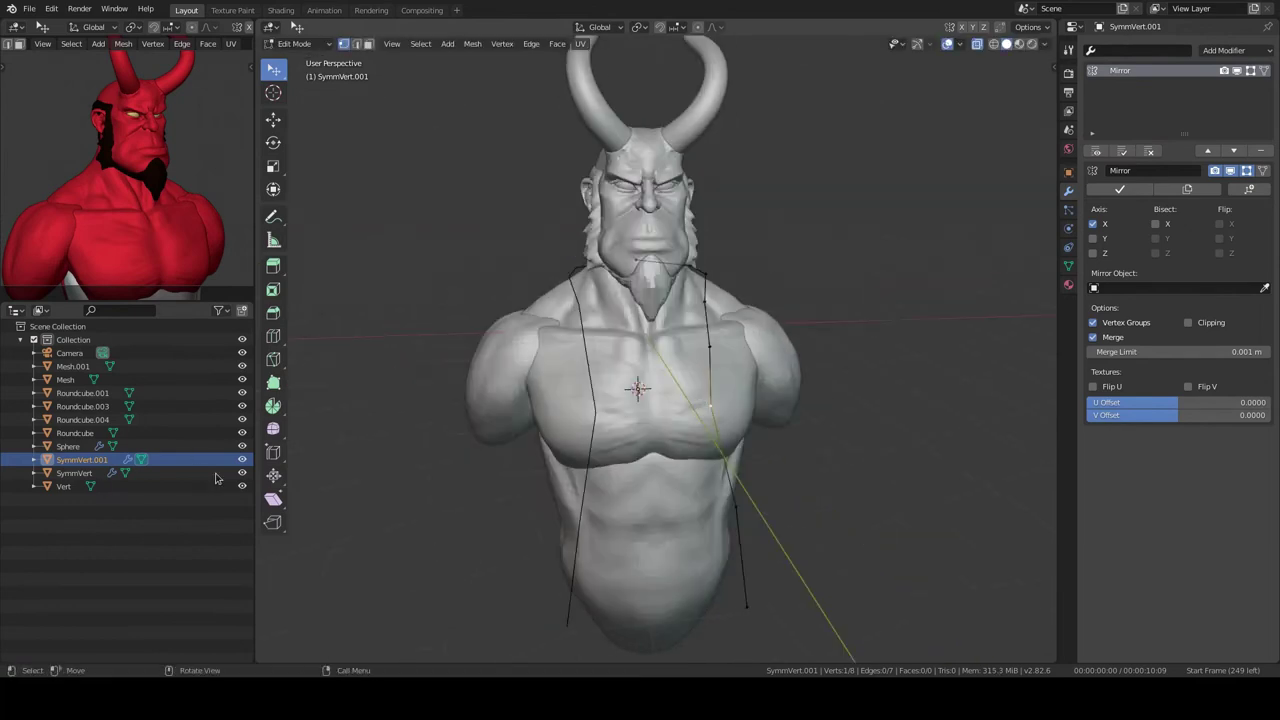
{"action": "mouse_move", "coordinate": [860, 454]}
{"action": "middle_mouse_down"}
{"action": "mouse_move", "coordinate": [754, 394]}
{"action": "mouse_move", "coordinate": [707, 325]}
{"action": "mouse_move", "coordinate": [763, 292]}
{"action": "middle_mouse_up"}
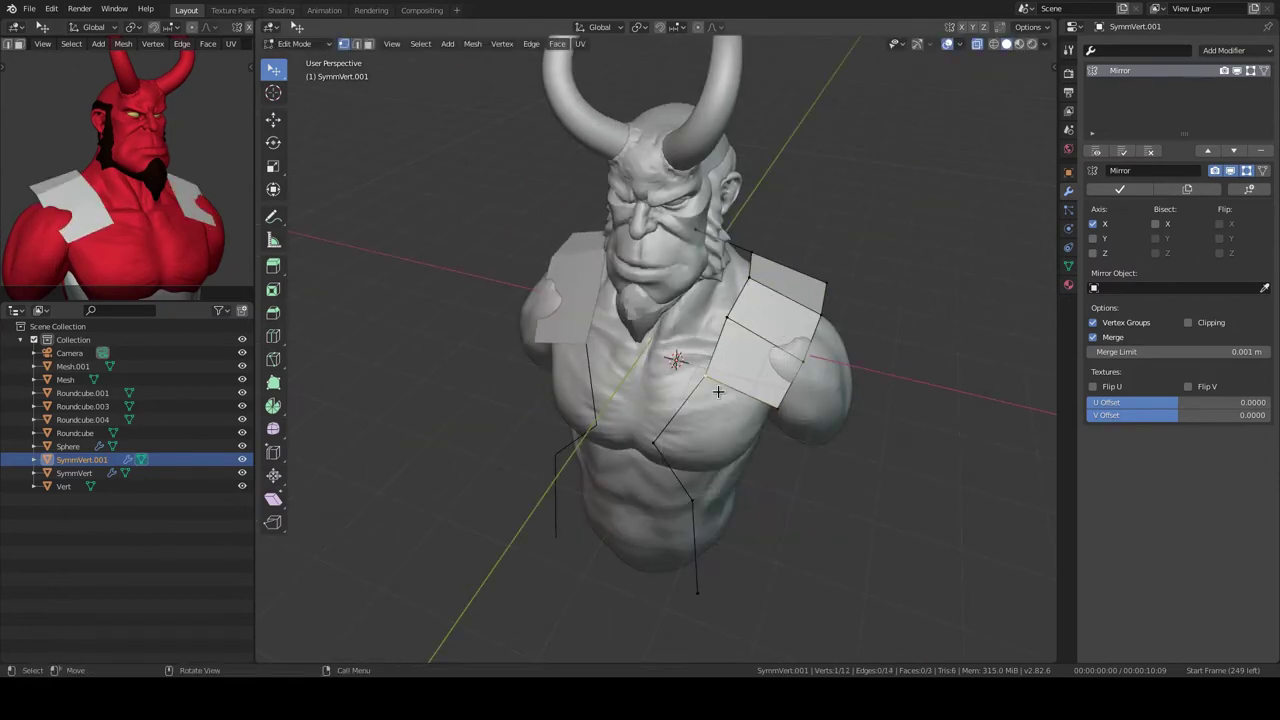
{"action": "middle_click_drag", "start_coordinate": [718, 392], "coordinate": [750, 425]}
{"action": "key", "text": "e"}
{"action": "mouse_move", "coordinate": [664, 410]}
{"action": "middle_mouse_down"}
{"action": "mouse_move", "coordinate": [366, 277]}
{"action": "mouse_move", "coordinate": [625, 372]}
{"action": "middle_mouse_up"}
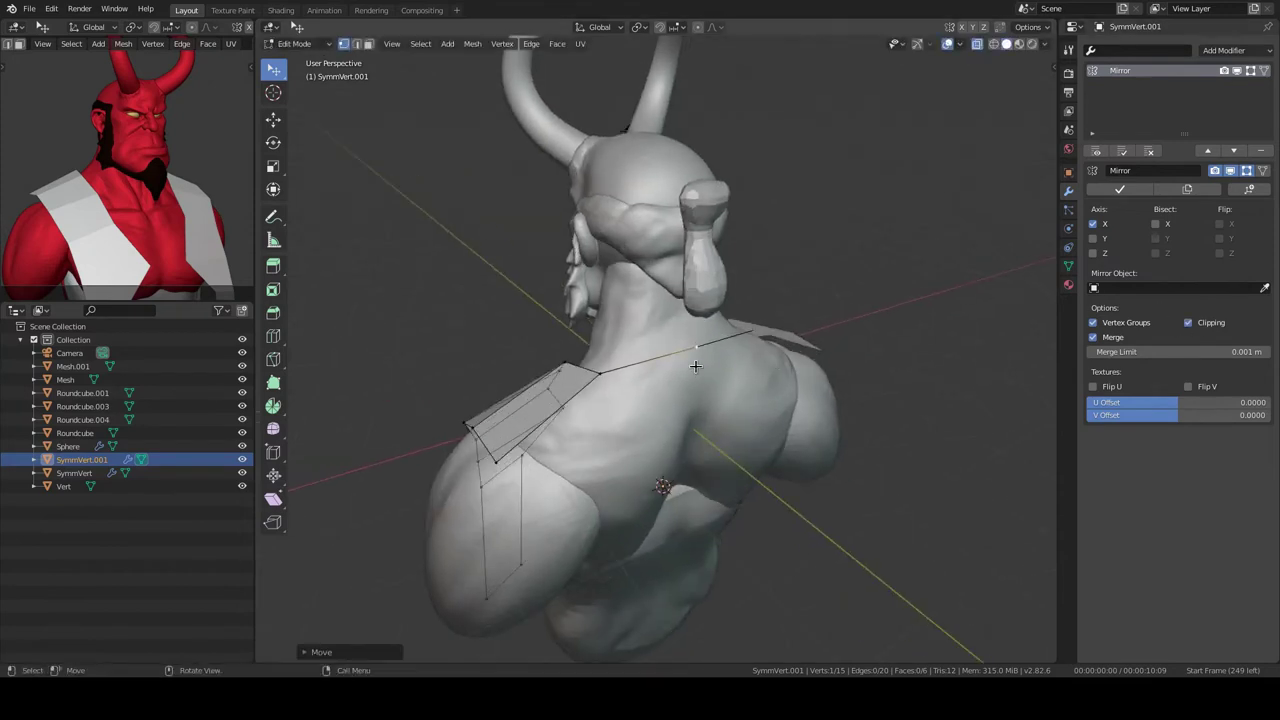
{"action": "mouse_move", "coordinate": [653, 426]}
{"action": "middle_mouse_down"}
{"action": "mouse_move", "coordinate": [773, 404]}
{"action": "mouse_move", "coordinate": [640, 440]}
{"action": "middle_mouse_up"}
{"action": "key", "text": "e"}
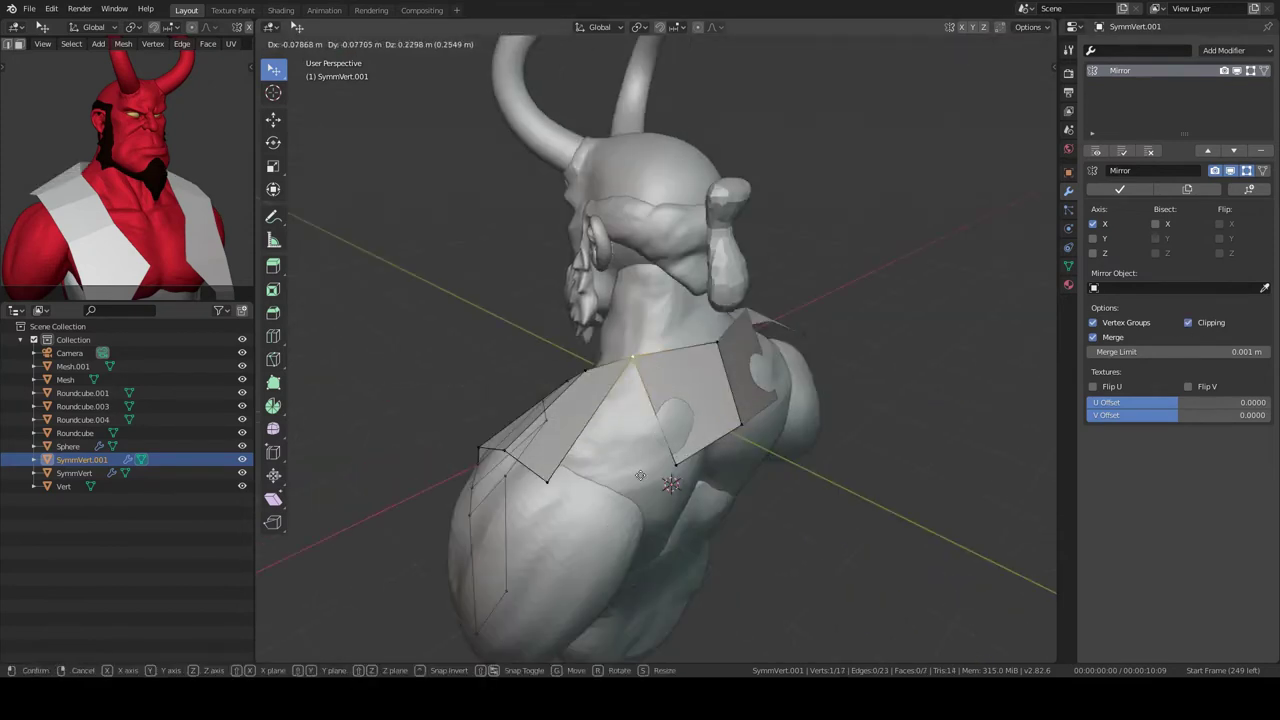
{"action": "left_click", "coordinate": [650, 403]}
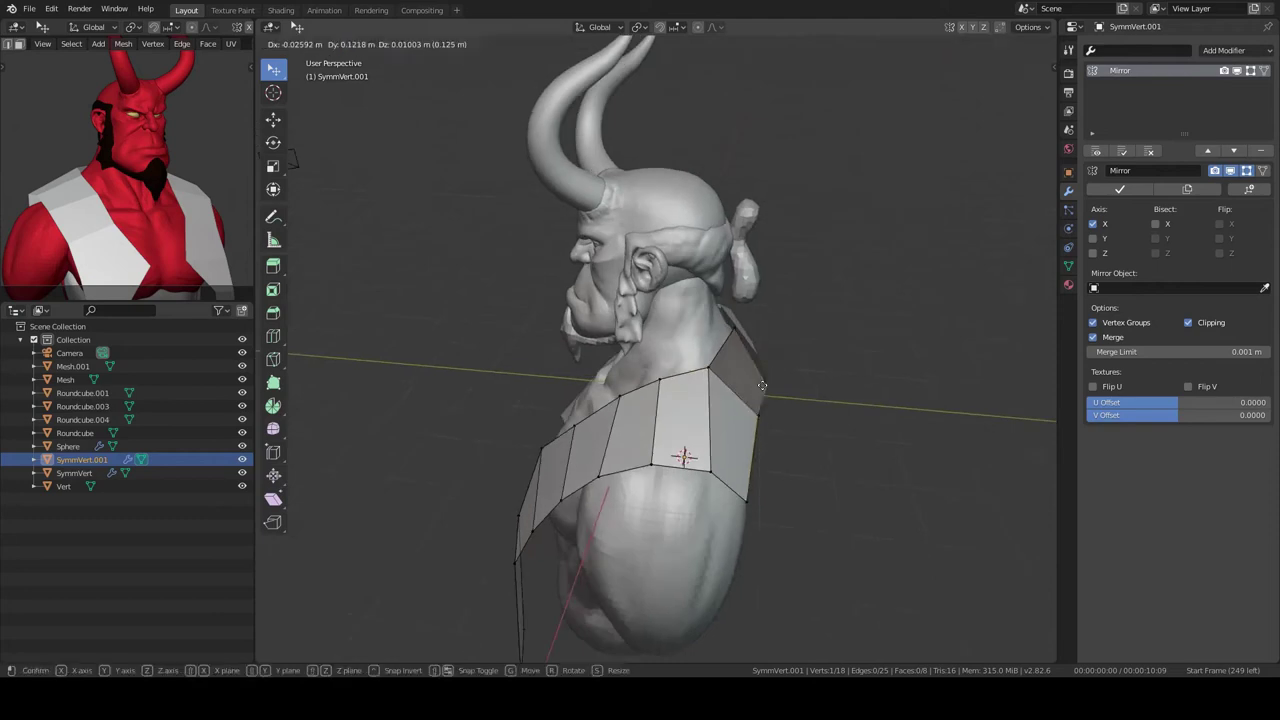
- Scale the new geometry and cut an edge loop across the back panel
{"action": "key", "text": "s"}
{"action": "middle_click_drag", "start_coordinate": [767, 390], "coordinate": [700, 430]}
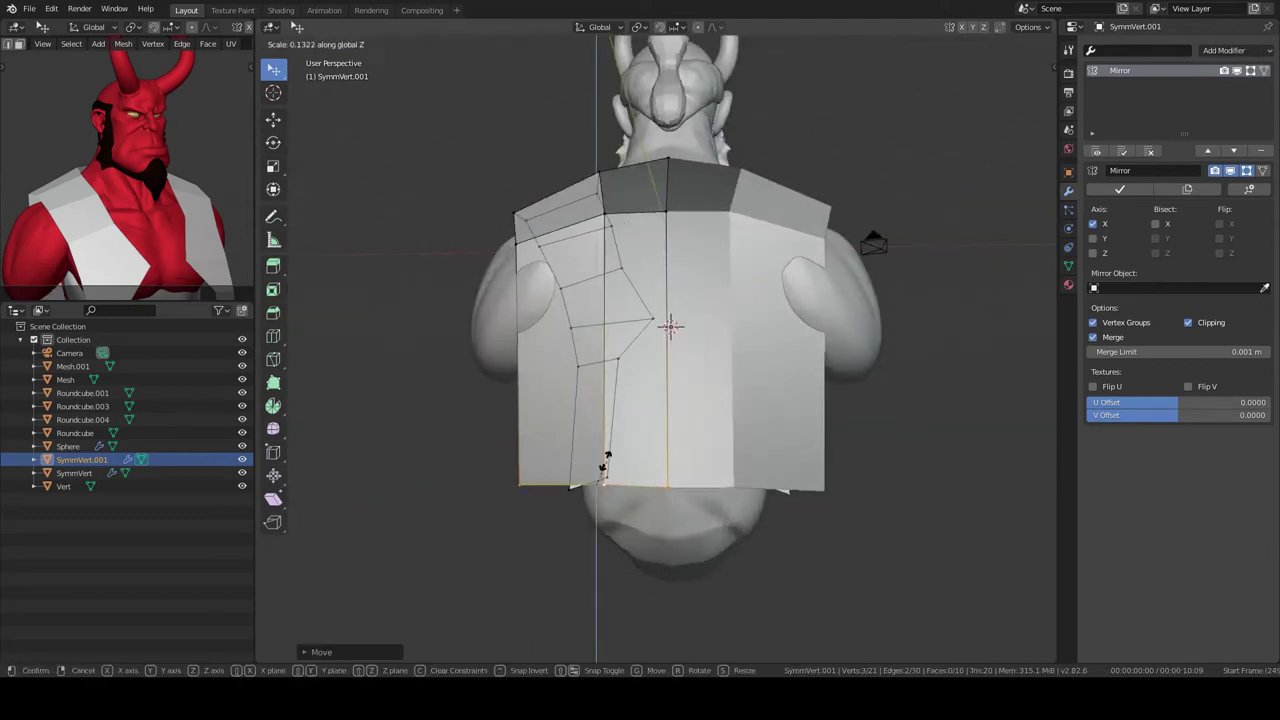
{"action": "key", "text": "ctrl+r"}
{"action": "middle_click_drag", "start_coordinate": [747, 362], "coordinate": [688, 407]}
{"action": "left_click", "coordinate": [688, 407]}
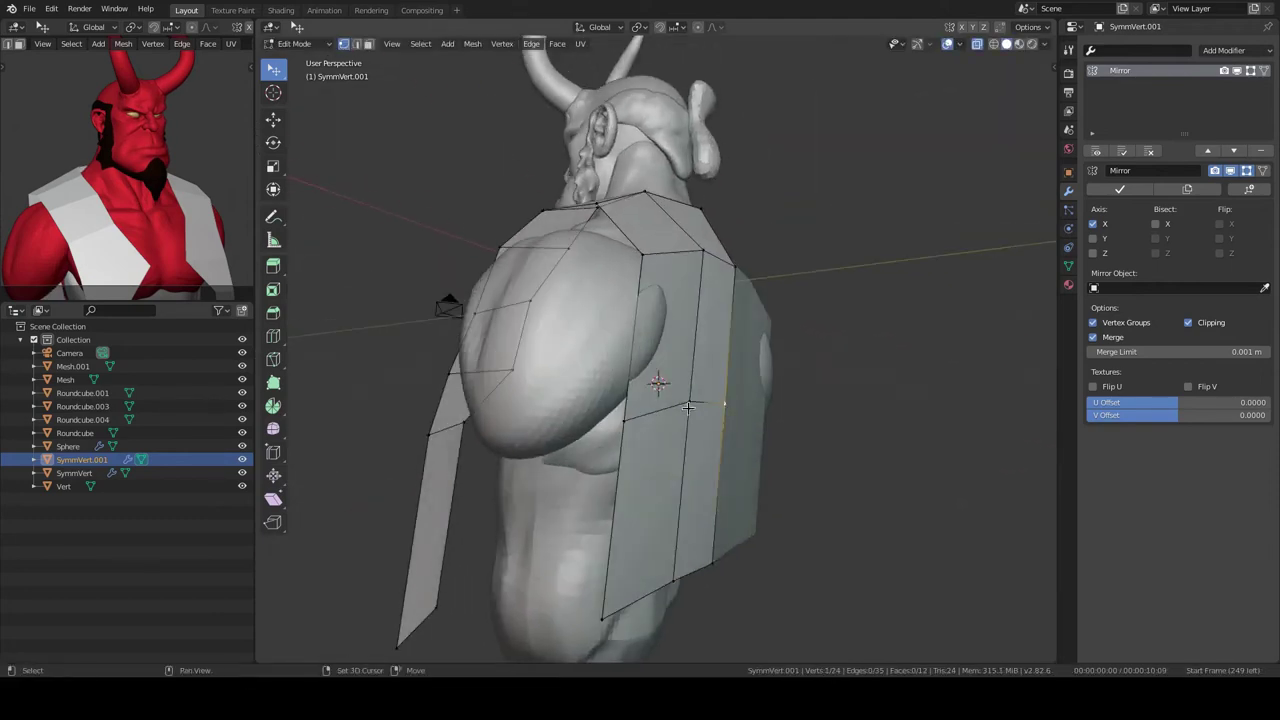
{"action": "left_click", "coordinate": [716, 335]}
{"action": "mouse_move", "coordinate": [766, 383]}
{"action": "middle_mouse_down"}
{"action": "mouse_move", "coordinate": [600, 300]}
{"action": "mouse_move", "coordinate": [675, 277]}
{"action": "mouse_move", "coordinate": [750, 318]}
{"action": "middle_mouse_up"}
- Reposition individual jacket vertices and cut another edge loop around the jacket
{"action": "left_click", "coordinate": [729, 363]}
{"action": "key", "text": "g"}
{"action": "left_click", "coordinate": [620, 290]}
{"action": "key", "text": "g"}
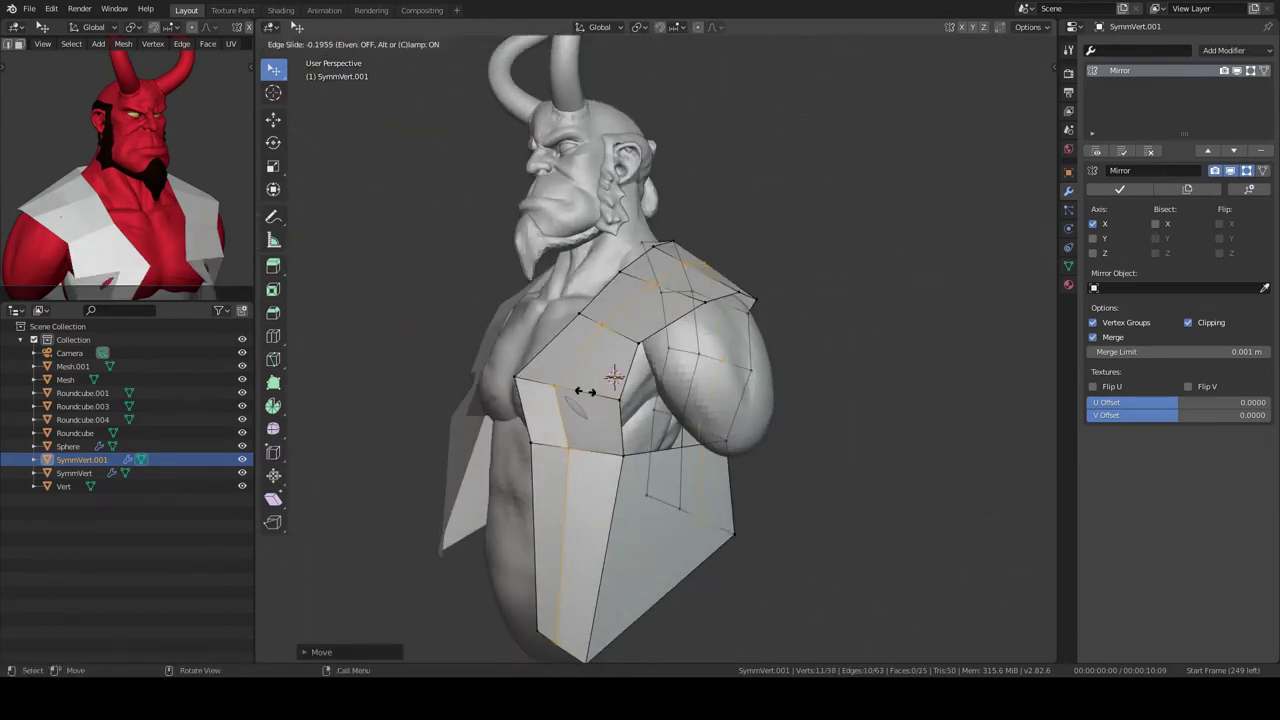
{"action": "left_click", "coordinate": [585, 391]}
{"action": "middle_click_drag", "start_coordinate": [585, 391], "coordinate": [604, 396]}
{"action": "left_click", "coordinate": [604, 396]}
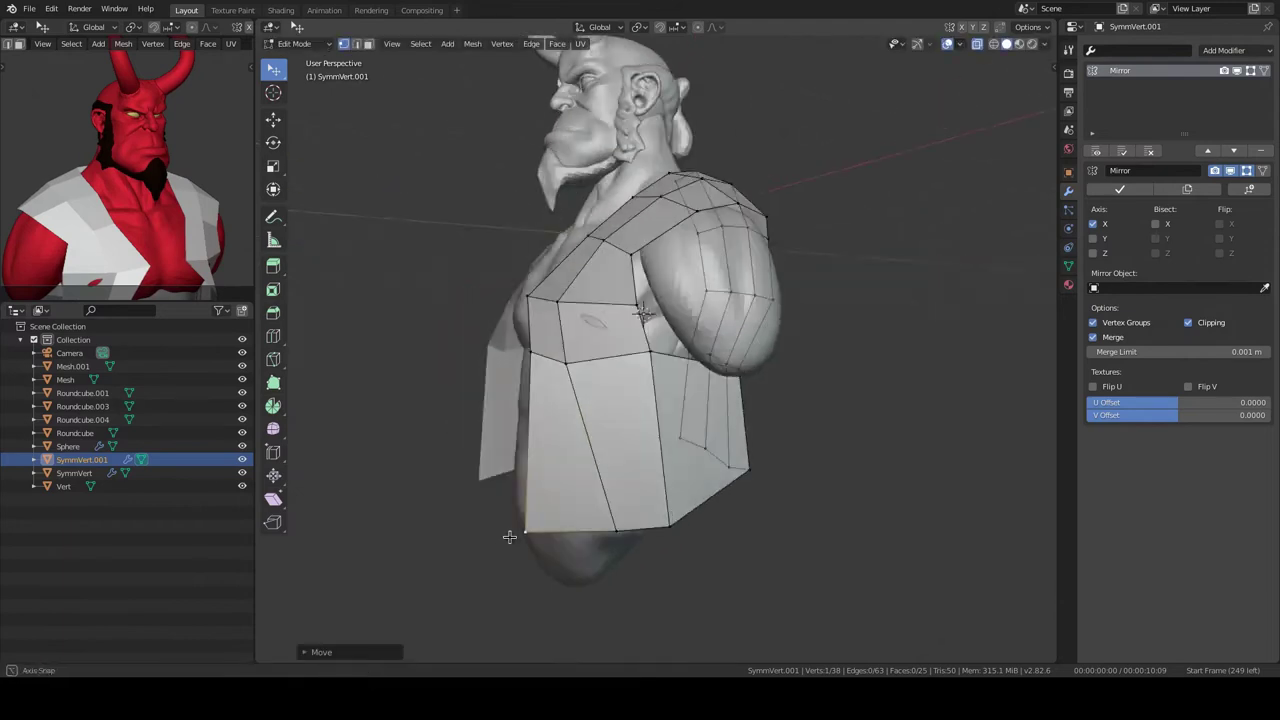
{"action": "left_click", "coordinate": [652, 385]}
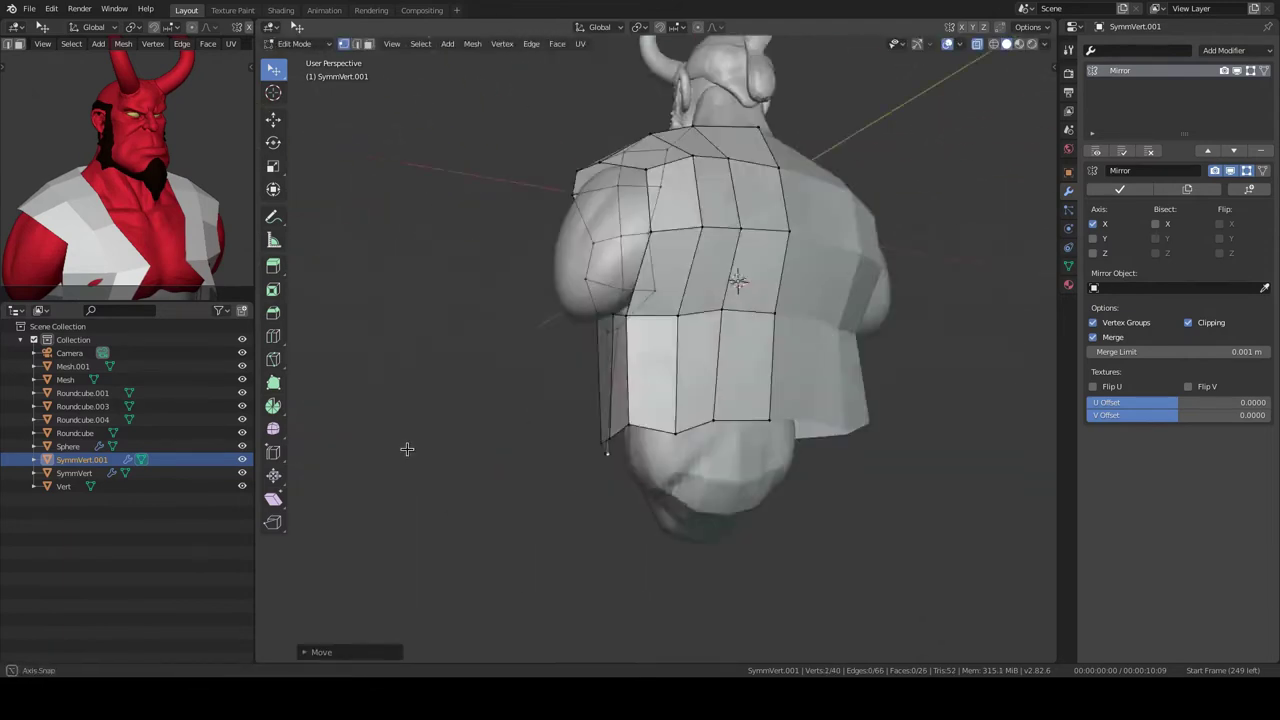
- Move a jacket vertex into place and select the outer edge loop from the front view
{"action": "mouse_move", "coordinate": [652, 385]}
{"action": "middle_mouse_down"}
{"action": "mouse_move", "coordinate": [619, 345]}
{"action": "mouse_move", "coordinate": [678, 472]}
{"action": "mouse_move", "coordinate": [597, 402]}
{"action": "middle_mouse_up"}
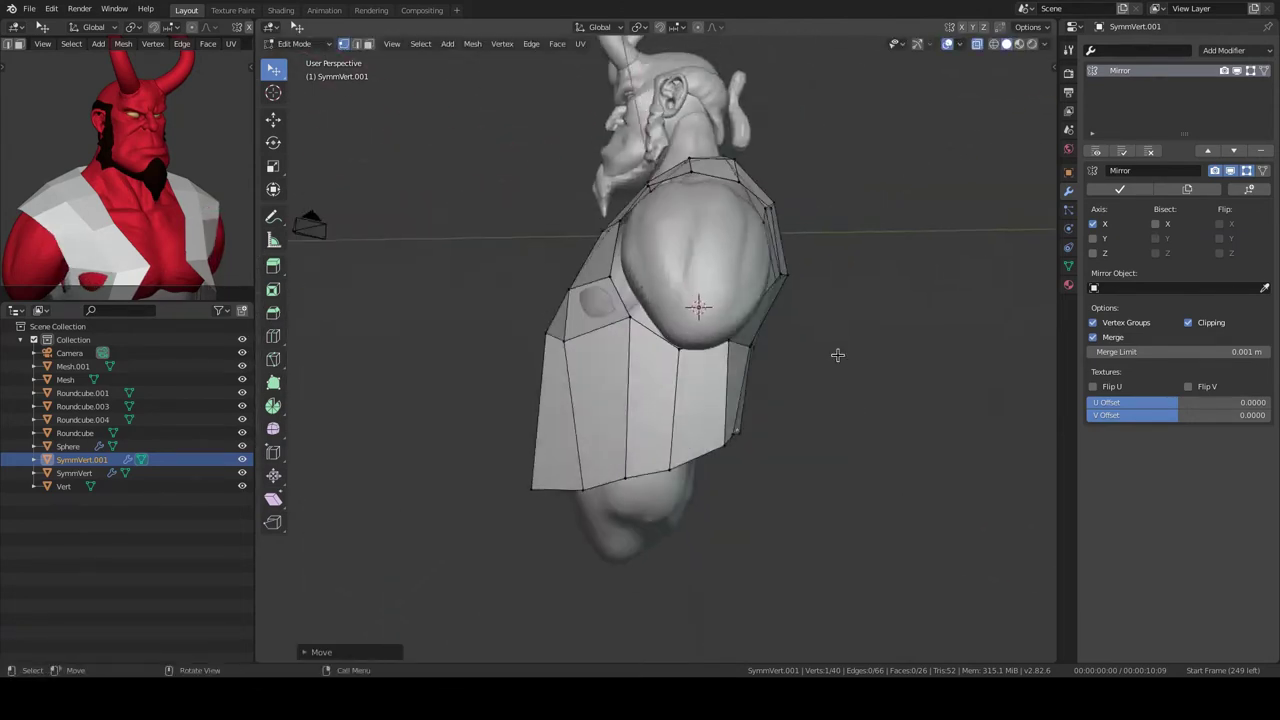
{"action": "key", "text": "g"}
{"action": "middle_click_drag", "start_coordinate": [571, 464], "coordinate": [620, 420]}
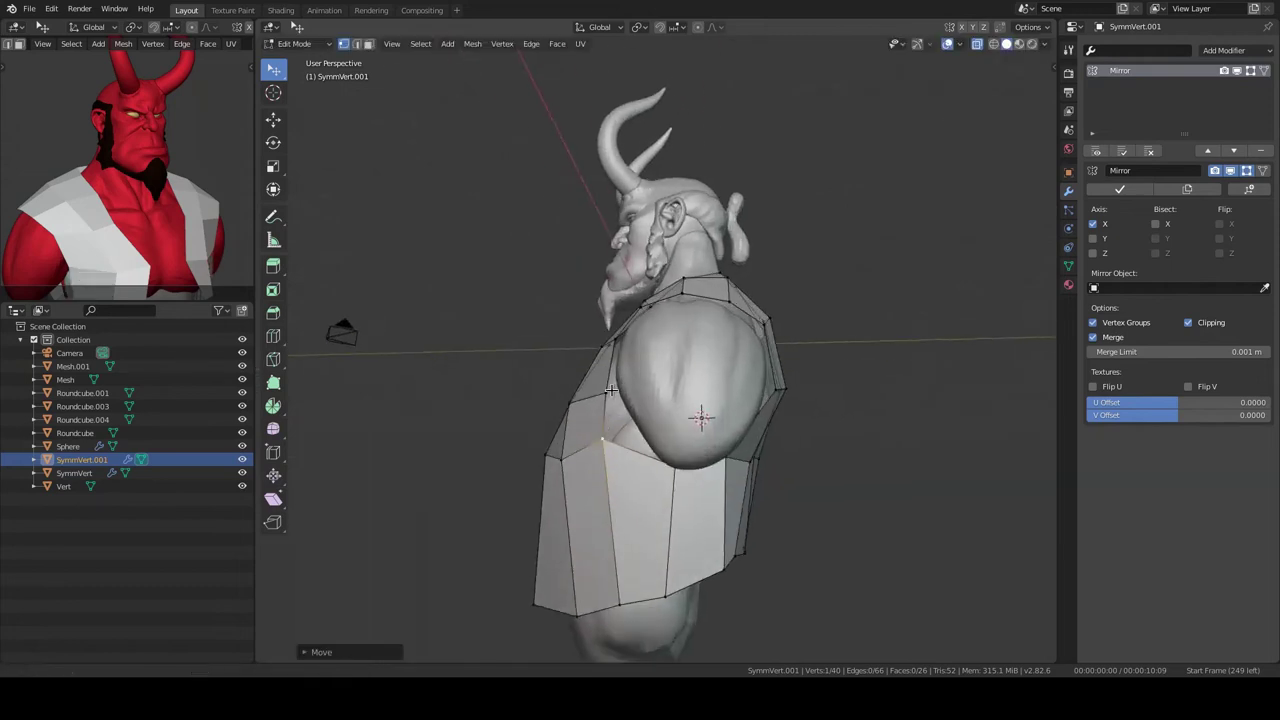
{"action": "key", "text": "KP_1"}
{"action": "scroll", "coordinate": [600, 380], "scroll_direction": "up", "scroll_amount": 3}
{"action": "left_click", "coordinate": [727, 305], "text": "alt"}
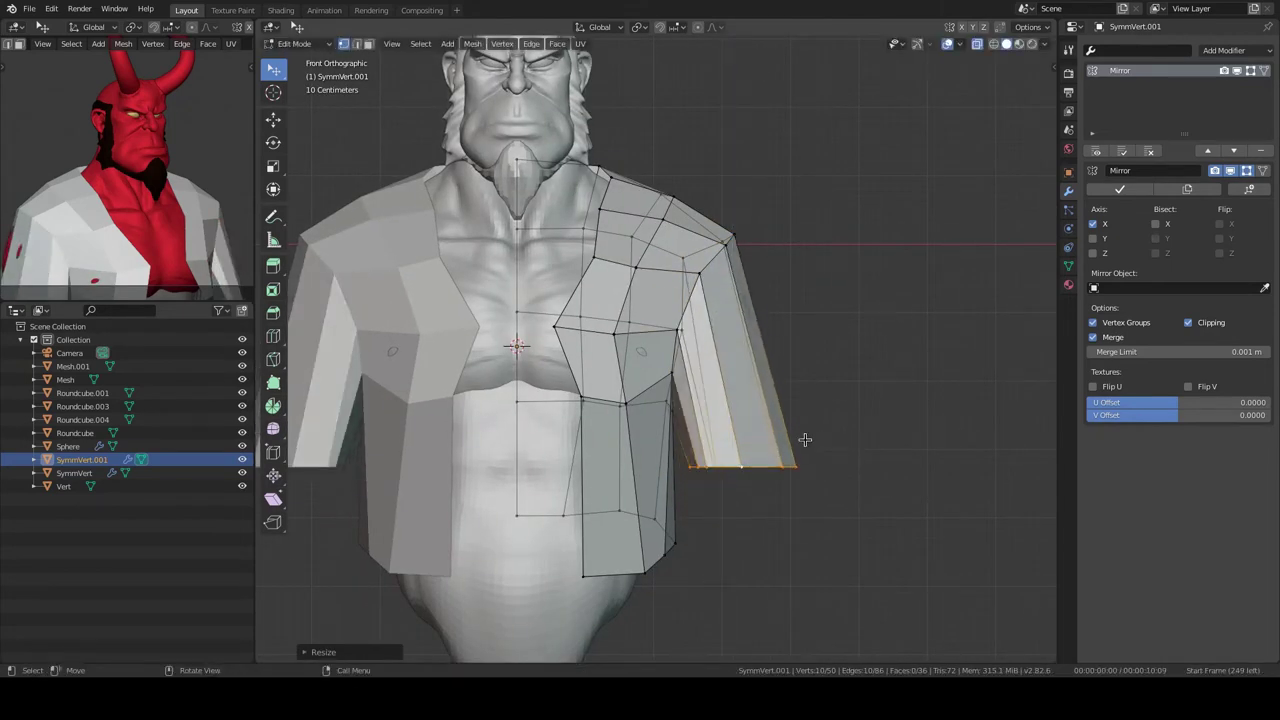
- Move the selected loop out over the left shoulder to form a sleeve
{"action": "mouse_move", "coordinate": [759, 265]}
{"action": "middle_mouse_down"}
{"action": "mouse_move", "coordinate": [731, 263]}
{"action": "mouse_move", "coordinate": [642, 340]}
{"action": "middle_mouse_up"}
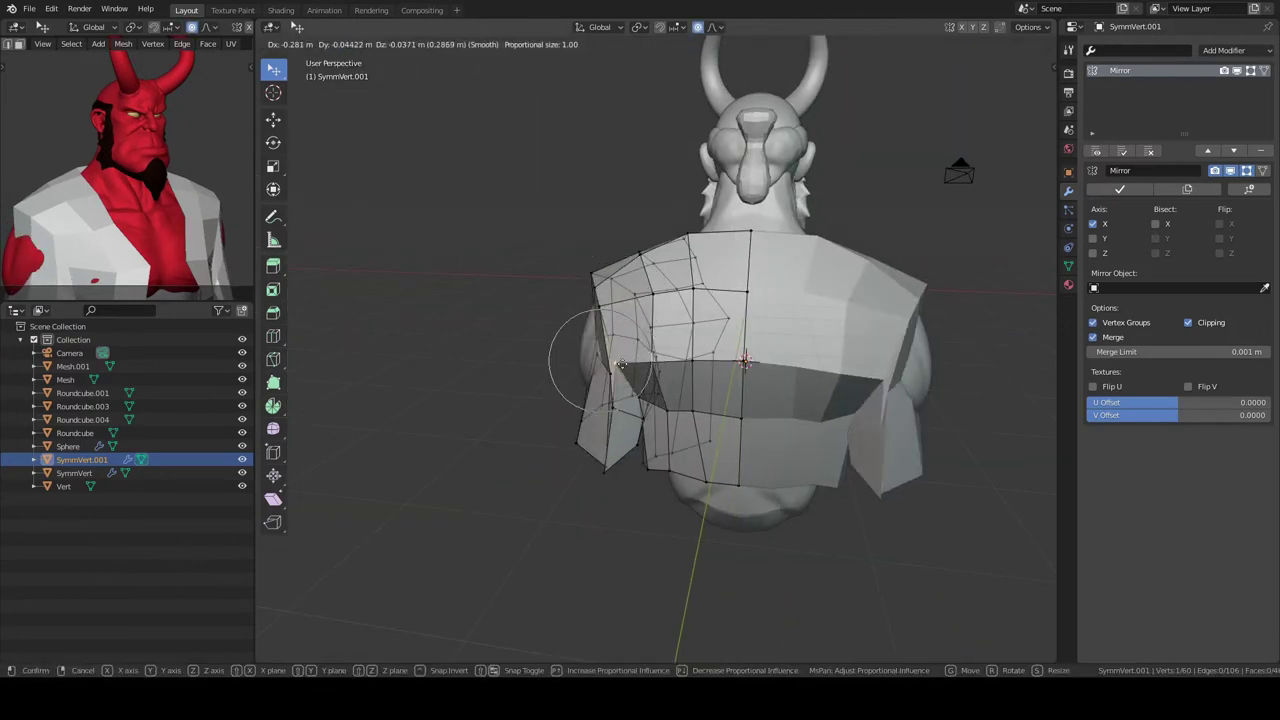
{"action": "scroll", "coordinate": [622, 358], "scroll_direction": "up", "scroll_amount": 3}
{"action": "scroll", "coordinate": [600, 457], "scroll_direction": "up", "scroll_amount": 2}
{"action": "mouse_move", "coordinate": [543, 509]}
{"action": "middle_mouse_down"}
{"action": "mouse_move", "coordinate": [744, 337]}
{"action": "mouse_move", "coordinate": [545, 322]}
{"action": "mouse_move", "coordinate": [597, 296]}
{"action": "middle_mouse_up"}
{"action": "key", "text": "g"}
{"action": "middle_click_drag", "start_coordinate": [562, 427], "coordinate": [600, 380]}
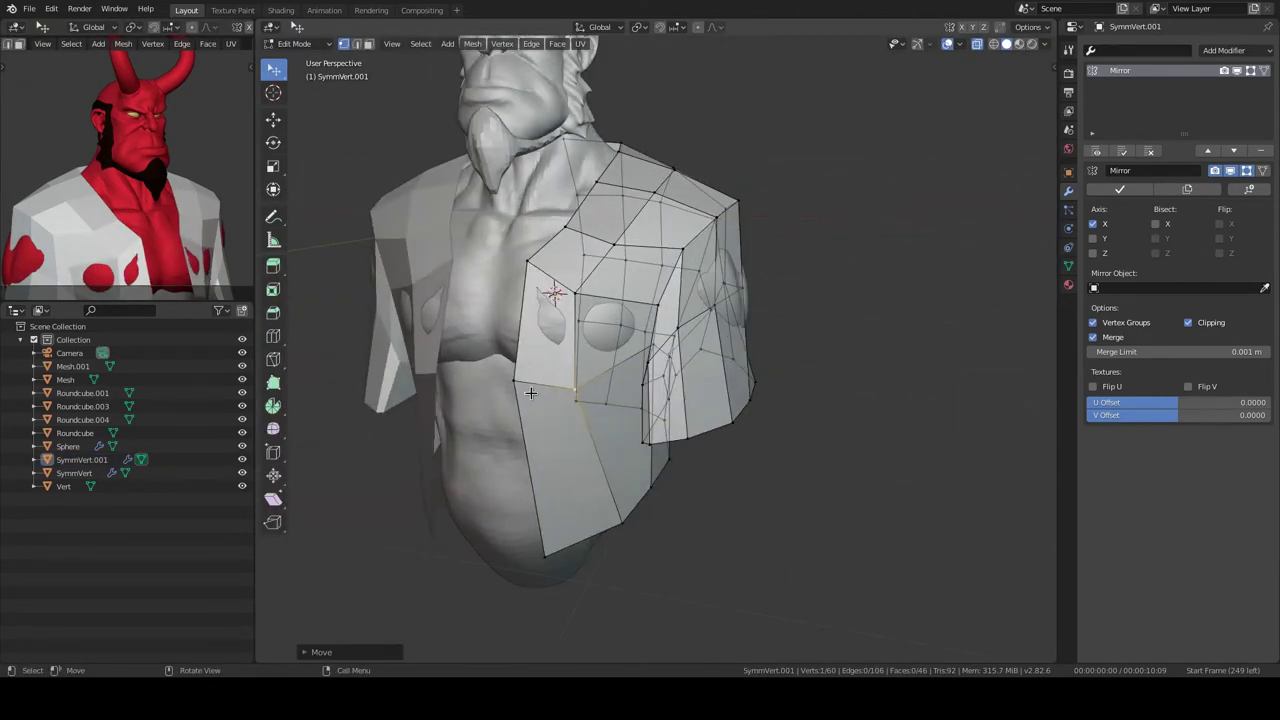
{"action": "scroll", "coordinate": [600, 380], "scroll_direction": "down", "scroll_amount": 3}
{"action": "scroll", "coordinate": [600, 380], "scroll_direction": "up", "scroll_amount": 5}
- Smooth the shoulder edge loop's vertices and adjust them with a proportional move
{"action": "left_click", "coordinate": [615, 400], "text": "alt"}
{"action": "right_click", "coordinate": [757, 340]}
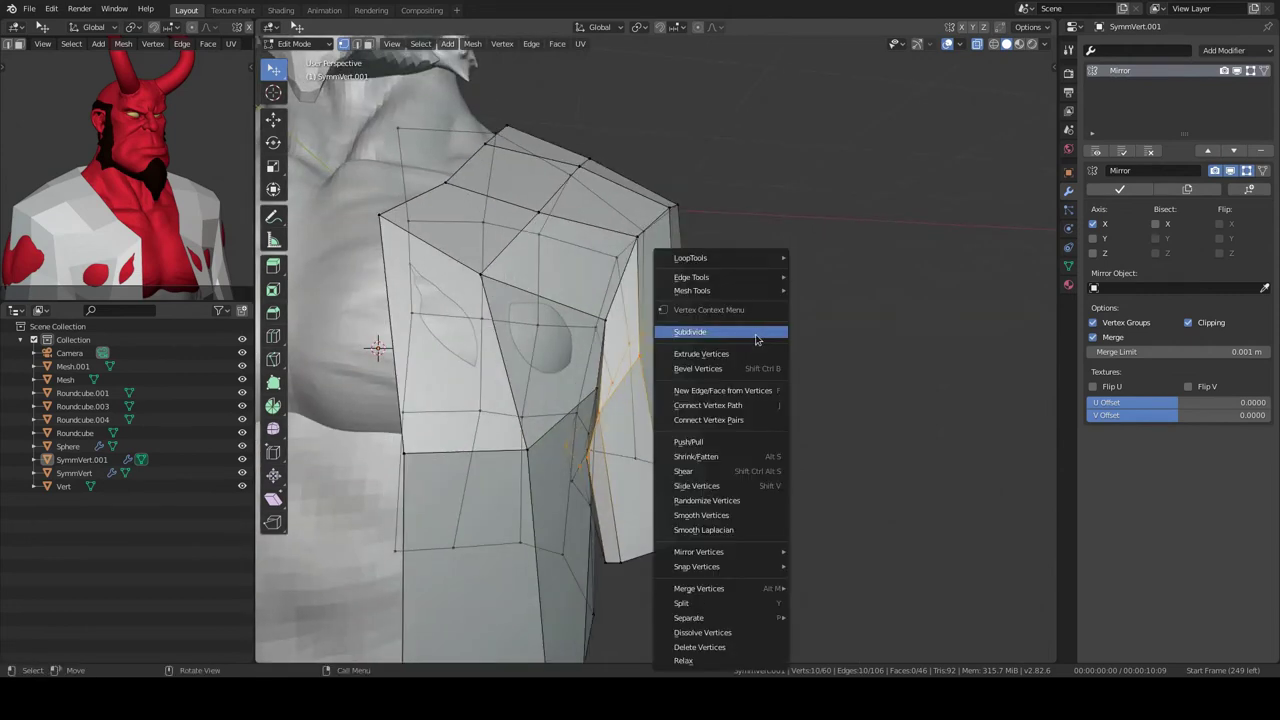
{"action": "left_click", "coordinate": [709, 514]}
{"action": "middle_click_drag", "start_coordinate": [709, 514], "coordinate": [720, 403]}
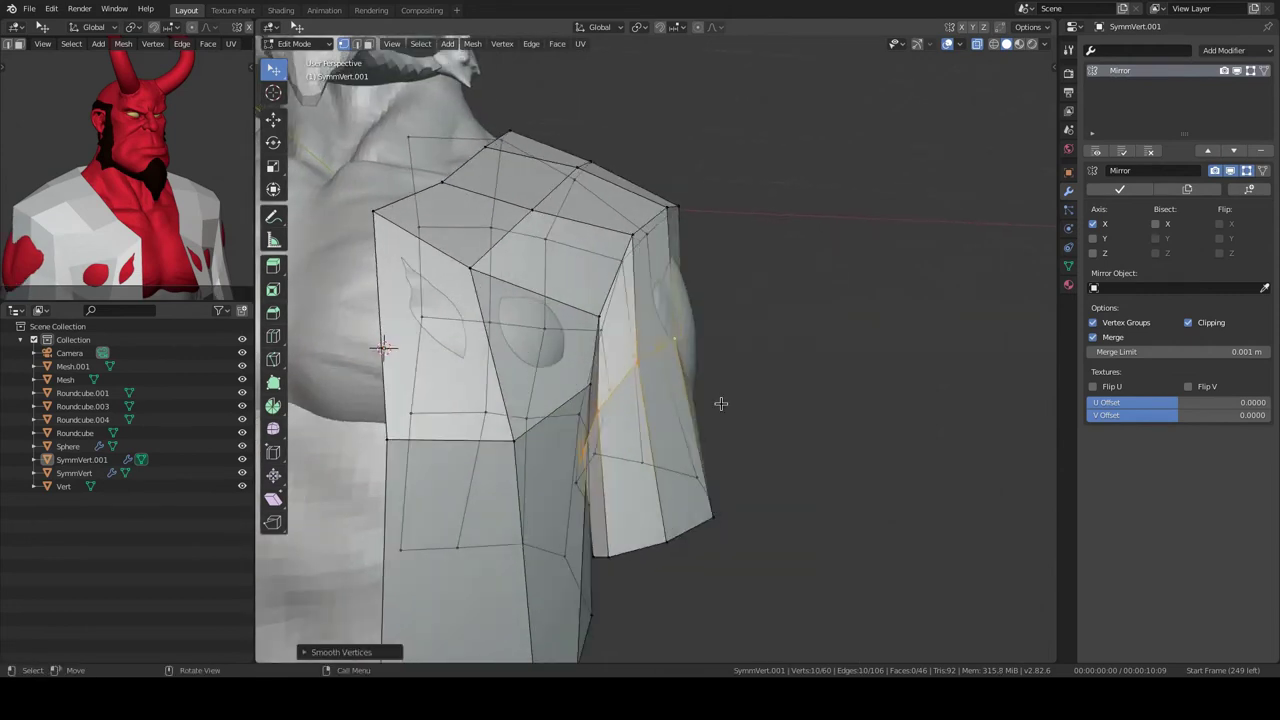
{"action": "left_click", "coordinate": [725, 226]}
{"action": "middle_click_drag", "start_coordinate": [725, 226], "coordinate": [659, 312]}
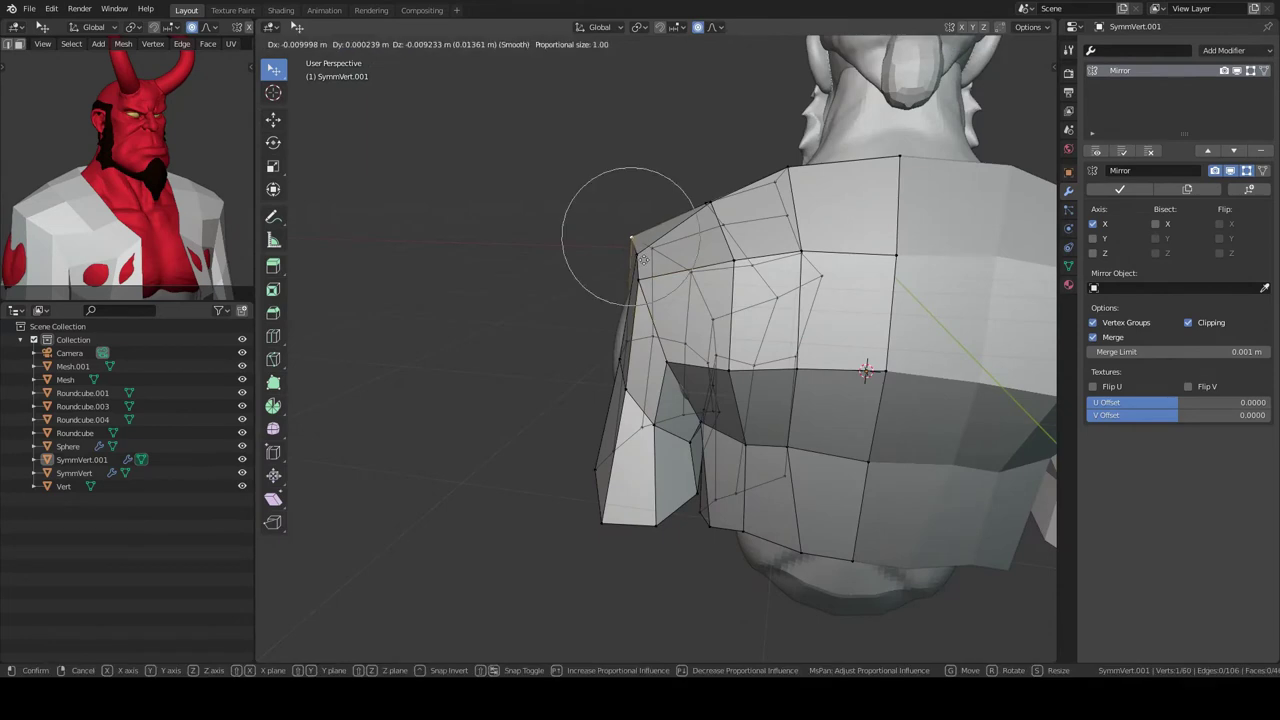
- Place the extruded collar faces from the front view
{"action": "key", "text": "KP_1"}
{"action": "scroll", "coordinate": [697, 306], "scroll_direction": "up", "scroll_amount": 3}
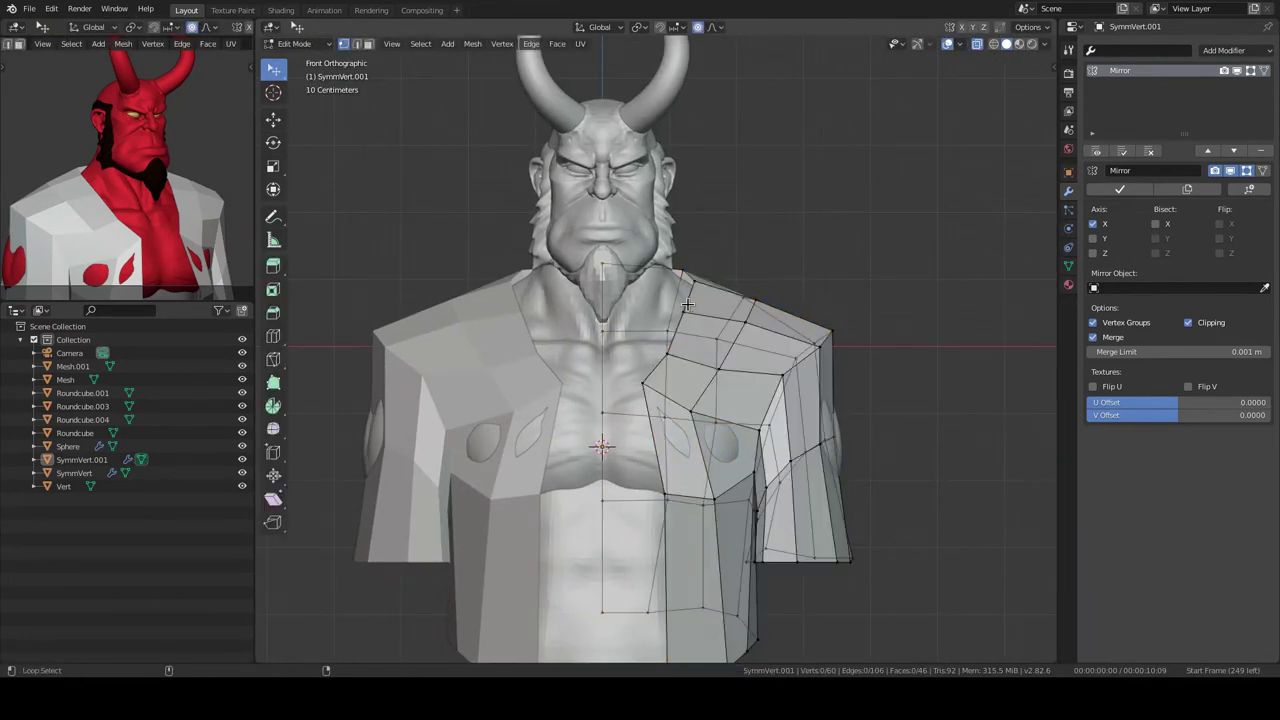
{"action": "left_click", "coordinate": [733, 339]}
{"action": "scroll", "coordinate": [700, 330], "scroll_direction": "up", "scroll_amount": 2}
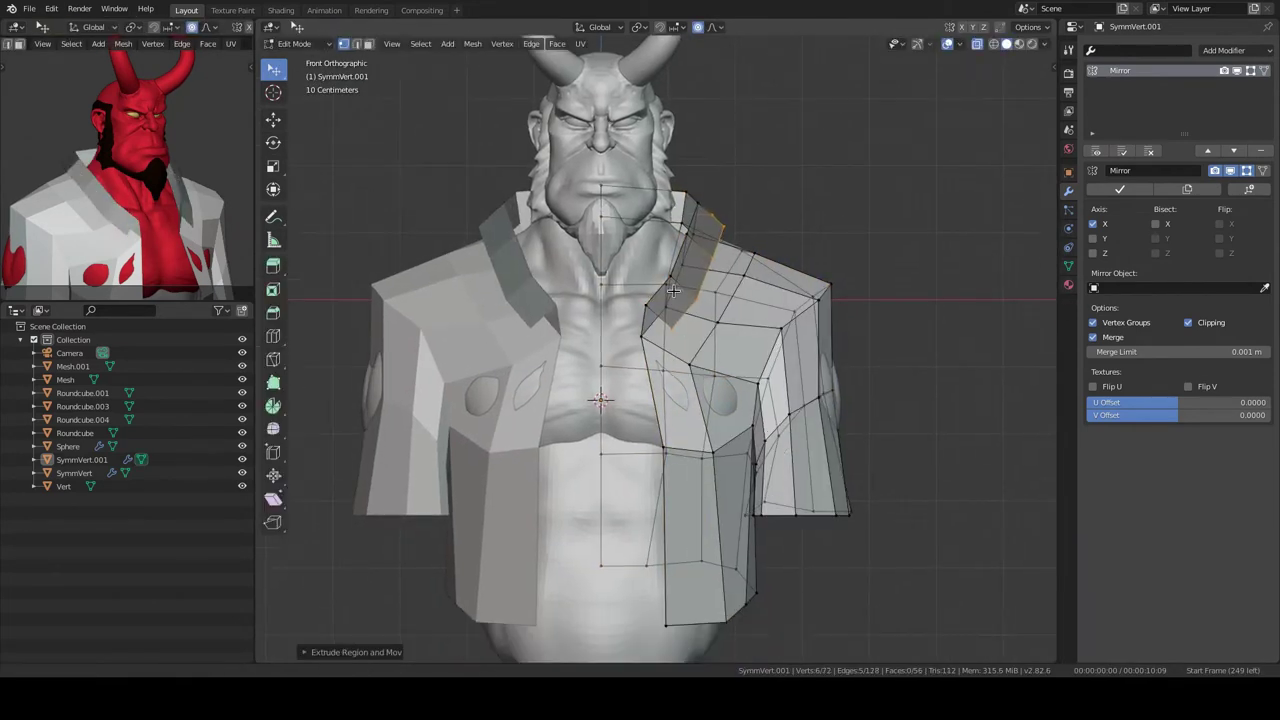
- Separate the selected lapel faces into a new object, SymmVert.002
{"action": "left_click", "coordinate": [732, 287]}
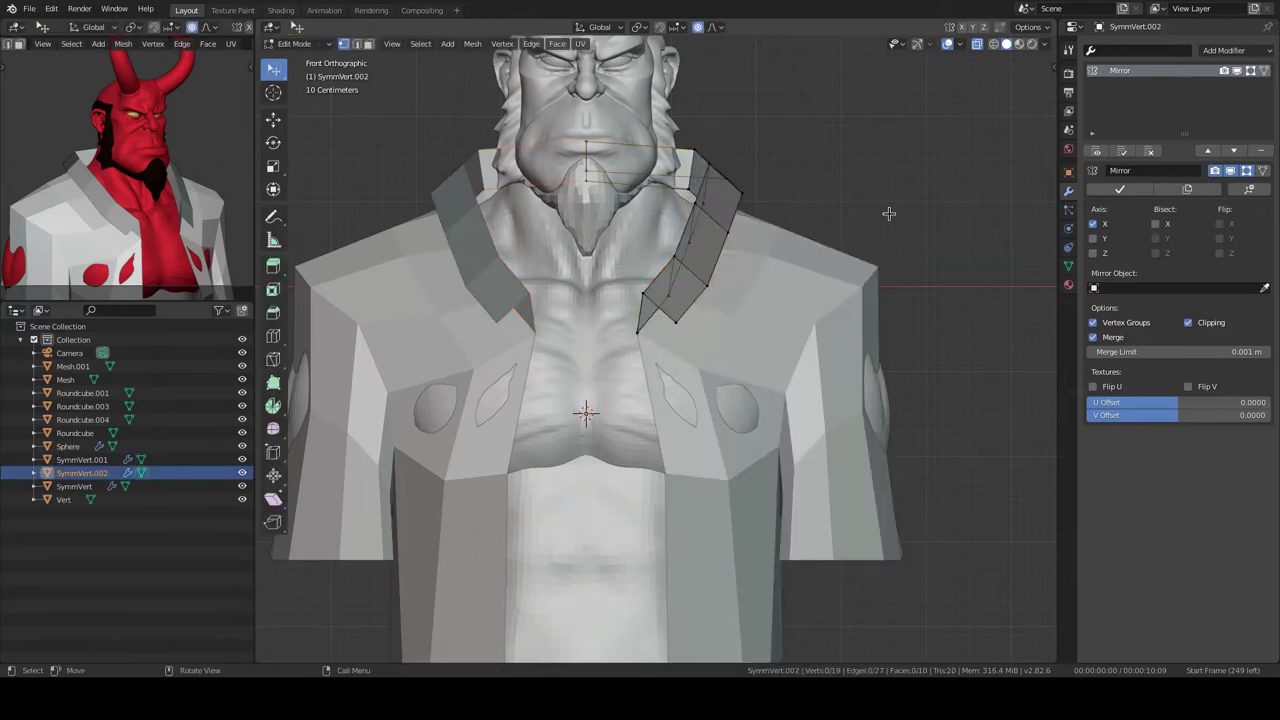
{"action": "left_click", "coordinate": [693, 355]}
{"action": "mouse_move", "coordinate": [693, 355]}
{"action": "middle_mouse_down"}
{"action": "mouse_move", "coordinate": [597, 423]}
{"action": "mouse_move", "coordinate": [626, 409]}
{"action": "mouse_move", "coordinate": [677, 466]}
{"action": "mouse_move", "coordinate": [651, 410]}
{"action": "mouse_move", "coordinate": [634, 551]}
{"action": "mouse_move", "coordinate": [634, 486]}
{"action": "mouse_move", "coordinate": [649, 451]}
{"action": "mouse_move", "coordinate": [676, 439]}
{"action": "mouse_move", "coordinate": [571, 537]}
{"action": "mouse_move", "coordinate": [615, 323]}
{"action": "mouse_move", "coordinate": [560, 350]}
{"action": "mouse_move", "coordinate": [789, 277]}
{"action": "mouse_move", "coordinate": [740, 394]}
{"action": "middle_mouse_up"}
- Extrude and scale the lapel's edge loop into a collar, adding subdivision level 1
{"action": "left_click", "coordinate": [615, 323], "text": "alt"}
{"action": "key", "text": "e"}
{"action": "key", "text": "s"}
{"action": "left_click", "coordinate": [789, 277]}
{"action": "key", "text": "ctrl+1"}
- Add a Solidify modifier (0.046 m) to give the collar thickness
{"action": "middle_click_drag", "start_coordinate": [983, 266], "coordinate": [712, 248]}
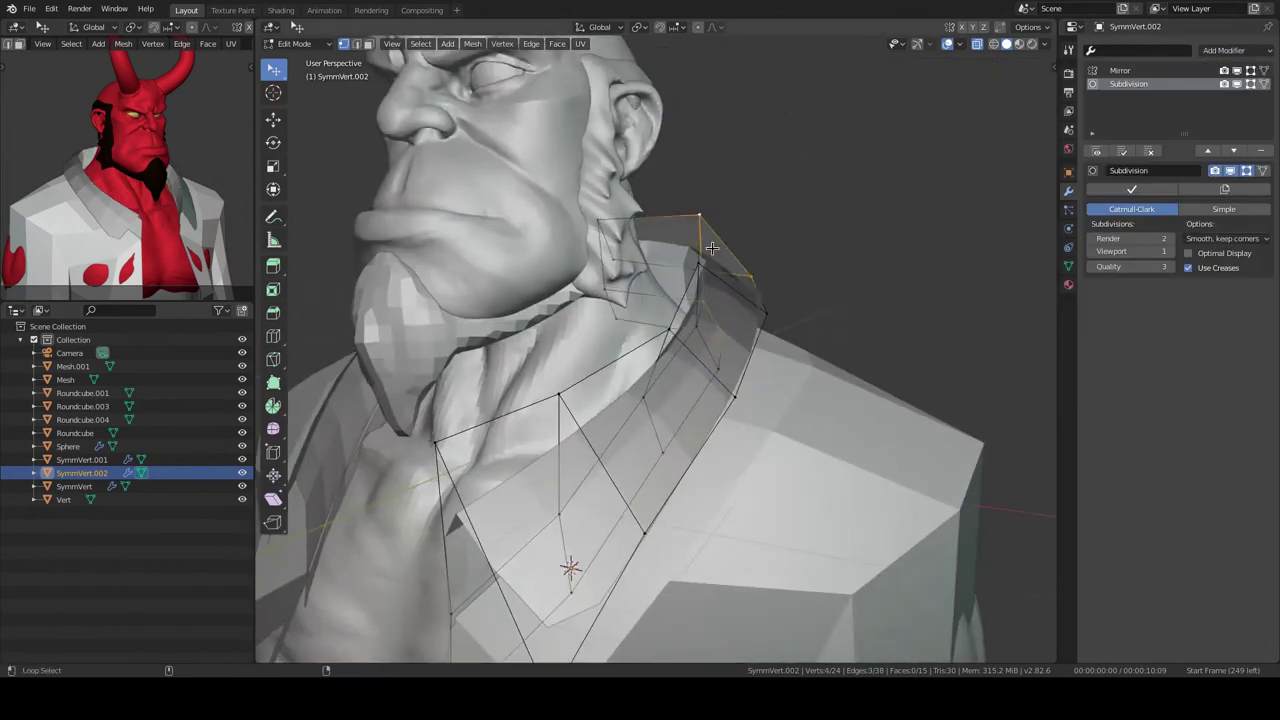
{"action": "left_click", "coordinate": [1224, 50]}
{"action": "left_click", "coordinate": [1012, 255]}
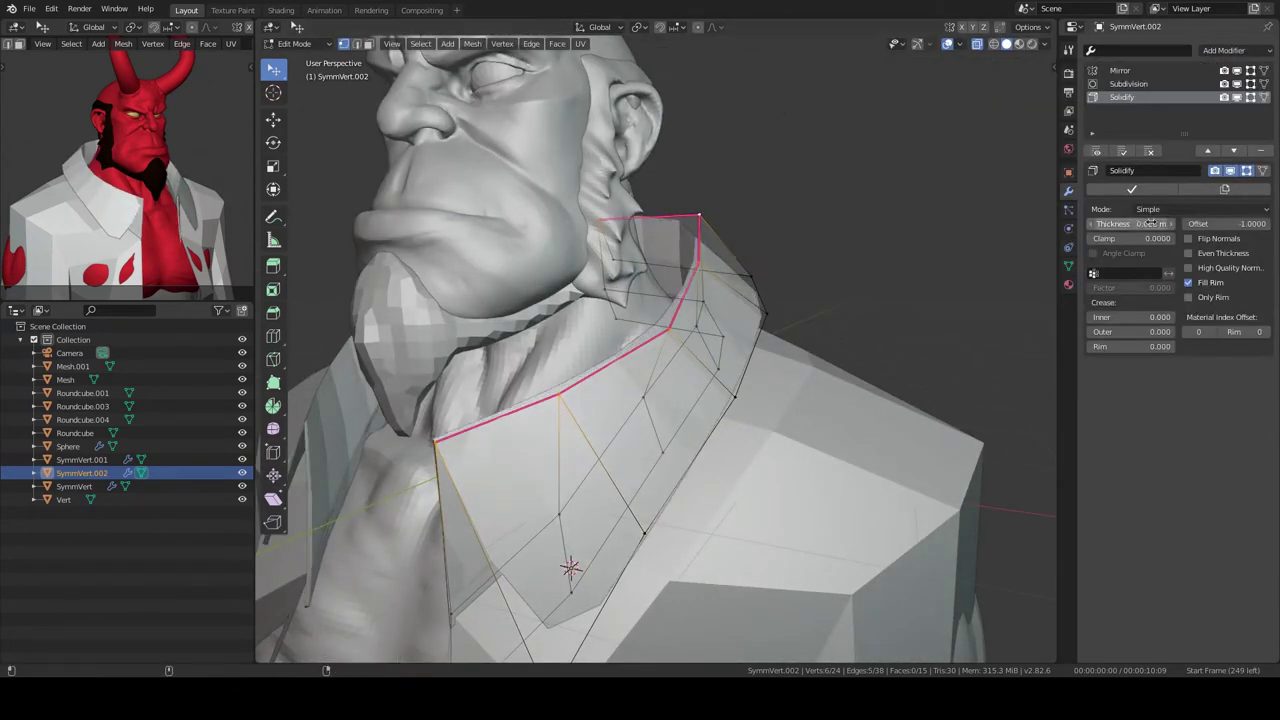
{"action": "mouse_move", "coordinate": [860, 400]}
{"action": "middle_mouse_down"}
{"action": "mouse_move", "coordinate": [805, 270]}
{"action": "mouse_move", "coordinate": [720, 354]}
{"action": "mouse_move", "coordinate": [788, 321]}
{"action": "mouse_move", "coordinate": [783, 393]}
{"action": "middle_mouse_up"}
{"action": "right_click", "coordinate": [827, 289]}
- Cut an edge loop across the collar and dissolve the selected collar vertices
{"action": "key", "text": "ctrl+r"}
{"action": "left_click", "coordinate": [720, 354]}
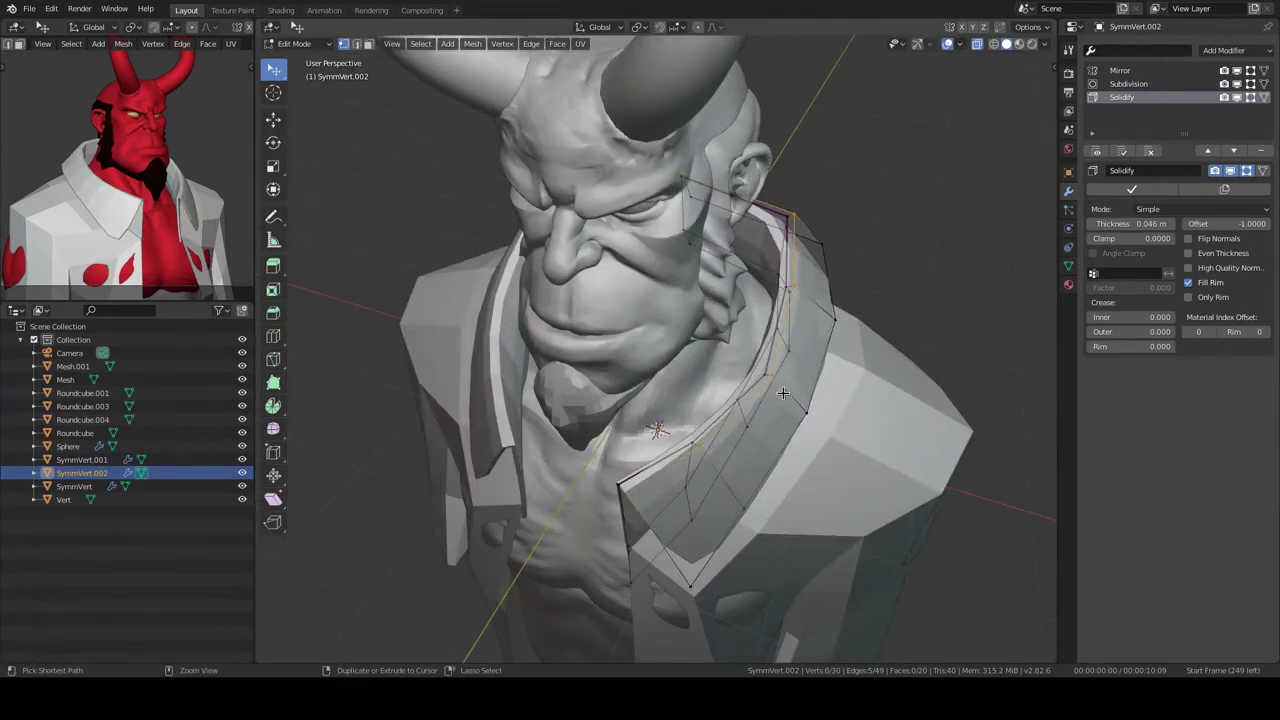
{"action": "left_click", "coordinate": [788, 458]}
{"action": "mouse_move", "coordinate": [788, 458]}
{"action": "middle_mouse_down"}
{"action": "mouse_move", "coordinate": [733, 330]}
{"action": "mouse_move", "coordinate": [786, 277]}
{"action": "mouse_move", "coordinate": [734, 400]}
{"action": "mouse_move", "coordinate": [683, 345]}
{"action": "mouse_move", "coordinate": [787, 371]}
{"action": "middle_mouse_up"}
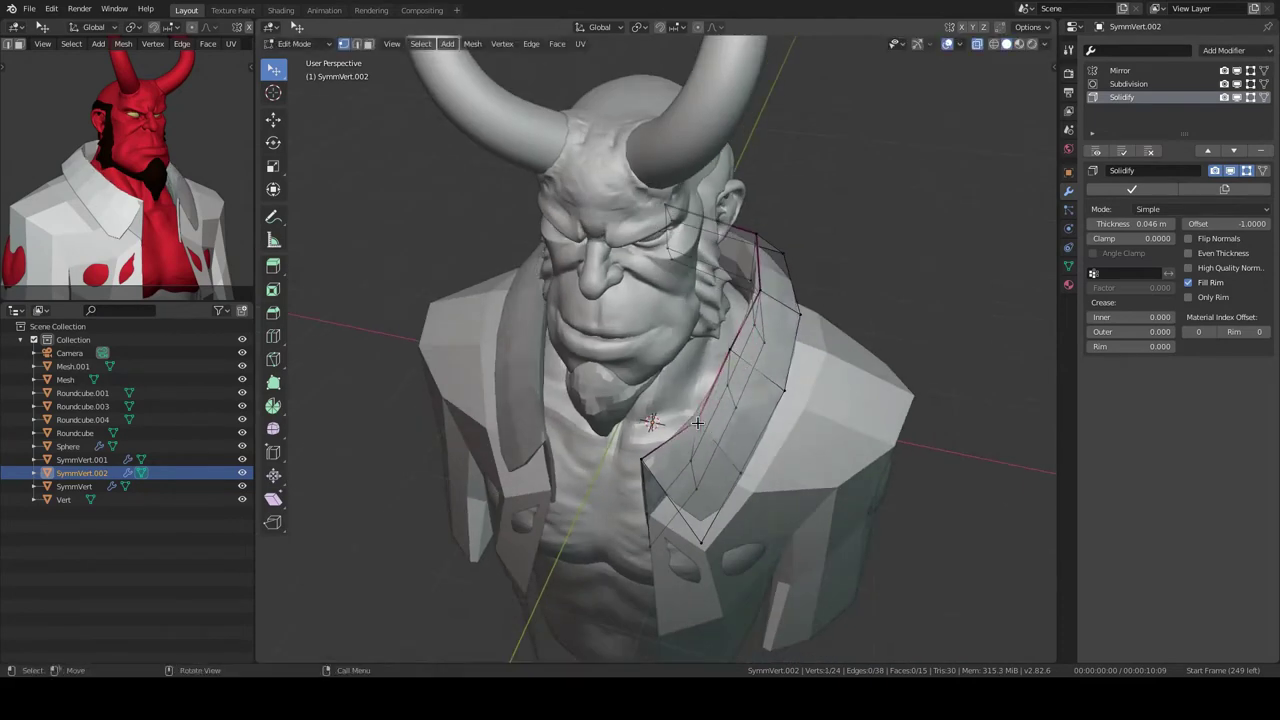
- Pull lapel vertices up toward the horn so the collar rises, then return to Object Mode
{"action": "key", "text": "g"}
{"action": "mouse_move", "coordinate": [659, 381]}
{"action": "middle_mouse_down"}
{"action": "mouse_move", "coordinate": [780, 403]}
{"action": "mouse_move", "coordinate": [735, 370]}
{"action": "middle_mouse_up"}
{"action": "left_click_drag", "start_coordinate": [735, 370], "coordinate": [743, 363]}
{"action": "left_click", "coordinate": [898, 484]}
{"action": "mouse_move", "coordinate": [898, 484]}
{"action": "middle_mouse_down"}
{"action": "mouse_move", "coordinate": [909, 457]}
{"action": "mouse_move", "coordinate": [790, 330]}
{"action": "middle_mouse_up"}
{"action": "left_click_drag", "start_coordinate": [790, 330], "coordinate": [793, 326]}
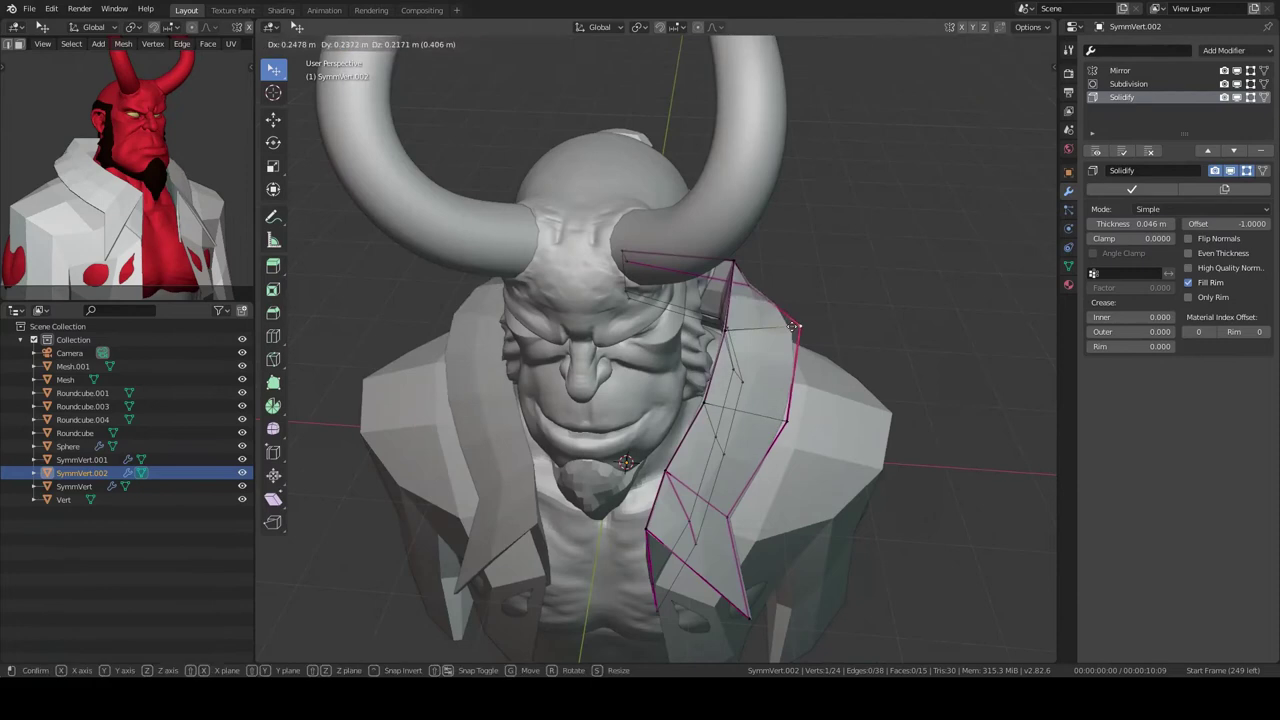
{"action": "left_click", "coordinate": [753, 355]}
{"action": "mouse_move", "coordinate": [753, 355]}
{"action": "middle_mouse_down"}
{"action": "mouse_move", "coordinate": [609, 571]}
{"action": "mouse_move", "coordinate": [640, 543]}
{"action": "mouse_move", "coordinate": [610, 438]}
{"action": "mouse_move", "coordinate": [741, 393]}
{"action": "mouse_move", "coordinate": [814, 334]}
{"action": "mouse_move", "coordinate": [737, 366]}
{"action": "mouse_move", "coordinate": [760, 360]}
{"action": "middle_mouse_up"}
{"action": "key", "text": "Tab"}
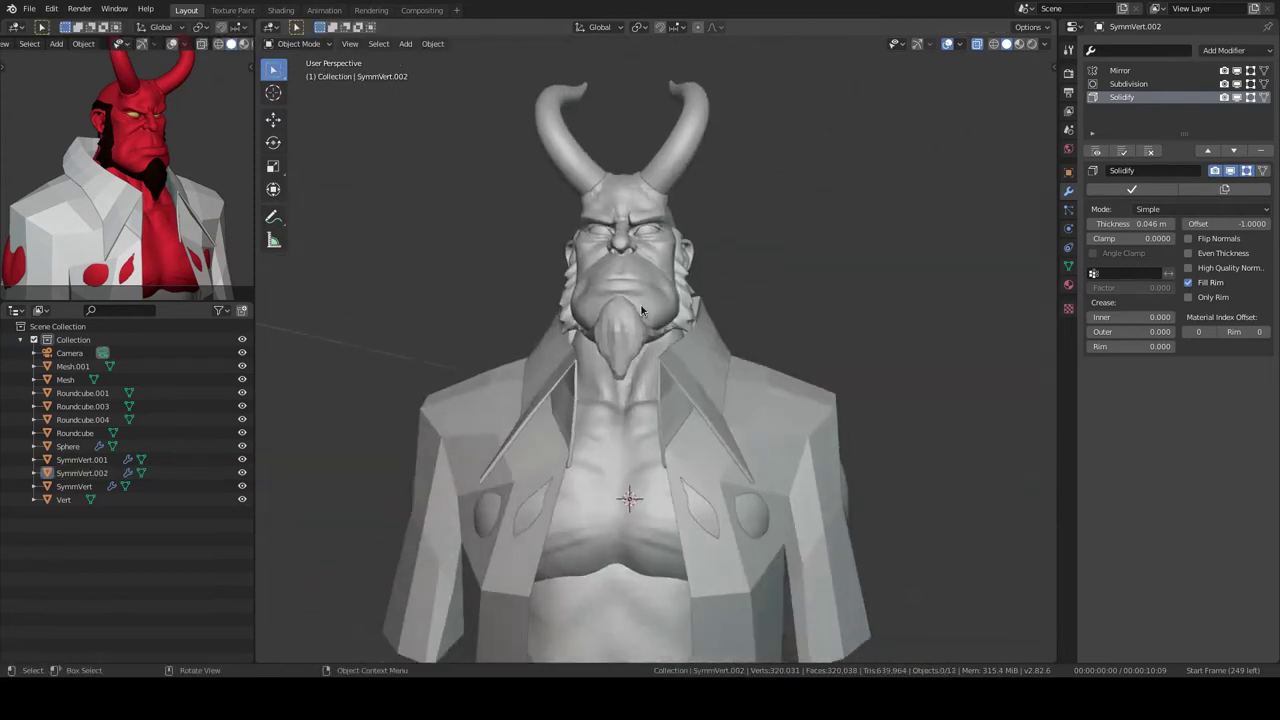
- Set the jacket pieces' viewport display colour to light green
{"action": "key", "text": "KP_0"}
{"action": "left_click", "coordinate": [1068, 172]}
{"action": "left_click", "coordinate": [1187, 425]}
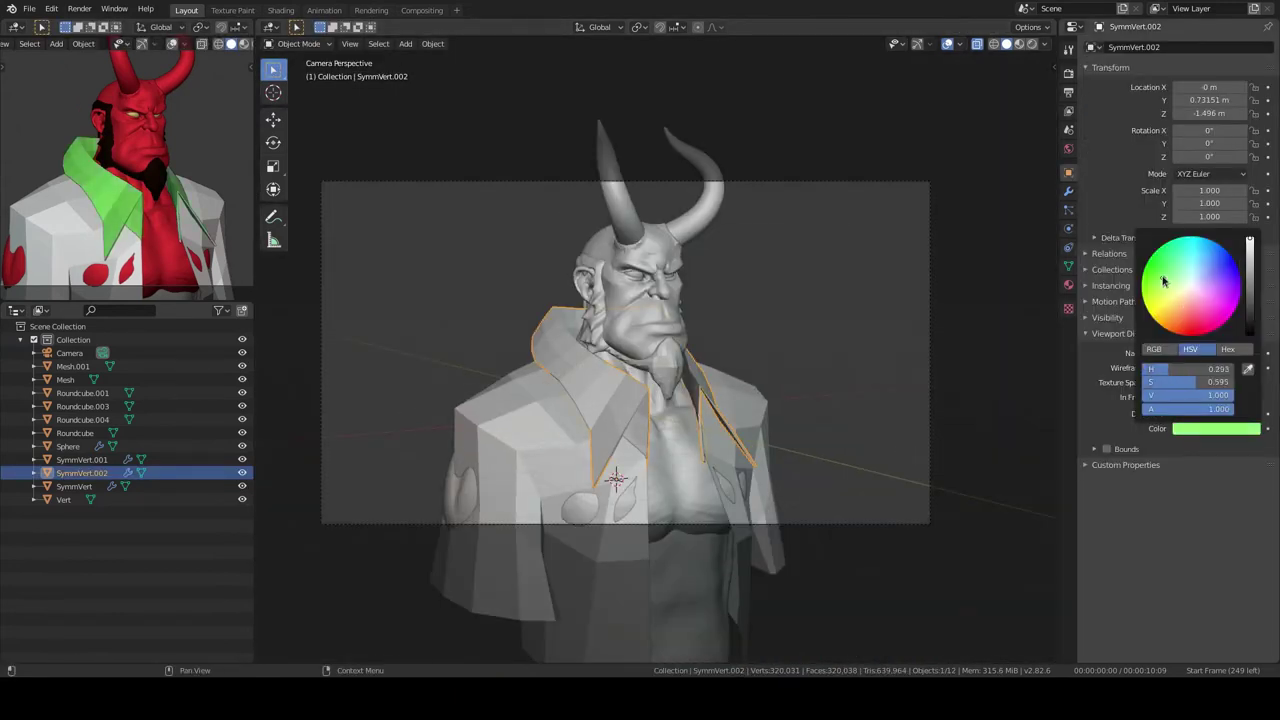
{"action": "key", "text": "alt+a"}
- Inspect the jacket body and lapel meshes in edit mode around the chest
{"action": "middle_click_drag", "start_coordinate": [574, 425], "coordinate": [600, 350], "text": "shift"}
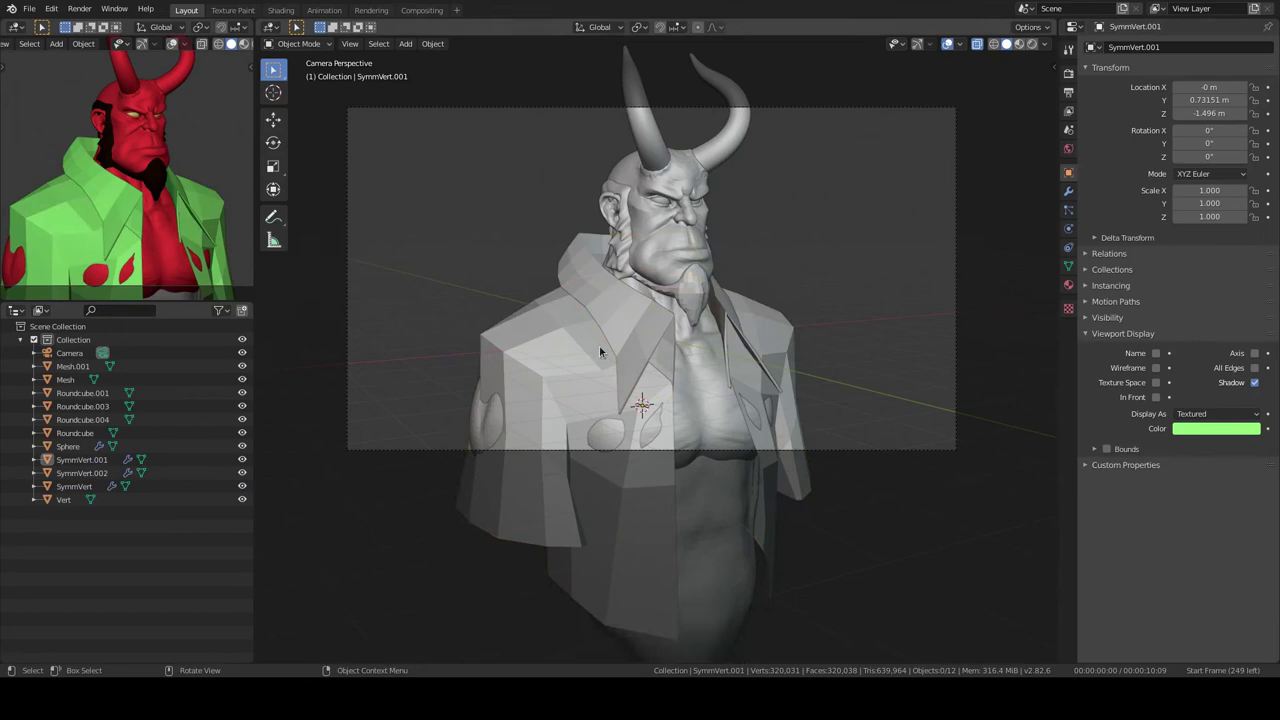
{"action": "left_click", "coordinate": [771, 457]}
{"action": "key", "text": "Tab"}
{"action": "scroll", "coordinate": [771, 457], "scroll_direction": "up", "scroll_amount": 5}
{"action": "mouse_move", "coordinate": [794, 523]}
{"action": "middle_mouse_down"}
{"action": "mouse_move", "coordinate": [738, 457]}
{"action": "mouse_move", "coordinate": [691, 349]}
{"action": "mouse_move", "coordinate": [580, 363]}
{"action": "mouse_move", "coordinate": [685, 357]}
{"action": "mouse_move", "coordinate": [750, 393]}
{"action": "mouse_move", "coordinate": [833, 385]}
{"action": "middle_mouse_up"}
{"action": "key", "text": "Tab"}
{"action": "left_click", "coordinate": [750, 393]}
{"action": "key", "text": "Tab"}
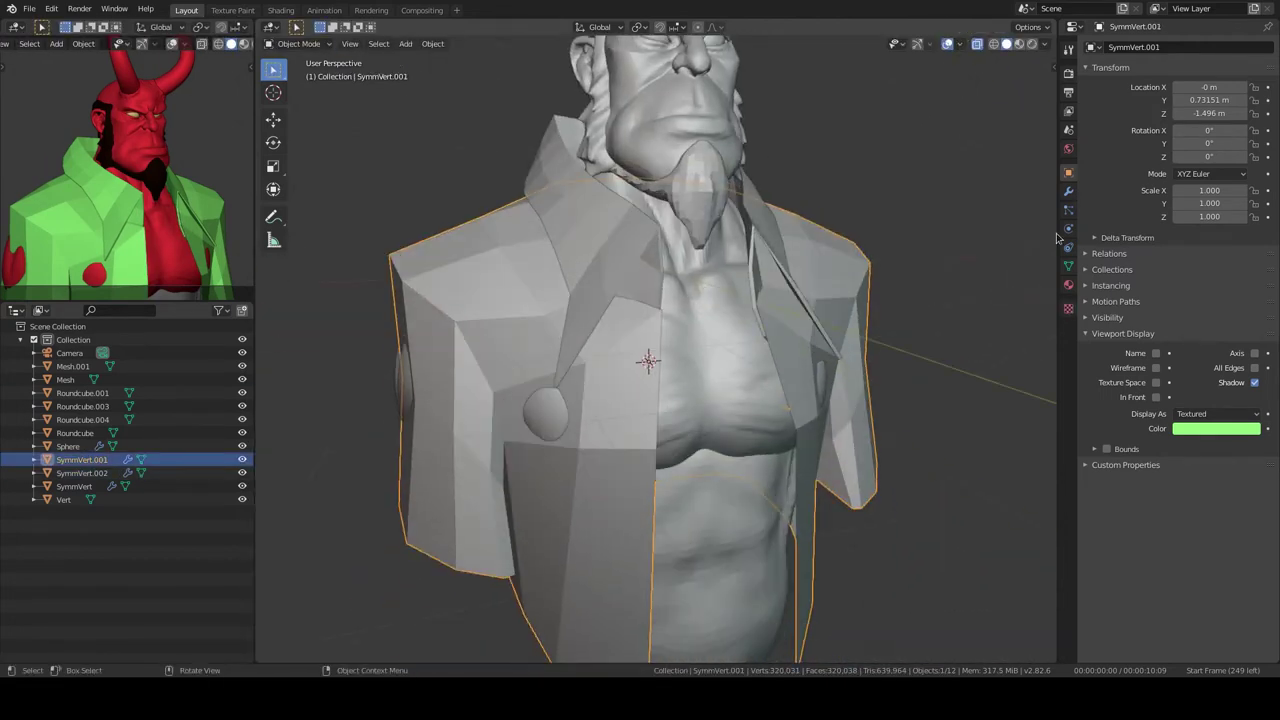
- Add a Solidify modifier to SymmVert.001 with 0.11 m thickness and 0.8815 offset
{"action": "left_click", "coordinate": [1068, 190]}
{"action": "left_click", "coordinate": [1224, 50]}
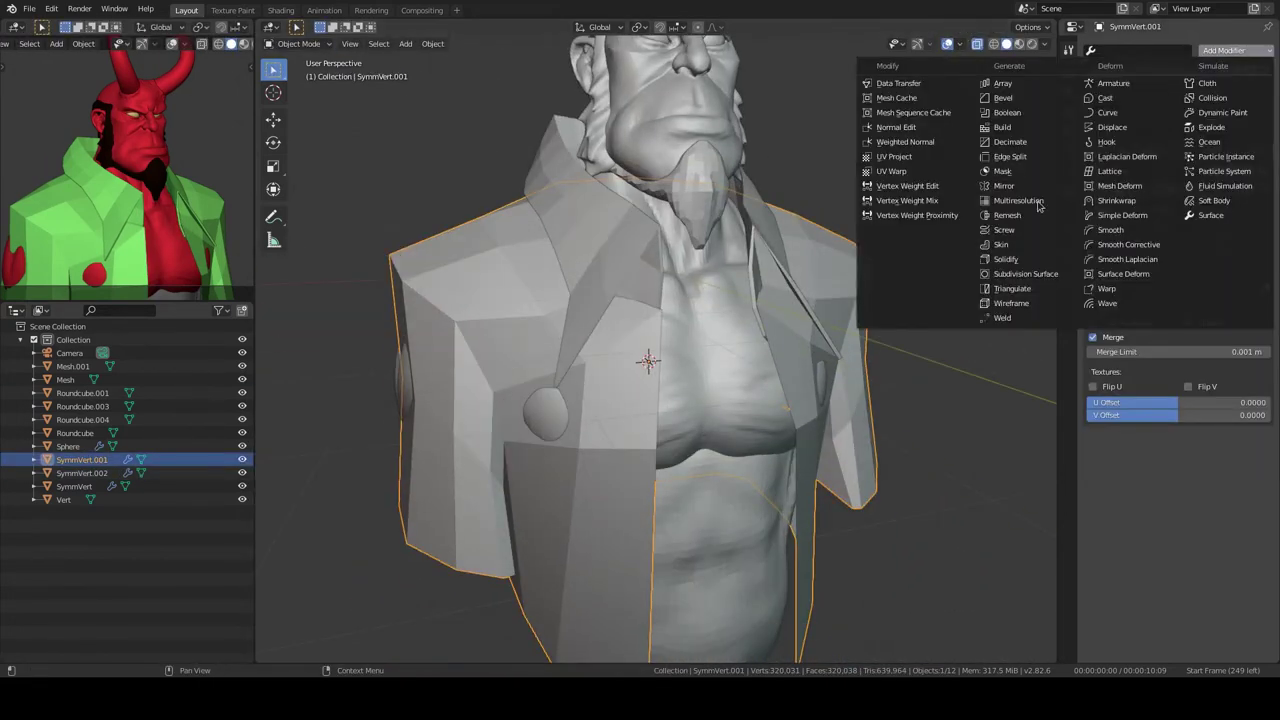
{"action": "left_click", "coordinate": [1010, 260]}
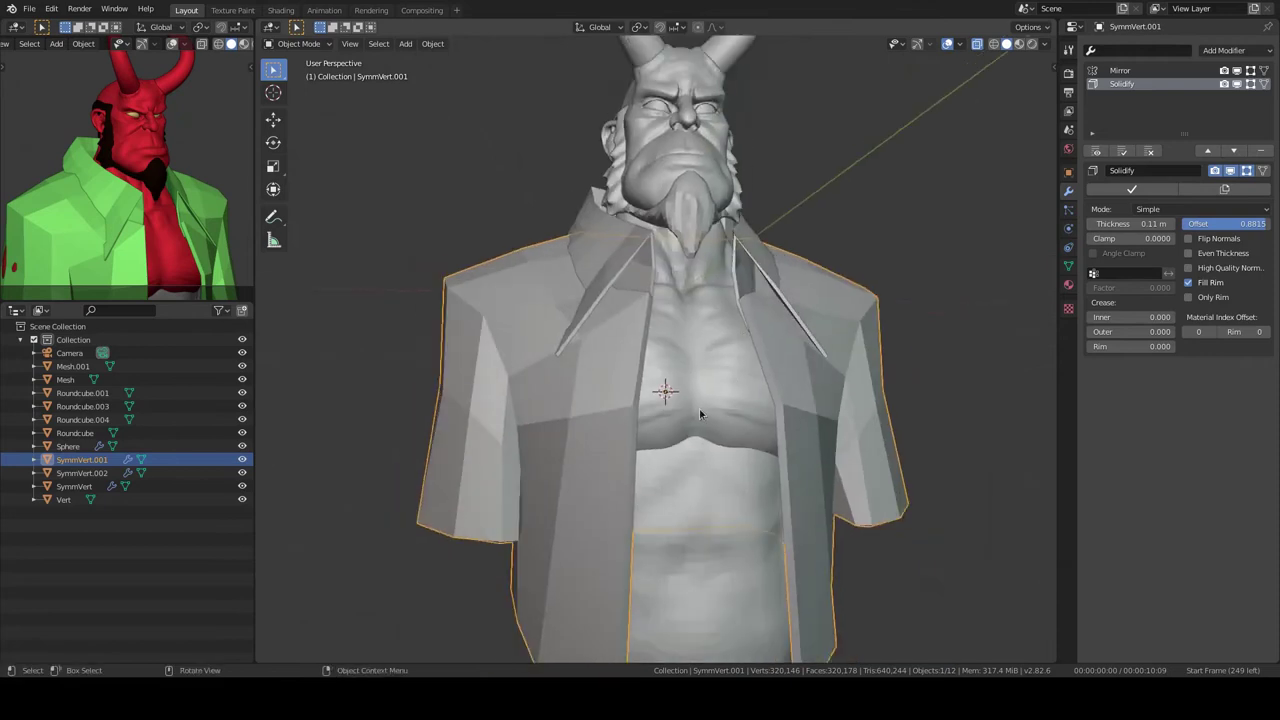
{"action": "mouse_move", "coordinate": [663, 386]}
{"action": "middle_mouse_down"}
{"action": "mouse_move", "coordinate": [540, 391]}
{"action": "mouse_move", "coordinate": [693, 437]}
{"action": "mouse_move", "coordinate": [665, 275]}
{"action": "mouse_move", "coordinate": [700, 270]}
{"action": "mouse_move", "coordinate": [750, 210]}
{"action": "mouse_move", "coordinate": [720, 260]}
{"action": "mouse_move", "coordinate": [730, 287]}
{"action": "mouse_move", "coordinate": [703, 297]}
{"action": "mouse_move", "coordinate": [698, 371]}
{"action": "middle_mouse_up"}
{"action": "key", "text": "Tab"}
{"action": "scroll", "coordinate": [693, 437], "scroll_direction": "down", "scroll_amount": 5}
{"action": "key", "text": "Tab"}
{"action": "scroll", "coordinate": [703, 297], "scroll_direction": "up", "scroll_amount": 3}
{"action": "left_click", "coordinate": [698, 371]}
- Select the head pieces with Roundcube active and rotate them slightly in top view
{"action": "scroll", "coordinate": [698, 371], "scroll_direction": "up", "scroll_amount": 3}
{"action": "left_click", "coordinate": [638, 180], "text": "shift"}
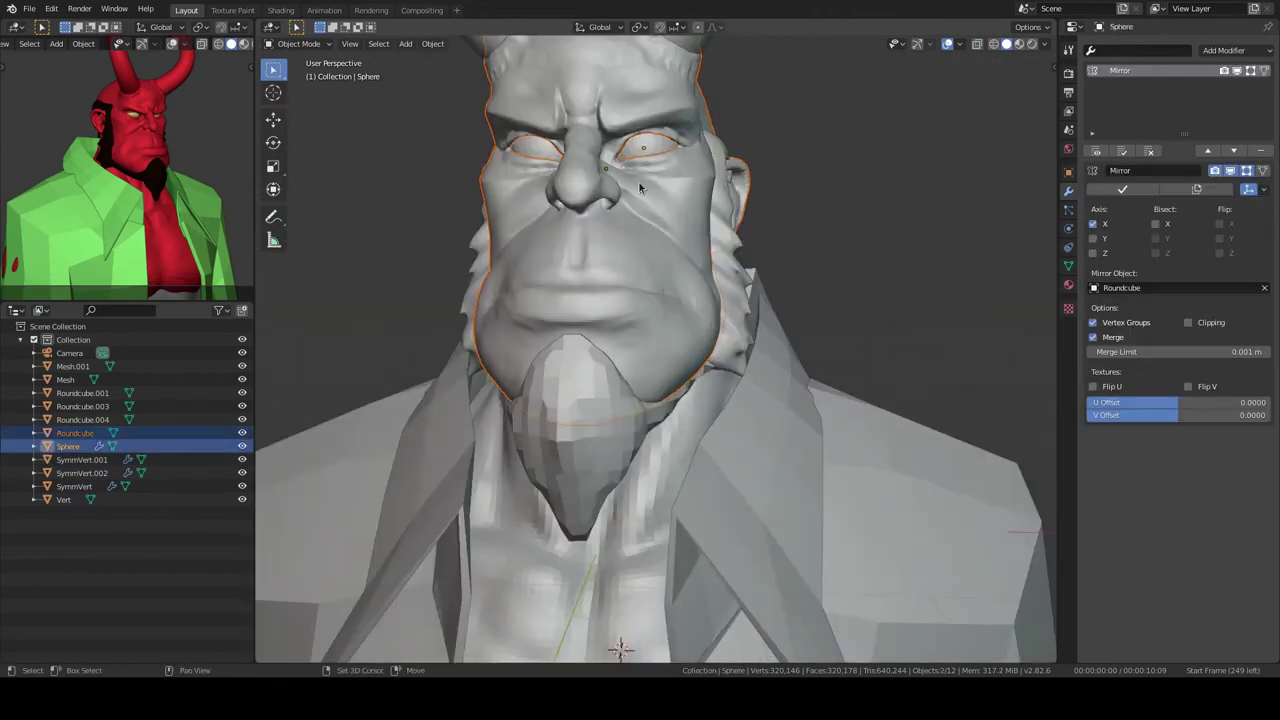
{"action": "left_click", "coordinate": [638, 180], "text": "shift"}
{"action": "scroll", "coordinate": [722, 187], "scroll_direction": "down", "scroll_amount": 3}
{"action": "key", "text": "KP_7"}
{"action": "scroll", "coordinate": [688, 185], "scroll_direction": "down", "scroll_amount": 2}
{"action": "left_click", "coordinate": [829, 438], "text": "shift"}
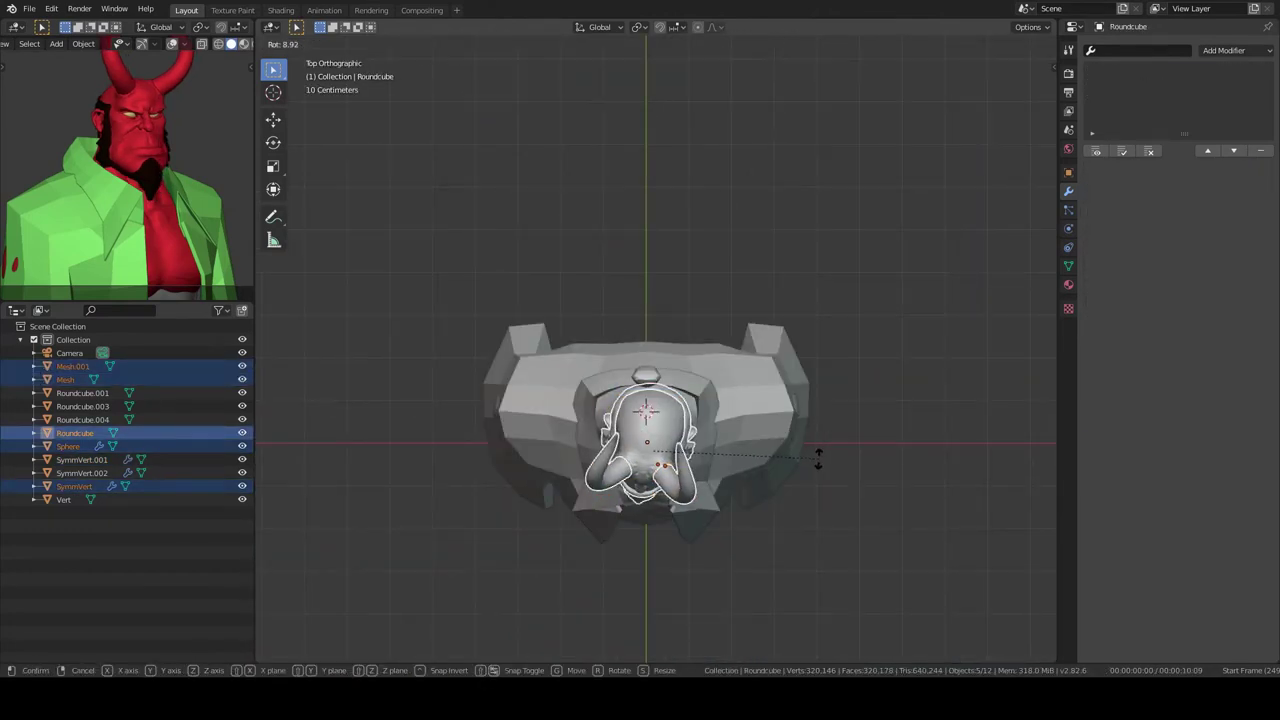
{"action": "left_click", "coordinate": [818, 457]}
{"action": "middle_click_drag", "start_coordinate": [818, 457], "coordinate": [800, 280]}
- Add a Subdivision Surface modifier to the jacket body after its Solidify modifier
{"action": "scroll", "coordinate": [800, 280], "scroll_direction": "up", "scroll_amount": 2}
{"action": "scroll", "coordinate": [800, 274], "scroll_direction": "up", "scroll_amount": 2}
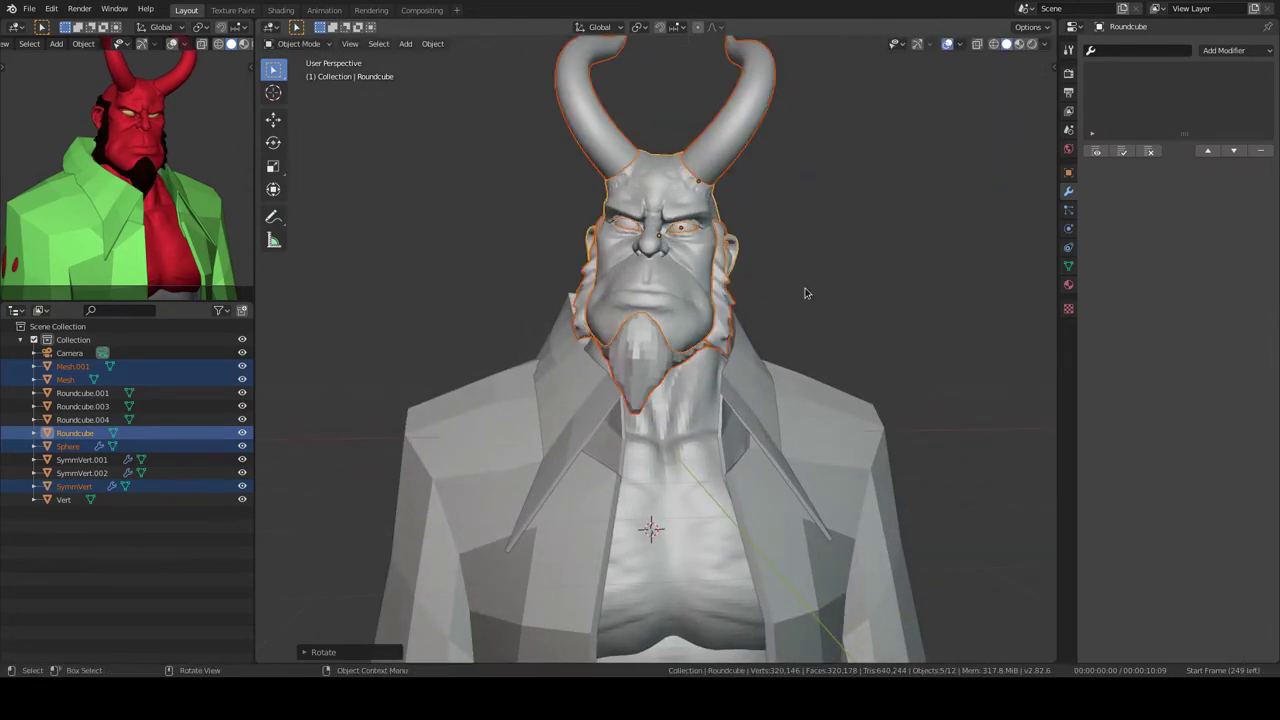
{"action": "left_click", "coordinate": [791, 306]}
{"action": "scroll", "coordinate": [791, 306], "scroll_direction": "down", "scroll_amount": 3}
{"action": "left_click", "coordinate": [840, 280]}
{"action": "right_click", "coordinate": [840, 280]}
{"action": "mouse_move", "coordinate": [840, 280]}
{"action": "middle_mouse_down"}
{"action": "mouse_move", "coordinate": [608, 354]}
{"action": "mouse_move", "coordinate": [686, 371]}
{"action": "mouse_move", "coordinate": [608, 344]}
{"action": "middle_mouse_up"}
{"action": "left_click", "coordinate": [686, 371]}
{"action": "left_click", "coordinate": [1224, 50]}
{"action": "left_click", "coordinate": [986, 272]}
- Narrow the jacket's sleeve openings in edit mode, checking from a front view
{"action": "key", "text": "Tab"}
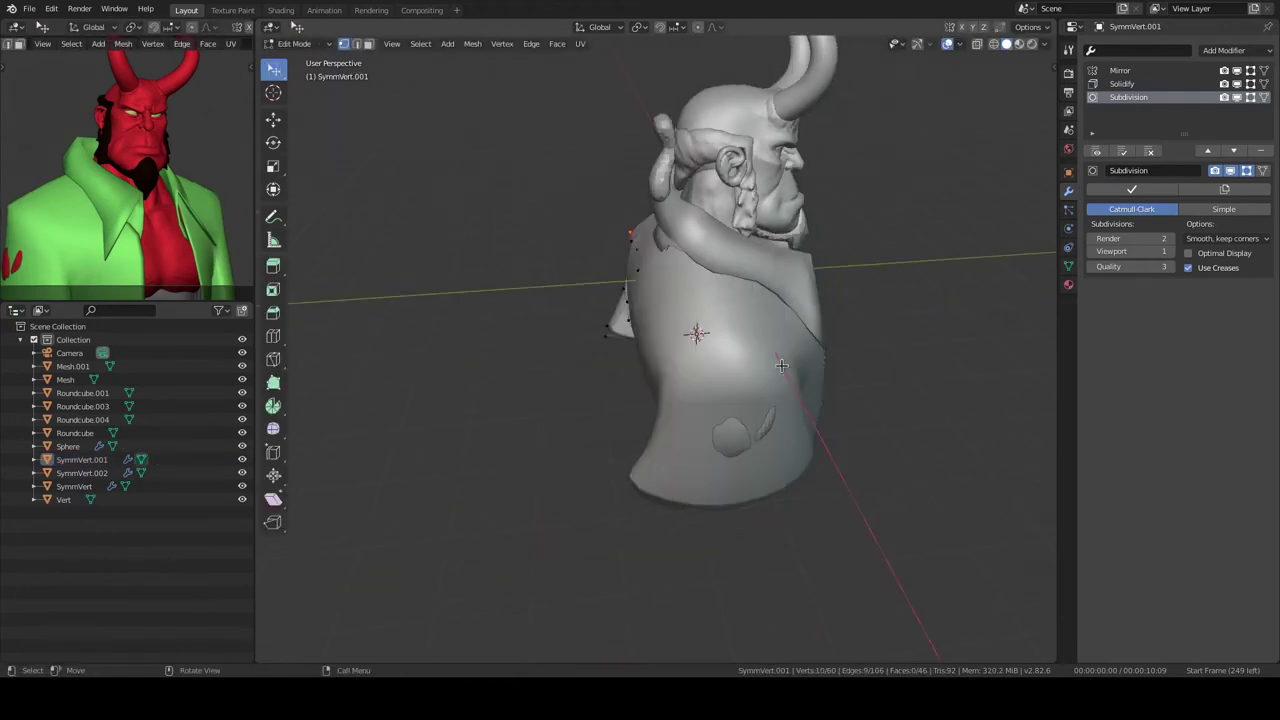
{"action": "mouse_move", "coordinate": [781, 366]}
{"action": "middle_mouse_down"}
{"action": "mouse_move", "coordinate": [706, 397]}
{"action": "mouse_move", "coordinate": [672, 333]}
{"action": "mouse_move", "coordinate": [832, 328]}
{"action": "middle_mouse_up"}
{"action": "key", "text": "Tab"}
{"action": "key", "text": "Tab"}
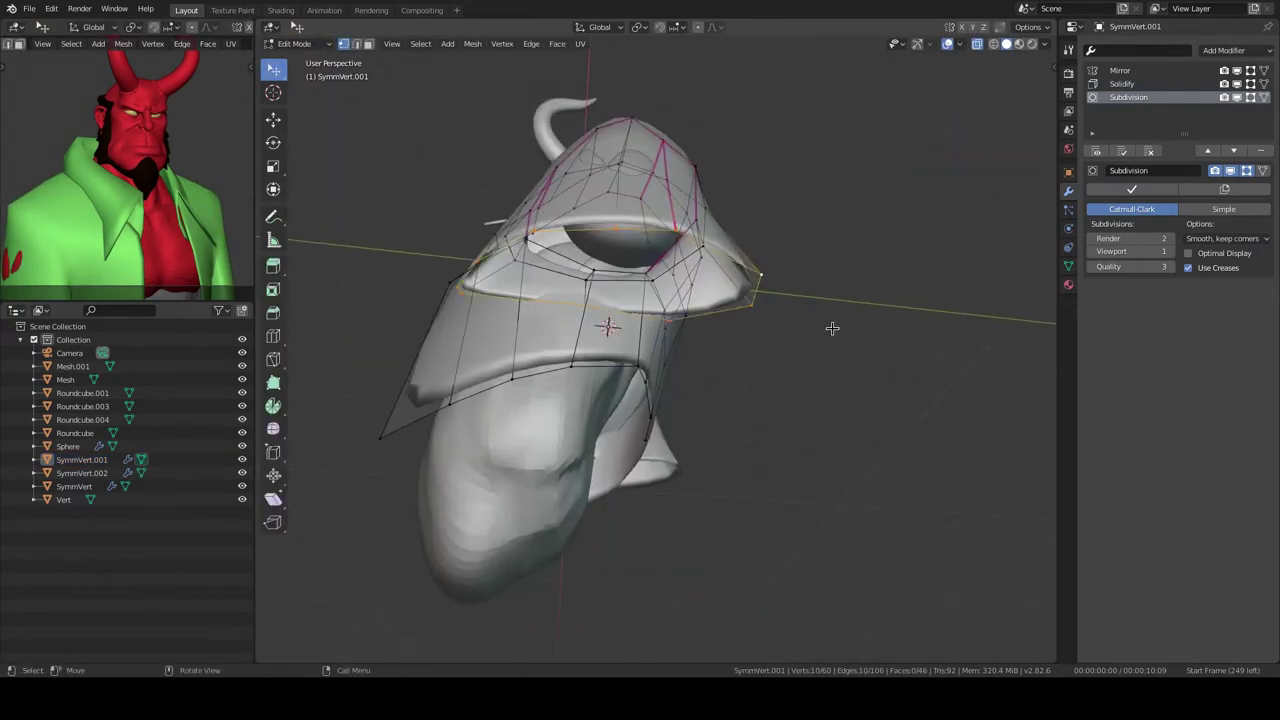
{"action": "mouse_move", "coordinate": [742, 346]}
{"action": "middle_mouse_down"}
{"action": "mouse_move", "coordinate": [809, 414]}
{"action": "mouse_move", "coordinate": [858, 368]}
{"action": "mouse_move", "coordinate": [898, 394]}
{"action": "mouse_move", "coordinate": [823, 423]}
{"action": "middle_mouse_up"}
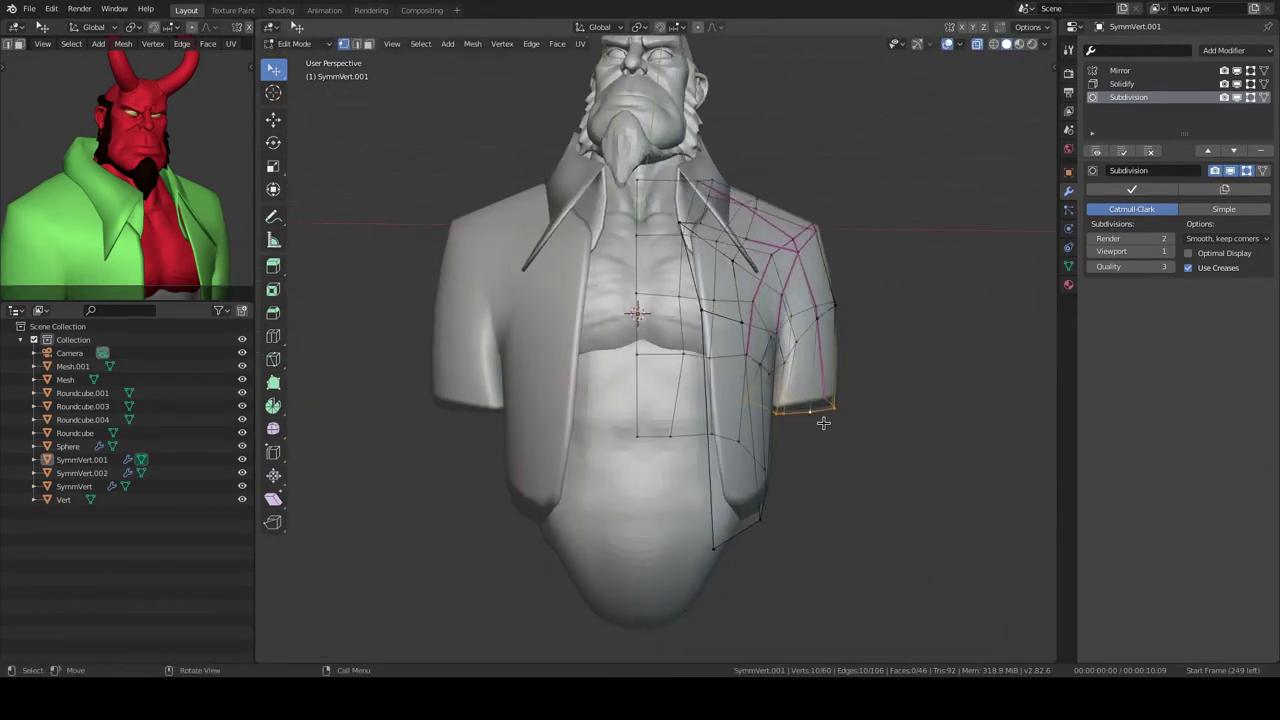
{"action": "middle_click_drag", "start_coordinate": [835, 319], "coordinate": [829, 409]}
{"action": "scroll", "coordinate": [829, 409], "scroll_direction": "down", "scroll_amount": 3}
{"action": "key", "text": "KP_1"}
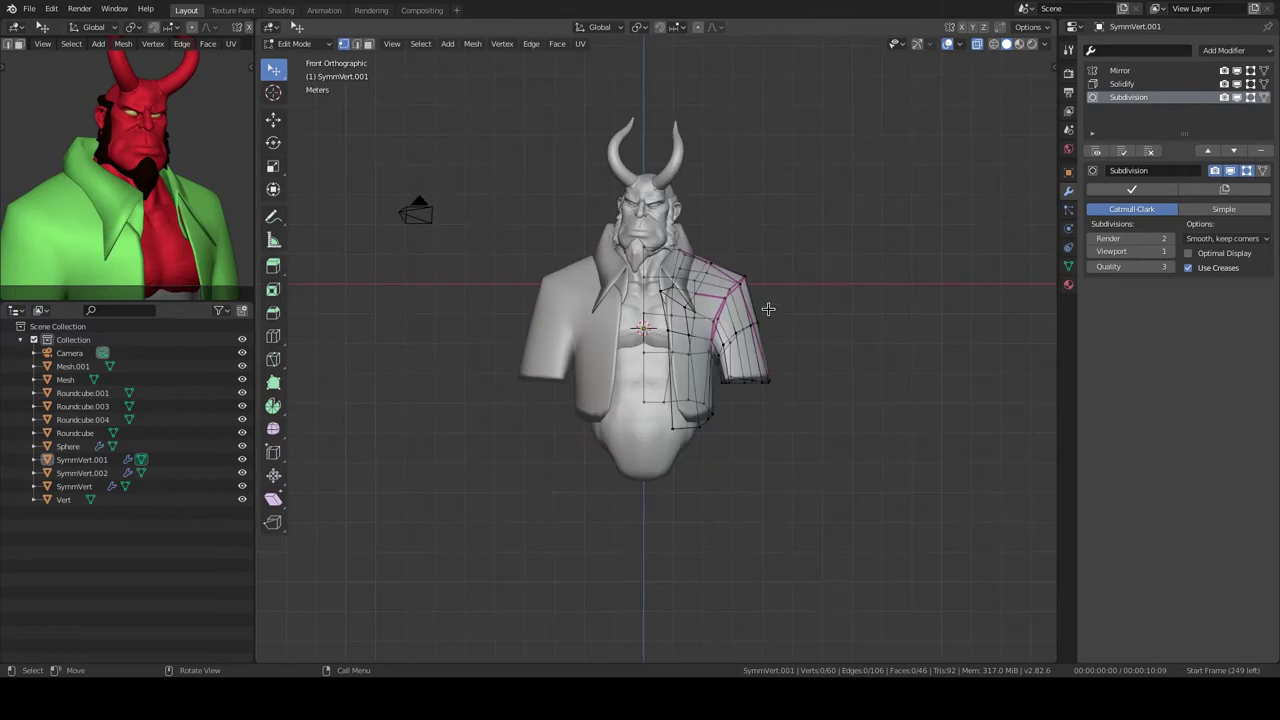
{"action": "middle_click_drag", "start_coordinate": [766, 306], "coordinate": [660, 355], "text": "ctrl"}
{"action": "scroll", "coordinate": [660, 355], "scroll_direction": "up", "scroll_amount": 3}
{"action": "key", "text": "Tab"}
- Add a cylinder above the head between the horns and scale it down
{"action": "key", "text": "a"}
{"action": "key", "text": "alt+a"}
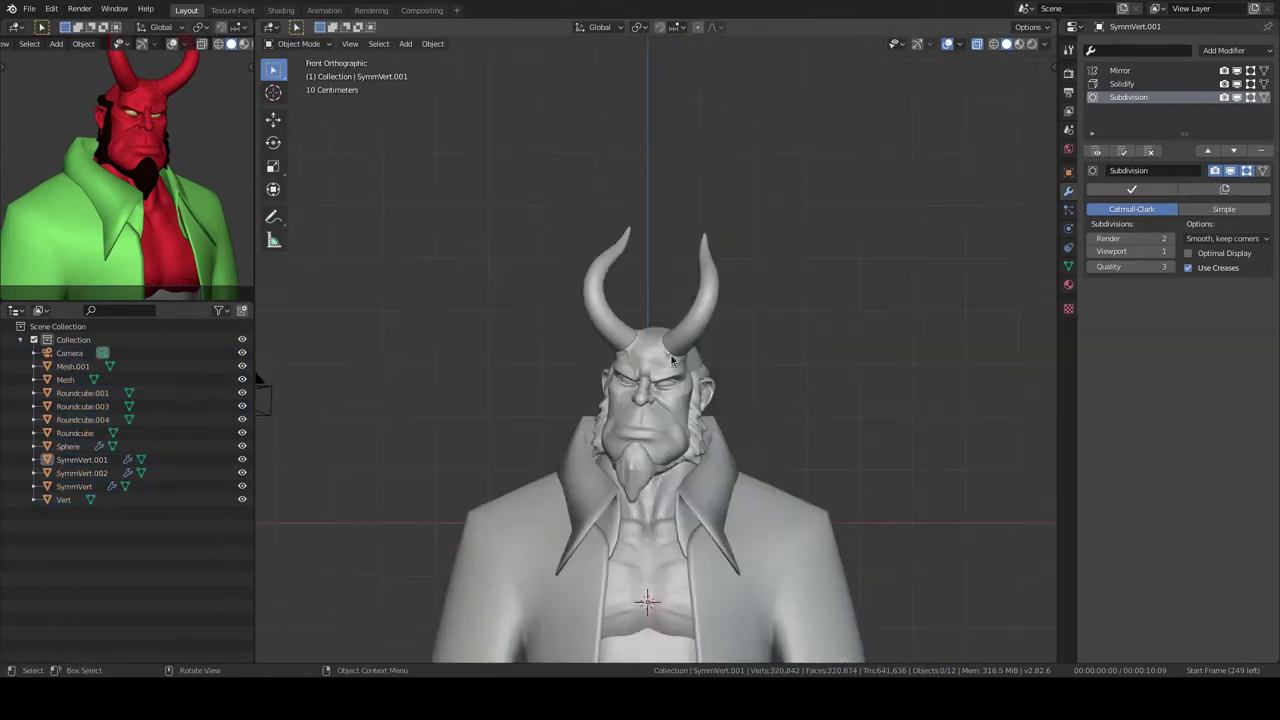
{"action": "scroll", "coordinate": [728, 305], "scroll_direction": "up", "scroll_amount": 3}
{"action": "key", "text": "shift+a"}
{"action": "left_click", "coordinate": [798, 188]}
{"action": "key", "text": "s"}
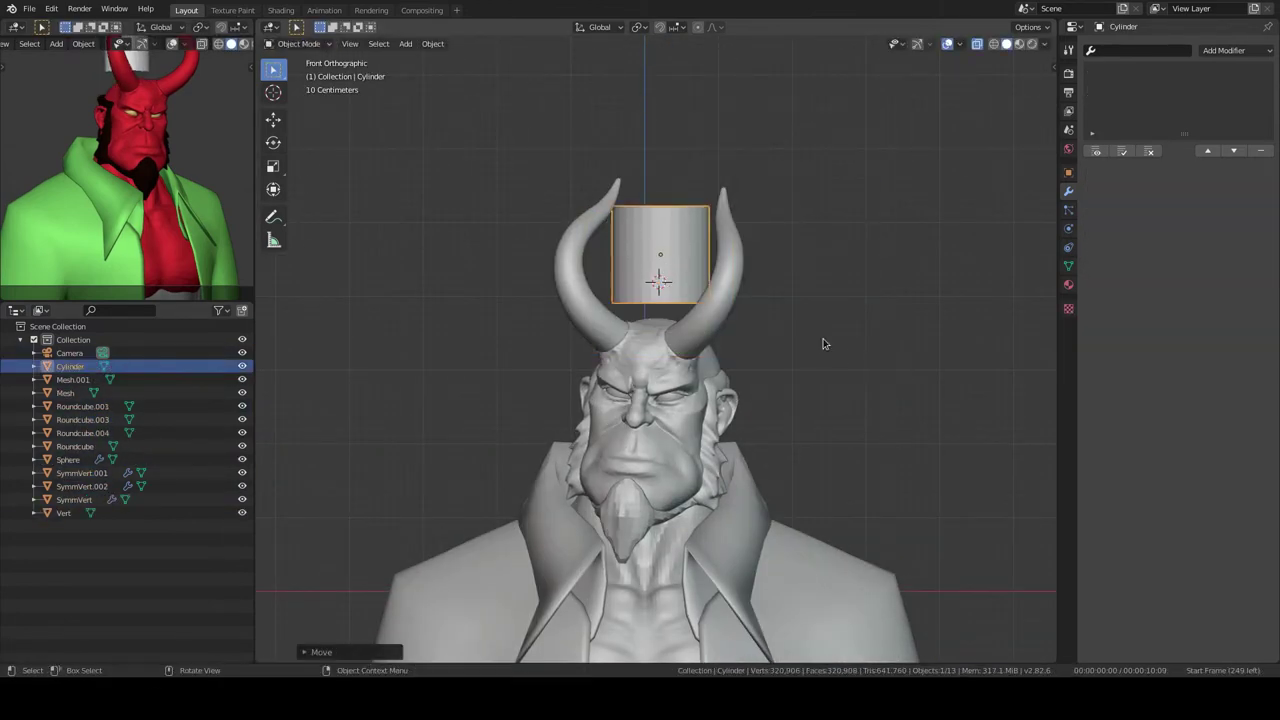
{"action": "left_click", "coordinate": [784, 341]}
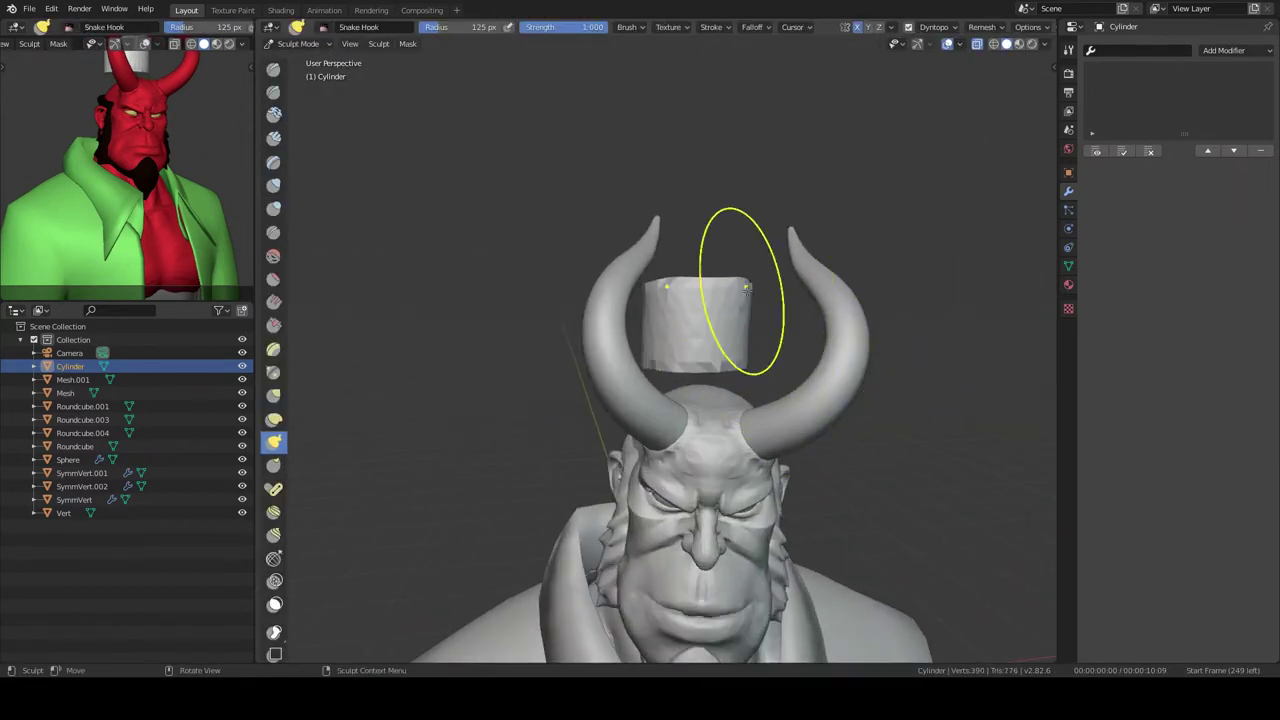
- Pull the cylinder's top rim into jagged spikes with a Sharper-falloff Snake Hook brush
{"action": "left_click", "coordinate": [745, 173]}
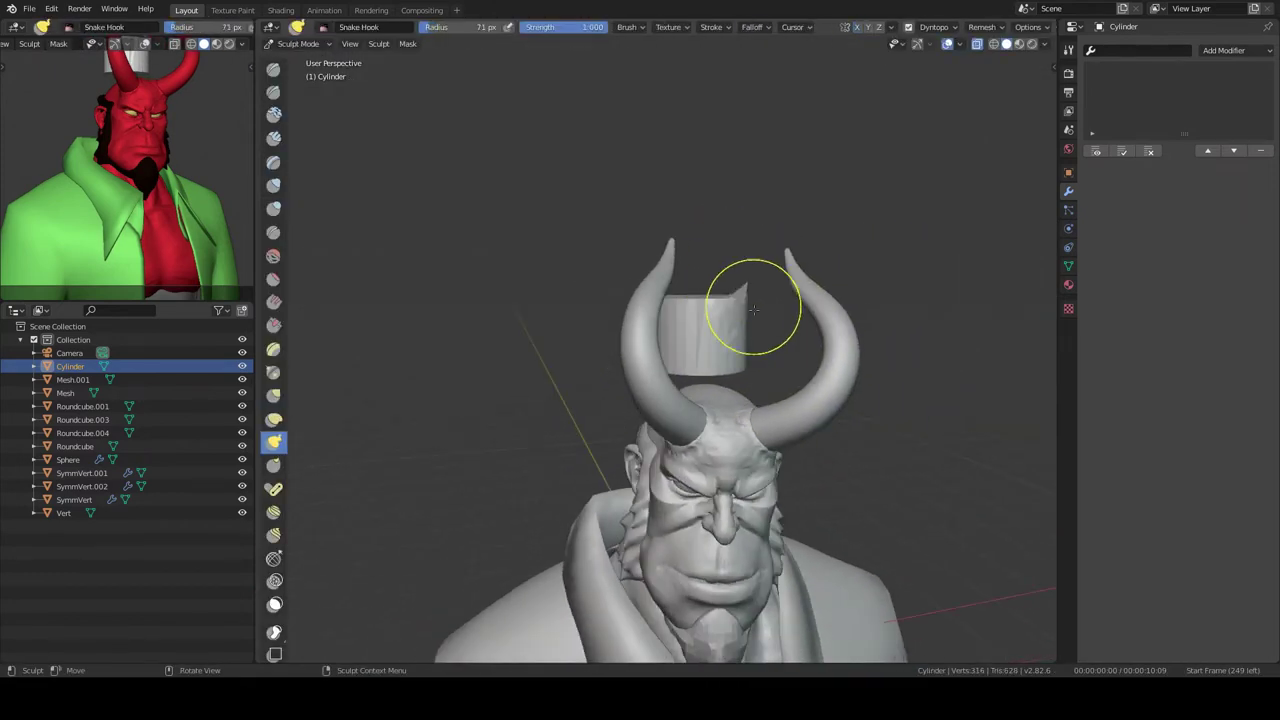
{"action": "mouse_move", "coordinate": [740, 301]}
{"action": "middle_mouse_down"}
{"action": "mouse_move", "coordinate": [737, 223]}
{"action": "mouse_move", "coordinate": [691, 328]}
{"action": "middle_mouse_up"}
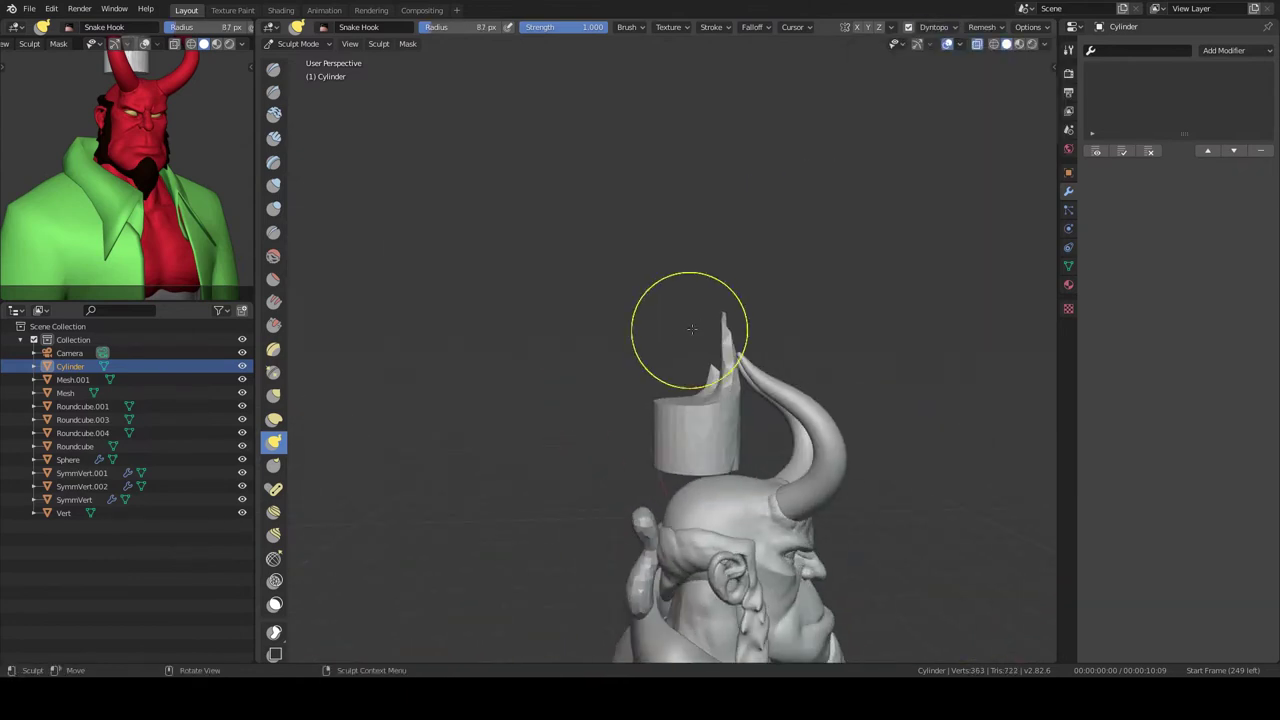
{"action": "mouse_move", "coordinate": [778, 333]}
{"action": "middle_mouse_down"}
{"action": "mouse_move", "coordinate": [749, 314]}
{"action": "mouse_move", "coordinate": [731, 343]}
{"action": "mouse_move", "coordinate": [418, 245]}
{"action": "middle_mouse_up"}
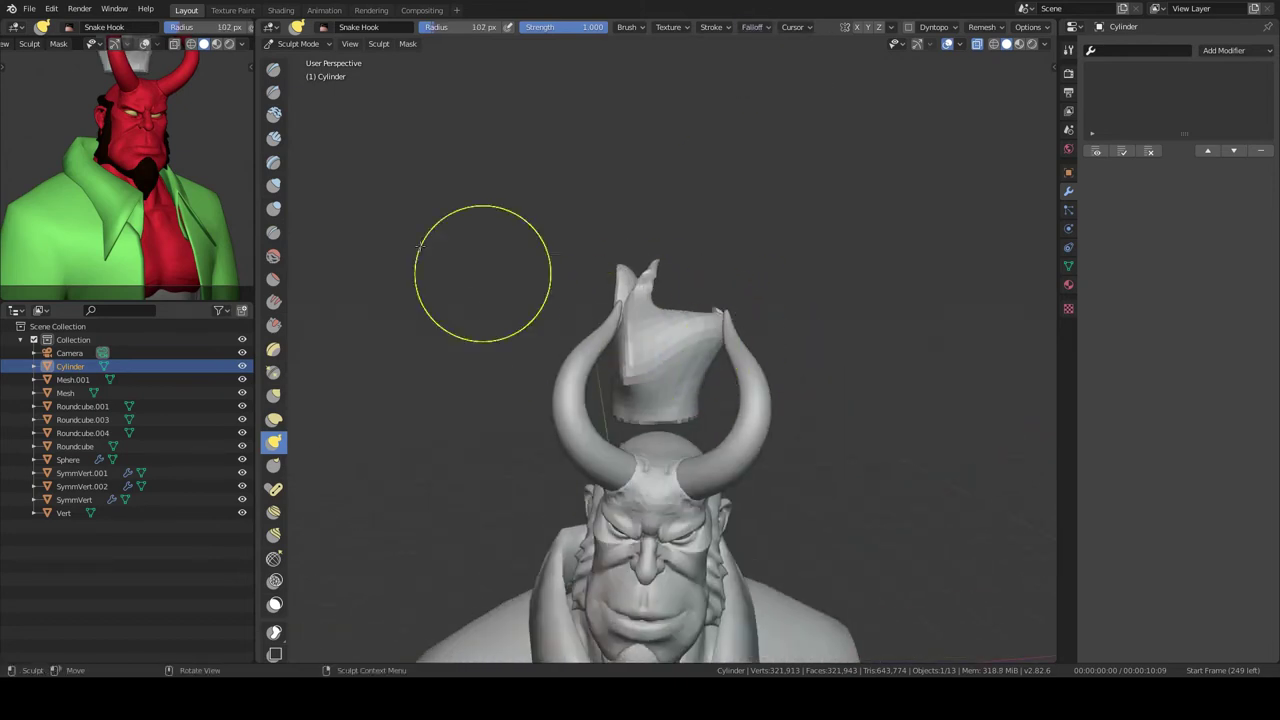
{"action": "mouse_move", "coordinate": [695, 349]}
{"action": "middle_mouse_down"}
{"action": "mouse_move", "coordinate": [680, 371]}
{"action": "mouse_move", "coordinate": [634, 337]}
{"action": "mouse_move", "coordinate": [708, 331]}
{"action": "mouse_move", "coordinate": [707, 316]}
{"action": "mouse_move", "coordinate": [606, 294]}
{"action": "middle_mouse_up"}
{"action": "scroll", "coordinate": [606, 294], "scroll_direction": "up", "scroll_amount": 5}
{"action": "middle_click_drag", "start_coordinate": [694, 343], "coordinate": [758, 65]}
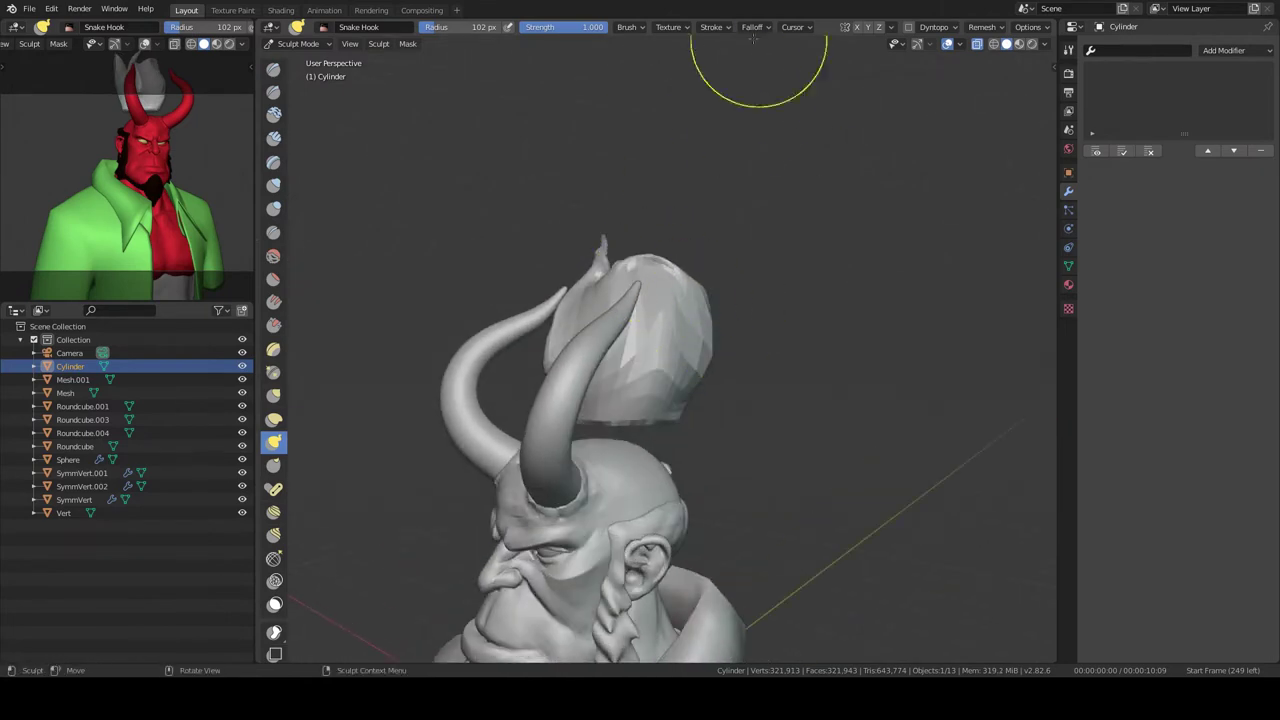
{"action": "mouse_move", "coordinate": [661, 254]}
{"action": "middle_mouse_down"}
{"action": "mouse_move", "coordinate": [700, 306]}
{"action": "mouse_move", "coordinate": [677, 262]}
{"action": "middle_mouse_up"}
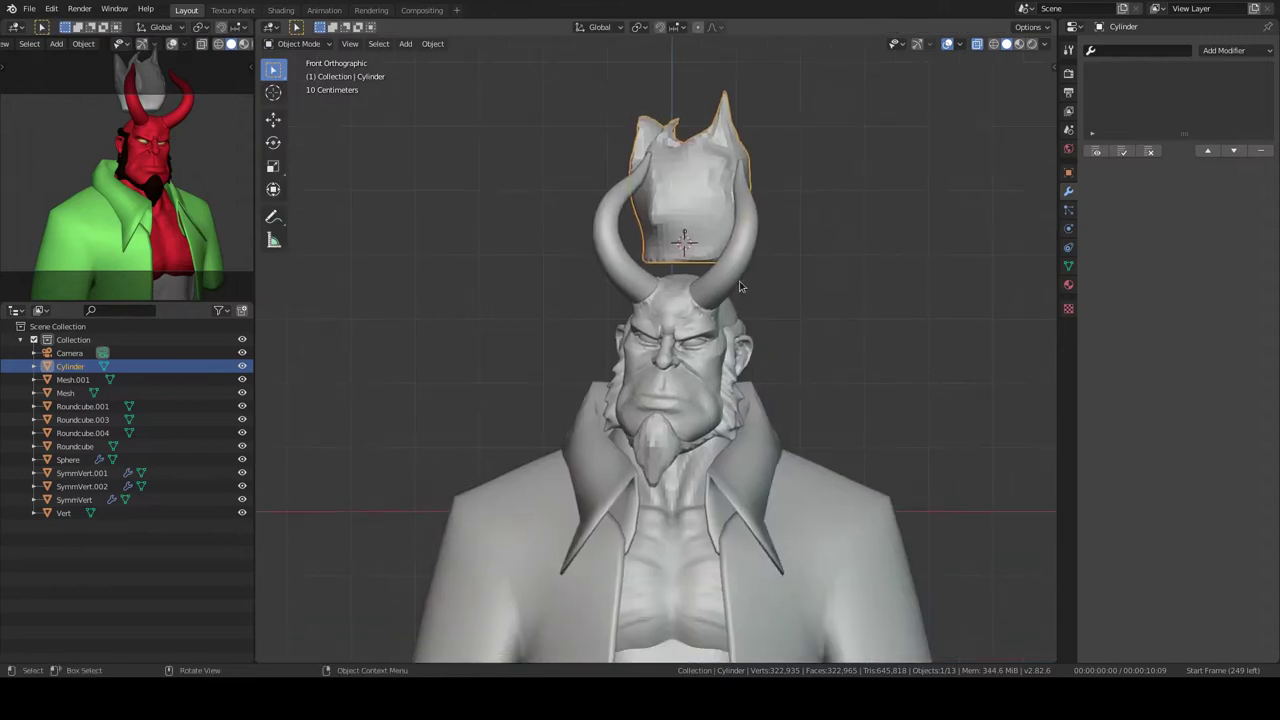
- Isolate the horns in local view and apply all their modifiers
{"action": "left_click", "coordinate": [690, 200]}
{"action": "middle_click_drag", "start_coordinate": [690, 200], "coordinate": [754, 186]}
{"action": "key", "text": "ctrl+Tab"}
{"action": "key", "text": "KP_Divide"}
{"action": "middle_click_drag", "start_coordinate": [679, 305], "coordinate": [872, 374]}
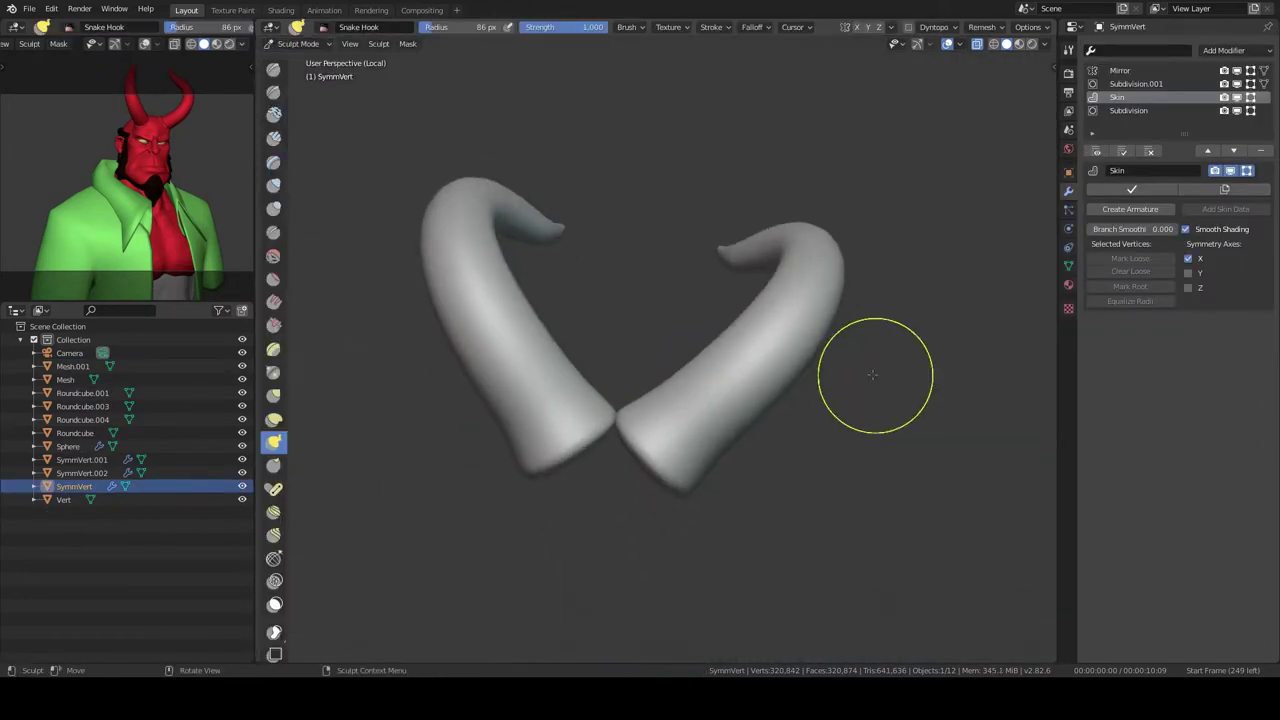
{"action": "left_click", "coordinate": [1123, 152]}
{"action": "left_click", "coordinate": [757, 251]}
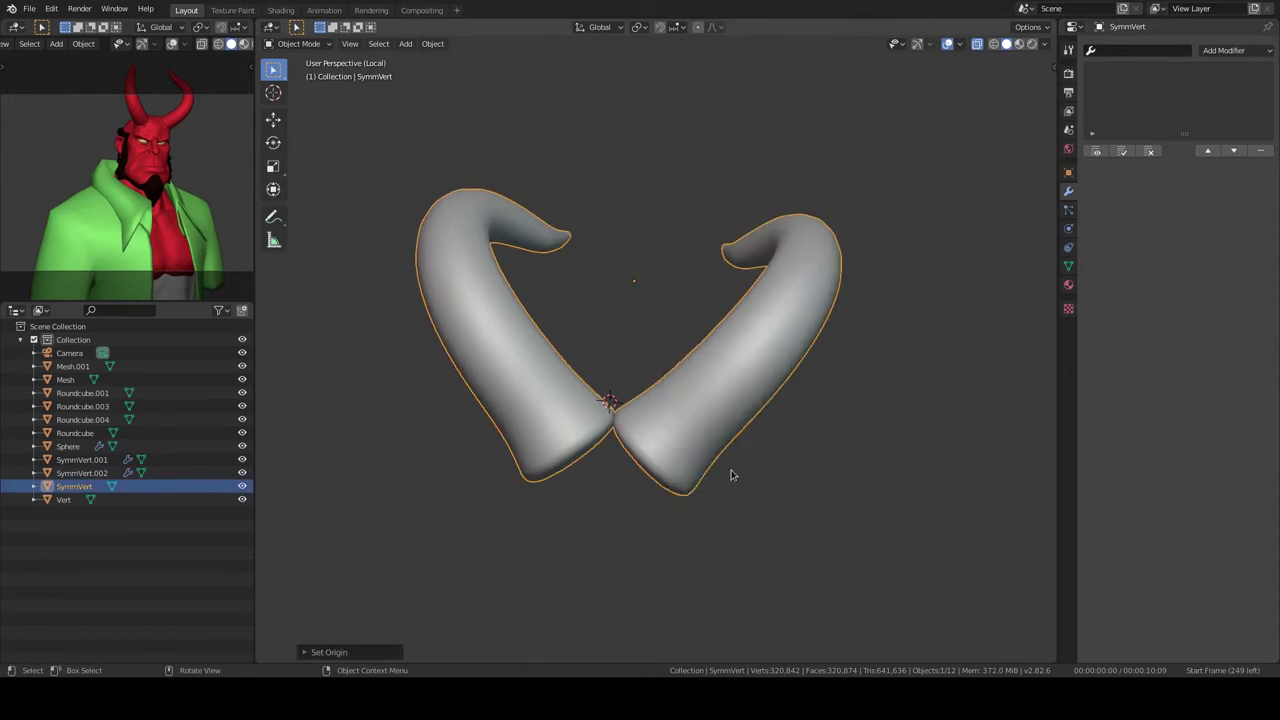
- Add a Multires modifier to the horns and raise the sculpt level to 2
{"action": "middle_click_drag", "start_coordinate": [730, 475], "coordinate": [693, 328]}
{"action": "key", "text": "ctrl+Tab"}
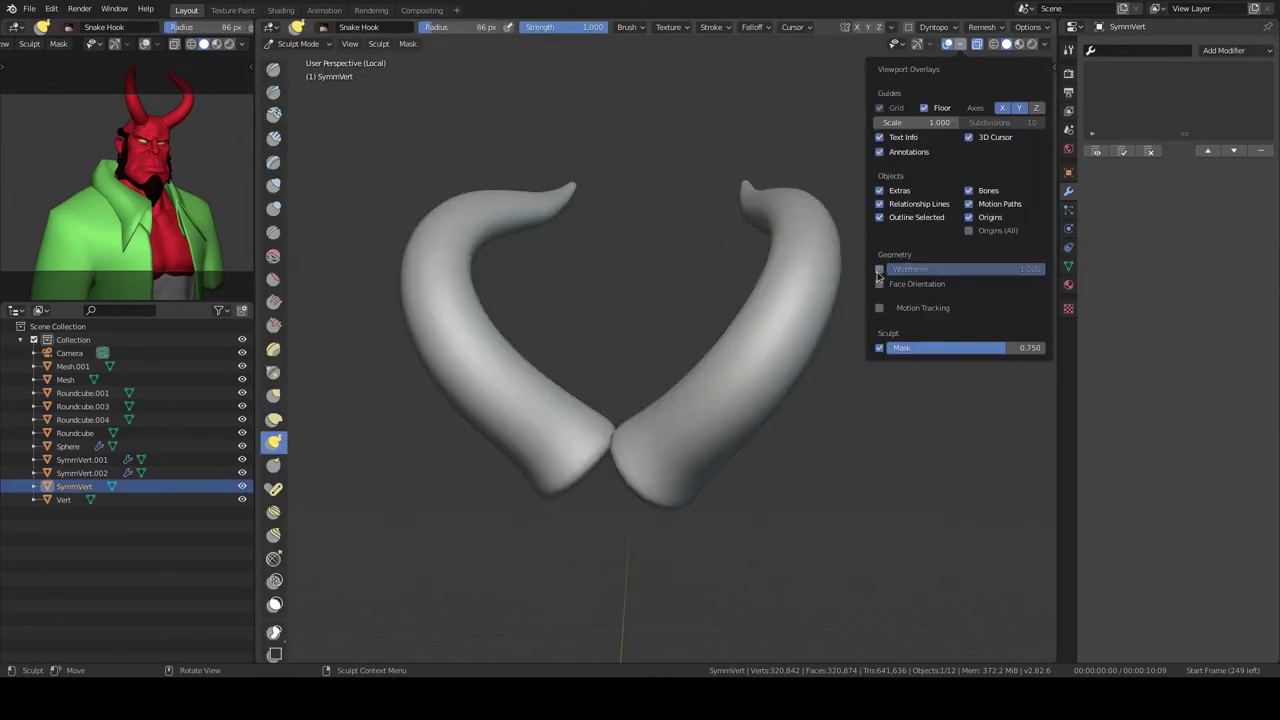
{"action": "left_click", "coordinate": [1230, 50]}
{"action": "left_click", "coordinate": [1010, 202]}
{"action": "mouse_move", "coordinate": [846, 271]}
{"action": "middle_mouse_down"}
{"action": "mouse_move", "coordinate": [743, 325]}
{"action": "mouse_move", "coordinate": [763, 292]}
{"action": "middle_mouse_up"}
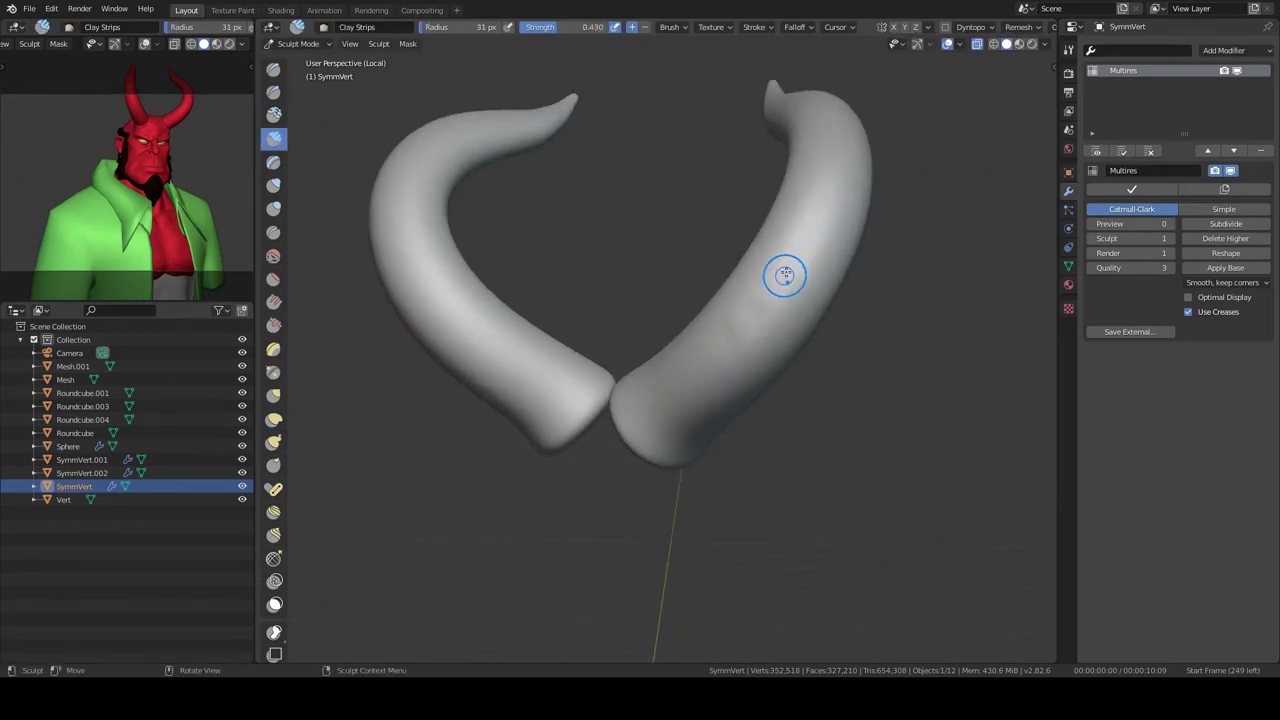
{"action": "key", "text": "x"}
{"action": "mouse_move", "coordinate": [822, 216]}
{"action": "middle_mouse_down"}
{"action": "mouse_move", "coordinate": [700, 383]}
{"action": "mouse_move", "coordinate": [489, 251]}
{"action": "mouse_move", "coordinate": [787, 245]}
{"action": "mouse_move", "coordinate": [673, 162]}
{"action": "mouse_move", "coordinate": [563, 198]}
{"action": "mouse_move", "coordinate": [563, 277]}
{"action": "mouse_move", "coordinate": [640, 274]}
{"action": "mouse_move", "coordinate": [600, 330]}
{"action": "mouse_move", "coordinate": [590, 385]}
{"action": "mouse_move", "coordinate": [643, 177]}
{"action": "middle_mouse_up"}
{"action": "left_click", "coordinate": [755, 29]}
{"action": "key", "text": "ctrl+2"}
- Add a Mirror modifier to the horns and leave local view
{"action": "middle_click_drag", "start_coordinate": [650, 390], "coordinate": [621, 383]}
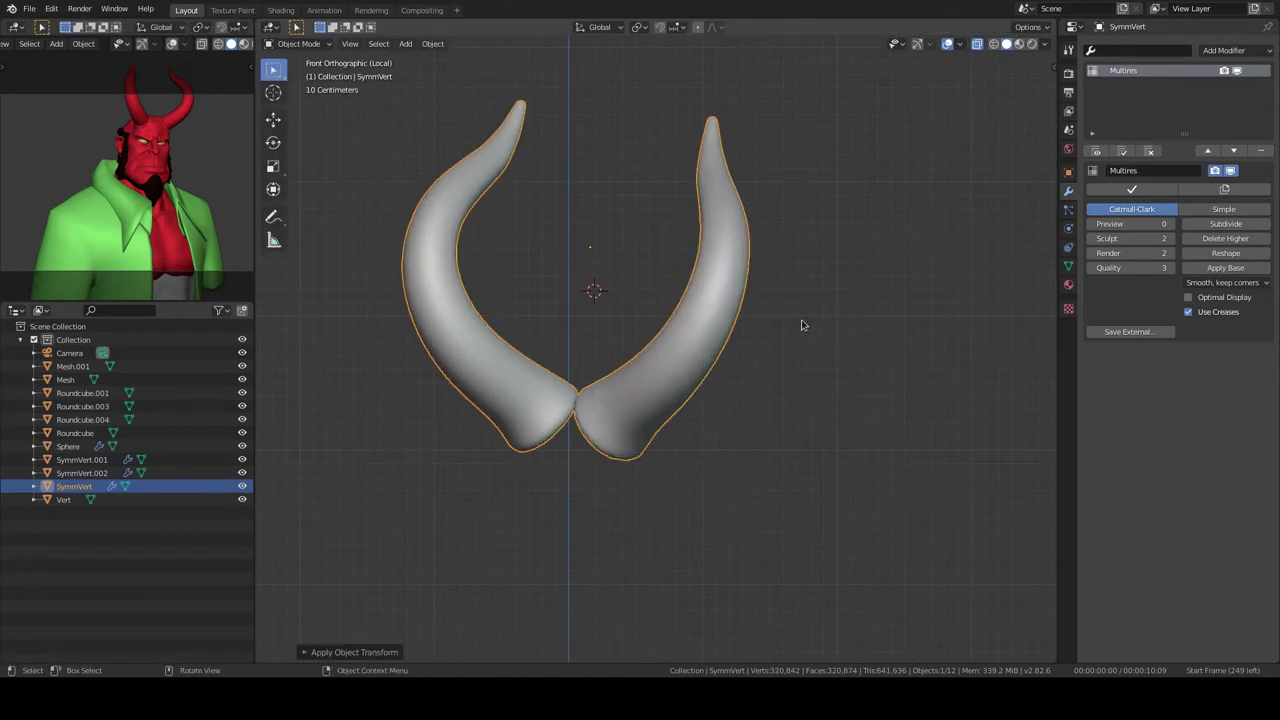
{"action": "left_click", "coordinate": [1224, 50]}
{"action": "left_click", "coordinate": [1010, 192]}
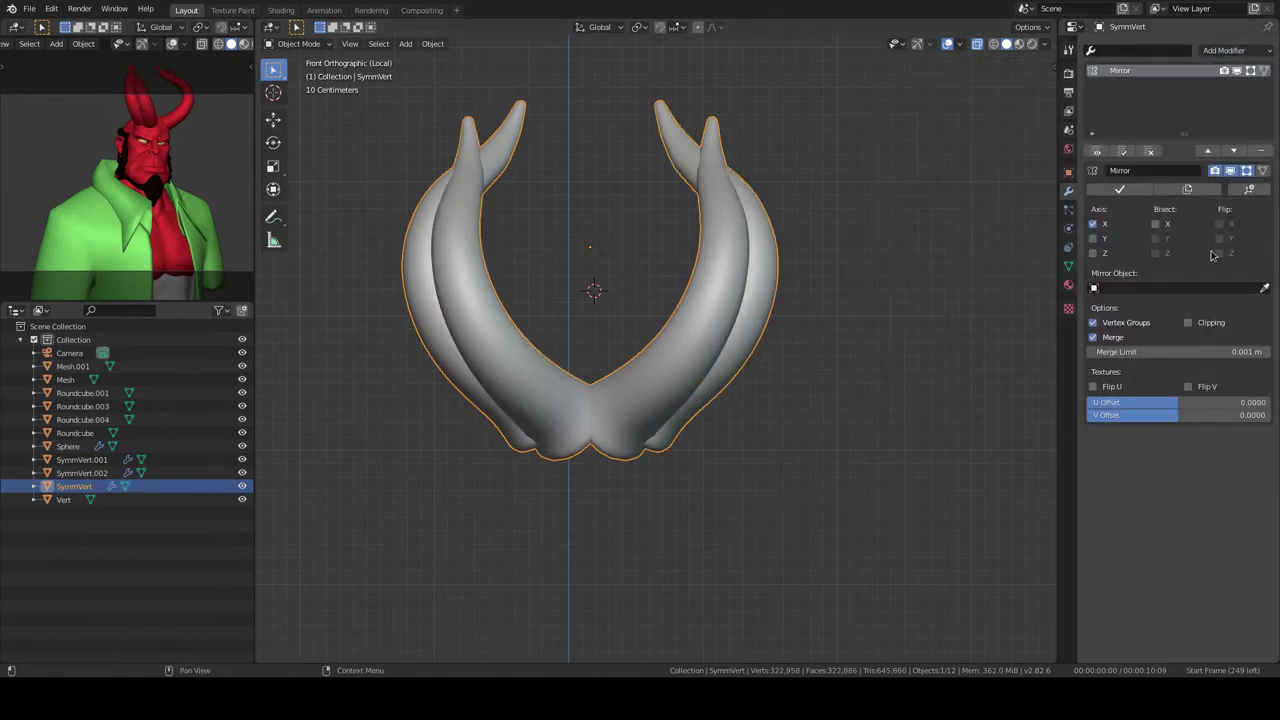
{"action": "key", "text": "KP_Divide"}
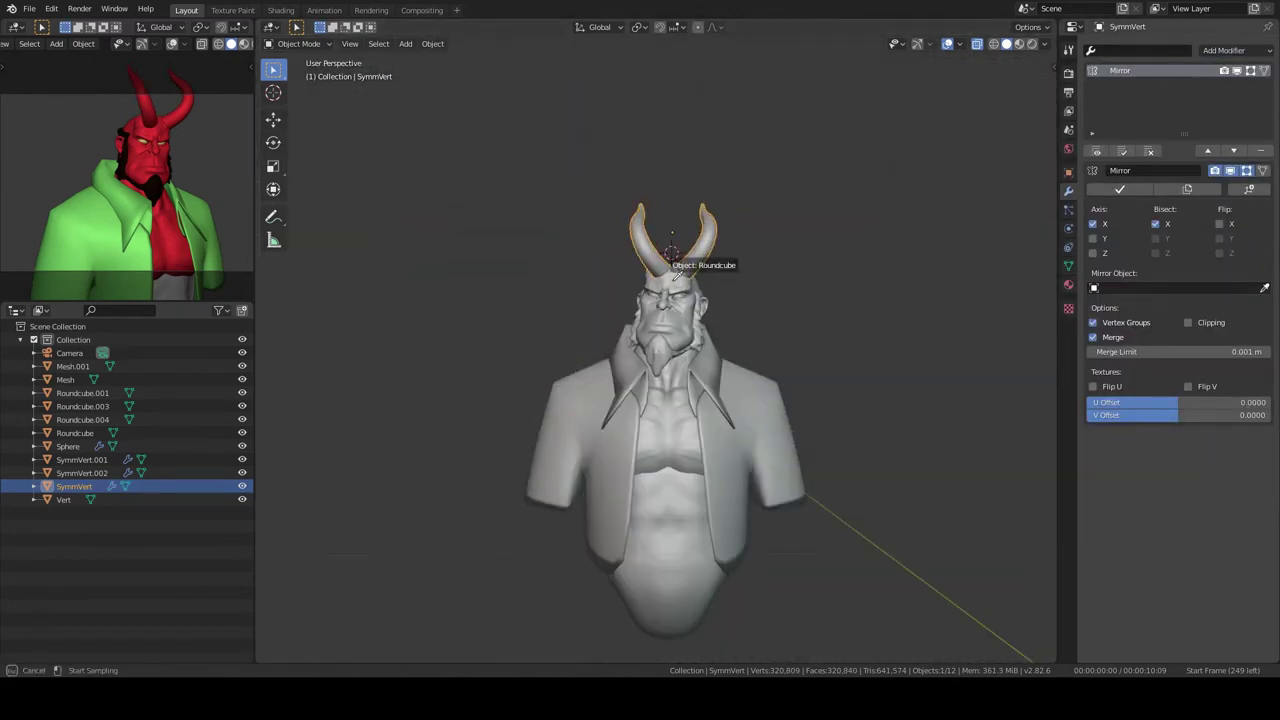
- Set Roundcube as the horns' mirror object and apply the Mirror modifier
{"action": "left_click", "coordinate": [672, 262]}
{"action": "scroll", "coordinate": [664, 298], "scroll_direction": "up", "scroll_amount": 4}
{"action": "left_click", "coordinate": [1122, 189]}
{"action": "key", "text": "ctrl+Tab"}
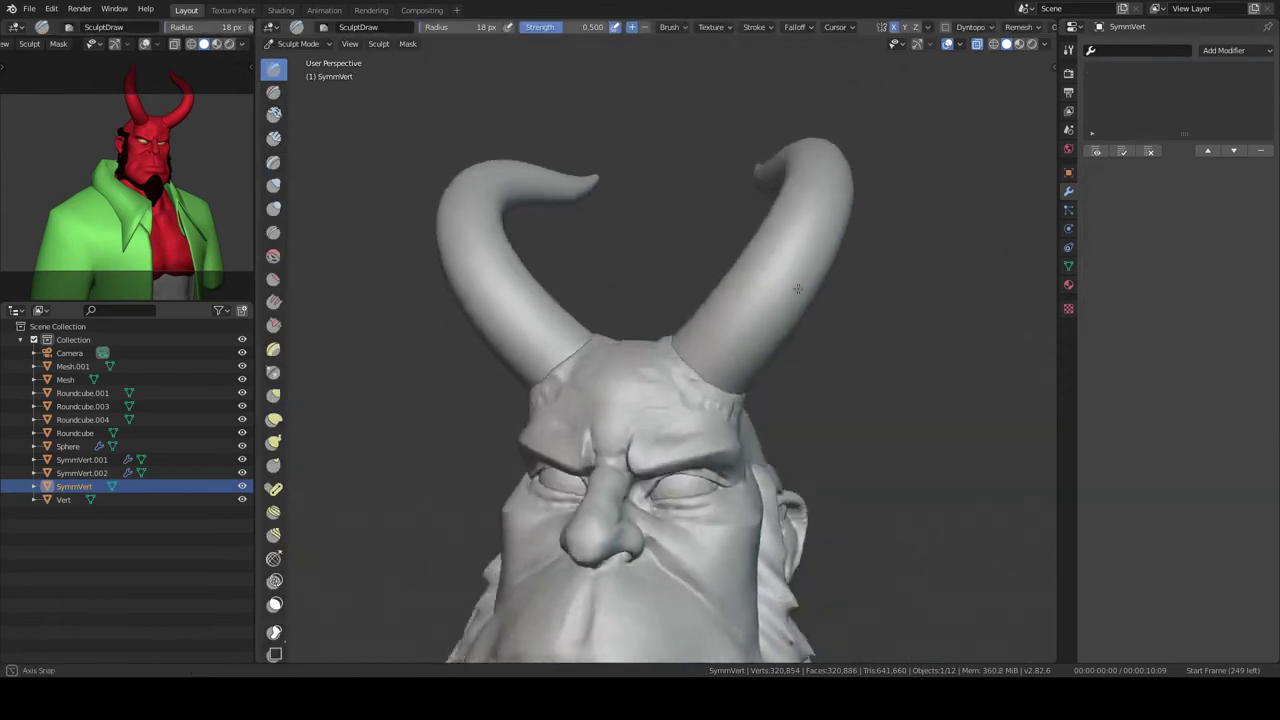
- Ridge the horns with clay strokes, then return to object mode with Roundcube picked
{"action": "middle_click_drag", "start_coordinate": [737, 337], "coordinate": [714, 347]}
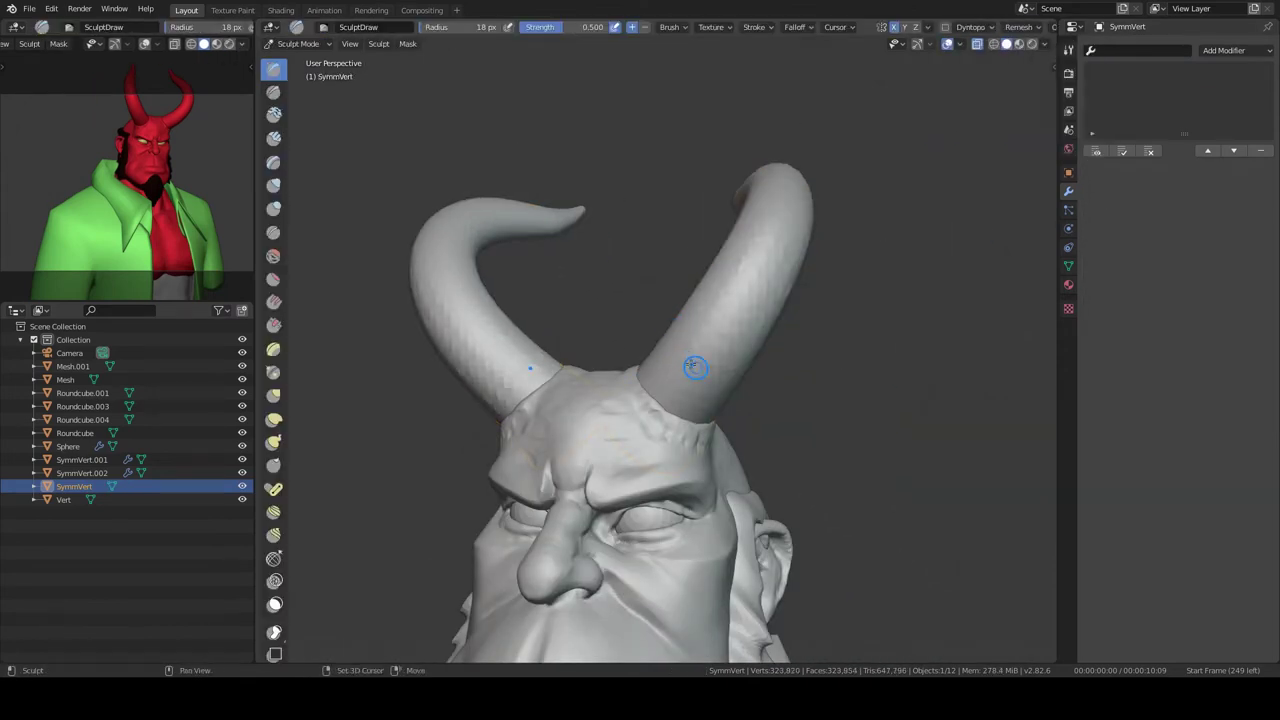
{"action": "middle_click_drag", "start_coordinate": [695, 367], "coordinate": [730, 360]}
{"action": "left_click", "coordinate": [1019, 27]}
{"action": "mouse_move", "coordinate": [663, 333]}
{"action": "middle_mouse_down"}
{"action": "mouse_move", "coordinate": [571, 306]}
{"action": "mouse_move", "coordinate": [658, 368]}
{"action": "middle_mouse_up"}
{"action": "middle_click_drag", "start_coordinate": [757, 29], "coordinate": [648, 283]}
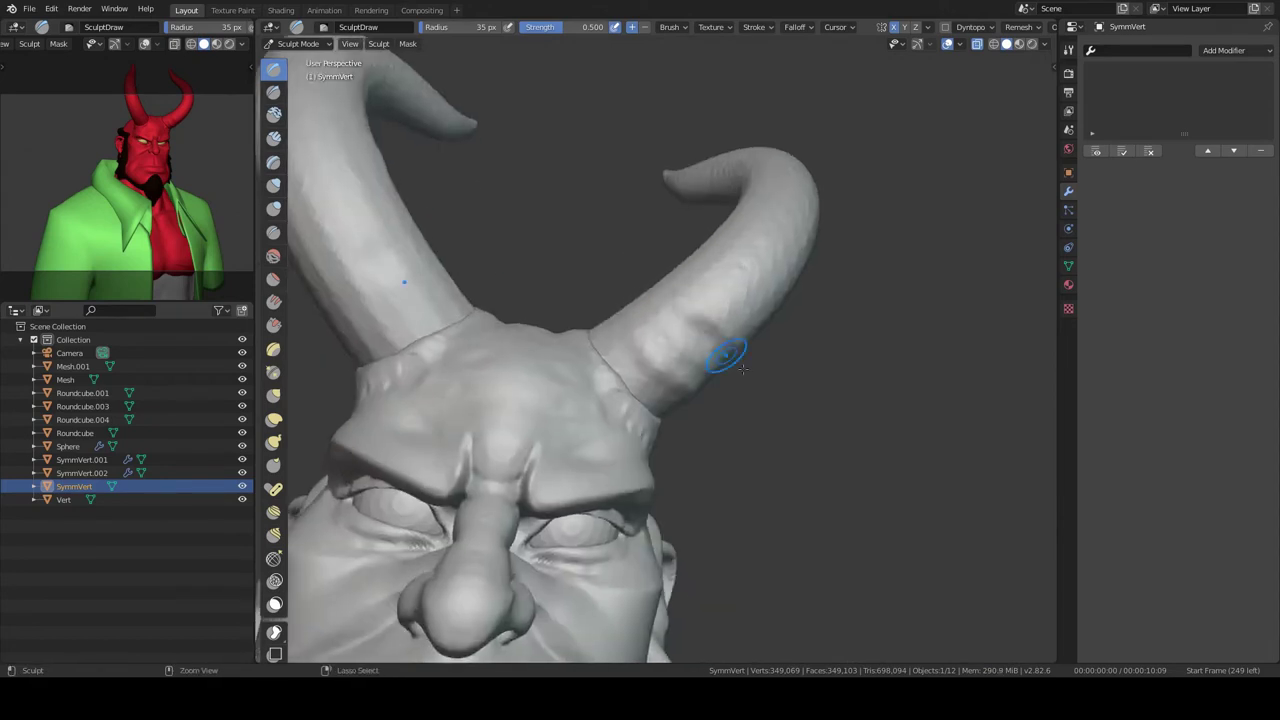
{"action": "middle_click_drag", "start_coordinate": [611, 345], "coordinate": [550, 204]}
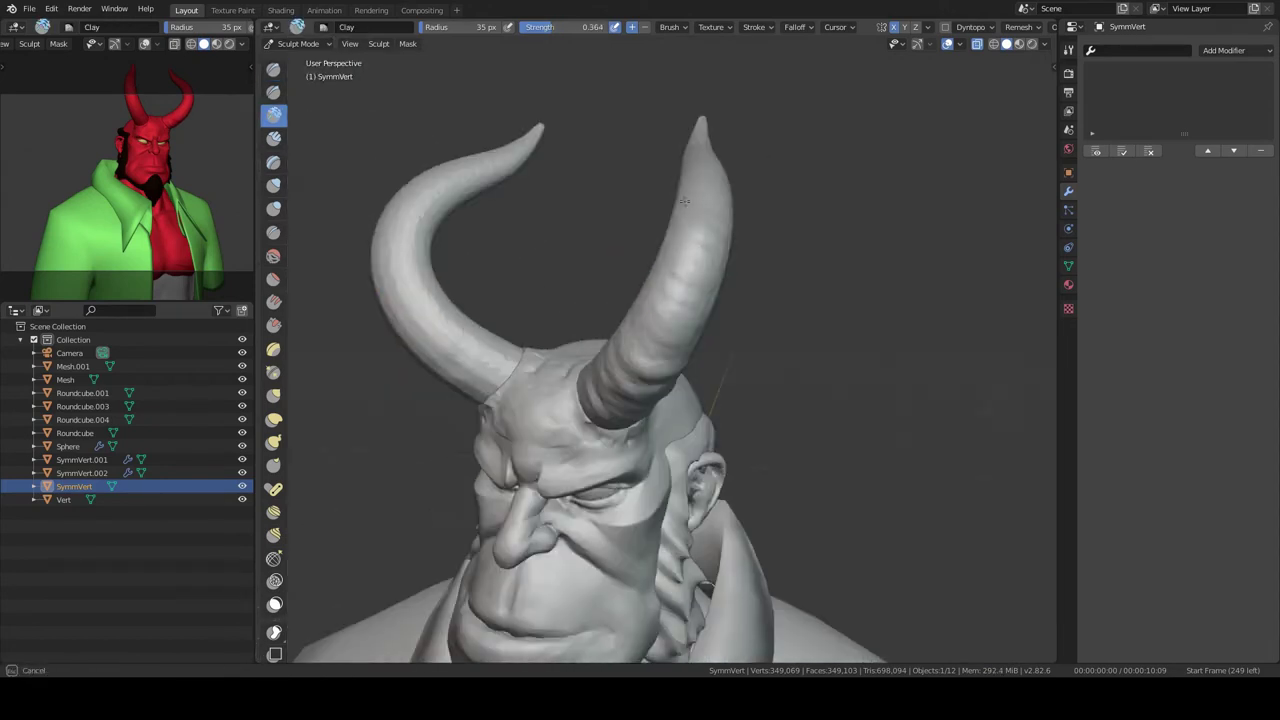
{"action": "mouse_move", "coordinate": [575, 320]}
{"action": "middle_mouse_down"}
{"action": "mouse_move", "coordinate": [726, 357]}
{"action": "mouse_move", "coordinate": [799, 257]}
{"action": "mouse_move", "coordinate": [829, 129]}
{"action": "mouse_move", "coordinate": [628, 280]}
{"action": "mouse_move", "coordinate": [871, 371]}
{"action": "mouse_move", "coordinate": [752, 387]}
{"action": "mouse_move", "coordinate": [663, 300]}
{"action": "mouse_move", "coordinate": [826, 343]}
{"action": "mouse_move", "coordinate": [719, 357]}
{"action": "middle_mouse_up"}
{"action": "key", "text": "ctrl+Tab"}
{"action": "left_click", "coordinate": [719, 357]}
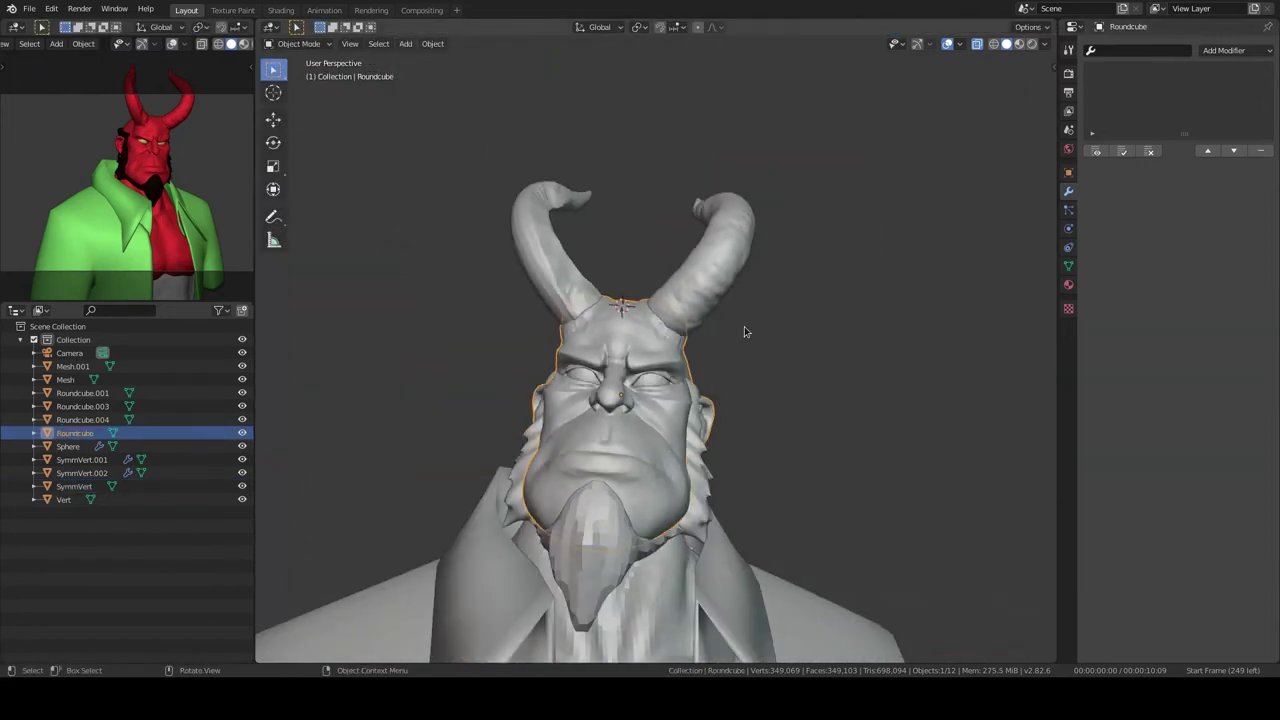
- Copy Roundcube's rotation onto the horns and add a Mirror modifier centred on Roundcube
{"action": "key", "text": "ctrl+c"}
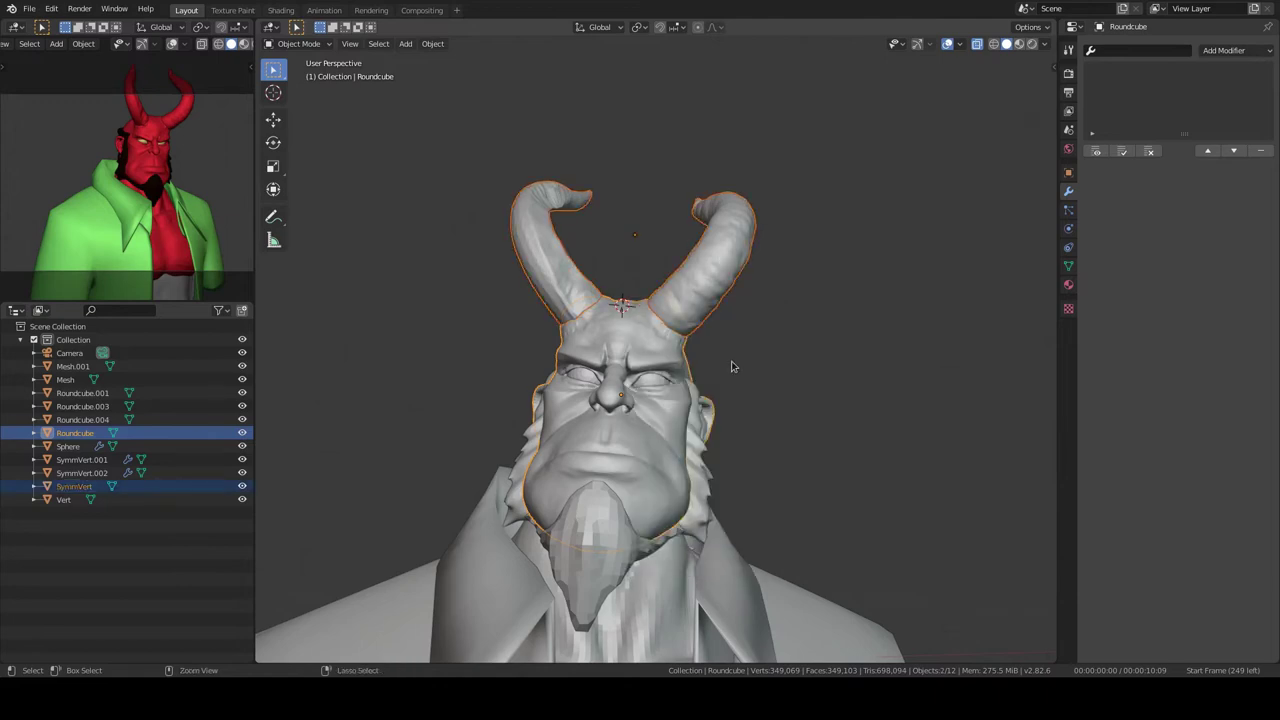
{"action": "left_click", "coordinate": [722, 384]}
{"action": "mouse_move", "coordinate": [717, 309]}
{"action": "middle_mouse_down"}
{"action": "mouse_move", "coordinate": [690, 300]}
{"action": "mouse_move", "coordinate": [740, 300]}
{"action": "mouse_move", "coordinate": [666, 399]}
{"action": "middle_mouse_up"}
{"action": "left_click", "coordinate": [1224, 50]}
{"action": "left_click", "coordinate": [1010, 187]}
{"action": "left_click", "coordinate": [666, 399]}
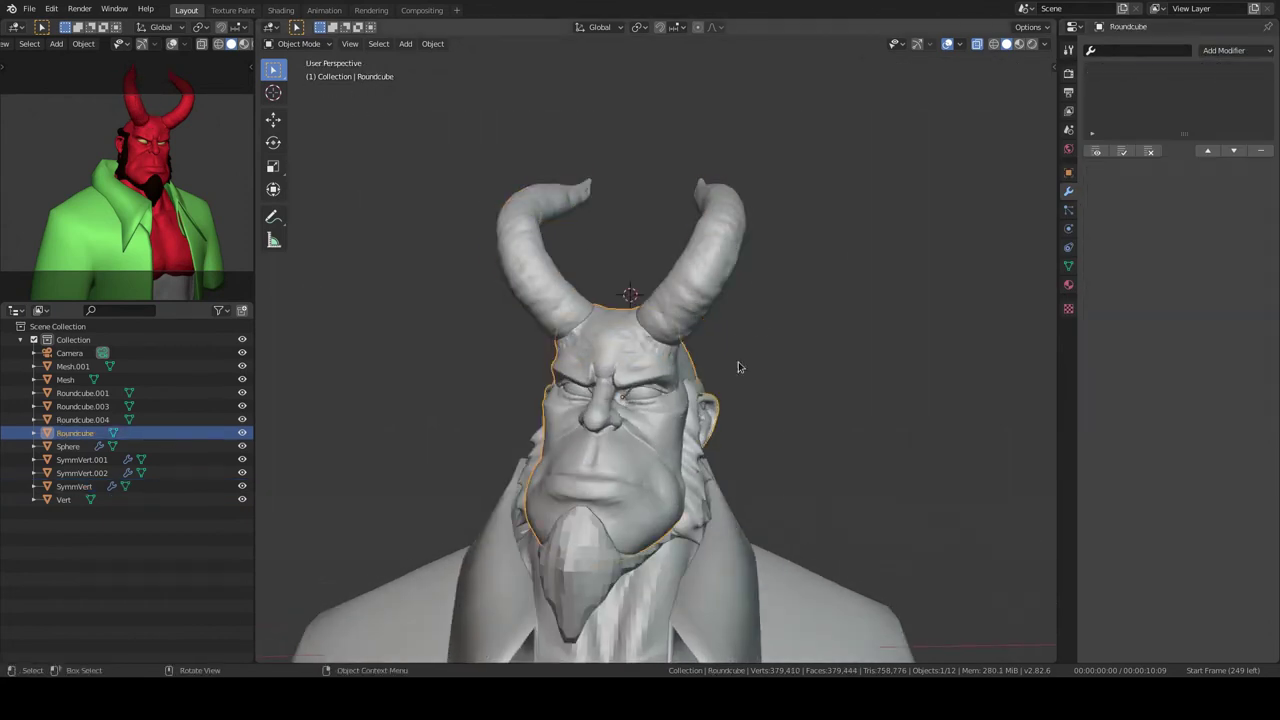
{"action": "key", "text": "ctrl+z"}
{"action": "key", "text": "ctrl+z"}
{"action": "key", "text": "ctrl+shift+z"}
{"action": "key", "text": "ctrl+z"}
{"action": "key", "text": "ctrl+shift+z"}
- Rotate the horns into place and enable Bisect X on their Mirror modifier
{"action": "mouse_move", "coordinate": [654, 427]}
{"action": "middle_mouse_down"}
{"action": "mouse_move", "coordinate": [770, 239]}
{"action": "mouse_move", "coordinate": [1127, 192]}
{"action": "middle_mouse_up"}
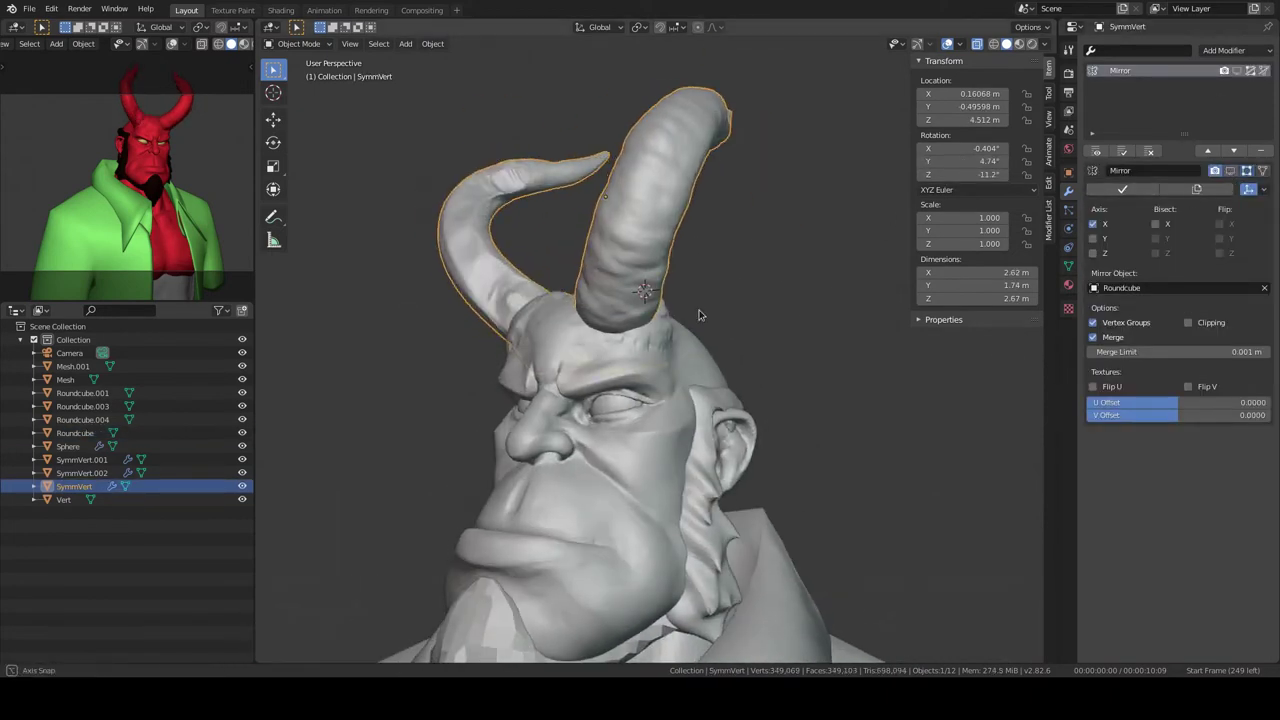
{"action": "mouse_move", "coordinate": [699, 315]}
{"action": "middle_mouse_down"}
{"action": "mouse_move", "coordinate": [789, 325]}
{"action": "mouse_move", "coordinate": [717, 268]}
{"action": "middle_mouse_up"}
{"action": "key", "text": "r"}
{"action": "left_click", "coordinate": [824, 307]}
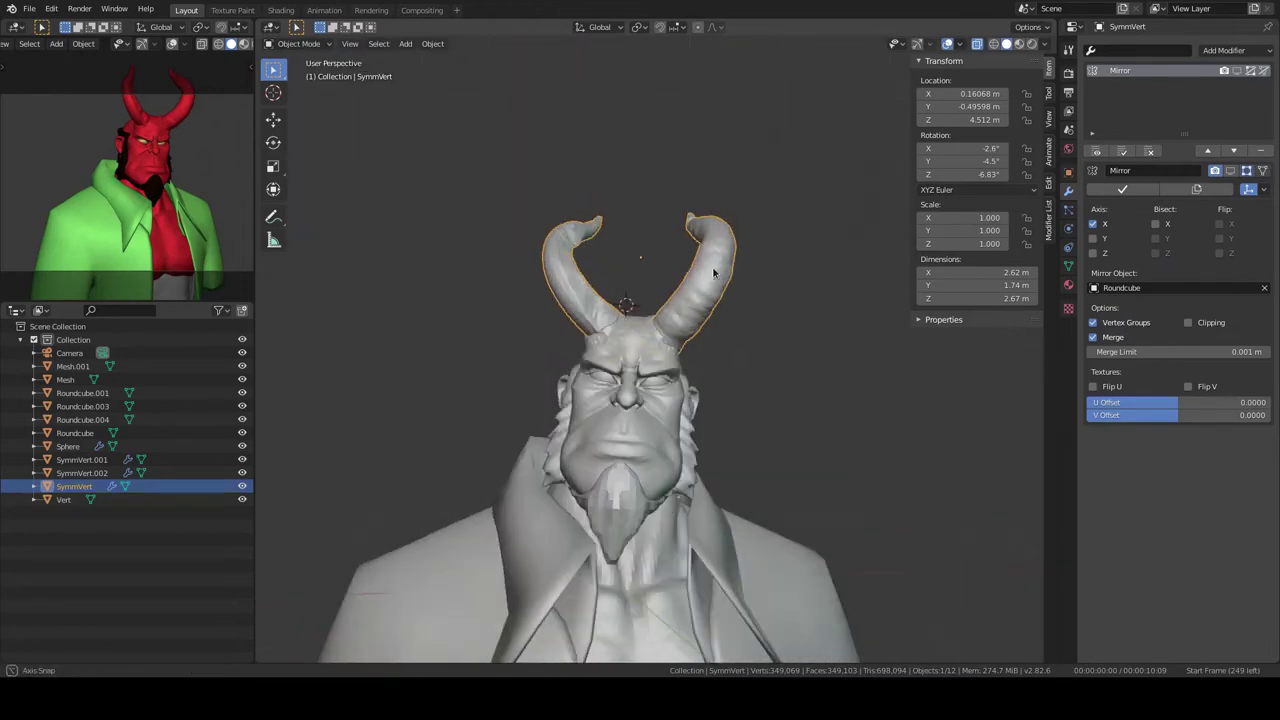
{"action": "left_click", "coordinate": [1155, 223]}
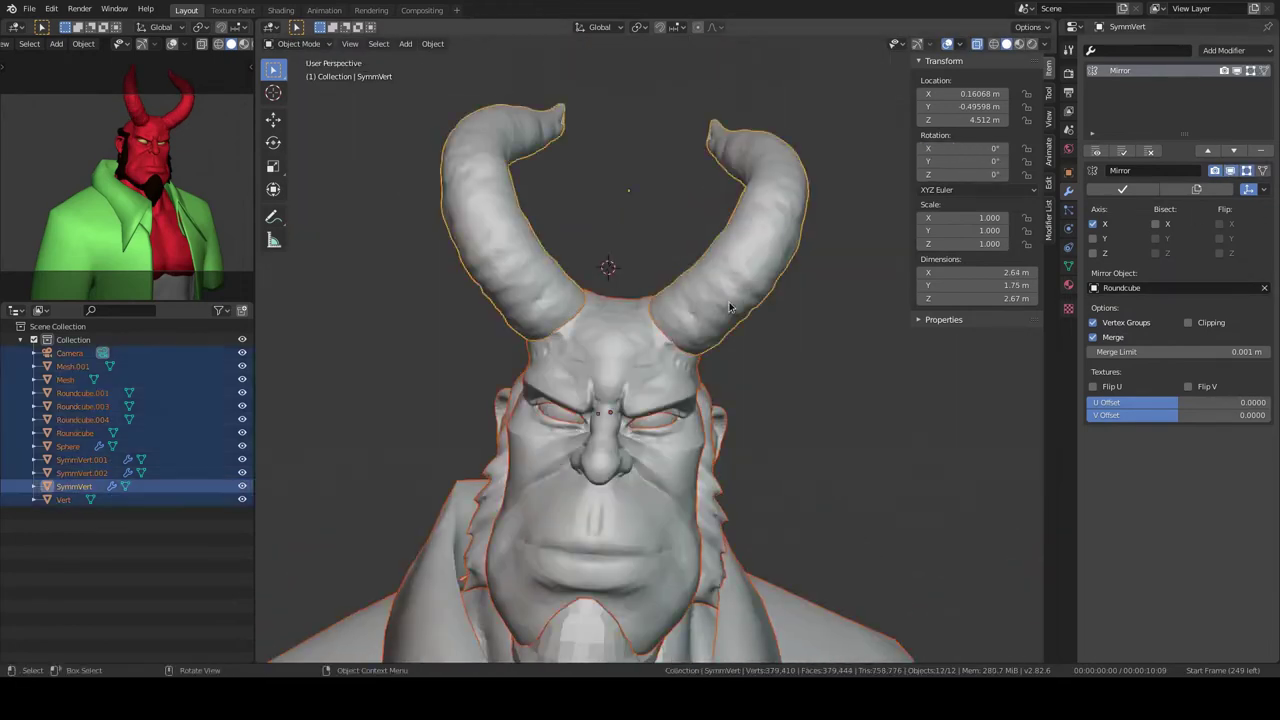
{"action": "left_click", "coordinate": [74, 486]}
{"action": "mouse_move", "coordinate": [640, 330]}
{"action": "middle_mouse_down"}
{"action": "mouse_move", "coordinate": [743, 319]}
{"action": "mouse_move", "coordinate": [794, 330]}
{"action": "mouse_move", "coordinate": [697, 338]}
{"action": "middle_mouse_up"}
{"action": "key", "text": "ctrl+Tab"}
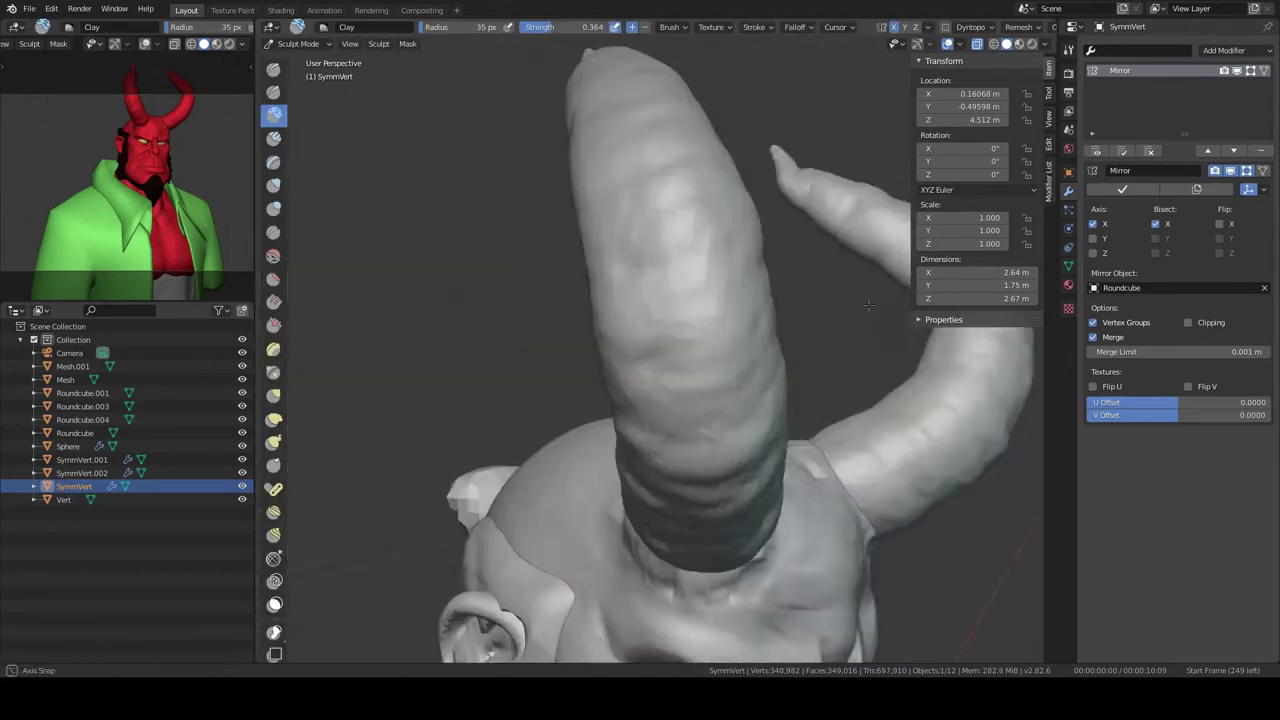
- Groove ring ridges around both horns with the Draw Sharp brush from several angles
{"action": "scroll", "coordinate": [697, 338], "scroll_direction": "up", "scroll_amount": 5}
{"action": "mouse_move", "coordinate": [697, 338]}
{"action": "middle_mouse_down"}
{"action": "mouse_move", "coordinate": [846, 243]}
{"action": "mouse_move", "coordinate": [733, 360]}
{"action": "mouse_move", "coordinate": [703, 310]}
{"action": "middle_mouse_up"}
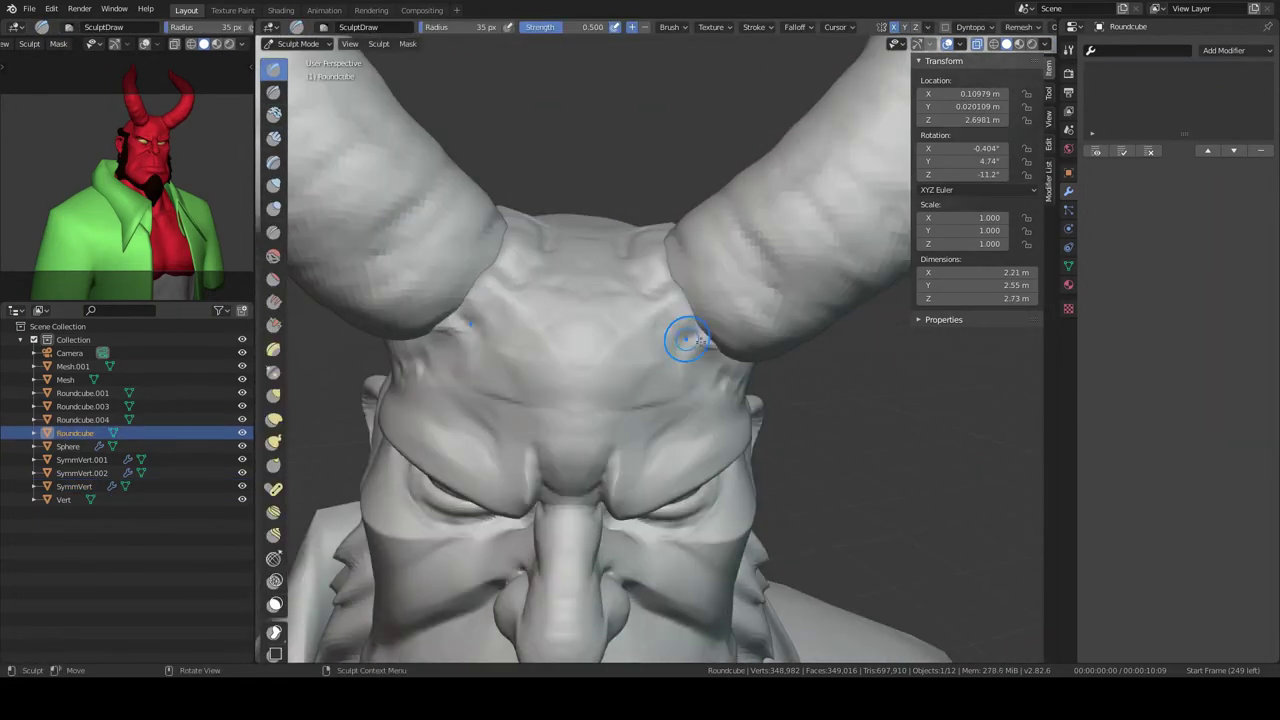
{"action": "mouse_move", "coordinate": [687, 340]}
{"action": "middle_mouse_down"}
{"action": "mouse_move", "coordinate": [654, 331]}
{"action": "mouse_move", "coordinate": [654, 346]}
{"action": "mouse_move", "coordinate": [629, 315]}
{"action": "mouse_move", "coordinate": [724, 310]}
{"action": "mouse_move", "coordinate": [711, 271]}
{"action": "mouse_move", "coordinate": [815, 262]}
{"action": "mouse_move", "coordinate": [754, 223]}
{"action": "mouse_move", "coordinate": [617, 311]}
{"action": "mouse_move", "coordinate": [662, 276]}
{"action": "mouse_move", "coordinate": [770, 250]}
{"action": "mouse_move", "coordinate": [704, 372]}
{"action": "mouse_move", "coordinate": [571, 214]}
{"action": "mouse_move", "coordinate": [680, 250]}
{"action": "mouse_move", "coordinate": [752, 219]}
{"action": "mouse_move", "coordinate": [677, 406]}
{"action": "mouse_move", "coordinate": [630, 133]}
{"action": "mouse_move", "coordinate": [629, 200]}
{"action": "mouse_move", "coordinate": [577, 166]}
{"action": "mouse_move", "coordinate": [584, 372]}
{"action": "mouse_move", "coordinate": [592, 284]}
{"action": "middle_mouse_up"}
{"action": "key", "text": "ctrl+Tab"}
{"action": "scroll", "coordinate": [820, 243], "scroll_direction": "up", "scroll_amount": 5}
{"action": "middle_click_drag", "start_coordinate": [707, 349], "coordinate": [608, 329]}
{"action": "mouse_move", "coordinate": [706, 287]}
{"action": "middle_mouse_down"}
{"action": "mouse_move", "coordinate": [720, 344]}
{"action": "mouse_move", "coordinate": [701, 302]}
{"action": "middle_mouse_up"}
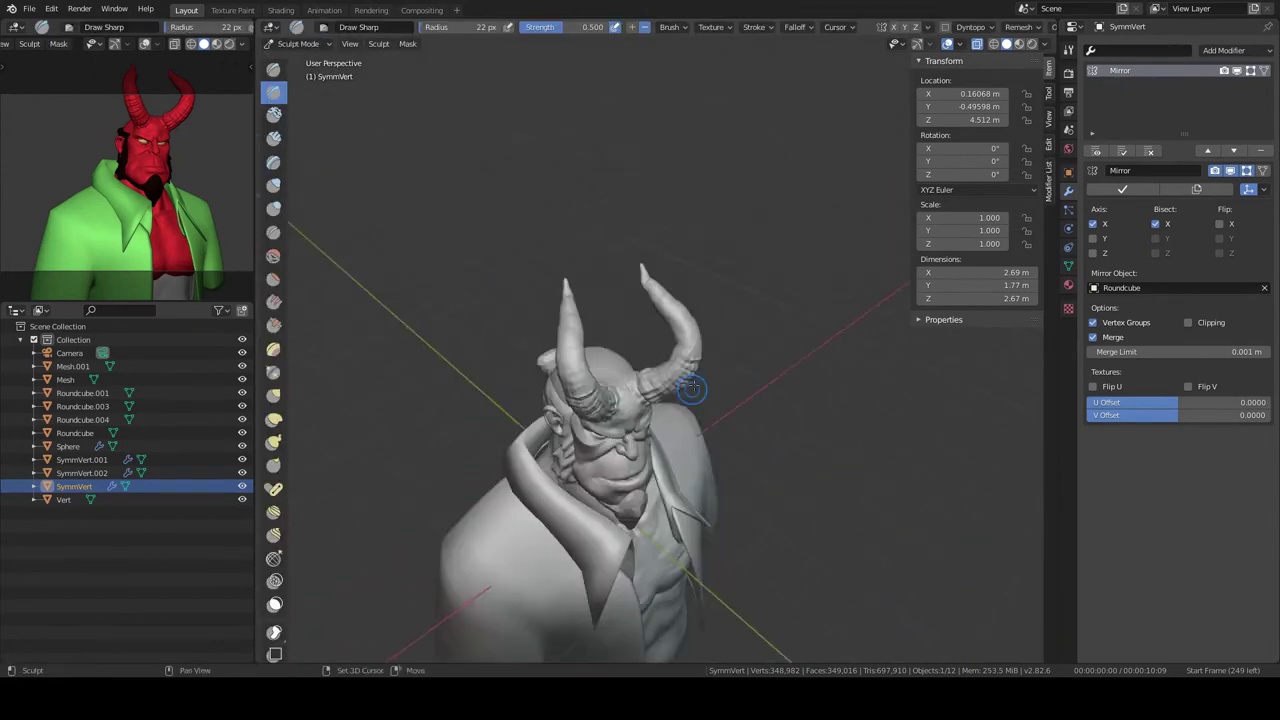
{"action": "middle_click_drag", "start_coordinate": [743, 371], "coordinate": [728, 323]}
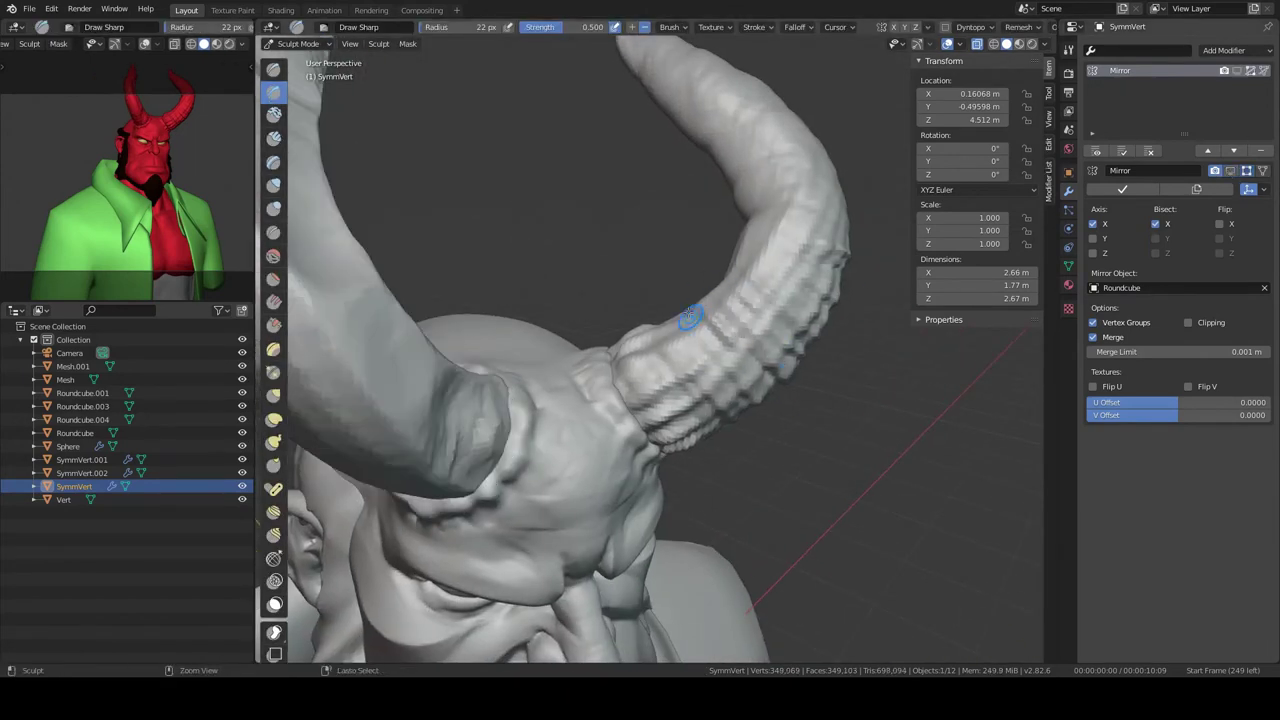
{"action": "mouse_move", "coordinate": [689, 374]}
{"action": "middle_mouse_down"}
{"action": "mouse_move", "coordinate": [591, 246]}
{"action": "mouse_move", "coordinate": [794, 371]}
{"action": "mouse_move", "coordinate": [874, 273]}
{"action": "mouse_move", "coordinate": [561, 435]}
{"action": "middle_mouse_up"}
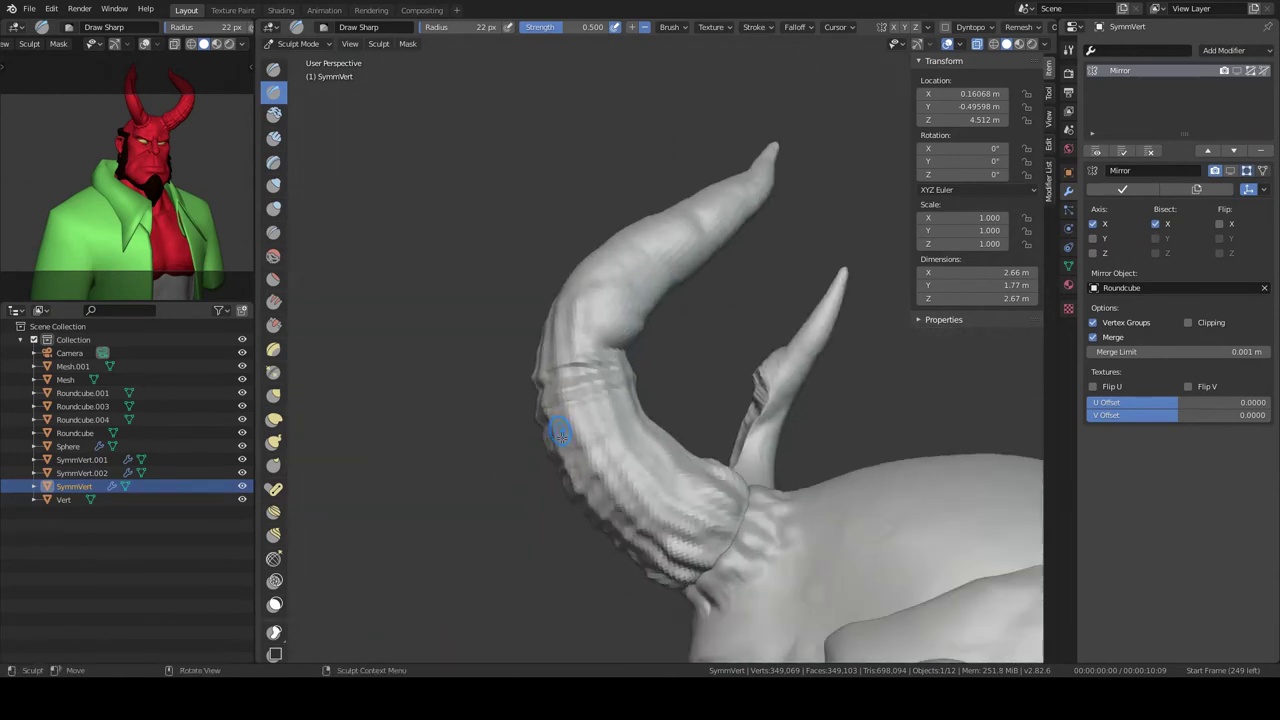
{"action": "mouse_move", "coordinate": [653, 481]}
{"action": "middle_mouse_down"}
{"action": "mouse_move", "coordinate": [609, 319]}
{"action": "mouse_move", "coordinate": [616, 289]}
{"action": "mouse_move", "coordinate": [638, 288]}
{"action": "mouse_move", "coordinate": [628, 274]}
{"action": "middle_mouse_up"}
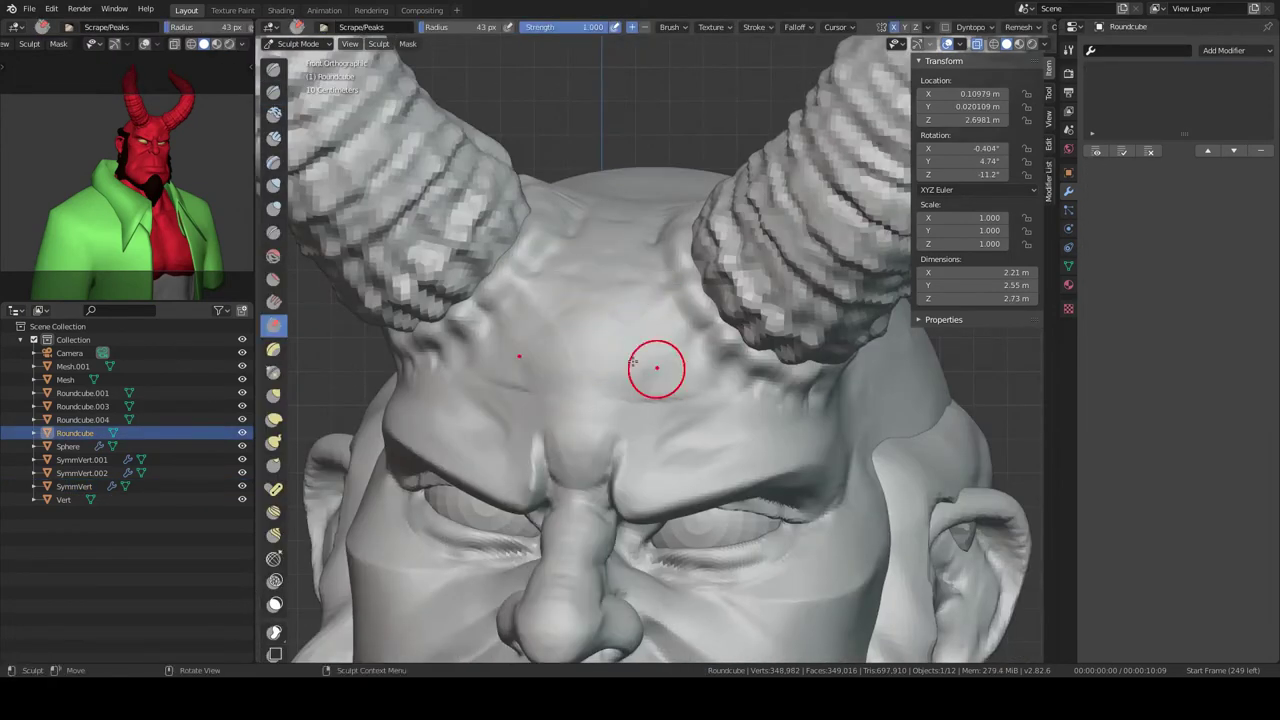
- Zoom in on the lips and carve a sharp crease along the lip line
{"action": "mouse_move", "coordinate": [675, 443]}
{"action": "middle_mouse_down"}
{"action": "mouse_move", "coordinate": [712, 292]}
{"action": "mouse_move", "coordinate": [706, 255]}
{"action": "mouse_move", "coordinate": [632, 394]}
{"action": "middle_mouse_up"}
{"action": "scroll", "coordinate": [632, 394], "scroll_direction": "up", "scroll_amount": 4}
{"action": "mouse_move", "coordinate": [620, 300]}
{"action": "middle_mouse_down"}
{"action": "mouse_move", "coordinate": [690, 390]}
{"action": "mouse_move", "coordinate": [737, 414]}
{"action": "middle_mouse_up"}
{"action": "left_click_drag", "start_coordinate": [620, 330], "coordinate": [787, 352]}
- Set the brush strength to about 0.27 around the cheek and nose
{"action": "mouse_move", "coordinate": [787, 352]}
{"action": "middle_mouse_down"}
{"action": "mouse_move", "coordinate": [690, 300]}
{"action": "mouse_move", "coordinate": [720, 290]}
{"action": "mouse_move", "coordinate": [717, 322]}
{"action": "middle_mouse_up"}
{"action": "scroll", "coordinate": [700, 300], "scroll_direction": "up", "scroll_amount": 3}
{"action": "key", "text": "shift+f"}
{"action": "left_click", "coordinate": [712, 315]}
{"action": "scroll", "coordinate": [712, 315], "scroll_direction": "down", "scroll_amount": 4}
{"action": "scroll", "coordinate": [710, 285], "scroll_direction": "up", "scroll_amount": 4}
{"action": "scroll", "coordinate": [697, 278], "scroll_direction": "up", "scroll_amount": 2}
- Switch to the SculptDraw brush at about 0.51 strength with the Drag Dot stroke
{"action": "key", "text": "x"}
{"action": "key", "text": "shift+f"}
{"action": "left_click", "coordinate": [720, 324]}
{"action": "scroll", "coordinate": [700, 318], "scroll_direction": "up", "scroll_amount": 2}
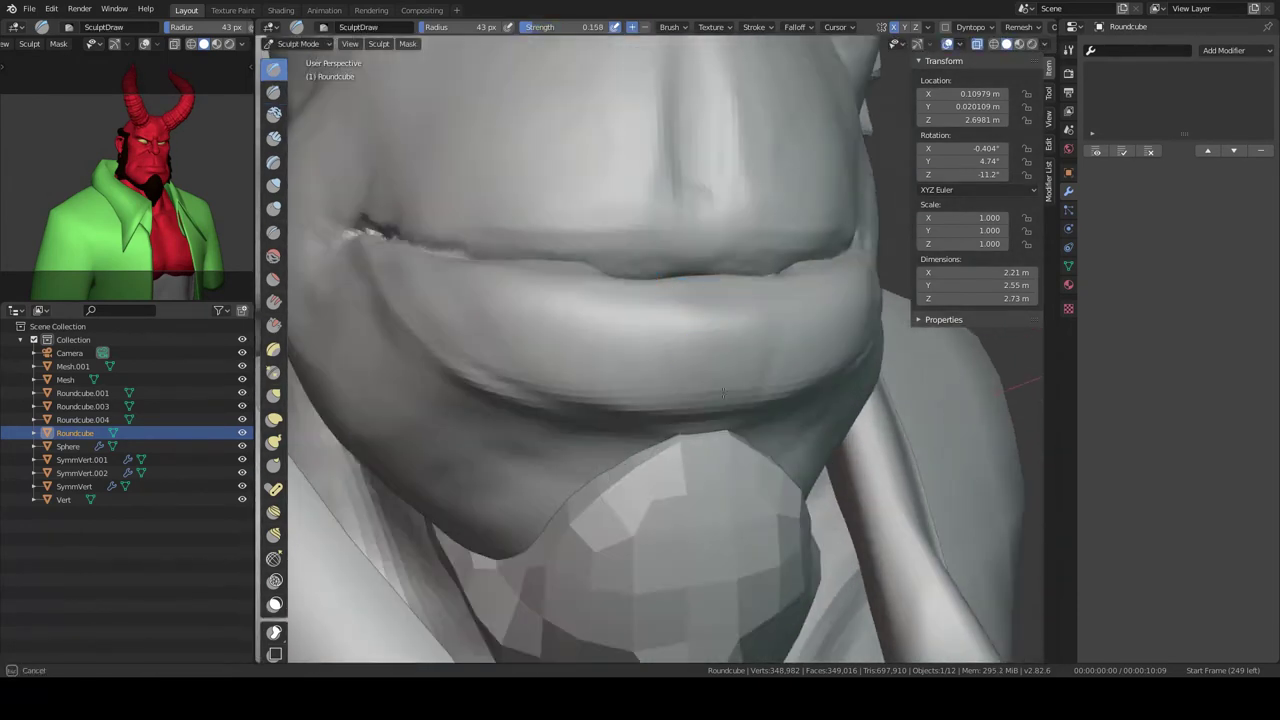
{"action": "scroll", "coordinate": [683, 311], "scroll_direction": "up", "scroll_amount": 1}
{"action": "left_click", "coordinate": [669, 297]}
{"action": "scroll", "coordinate": [669, 297], "scroll_direction": "down", "scroll_amount": 2}
{"action": "left_click", "coordinate": [776, 81]}
- Deepen the mouth corner and round out the lower lip with SculptDraw strokes at 0.345 strength
{"action": "scroll", "coordinate": [710, 330], "scroll_direction": "up", "scroll_amount": 2}
{"action": "key", "text": "shift+f"}
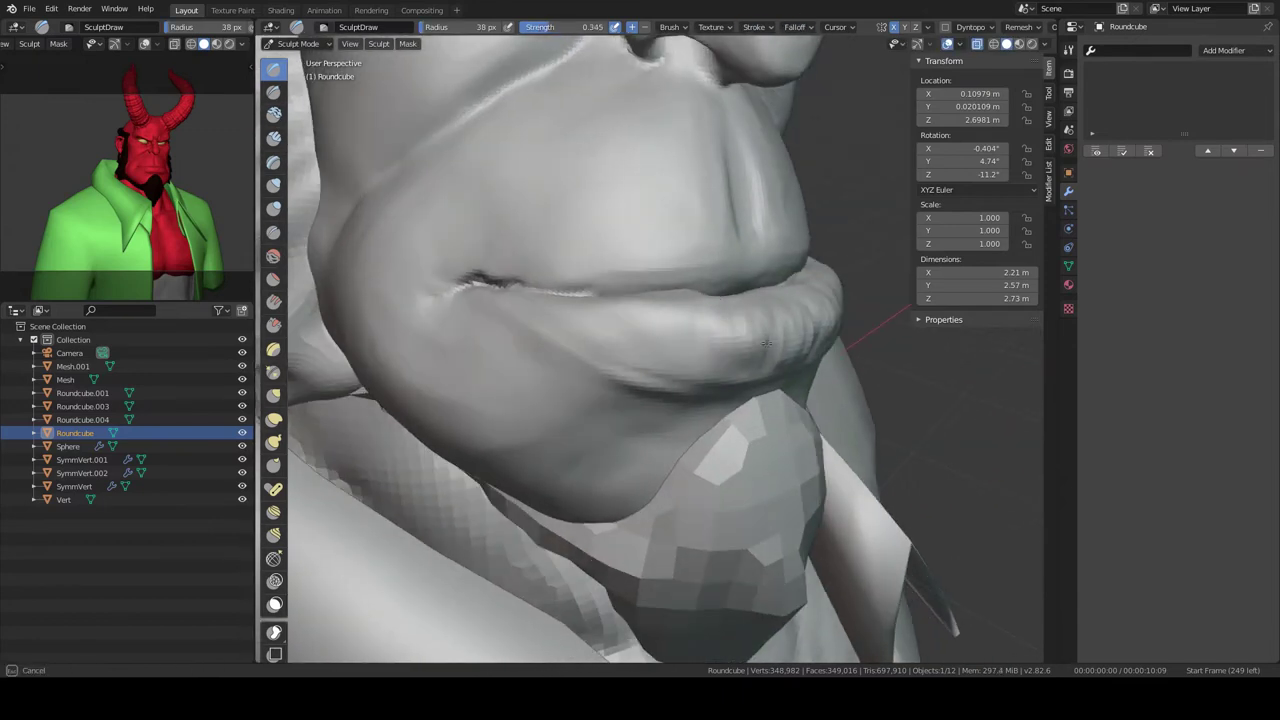
{"action": "middle_click_drag", "start_coordinate": [683, 329], "coordinate": [722, 474]}
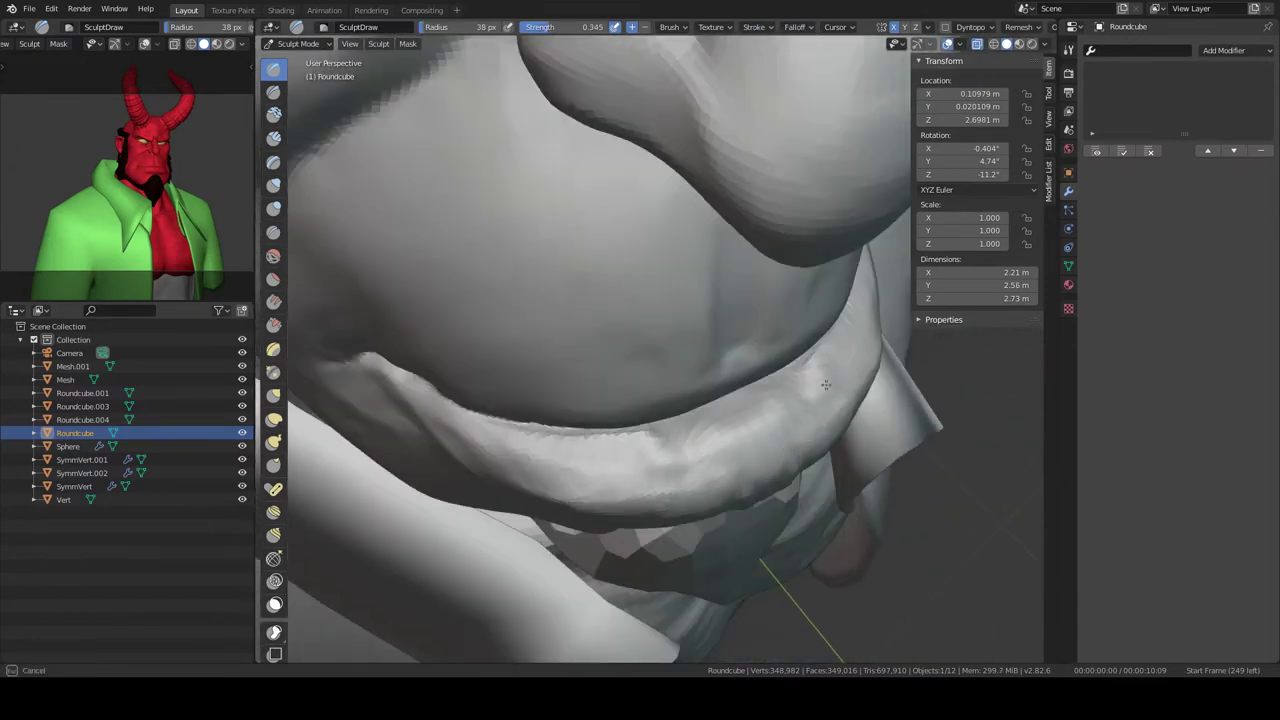
{"action": "mouse_move", "coordinate": [826, 357]}
{"action": "middle_mouse_down"}
{"action": "mouse_move", "coordinate": [571, 337]}
{"action": "mouse_move", "coordinate": [627, 352]}
{"action": "middle_mouse_up"}
{"action": "mouse_move", "coordinate": [707, 340]}
{"action": "middle_mouse_down"}
{"action": "mouse_move", "coordinate": [620, 334]}
{"action": "mouse_move", "coordinate": [591, 263]}
{"action": "mouse_move", "coordinate": [588, 401]}
{"action": "mouse_move", "coordinate": [623, 277]}
{"action": "mouse_move", "coordinate": [646, 31]}
{"action": "middle_mouse_up"}
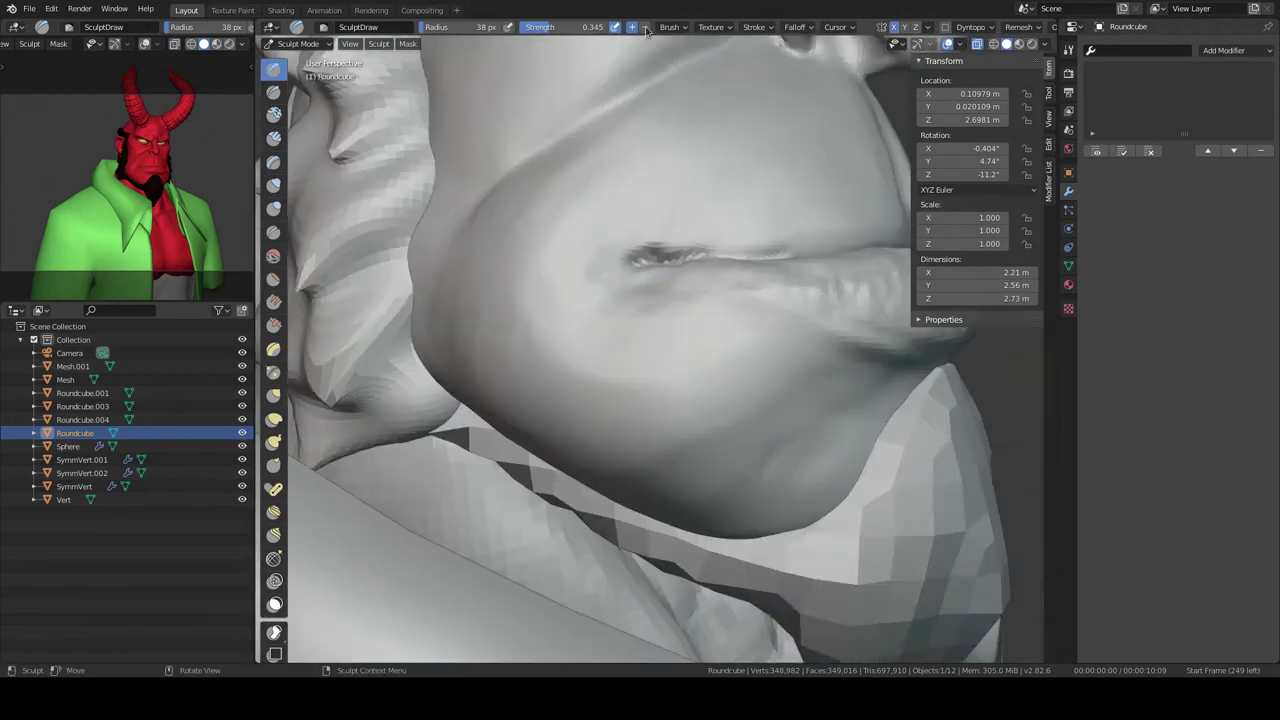
{"action": "middle_click_drag", "start_coordinate": [686, 92], "coordinate": [622, 318]}
{"action": "mouse_move", "coordinate": [720, 477]}
{"action": "middle_mouse_down"}
{"action": "mouse_move", "coordinate": [758, 303]}
{"action": "mouse_move", "coordinate": [741, 268]}
{"action": "middle_mouse_up"}
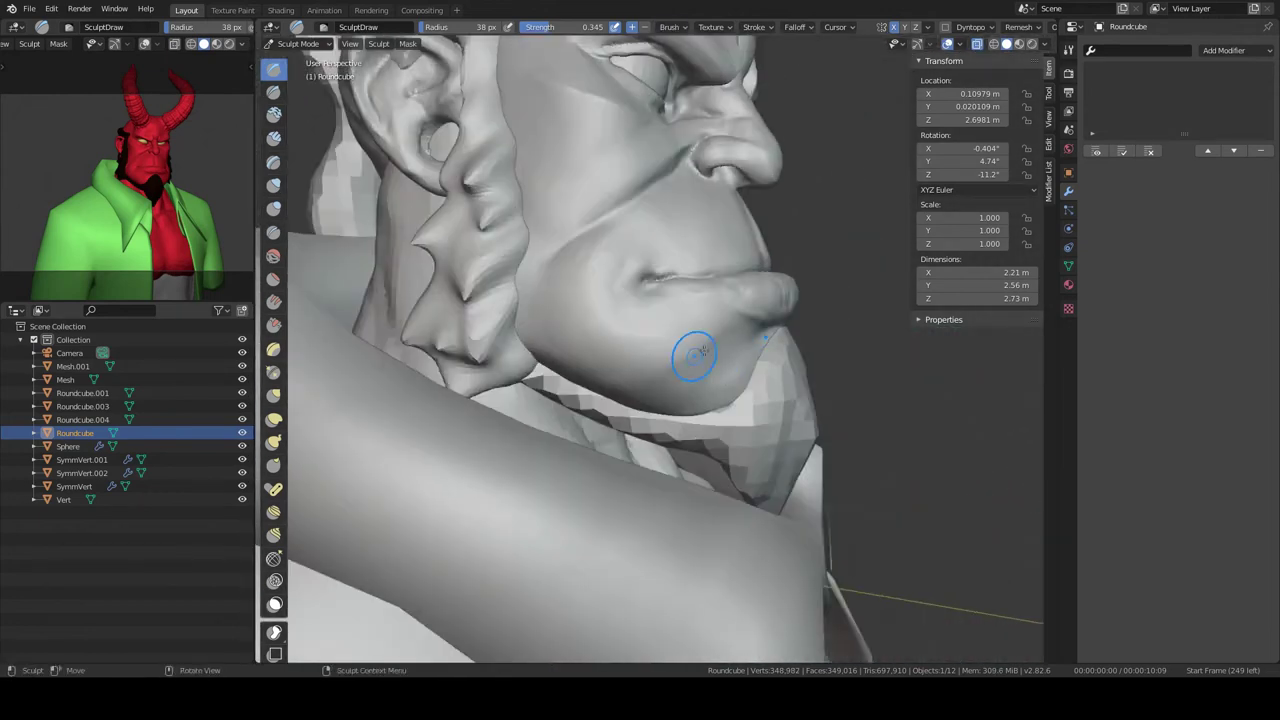
- Select the goatee object Mesh.001 and remesh it into an even mesh
{"action": "key", "text": "ctrl+Tab"}
{"action": "left_click", "coordinate": [741, 268]}
{"action": "key", "text": "ctrl+Tab"}
{"action": "left_click", "coordinate": [1020, 27]}
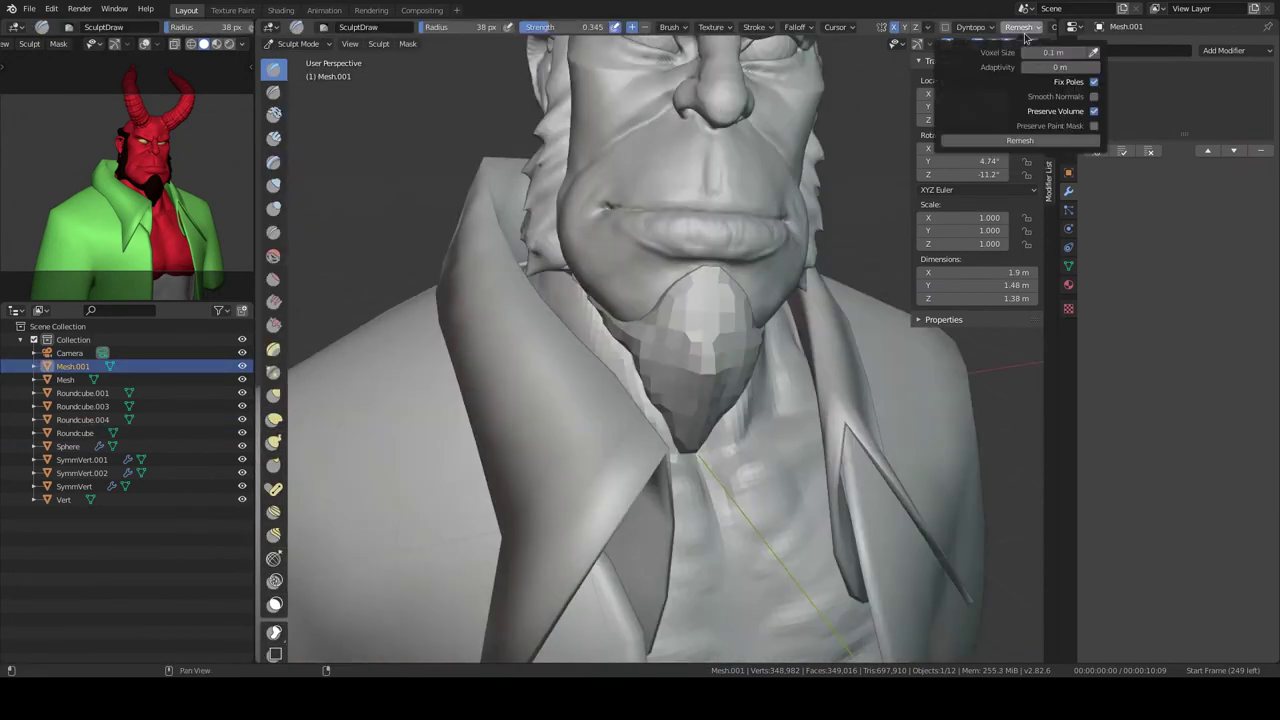
{"action": "left_click", "coordinate": [1020, 140]}
- Pull Snake Hook spikes along the goatee's edges
{"action": "scroll", "coordinate": [657, 337], "scroll_direction": "up", "scroll_amount": 3}
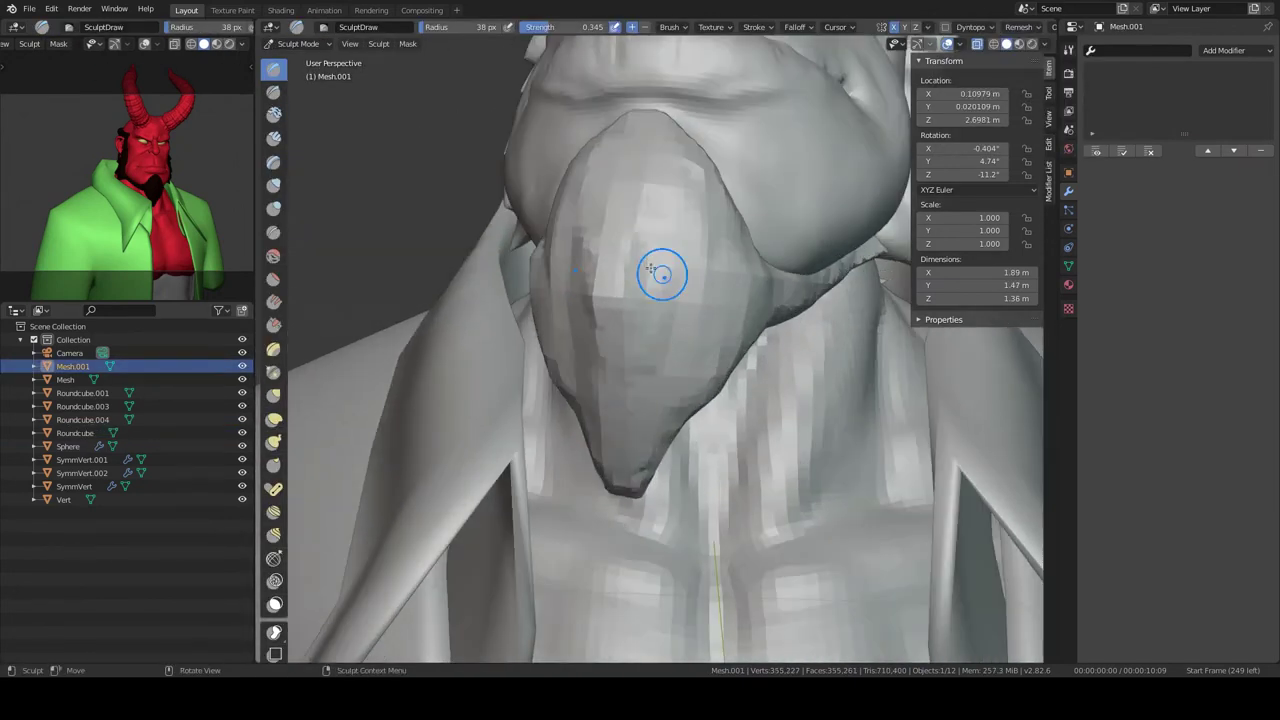
{"action": "mouse_move", "coordinate": [643, 162]}
{"action": "middle_mouse_down"}
{"action": "mouse_move", "coordinate": [663, 337]}
{"action": "mouse_move", "coordinate": [595, 300]}
{"action": "mouse_move", "coordinate": [654, 222]}
{"action": "middle_mouse_up"}
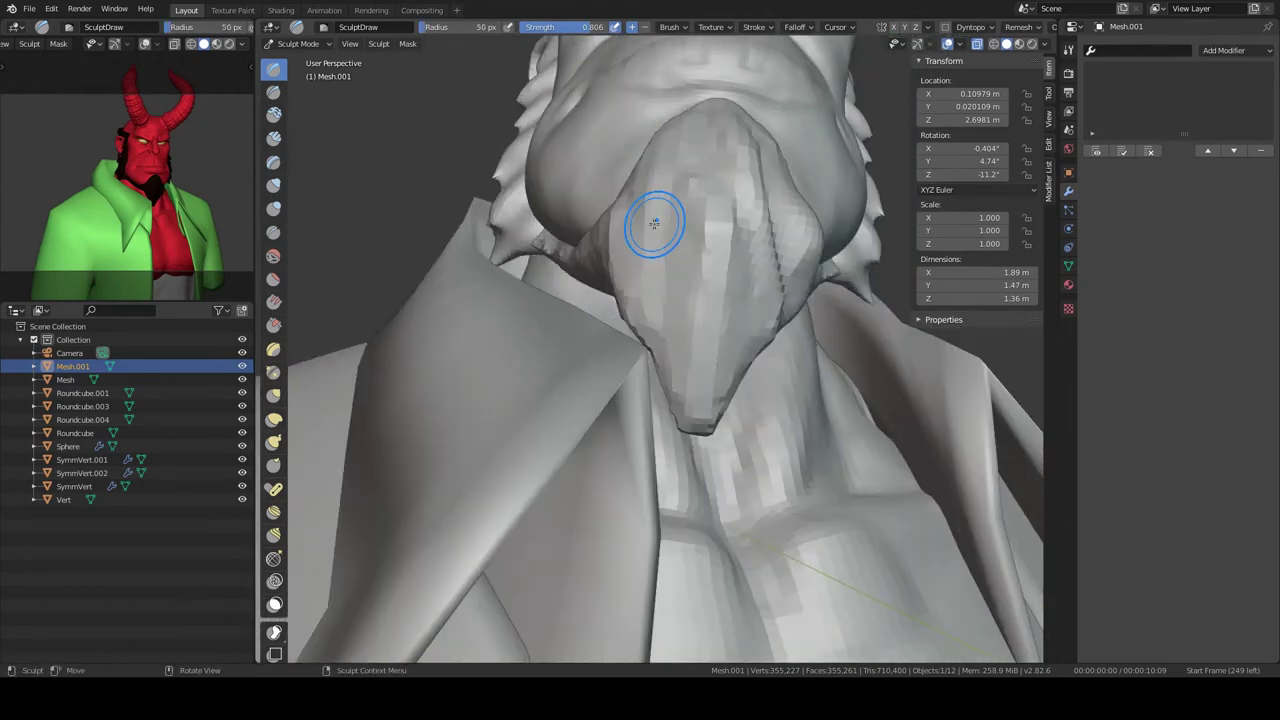
{"action": "mouse_move", "coordinate": [793, 234]}
{"action": "middle_mouse_down"}
{"action": "mouse_move", "coordinate": [690, 320]}
{"action": "mouse_move", "coordinate": [659, 302]}
{"action": "middle_mouse_up"}
{"action": "key", "text": "shift+f"}
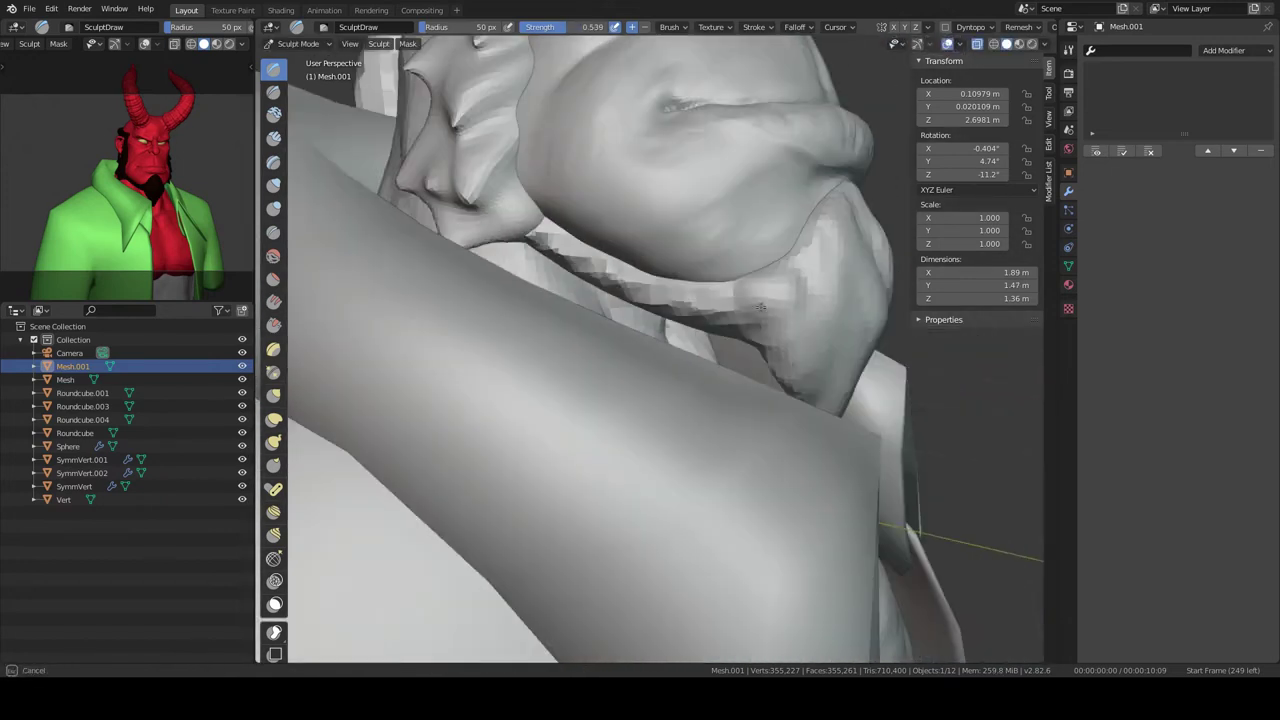
{"action": "key", "text": "KP_Divide"}
{"action": "key", "text": "KP_Divide"}
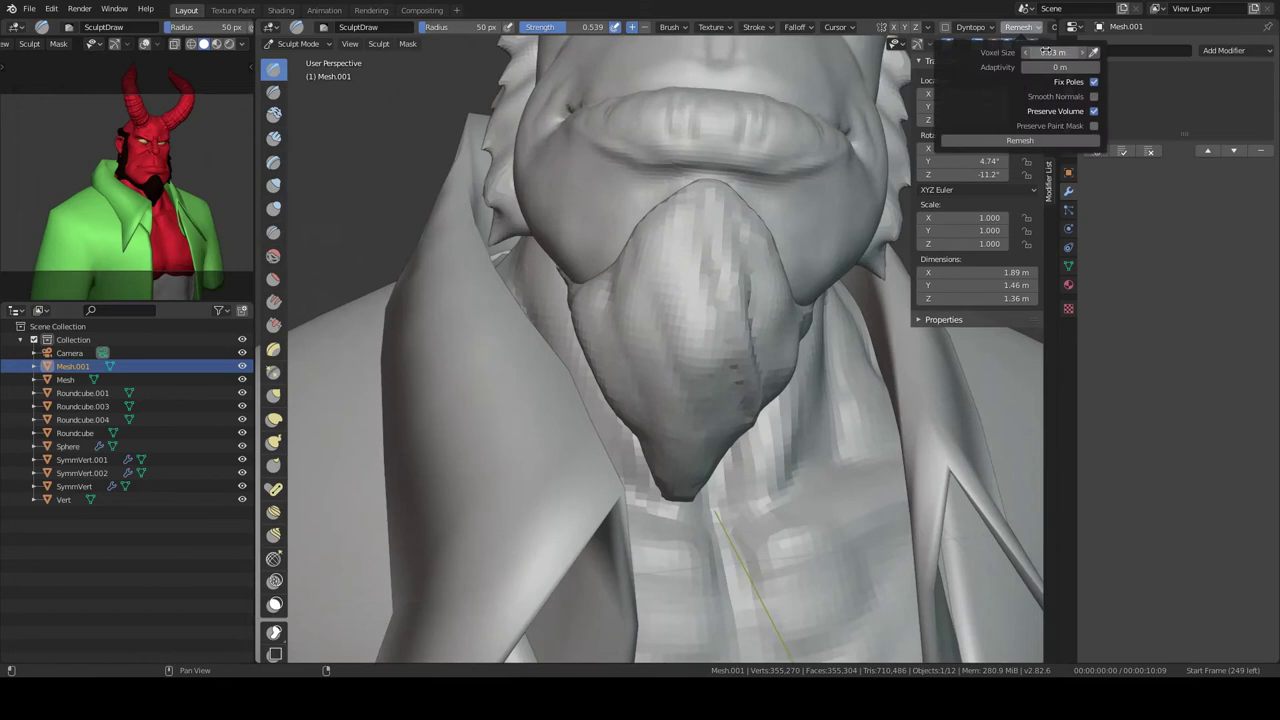
{"action": "middle_click_drag", "start_coordinate": [701, 328], "coordinate": [703, 298]}
{"action": "mouse_move", "coordinate": [611, 339]}
{"action": "middle_mouse_down"}
{"action": "mouse_move", "coordinate": [671, 297]}
{"action": "mouse_move", "coordinate": [614, 311]}
{"action": "middle_mouse_up"}
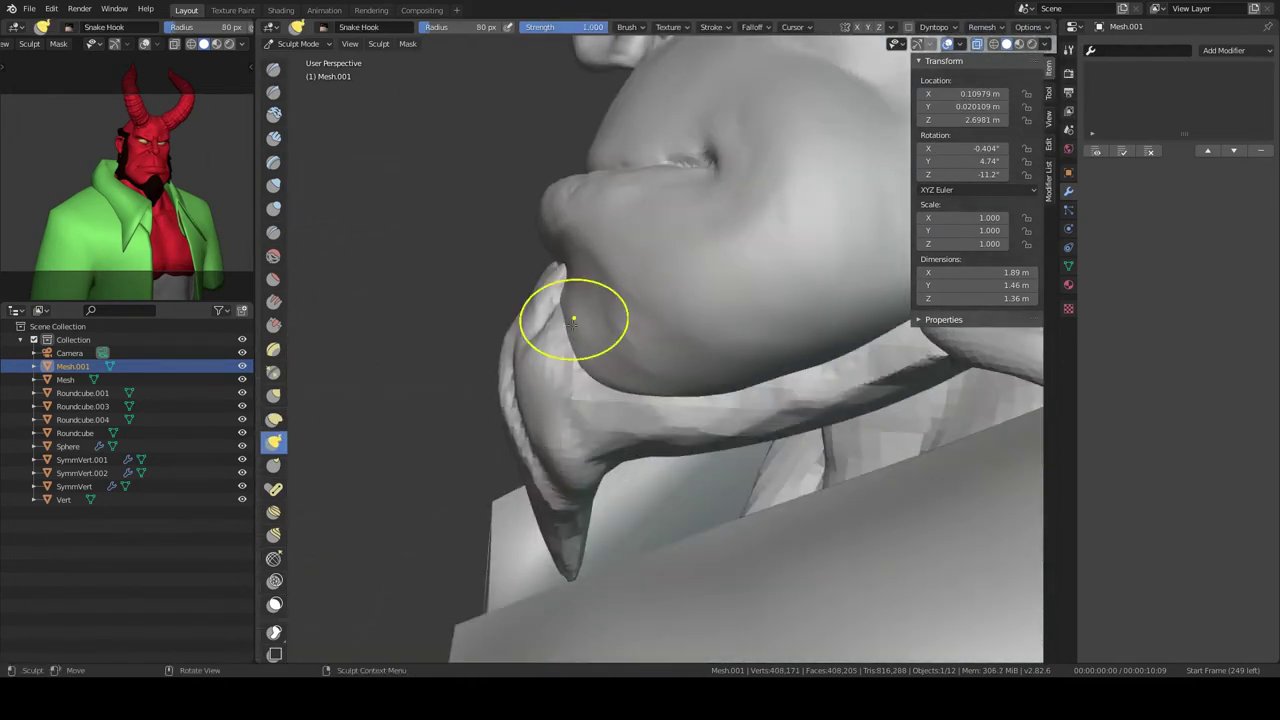
{"action": "mouse_move", "coordinate": [801, 334]}
{"action": "middle_mouse_down"}
{"action": "mouse_move", "coordinate": [809, 251]}
{"action": "mouse_move", "coordinate": [681, 377]}
{"action": "mouse_move", "coordinate": [666, 371]}
{"action": "mouse_move", "coordinate": [566, 427]}
{"action": "mouse_move", "coordinate": [694, 414]}
{"action": "mouse_move", "coordinate": [713, 357]}
{"action": "mouse_move", "coordinate": [808, 357]}
{"action": "mouse_move", "coordinate": [735, 402]}
{"action": "mouse_move", "coordinate": [697, 368]}
{"action": "middle_mouse_up"}
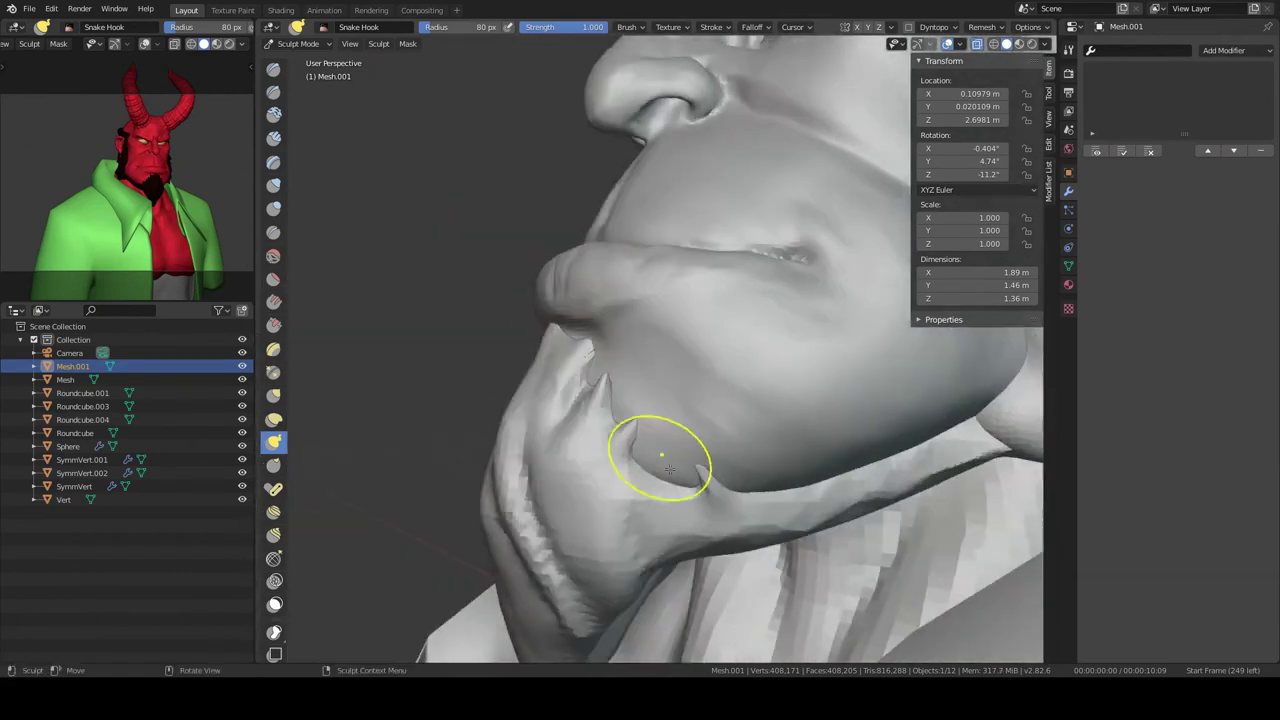
- Carve SculptDraw strand grooves at 0.539 strength, then isolate the goatee in Local view
{"action": "mouse_move", "coordinate": [669, 468]}
{"action": "middle_mouse_down"}
{"action": "mouse_move", "coordinate": [786, 407]}
{"action": "mouse_move", "coordinate": [677, 408]}
{"action": "mouse_move", "coordinate": [689, 366]}
{"action": "mouse_move", "coordinate": [757, 437]}
{"action": "mouse_move", "coordinate": [675, 381]}
{"action": "mouse_move", "coordinate": [714, 429]}
{"action": "mouse_move", "coordinate": [677, 360]}
{"action": "mouse_move", "coordinate": [736, 333]}
{"action": "middle_mouse_up"}
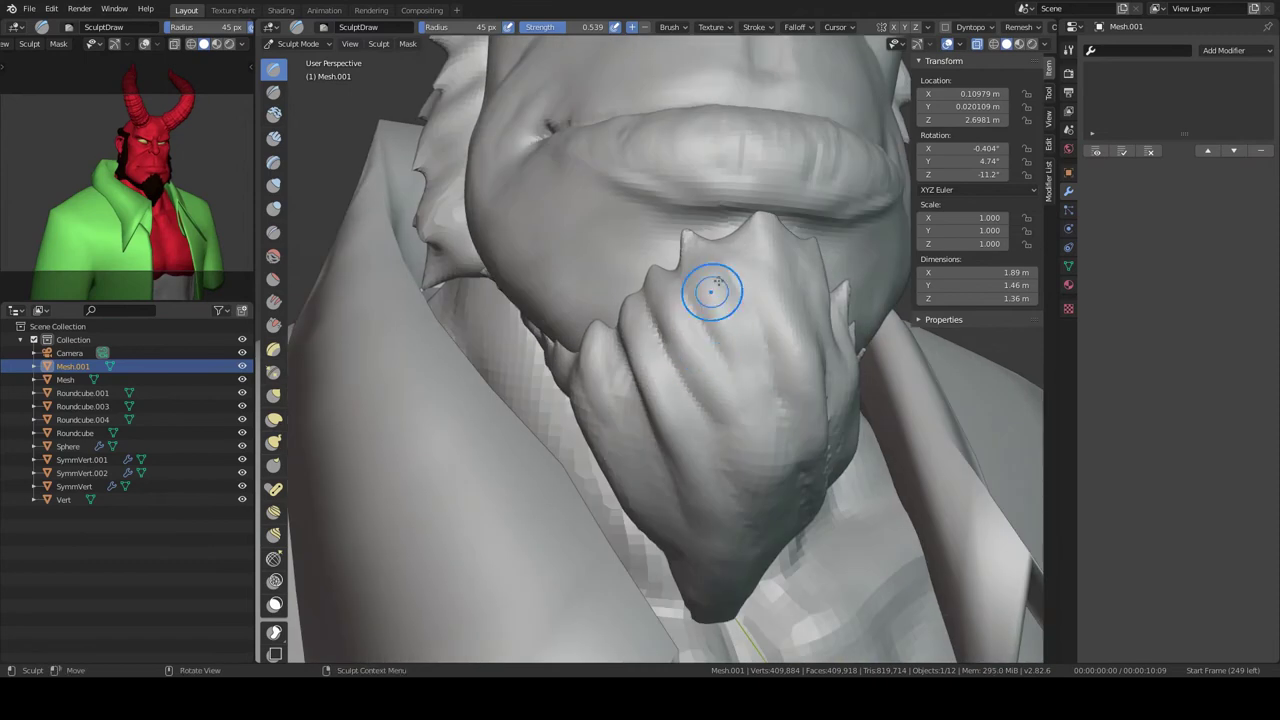
{"action": "middle_click_drag", "start_coordinate": [759, 273], "coordinate": [686, 339]}
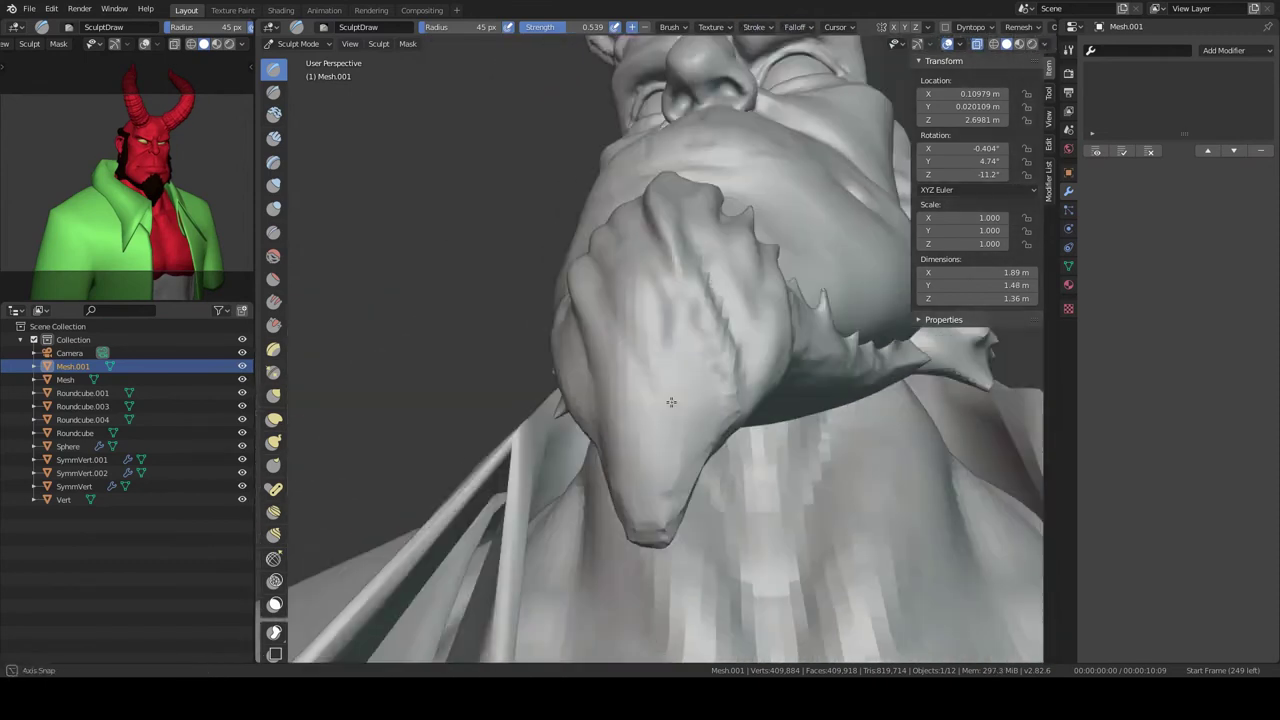
{"action": "middle_click_drag", "start_coordinate": [671, 402], "coordinate": [634, 417]}
{"action": "key", "text": "KP_Divide"}
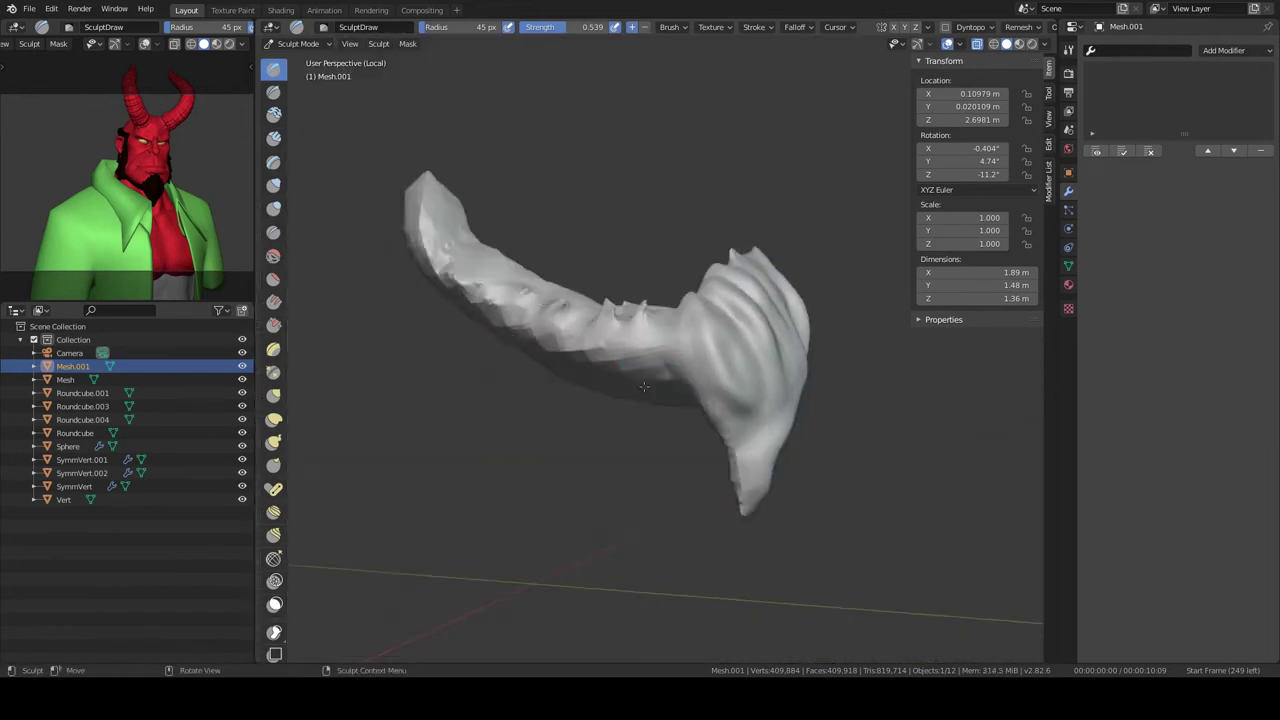
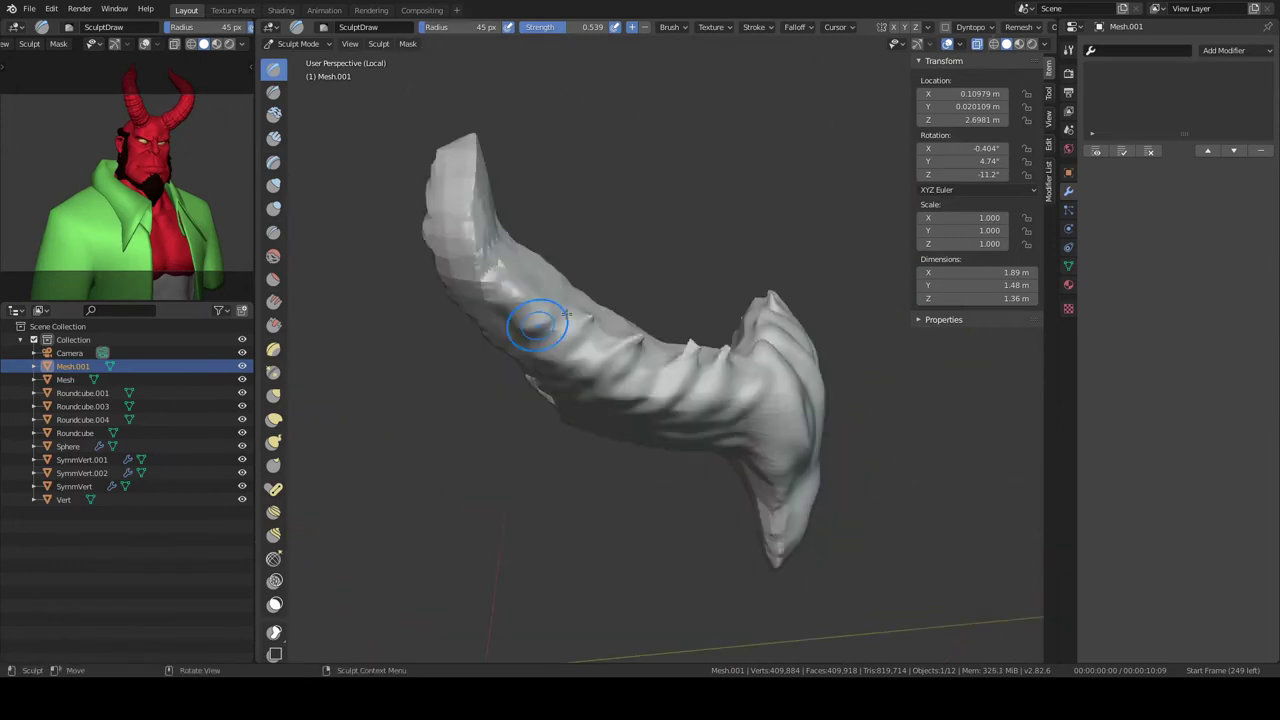
- Exit local view to show the whole bust, hide the sidebar, and review the cheek and ear
{"action": "key", "text": "KP_Divide"}
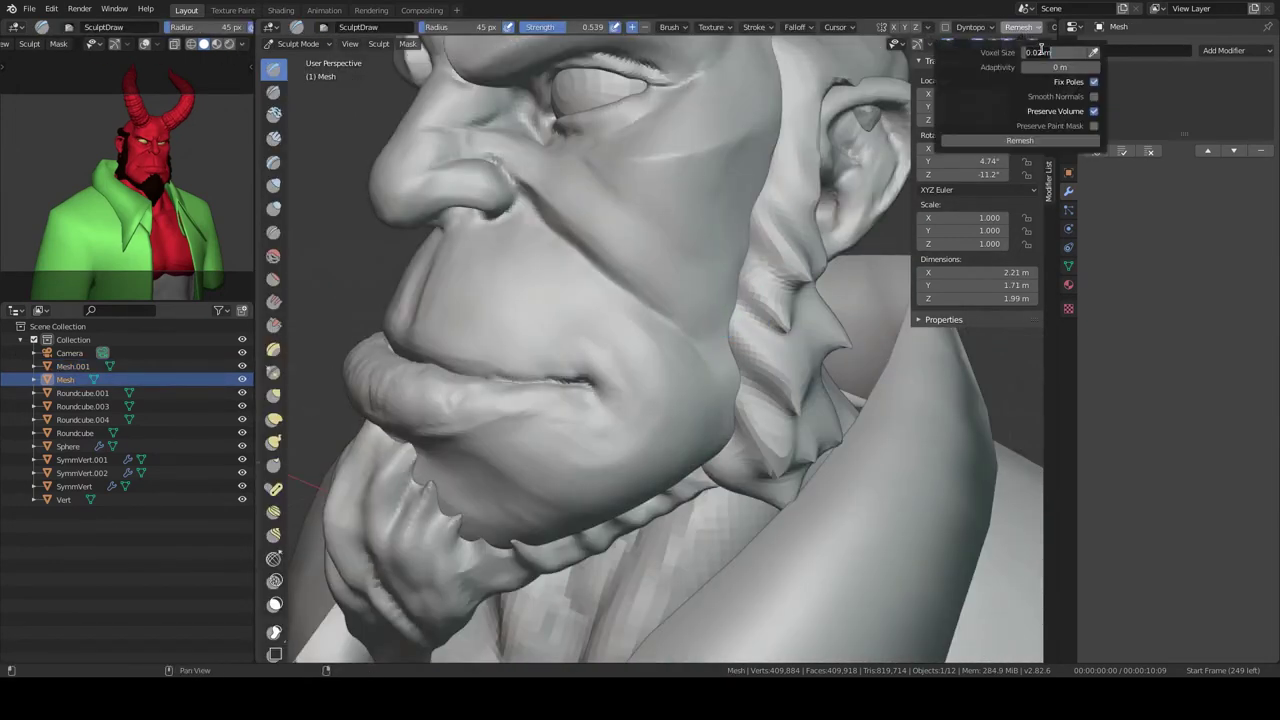
{"action": "key", "text": "n"}
{"action": "mouse_move", "coordinate": [649, 380]}
{"action": "middle_mouse_down"}
{"action": "mouse_move", "coordinate": [681, 371]}
{"action": "mouse_move", "coordinate": [736, 430]}
{"action": "middle_mouse_up"}
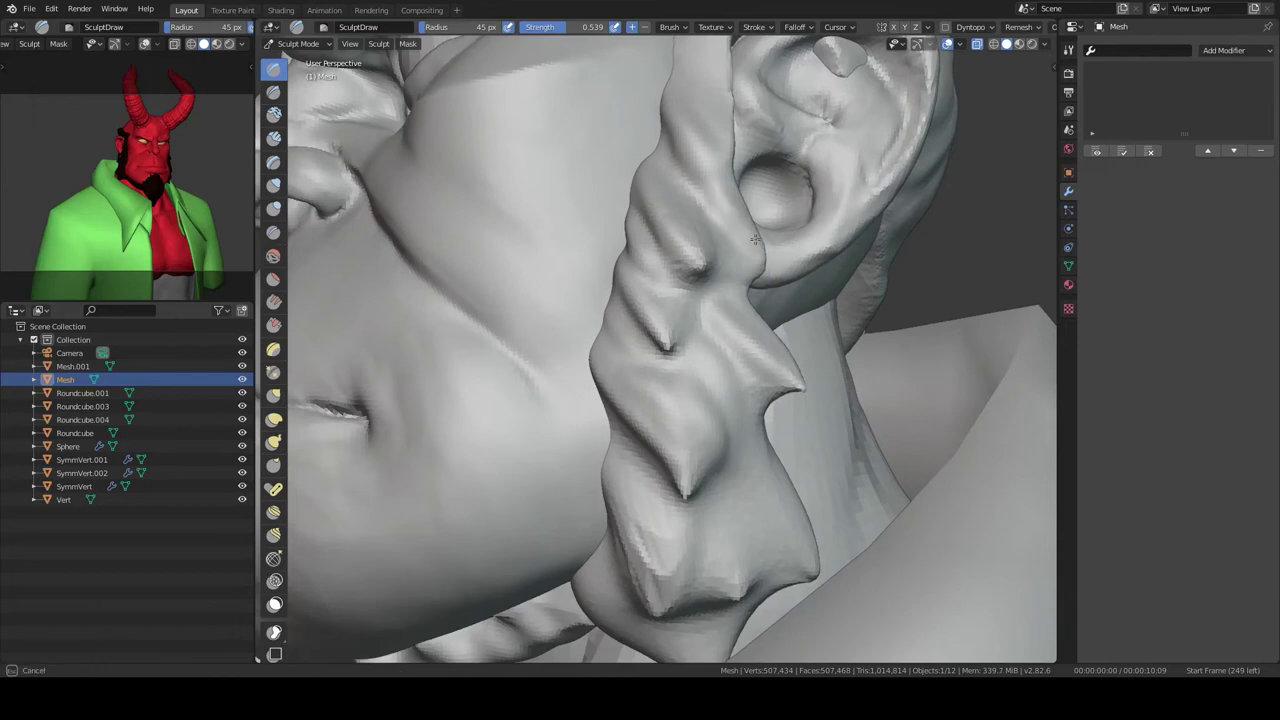
{"action": "mouse_move", "coordinate": [755, 240]}
{"action": "middle_mouse_down"}
{"action": "mouse_move", "coordinate": [921, 30]}
{"action": "mouse_move", "coordinate": [800, 277]}
{"action": "mouse_move", "coordinate": [871, 243]}
{"action": "mouse_move", "coordinate": [886, 251]}
{"action": "mouse_move", "coordinate": [834, 315]}
{"action": "mouse_move", "coordinate": [826, 217]}
{"action": "mouse_move", "coordinate": [814, 329]}
{"action": "mouse_move", "coordinate": [707, 341]}
{"action": "middle_mouse_up"}
- Select and rotate the neck piece behind the head, then return to sculpting the head
{"action": "key", "text": "ctrl+Tab"}
{"action": "left_click", "coordinate": [834, 353]}
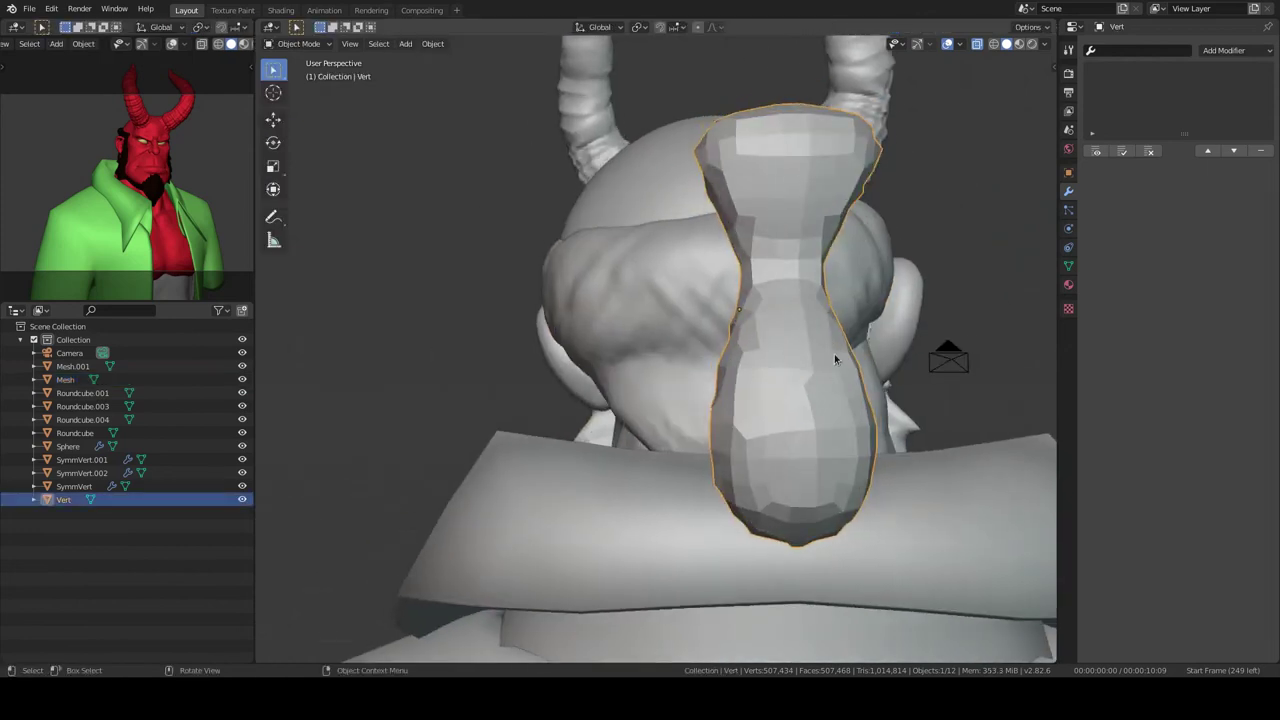
{"action": "key", "text": "r"}
{"action": "middle_click_drag", "start_coordinate": [834, 353], "coordinate": [841, 207]}
{"action": "mouse_move", "coordinate": [862, 508]}
{"action": "middle_mouse_down"}
{"action": "mouse_move", "coordinate": [760, 300]}
{"action": "mouse_move", "coordinate": [653, 243]}
{"action": "mouse_move", "coordinate": [620, 300]}
{"action": "middle_mouse_up"}
{"action": "left_click", "coordinate": [700, 300]}
{"action": "key", "text": "ctrl+Tab"}
- Pick the Draw Sharp brush, then go back to Object Mode and select the coat collar
{"action": "left_click", "coordinate": [273, 91]}
{"action": "mouse_move", "coordinate": [600, 400]}
{"action": "middle_mouse_down"}
{"action": "mouse_move", "coordinate": [679, 441]}
{"action": "mouse_move", "coordinate": [829, 334]}
{"action": "middle_mouse_up"}
{"action": "scroll", "coordinate": [829, 334], "scroll_direction": "up", "scroll_amount": 3}
{"action": "key", "text": "ctrl+Tab"}
{"action": "scroll", "coordinate": [480, 266], "scroll_direction": "down", "scroll_amount": 5}
{"action": "left_click", "coordinate": [480, 266]}
{"action": "scroll", "coordinate": [605, 290], "scroll_direction": "up", "scroll_amount": 5}
{"action": "left_click", "coordinate": [600, 298]}
{"action": "middle_click_drag", "start_coordinate": [600, 298], "coordinate": [523, 313]}
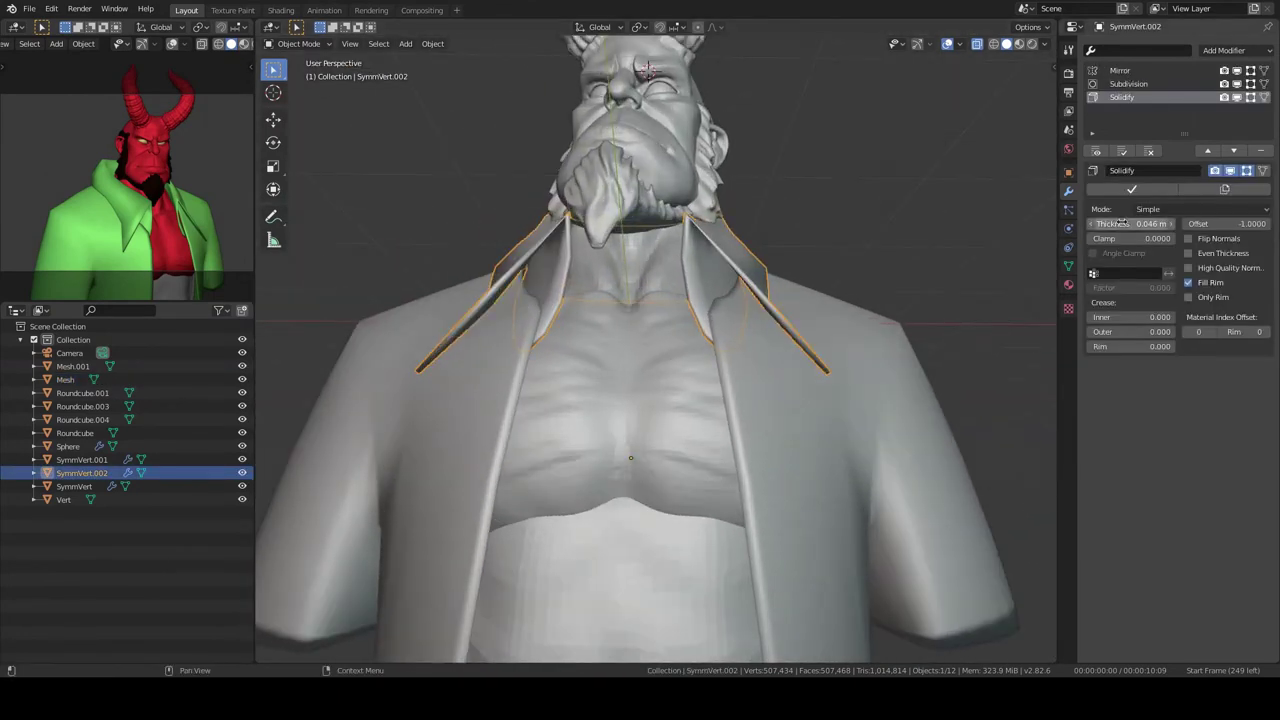
- Add an edge loop to the collar, crease its edge, and raise the collar vertices
{"action": "key", "text": "Tab"}
{"action": "middle_click_drag", "start_coordinate": [701, 266], "coordinate": [820, 297]}
{"action": "left_click", "coordinate": [705, 279]}
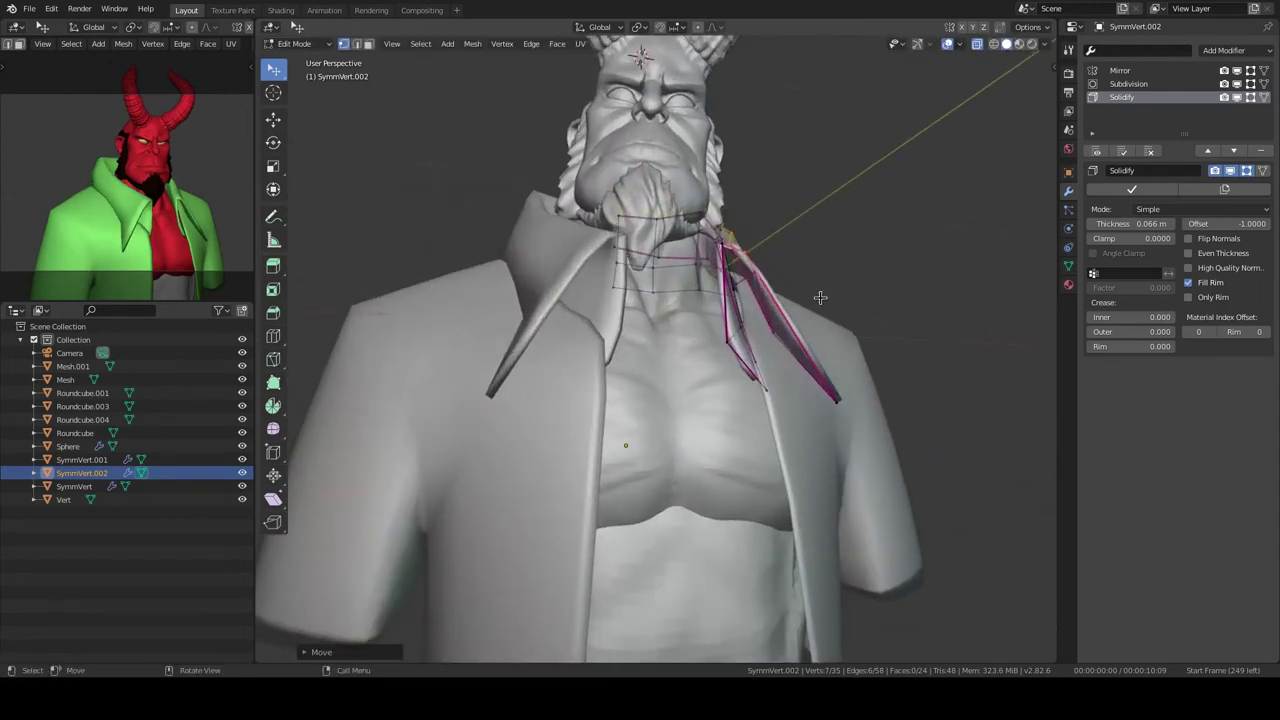
{"action": "middle_click_drag", "start_coordinate": [869, 433], "coordinate": [887, 429]}
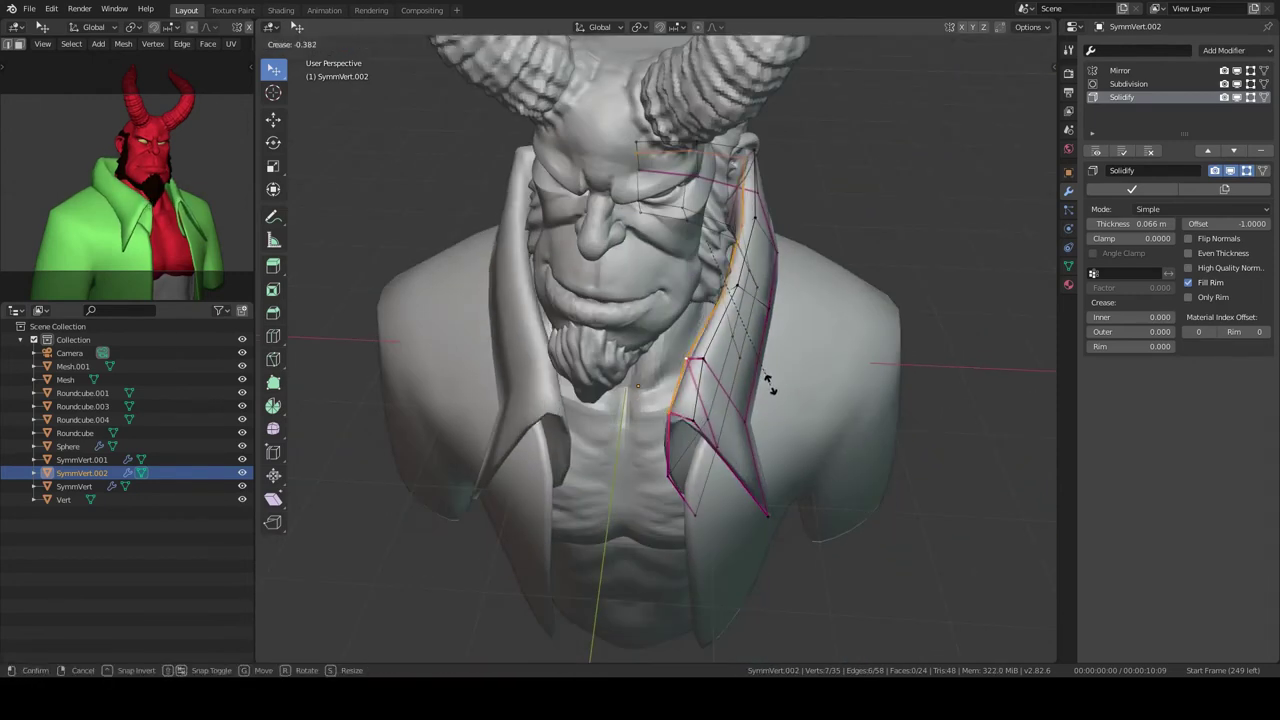
{"action": "left_click", "coordinate": [768, 385]}
{"action": "middle_click_drag", "start_coordinate": [768, 385], "coordinate": [732, 356]}
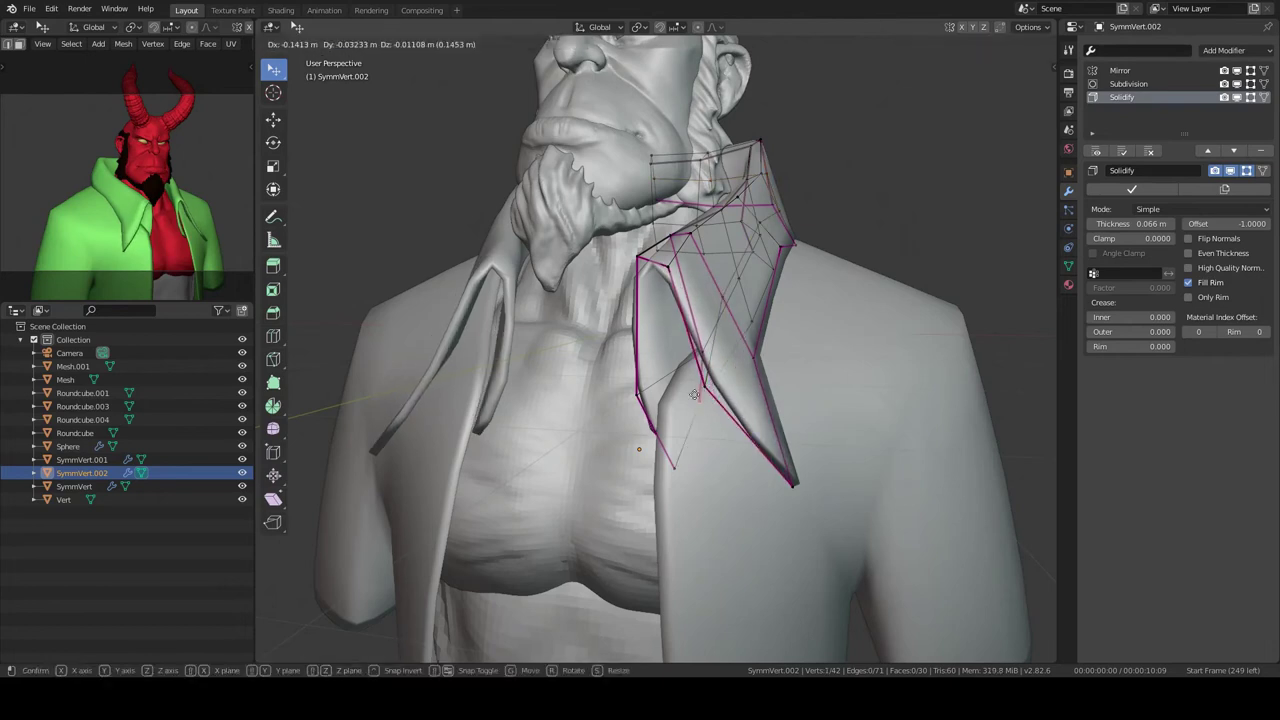
{"action": "left_click", "coordinate": [694, 395]}
{"action": "middle_click_drag", "start_coordinate": [694, 395], "coordinate": [790, 289]}
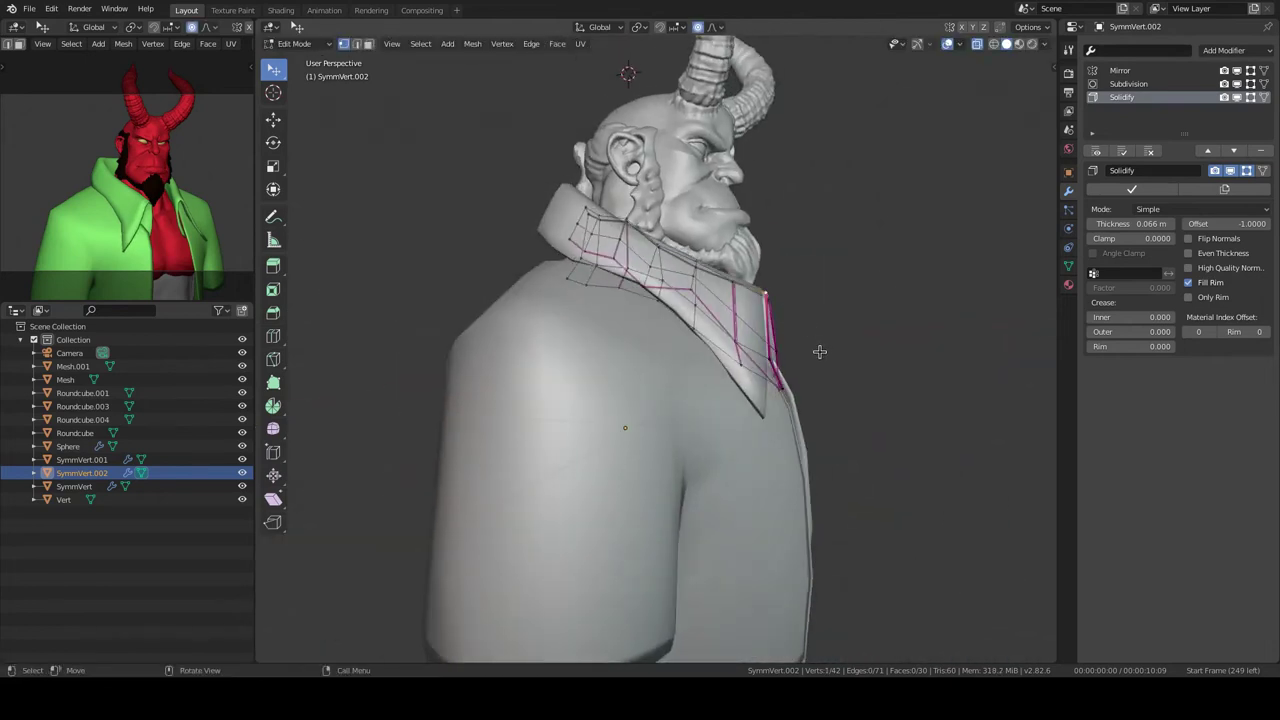
{"action": "middle_click_drag", "start_coordinate": [819, 351], "coordinate": [760, 360]}
{"action": "key", "text": "Tab"}
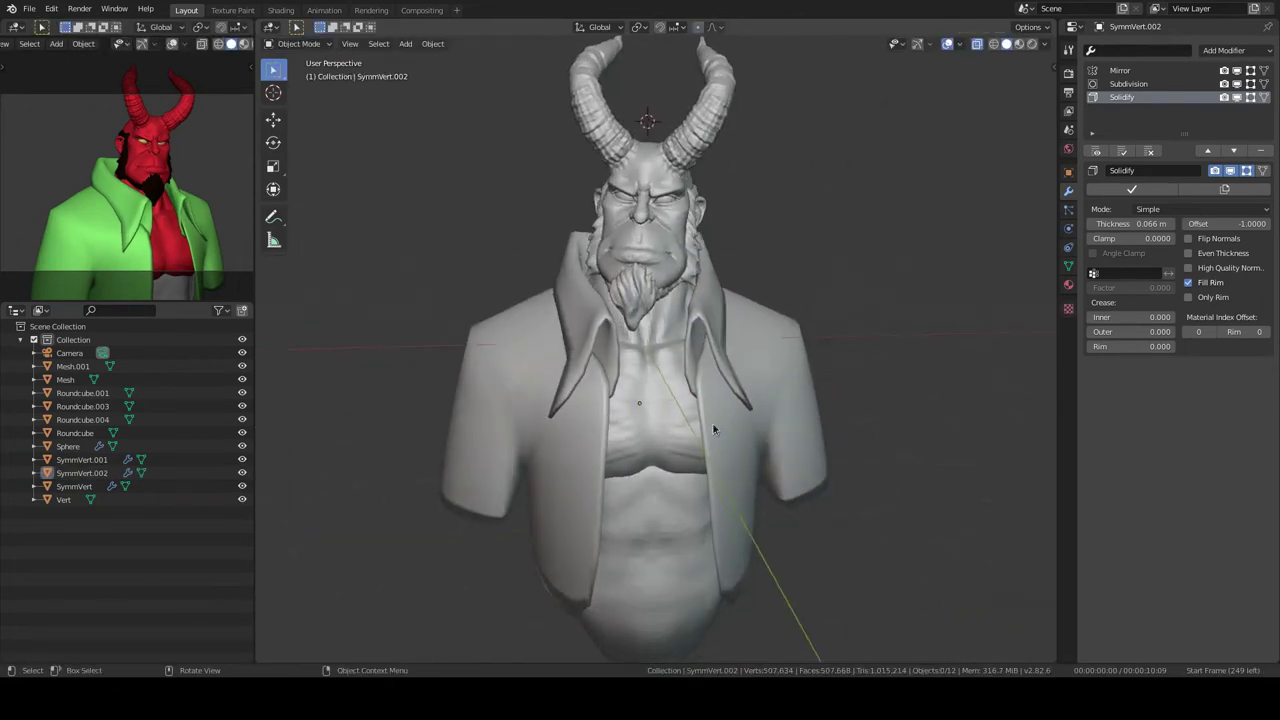
- Re-enter collar editing to move its points around the back of the neck
{"action": "left_click", "coordinate": [714, 430]}
{"action": "scroll", "coordinate": [727, 281], "scroll_direction": "up", "scroll_amount": 3}
{"action": "mouse_move", "coordinate": [727, 281]}
{"action": "middle_mouse_down"}
{"action": "mouse_move", "coordinate": [812, 328]}
{"action": "mouse_move", "coordinate": [737, 344]}
{"action": "mouse_move", "coordinate": [689, 331]}
{"action": "mouse_move", "coordinate": [753, 347]}
{"action": "mouse_move", "coordinate": [730, 345]}
{"action": "mouse_move", "coordinate": [698, 305]}
{"action": "middle_mouse_up"}
{"action": "key", "text": "ctrl+Tab"}
{"action": "key", "text": "Tab"}
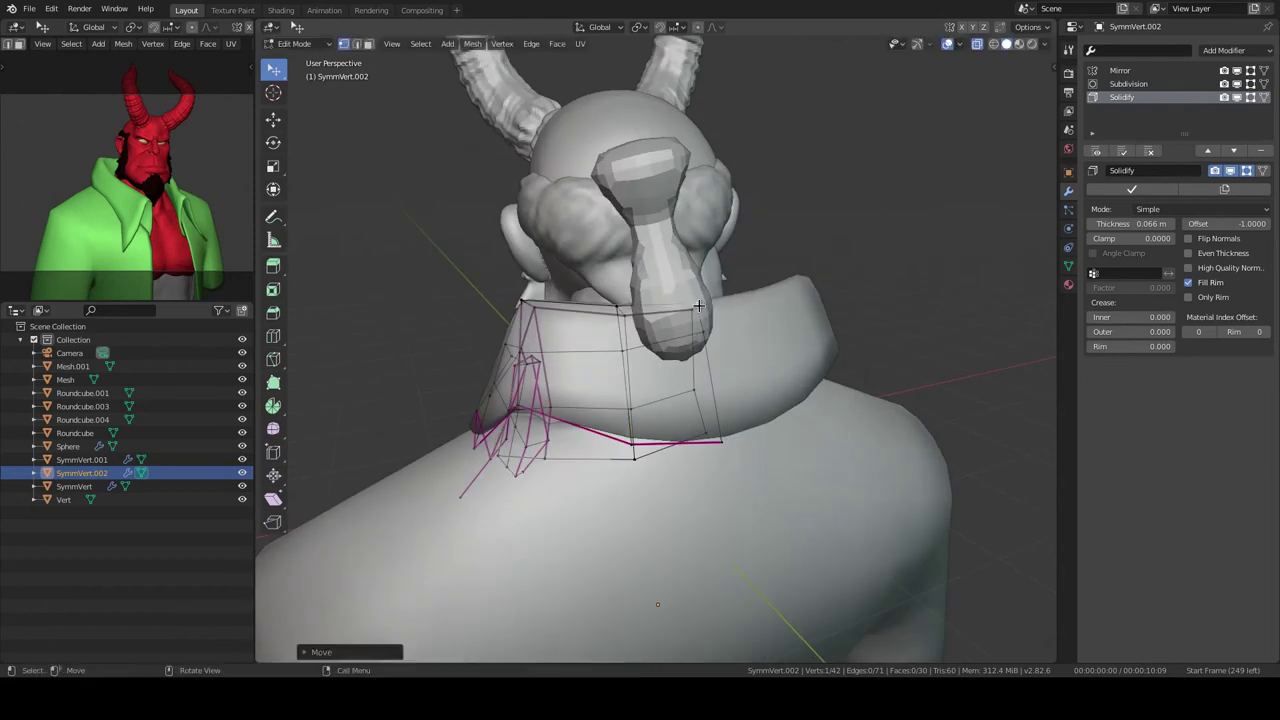
{"action": "key", "text": "Escape"}
{"action": "mouse_move", "coordinate": [626, 370]}
{"action": "middle_mouse_down"}
{"action": "mouse_move", "coordinate": [845, 430]}
{"action": "mouse_move", "coordinate": [662, 322]}
{"action": "middle_mouse_up"}
- Leave collar editing, select the head, and briefly enter and exit Sculpt Mode
{"action": "key", "text": "Tab"}
{"action": "scroll", "coordinate": [662, 322], "scroll_direction": "up", "scroll_amount": 5}
{"action": "left_click", "coordinate": [662, 322]}
{"action": "key", "text": "ctrl+Tab"}
{"action": "mouse_move", "coordinate": [600, 390]}
{"action": "middle_mouse_down"}
{"action": "mouse_move", "coordinate": [684, 362]}
{"action": "mouse_move", "coordinate": [676, 414]}
{"action": "mouse_move", "coordinate": [651, 337]}
{"action": "mouse_move", "coordinate": [646, 251]}
{"action": "mouse_move", "coordinate": [686, 371]}
{"action": "mouse_move", "coordinate": [700, 337]}
{"action": "mouse_move", "coordinate": [794, 357]}
{"action": "mouse_move", "coordinate": [709, 366]}
{"action": "mouse_move", "coordinate": [556, 340]}
{"action": "mouse_move", "coordinate": [823, 371]}
{"action": "mouse_move", "coordinate": [786, 420]}
{"action": "mouse_move", "coordinate": [588, 430]}
{"action": "mouse_move", "coordinate": [665, 408]}
{"action": "mouse_move", "coordinate": [690, 340]}
{"action": "mouse_move", "coordinate": [720, 309]}
{"action": "mouse_move", "coordinate": [743, 429]}
{"action": "mouse_move", "coordinate": [832, 343]}
{"action": "mouse_move", "coordinate": [766, 300]}
{"action": "mouse_move", "coordinate": [790, 300]}
{"action": "mouse_move", "coordinate": [738, 309]}
{"action": "middle_mouse_up"}
{"action": "key", "text": "ctrl+Tab"}
{"action": "key", "text": "ctrl+Tab"}
- Set the Clay brush radius to 65 px and sculpt folds around the nose and mouth
{"action": "scroll", "coordinate": [556, 340], "scroll_direction": "down", "scroll_amount": 3}
{"action": "scroll", "coordinate": [588, 430], "scroll_direction": "up", "scroll_amount": 3}
{"action": "left_click", "coordinate": [646, 376]}
{"action": "mouse_move", "coordinate": [820, 314]}
{"action": "middle_mouse_down"}
{"action": "mouse_move", "coordinate": [871, 186]}
{"action": "mouse_move", "coordinate": [863, 266]}
{"action": "mouse_move", "coordinate": [854, 261]}
{"action": "mouse_move", "coordinate": [886, 343]}
{"action": "mouse_move", "coordinate": [794, 391]}
{"action": "mouse_move", "coordinate": [843, 338]}
{"action": "middle_mouse_up"}
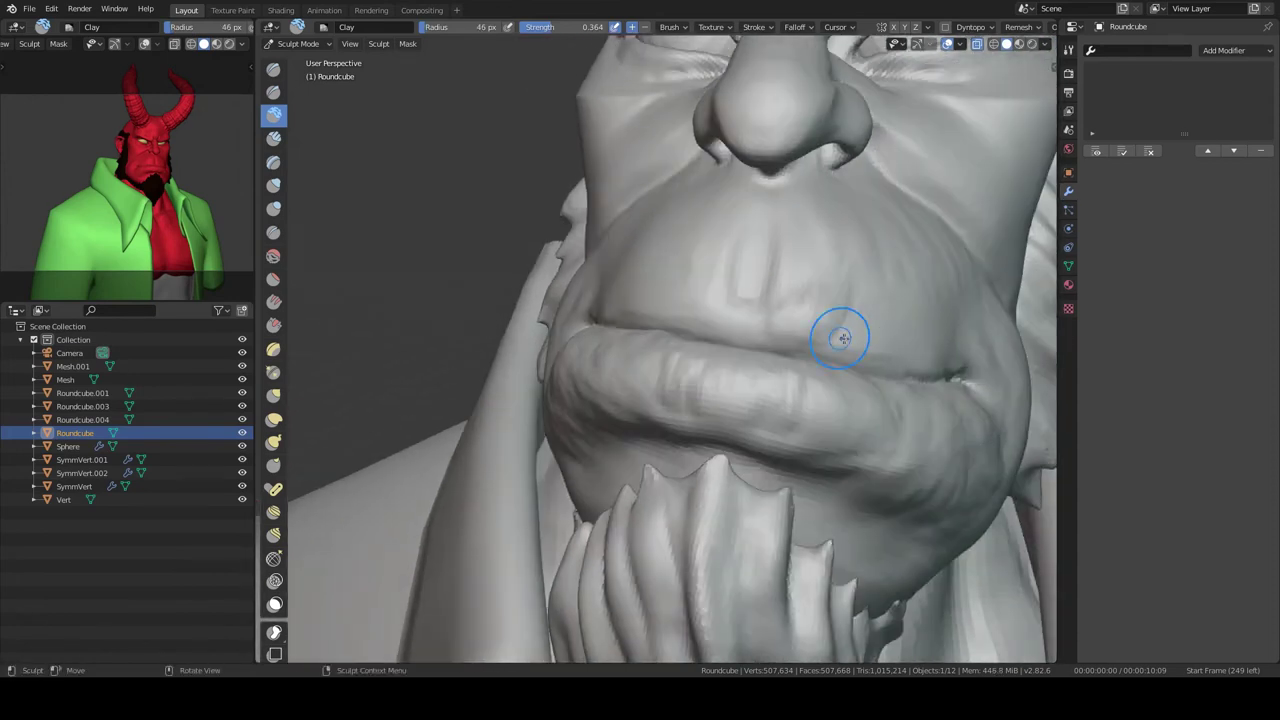
{"action": "middle_click_drag", "start_coordinate": [946, 330], "coordinate": [600, 90]}
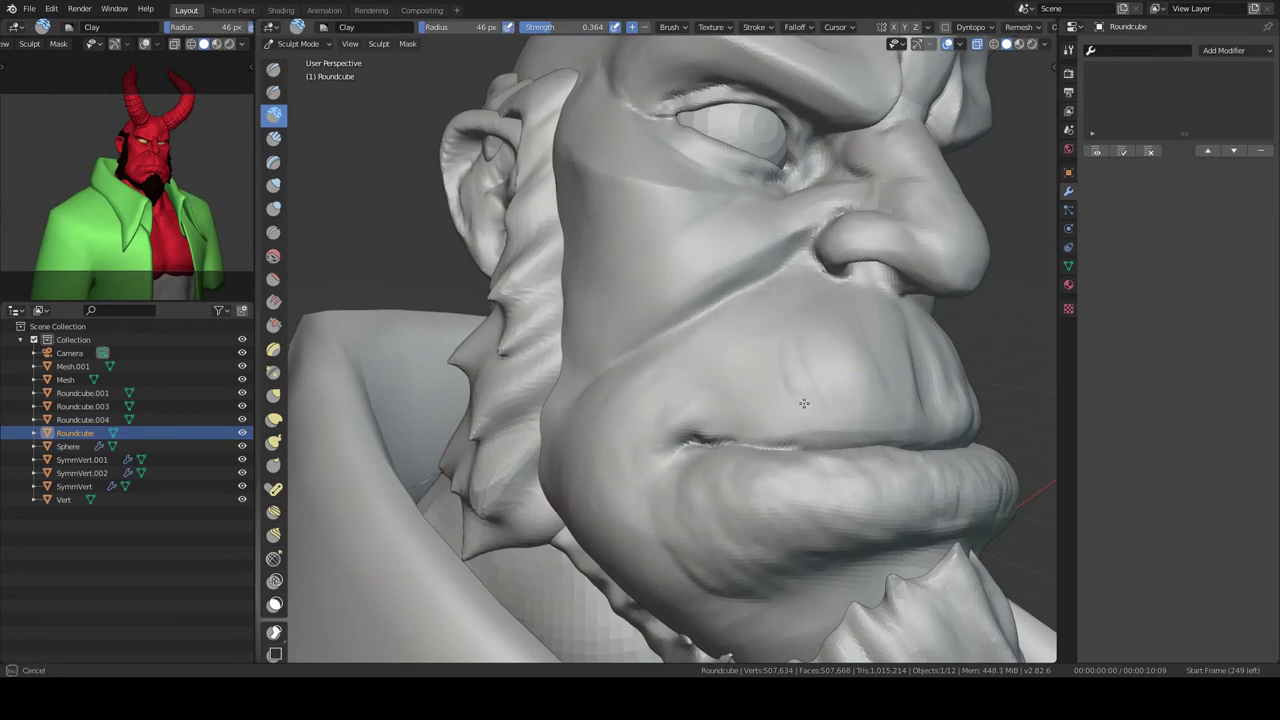
{"action": "mouse_move", "coordinate": [760, 384]}
{"action": "middle_mouse_down"}
{"action": "mouse_move", "coordinate": [731, 343]}
{"action": "mouse_move", "coordinate": [695, 429]}
{"action": "middle_mouse_up"}
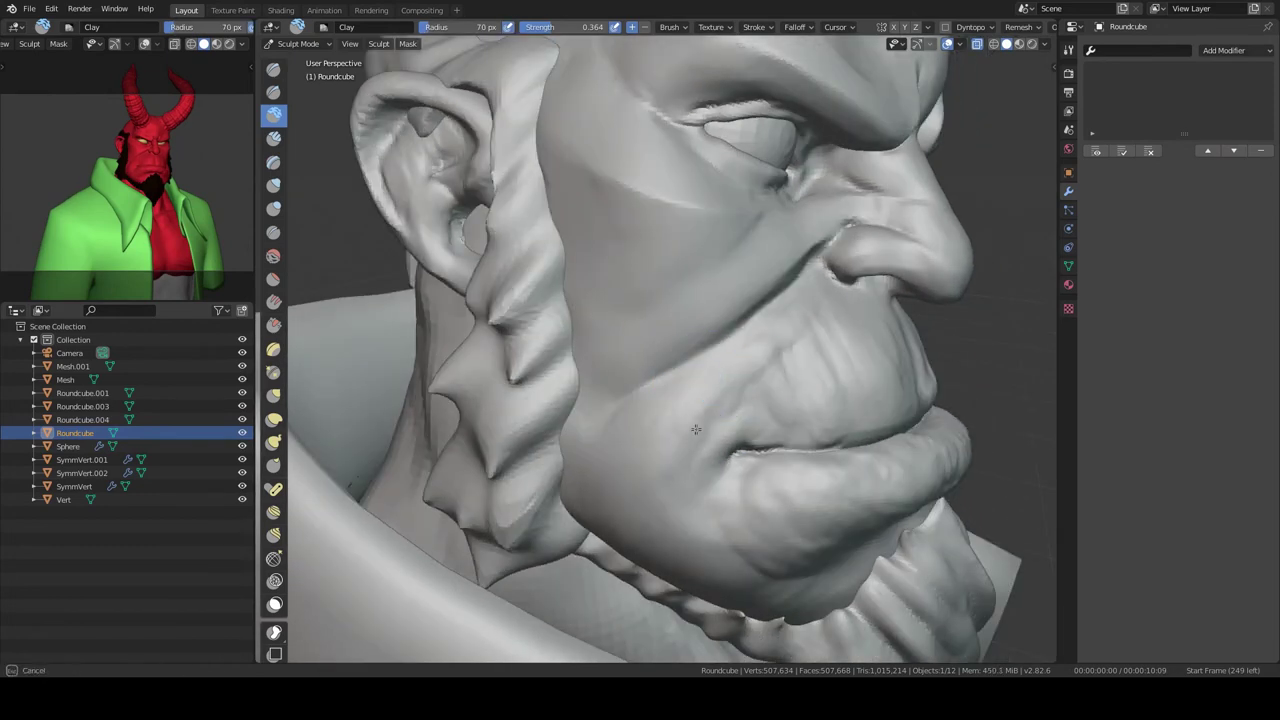
{"action": "mouse_move", "coordinate": [826, 310]}
{"action": "middle_mouse_down"}
{"action": "mouse_move", "coordinate": [698, 477]}
{"action": "mouse_move", "coordinate": [715, 463]}
{"action": "mouse_move", "coordinate": [622, 457]}
{"action": "middle_mouse_up"}
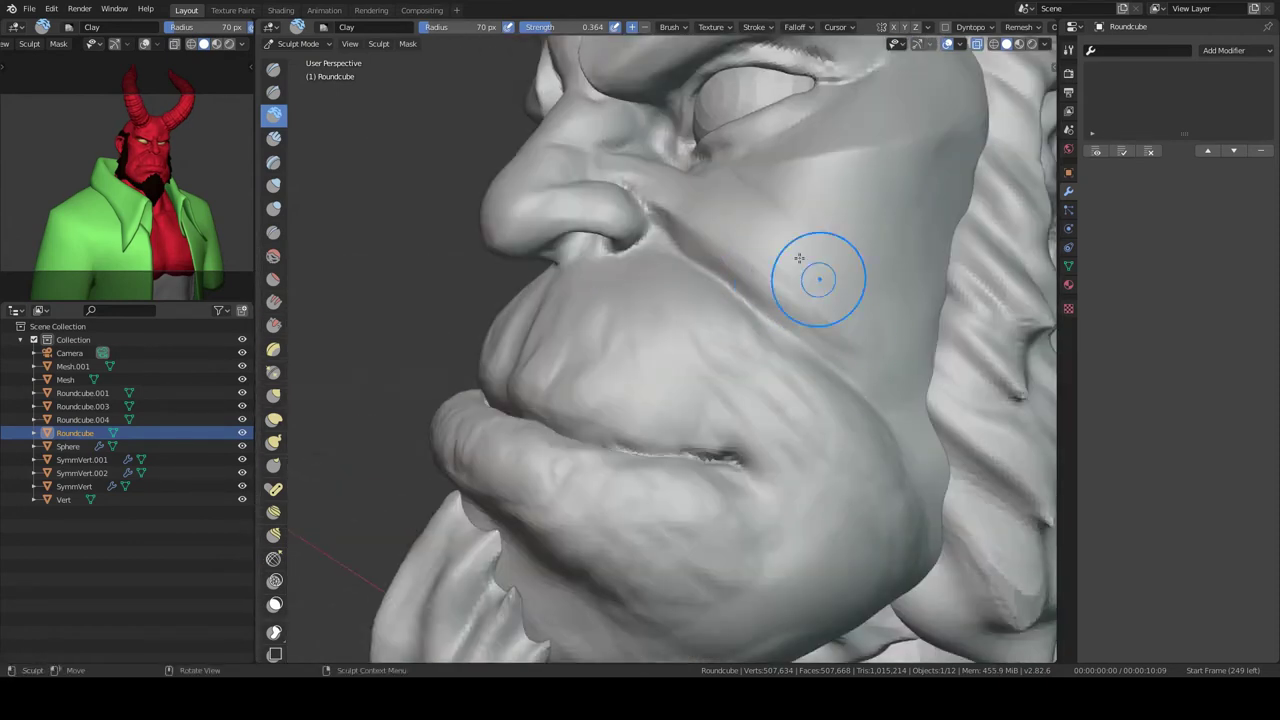
{"action": "mouse_move", "coordinate": [799, 258]}
{"action": "middle_mouse_down"}
{"action": "mouse_move", "coordinate": [820, 274]}
{"action": "mouse_move", "coordinate": [749, 286]}
{"action": "mouse_move", "coordinate": [758, 317]}
{"action": "mouse_move", "coordinate": [709, 371]}
{"action": "mouse_move", "coordinate": [729, 385]}
{"action": "mouse_move", "coordinate": [705, 408]}
{"action": "mouse_move", "coordinate": [703, 386]}
{"action": "mouse_move", "coordinate": [726, 394]}
{"action": "mouse_move", "coordinate": [790, 314]}
{"action": "mouse_move", "coordinate": [814, 371]}
{"action": "mouse_move", "coordinate": [776, 345]}
{"action": "mouse_move", "coordinate": [749, 371]}
{"action": "mouse_move", "coordinate": [870, 296]}
{"action": "middle_mouse_up"}
- Deepen the cheek and jaw folds, then add wrinkles along the brow ridge
{"action": "mouse_move", "coordinate": [731, 379]}
{"action": "middle_mouse_down"}
{"action": "mouse_move", "coordinate": [743, 337]}
{"action": "mouse_move", "coordinate": [862, 266]}
{"action": "mouse_move", "coordinate": [729, 357]}
{"action": "mouse_move", "coordinate": [673, 343]}
{"action": "middle_mouse_up"}
{"action": "middle_click_drag", "start_coordinate": [722, 470], "coordinate": [806, 315]}
{"action": "mouse_move", "coordinate": [731, 439]}
{"action": "middle_mouse_down"}
{"action": "mouse_move", "coordinate": [809, 386]}
{"action": "mouse_move", "coordinate": [777, 405]}
{"action": "middle_mouse_up"}
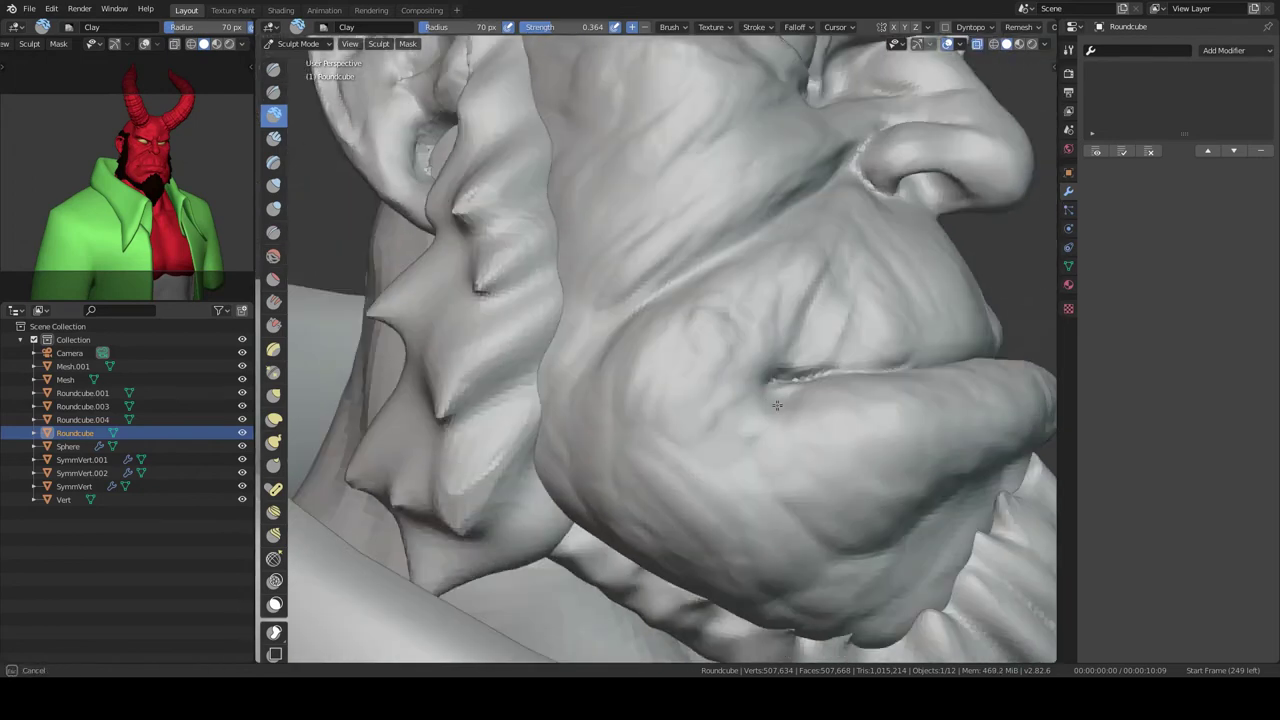
{"action": "mouse_move", "coordinate": [706, 433]}
{"action": "middle_mouse_down"}
{"action": "mouse_move", "coordinate": [682, 360]}
{"action": "mouse_move", "coordinate": [730, 405]}
{"action": "mouse_move", "coordinate": [903, 443]}
{"action": "mouse_move", "coordinate": [811, 406]}
{"action": "mouse_move", "coordinate": [777, 286]}
{"action": "mouse_move", "coordinate": [839, 324]}
{"action": "mouse_move", "coordinate": [823, 408]}
{"action": "mouse_move", "coordinate": [789, 303]}
{"action": "mouse_move", "coordinate": [836, 331]}
{"action": "mouse_move", "coordinate": [649, 323]}
{"action": "mouse_move", "coordinate": [665, 316]}
{"action": "middle_mouse_up"}
{"action": "mouse_move", "coordinate": [564, 311]}
{"action": "middle_mouse_down"}
{"action": "mouse_move", "coordinate": [634, 434]}
{"action": "mouse_move", "coordinate": [673, 451]}
{"action": "mouse_move", "coordinate": [709, 417]}
{"action": "mouse_move", "coordinate": [598, 398]}
{"action": "middle_mouse_up"}
{"action": "mouse_move", "coordinate": [628, 302]}
{"action": "middle_mouse_down"}
{"action": "mouse_move", "coordinate": [729, 274]}
{"action": "mouse_move", "coordinate": [803, 229]}
{"action": "mouse_move", "coordinate": [743, 321]}
{"action": "mouse_move", "coordinate": [796, 312]}
{"action": "middle_mouse_up"}
{"action": "mouse_move", "coordinate": [797, 265]}
{"action": "middle_mouse_down"}
{"action": "mouse_move", "coordinate": [743, 323]}
{"action": "mouse_move", "coordinate": [729, 271]}
{"action": "mouse_move", "coordinate": [761, 297]}
{"action": "mouse_move", "coordinate": [743, 320]}
{"action": "mouse_move", "coordinate": [757, 297]}
{"action": "mouse_move", "coordinate": [777, 343]}
{"action": "mouse_move", "coordinate": [794, 334]}
{"action": "mouse_move", "coordinate": [756, 251]}
{"action": "mouse_move", "coordinate": [749, 323]}
{"action": "mouse_move", "coordinate": [686, 349]}
{"action": "mouse_move", "coordinate": [732, 305]}
{"action": "mouse_move", "coordinate": [608, 280]}
{"action": "mouse_move", "coordinate": [763, 323]}
{"action": "mouse_move", "coordinate": [771, 300]}
{"action": "mouse_move", "coordinate": [314, 380]}
{"action": "mouse_move", "coordinate": [735, 331]}
{"action": "middle_mouse_up"}
{"action": "mouse_move", "coordinate": [697, 290]}
{"action": "middle_mouse_down"}
{"action": "mouse_move", "coordinate": [718, 386]}
{"action": "mouse_move", "coordinate": [677, 408]}
{"action": "mouse_move", "coordinate": [682, 290]}
{"action": "middle_mouse_up"}
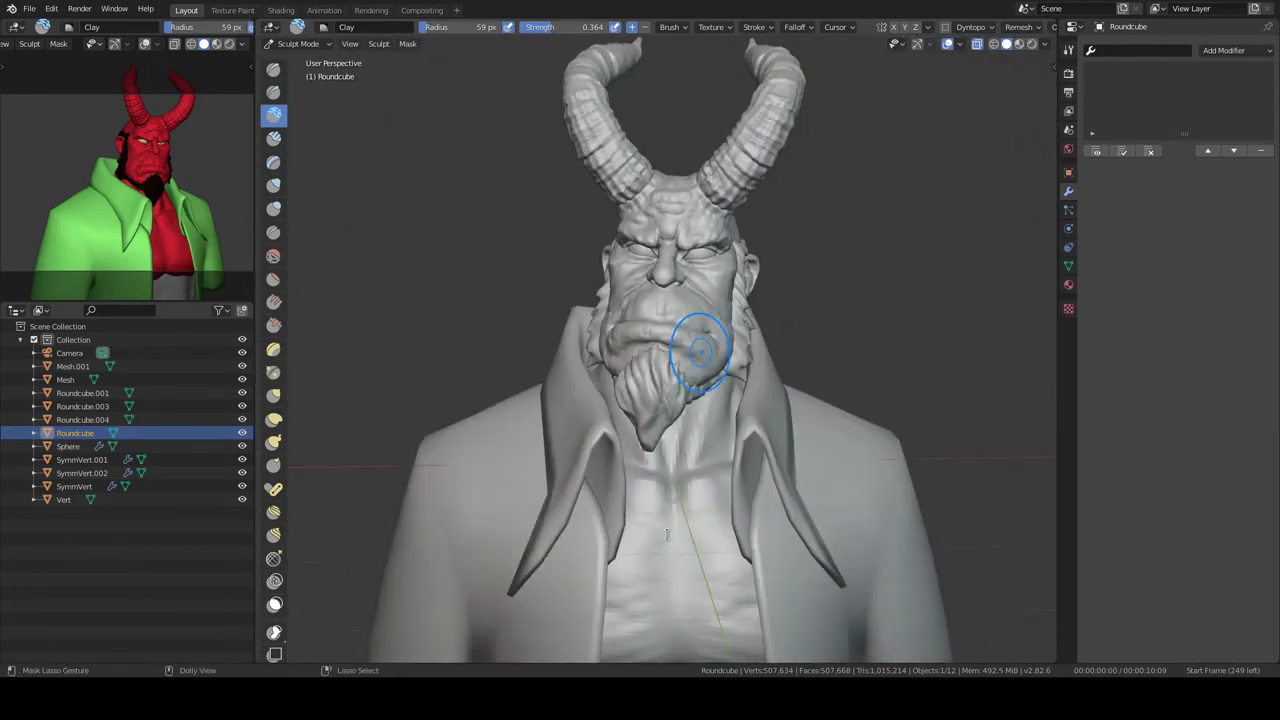
- Sculpt creases along the brow, cheek, nose and beneath the lips
{"action": "mouse_move", "coordinate": [702, 292]}
{"action": "middle_mouse_down"}
{"action": "mouse_move", "coordinate": [586, 329]}
{"action": "mouse_move", "coordinate": [643, 324]}
{"action": "middle_mouse_up"}
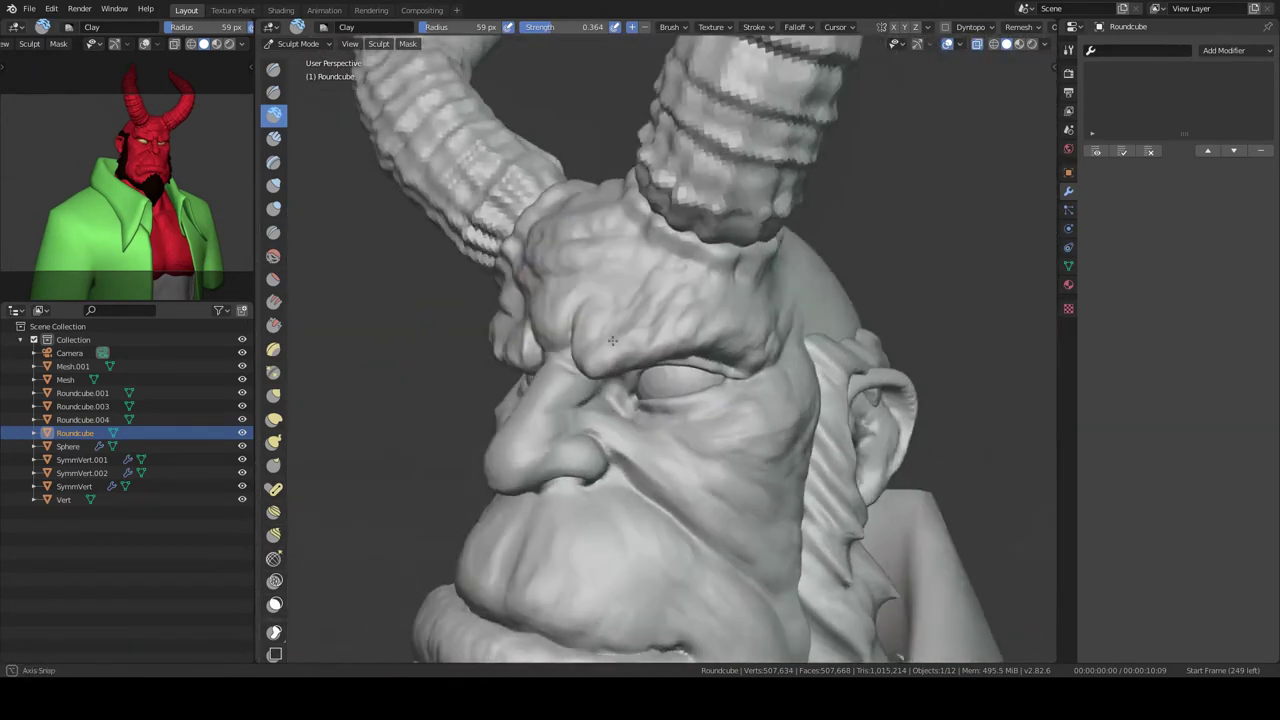
{"action": "mouse_move", "coordinate": [612, 341]}
{"action": "middle_mouse_down"}
{"action": "mouse_move", "coordinate": [614, 329]}
{"action": "mouse_move", "coordinate": [594, 329]}
{"action": "mouse_move", "coordinate": [555, 293]}
{"action": "middle_mouse_up"}
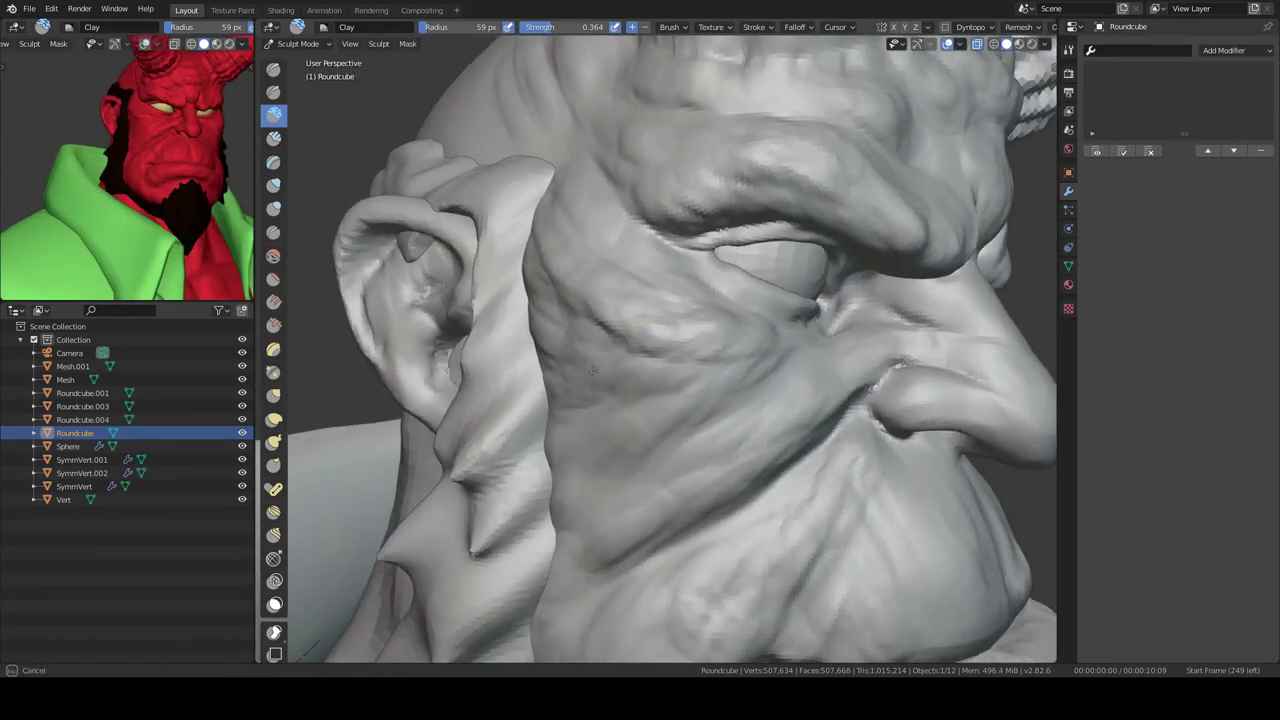
{"action": "middle_click_drag", "start_coordinate": [592, 371], "coordinate": [622, 353]}
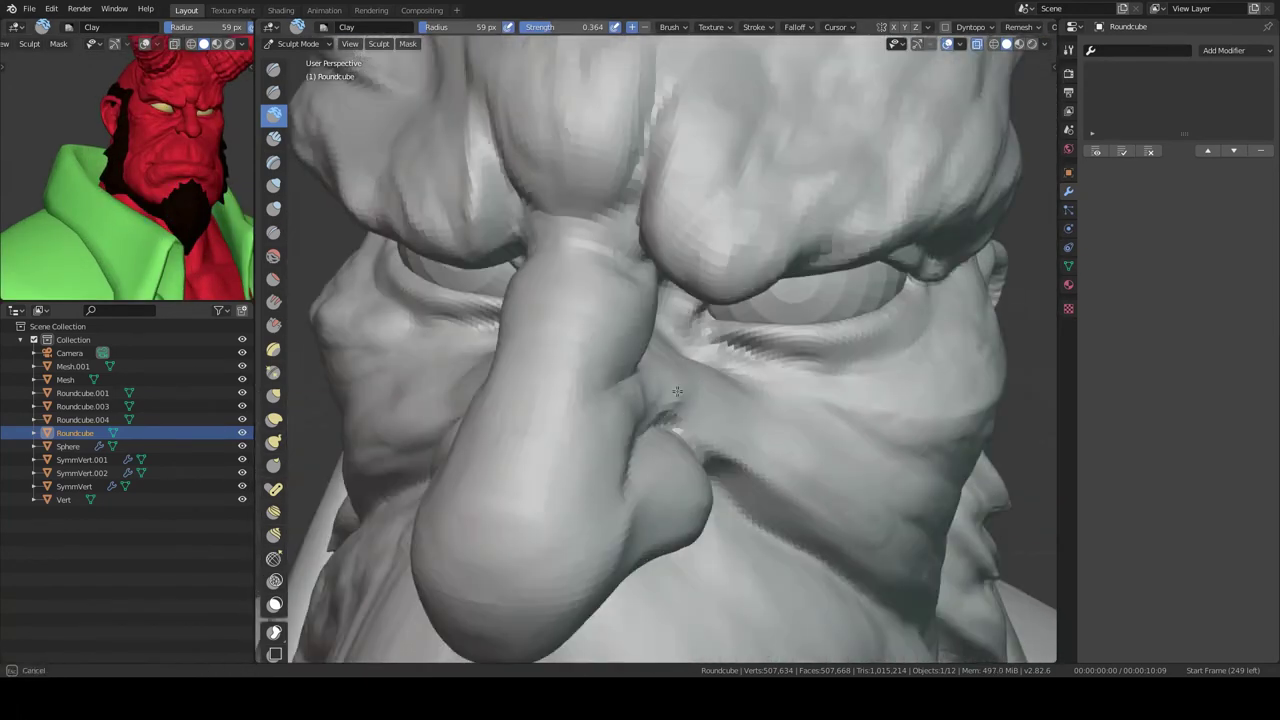
{"action": "mouse_move", "coordinate": [677, 391]}
{"action": "middle_mouse_down"}
{"action": "mouse_move", "coordinate": [610, 424]}
{"action": "mouse_move", "coordinate": [659, 430]}
{"action": "mouse_move", "coordinate": [645, 443]}
{"action": "middle_mouse_up"}
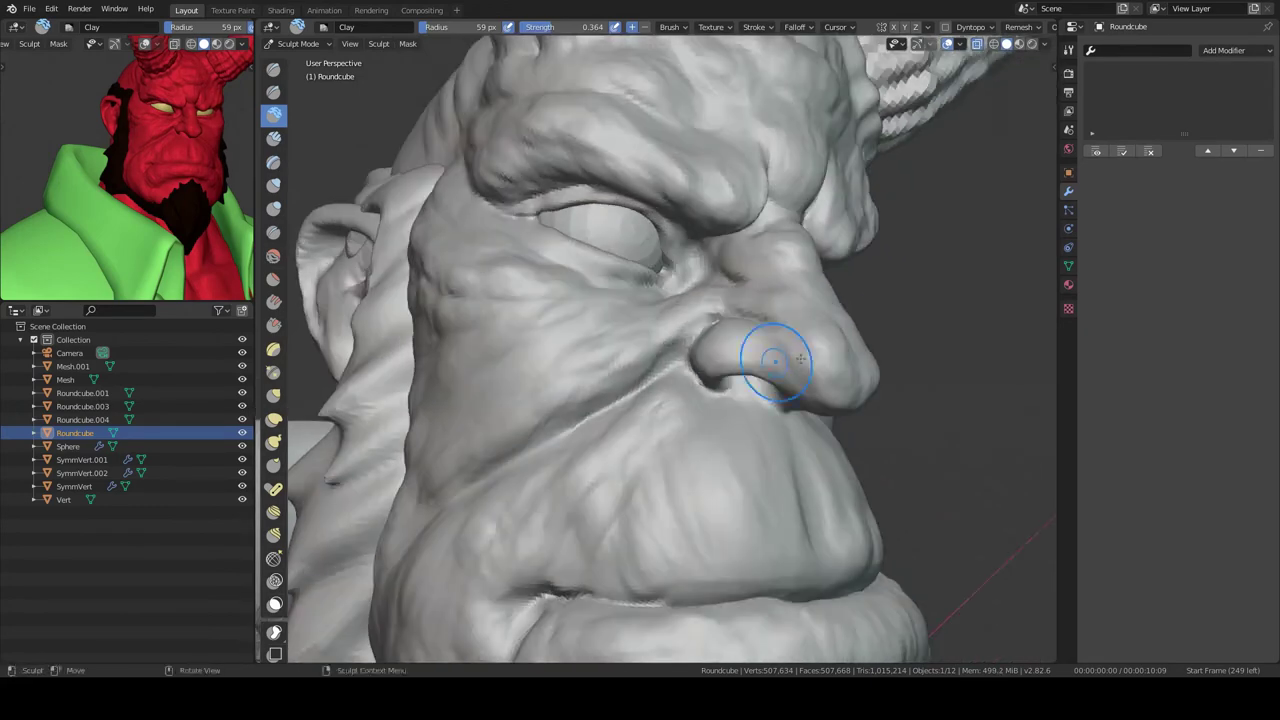
{"action": "middle_click_drag", "start_coordinate": [800, 358], "coordinate": [788, 332]}
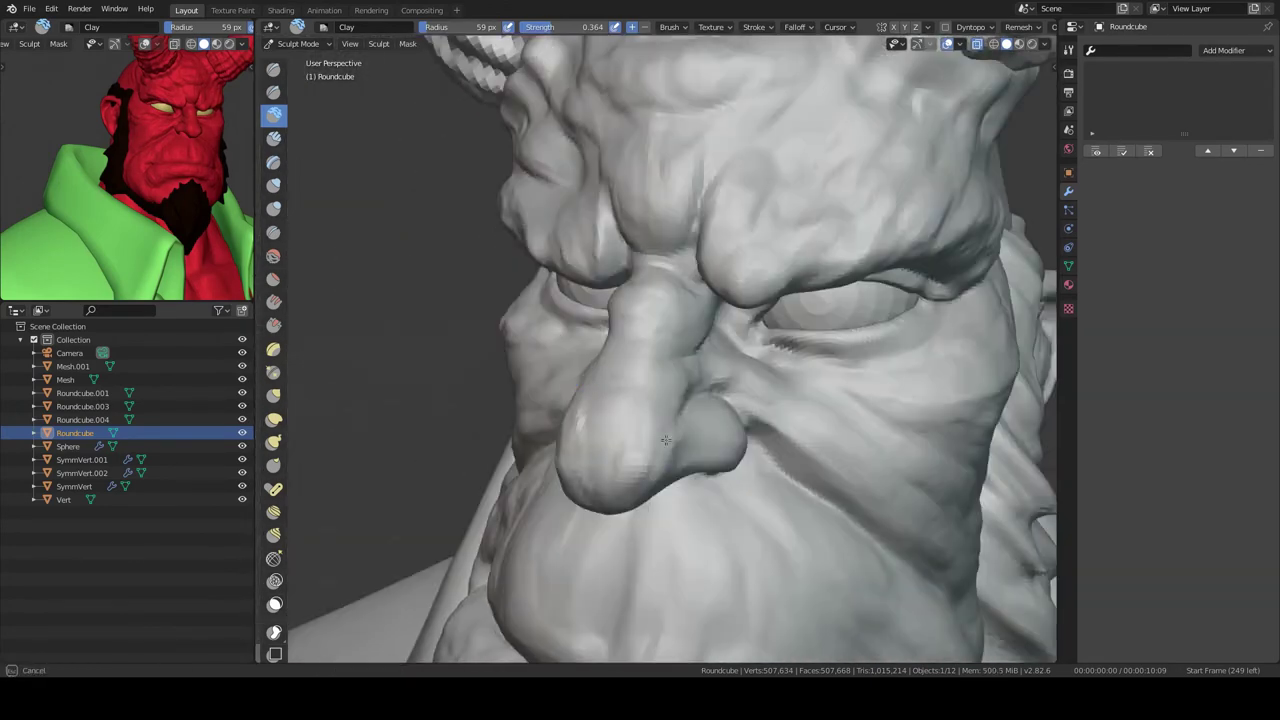
{"action": "mouse_move", "coordinate": [698, 280]}
{"action": "middle_mouse_down"}
{"action": "mouse_move", "coordinate": [586, 349]}
{"action": "mouse_move", "coordinate": [541, 311]}
{"action": "mouse_move", "coordinate": [670, 350]}
{"action": "mouse_move", "coordinate": [744, 397]}
{"action": "mouse_move", "coordinate": [733, 412]}
{"action": "mouse_move", "coordinate": [665, 355]}
{"action": "middle_mouse_up"}
{"action": "mouse_move", "coordinate": [658, 305]}
{"action": "middle_mouse_down"}
{"action": "mouse_move", "coordinate": [671, 294]}
{"action": "mouse_move", "coordinate": [692, 350]}
{"action": "mouse_move", "coordinate": [666, 358]}
{"action": "mouse_move", "coordinate": [694, 320]}
{"action": "mouse_move", "coordinate": [695, 366]}
{"action": "mouse_move", "coordinate": [658, 348]}
{"action": "mouse_move", "coordinate": [545, 355]}
{"action": "middle_mouse_up"}
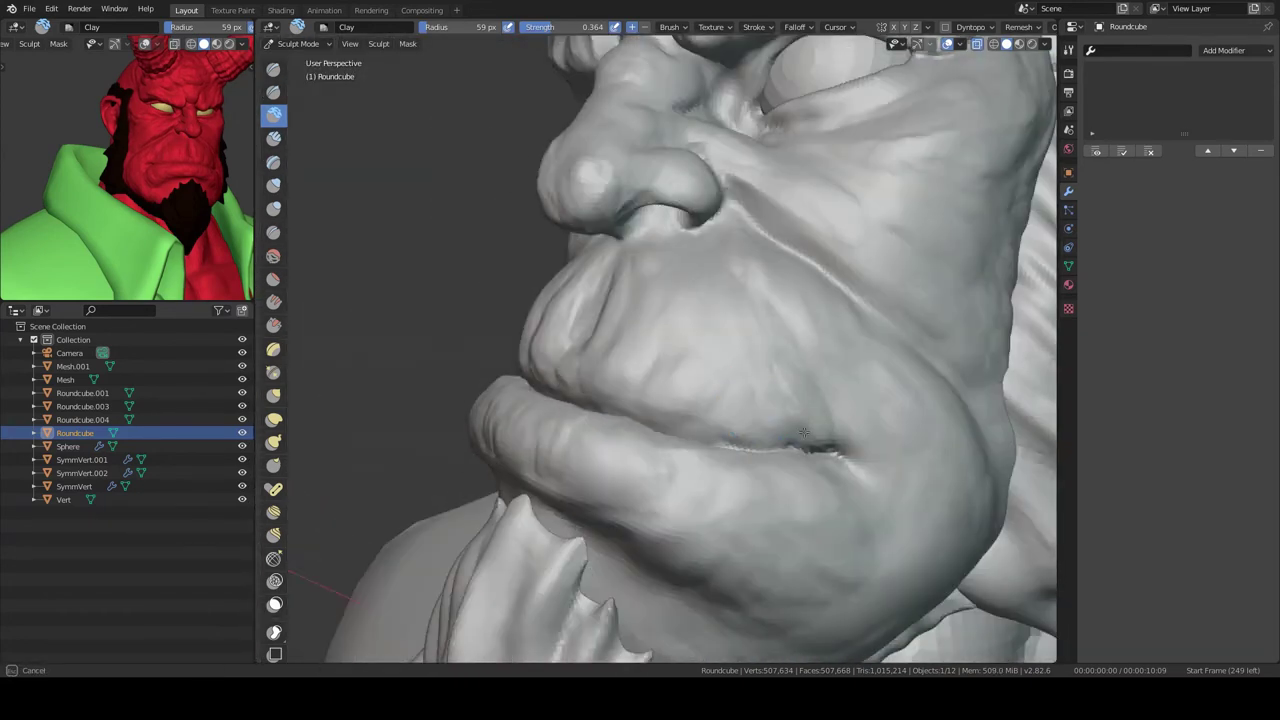
{"action": "middle_click_drag", "start_coordinate": [712, 371], "coordinate": [777, 424]}
- Refine wrinkles around the nose and eye, then raise the brush radius to 76 px
{"action": "scroll", "coordinate": [648, 366], "scroll_direction": "up", "scroll_amount": 5}
{"action": "mouse_move", "coordinate": [729, 363]}
{"action": "middle_mouse_down"}
{"action": "mouse_move", "coordinate": [709, 343]}
{"action": "mouse_move", "coordinate": [756, 381]}
{"action": "mouse_move", "coordinate": [609, 371]}
{"action": "mouse_move", "coordinate": [638, 371]}
{"action": "middle_mouse_up"}
{"action": "scroll", "coordinate": [680, 467], "scroll_direction": "down", "scroll_amount": 5}
{"action": "middle_click_drag", "start_coordinate": [680, 467], "coordinate": [658, 477]}
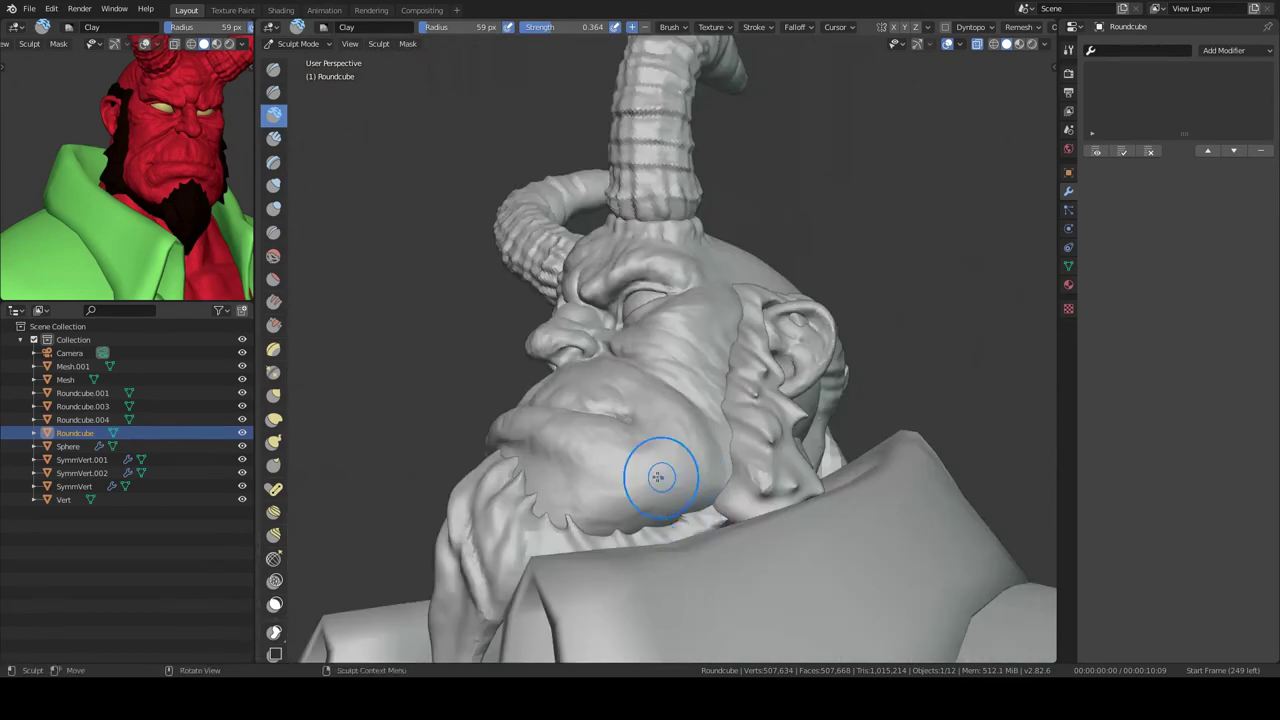
{"action": "scroll", "coordinate": [759, 371], "scroll_direction": "up", "scroll_amount": 5}
{"action": "mouse_move", "coordinate": [759, 371]}
{"action": "middle_mouse_down"}
{"action": "mouse_move", "coordinate": [694, 378]}
{"action": "mouse_move", "coordinate": [746, 417]}
{"action": "mouse_move", "coordinate": [697, 377]}
{"action": "mouse_move", "coordinate": [704, 390]}
{"action": "mouse_move", "coordinate": [671, 317]}
{"action": "mouse_move", "coordinate": [683, 422]}
{"action": "middle_mouse_up"}
{"action": "scroll", "coordinate": [704, 390], "scroll_direction": "down", "scroll_amount": 4}
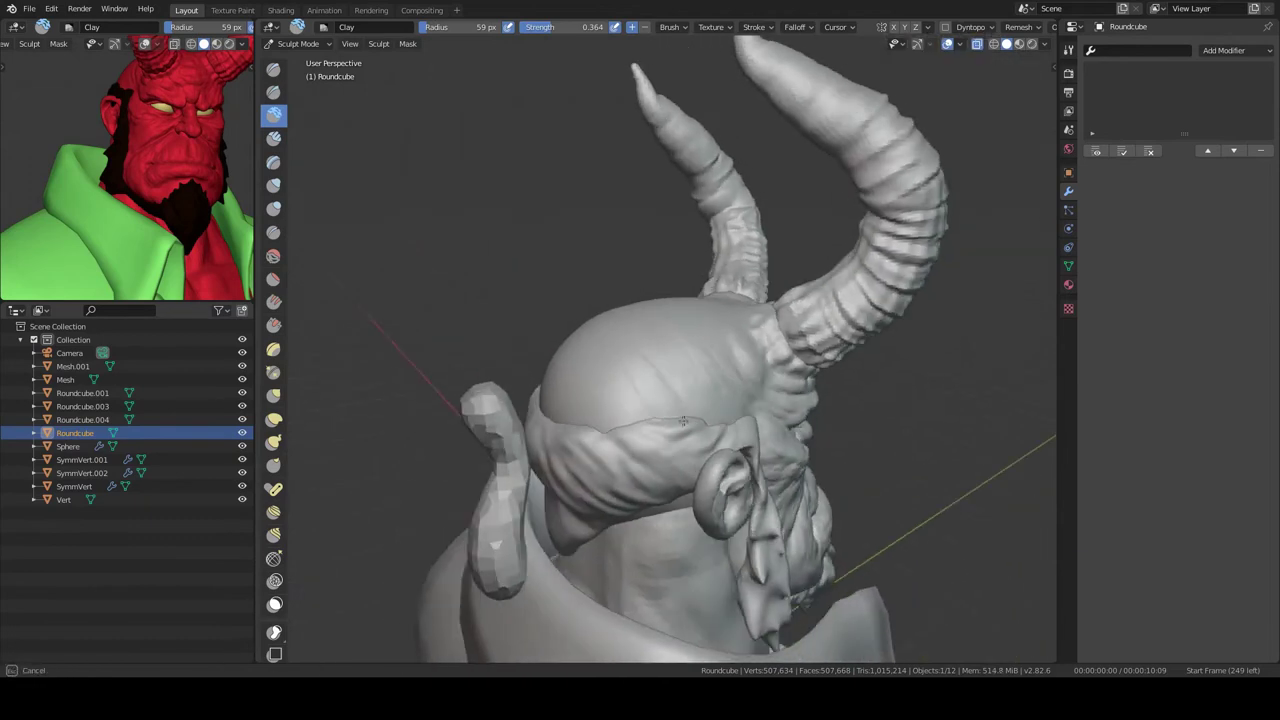
{"action": "middle_click_drag", "start_coordinate": [716, 333], "coordinate": [583, 373]}
{"action": "mouse_move", "coordinate": [764, 331]}
{"action": "middle_mouse_down"}
{"action": "mouse_move", "coordinate": [671, 429]}
{"action": "mouse_move", "coordinate": [755, 415]}
{"action": "mouse_move", "coordinate": [686, 343]}
{"action": "mouse_move", "coordinate": [571, 429]}
{"action": "mouse_move", "coordinate": [645, 405]}
{"action": "mouse_move", "coordinate": [863, 391]}
{"action": "mouse_move", "coordinate": [729, 337]}
{"action": "mouse_move", "coordinate": [777, 357]}
{"action": "middle_mouse_up"}
- Select the eye sphere and isolate it in local view
{"action": "key", "text": "ctrl+Tab"}
{"action": "scroll", "coordinate": [743, 261], "scroll_direction": "up", "scroll_amount": 5}
{"action": "left_click", "coordinate": [743, 261]}
{"action": "key", "text": "KP_Divide"}
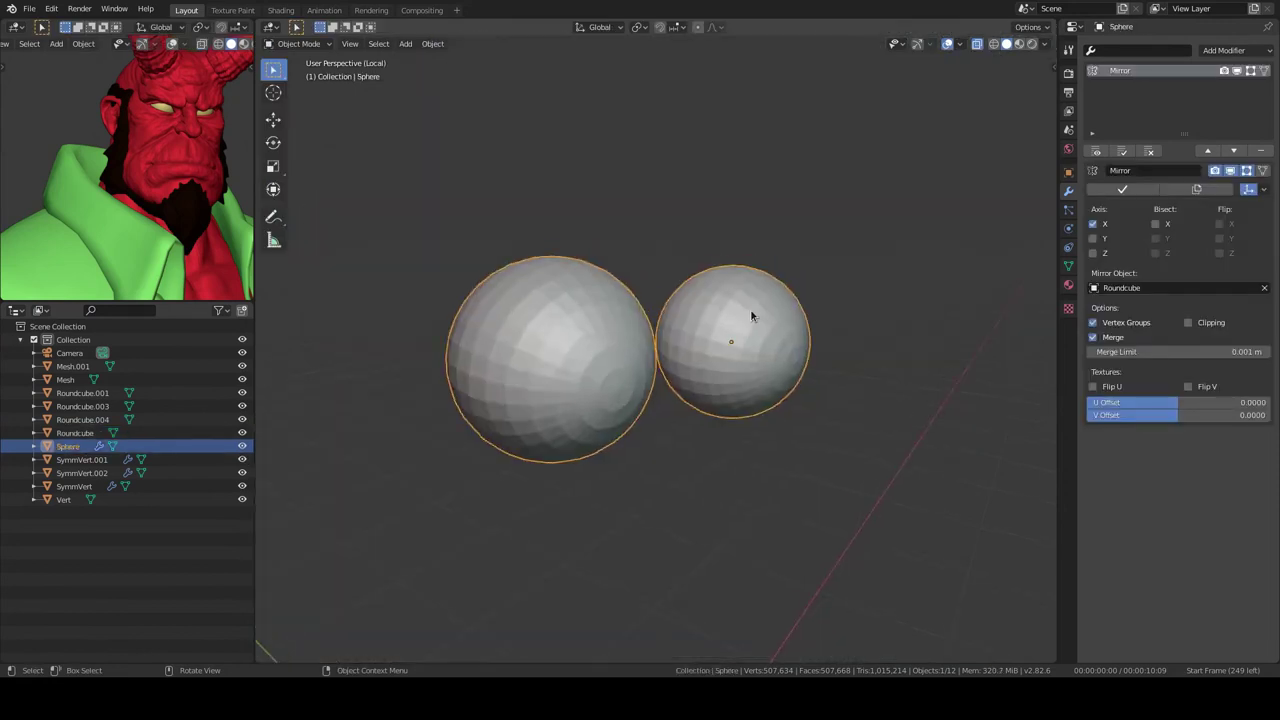
{"action": "key", "text": "ctrl+Tab"}
- In Edit Mode, cut a new edge loop around the eye sphere's pole
{"action": "key", "text": "Tab"}
{"action": "scroll", "coordinate": [789, 372], "scroll_direction": "up", "scroll_amount": 3}
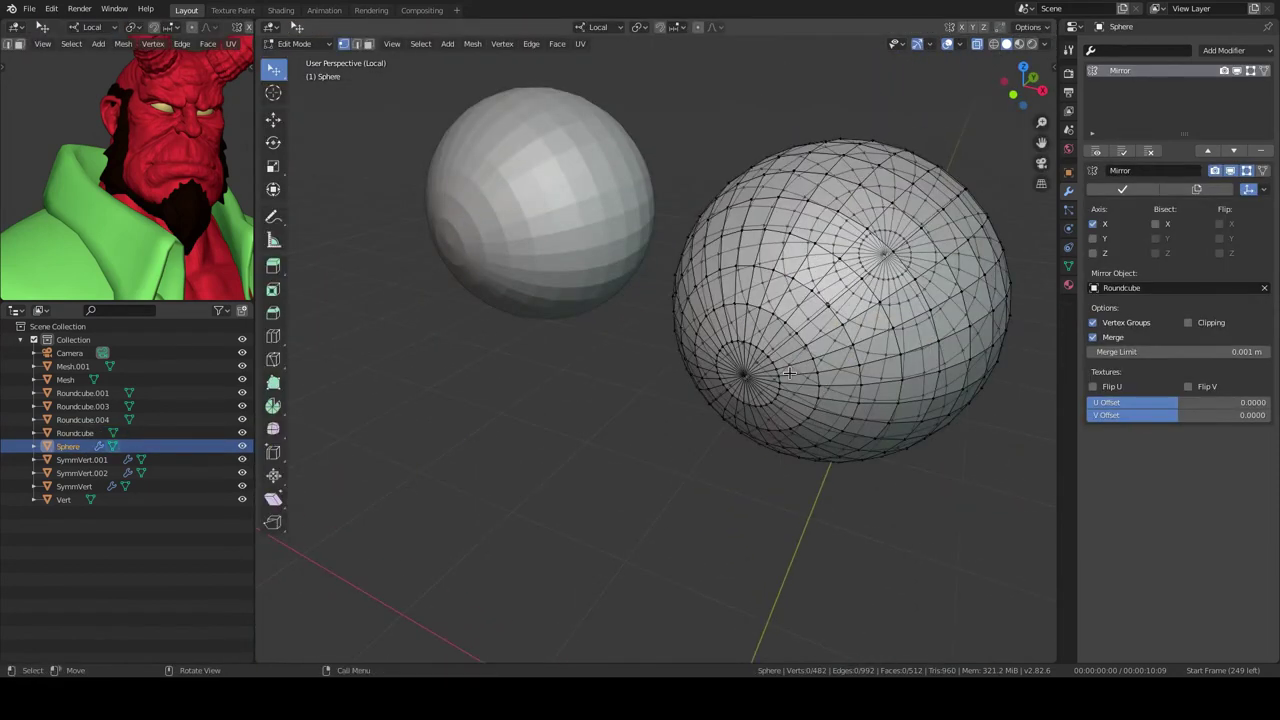
{"action": "left_click", "coordinate": [768, 338]}
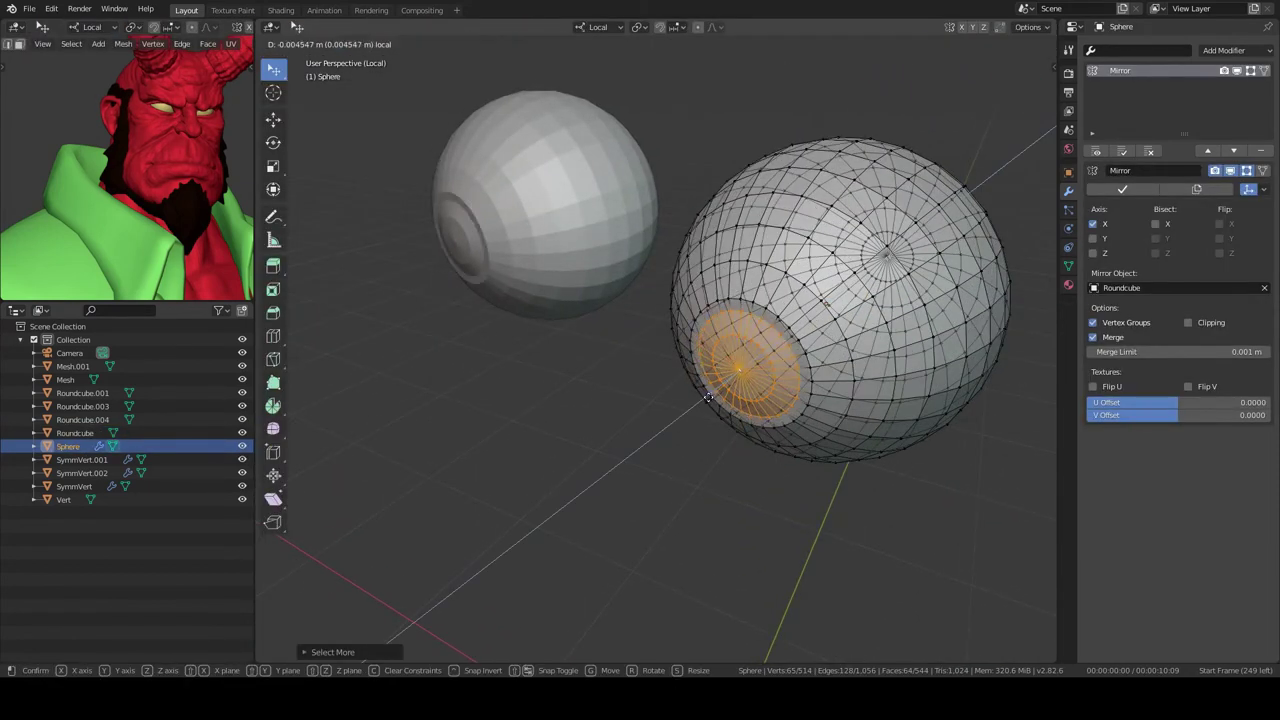
{"action": "left_click", "coordinate": [702, 407]}
{"action": "key", "text": "alt+a"}
{"action": "scroll", "coordinate": [803, 310], "scroll_direction": "up", "scroll_amount": 2}
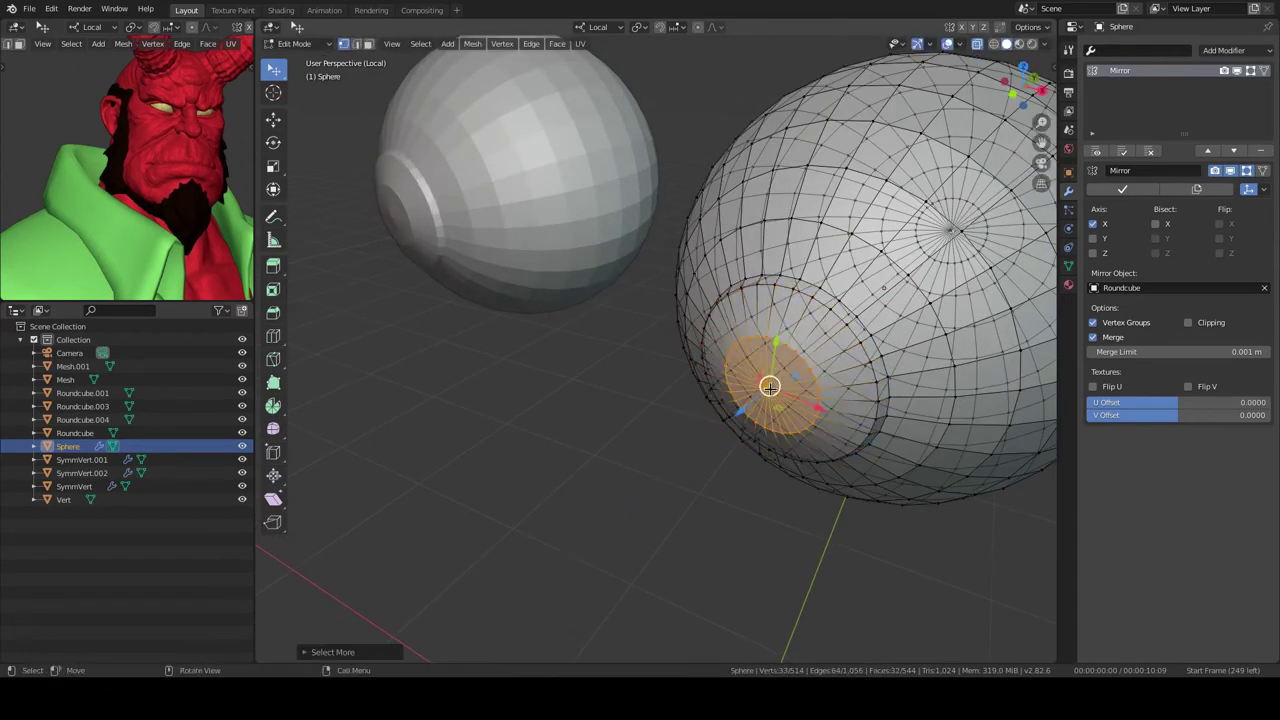
{"action": "scroll", "coordinate": [769, 386], "scroll_direction": "up", "scroll_amount": 2}
{"action": "key", "text": "a"}
- Add a Subdivision Surface modifier to the eye sphere
{"action": "left_click", "coordinate": [1223, 50]}
{"action": "left_click", "coordinate": [960, 247]}
{"action": "key", "text": "Tab"}
{"action": "scroll", "coordinate": [800, 283], "scroll_direction": "down", "scroll_amount": 3}
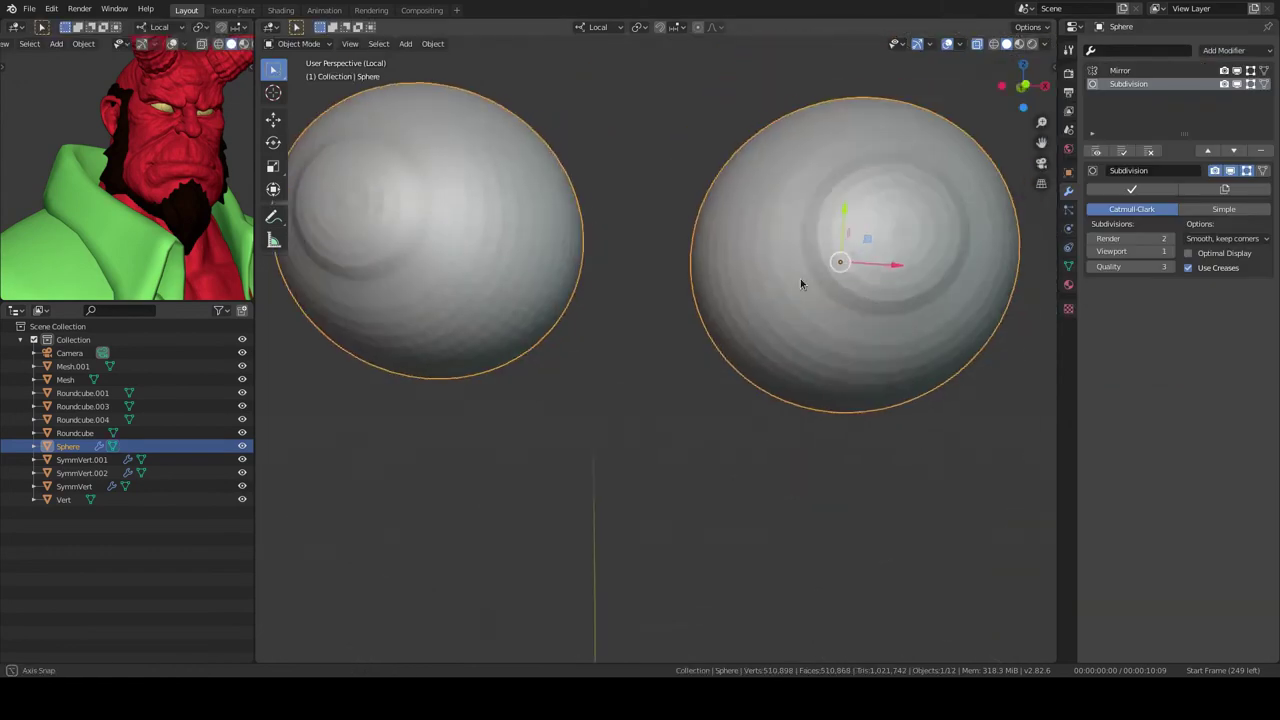
- Exit local view and start sculpting the beard mesh, Mesh.001
{"action": "key", "text": "KP_Divide"}
{"action": "mouse_move", "coordinate": [744, 269]}
{"action": "middle_mouse_down"}
{"action": "mouse_move", "coordinate": [706, 261]}
{"action": "mouse_move", "coordinate": [785, 287]}
{"action": "mouse_move", "coordinate": [760, 287]}
{"action": "middle_mouse_up"}
{"action": "scroll", "coordinate": [785, 287], "scroll_direction": "up", "scroll_amount": 2}
{"action": "left_click", "coordinate": [785, 287]}
{"action": "scroll", "coordinate": [785, 287], "scroll_direction": "down", "scroll_amount": 3}
{"action": "key", "text": "ctrl+Tab"}
{"action": "scroll", "coordinate": [740, 237], "scroll_direction": "up", "scroll_amount": 2}
- Reduce the brush radius to 34 px and sculpt strand ridges into the chin goatee
{"action": "mouse_move", "coordinate": [740, 237]}
{"action": "middle_mouse_down"}
{"action": "mouse_move", "coordinate": [743, 294]}
{"action": "mouse_move", "coordinate": [735, 253]}
{"action": "mouse_move", "coordinate": [805, 300]}
{"action": "middle_mouse_up"}
{"action": "scroll", "coordinate": [743, 294], "scroll_direction": "up", "scroll_amount": 3}
{"action": "scroll", "coordinate": [743, 294], "scroll_direction": "down", "scroll_amount": 2}
{"action": "mouse_move", "coordinate": [851, 355]}
{"action": "middle_mouse_down"}
{"action": "mouse_move", "coordinate": [800, 246]}
{"action": "mouse_move", "coordinate": [771, 346]}
{"action": "mouse_move", "coordinate": [845, 319]}
{"action": "mouse_move", "coordinate": [814, 309]}
{"action": "mouse_move", "coordinate": [669, 360]}
{"action": "mouse_move", "coordinate": [805, 388]}
{"action": "mouse_move", "coordinate": [790, 360]}
{"action": "mouse_move", "coordinate": [752, 371]}
{"action": "mouse_move", "coordinate": [829, 371]}
{"action": "mouse_move", "coordinate": [843, 334]}
{"action": "mouse_move", "coordinate": [777, 346]}
{"action": "mouse_move", "coordinate": [817, 325]}
{"action": "mouse_move", "coordinate": [800, 306]}
{"action": "mouse_move", "coordinate": [798, 337]}
{"action": "middle_mouse_up"}
{"action": "scroll", "coordinate": [817, 337], "scroll_direction": "down", "scroll_amount": 2}
{"action": "scroll", "coordinate": [800, 340], "scroll_direction": "down", "scroll_amount": 2}
{"action": "scroll", "coordinate": [814, 309], "scroll_direction": "up", "scroll_amount": 2}
{"action": "key", "text": "shift+d"}
- Review the beard from side and front views, switching back to the Clay brush
{"action": "middle_click_drag", "start_coordinate": [792, 291], "coordinate": [808, 210]}
{"action": "mouse_move", "coordinate": [727, 356]}
{"action": "middle_mouse_down"}
{"action": "mouse_move", "coordinate": [790, 310]}
{"action": "mouse_move", "coordinate": [797, 284]}
{"action": "mouse_move", "coordinate": [817, 308]}
{"action": "middle_mouse_up"}
{"action": "key", "text": "c"}
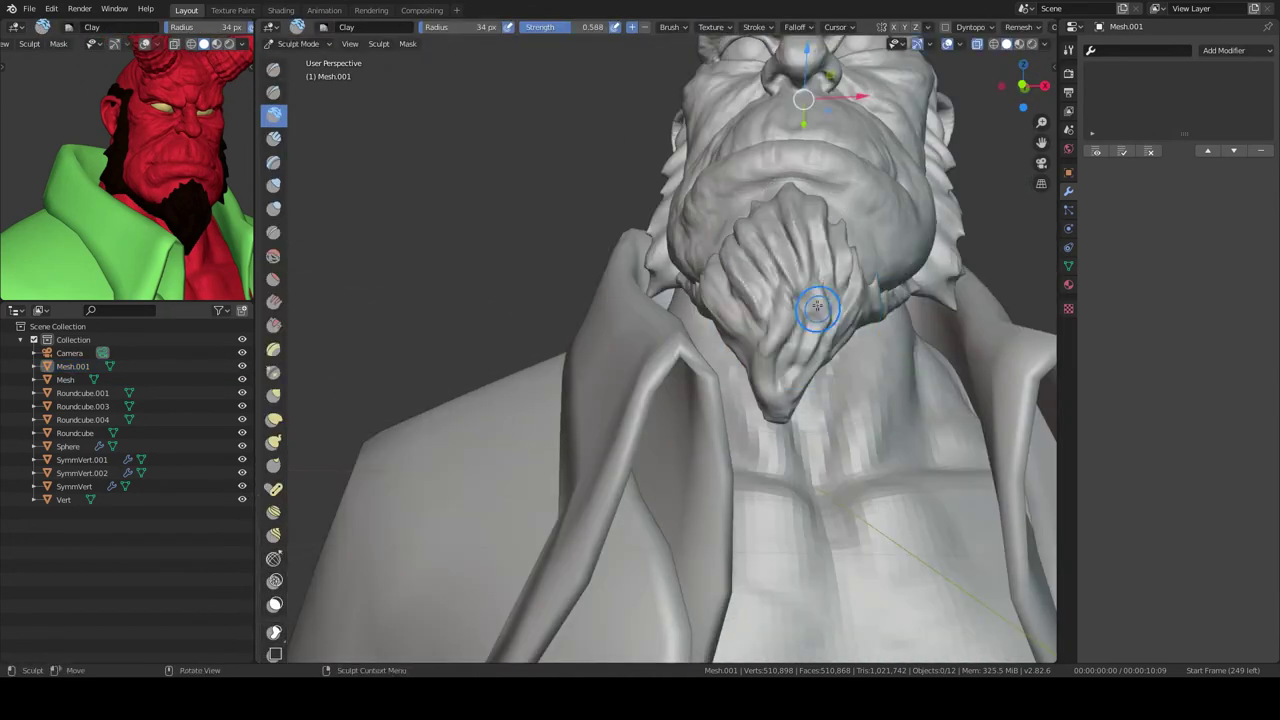
{"action": "middle_click_drag", "start_coordinate": [818, 215], "coordinate": [802, 352]}
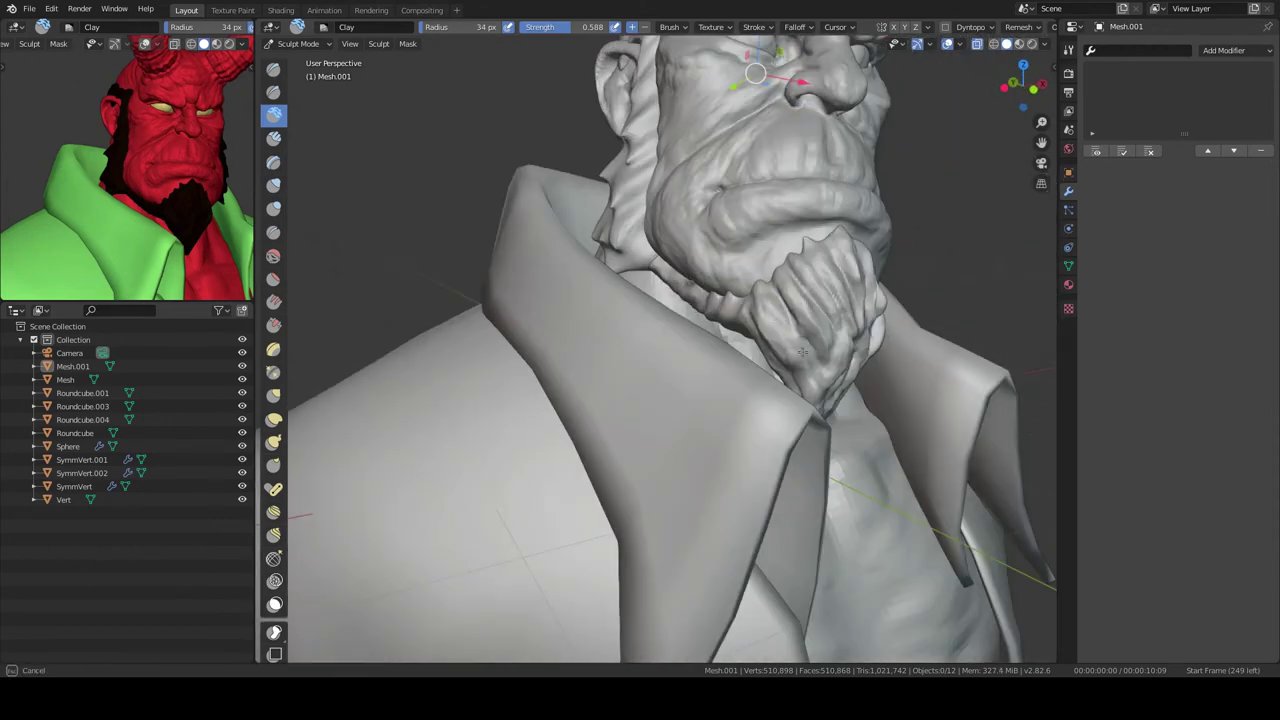
- Switch sculpting to the ear-and-sideburn mesh and inspect it from several angles
{"action": "key", "text": "alt+q"}
{"action": "mouse_move", "coordinate": [820, 289]}
{"action": "middle_mouse_down"}
{"action": "mouse_move", "coordinate": [758, 271]}
{"action": "mouse_move", "coordinate": [789, 283]}
{"action": "mouse_move", "coordinate": [784, 244]}
{"action": "mouse_move", "coordinate": [838, 213]}
{"action": "middle_mouse_up"}
{"action": "scroll", "coordinate": [789, 283], "scroll_direction": "up", "scroll_amount": 3}
{"action": "middle_click_drag", "start_coordinate": [802, 263], "coordinate": [840, 263]}
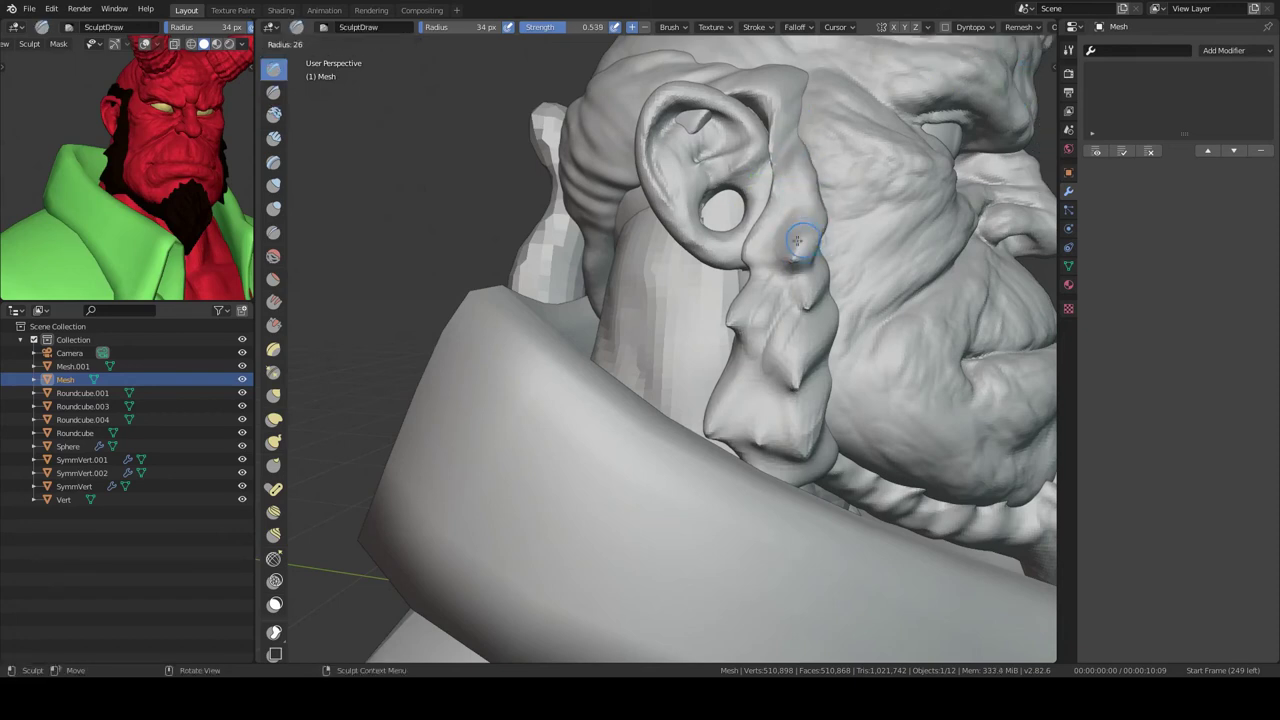
{"action": "mouse_move", "coordinate": [784, 219]}
{"action": "middle_mouse_down", "text": "ctrl"}
{"action": "mouse_move", "coordinate": [808, 266]}
{"action": "mouse_move", "coordinate": [814, 337]}
{"action": "mouse_move", "coordinate": [780, 300]}
{"action": "mouse_move", "coordinate": [760, 303]}
{"action": "mouse_move", "coordinate": [874, 205]}
{"action": "middle_mouse_up", "text": "ctrl"}
{"action": "mouse_move", "coordinate": [808, 250]}
{"action": "middle_mouse_down"}
{"action": "mouse_move", "coordinate": [860, 143]}
{"action": "mouse_move", "coordinate": [794, 246]}
{"action": "mouse_move", "coordinate": [763, 240]}
{"action": "mouse_move", "coordinate": [789, 251]}
{"action": "mouse_move", "coordinate": [795, 290]}
{"action": "mouse_move", "coordinate": [802, 209]}
{"action": "middle_mouse_up"}
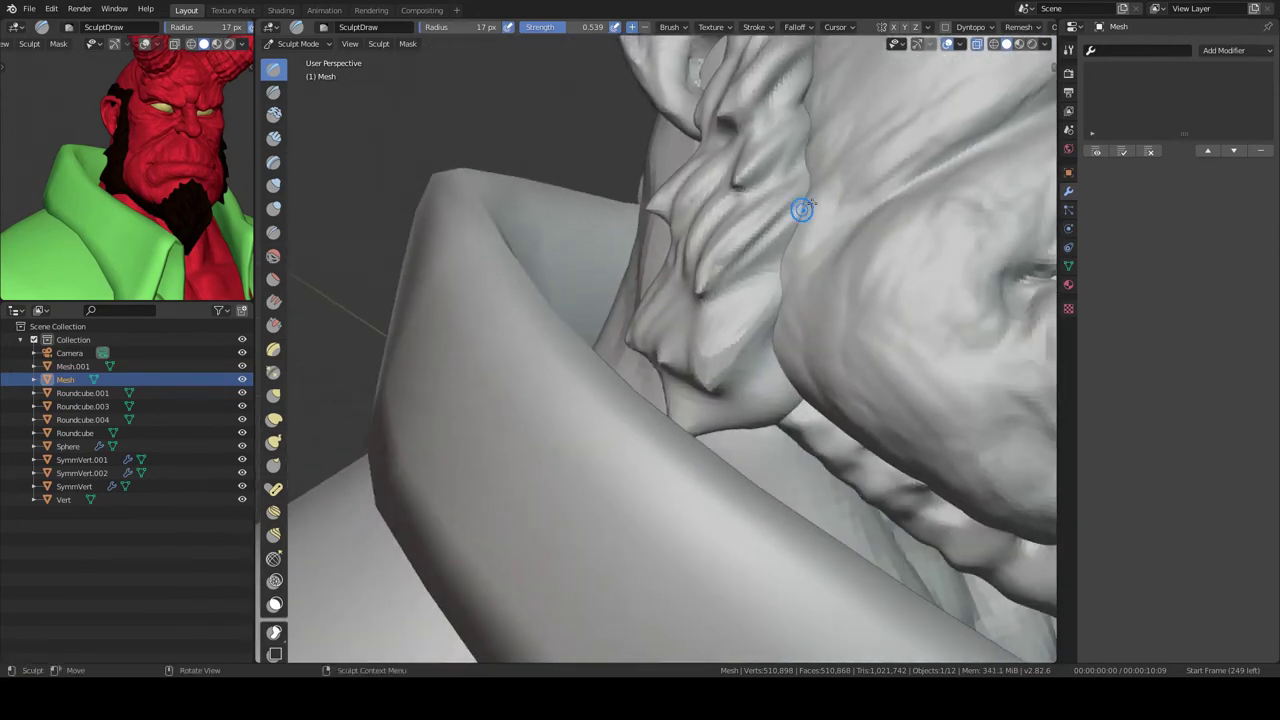
{"action": "mouse_move", "coordinate": [735, 297]}
{"action": "middle_mouse_down"}
{"action": "mouse_move", "coordinate": [726, 394]}
{"action": "mouse_move", "coordinate": [762, 304]}
{"action": "middle_mouse_up"}
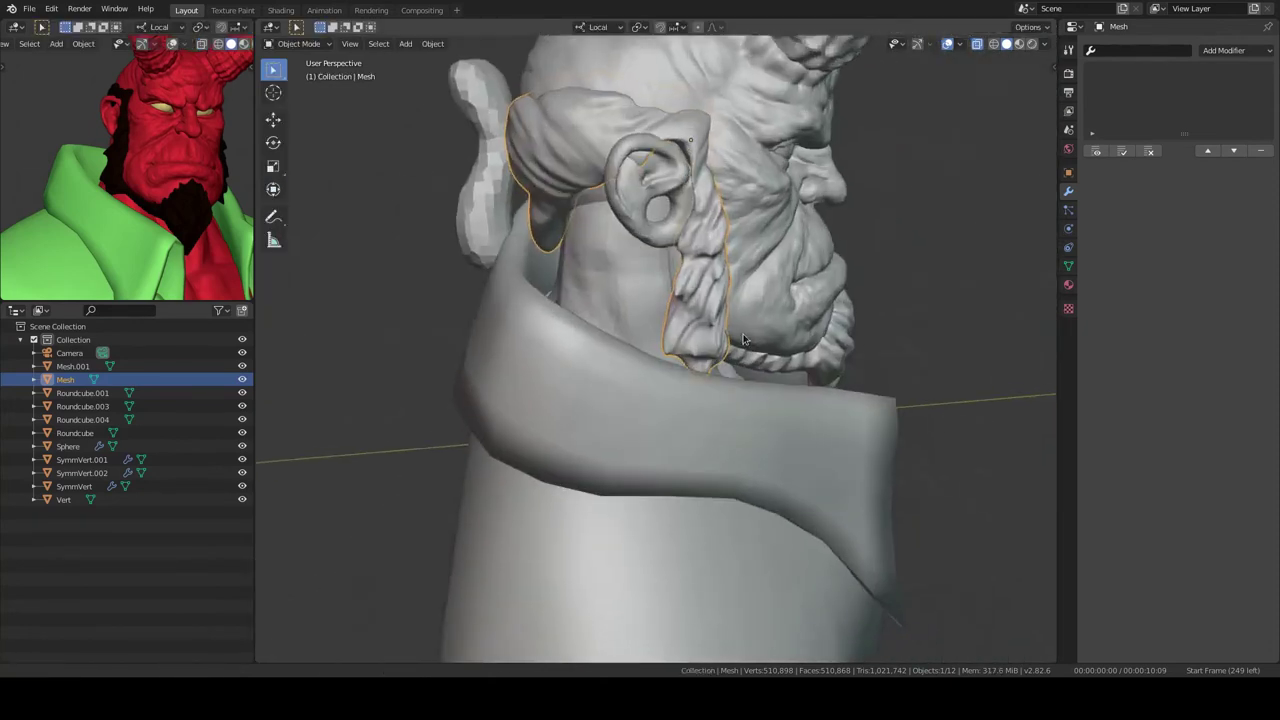
- Orbit around the ear, back of the head and horns to review the bust
{"action": "key", "text": "ctrl+Tab"}
{"action": "mouse_move", "coordinate": [789, 161]}
{"action": "middle_mouse_down"}
{"action": "mouse_move", "coordinate": [749, 329]}
{"action": "mouse_move", "coordinate": [731, 266]}
{"action": "mouse_move", "coordinate": [688, 338]}
{"action": "mouse_move", "coordinate": [705, 286]}
{"action": "middle_mouse_up"}
{"action": "mouse_move", "coordinate": [680, 355]}
{"action": "middle_mouse_down"}
{"action": "mouse_move", "coordinate": [677, 309]}
{"action": "mouse_move", "coordinate": [600, 277]}
{"action": "mouse_move", "coordinate": [675, 384]}
{"action": "mouse_move", "coordinate": [565, 342]}
{"action": "middle_mouse_up"}
{"action": "mouse_move", "coordinate": [482, 236]}
{"action": "middle_mouse_down"}
{"action": "mouse_move", "coordinate": [571, 374]}
{"action": "mouse_move", "coordinate": [514, 363]}
{"action": "mouse_move", "coordinate": [700, 430]}
{"action": "mouse_move", "coordinate": [851, 457]}
{"action": "middle_mouse_up"}
{"action": "scroll", "coordinate": [800, 470], "scroll_direction": "down", "scroll_amount": 5}
- Go back to Object Mode, select the Roundcube head mesh and enter Sculpt Mode on it
{"action": "key", "text": "ctrl+Tab"}
{"action": "mouse_move", "coordinate": [760, 458]}
{"action": "middle_mouse_down"}
{"action": "mouse_move", "coordinate": [700, 220]}
{"action": "mouse_move", "coordinate": [757, 306]}
{"action": "mouse_move", "coordinate": [817, 278]}
{"action": "mouse_move", "coordinate": [791, 254]}
{"action": "mouse_move", "coordinate": [791, 277]}
{"action": "mouse_move", "coordinate": [877, 220]}
{"action": "mouse_move", "coordinate": [845, 152]}
{"action": "mouse_move", "coordinate": [863, 229]}
{"action": "mouse_move", "coordinate": [771, 260]}
{"action": "mouse_move", "coordinate": [836, 347]}
{"action": "mouse_move", "coordinate": [743, 294]}
{"action": "middle_mouse_up"}
{"action": "left_click", "coordinate": [727, 309]}
{"action": "key", "text": "ctrl+Tab"}
{"action": "scroll", "coordinate": [746, 320], "scroll_direction": "up", "scroll_amount": 4}
{"action": "scroll", "coordinate": [757, 306], "scroll_direction": "up", "scroll_amount": 3}
{"action": "scroll", "coordinate": [877, 220], "scroll_direction": "up", "scroll_amount": 3}
{"action": "scroll", "coordinate": [743, 294], "scroll_direction": "down", "scroll_amount": 4}
{"action": "scroll", "coordinate": [649, 386], "scroll_direction": "up", "scroll_amount": 4}
- Set the Draw Sharp radius to 32 px and crease the cheek, lips and brow
{"action": "mouse_move", "coordinate": [649, 386]}
{"action": "middle_mouse_down"}
{"action": "mouse_move", "coordinate": [652, 425]}
{"action": "mouse_move", "coordinate": [651, 357]}
{"action": "mouse_move", "coordinate": [614, 326]}
{"action": "mouse_move", "coordinate": [643, 331]}
{"action": "mouse_move", "coordinate": [638, 357]}
{"action": "mouse_move", "coordinate": [614, 294]}
{"action": "mouse_move", "coordinate": [834, 263]}
{"action": "mouse_move", "coordinate": [748, 300]}
{"action": "mouse_move", "coordinate": [690, 252]}
{"action": "mouse_move", "coordinate": [731, 332]}
{"action": "middle_mouse_up"}
{"action": "left_click", "coordinate": [690, 252]}
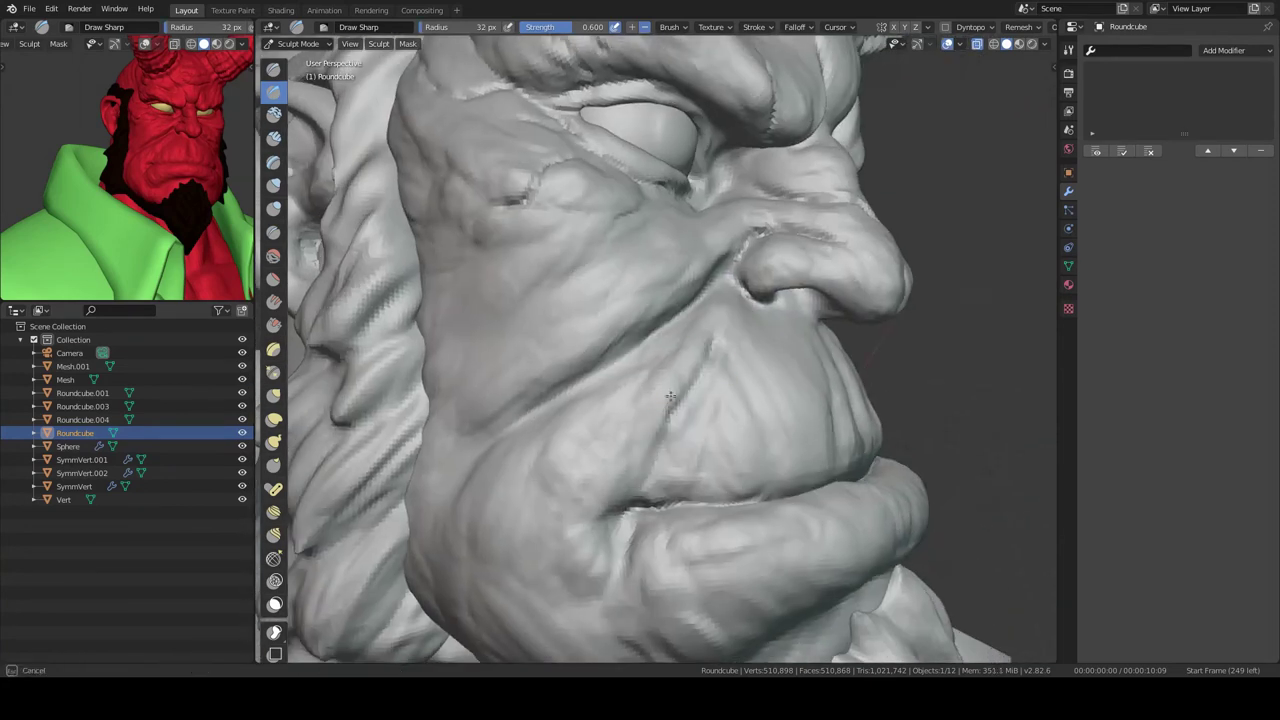
{"action": "mouse_move", "coordinate": [668, 412]}
{"action": "middle_mouse_down"}
{"action": "mouse_move", "coordinate": [680, 380]}
{"action": "mouse_move", "coordinate": [632, 368]}
{"action": "mouse_move", "coordinate": [677, 387]}
{"action": "mouse_move", "coordinate": [717, 463]}
{"action": "middle_mouse_up"}
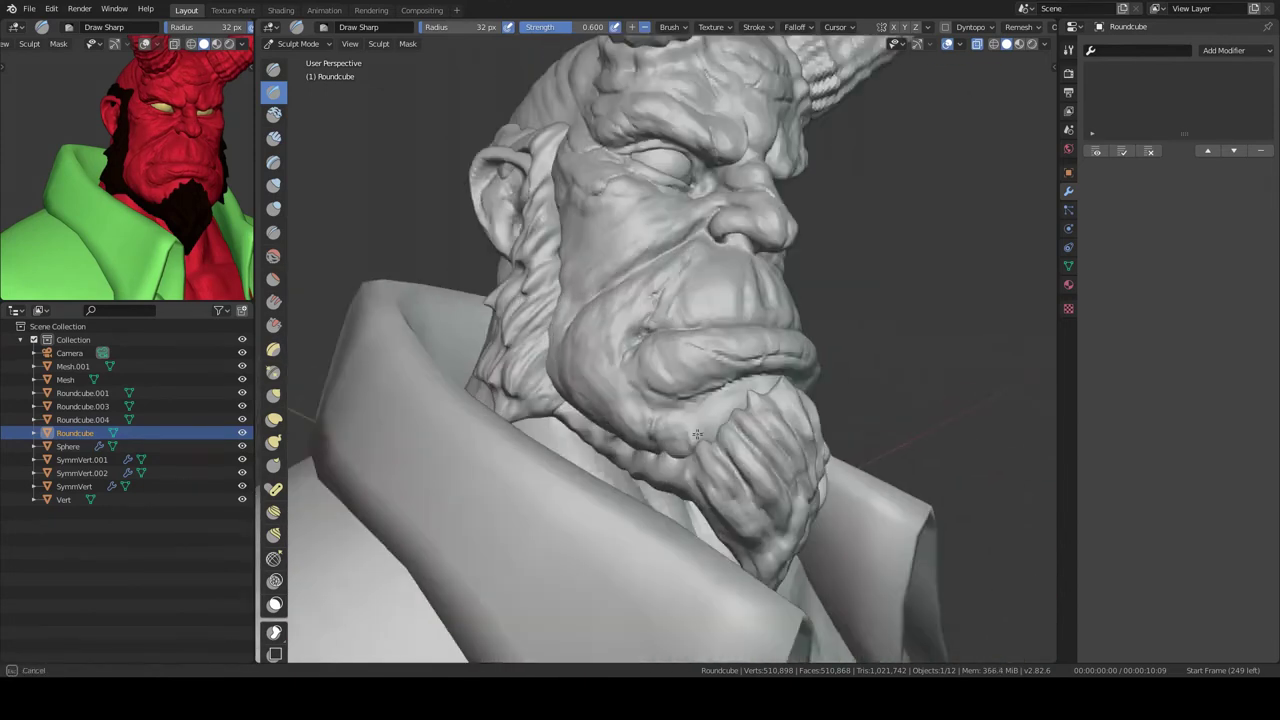
{"action": "mouse_move", "coordinate": [697, 434]}
{"action": "middle_mouse_down"}
{"action": "mouse_move", "coordinate": [651, 407]}
{"action": "mouse_move", "coordinate": [808, 334]}
{"action": "mouse_move", "coordinate": [720, 337]}
{"action": "mouse_move", "coordinate": [760, 420]}
{"action": "mouse_move", "coordinate": [677, 366]}
{"action": "mouse_move", "coordinate": [731, 366]}
{"action": "mouse_move", "coordinate": [722, 344]}
{"action": "mouse_move", "coordinate": [671, 329]}
{"action": "mouse_move", "coordinate": [675, 403]}
{"action": "mouse_move", "coordinate": [650, 390]}
{"action": "mouse_move", "coordinate": [680, 420]}
{"action": "mouse_move", "coordinate": [591, 341]}
{"action": "mouse_move", "coordinate": [863, 306]}
{"action": "mouse_move", "coordinate": [757, 289]}
{"action": "mouse_move", "coordinate": [716, 147]}
{"action": "mouse_move", "coordinate": [729, 243]}
{"action": "mouse_move", "coordinate": [700, 300]}
{"action": "middle_mouse_up"}
{"action": "scroll", "coordinate": [646, 400], "scroll_direction": "down", "scroll_amount": 5}
{"action": "scroll", "coordinate": [648, 395], "scroll_direction": "up", "scroll_amount": 5}
{"action": "scroll", "coordinate": [674, 332], "scroll_direction": "down", "scroll_amount": 2}
{"action": "scroll", "coordinate": [686, 400], "scroll_direction": "down", "scroll_amount": 3}
{"action": "scroll", "coordinate": [591, 341], "scroll_direction": "up", "scroll_amount": 5}
{"action": "scroll", "coordinate": [591, 341], "scroll_direction": "down", "scroll_amount": 3}
{"action": "scroll", "coordinate": [716, 147], "scroll_direction": "up", "scroll_amount": 3}
{"action": "scroll", "coordinate": [729, 243], "scroll_direction": "down", "scroll_amount": 4}
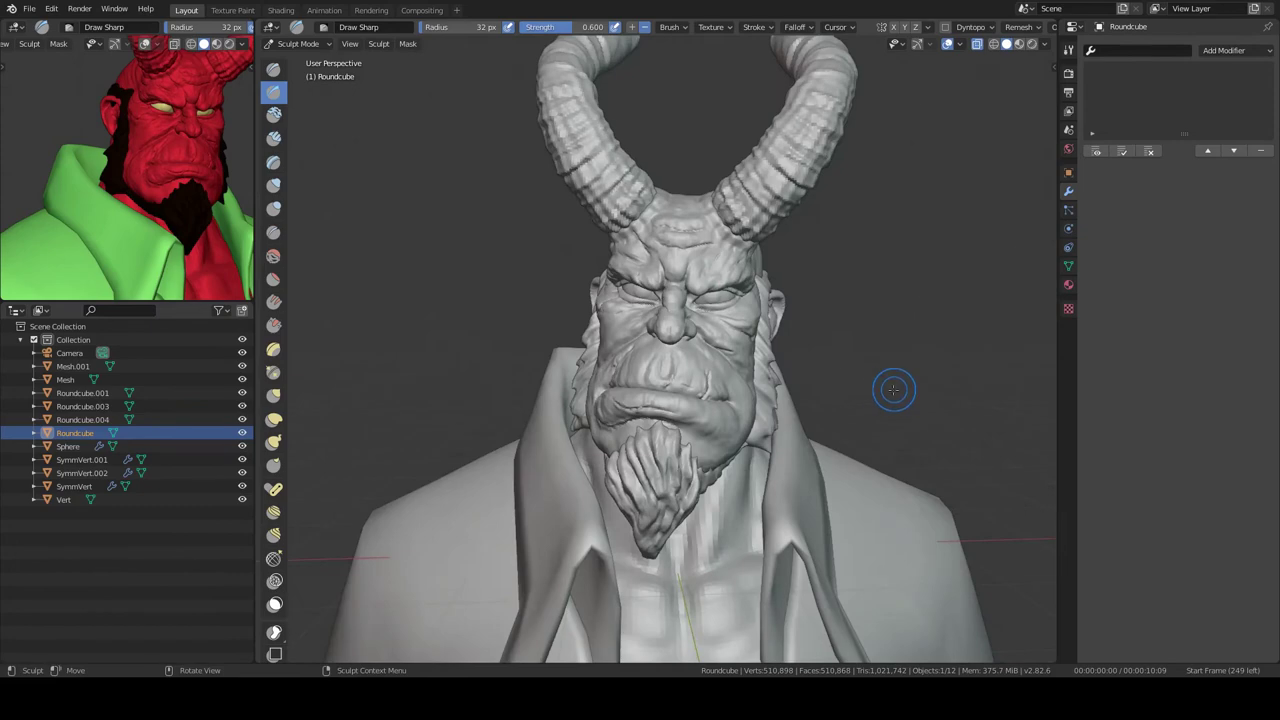
{"action": "scroll", "coordinate": [659, 343], "scroll_direction": "up", "scroll_amount": 3}
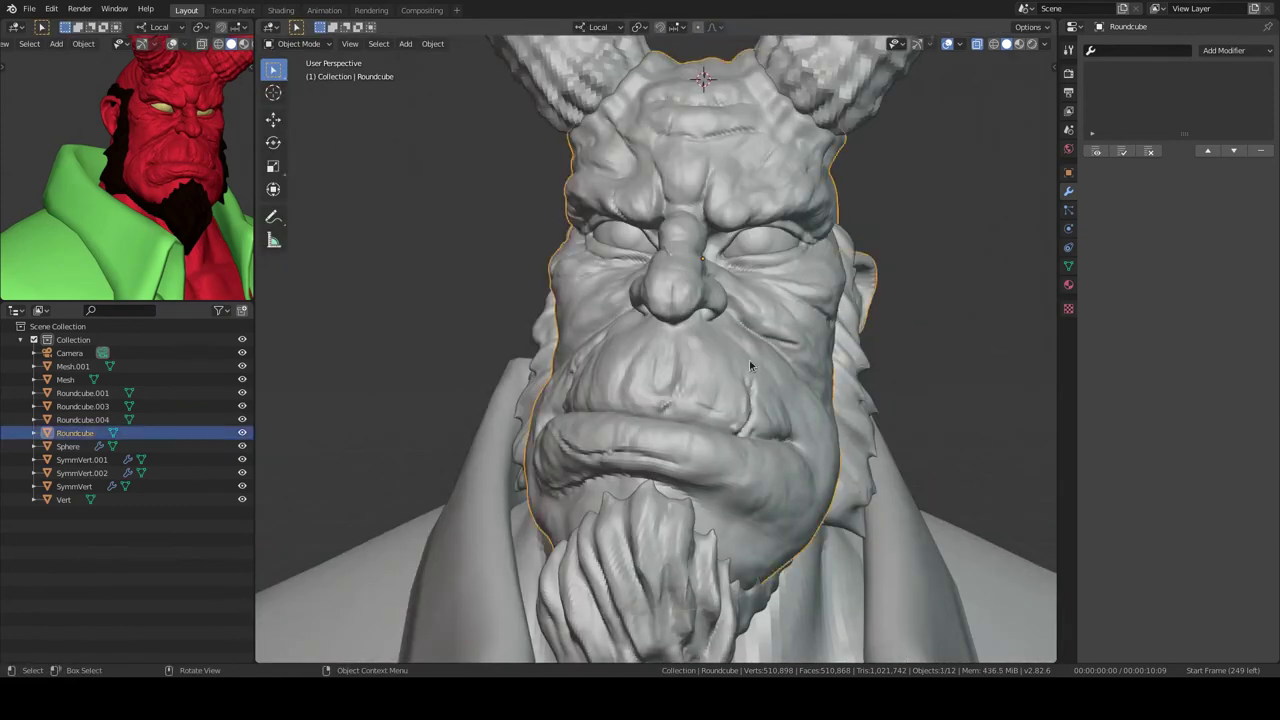
- Put Roundcube back in Sculpt Mode with Elastic Deform enlarged to 90 px
{"action": "key", "text": "ctrl+Tab"}
{"action": "scroll", "coordinate": [750, 350], "scroll_direction": "up", "scroll_amount": 3}
{"action": "scroll", "coordinate": [711, 397], "scroll_direction": "up", "scroll_amount": 3}
{"action": "scroll", "coordinate": [771, 380], "scroll_direction": "down", "scroll_amount": 1}
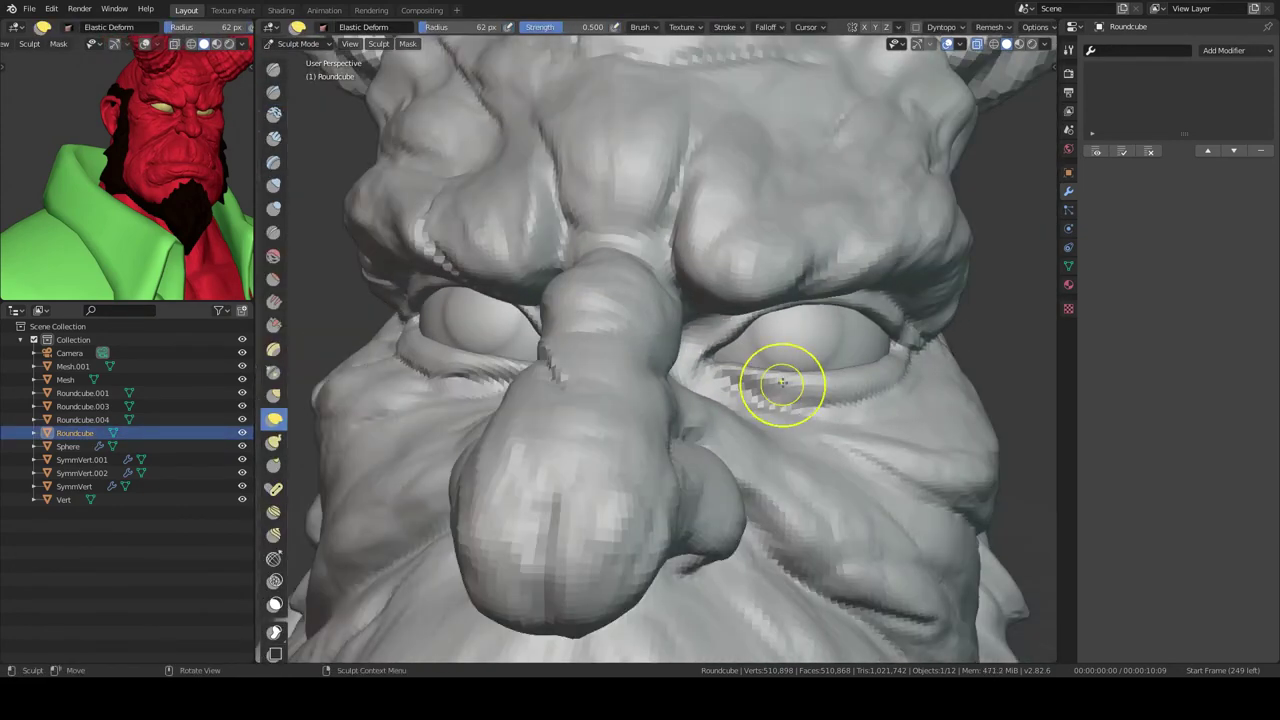
{"action": "middle_click_drag", "start_coordinate": [771, 380], "coordinate": [600, 334]}
{"action": "scroll", "coordinate": [671, 244], "scroll_direction": "up", "scroll_amount": 3}
- Reshape the eyelids around the eyeballs from frontal and three-quarter views
{"action": "mouse_move", "coordinate": [671, 244]}
{"action": "middle_mouse_down"}
{"action": "mouse_move", "coordinate": [600, 300]}
{"action": "mouse_move", "coordinate": [851, 194]}
{"action": "mouse_move", "coordinate": [754, 304]}
{"action": "middle_mouse_up"}
{"action": "scroll", "coordinate": [754, 304], "scroll_direction": "up", "scroll_amount": 3}
{"action": "scroll", "coordinate": [809, 400], "scroll_direction": "up", "scroll_amount": 2}
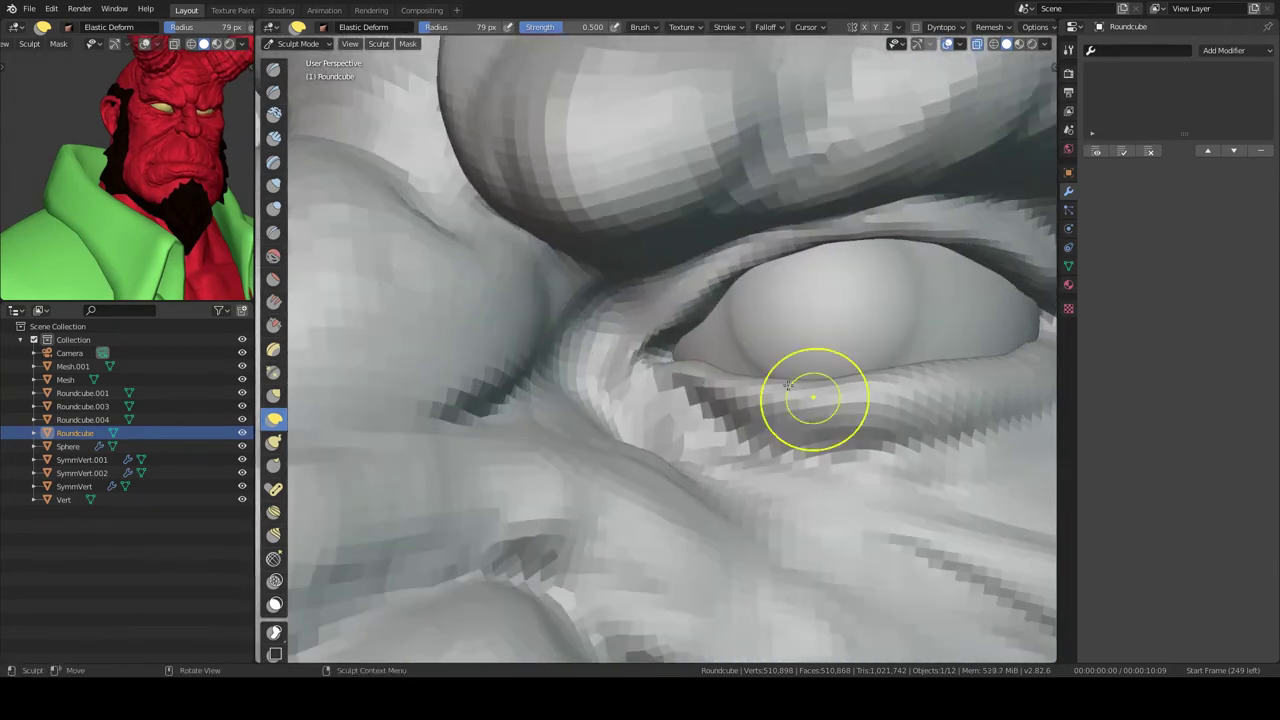
{"action": "scroll", "coordinate": [809, 400], "scroll_direction": "down", "scroll_amount": 4}
{"action": "middle_click_drag", "start_coordinate": [809, 400], "coordinate": [776, 415]}
{"action": "scroll", "coordinate": [776, 415], "scroll_direction": "up", "scroll_amount": 2}
{"action": "mouse_move", "coordinate": [686, 343]}
{"action": "middle_mouse_down"}
{"action": "mouse_move", "coordinate": [687, 439]}
{"action": "mouse_move", "coordinate": [729, 414]}
{"action": "mouse_move", "coordinate": [809, 301]}
{"action": "mouse_move", "coordinate": [557, 429]}
{"action": "mouse_move", "coordinate": [586, 414]}
{"action": "mouse_move", "coordinate": [629, 420]}
{"action": "mouse_move", "coordinate": [650, 400]}
{"action": "middle_mouse_up"}
- Continue shaping the eye and nose area, ending on a frontal view of the horned head
{"action": "scroll", "coordinate": [687, 439], "scroll_direction": "down", "scroll_amount": 5}
{"action": "scroll", "coordinate": [687, 439], "scroll_direction": "up", "scroll_amount": 5}
{"action": "scroll", "coordinate": [557, 441], "scroll_direction": "up", "scroll_amount": 1}
{"action": "scroll", "coordinate": [763, 382], "scroll_direction": "down", "scroll_amount": 5}
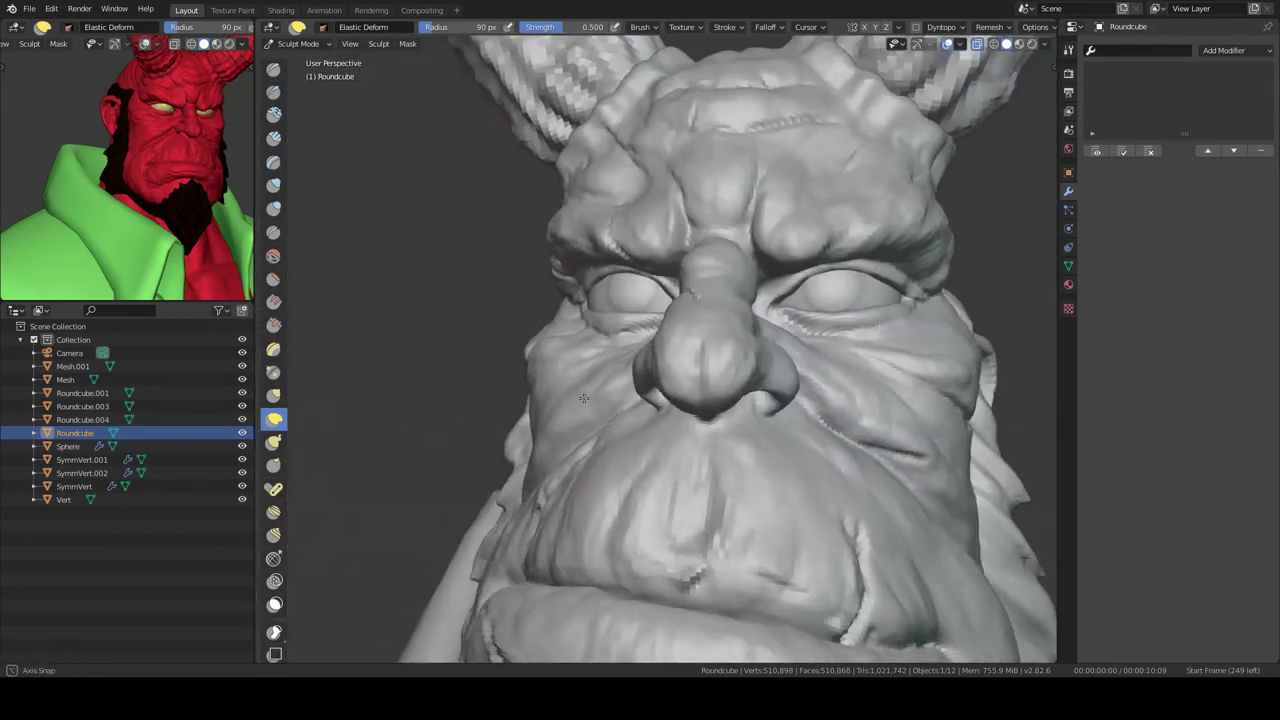
{"action": "scroll", "coordinate": [763, 382], "scroll_direction": "up", "scroll_amount": 5}
{"action": "middle_click_drag", "start_coordinate": [740, 400], "coordinate": [763, 382]}
{"action": "middle_click_drag", "start_coordinate": [596, 393], "coordinate": [640, 500]}
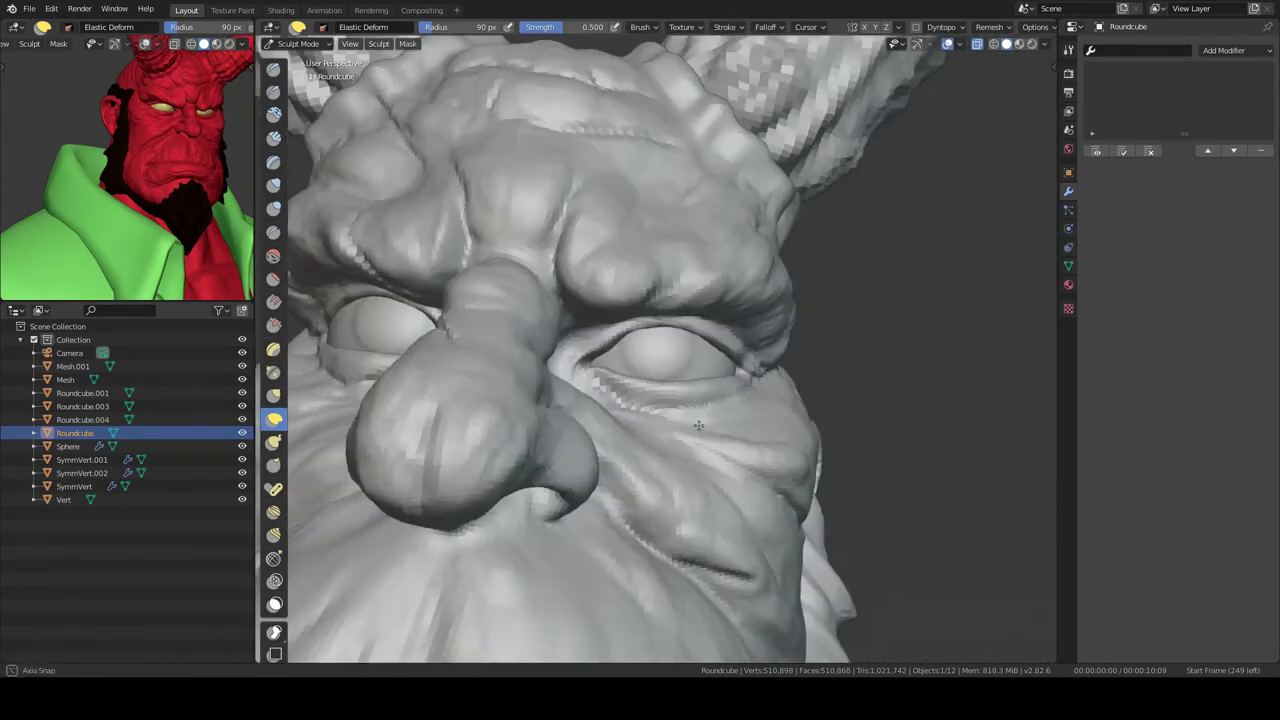
{"action": "scroll", "coordinate": [651, 527], "scroll_direction": "down", "scroll_amount": 3}
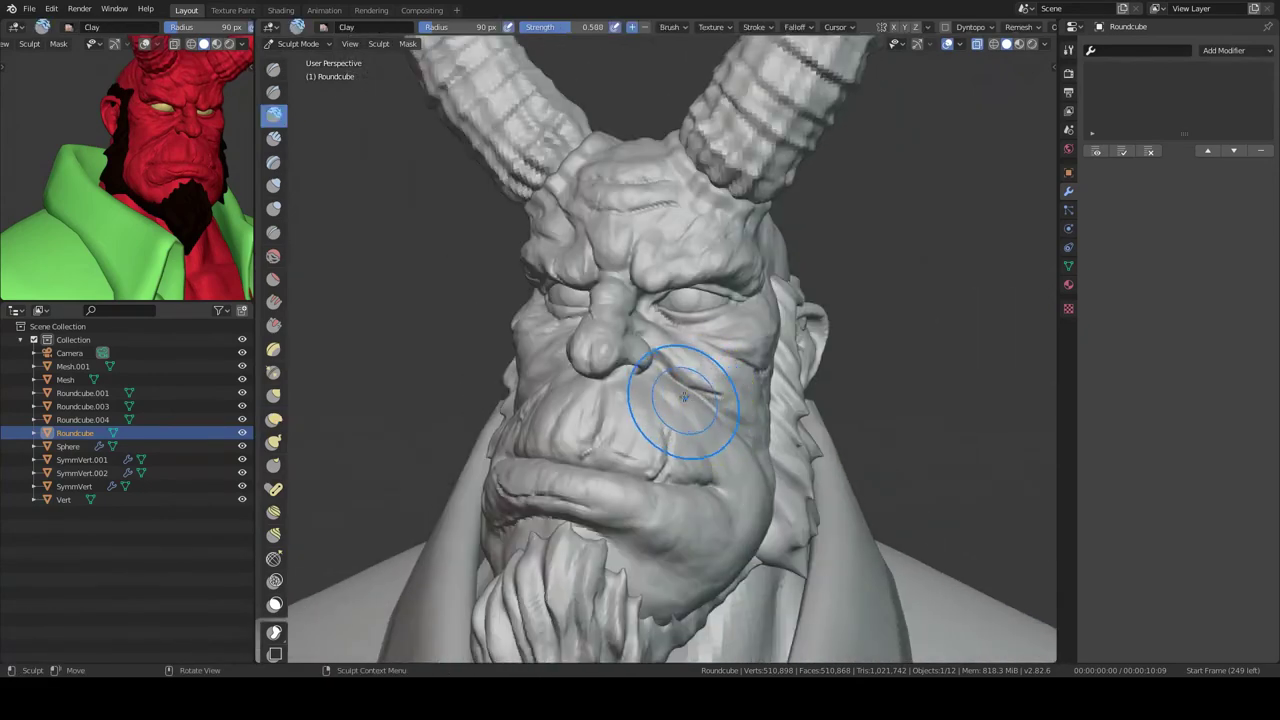
- With Draw Sharp at 35 px, carve crease lines into the cheek and above the mouth
{"action": "key", "text": "bracketleft"}
{"action": "key", "text": "bracketleft"}
{"action": "key", "text": "bracketleft"}
{"action": "scroll", "coordinate": [684, 405], "scroll_direction": "up", "scroll_amount": 4}
{"action": "mouse_move", "coordinate": [684, 405]}
{"action": "middle_mouse_down"}
{"action": "mouse_move", "coordinate": [700, 303]}
{"action": "mouse_move", "coordinate": [823, 357]}
{"action": "mouse_move", "coordinate": [703, 422]}
{"action": "middle_mouse_up"}
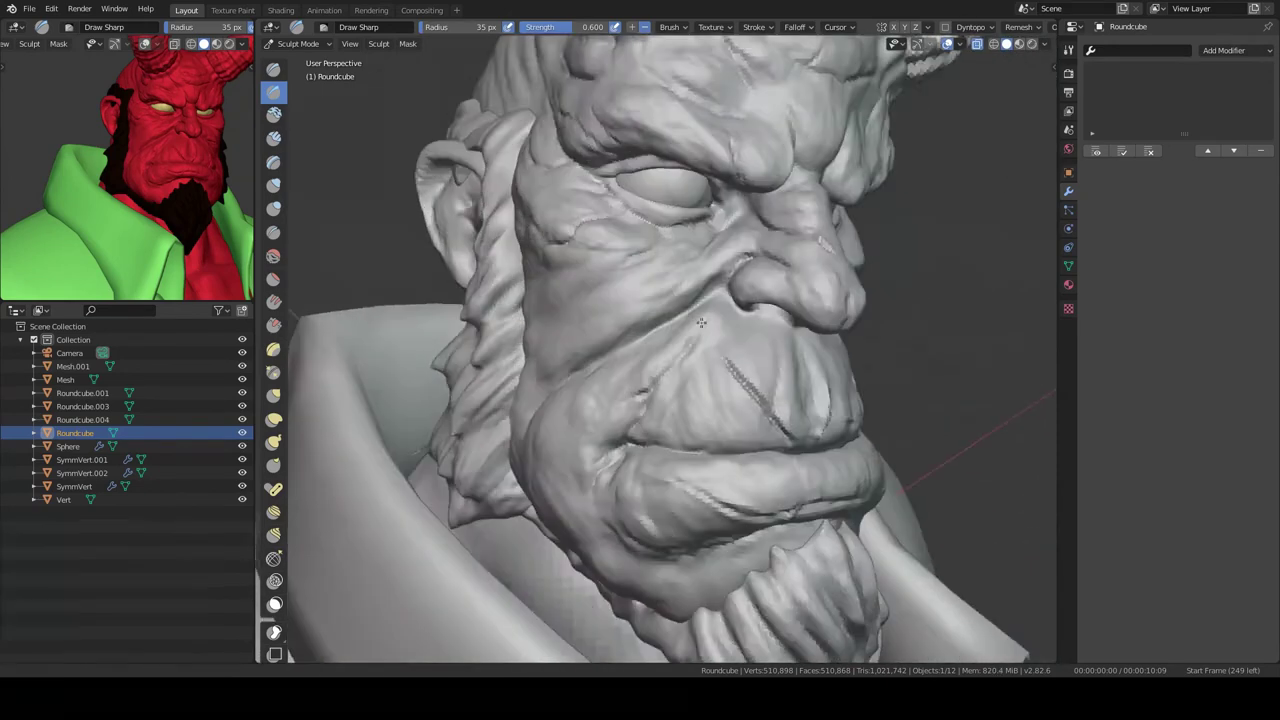
{"action": "mouse_move", "coordinate": [655, 319]}
{"action": "middle_mouse_down"}
{"action": "mouse_move", "coordinate": [751, 429]}
{"action": "mouse_move", "coordinate": [726, 301]}
{"action": "middle_mouse_up"}
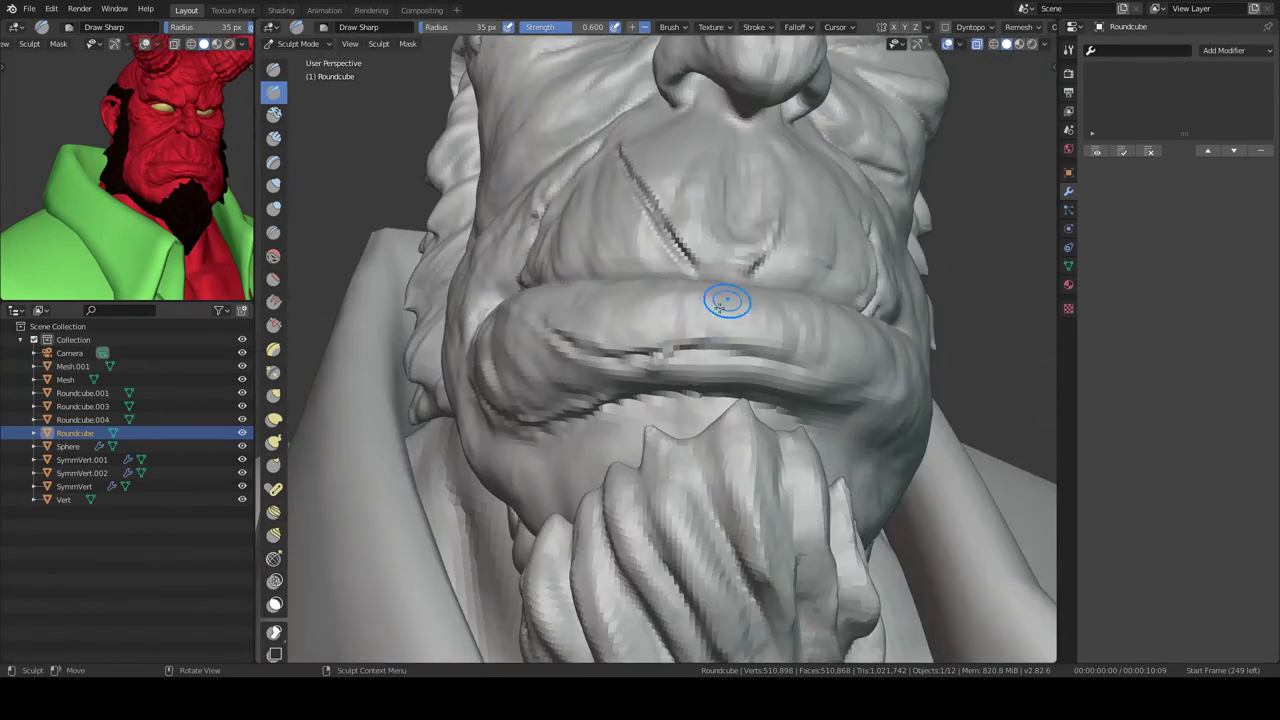
{"action": "mouse_move", "coordinate": [730, 345]}
{"action": "middle_mouse_down"}
{"action": "mouse_move", "coordinate": [692, 297]}
{"action": "mouse_move", "coordinate": [677, 300]}
{"action": "mouse_move", "coordinate": [699, 362]}
{"action": "middle_mouse_up"}
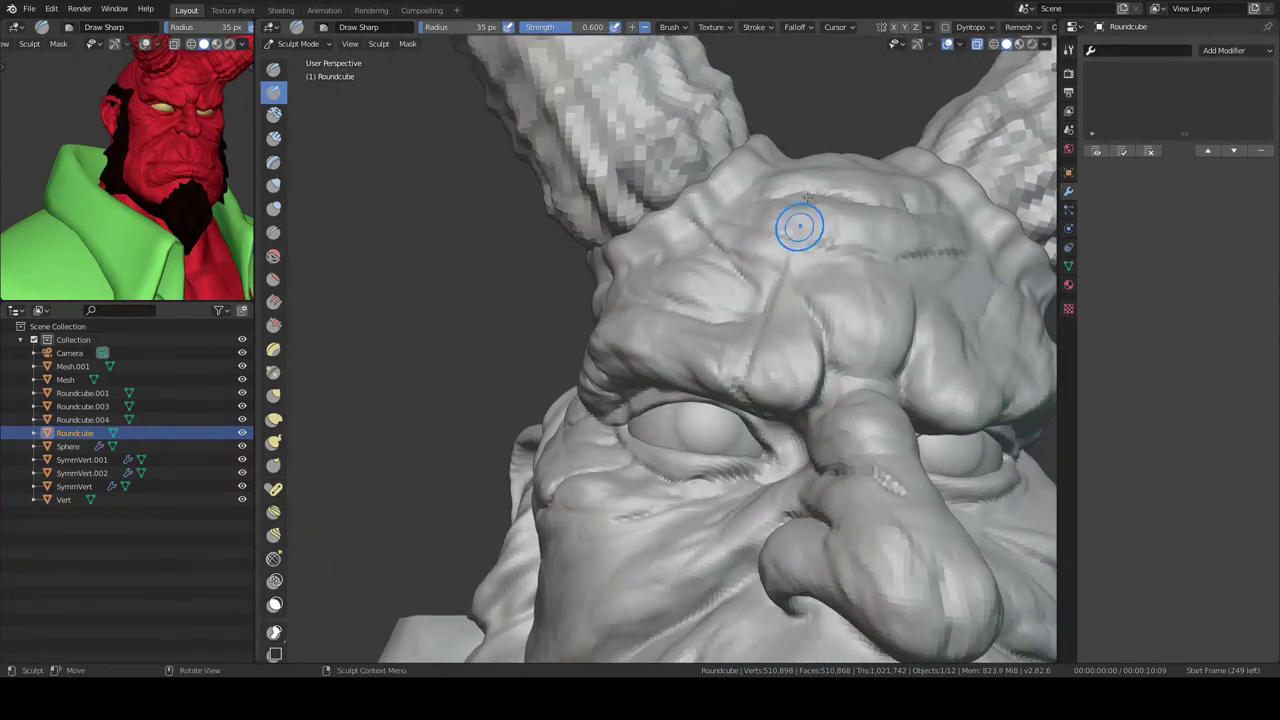
{"action": "middle_click_drag", "start_coordinate": [800, 226], "coordinate": [842, 278]}
- Carve a sharp crease across the forehead, then make the SymmVert horns the sculpt target
{"action": "middle_click_drag", "start_coordinate": [792, 366], "coordinate": [791, 314]}
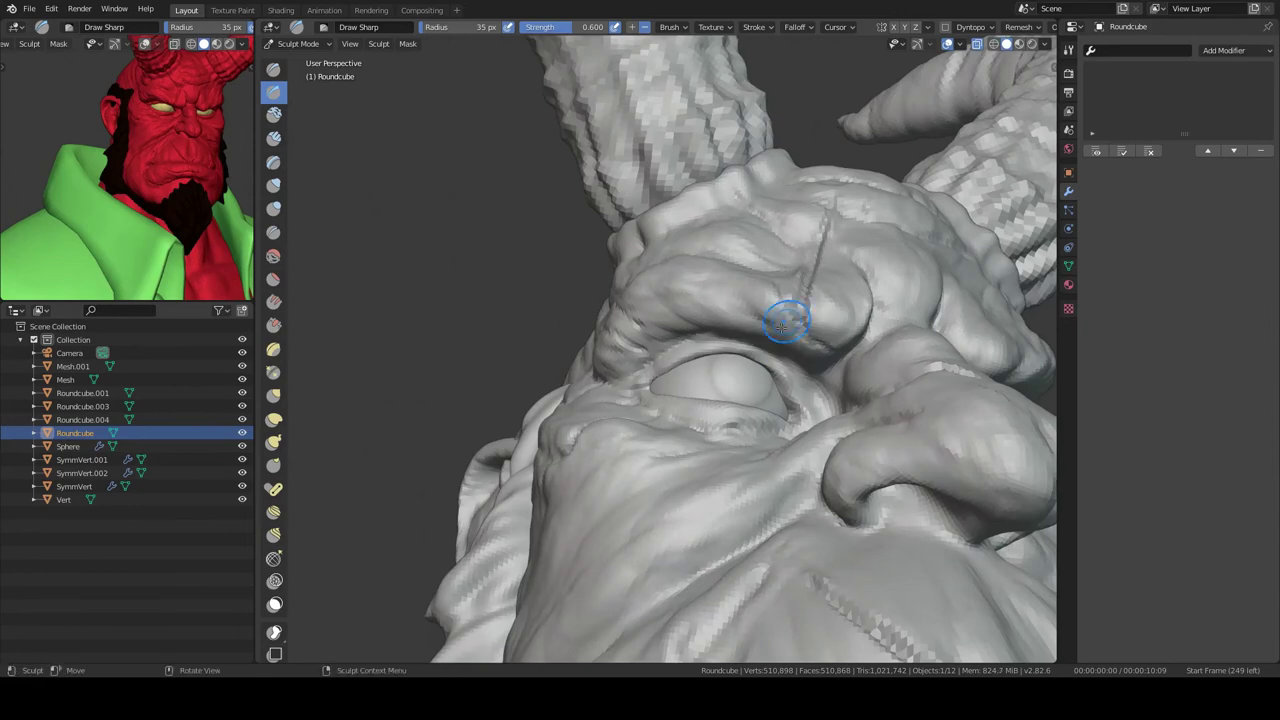
{"action": "scroll", "coordinate": [791, 314], "scroll_direction": "down", "scroll_amount": 5}
{"action": "scroll", "coordinate": [700, 270], "scroll_direction": "up", "scroll_amount": 5}
{"action": "scroll", "coordinate": [670, 242], "scroll_direction": "down", "scroll_amount": 5}
{"action": "mouse_move", "coordinate": [670, 242]}
{"action": "middle_mouse_down"}
{"action": "mouse_move", "coordinate": [708, 345]}
{"action": "mouse_move", "coordinate": [763, 249]}
{"action": "mouse_move", "coordinate": [566, 287]}
{"action": "mouse_move", "coordinate": [640, 300]}
{"action": "mouse_move", "coordinate": [651, 280]}
{"action": "mouse_move", "coordinate": [660, 313]}
{"action": "mouse_move", "coordinate": [640, 294]}
{"action": "mouse_move", "coordinate": [626, 334]}
{"action": "mouse_move", "coordinate": [669, 270]}
{"action": "mouse_move", "coordinate": [677, 286]}
{"action": "mouse_move", "coordinate": [434, 277]}
{"action": "mouse_move", "coordinate": [572, 245]}
{"action": "mouse_move", "coordinate": [641, 366]}
{"action": "mouse_move", "coordinate": [778, 403]}
{"action": "middle_mouse_up"}
{"action": "scroll", "coordinate": [708, 345], "scroll_direction": "up", "scroll_amount": 5}
{"action": "key", "text": "alt+q"}
{"action": "key", "text": "shift+f"}
{"action": "key", "text": "f"}
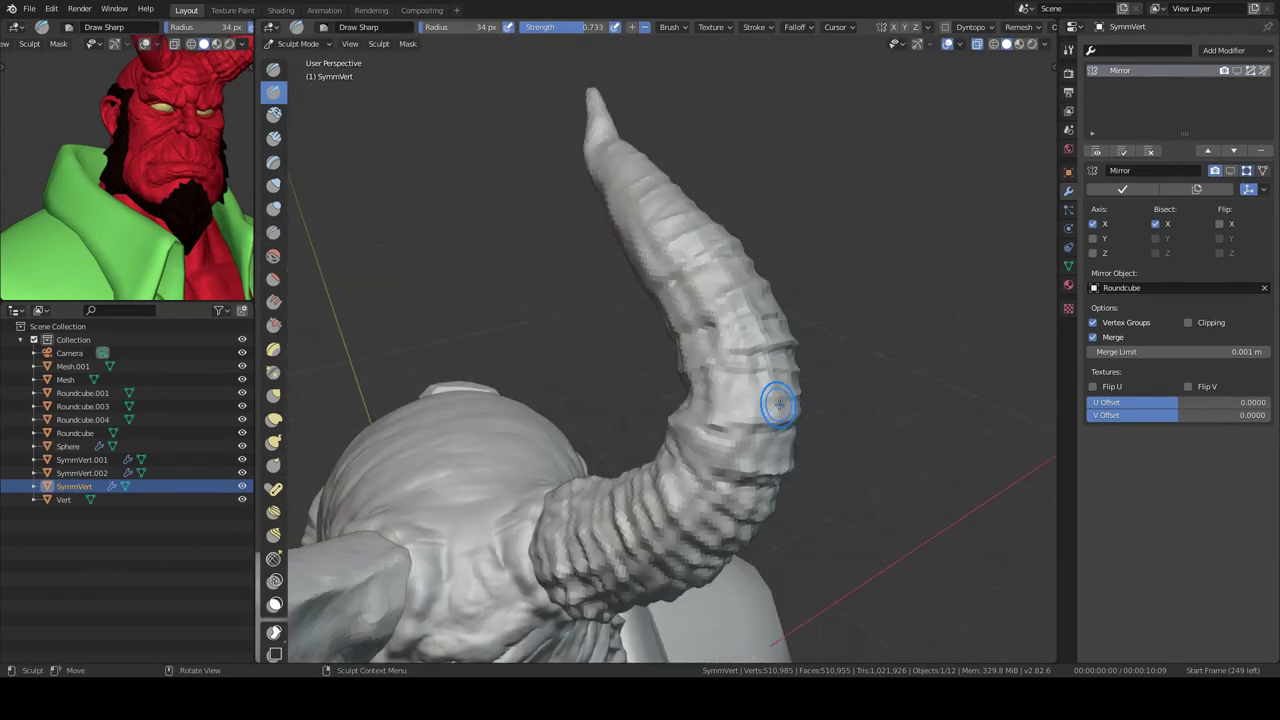
{"action": "mouse_move", "coordinate": [684, 422]}
{"action": "middle_mouse_down"}
{"action": "mouse_move", "coordinate": [737, 457]}
{"action": "mouse_move", "coordinate": [679, 496]}
{"action": "middle_mouse_up"}
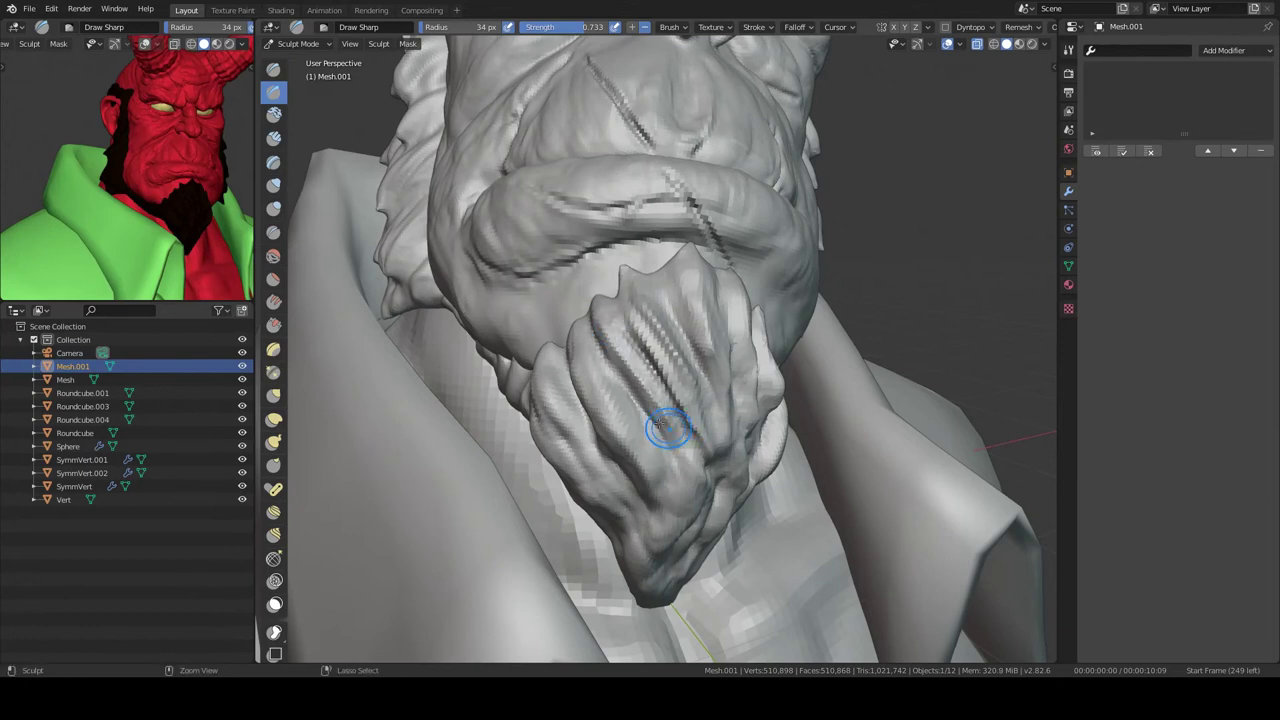
{"action": "middle_click_drag", "start_coordinate": [668, 428], "coordinate": [587, 410]}
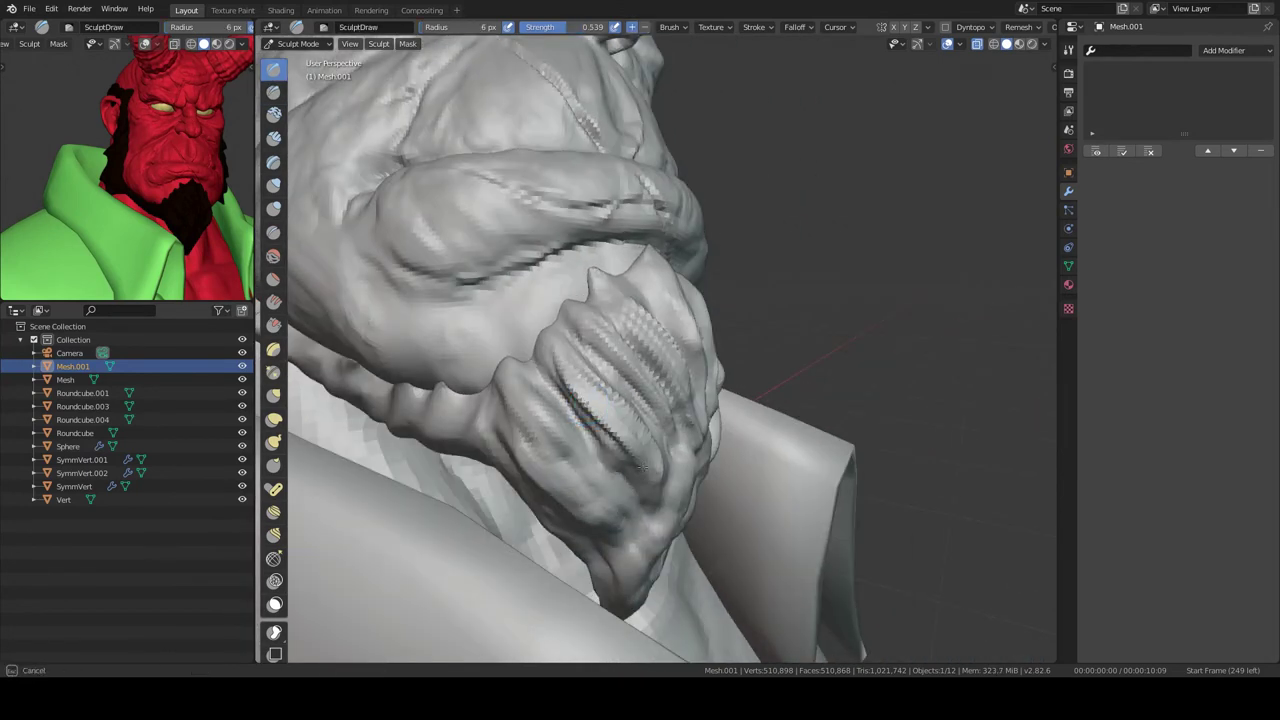
{"action": "middle_click_drag", "start_coordinate": [642, 468], "coordinate": [560, 312]}
{"action": "mouse_move", "coordinate": [568, 372]}
{"action": "middle_mouse_down"}
{"action": "mouse_move", "coordinate": [530, 370]}
{"action": "mouse_move", "coordinate": [513, 327]}
{"action": "middle_mouse_up"}
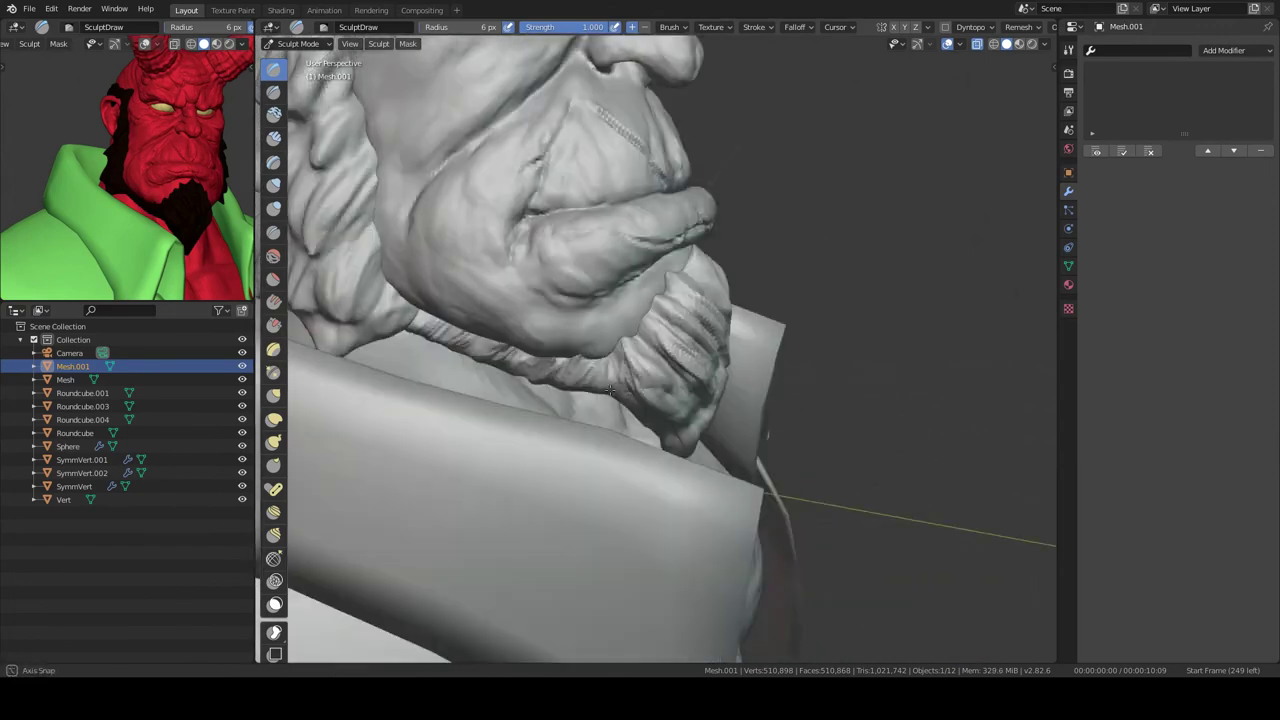
{"action": "mouse_move", "coordinate": [610, 312]}
{"action": "middle_mouse_down"}
{"action": "mouse_move", "coordinate": [650, 314]}
{"action": "mouse_move", "coordinate": [664, 284]}
{"action": "middle_mouse_up"}
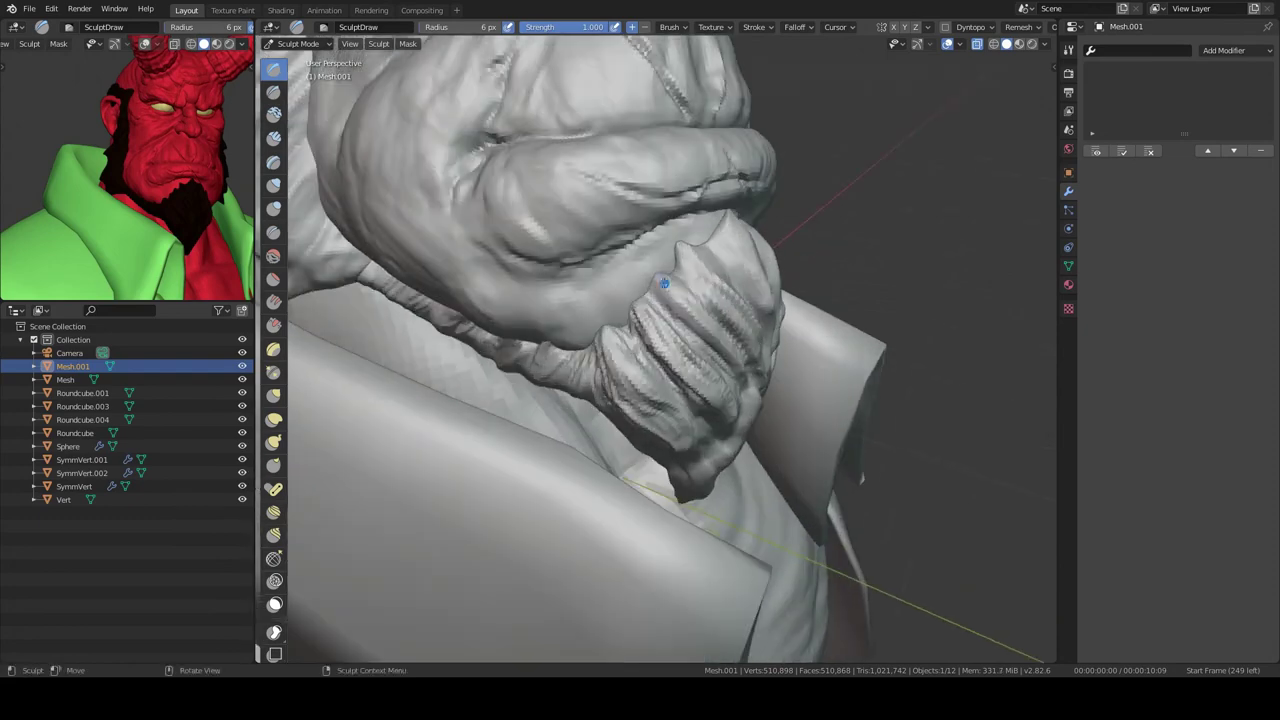
{"action": "mouse_move", "coordinate": [733, 338]}
{"action": "middle_mouse_down"}
{"action": "mouse_move", "coordinate": [929, 514]}
{"action": "mouse_move", "coordinate": [737, 257]}
{"action": "mouse_move", "coordinate": [757, 300]}
{"action": "mouse_move", "coordinate": [729, 268]}
{"action": "mouse_move", "coordinate": [737, 329]}
{"action": "mouse_move", "coordinate": [749, 329]}
{"action": "mouse_move", "coordinate": [681, 407]}
{"action": "mouse_move", "coordinate": [686, 294]}
{"action": "mouse_move", "coordinate": [655, 342]}
{"action": "middle_mouse_up"}
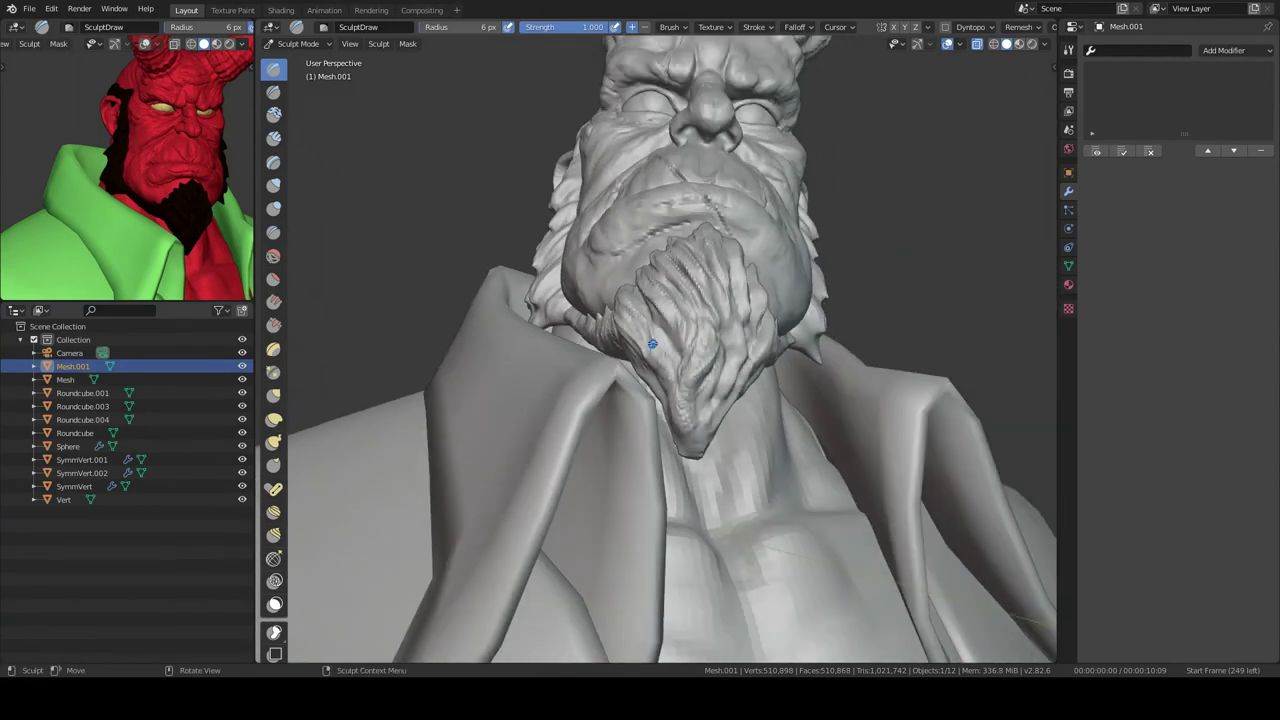
{"action": "mouse_move", "coordinate": [643, 346]}
{"action": "middle_mouse_down"}
{"action": "mouse_move", "coordinate": [673, 330]}
{"action": "mouse_move", "coordinate": [680, 350]}
{"action": "mouse_move", "coordinate": [634, 380]}
{"action": "mouse_move", "coordinate": [725, 393]}
{"action": "mouse_move", "coordinate": [694, 456]}
{"action": "mouse_move", "coordinate": [691, 306]}
{"action": "mouse_move", "coordinate": [720, 406]}
{"action": "middle_mouse_up"}
{"action": "mouse_move", "coordinate": [686, 464]}
{"action": "middle_mouse_down"}
{"action": "mouse_move", "coordinate": [729, 337]}
{"action": "mouse_move", "coordinate": [740, 367]}
{"action": "mouse_move", "coordinate": [613, 405]}
{"action": "middle_mouse_up"}
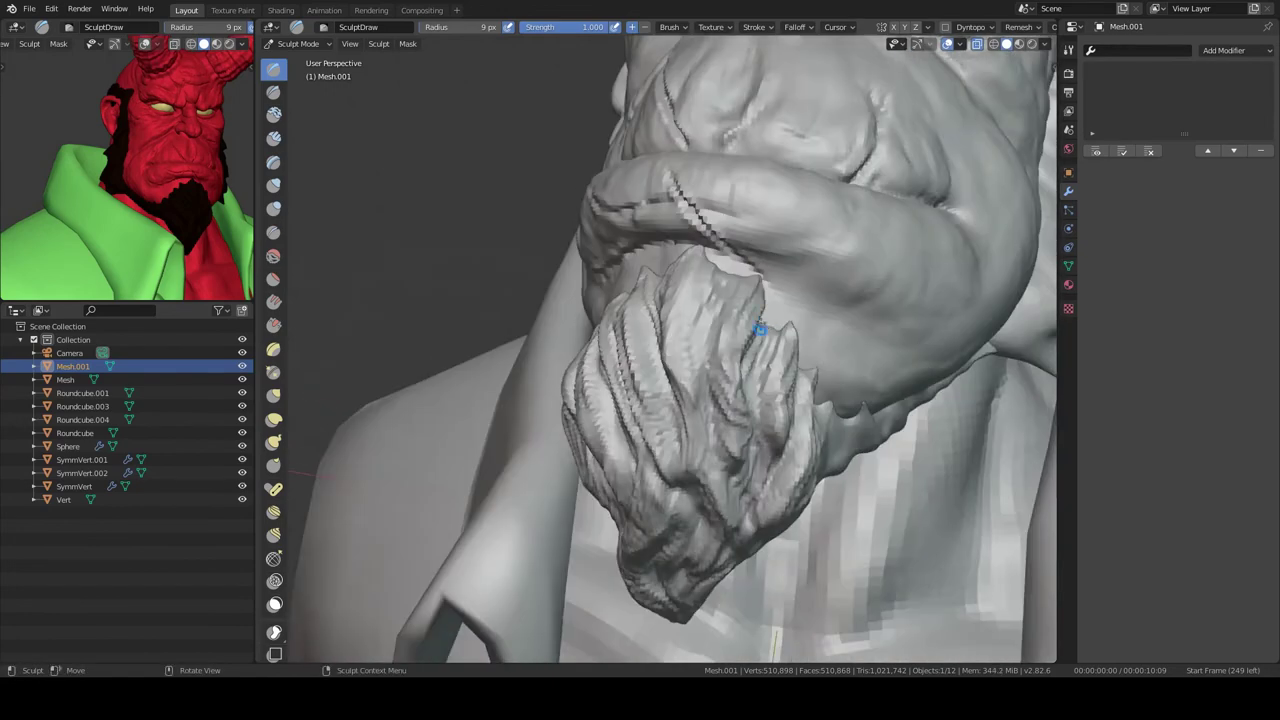
{"action": "middle_click_drag", "start_coordinate": [760, 328], "coordinate": [723, 351]}
{"action": "middle_click_drag", "start_coordinate": [706, 434], "coordinate": [709, 309]}
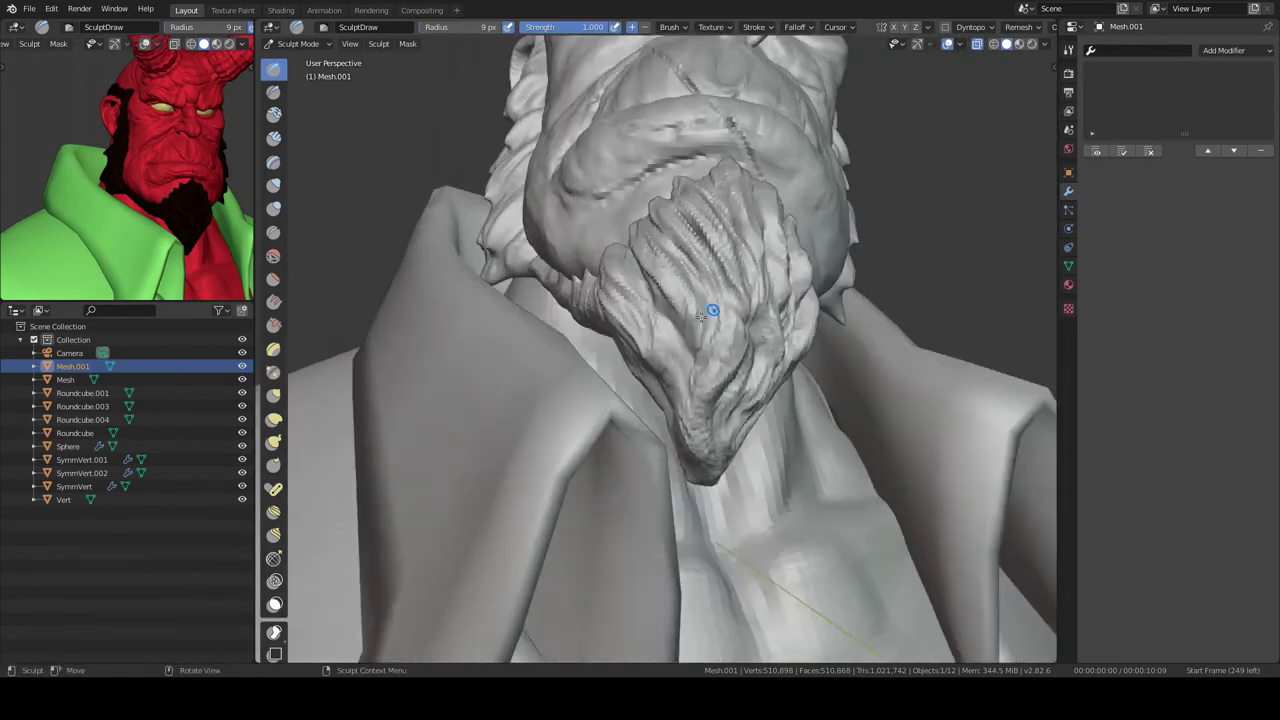
{"action": "left_click", "coordinate": [1020, 27]}
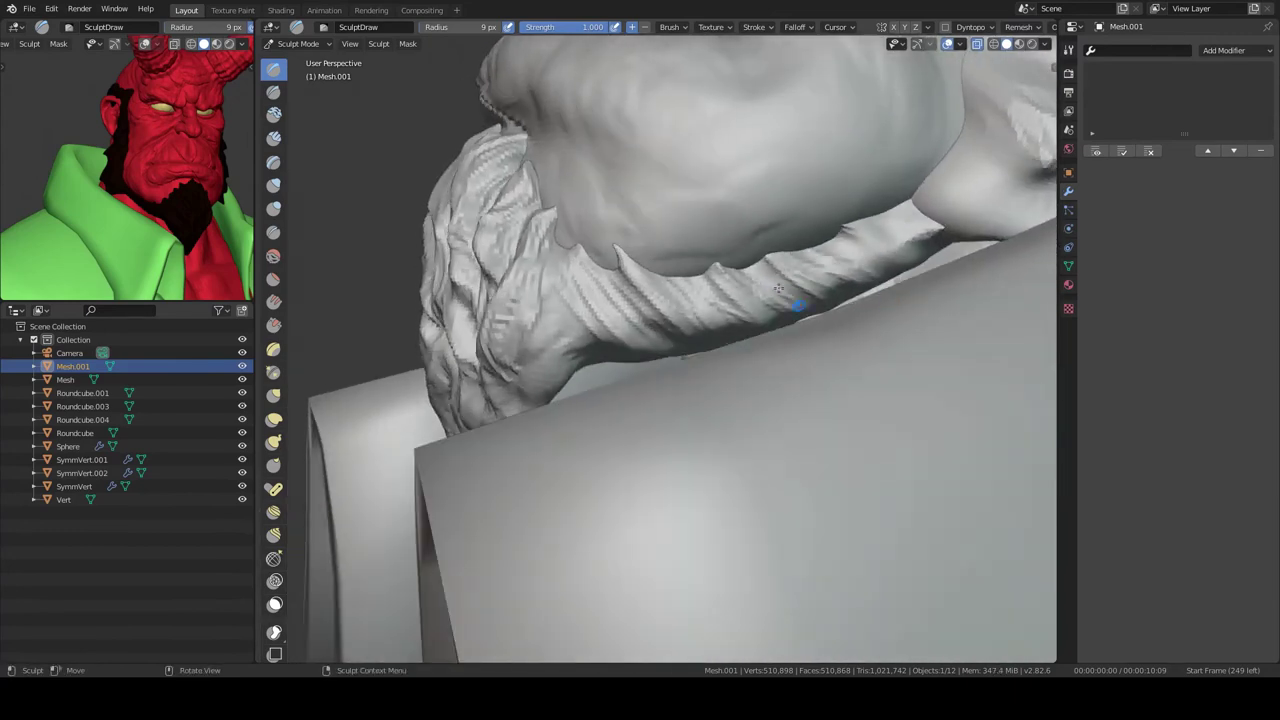
{"action": "middle_click_drag", "start_coordinate": [779, 289], "coordinate": [733, 349]}
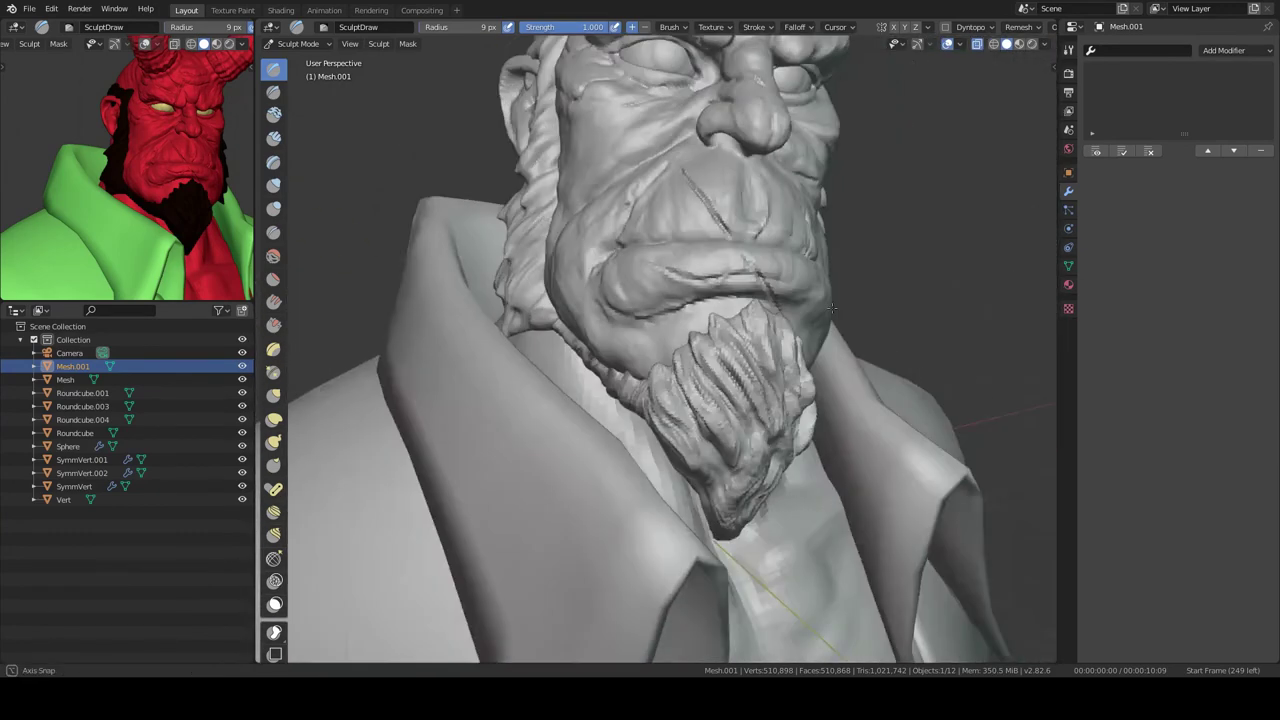
- Make Mesh the active sculpt object and inspect the ear, sideburn and beard
{"action": "middle_click_drag", "start_coordinate": [832, 308], "coordinate": [876, 455]}
{"action": "key", "text": "ctrl+Tab"}
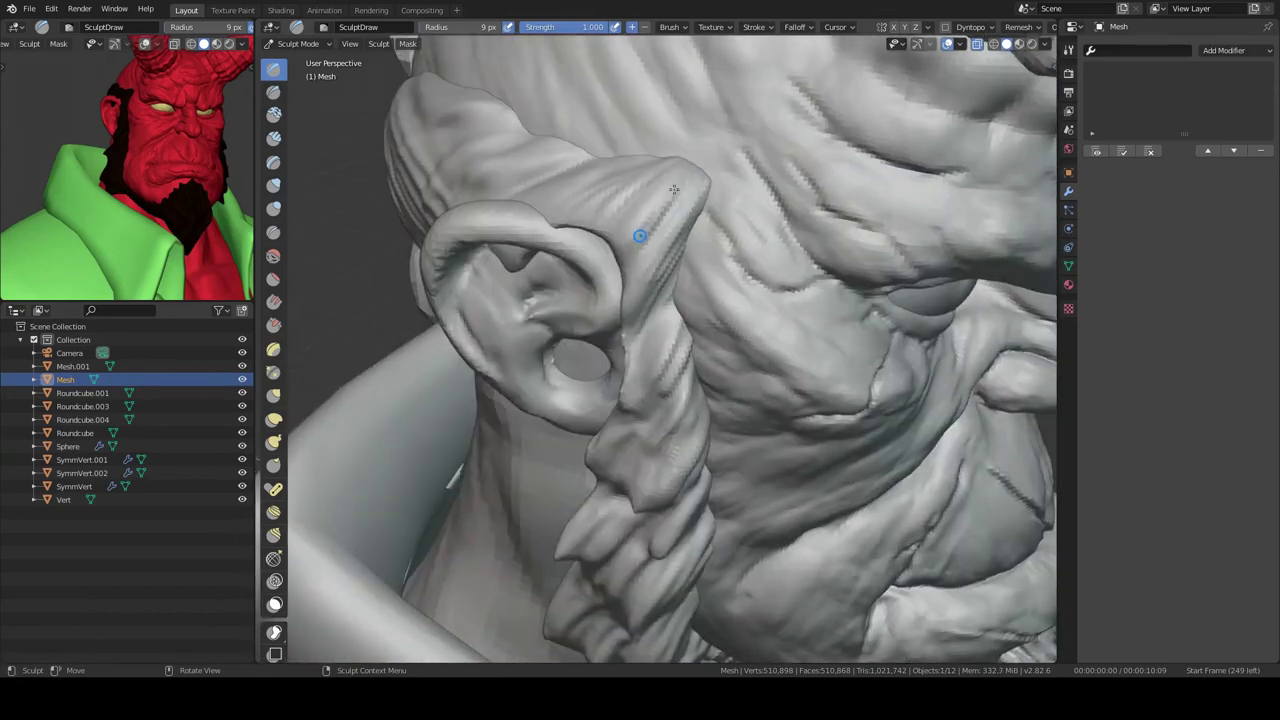
{"action": "mouse_move", "coordinate": [674, 190]}
{"action": "middle_mouse_down"}
{"action": "mouse_move", "coordinate": [580, 240]}
{"action": "mouse_move", "coordinate": [674, 171]}
{"action": "middle_mouse_up"}
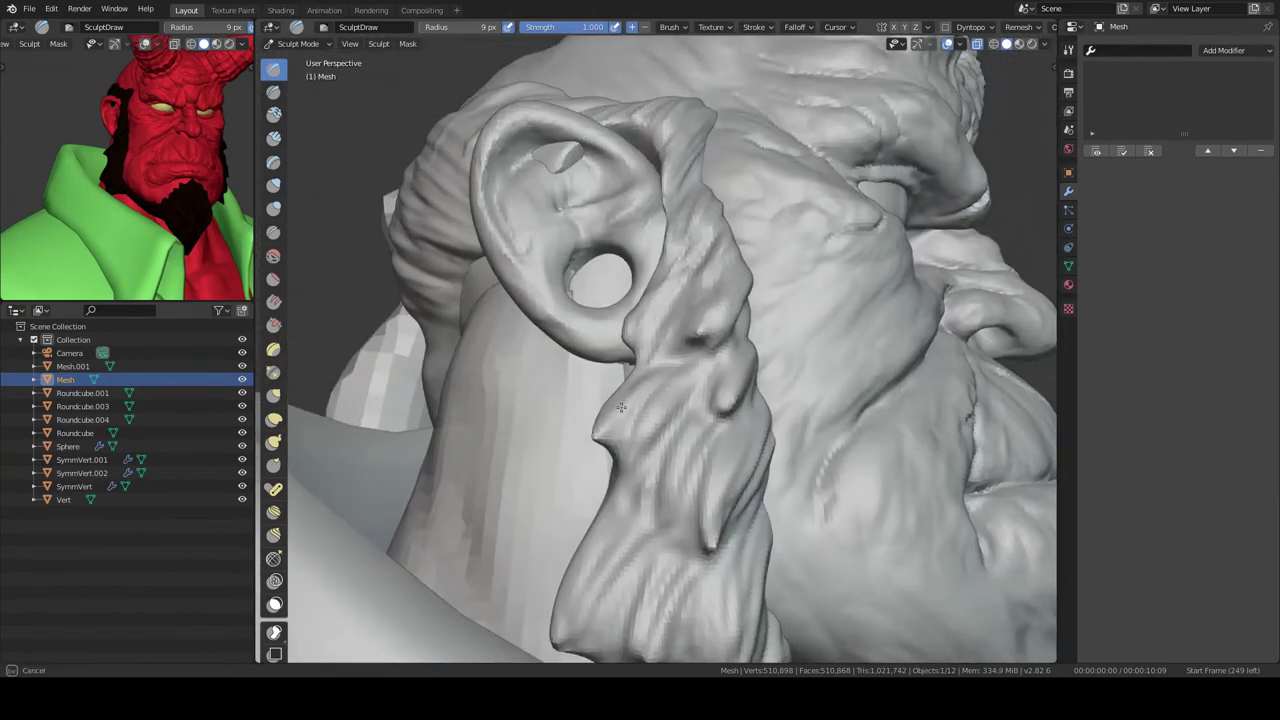
{"action": "middle_click_drag", "start_coordinate": [621, 407], "coordinate": [676, 256]}
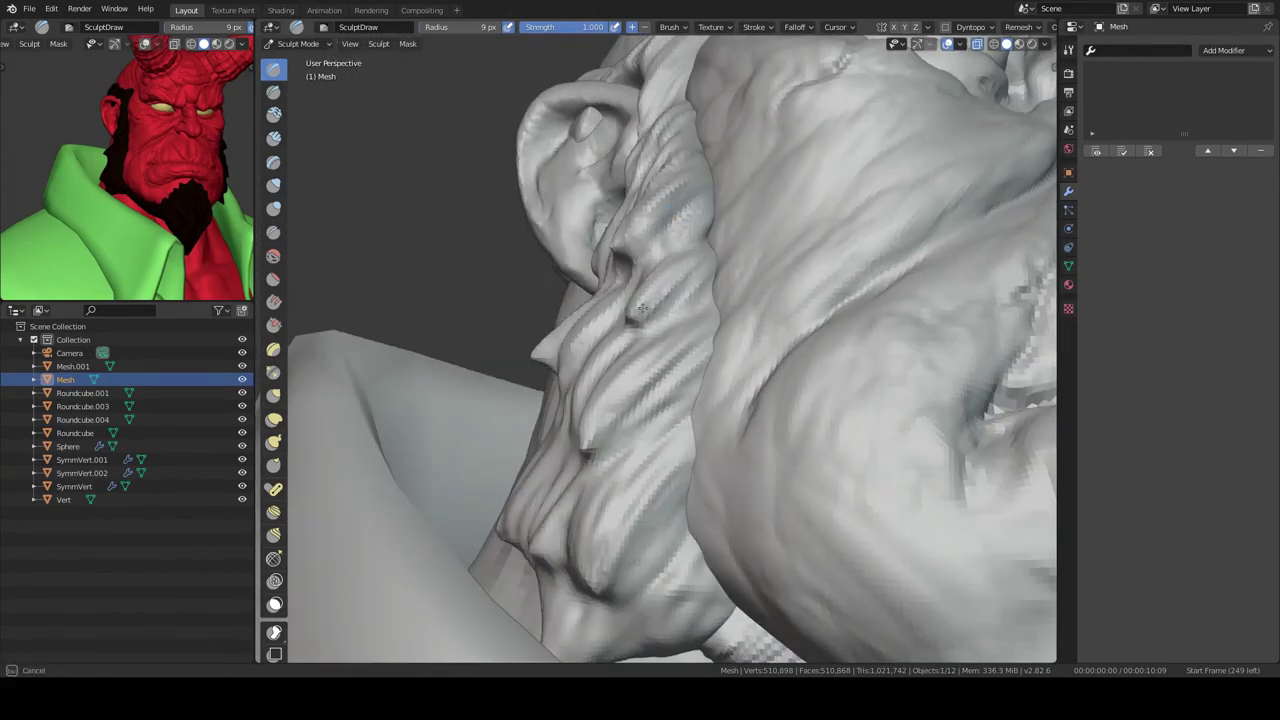
{"action": "mouse_move", "coordinate": [642, 308]}
{"action": "middle_mouse_down"}
{"action": "mouse_move", "coordinate": [726, 251]}
{"action": "mouse_move", "coordinate": [665, 371]}
{"action": "mouse_move", "coordinate": [757, 214]}
{"action": "mouse_move", "coordinate": [745, 243]}
{"action": "middle_mouse_up"}
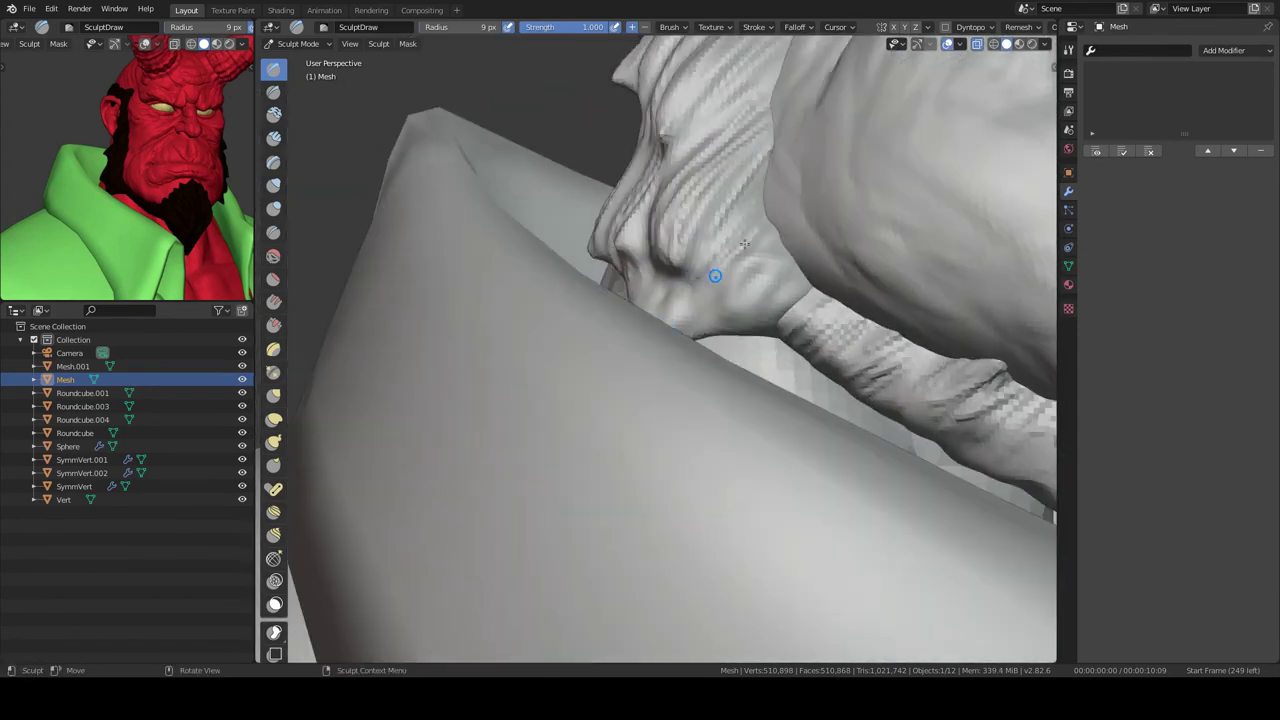
{"action": "middle_click_drag", "start_coordinate": [760, 303], "coordinate": [676, 383]}
{"action": "mouse_move", "coordinate": [726, 345]}
{"action": "middle_mouse_down"}
{"action": "mouse_move", "coordinate": [690, 332]}
{"action": "mouse_move", "coordinate": [761, 264]}
{"action": "mouse_move", "coordinate": [642, 395]}
{"action": "mouse_move", "coordinate": [760, 300]}
{"action": "mouse_move", "coordinate": [700, 330]}
{"action": "mouse_move", "coordinate": [668, 310]}
{"action": "mouse_move", "coordinate": [660, 250]}
{"action": "mouse_move", "coordinate": [680, 290]}
{"action": "mouse_move", "coordinate": [713, 208]}
{"action": "middle_mouse_up"}
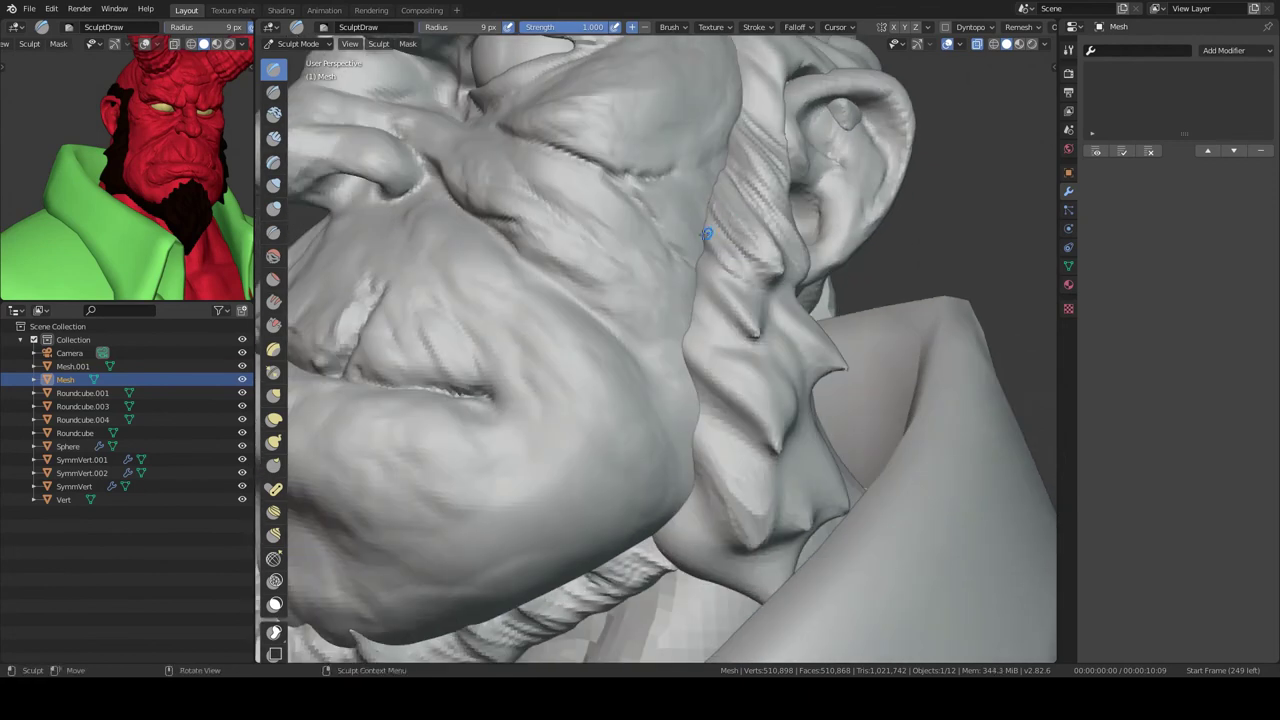
{"action": "middle_click_drag", "start_coordinate": [760, 307], "coordinate": [694, 257]}
{"action": "middle_click_drag", "start_coordinate": [739, 299], "coordinate": [688, 261]}
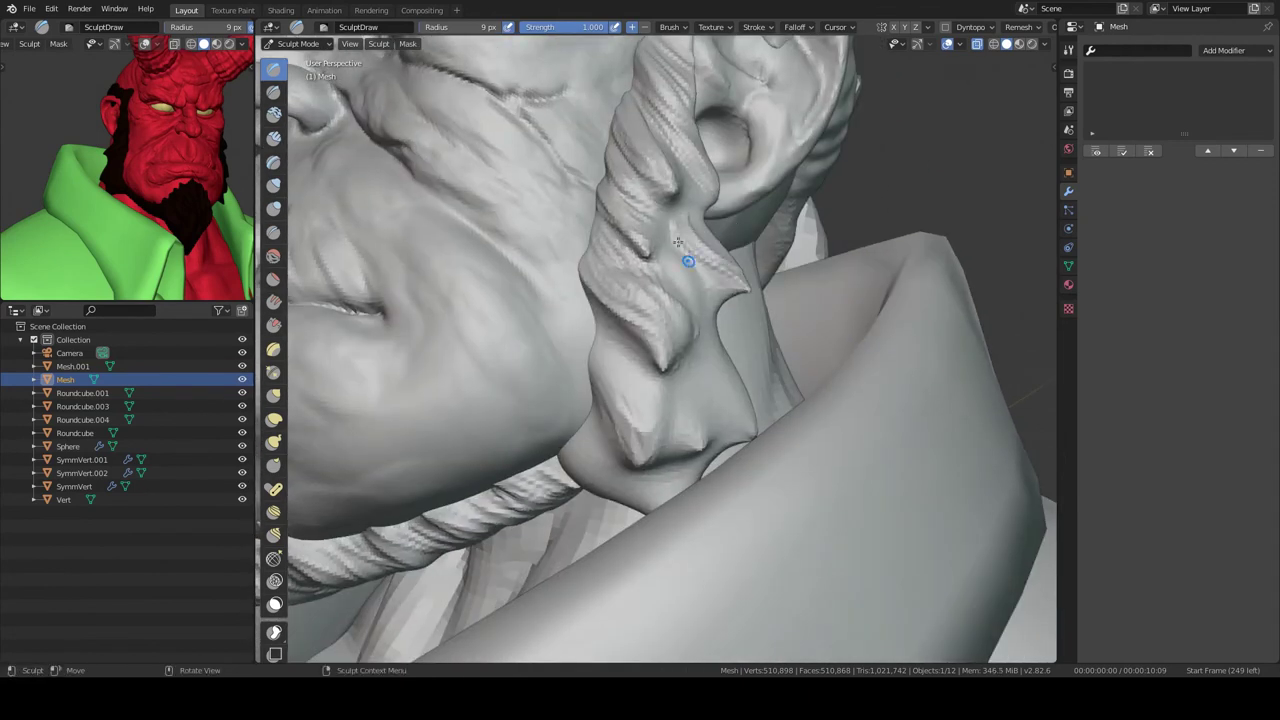
{"action": "middle_click_drag", "start_coordinate": [660, 205], "coordinate": [637, 172]}
{"action": "middle_click_drag", "start_coordinate": [685, 313], "coordinate": [730, 216]}
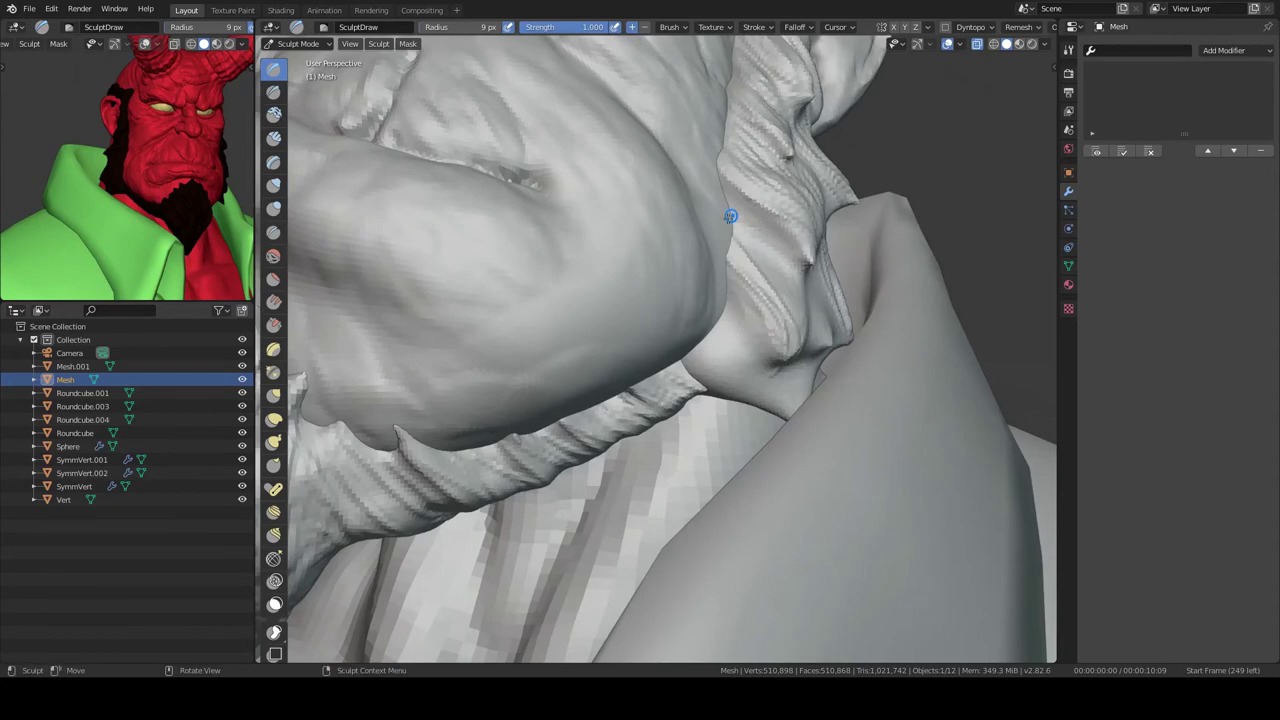
- Review the back of the head and hair, then show the Mesh hair piece alone in Local View
{"action": "middle_click_drag", "start_coordinate": [736, 331], "coordinate": [700, 330]}
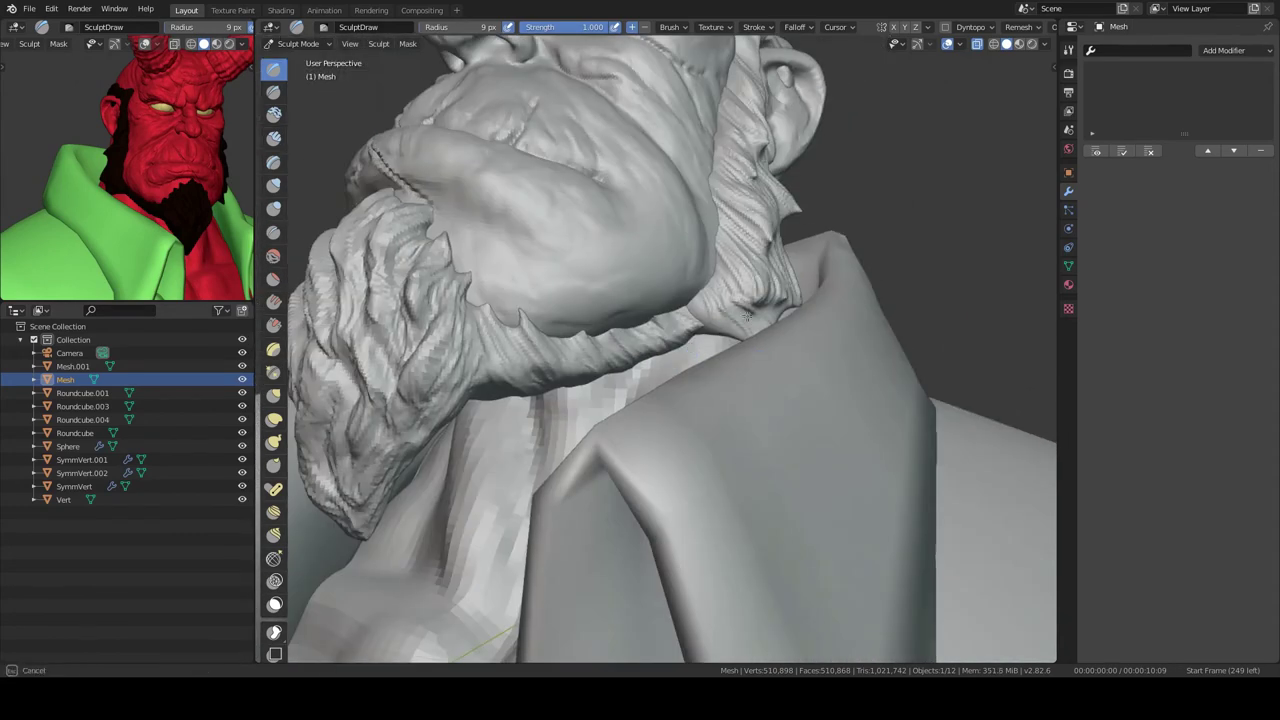
{"action": "scroll", "coordinate": [700, 330], "scroll_direction": "down", "scroll_amount": 5}
{"action": "scroll", "coordinate": [700, 330], "scroll_direction": "up", "scroll_amount": 5}
{"action": "mouse_move", "coordinate": [749, 371]}
{"action": "middle_mouse_down"}
{"action": "mouse_move", "coordinate": [585, 239]}
{"action": "mouse_move", "coordinate": [766, 398]}
{"action": "mouse_move", "coordinate": [695, 284]}
{"action": "middle_mouse_up"}
{"action": "mouse_move", "coordinate": [710, 333]}
{"action": "middle_mouse_down"}
{"action": "mouse_move", "coordinate": [717, 302]}
{"action": "mouse_move", "coordinate": [668, 308]}
{"action": "middle_mouse_up"}
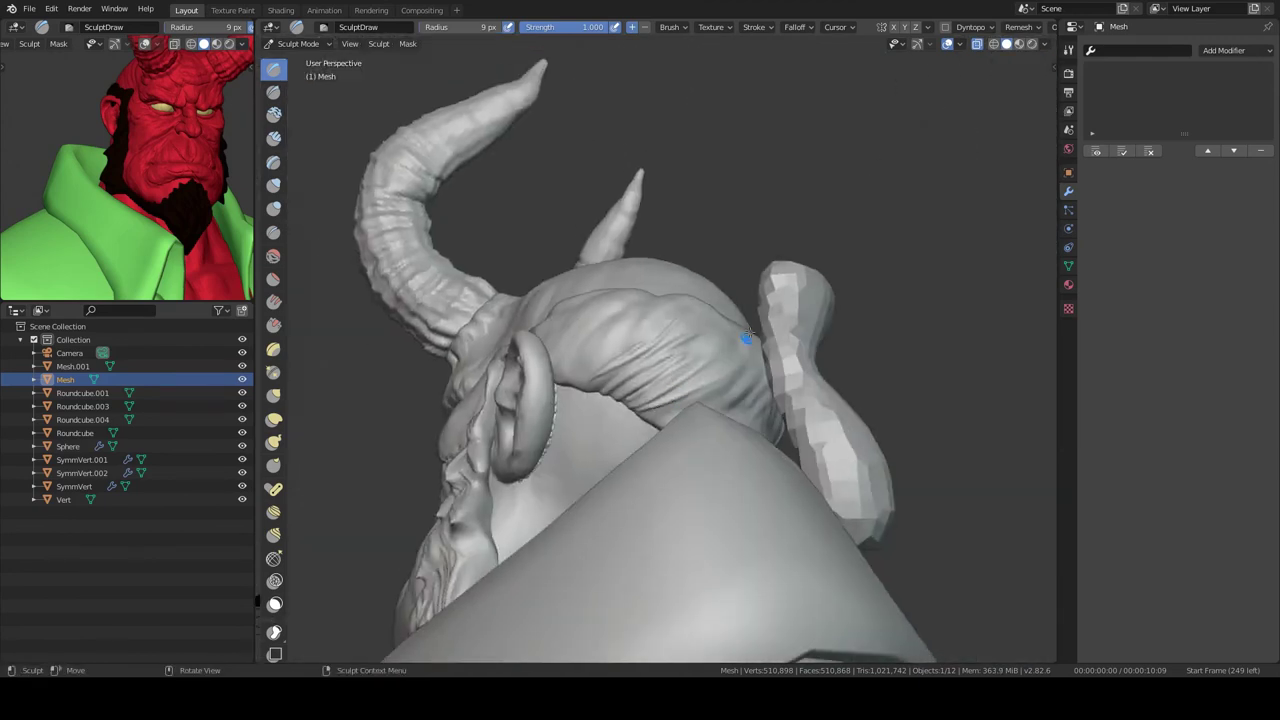
{"action": "mouse_move", "coordinate": [668, 308]}
{"action": "middle_mouse_down"}
{"action": "mouse_move", "coordinate": [506, 366]}
{"action": "mouse_move", "coordinate": [663, 335]}
{"action": "mouse_move", "coordinate": [660, 378]}
{"action": "middle_mouse_up"}
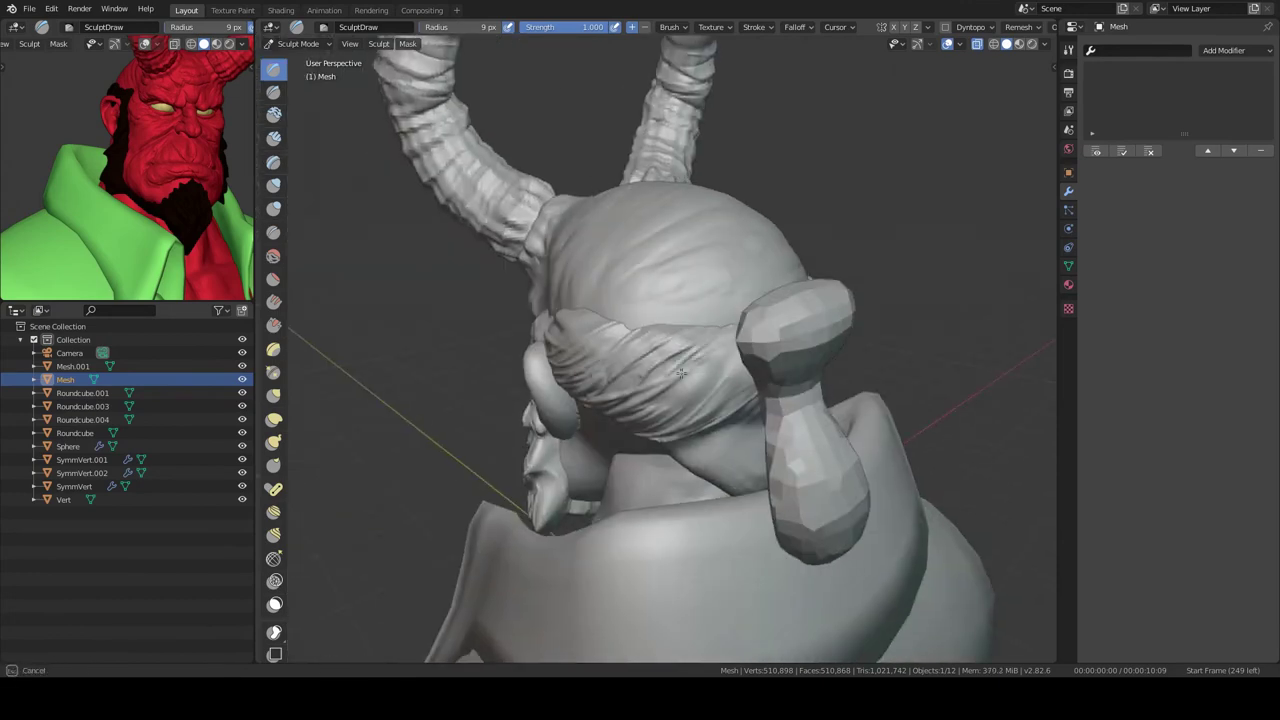
{"action": "scroll", "coordinate": [660, 378], "scroll_direction": "up", "scroll_amount": 5}
{"action": "mouse_move", "coordinate": [660, 378]}
{"action": "middle_mouse_down"}
{"action": "mouse_move", "coordinate": [679, 383]}
{"action": "mouse_move", "coordinate": [612, 302]}
{"action": "mouse_move", "coordinate": [640, 251]}
{"action": "middle_mouse_up"}
{"action": "key", "text": "KP_Divide"}
{"action": "mouse_move", "coordinate": [677, 309]}
{"action": "middle_mouse_down"}
{"action": "mouse_move", "coordinate": [714, 360]}
{"action": "mouse_move", "coordinate": [663, 286]}
{"action": "mouse_move", "coordinate": [690, 340]}
{"action": "mouse_move", "coordinate": [669, 383]}
{"action": "mouse_move", "coordinate": [691, 363]}
{"action": "mouse_move", "coordinate": [675, 300]}
{"action": "middle_mouse_up"}
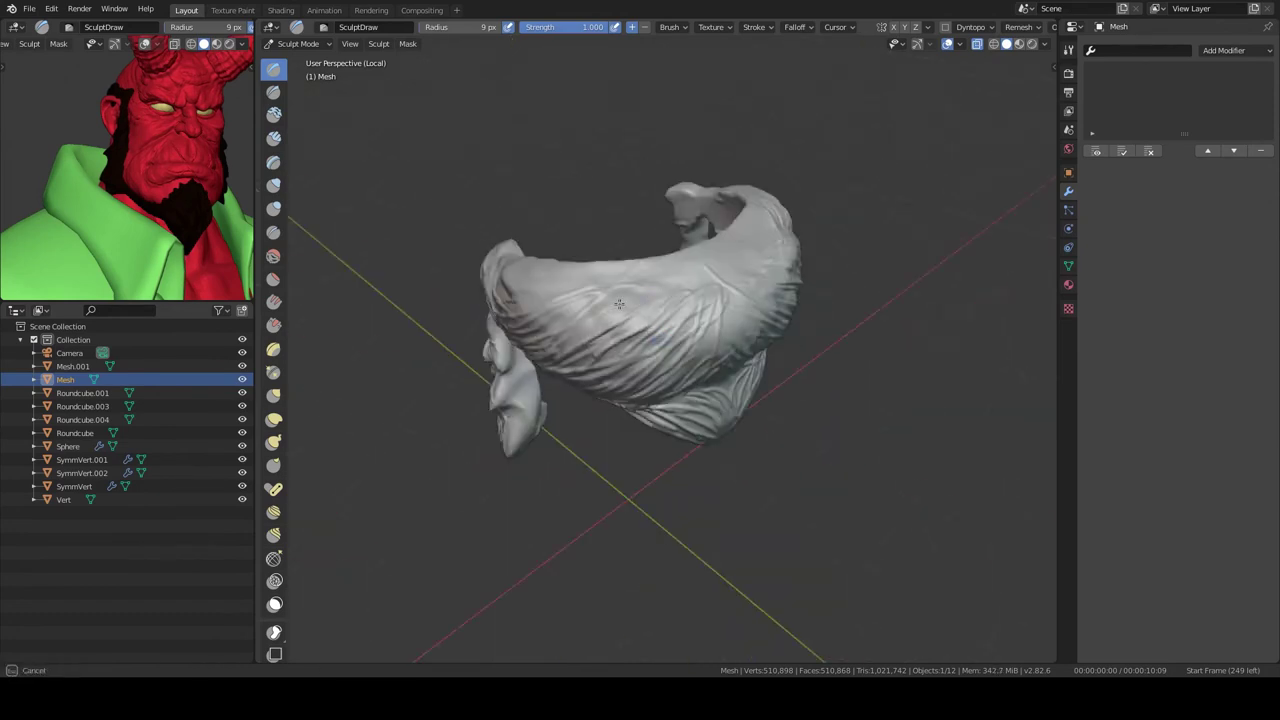
- Exit Local View, return to Object Mode and select the SymmVert.002 collar piece
{"action": "key", "text": "KP_Divide"}
{"action": "key", "text": "ctrl+Tab"}
{"action": "scroll", "coordinate": [675, 289], "scroll_direction": "down", "scroll_amount": 3}
{"action": "scroll", "coordinate": [620, 399], "scroll_direction": "down", "scroll_amount": 2}
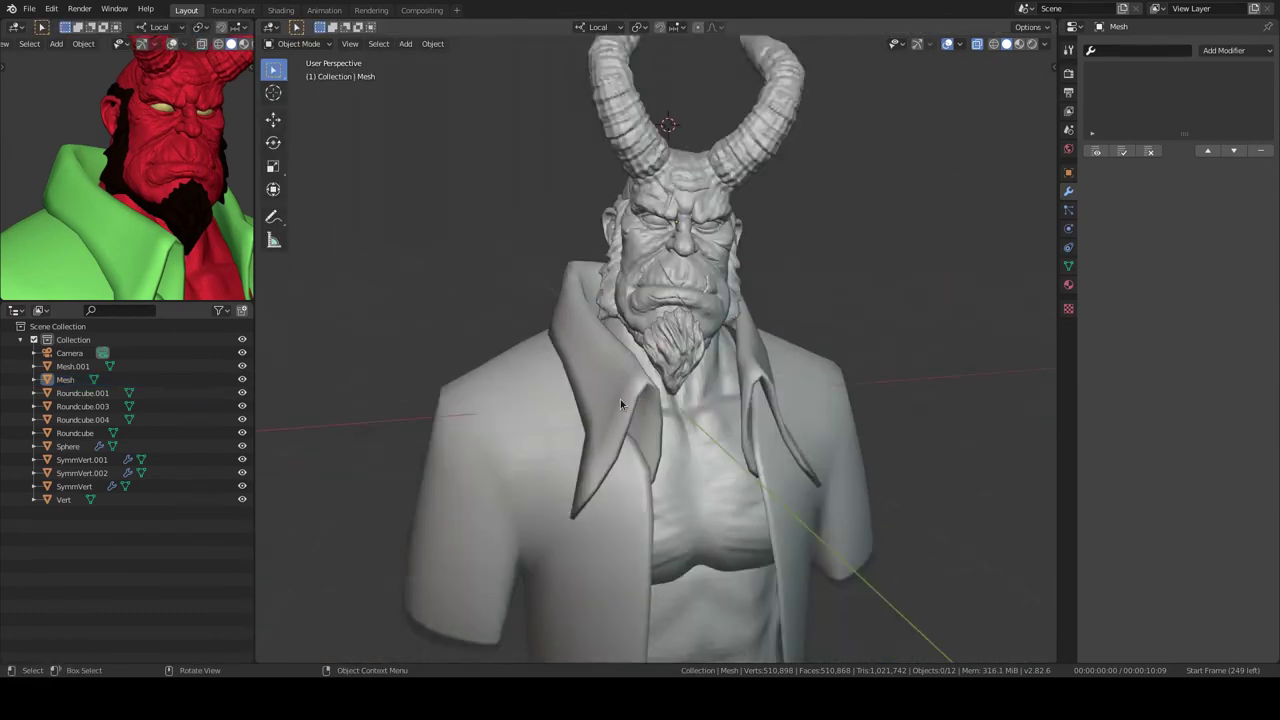
{"action": "left_click", "coordinate": [620, 399]}
{"action": "middle_click_drag", "start_coordinate": [620, 399], "coordinate": [660, 323]}
- Apply all SymmVert.002 modifiers, remesh it, and pick the Scrape/Peaks brush at 36 px
{"action": "left_click", "coordinate": [1123, 151]}
{"action": "middle_click_drag", "start_coordinate": [800, 320], "coordinate": [712, 320]}
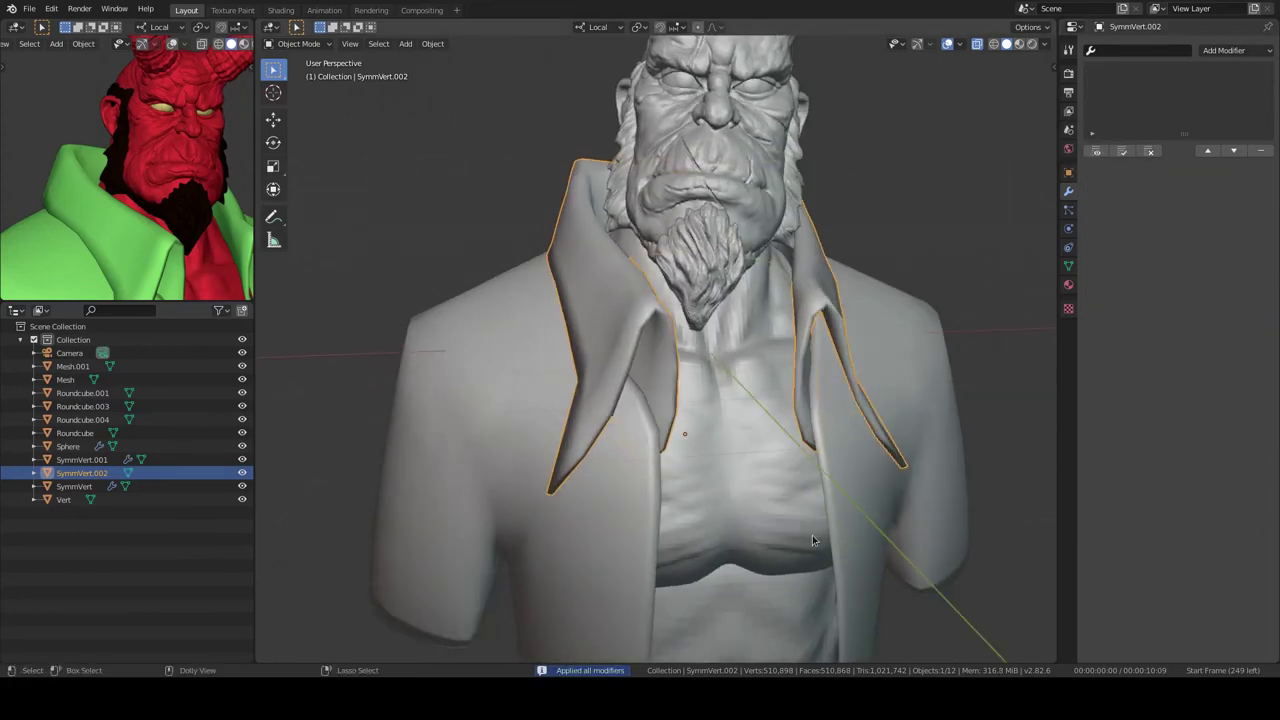
{"action": "middle_click_drag", "start_coordinate": [887, 227], "coordinate": [742, 231]}
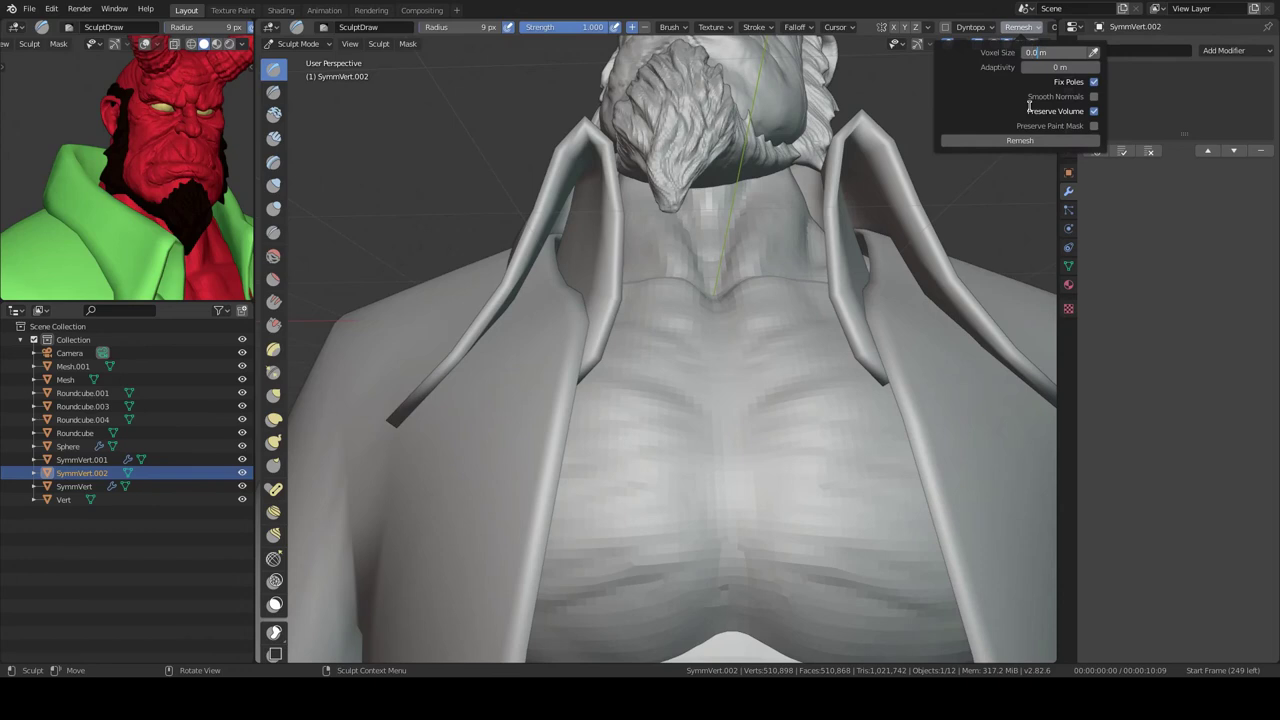
{"action": "mouse_move", "coordinate": [645, 243]}
{"action": "middle_mouse_down"}
{"action": "mouse_move", "coordinate": [516, 232]}
{"action": "mouse_move", "coordinate": [514, 257]}
{"action": "mouse_move", "coordinate": [560, 280]}
{"action": "mouse_move", "coordinate": [576, 332]}
{"action": "mouse_move", "coordinate": [728, 299]}
{"action": "middle_mouse_up"}
{"action": "key", "text": "shift+t"}
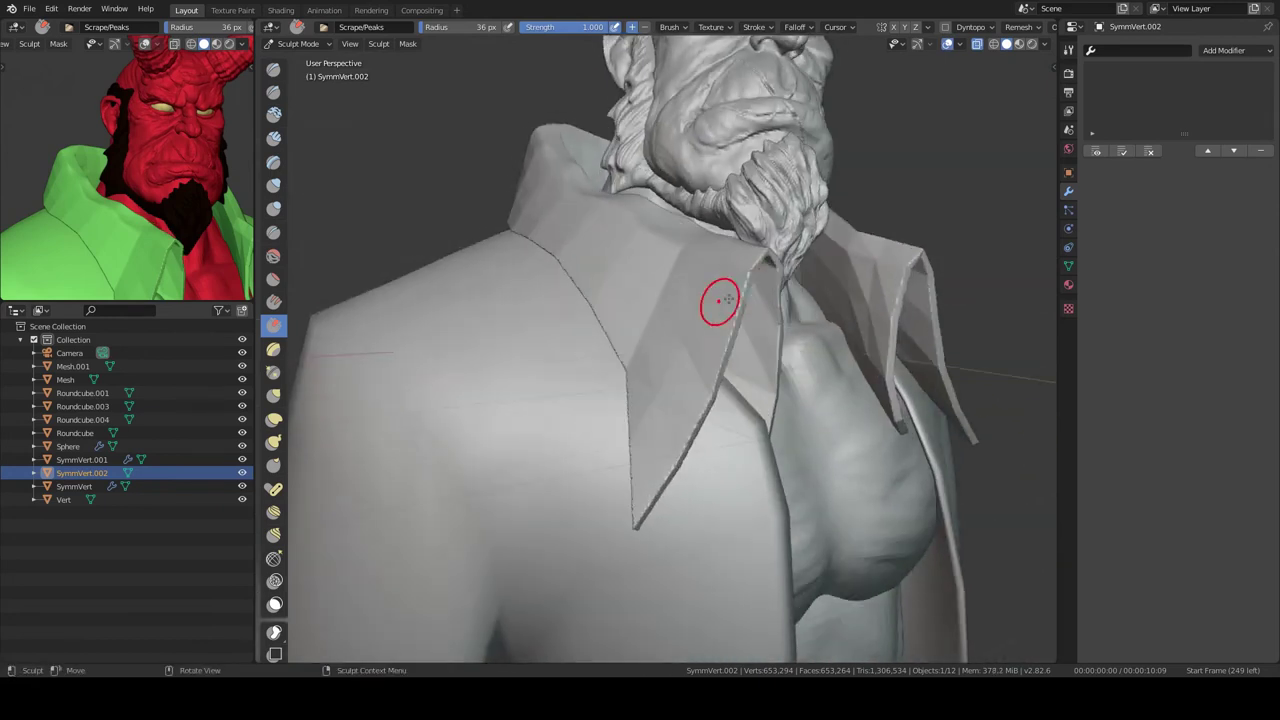
- Flatten the collar's back, front and sides into crisp planes with Scrape/Peaks
{"action": "middle_click_drag", "start_coordinate": [690, 430], "coordinate": [641, 237]}
{"action": "middle_click_drag", "start_coordinate": [810, 389], "coordinate": [548, 330]}
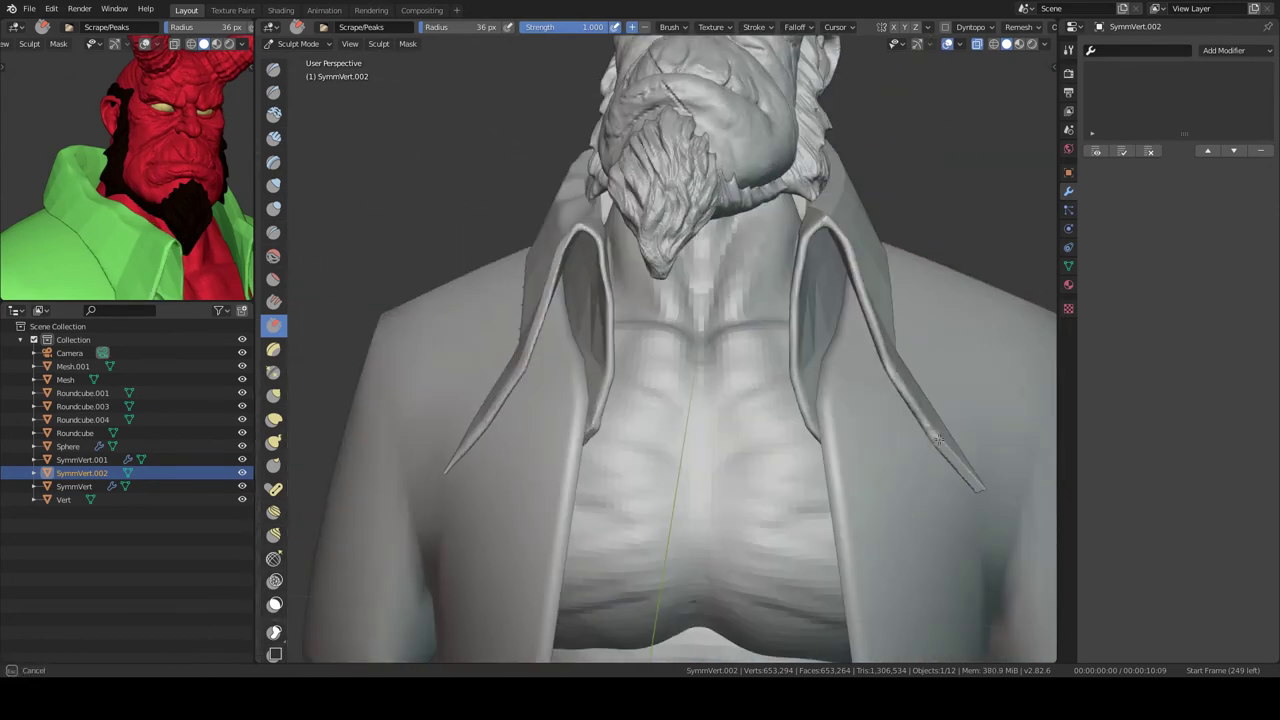
{"action": "middle_click_drag", "start_coordinate": [851, 320], "coordinate": [466, 602]}
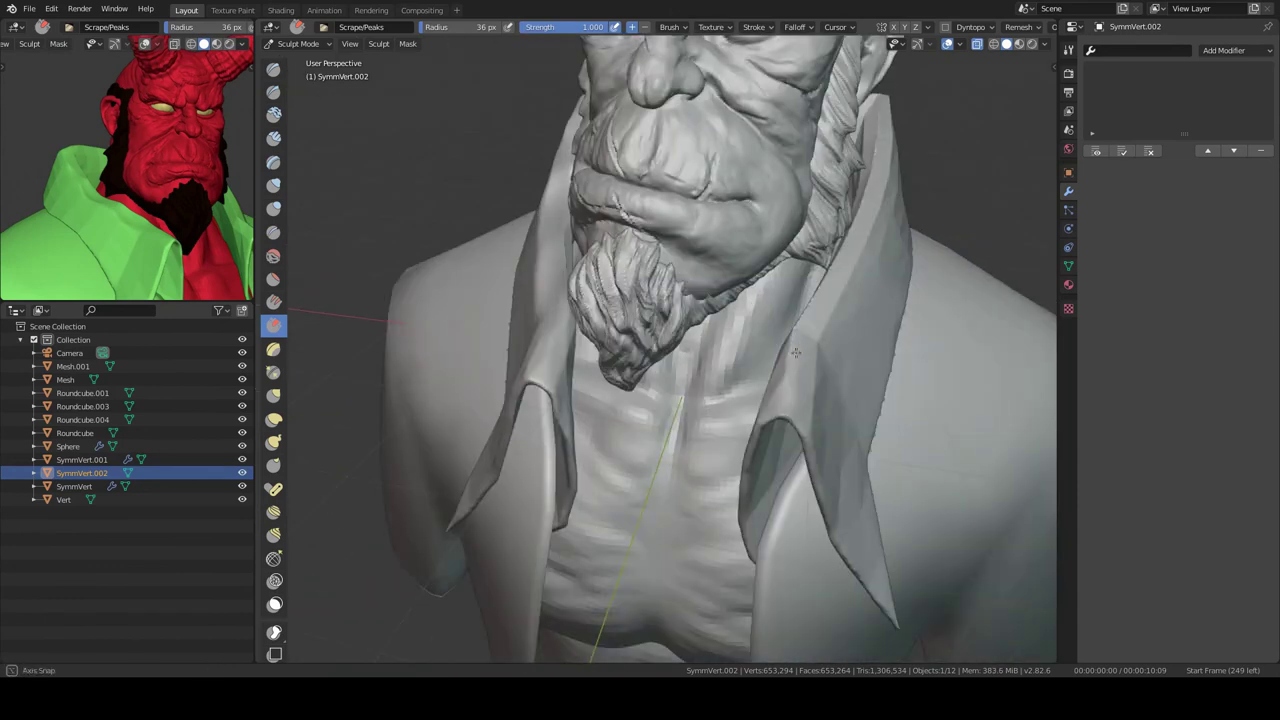
{"action": "mouse_move", "coordinate": [893, 240]}
{"action": "middle_mouse_down"}
{"action": "mouse_move", "coordinate": [626, 334]}
{"action": "mouse_move", "coordinate": [657, 229]}
{"action": "mouse_move", "coordinate": [666, 249]}
{"action": "middle_mouse_up"}
{"action": "scroll", "coordinate": [666, 249], "scroll_direction": "up", "scroll_amount": 3}
{"action": "mouse_move", "coordinate": [594, 166]}
{"action": "middle_mouse_down"}
{"action": "mouse_move", "coordinate": [817, 308]}
{"action": "mouse_move", "coordinate": [723, 266]}
{"action": "mouse_move", "coordinate": [556, 339]}
{"action": "mouse_move", "coordinate": [664, 403]}
{"action": "mouse_move", "coordinate": [595, 365]}
{"action": "mouse_move", "coordinate": [630, 395]}
{"action": "mouse_move", "coordinate": [607, 343]}
{"action": "mouse_move", "coordinate": [571, 463]}
{"action": "mouse_move", "coordinate": [616, 410]}
{"action": "mouse_move", "coordinate": [594, 366]}
{"action": "mouse_move", "coordinate": [890, 318]}
{"action": "mouse_move", "coordinate": [603, 412]}
{"action": "mouse_move", "coordinate": [716, 334]}
{"action": "mouse_move", "coordinate": [738, 399]}
{"action": "middle_mouse_up"}
{"action": "key", "text": "shift+t"}
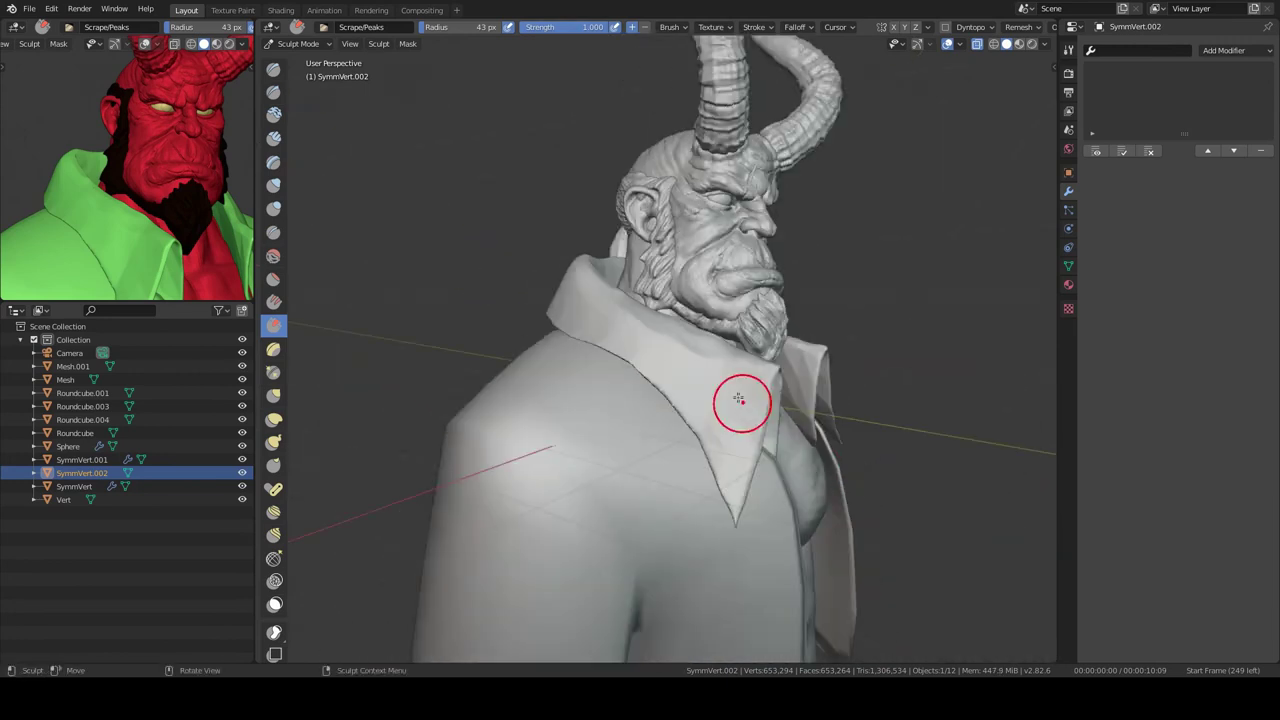
- Return to Object Mode with SymmVert.001 selected, showing its Mirror, Solidify and Subdivision modifiers
{"action": "middle_click_drag", "start_coordinate": [622, 316], "coordinate": [680, 316]}
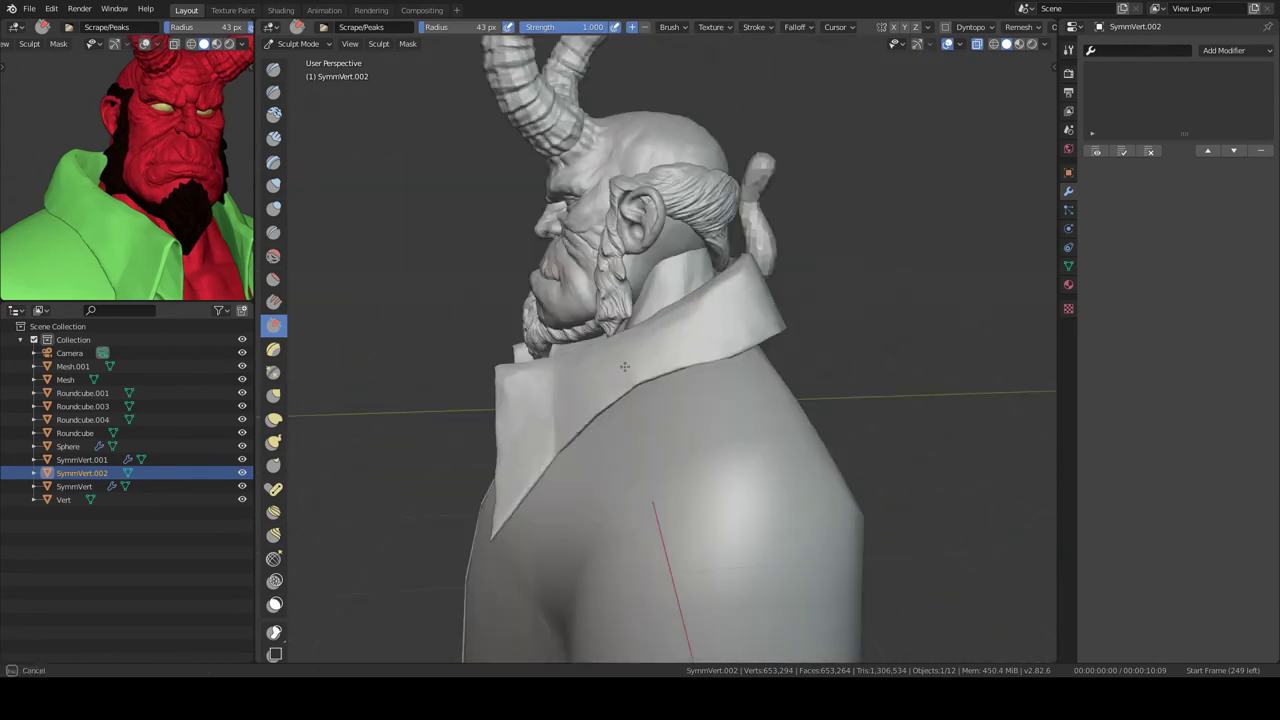
{"action": "middle_click_drag", "start_coordinate": [699, 406], "coordinate": [670, 317]}
{"action": "scroll", "coordinate": [670, 317], "scroll_direction": "up", "scroll_amount": 2}
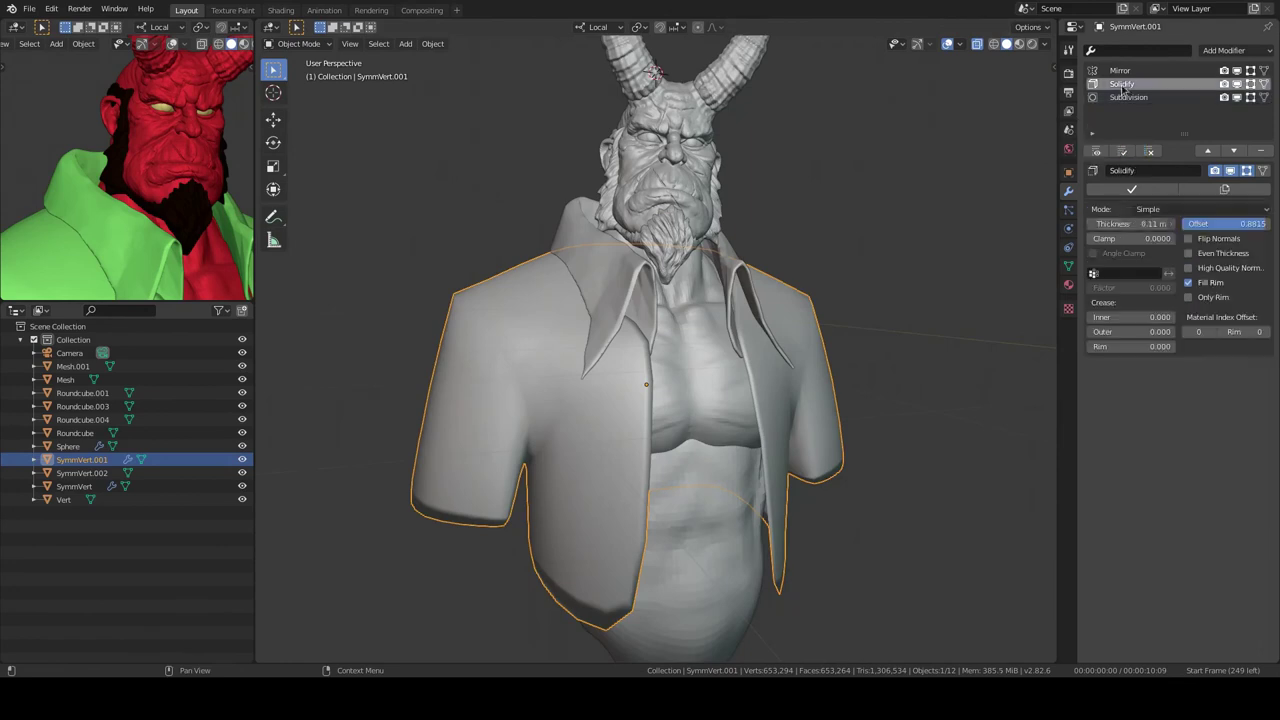
- Apply all of SymmVert.001's modifiers and look over the coat's chest
{"action": "left_click", "coordinate": [1091, 133]}
{"action": "left_click", "coordinate": [1065, 150]}
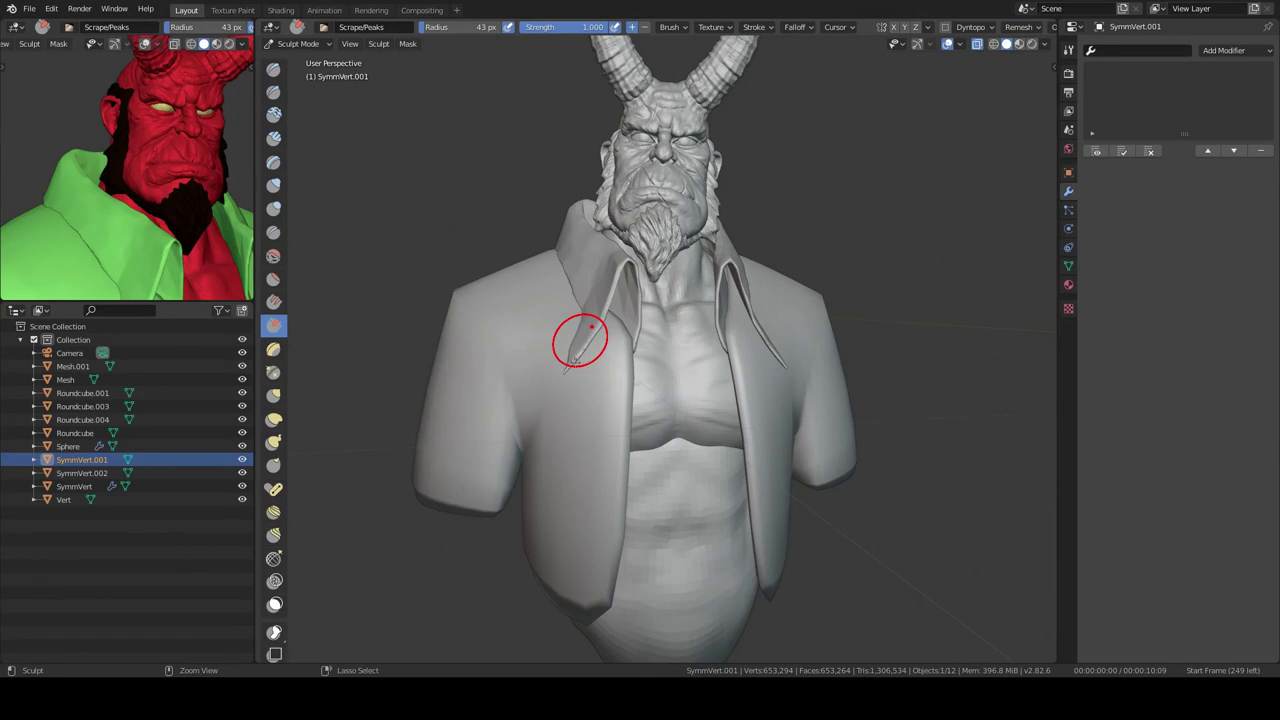
{"action": "middle_click_drag", "start_coordinate": [577, 327], "coordinate": [700, 300]}
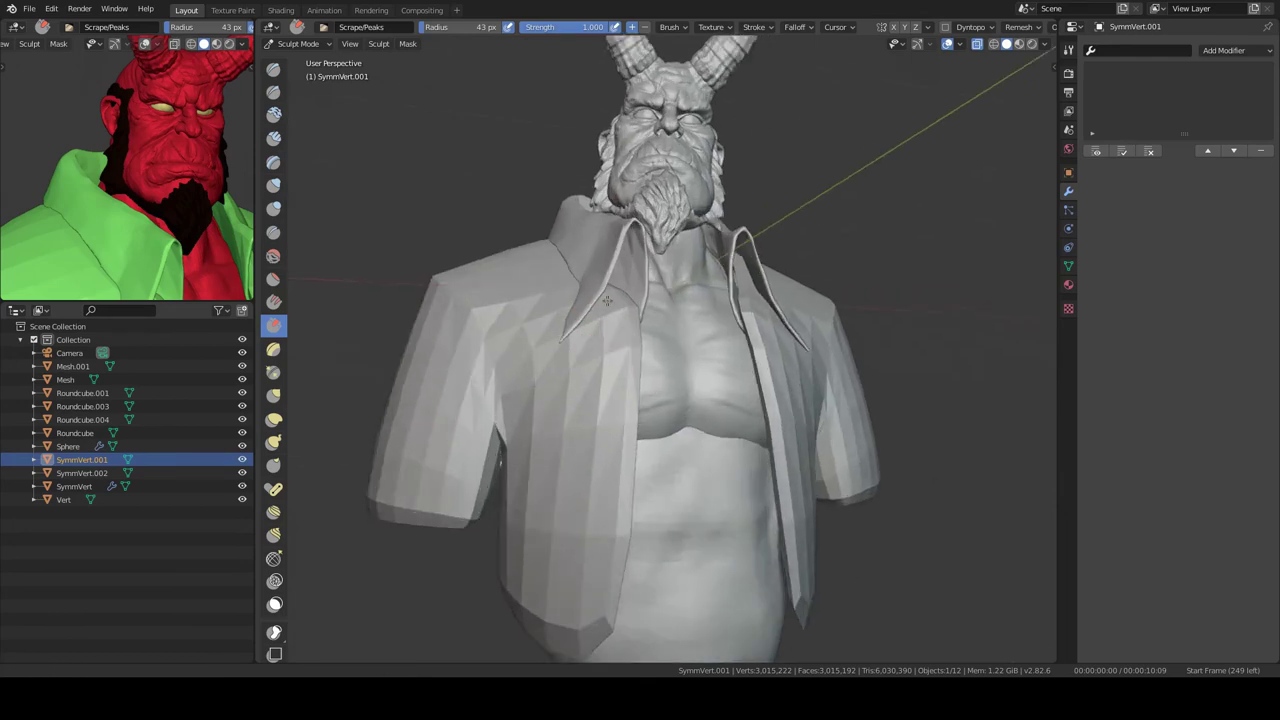
{"action": "scroll", "coordinate": [706, 306], "scroll_direction": "up", "scroll_amount": 3}
{"action": "scroll", "coordinate": [608, 374], "scroll_direction": "up", "scroll_amount": 3}
{"action": "scroll", "coordinate": [626, 425], "scroll_direction": "down", "scroll_amount": 3}
{"action": "mouse_move", "coordinate": [626, 425]}
{"action": "middle_mouse_down"}
{"action": "mouse_move", "coordinate": [737, 323]}
{"action": "mouse_move", "coordinate": [700, 294]}
{"action": "middle_mouse_up"}
- Remesh the isolated coat at 0.02 m voxel size, then restore the full bust view
{"action": "key", "text": "KP_Divide"}
{"action": "left_click", "coordinate": [1018, 27]}
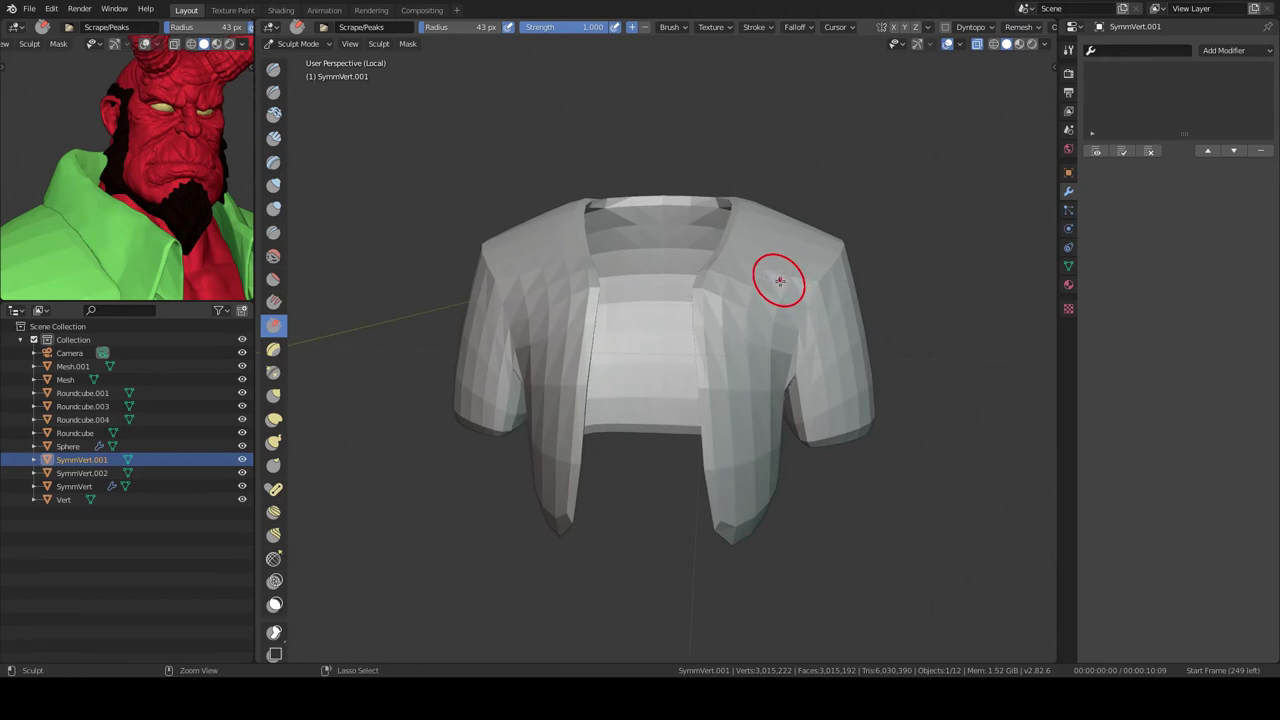
{"action": "middle_click_drag", "start_coordinate": [779, 281], "coordinate": [766, 323]}
{"action": "key", "text": "KP_Divide"}
{"action": "mouse_move", "coordinate": [663, 310]}
{"action": "middle_mouse_down"}
{"action": "mouse_move", "coordinate": [553, 317]}
{"action": "mouse_move", "coordinate": [665, 291]}
{"action": "mouse_move", "coordinate": [562, 329]}
{"action": "middle_mouse_up"}
- Work SculptDraw over the jacket while circling the back, sides and front of the bust
{"action": "middle_click_drag", "start_coordinate": [652, 308], "coordinate": [705, 346]}
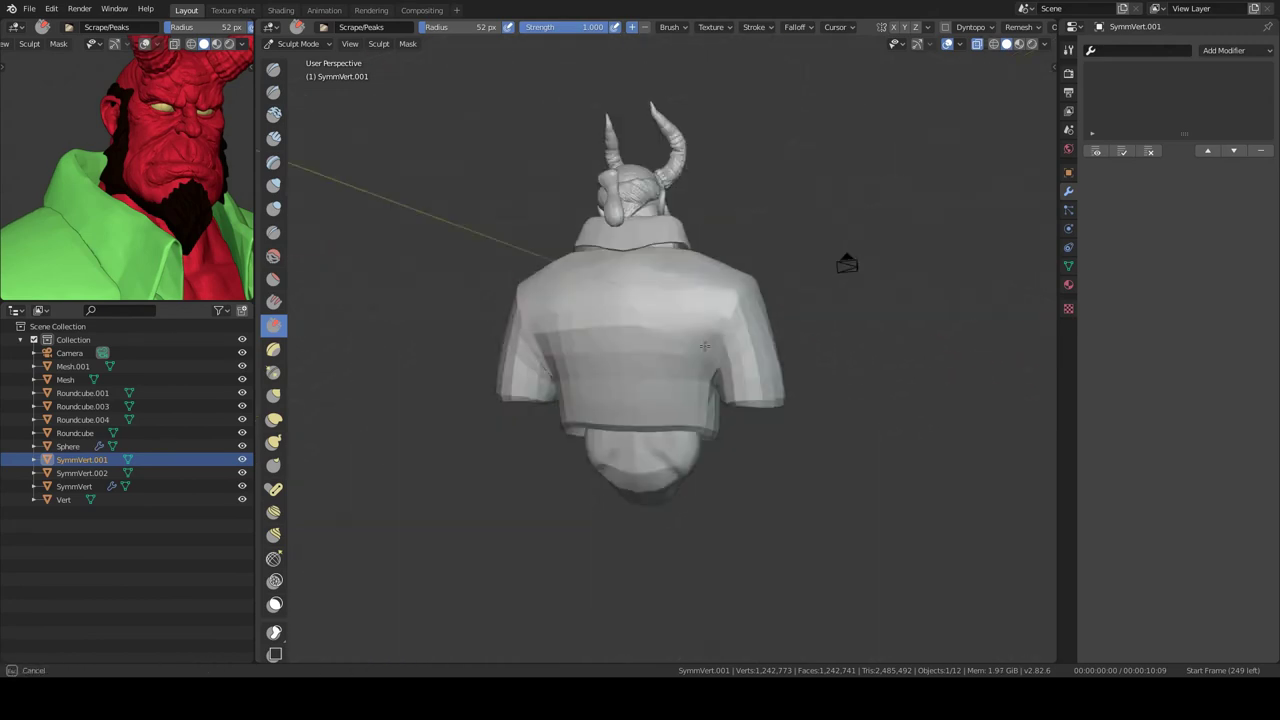
{"action": "mouse_move", "coordinate": [618, 381]}
{"action": "middle_mouse_down"}
{"action": "mouse_move", "coordinate": [523, 343]}
{"action": "mouse_move", "coordinate": [660, 397]}
{"action": "middle_mouse_up"}
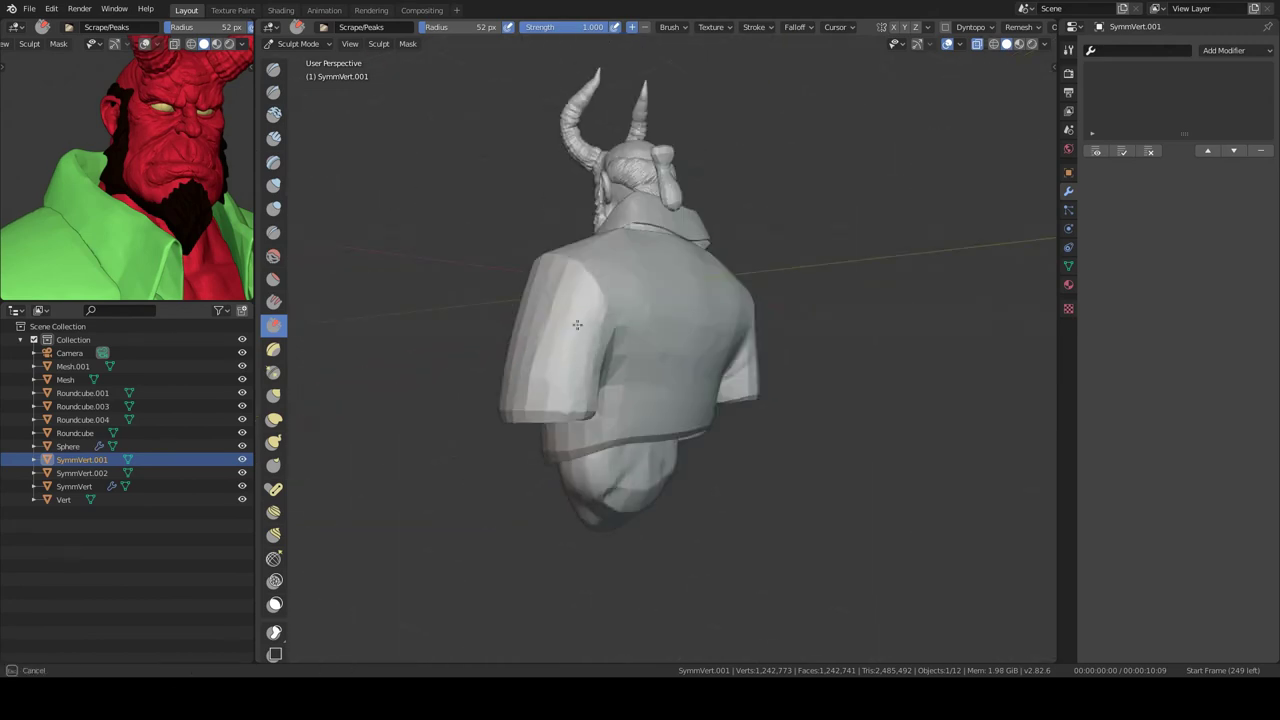
{"action": "middle_click_drag", "start_coordinate": [740, 362], "coordinate": [716, 328]}
{"action": "middle_click_drag", "start_coordinate": [737, 442], "coordinate": [683, 368]}
{"action": "mouse_move", "coordinate": [650, 336]}
{"action": "middle_mouse_down"}
{"action": "mouse_move", "coordinate": [595, 305]}
{"action": "mouse_move", "coordinate": [629, 377]}
{"action": "middle_mouse_up"}
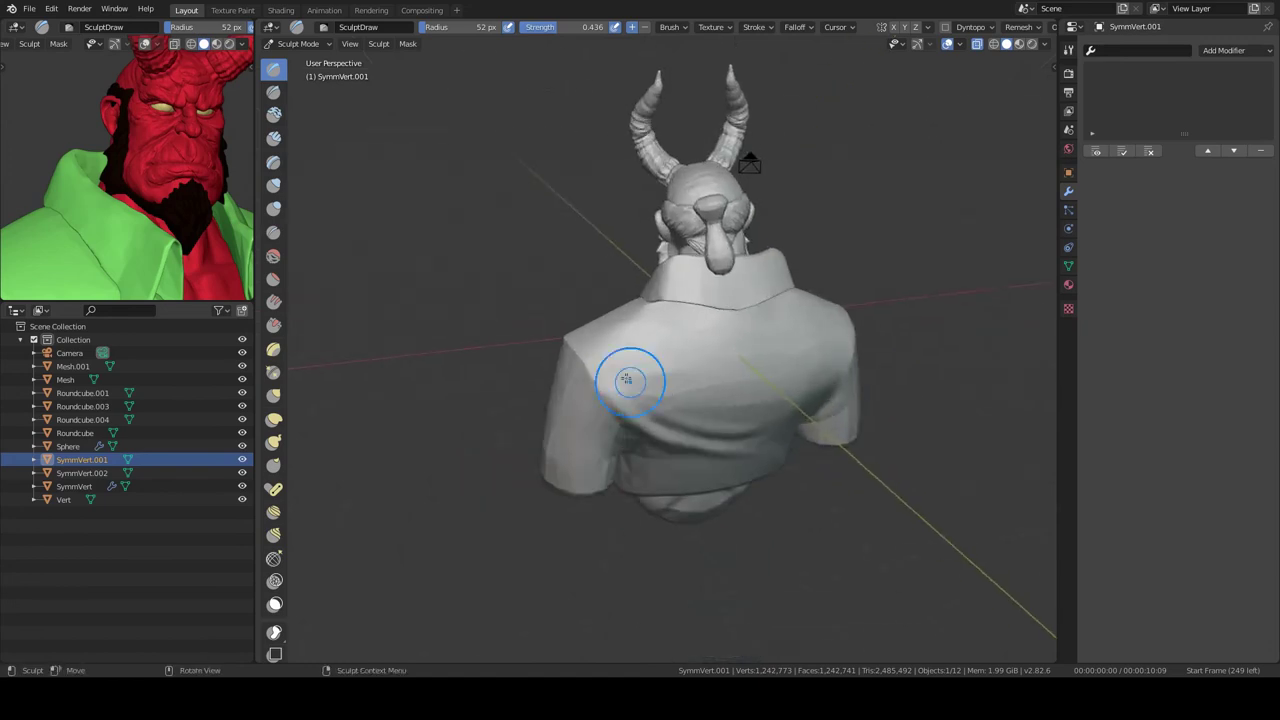
{"action": "middle_click_drag", "start_coordinate": [845, 334], "coordinate": [768, 346]}
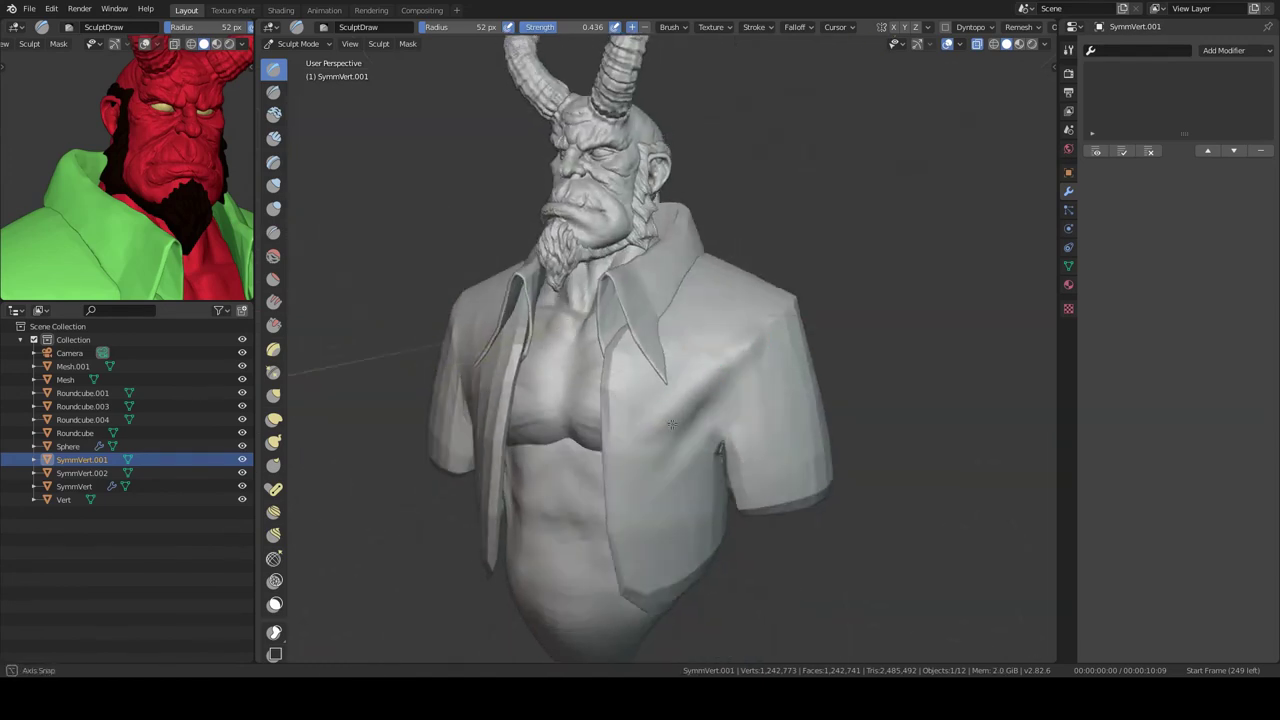
{"action": "mouse_move", "coordinate": [768, 346]}
{"action": "middle_mouse_down"}
{"action": "mouse_move", "coordinate": [660, 456]}
{"action": "mouse_move", "coordinate": [714, 402]}
{"action": "middle_mouse_up"}
{"action": "middle_click_drag", "start_coordinate": [729, 449], "coordinate": [690, 440]}
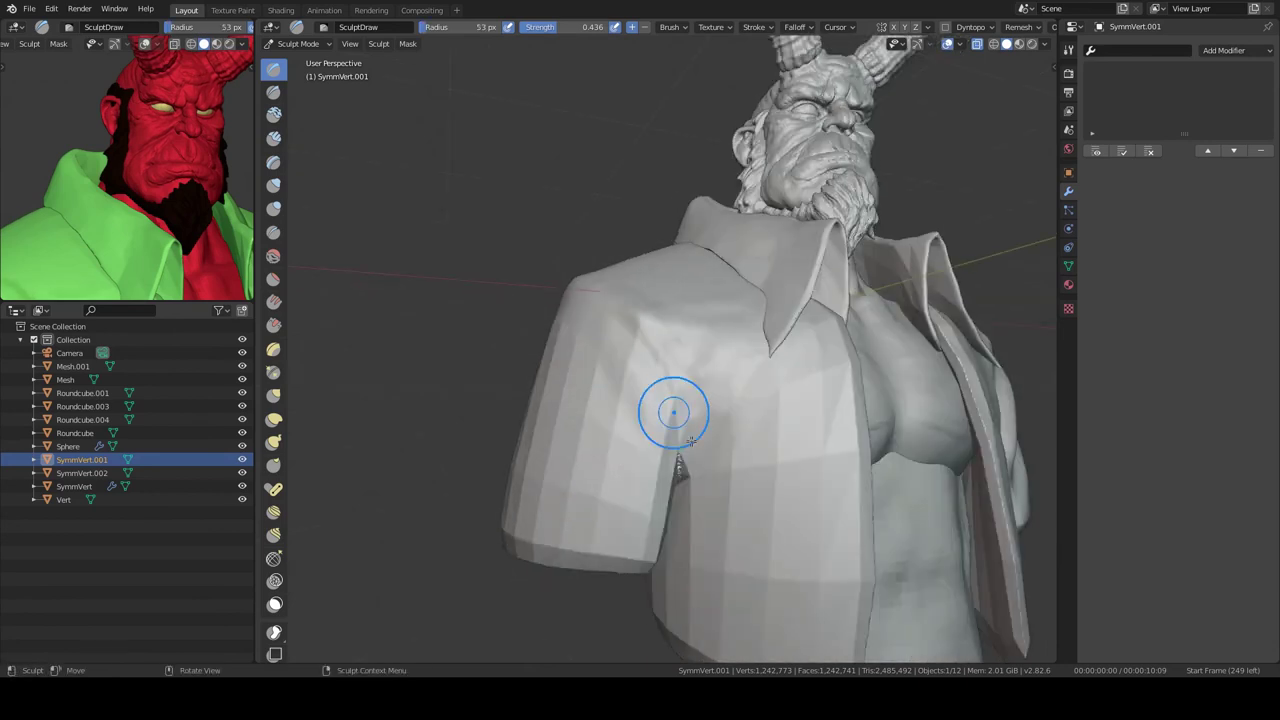
{"action": "mouse_move", "coordinate": [590, 402]}
{"action": "middle_mouse_down"}
{"action": "mouse_move", "coordinate": [671, 414]}
{"action": "mouse_move", "coordinate": [786, 357]}
{"action": "mouse_move", "coordinate": [433, 505]}
{"action": "mouse_move", "coordinate": [660, 396]}
{"action": "mouse_move", "coordinate": [657, 337]}
{"action": "mouse_move", "coordinate": [765, 298]}
{"action": "mouse_move", "coordinate": [651, 420]}
{"action": "mouse_move", "coordinate": [674, 432]}
{"action": "mouse_move", "coordinate": [714, 363]}
{"action": "mouse_move", "coordinate": [525, 308]}
{"action": "middle_mouse_up"}
- Flatten the jacket's shoulders and sleeves into crisper planes with Scrape/Peaks at 52 px
{"action": "key", "text": "shift+t"}
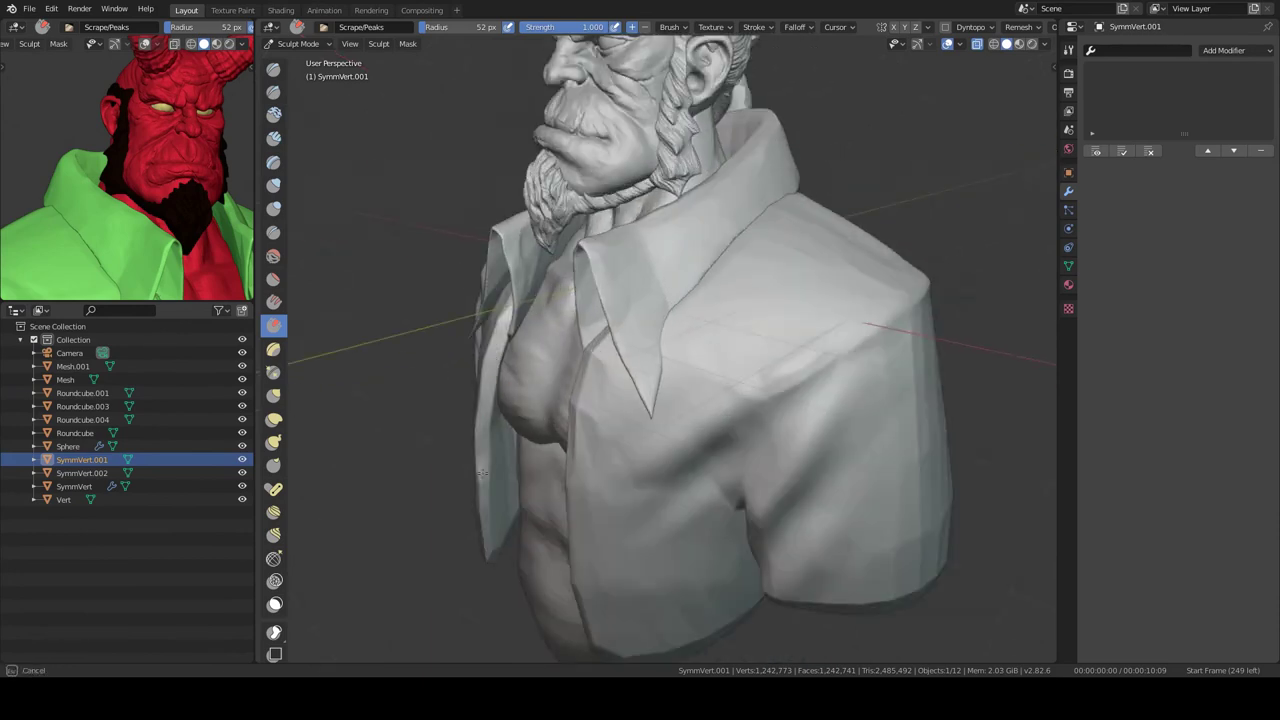
{"action": "middle_click_drag", "start_coordinate": [481, 473], "coordinate": [843, 273]}
{"action": "mouse_move", "coordinate": [845, 555]}
{"action": "middle_mouse_down"}
{"action": "mouse_move", "coordinate": [531, 363]}
{"action": "mouse_move", "coordinate": [711, 383]}
{"action": "mouse_move", "coordinate": [728, 443]}
{"action": "mouse_move", "coordinate": [743, 336]}
{"action": "mouse_move", "coordinate": [660, 380]}
{"action": "middle_mouse_up"}
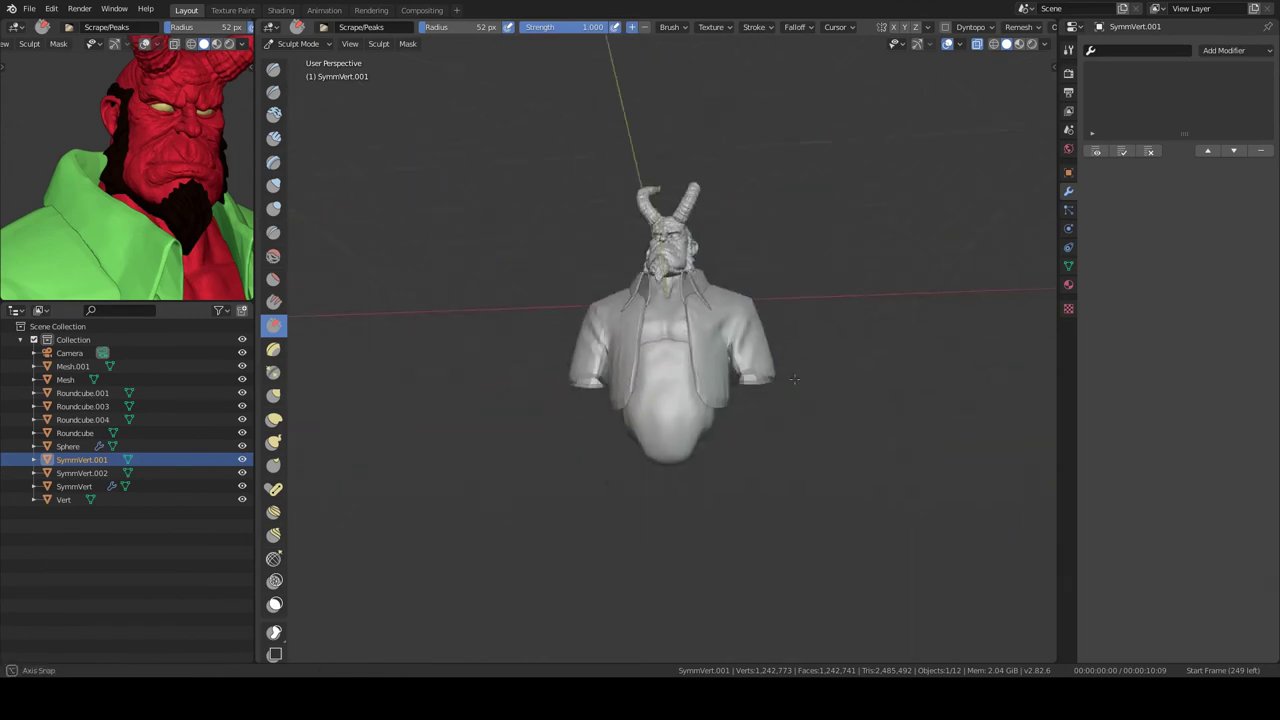
{"action": "scroll", "coordinate": [640, 300], "scroll_direction": "up", "scroll_amount": 5}
{"action": "key", "text": "x"}
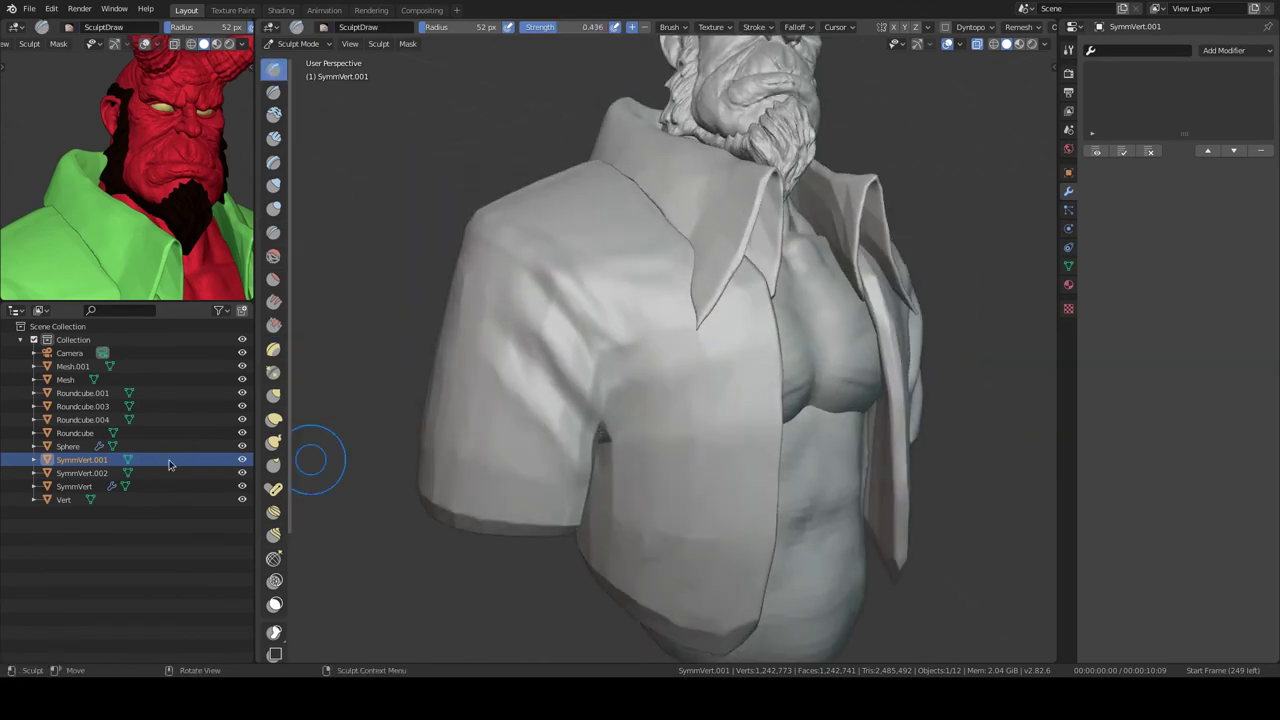
- Build soft cloth folds on the left shoulder and chest with Clay Strips
{"action": "mouse_move", "coordinate": [666, 337]}
{"action": "middle_mouse_down"}
{"action": "mouse_move", "coordinate": [673, 302]}
{"action": "mouse_move", "coordinate": [886, 409]}
{"action": "mouse_move", "coordinate": [735, 403]}
{"action": "mouse_move", "coordinate": [713, 540]}
{"action": "middle_mouse_up"}
{"action": "key", "text": "c"}
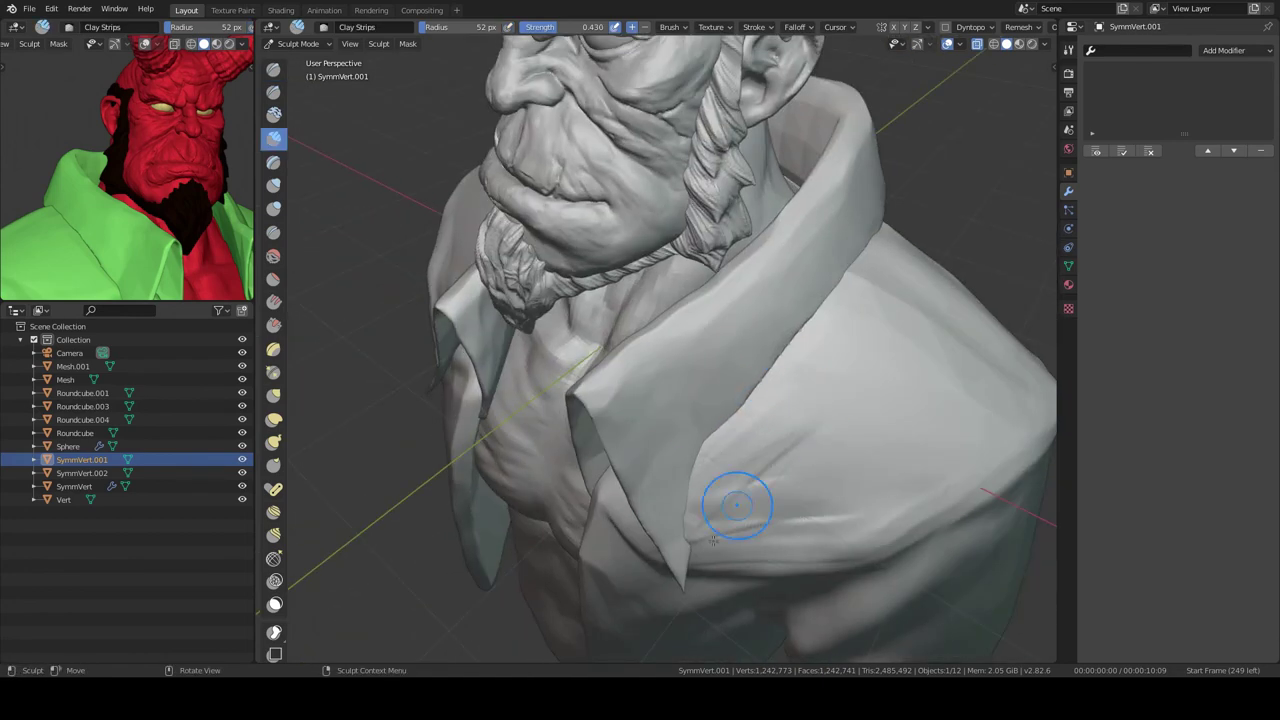
{"action": "middle_click_drag", "start_coordinate": [814, 505], "coordinate": [558, 328]}
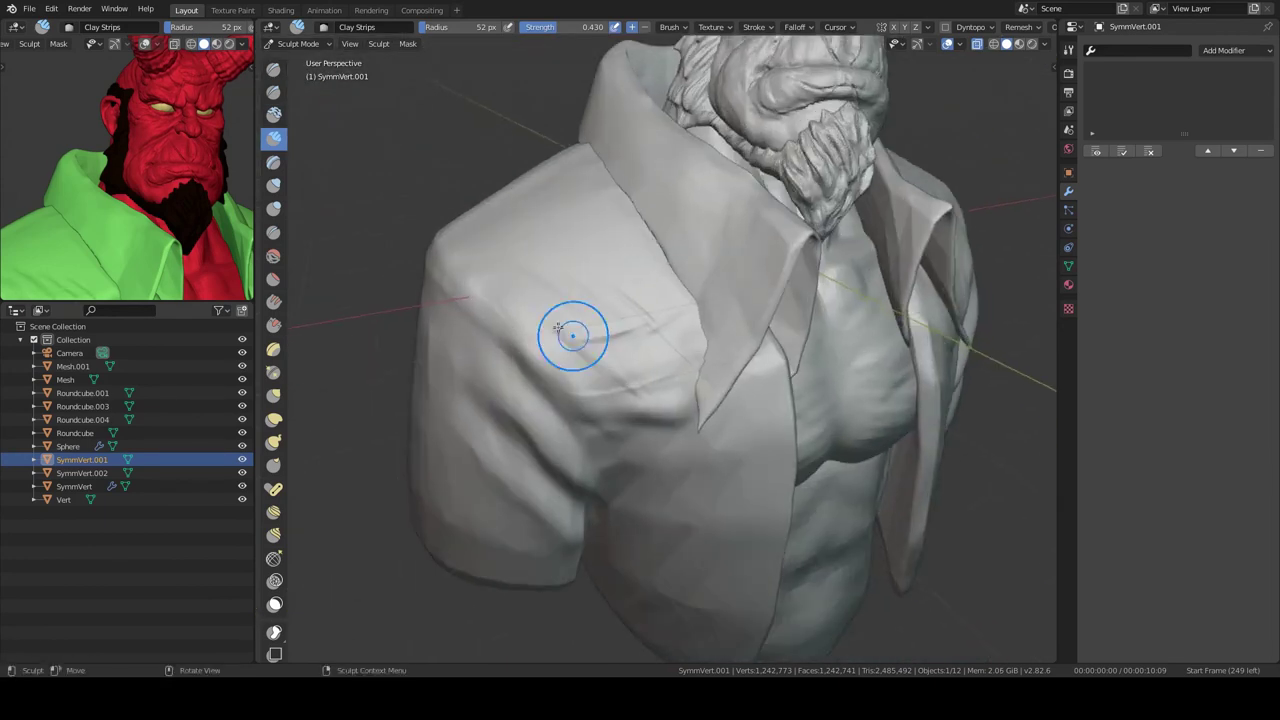
{"action": "mouse_move", "coordinate": [718, 325]}
{"action": "middle_mouse_down"}
{"action": "mouse_move", "coordinate": [603, 300]}
{"action": "mouse_move", "coordinate": [566, 337]}
{"action": "middle_mouse_up"}
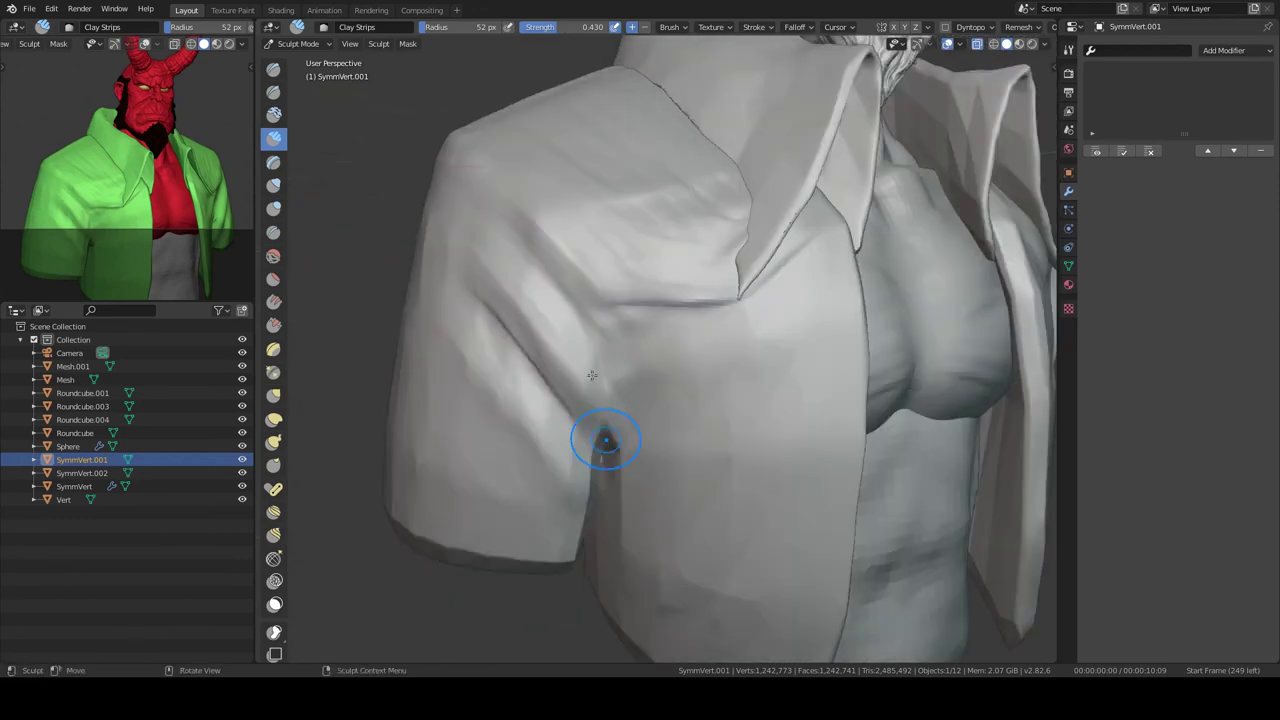
{"action": "scroll", "coordinate": [561, 315], "scroll_direction": "down", "scroll_amount": 4}
{"action": "middle_click_drag", "start_coordinate": [561, 315], "coordinate": [765, 368]}
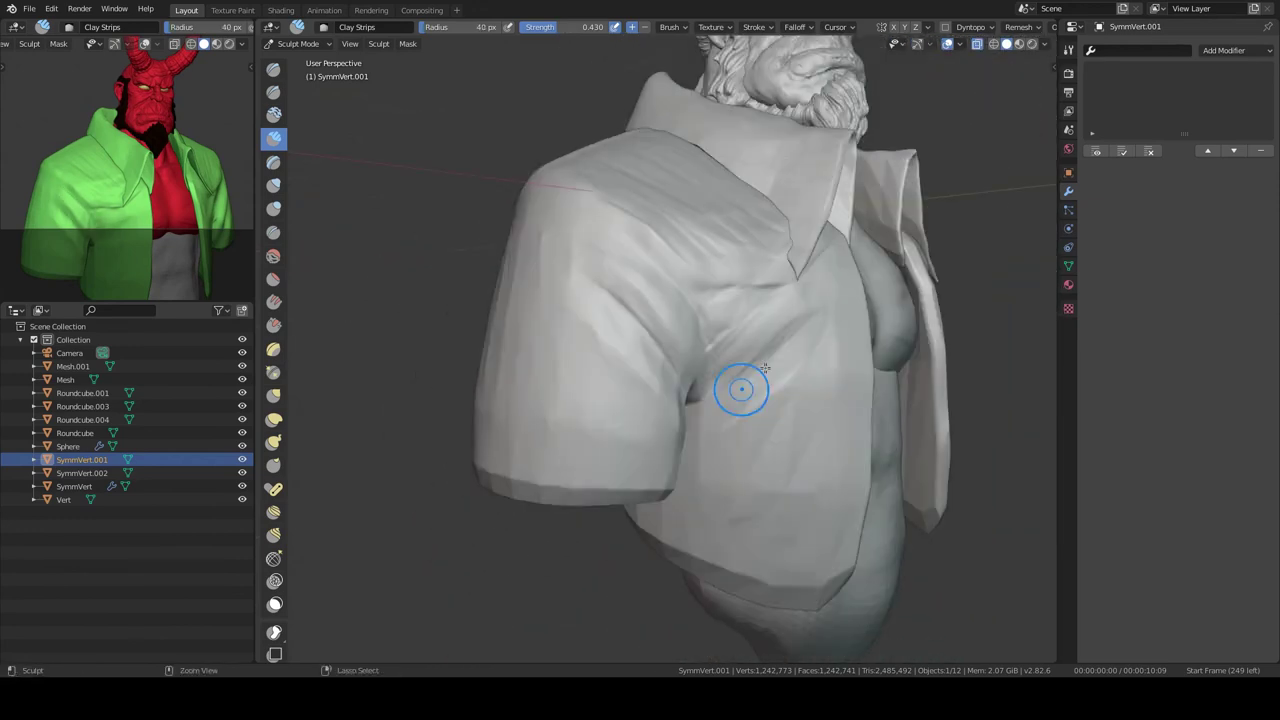
- Add more Clay Strips folds along the shoulder side and sleeve, radius at 48 px
{"action": "middle_click_drag", "start_coordinate": [847, 370], "coordinate": [786, 223]}
{"action": "key", "text": "shift+space"}
{"action": "left_click", "coordinate": [829, 274]}
{"action": "mouse_move", "coordinate": [766, 337]}
{"action": "middle_mouse_down"}
{"action": "mouse_move", "coordinate": [706, 371]}
{"action": "mouse_move", "coordinate": [684, 283]}
{"action": "mouse_move", "coordinate": [798, 250]}
{"action": "mouse_move", "coordinate": [957, 229]}
{"action": "mouse_move", "coordinate": [766, 400]}
{"action": "mouse_move", "coordinate": [665, 365]}
{"action": "middle_mouse_up"}
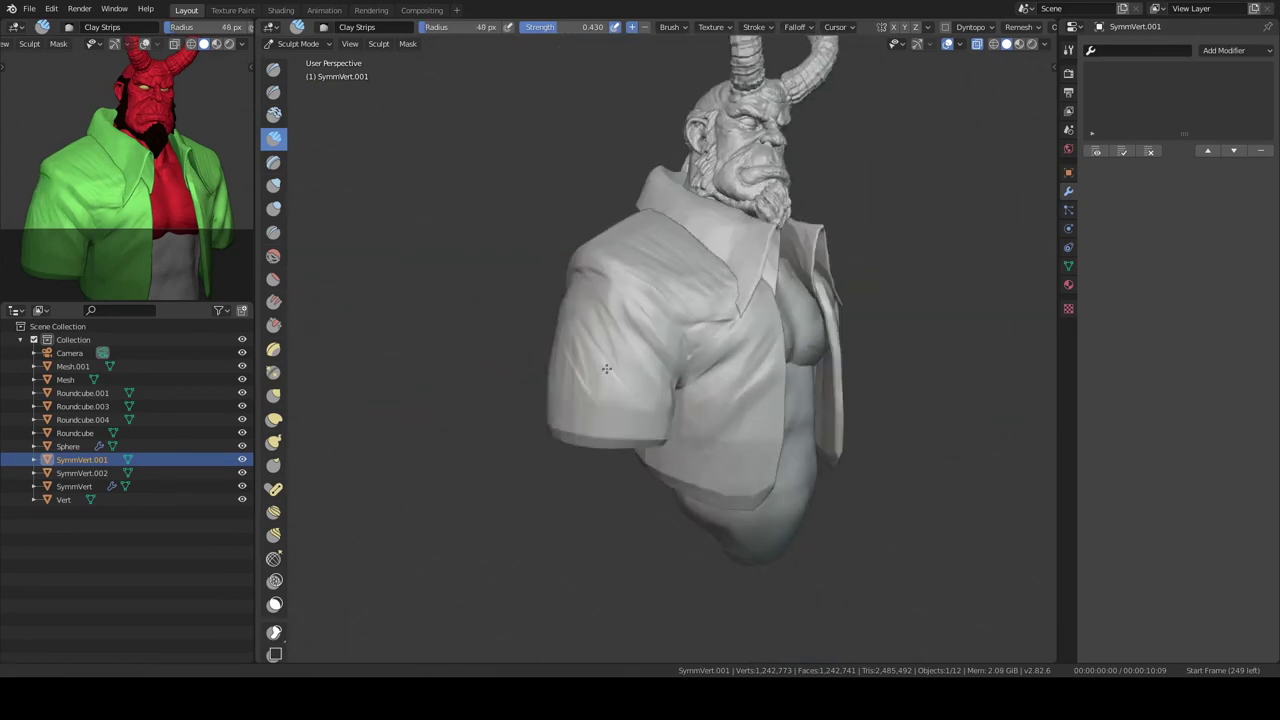
{"action": "mouse_move", "coordinate": [723, 373]}
{"action": "middle_mouse_down"}
{"action": "mouse_move", "coordinate": [646, 334]}
{"action": "mouse_move", "coordinate": [651, 350]}
{"action": "middle_mouse_up"}
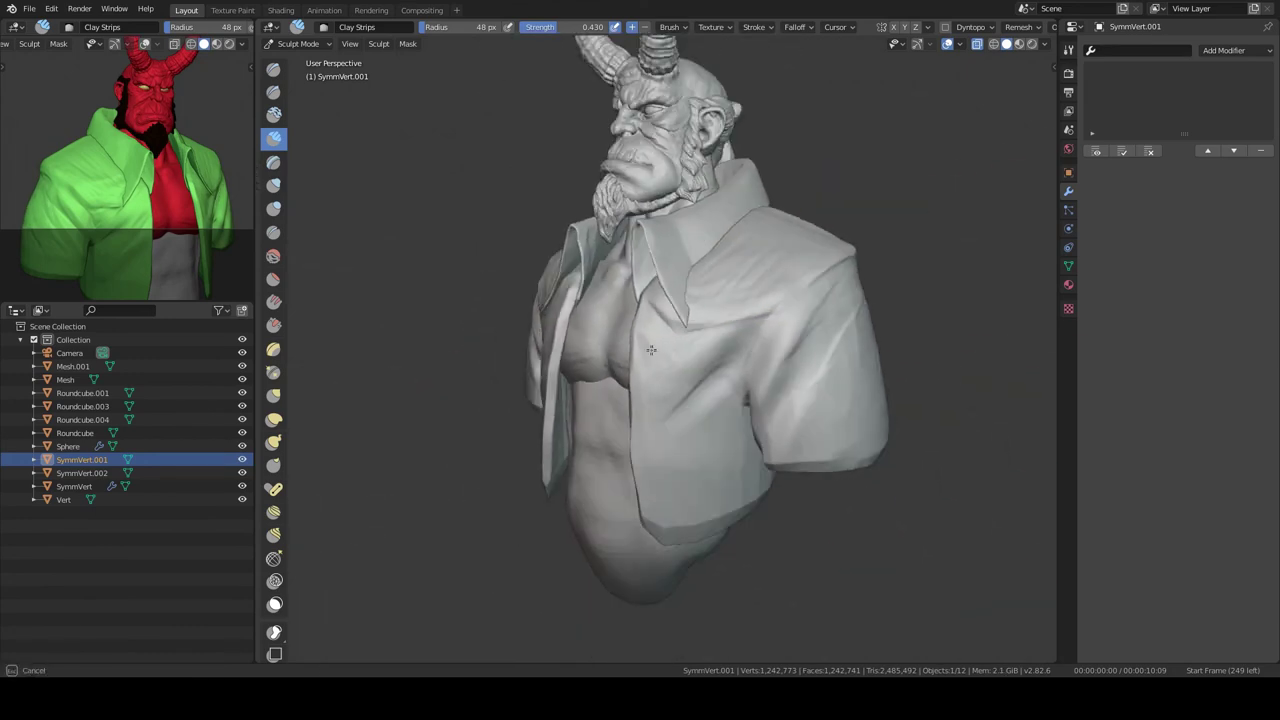
- Select the chest object Roundcube.001 and remesh it
{"action": "middle_click_drag", "start_coordinate": [702, 458], "coordinate": [700, 400]}
{"action": "left_click", "coordinate": [82, 393]}
{"action": "scroll", "coordinate": [732, 362], "scroll_direction": "up", "scroll_amount": 5}
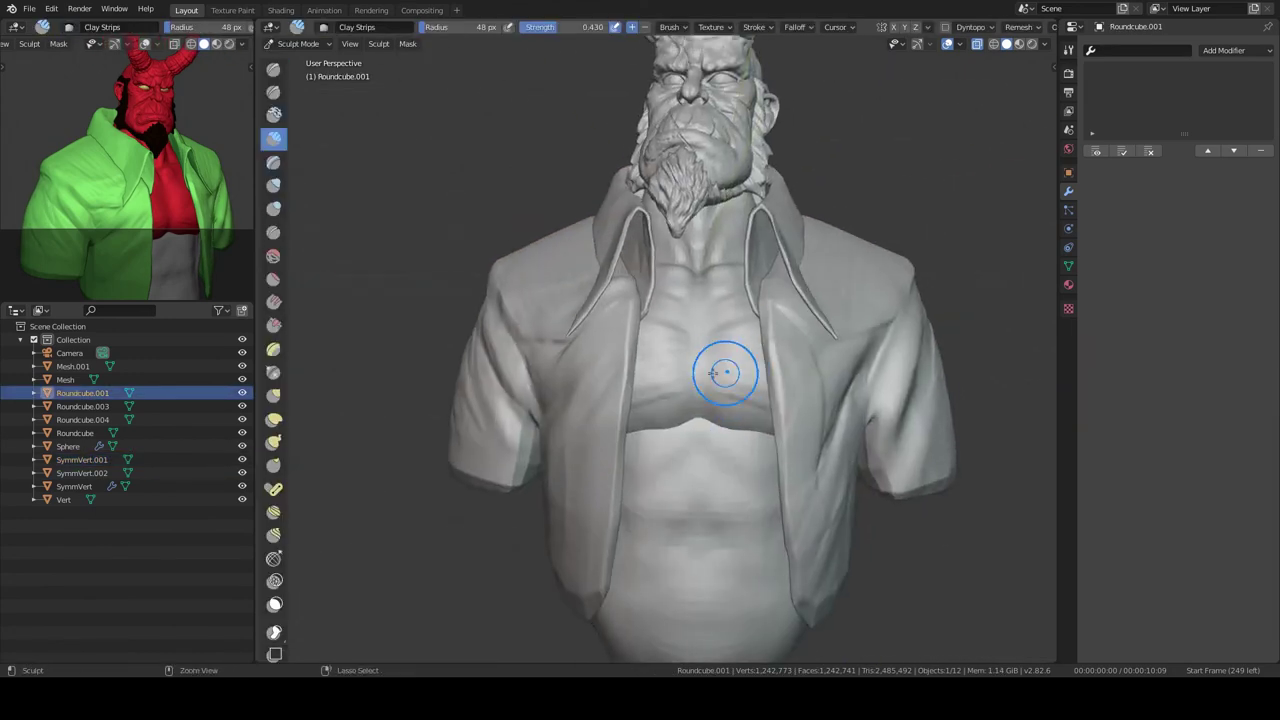
{"action": "left_click", "coordinate": [1022, 28]}
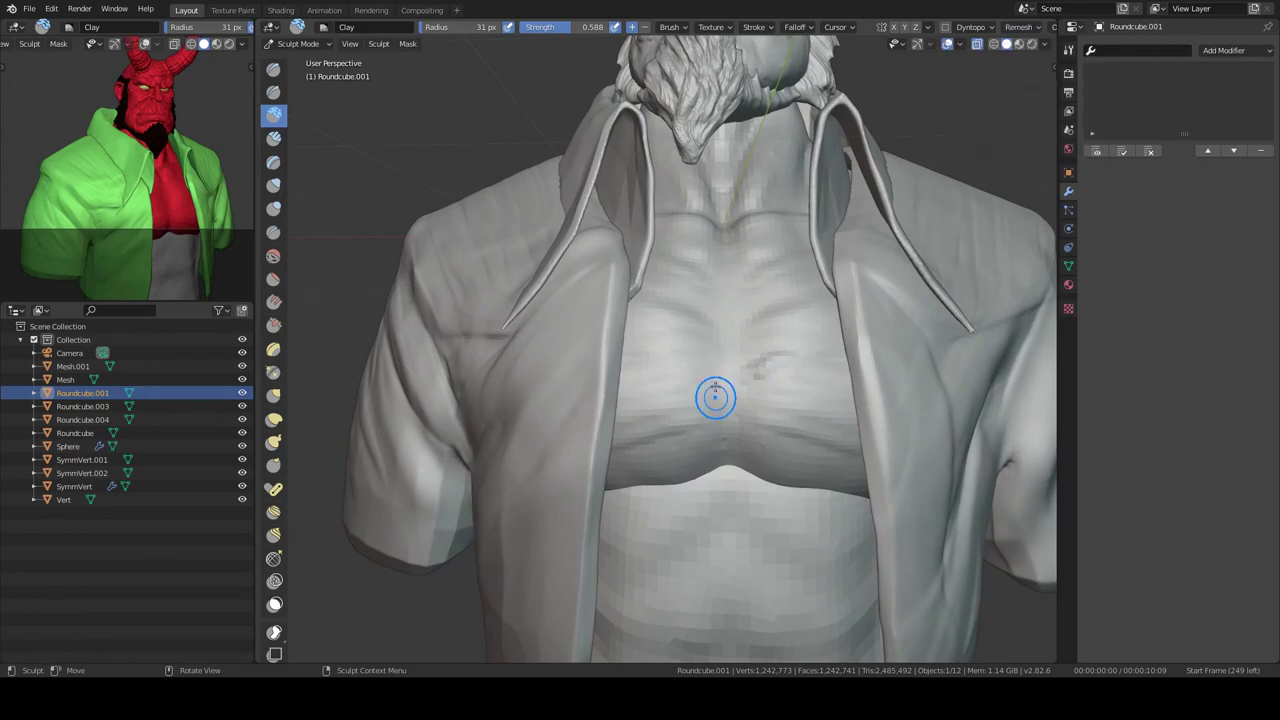
- Enlarge the brush and carve Draw Sharp crease lines across the pecs at 27 px
{"action": "mouse_move", "coordinate": [710, 357]}
{"action": "middle_mouse_down"}
{"action": "mouse_move", "coordinate": [754, 394]}
{"action": "mouse_move", "coordinate": [754, 367]}
{"action": "middle_mouse_up"}
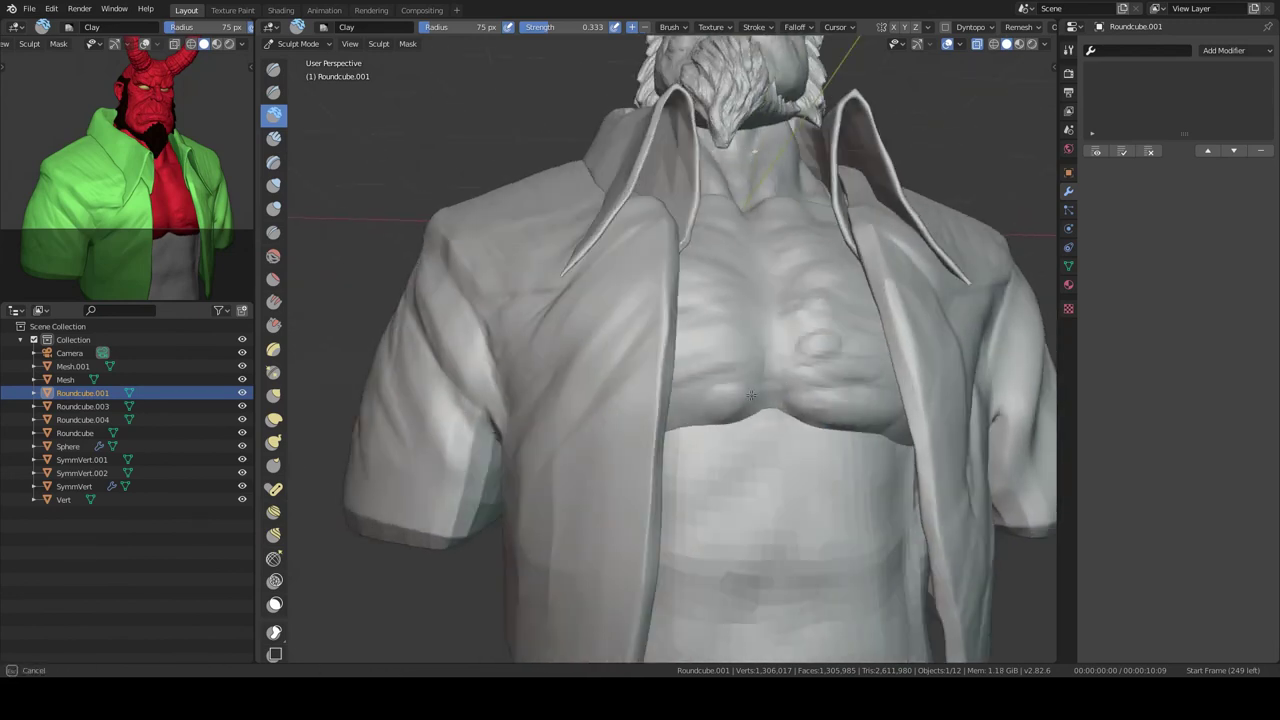
{"action": "mouse_move", "coordinate": [821, 342]}
{"action": "middle_mouse_down"}
{"action": "mouse_move", "coordinate": [743, 357]}
{"action": "mouse_move", "coordinate": [690, 340]}
{"action": "mouse_move", "coordinate": [786, 319]}
{"action": "mouse_move", "coordinate": [777, 409]}
{"action": "mouse_move", "coordinate": [814, 371]}
{"action": "mouse_move", "coordinate": [674, 291]}
{"action": "mouse_move", "coordinate": [771, 361]}
{"action": "mouse_move", "coordinate": [731, 399]}
{"action": "mouse_move", "coordinate": [629, 403]}
{"action": "mouse_move", "coordinate": [653, 337]}
{"action": "mouse_move", "coordinate": [768, 342]}
{"action": "middle_mouse_up"}
{"action": "key", "text": "d"}
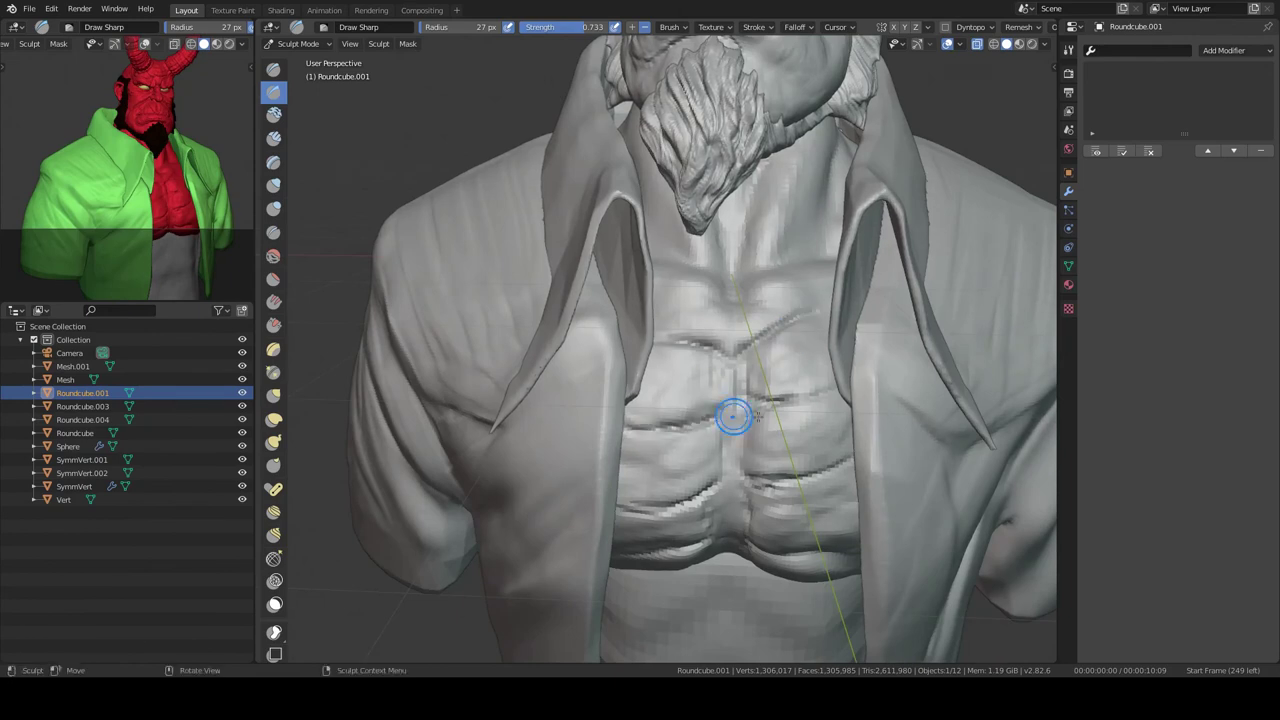
{"action": "scroll", "coordinate": [733, 417], "scroll_direction": "down", "scroll_amount": 3}
{"action": "scroll", "coordinate": [748, 345], "scroll_direction": "up", "scroll_amount": 1}
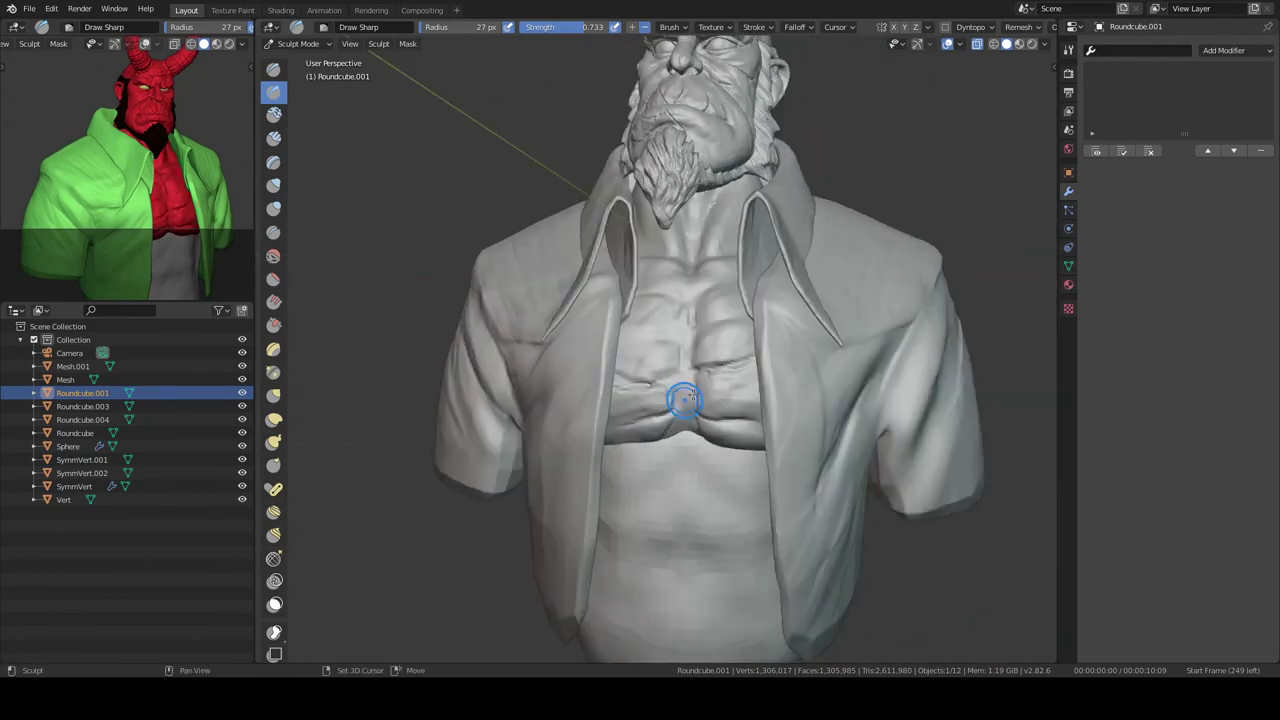
{"action": "scroll", "coordinate": [680, 385], "scroll_direction": "up", "scroll_amount": 1}
{"action": "scroll", "coordinate": [740, 382], "scroll_direction": "up", "scroll_amount": 1}
- Back in Object Mode, add a plane beside the arm, rotated 90 degrees on Y
{"action": "key", "text": "ctrl+Tab"}
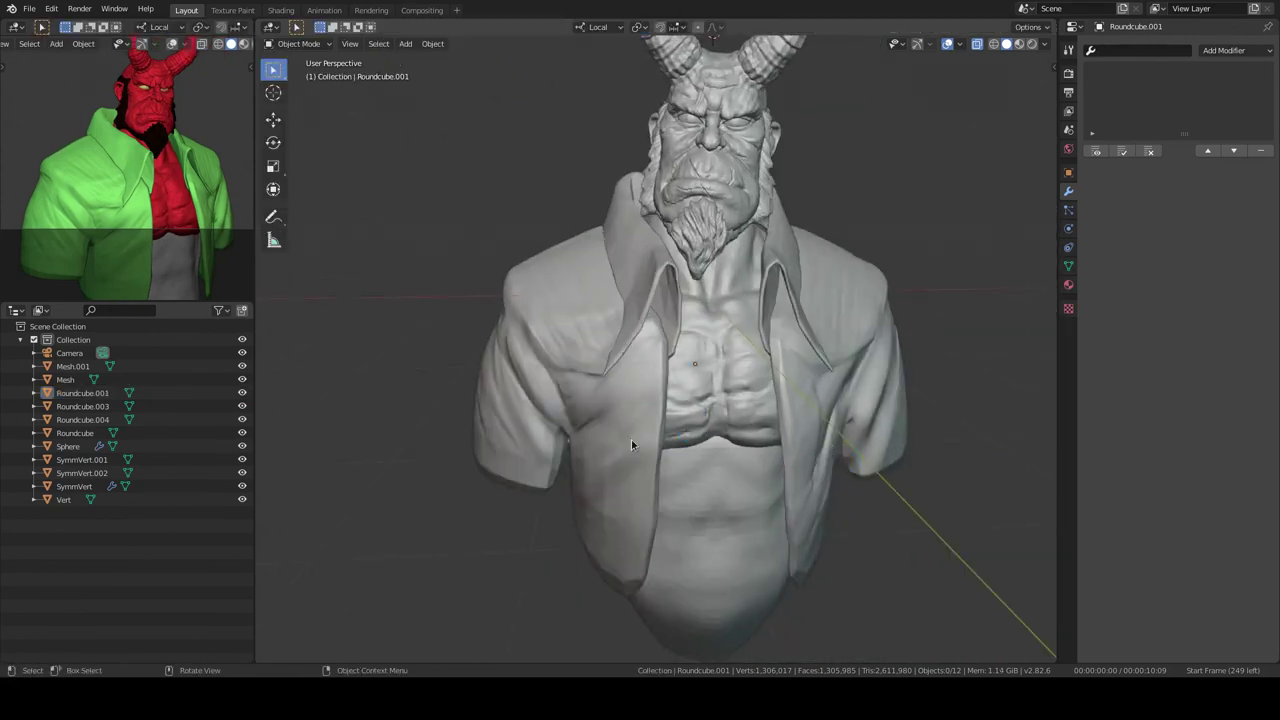
{"action": "key", "text": "KP_0"}
{"action": "mouse_move", "coordinate": [703, 470]}
{"action": "middle_mouse_down"}
{"action": "mouse_move", "coordinate": [700, 367]}
{"action": "mouse_move", "coordinate": [740, 360]}
{"action": "mouse_move", "coordinate": [689, 218]}
{"action": "mouse_move", "coordinate": [876, 326]}
{"action": "mouse_move", "coordinate": [686, 386]}
{"action": "mouse_move", "coordinate": [674, 308]}
{"action": "middle_mouse_up"}
{"action": "key", "text": "shift+a"}
{"action": "left_click", "coordinate": [820, 80]}
{"action": "key", "text": "r"}
{"action": "key", "text": "y"}
{"action": "key", "text": "9"}
{"action": "key", "text": "0"}
{"action": "key", "text": "Return"}
- Subdivide the plane and round it into a disc with To Sphere at 1
{"action": "key", "text": "Tab"}
{"action": "right_click", "coordinate": [797, 228]}
{"action": "left_click", "coordinate": [797, 228]}
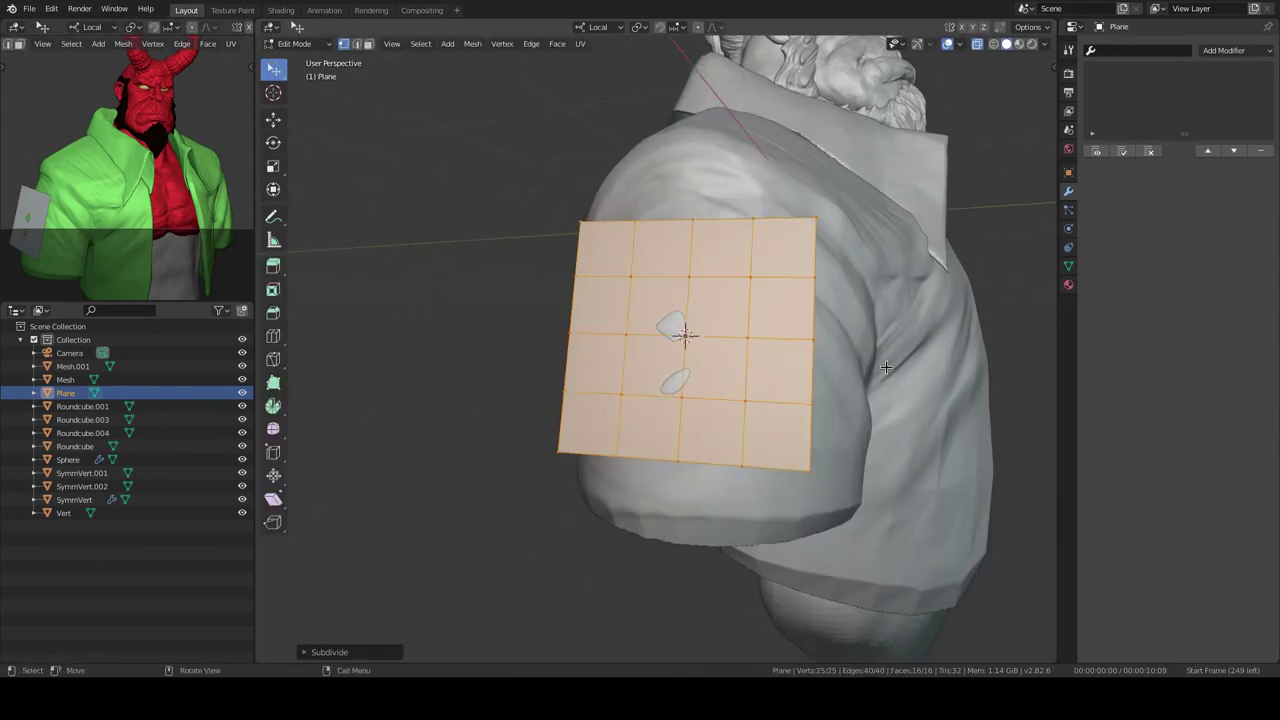
{"action": "key", "text": "alt+a"}
{"action": "key", "text": "shift+alt+s"}
{"action": "key", "text": "1"}
{"action": "key", "text": "Return"}
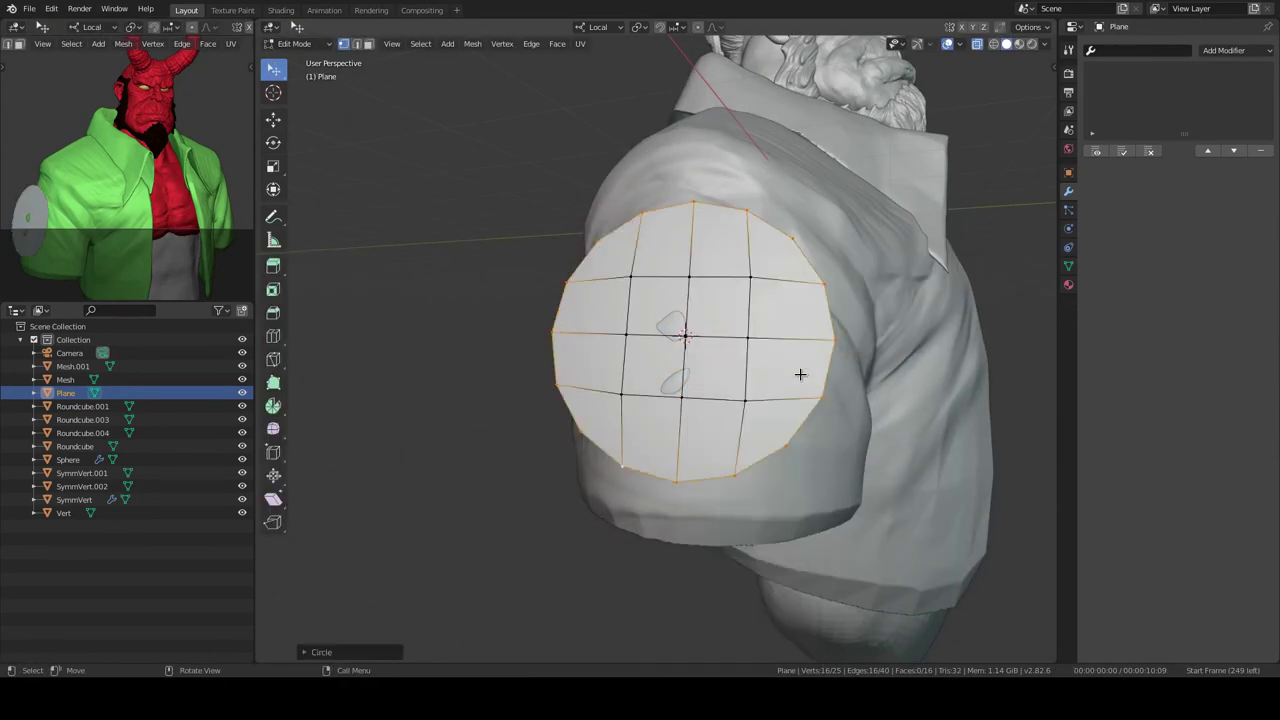
{"action": "key", "text": "Tab"}
- Add a Shrinkwrap modifier so the disc wraps onto the arm
{"action": "left_click", "coordinate": [1222, 50]}
{"action": "left_click", "coordinate": [1116, 200]}
{"action": "left_click", "coordinate": [1222, 50]}
{"action": "left_click", "coordinate": [1116, 200]}
{"action": "left_click", "coordinate": [1160, 258]}
{"action": "left_click", "coordinate": [1160, 300]}
- Add Solidify and Subdivision Surface modifiers, with subdivision moved first in the stack
{"action": "left_click", "coordinate": [1222, 50]}
{"action": "left_click", "coordinate": [1005, 259]}
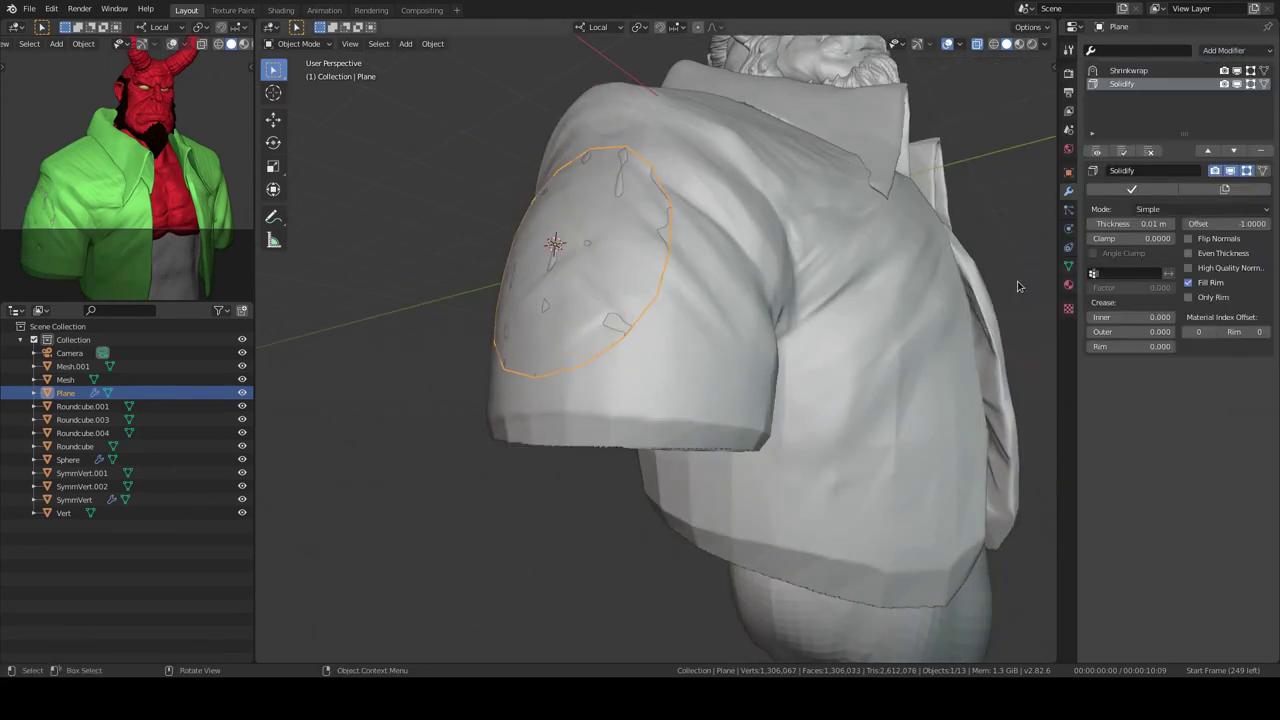
{"action": "left_click", "coordinate": [1222, 50]}
{"action": "left_click", "coordinate": [1005, 277]}
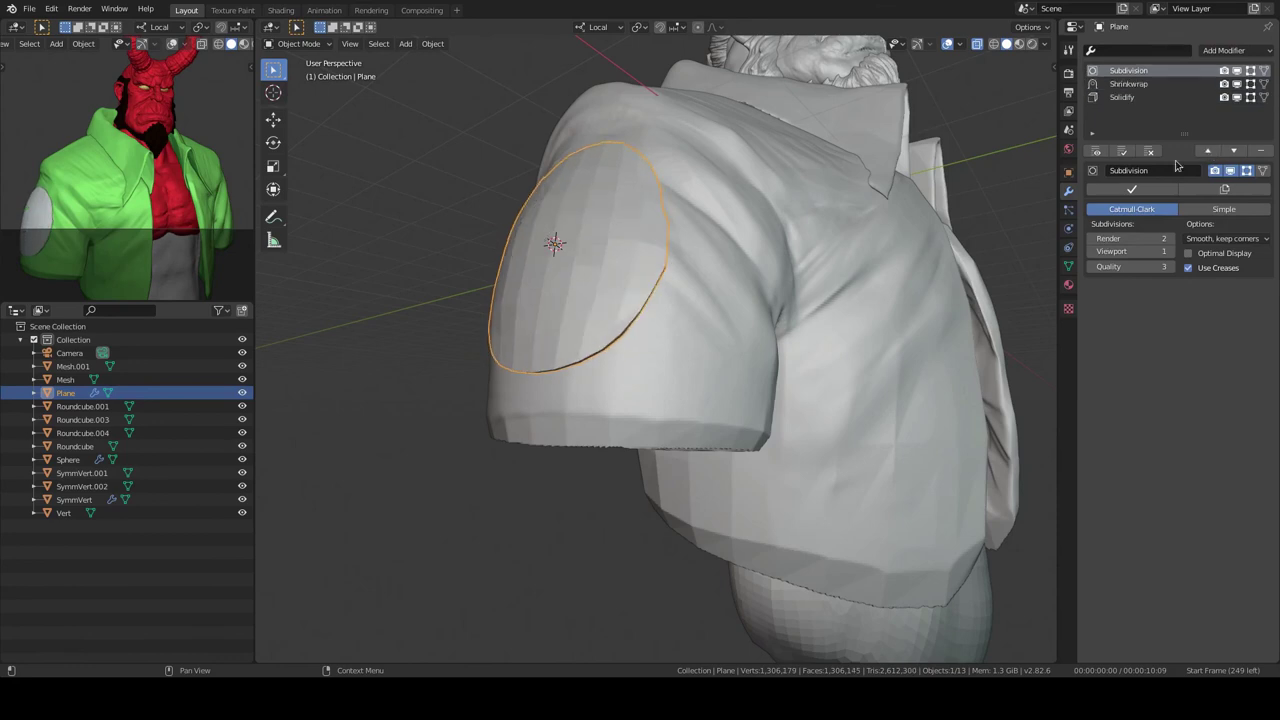
- Check the patch on the arm, then select the jacket object SymmVert.001
{"action": "middle_click_drag", "start_coordinate": [800, 300], "coordinate": [691, 364]}
{"action": "key", "text": "Tab"}
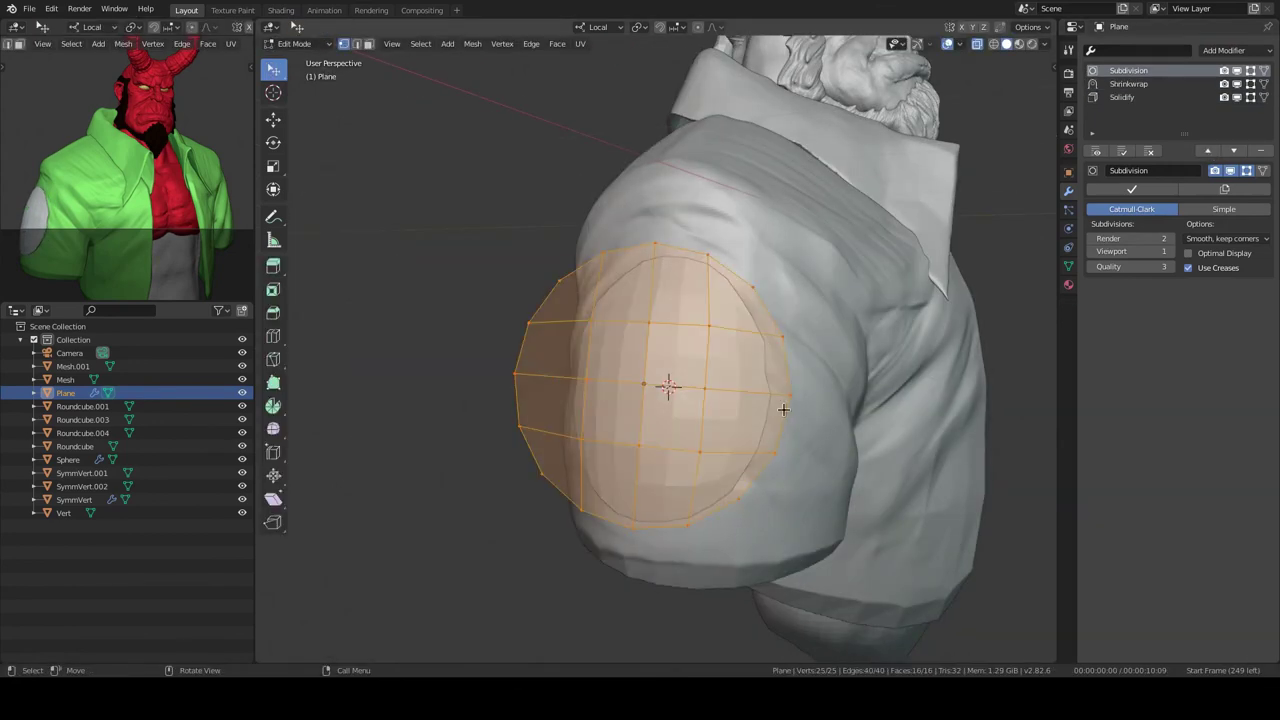
{"action": "key", "text": "Tab"}
{"action": "mouse_move", "coordinate": [777, 406]}
{"action": "middle_mouse_down"}
{"action": "mouse_move", "coordinate": [819, 421]}
{"action": "mouse_move", "coordinate": [764, 377]}
{"action": "mouse_move", "coordinate": [820, 400]}
{"action": "mouse_move", "coordinate": [688, 361]}
{"action": "mouse_move", "coordinate": [750, 362]}
{"action": "mouse_move", "coordinate": [726, 347]}
{"action": "mouse_move", "coordinate": [829, 338]}
{"action": "middle_mouse_up"}
{"action": "key", "text": "alt+a"}
{"action": "left_click", "coordinate": [829, 338]}
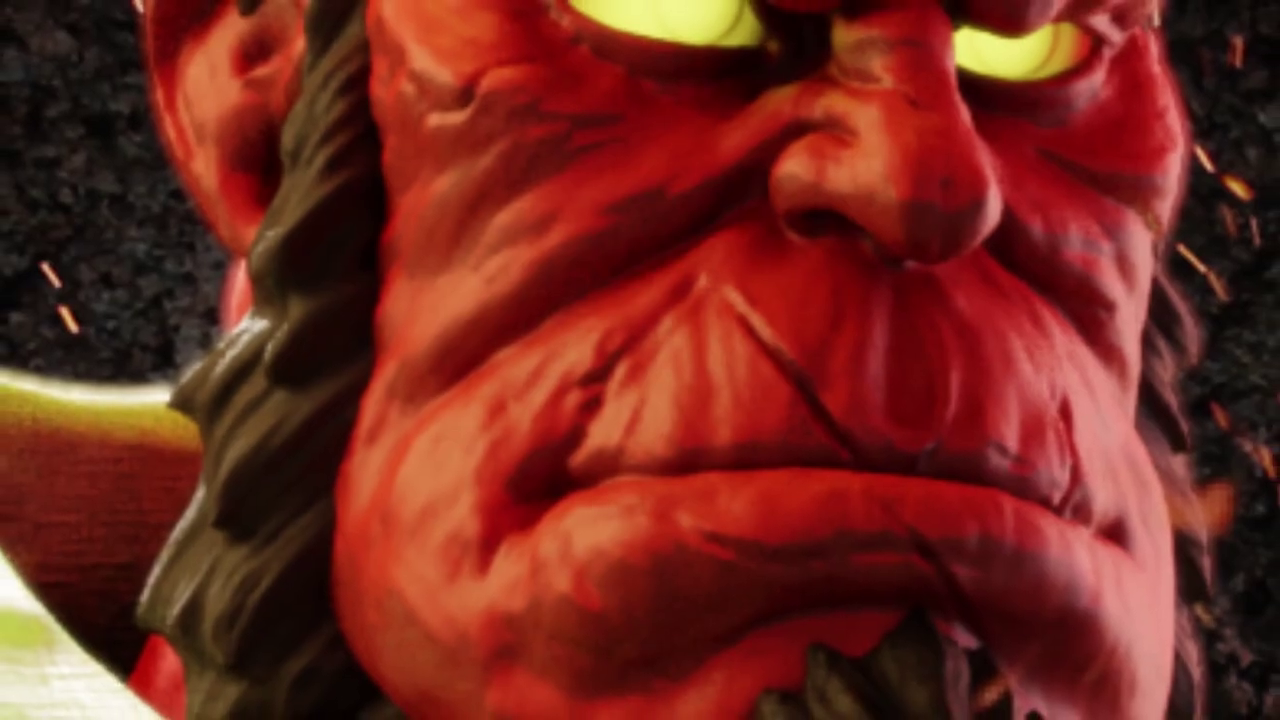